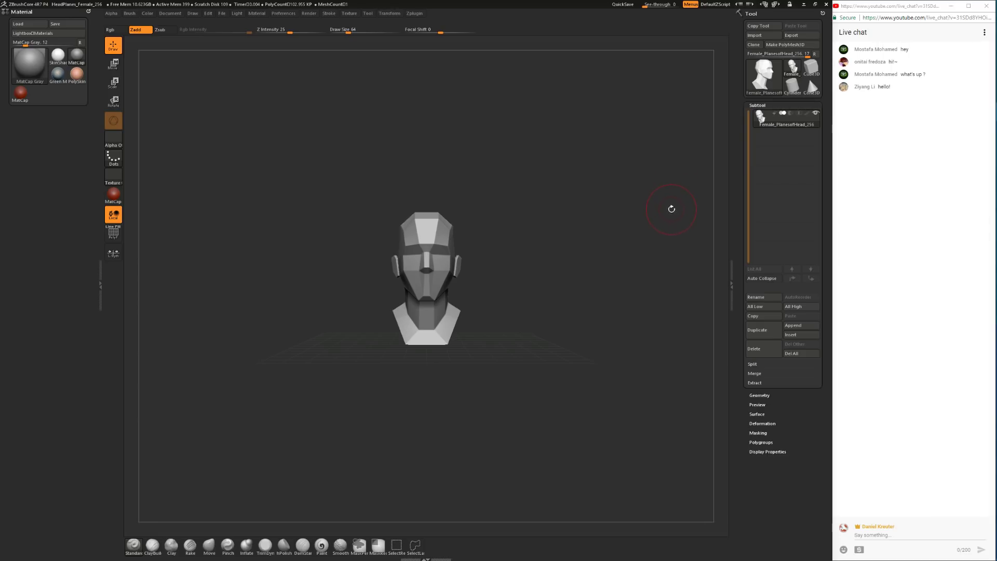
pyautogui.keyDown('alt'); pyautogui.moveTo(577, 231); pyautogui.dragTo(592, 270); pyautogui.keyUp('alt')
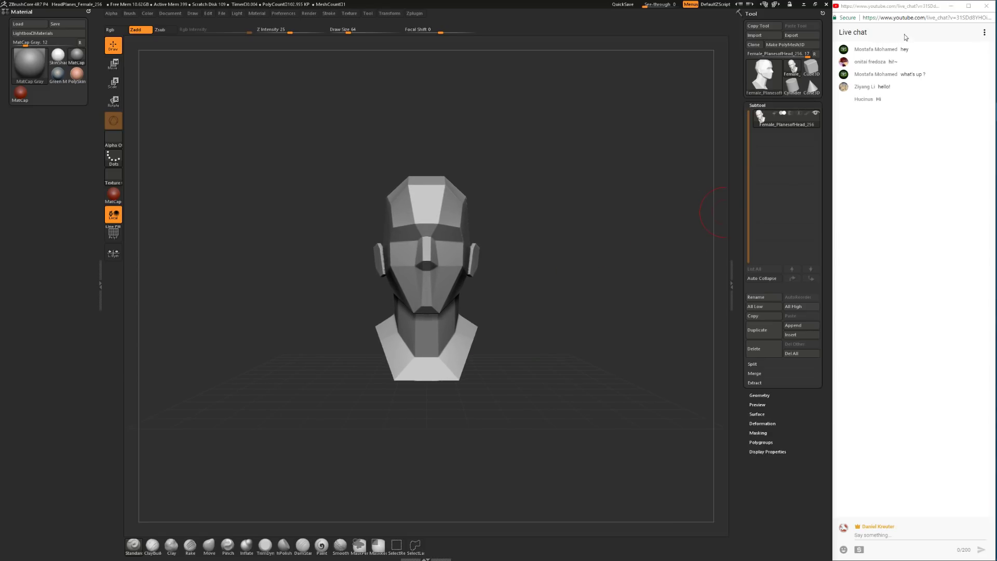
pyautogui.moveTo(575, 326); pyautogui.dragTo(553, 321)
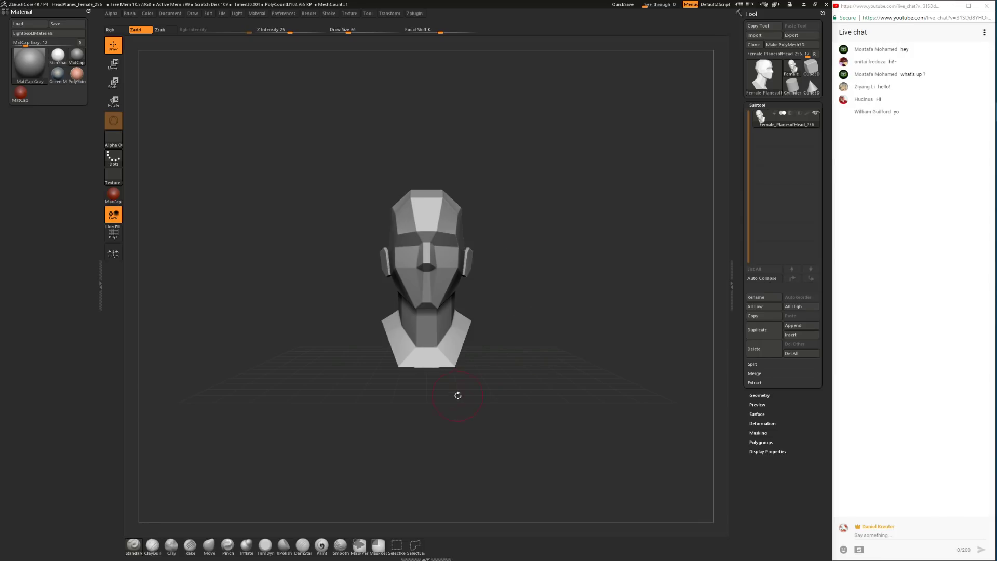
pyautogui.moveTo(455, 537); pyautogui.dragTo(444, 537)
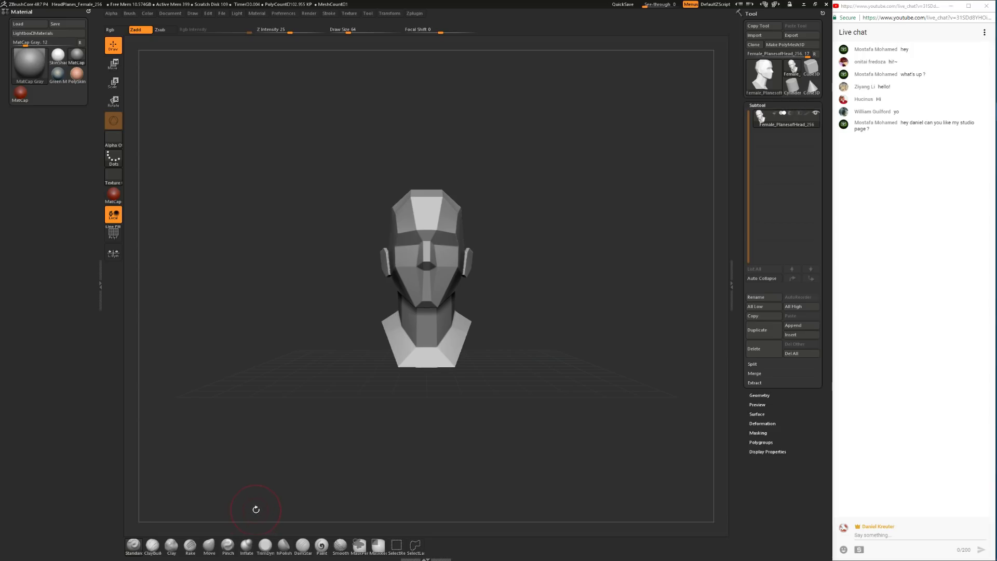
pyautogui.click(265, 544)
pyautogui.keyDown('alt'); pyautogui.moveTo(498, 367); pyautogui.dragTo(490, 389); pyautogui.keyUp('alt')
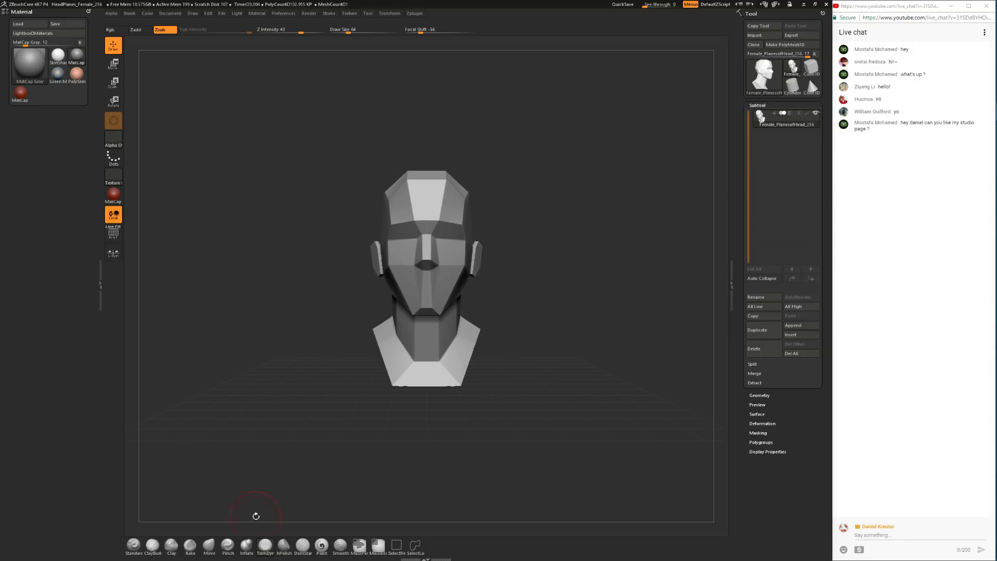
# Step: Build up the chin and lower jaw of the planar head with the ClayBuildup brush
pyautogui.click(152, 544)
pyautogui.moveTo(367, 413); pyautogui.dragTo(421, 426)
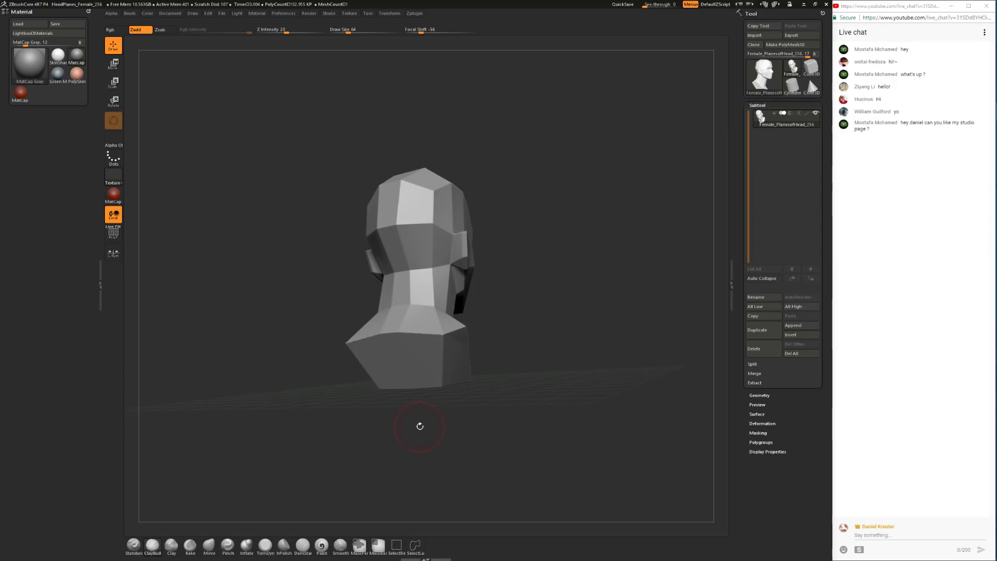
pyautogui.click(101, 57)
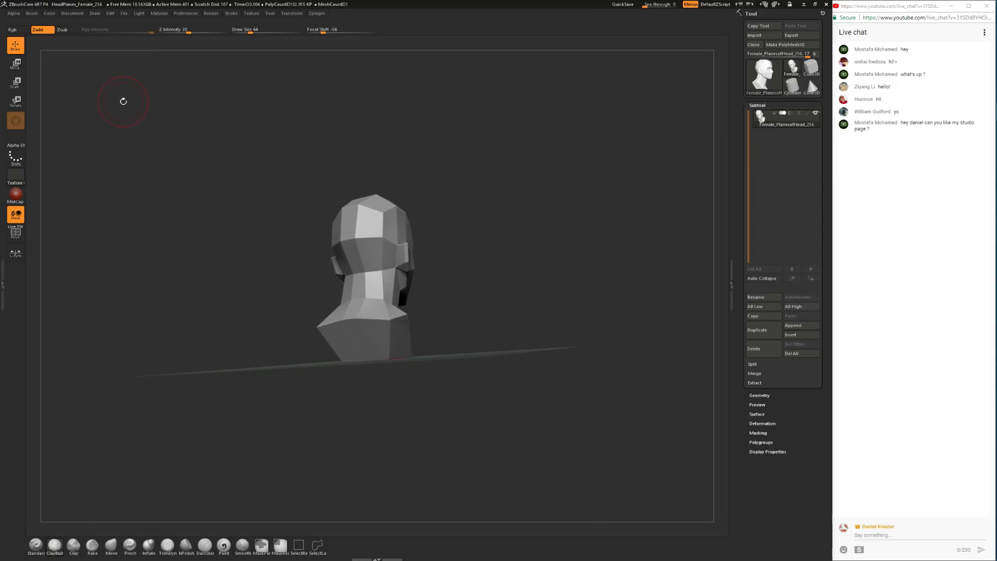
pyautogui.click(4, 162)
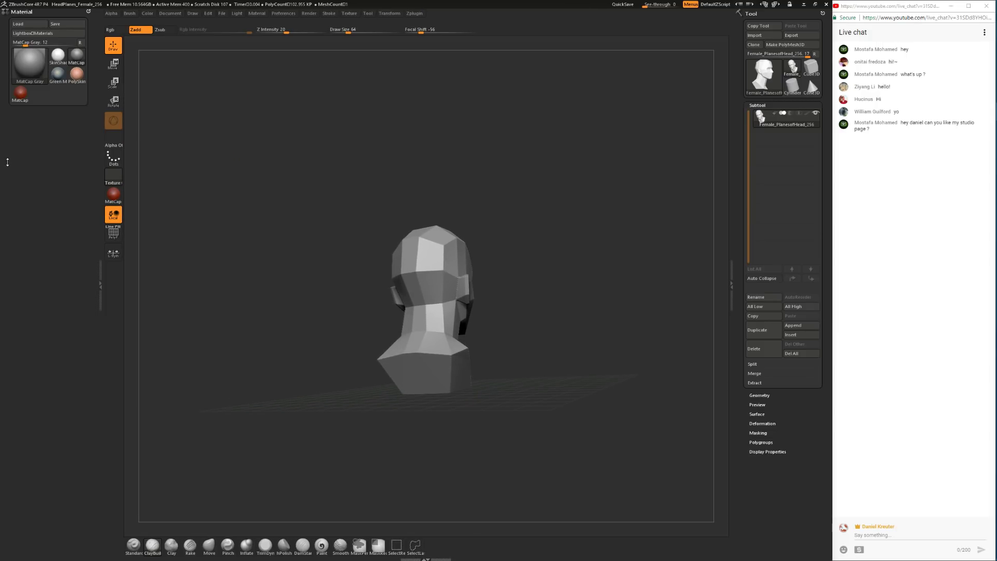
pyautogui.moveTo(299, 165)
pyautogui.mouseDown()
pyautogui.moveTo(234, 175)
pyautogui.moveTo(298, 182)
pyautogui.mouseUp()
pyautogui.keyDown('alt'); pyautogui.moveTo(447, 174); pyautogui.dragTo(505, 155); pyautogui.keyUp('alt')
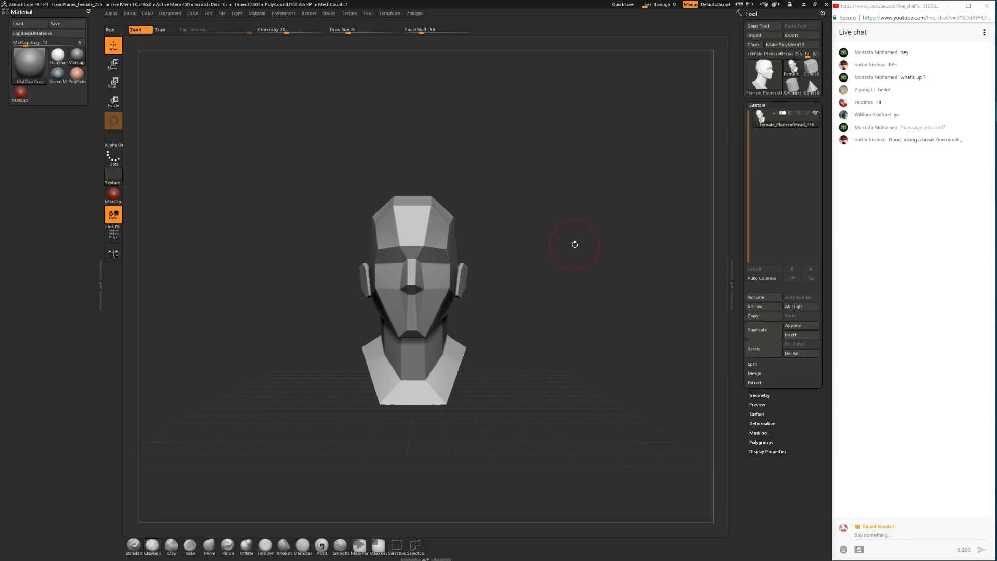
pyautogui.moveTo(571, 254)
pyautogui.mouseDown()
pyautogui.moveTo(560, 253)
pyautogui.moveTo(557, 270)
pyautogui.moveTo(560, 248)
pyautogui.moveTo(547, 241)
pyautogui.moveTo(483, 240)
pyautogui.mouseUp()
pyautogui.press('space')
pyautogui.moveTo(336, 369)
pyautogui.mouseDown()
pyautogui.moveTo(408, 353)
pyautogui.moveTo(437, 330)
pyautogui.mouseUp()
pyautogui.moveTo(488, 308); pyautogui.dragTo(439, 312)
pyautogui.moveTo(376, 351)
pyautogui.mouseDown()
pyautogui.moveTo(462, 355)
pyautogui.moveTo(462, 363)
pyautogui.moveTo(446, 358)
pyautogui.mouseUp()
# Step: Trim the hard corners of the chin and mouth area with the TrimDynamic brush at draw size 97
pyautogui.click(266, 546)
pyautogui.press('space')
pyautogui.moveTo(469, 306)
pyautogui.mouseDown()
pyautogui.moveTo(478, 296)
pyautogui.moveTo(462, 291)
pyautogui.moveTo(440, 319)
pyautogui.mouseUp()
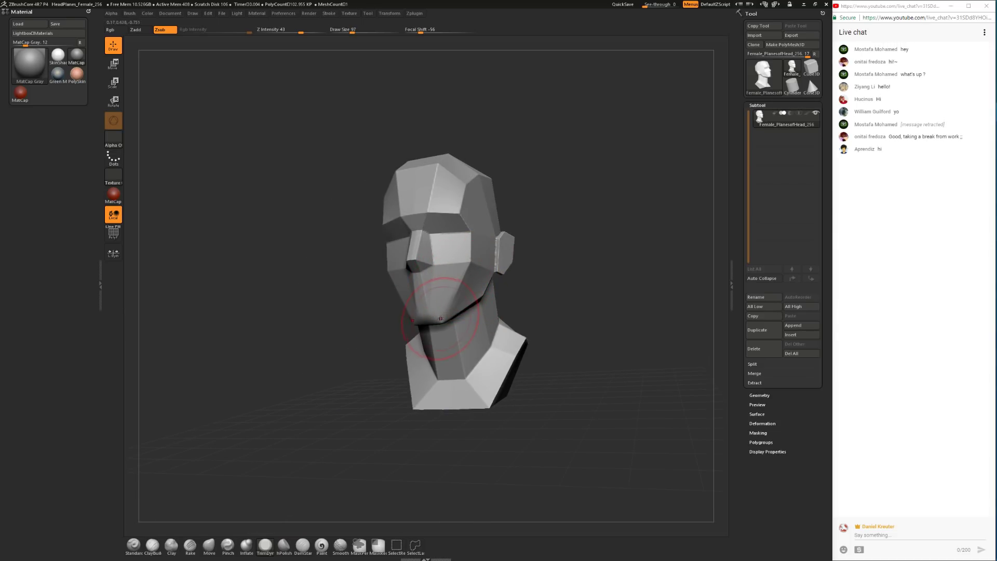
# Step: Build up the jawline and underside of the chin with ClayBuildup at draw size 59, and smooth the strokes
pyautogui.click(152, 544)
pyautogui.press('space')
pyautogui.moveTo(540, 269)
pyautogui.mouseDown()
pyautogui.moveTo(566, 267)
pyautogui.moveTo(528, 285)
pyautogui.mouseUp()
pyautogui.moveTo(427, 354); pyautogui.dragTo(404, 321)
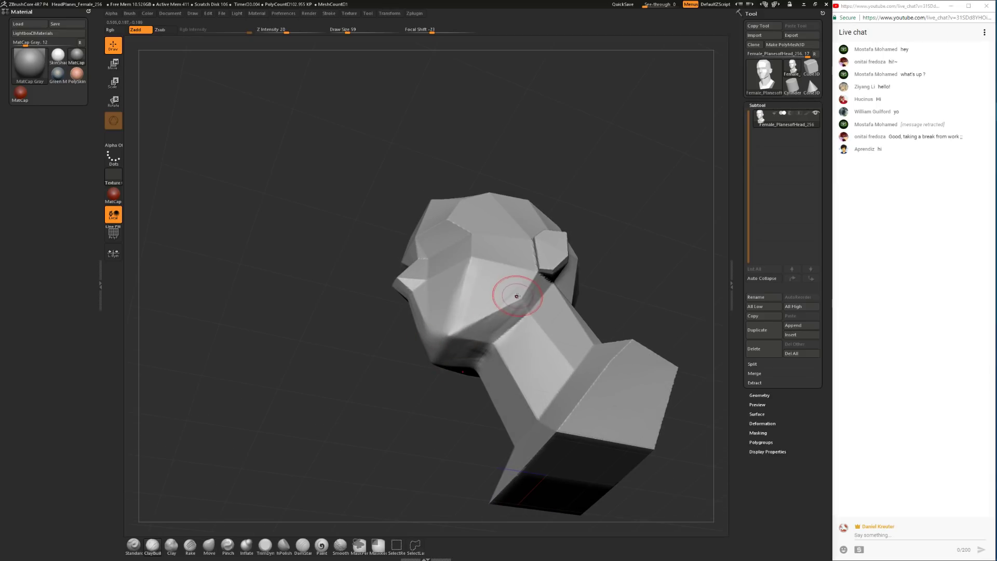
pyautogui.moveTo(465, 315)
pyautogui.mouseDown()
pyautogui.moveTo(538, 284)
pyautogui.moveTo(522, 300)
pyautogui.mouseUp()
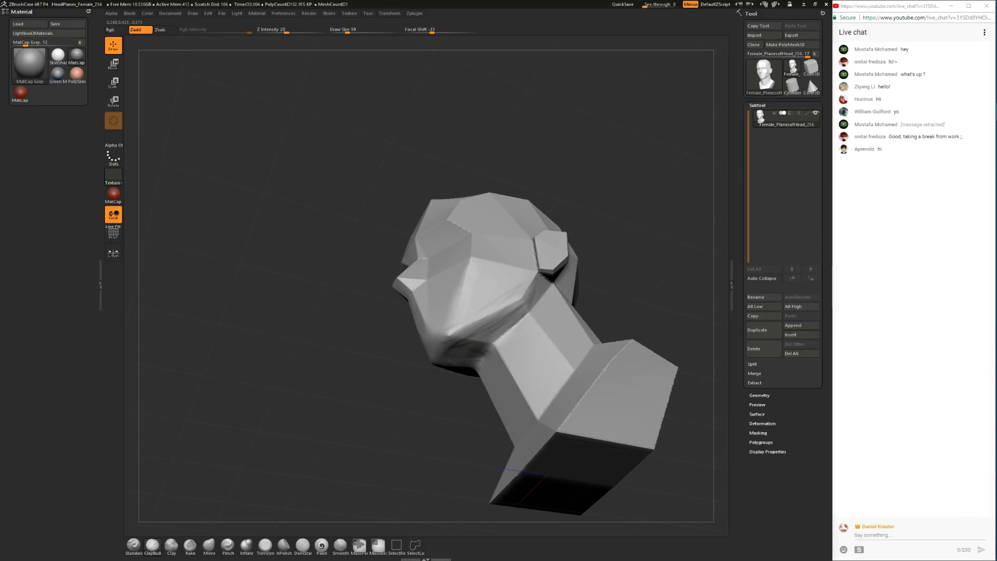
pyautogui.moveTo(442, 341)
pyautogui.mouseDown()
pyautogui.moveTo(512, 310)
pyautogui.moveTo(451, 334)
pyautogui.mouseUp()
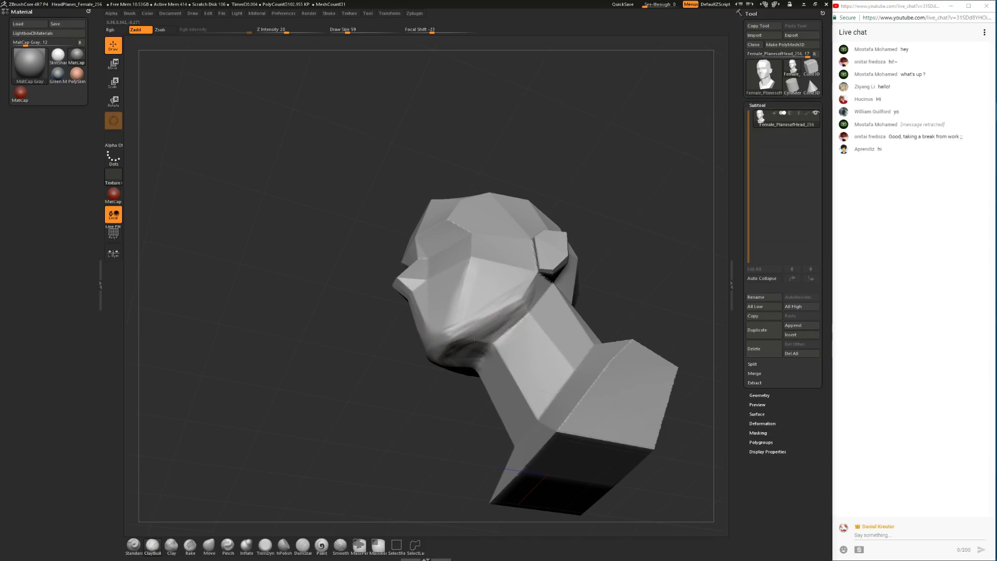
pyautogui.moveTo(506, 319); pyautogui.dragTo(521, 308)
pyautogui.keyDown('shift'); pyautogui.moveTo(486, 346); pyautogui.dragTo(442, 361); pyautogui.keyUp('shift')
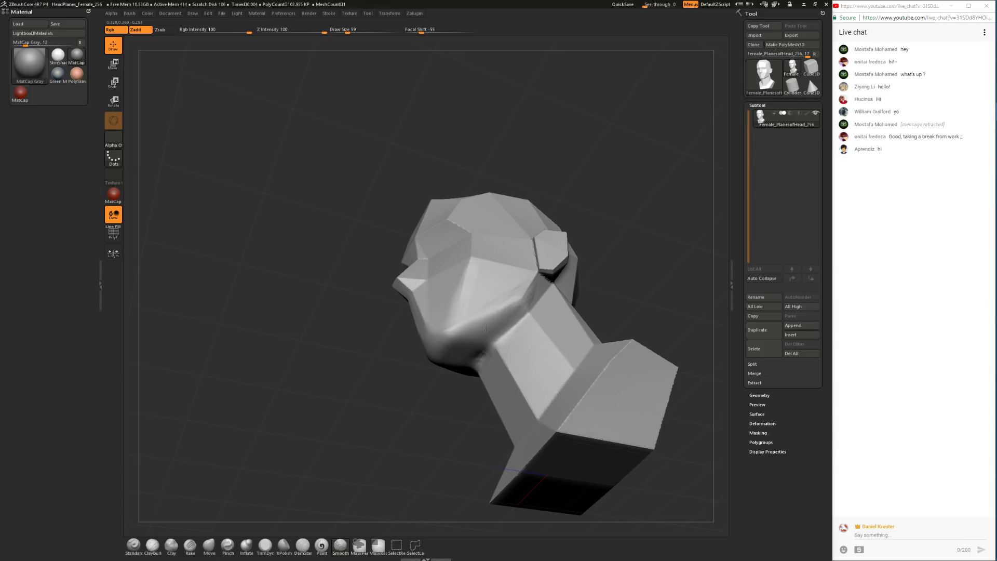
# Step: Trim and soften the plane edges around the mouth and cheeks with the TrimDynamic brush
pyautogui.moveTo(597, 223); pyautogui.dragTo(608, 262)
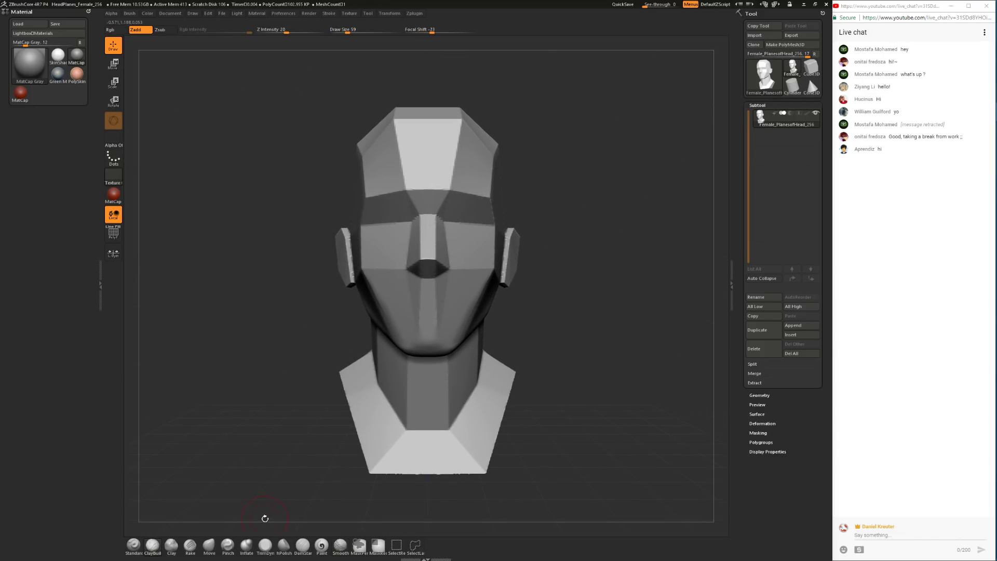
pyautogui.click(265, 544)
pyautogui.moveTo(538, 282)
pyautogui.mouseDown()
pyautogui.moveTo(552, 302)
pyautogui.moveTo(551, 291)
pyautogui.moveTo(549, 305)
pyautogui.moveTo(502, 340)
pyautogui.moveTo(441, 363)
pyautogui.moveTo(473, 344)
pyautogui.mouseUp()
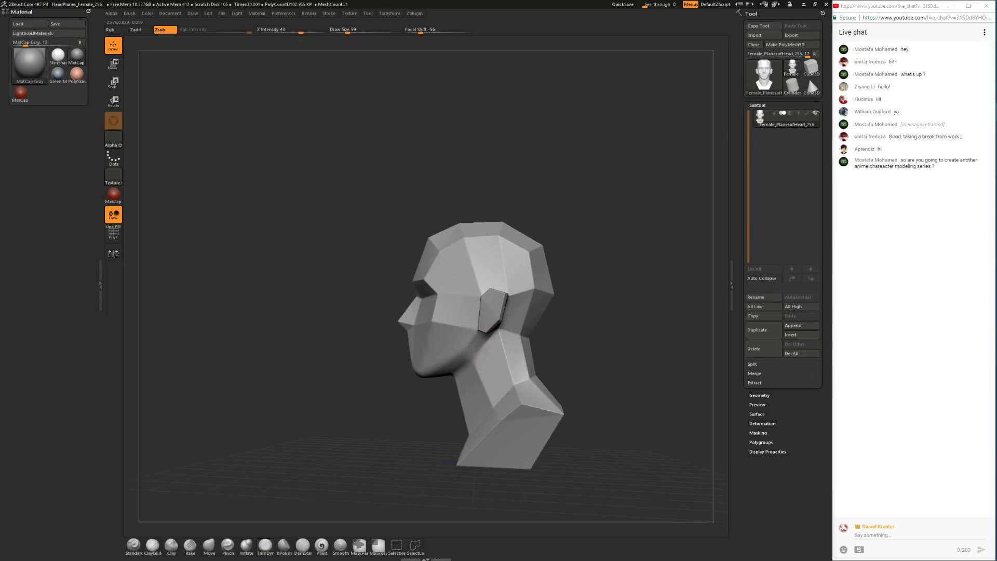
pyautogui.moveTo(383, 406); pyautogui.dragTo(418, 390)
pyautogui.moveTo(468, 340)
pyautogui.mouseDown()
pyautogui.moveTo(430, 373)
pyautogui.moveTo(514, 354)
pyautogui.moveTo(503, 343)
pyautogui.mouseUp()
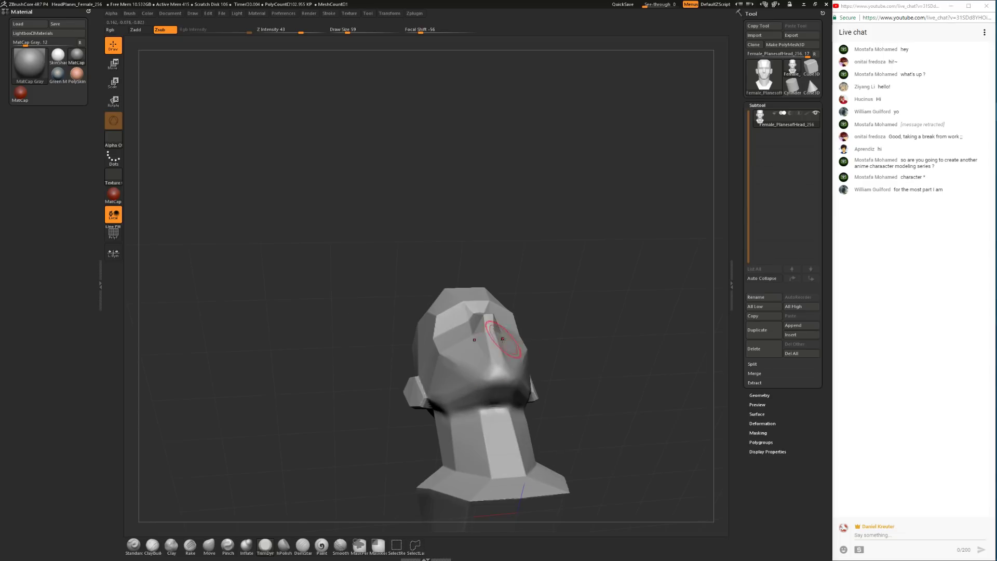
pyautogui.moveTo(560, 317); pyautogui.dragTo(504, 386)
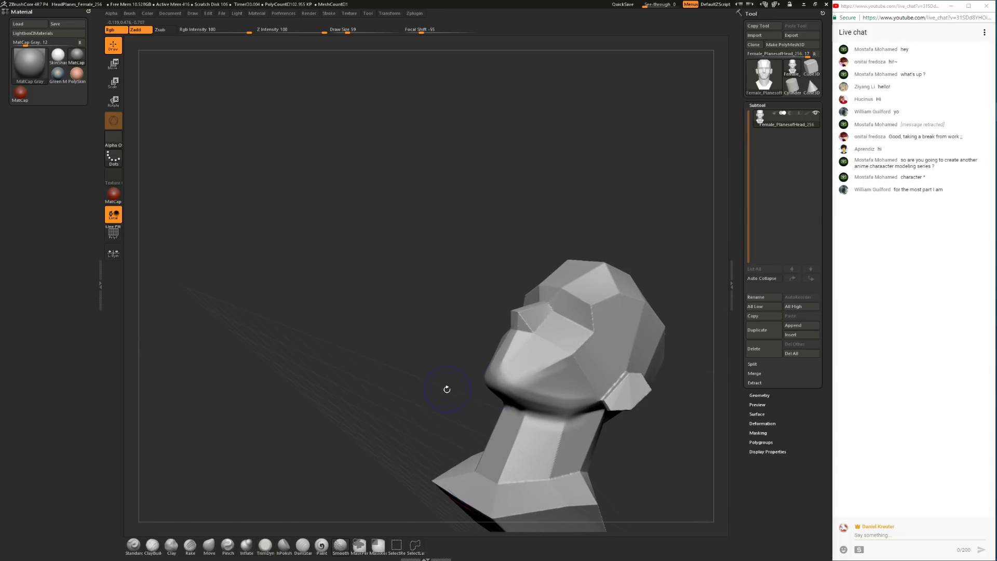
pyautogui.moveTo(379, 350); pyautogui.dragTo(403, 358)
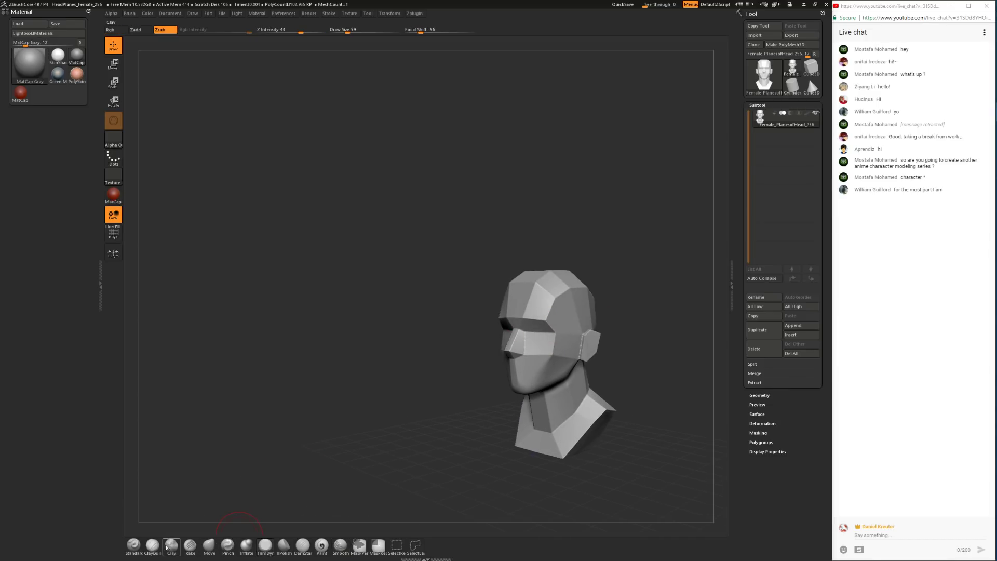
# Step: Work the forehead and brow with ClayBuildup, smooth their plane edges, and enlarge the brush to draw size 77
pyautogui.click(149, 548)
pyautogui.moveTo(387, 402)
pyautogui.mouseDown()
pyautogui.moveTo(473, 390)
pyautogui.moveTo(550, 332)
pyautogui.moveTo(611, 320)
pyautogui.moveTo(612, 363)
pyautogui.moveTo(429, 407)
pyautogui.mouseUp()
pyautogui.press('shift')
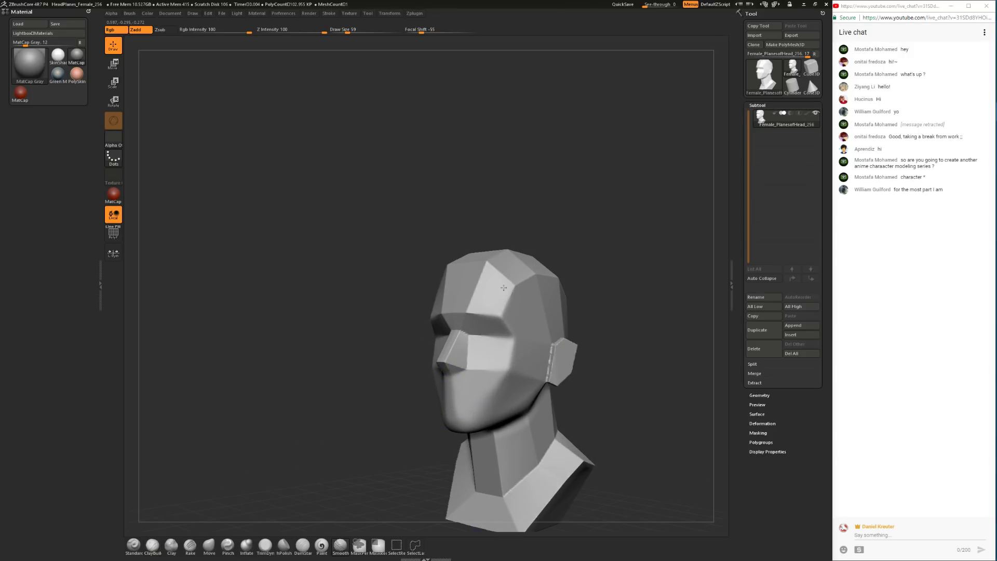
pyautogui.moveTo(518, 198); pyautogui.dragTo(501, 227)
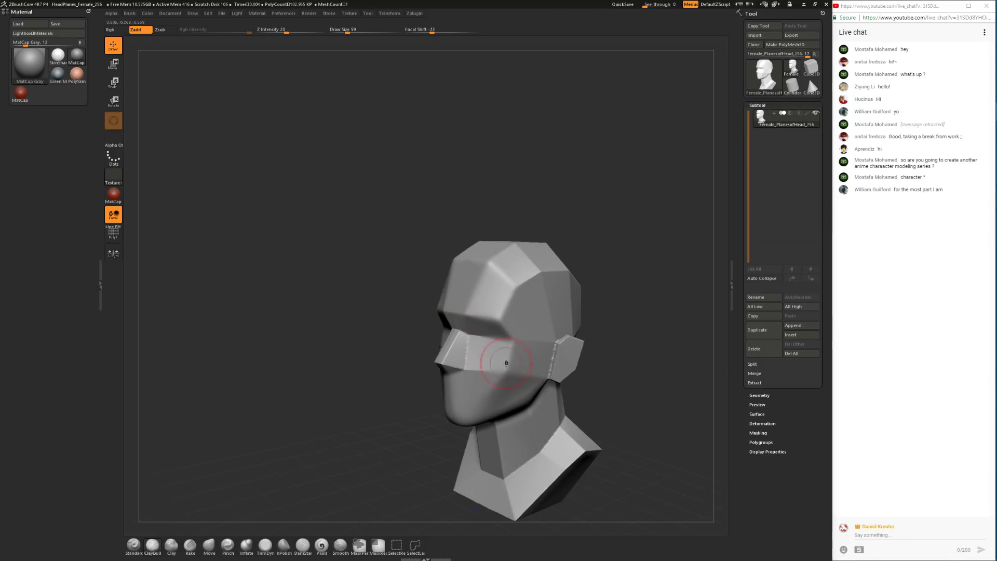
pyautogui.moveTo(620, 227); pyautogui.dragTo(625, 236)
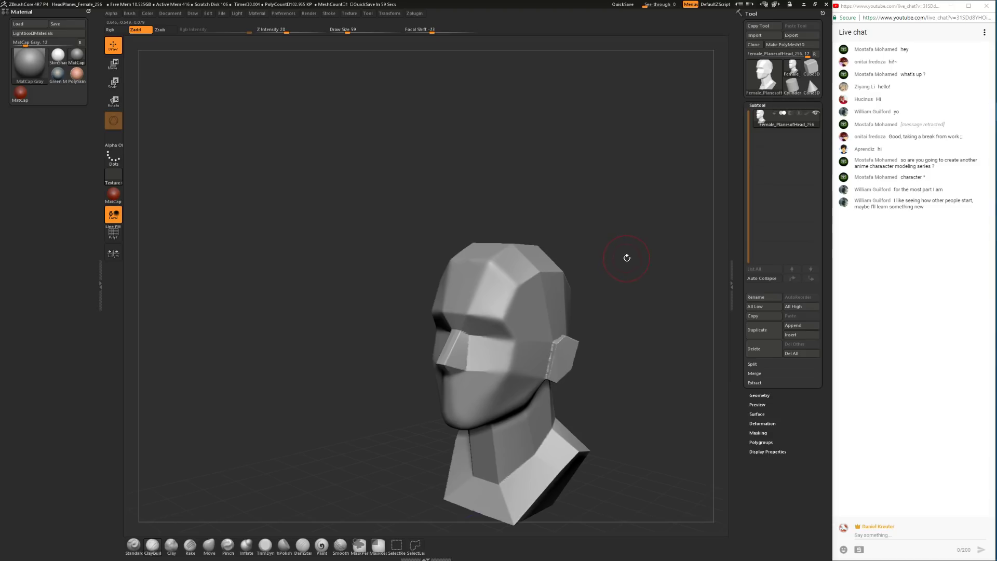
pyautogui.moveTo(636, 269)
pyautogui.mouseDown()
pyautogui.moveTo(657, 271)
pyautogui.moveTo(606, 304)
pyautogui.mouseUp()
pyautogui.press('space')
pyautogui.moveTo(455, 264); pyautogui.dragTo(460, 263)
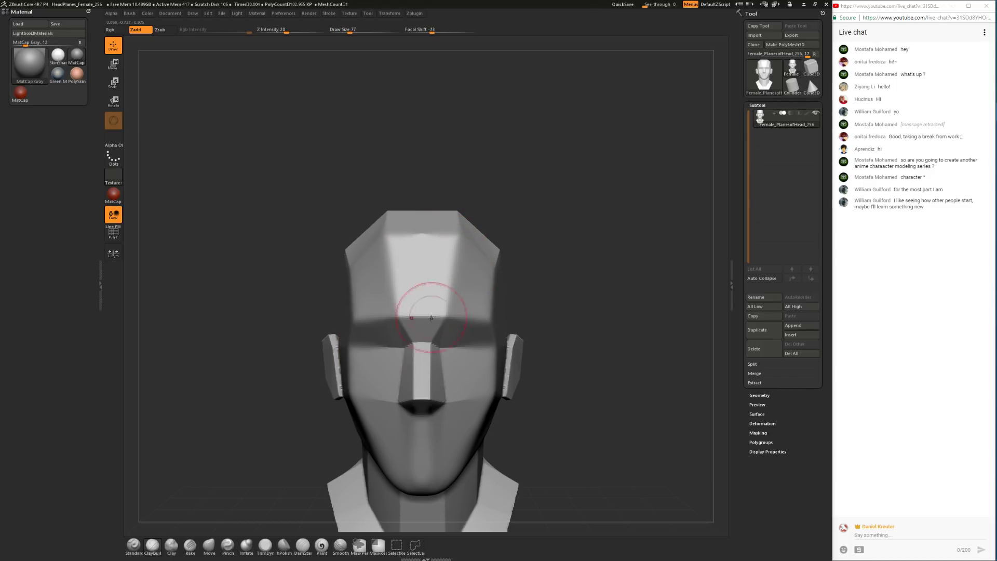
# Step: Round the forehead and front of the skull with an enlarged TrimDynamic brush, smoothing the remaining plane edges
pyautogui.click(260, 543)
pyautogui.press('space')
pyautogui.moveTo(544, 226); pyautogui.dragTo(340, 218)
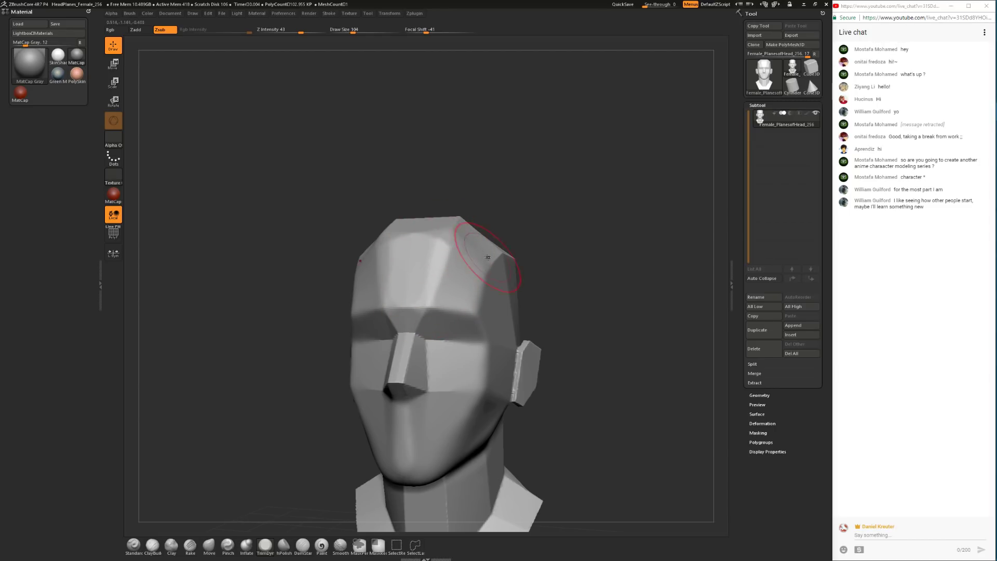
pyautogui.moveTo(511, 192); pyautogui.dragTo(481, 218)
pyautogui.moveTo(321, 342)
pyautogui.mouseDown()
pyautogui.moveTo(384, 213)
pyautogui.moveTo(452, 205)
pyautogui.moveTo(441, 228)
pyautogui.moveTo(478, 200)
pyautogui.moveTo(448, 220)
pyautogui.moveTo(481, 210)
pyautogui.mouseUp()
pyautogui.moveTo(538, 224)
pyautogui.keyDown('shift'); pyautogui.mouseDown()
pyautogui.moveTo(441, 238)
pyautogui.moveTo(459, 257)
pyautogui.mouseUp(); pyautogui.keyUp('shift')
pyautogui.moveTo(379, 176)
pyautogui.mouseDown()
pyautogui.moveTo(400, 218)
pyautogui.moveTo(455, 191)
pyautogui.mouseUp()
pyautogui.press('space')
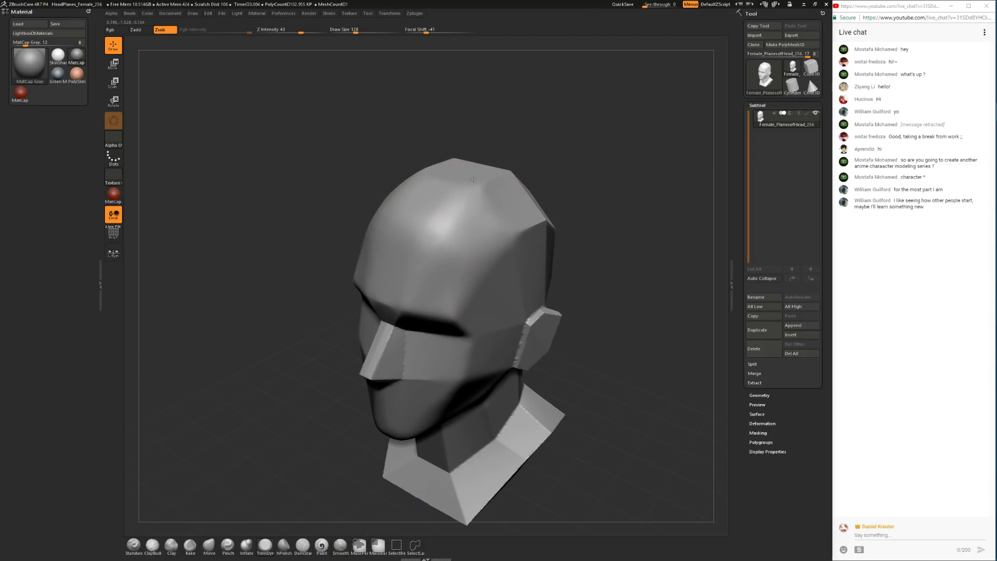
pyautogui.moveTo(605, 272)
pyautogui.keyDown('shift'); pyautogui.mouseDown()
pyautogui.moveTo(629, 284)
pyautogui.moveTo(453, 209)
pyautogui.moveTo(502, 199)
pyautogui.moveTo(491, 196)
pyautogui.mouseUp(); pyautogui.keyUp('shift')
# Step: Trim the facets on the upper side of the skull with TrimDynamic at draw size 68, and smooth them
pyautogui.press('space')
pyautogui.moveTo(535, 151); pyautogui.dragTo(508, 213)
pyautogui.moveTo(484, 171)
pyautogui.mouseDown()
pyautogui.moveTo(502, 147)
pyautogui.moveTo(493, 162)
pyautogui.moveTo(523, 183)
pyautogui.moveTo(528, 203)
pyautogui.mouseUp()
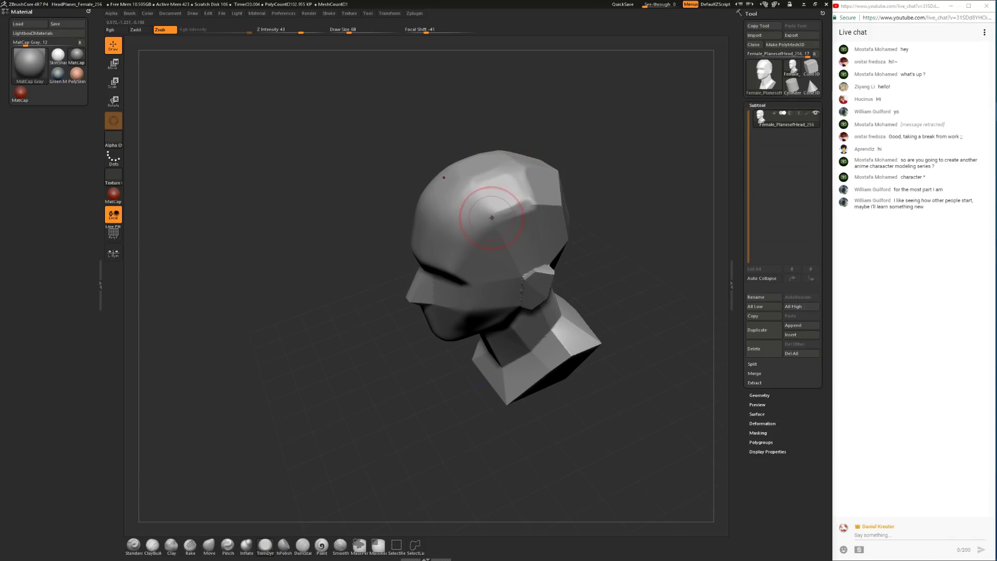
pyautogui.press('shift')
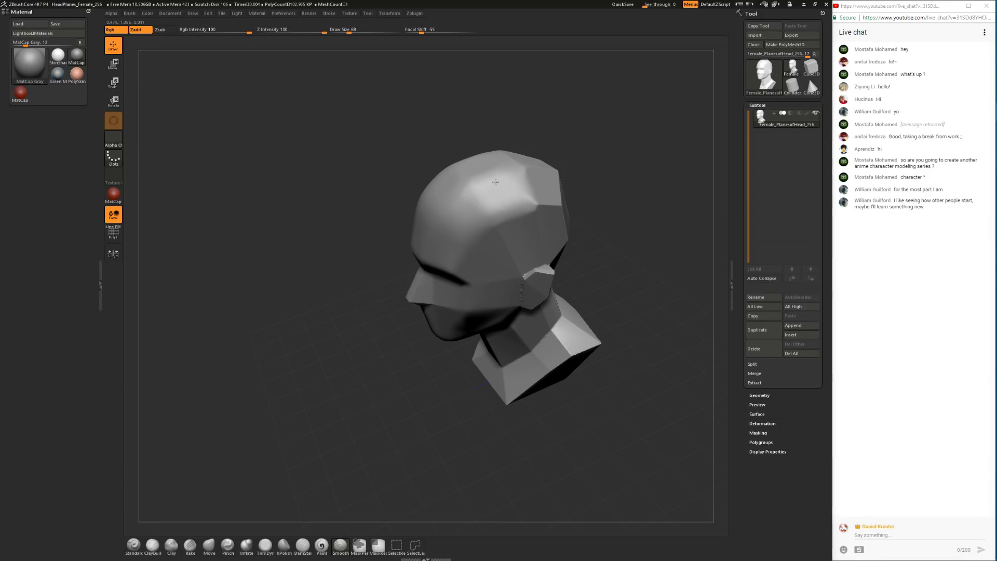
pyautogui.moveTo(587, 174)
pyautogui.keyDown('shift'); pyautogui.mouseDown()
pyautogui.moveTo(603, 147)
pyautogui.moveTo(576, 178)
pyautogui.moveTo(594, 216)
pyautogui.moveTo(540, 208)
pyautogui.mouseUp(); pyautogui.keyUp('shift')
pyautogui.moveTo(439, 372)
pyautogui.keyDown('shift'); pyautogui.mouseDown()
pyautogui.moveTo(444, 364)
pyautogui.moveTo(416, 407)
pyautogui.moveTo(396, 405)
pyautogui.mouseUp(); pyautogui.keyUp('shift')
pyautogui.press('shift')
# Step: Trim and smooth the cheek and jaw planes between the nose and ear with TrimDynamic
pyautogui.moveTo(618, 294); pyautogui.dragTo(680, 294)
pyautogui.moveTo(499, 345)
pyautogui.keyDown('alt'); pyautogui.mouseDown()
pyautogui.moveTo(567, 291)
pyautogui.moveTo(561, 314)
pyautogui.moveTo(577, 310)
pyautogui.moveTo(542, 310)
pyautogui.moveTo(556, 327)
pyautogui.moveTo(525, 320)
pyautogui.moveTo(513, 341)
pyautogui.moveTo(457, 312)
pyautogui.mouseUp(); pyautogui.keyUp('alt')
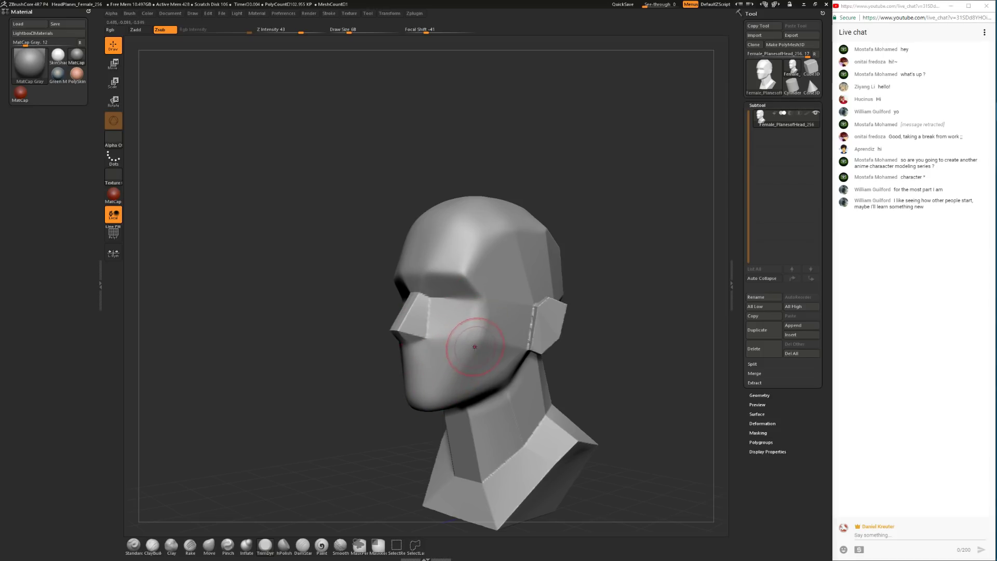
pyautogui.press('shift')
pyautogui.keyDown('shift'); pyautogui.moveTo(587, 266); pyautogui.dragTo(585, 255); pyautogui.keyUp('shift')
pyautogui.moveTo(497, 355); pyautogui.dragTo(645, 312)
pyautogui.moveTo(493, 340); pyautogui.dragTo(571, 323)
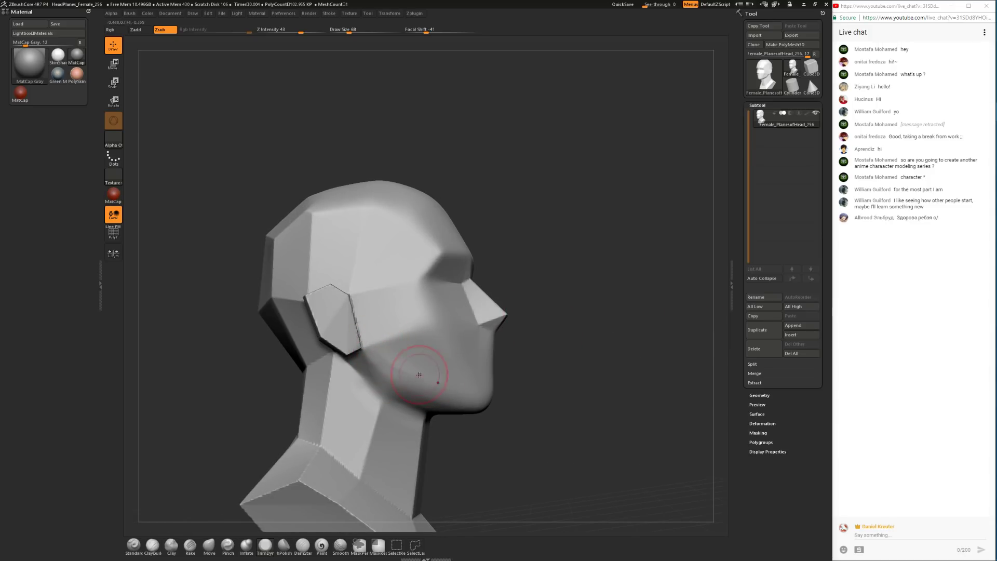
pyautogui.keyDown('shift'); pyautogui.moveTo(377, 355); pyautogui.dragTo(404, 369); pyautogui.keyUp('shift')
pyautogui.moveTo(542, 282); pyautogui.dragTo(426, 301)
pyautogui.moveTo(642, 338)
pyautogui.keyDown('alt'); pyautogui.mouseDown()
pyautogui.moveTo(623, 288)
pyautogui.moveTo(538, 319)
pyautogui.moveTo(514, 316)
pyautogui.moveTo(554, 345)
pyautogui.moveTo(415, 337)
pyautogui.mouseUp(); pyautogui.keyUp('alt')
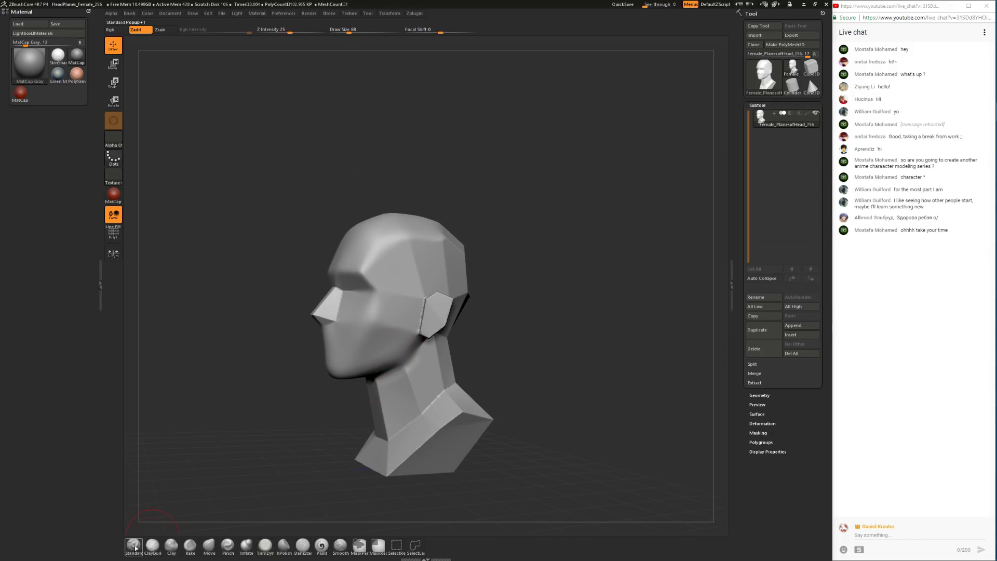
# Step: Build up the jawline from the chin towards the ear with ClayBuildup at draw size 68, smoothing the transition
pyautogui.click(152, 544)
pyautogui.keyDown('alt'); pyautogui.moveTo(526, 295); pyautogui.dragTo(500, 335); pyautogui.keyUp('alt')
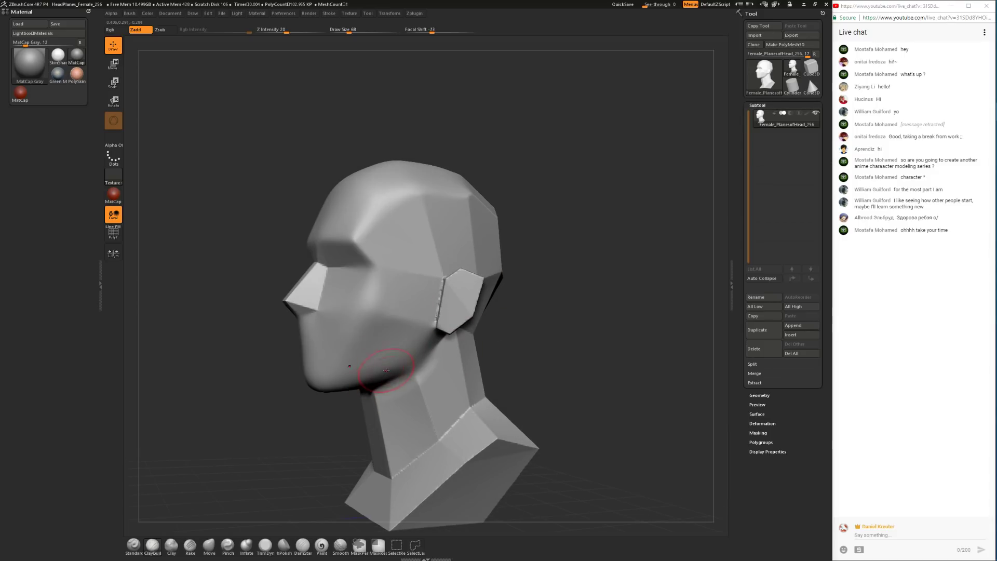
pyautogui.moveTo(313, 394); pyautogui.dragTo(423, 356)
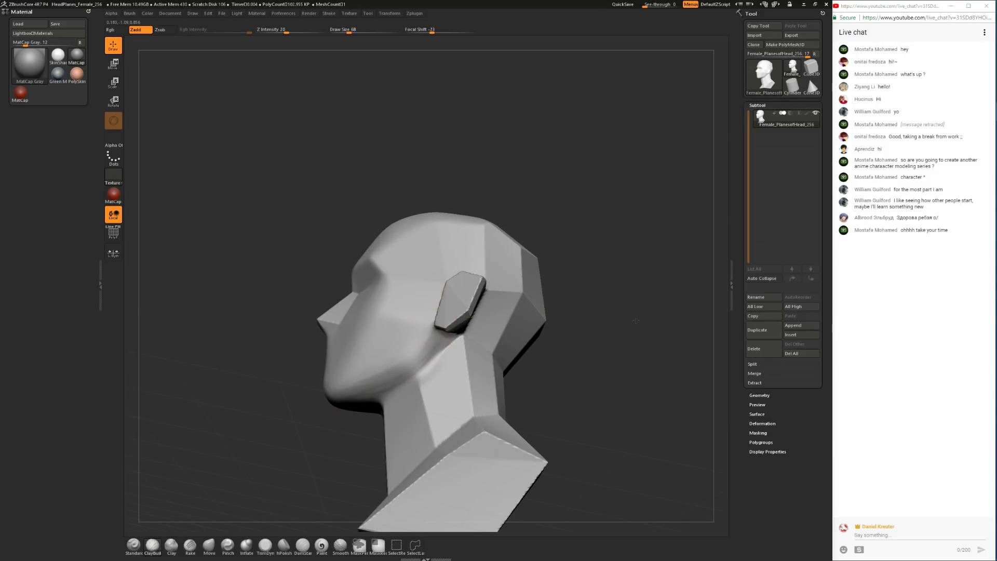
pyautogui.keyDown('shift'); pyautogui.moveTo(635, 315); pyautogui.dragTo(621, 323); pyautogui.keyUp('shift')
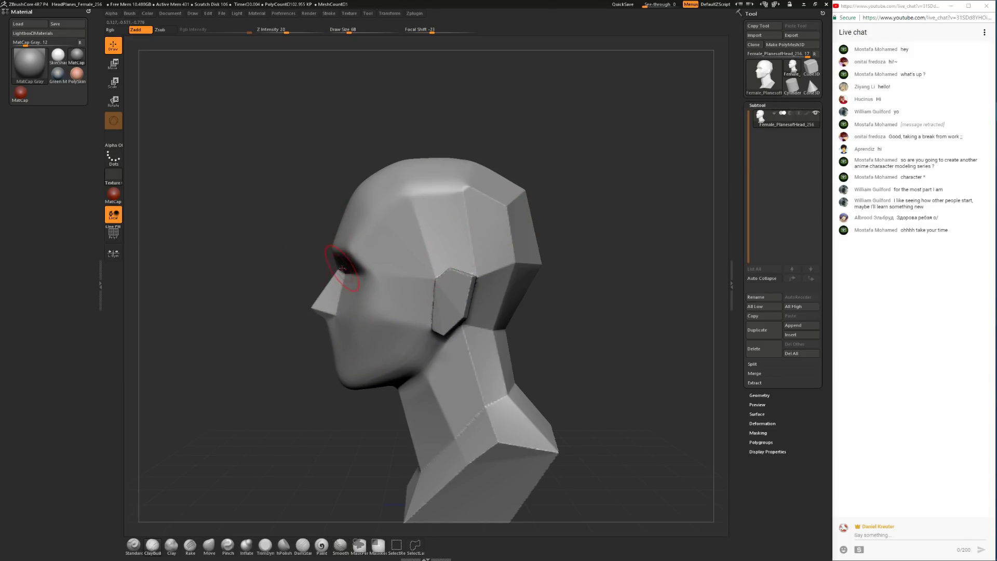
pyautogui.moveTo(329, 418)
pyautogui.mouseDown()
pyautogui.moveTo(374, 425)
pyautogui.moveTo(384, 416)
pyautogui.moveTo(369, 419)
pyautogui.mouseUp()
pyautogui.moveTo(535, 293); pyautogui.dragTo(495, 285)
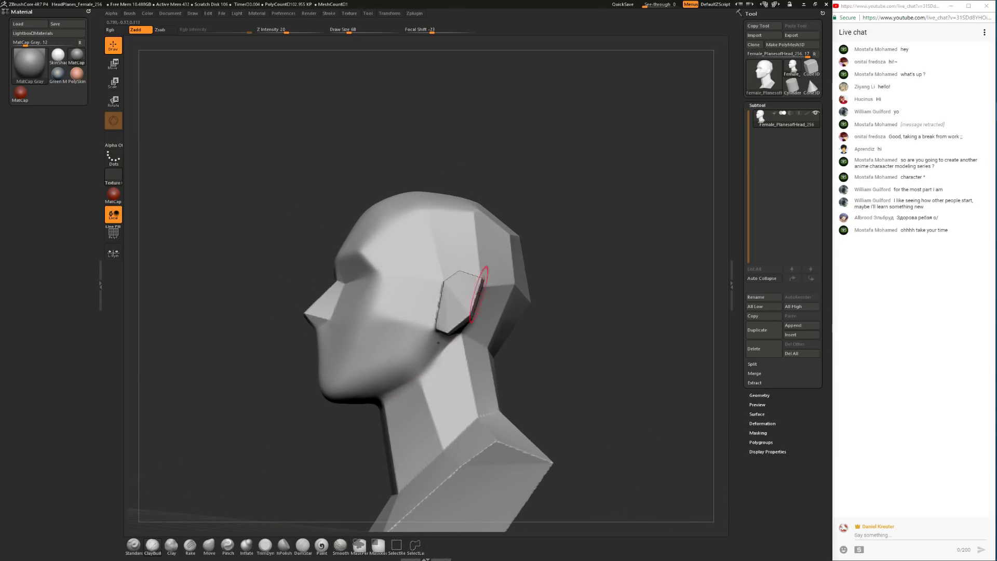
pyautogui.moveTo(350, 401); pyautogui.dragTo(373, 410)
pyautogui.keyDown('shift'); pyautogui.moveTo(465, 231); pyautogui.dragTo(477, 224); pyautogui.keyUp('shift')
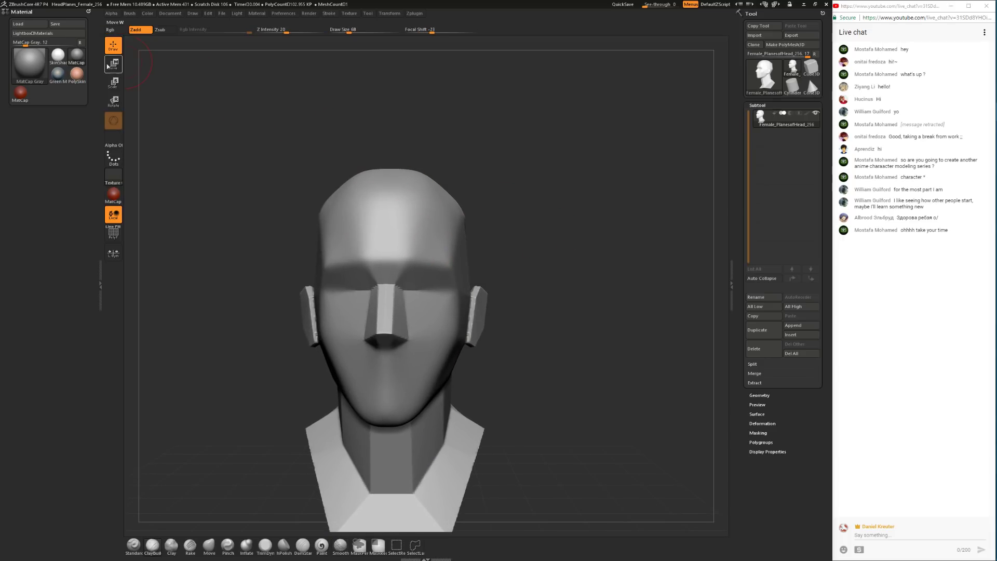
# Step: Collapse the material tray to widen the canvas
pyautogui.click(95, 91)
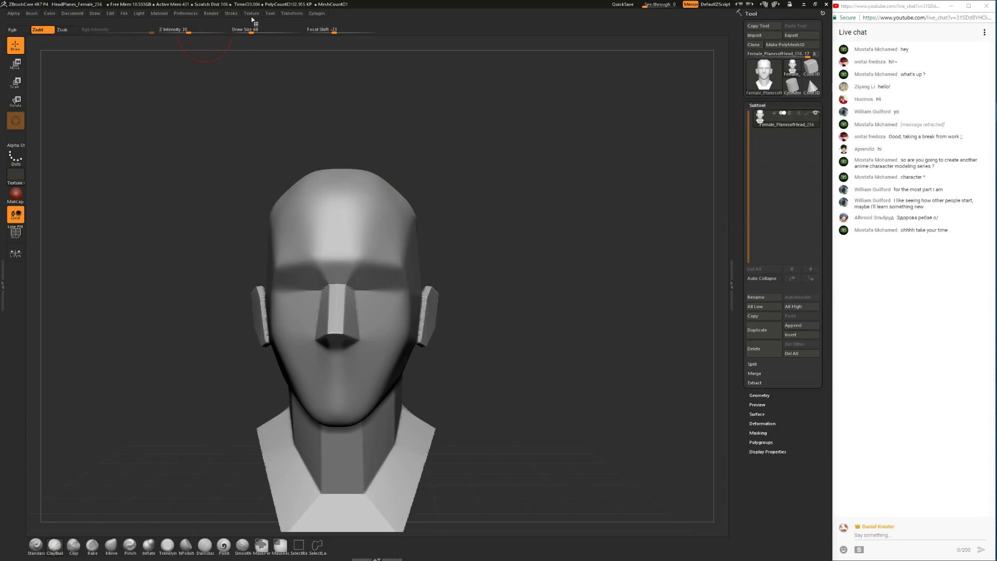
# Step: Trim the temple plane between the brow and ear with TrimDynamic at draw size 120
pyautogui.keyDown('alt'); pyautogui.moveTo(519, 217); pyautogui.dragTo(511, 176); pyautogui.keyUp('alt')
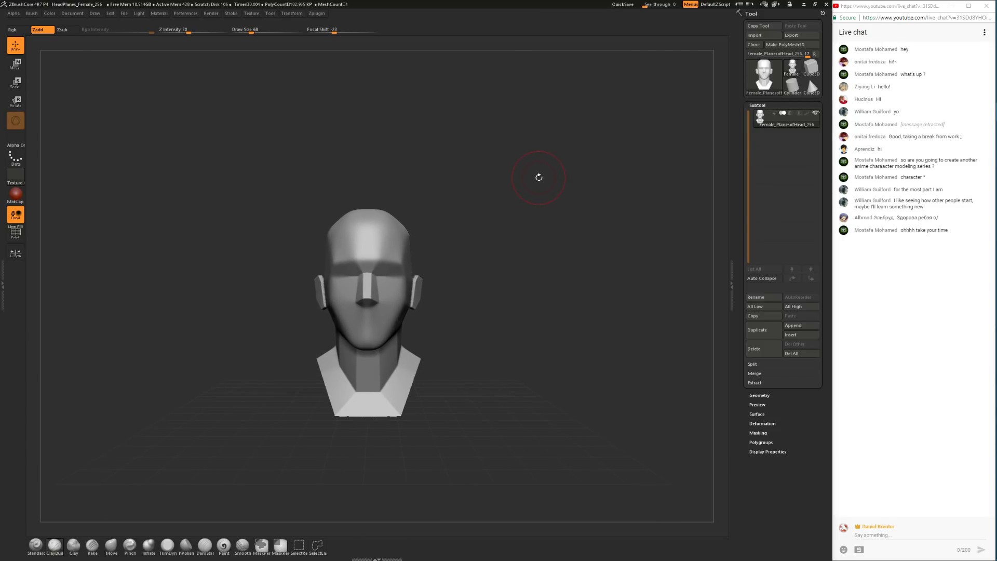
pyautogui.moveTo(490, 196)
pyautogui.keyDown('alt'); pyautogui.mouseDown()
pyautogui.moveTo(499, 214)
pyautogui.moveTo(481, 211)
pyautogui.mouseUp(); pyautogui.keyUp('alt')
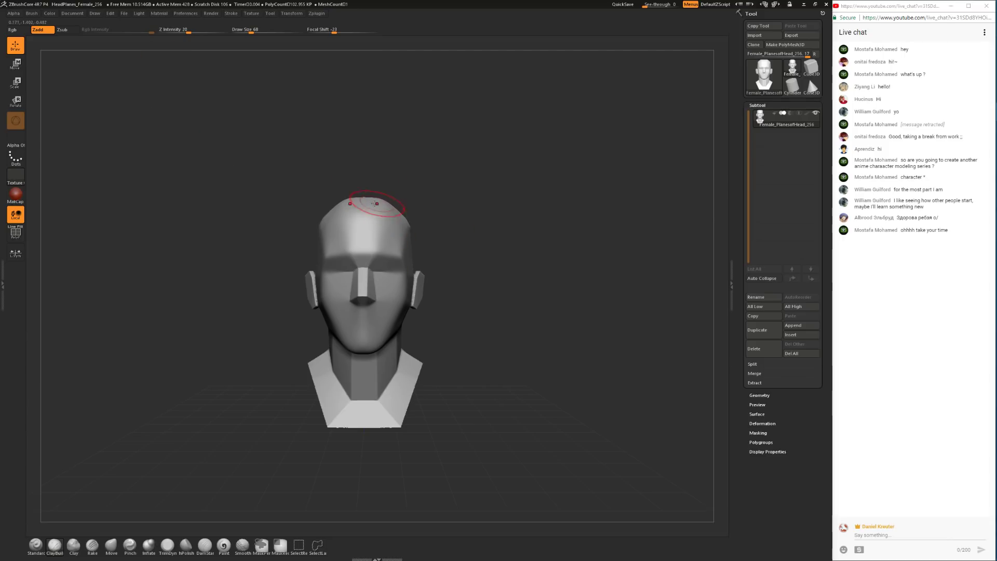
pyautogui.moveTo(466, 185); pyautogui.dragTo(391, 210)
pyautogui.click(167, 546)
pyautogui.press('s')
pyautogui.moveTo(379, 243); pyautogui.dragTo(386, 242)
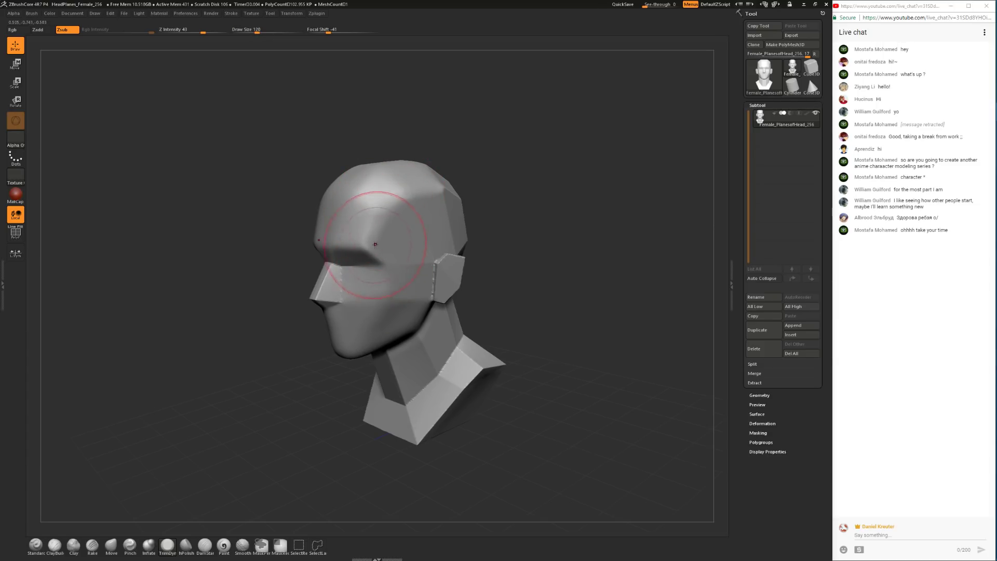
# Step: Trim the facet edges on the upper back of the skull with TrimDynamic at draw size 56, and smooth them
pyautogui.moveTo(551, 197)
pyautogui.mouseDown()
pyautogui.moveTo(463, 187)
pyautogui.moveTo(502, 210)
pyautogui.moveTo(490, 176)
pyautogui.moveTo(512, 203)
pyautogui.moveTo(480, 223)
pyautogui.mouseUp()
pyautogui.press('space')
pyautogui.moveTo(472, 183)
pyautogui.mouseDown()
pyautogui.moveTo(450, 177)
pyautogui.moveTo(475, 182)
pyautogui.moveTo(502, 216)
pyautogui.mouseUp()
pyautogui.moveTo(452, 167); pyautogui.dragTo(516, 163)
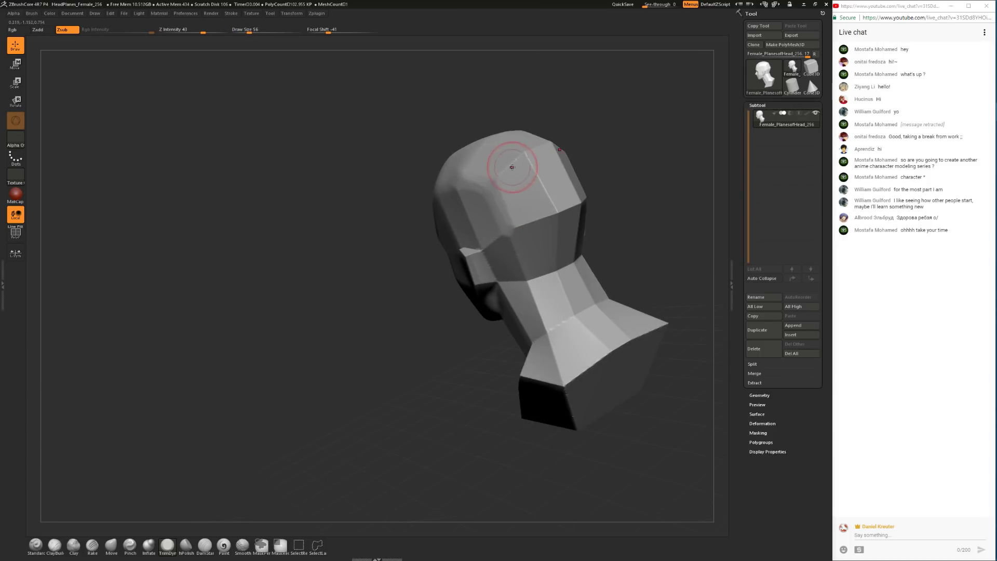
pyautogui.moveTo(520, 157); pyautogui.dragTo(512, 224, button='right')
pyautogui.moveTo(489, 126)
pyautogui.mouseDown()
pyautogui.moveTo(519, 151)
pyautogui.moveTo(543, 145)
pyautogui.moveTo(487, 132)
pyautogui.mouseUp()
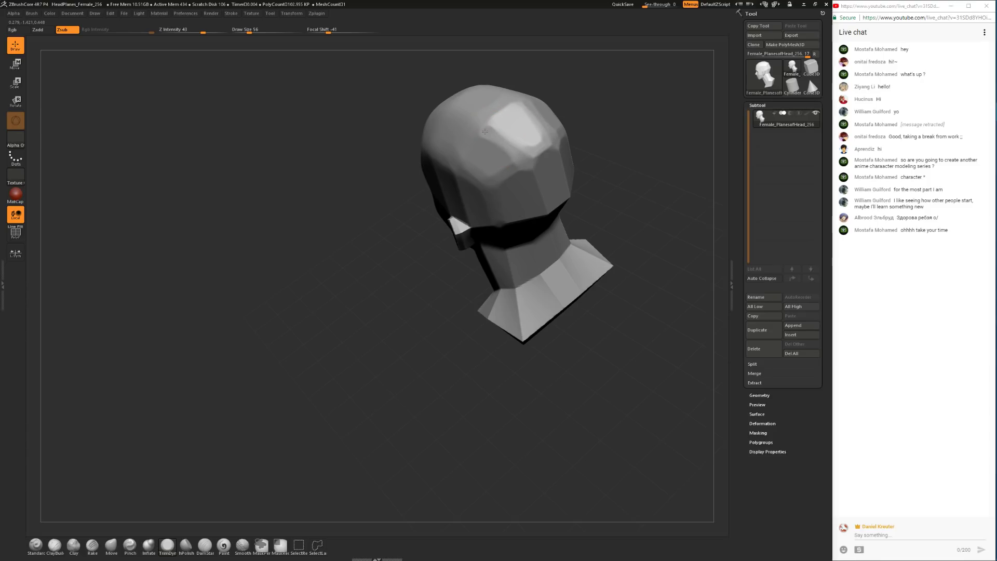
pyautogui.moveTo(489, 136); pyautogui.dragTo(505, 165, button='right')
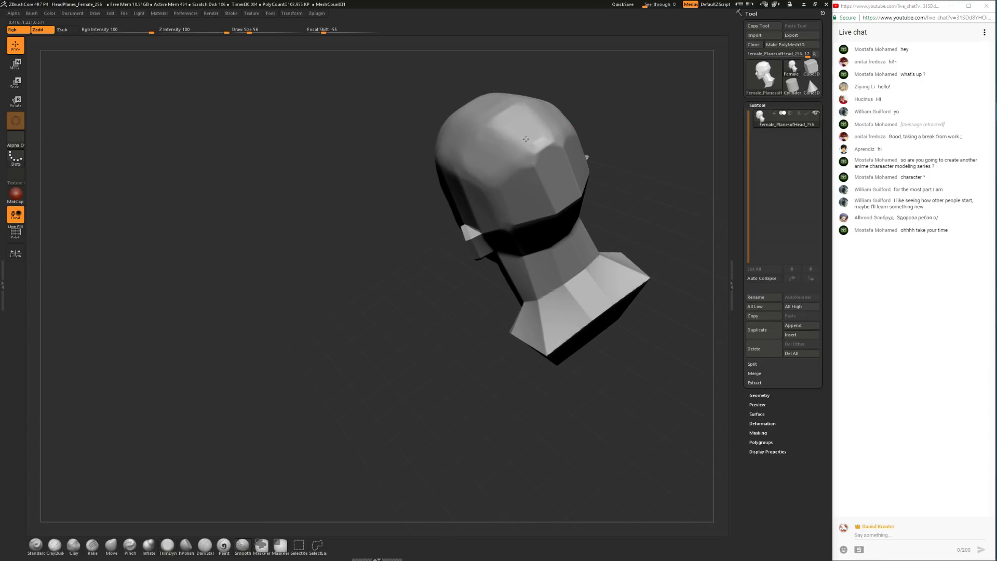
pyautogui.keyDown('shift'); pyautogui.moveTo(510, 139); pyautogui.dragTo(519, 137); pyautogui.keyUp('shift')
# Step: Flatten the broad planes on the side and rear of the skull with a larger TrimDynamic brush
pyautogui.moveTo(603, 99); pyautogui.dragTo(568, 80)
pyautogui.rightClick(448, 218)
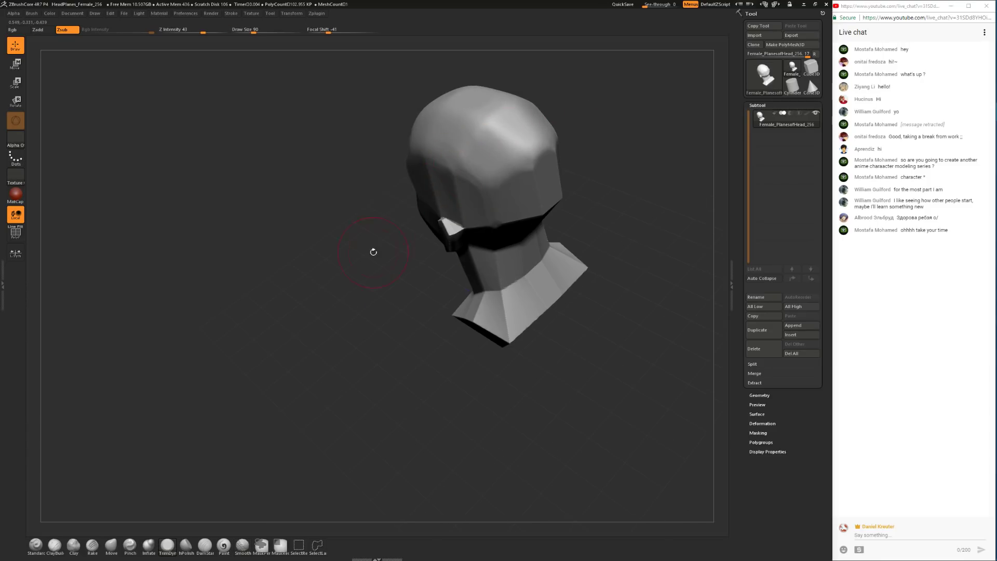
pyautogui.moveTo(381, 243); pyautogui.dragTo(441, 223)
pyautogui.moveTo(459, 173)
pyautogui.mouseDown()
pyautogui.moveTo(454, 146)
pyautogui.moveTo(478, 169)
pyautogui.mouseUp()
pyautogui.moveTo(482, 223)
pyautogui.mouseDown(button='right')
pyautogui.moveTo(563, 171)
pyautogui.moveTo(583, 135)
pyautogui.moveTo(499, 154)
pyautogui.moveTo(553, 174)
pyautogui.moveTo(528, 227)
pyautogui.mouseUp(button='right')
pyautogui.rightClick(528, 227)
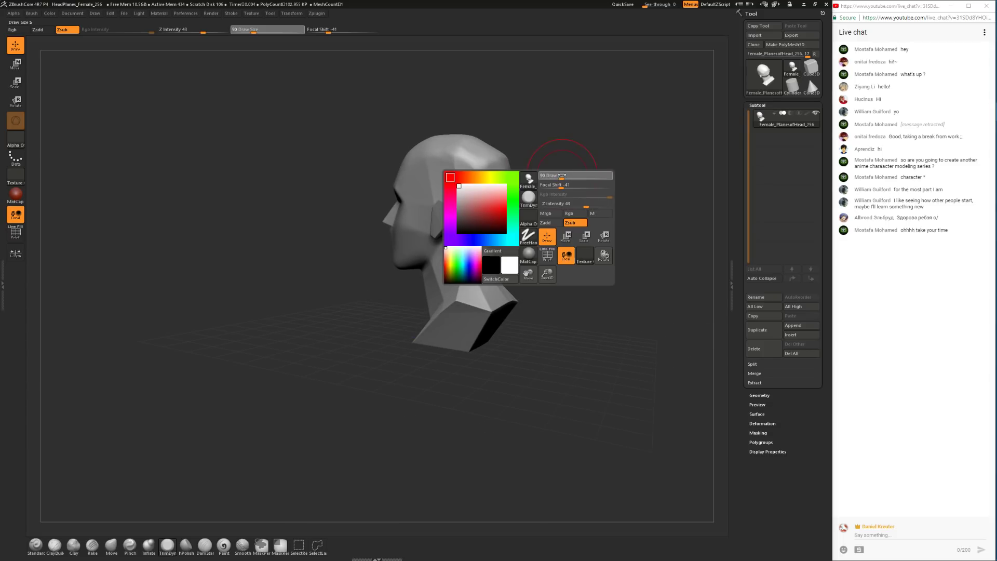
# Step: Trim the skull planes above and behind the ear with TrimDynamic at draw size 54, smoothing the edges
pyautogui.click(564, 173)
pyautogui.moveTo(570, 125)
pyautogui.mouseDown(button='right')
pyautogui.moveTo(488, 162)
pyautogui.moveTo(501, 176)
pyautogui.moveTo(482, 199)
pyautogui.moveTo(531, 194)
pyautogui.mouseUp(button='right')
pyautogui.press('space')
pyautogui.moveTo(537, 119)
pyautogui.mouseDown()
pyautogui.moveTo(566, 127)
pyautogui.moveTo(551, 137)
pyautogui.mouseUp()
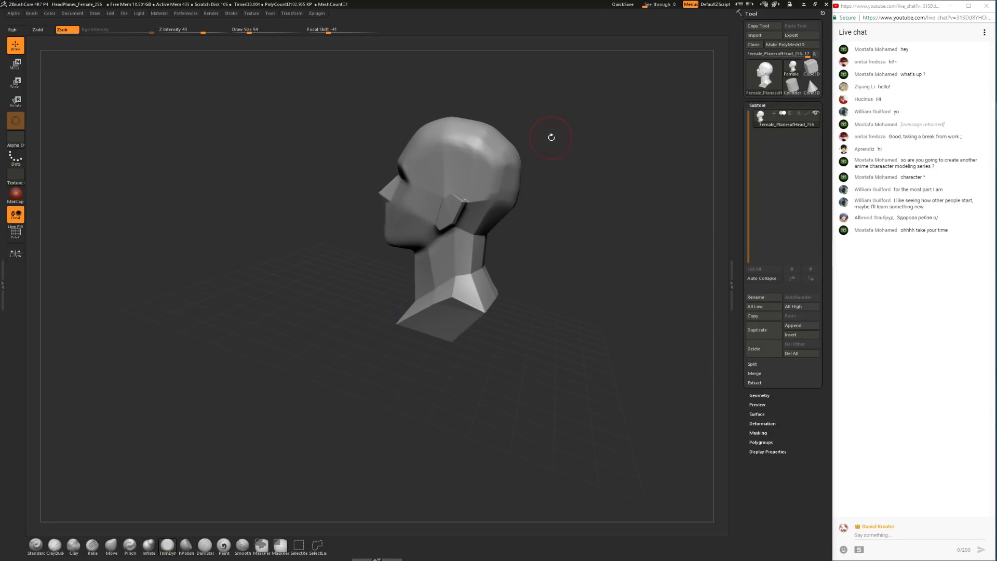
pyautogui.press('shift')
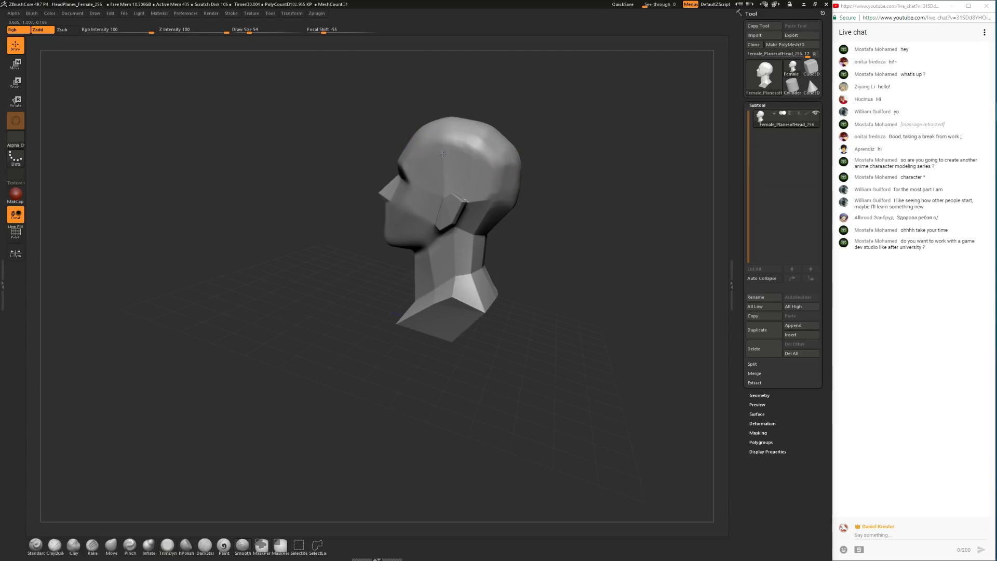
pyautogui.moveTo(546, 156)
pyautogui.mouseDown()
pyautogui.moveTo(586, 142)
pyautogui.moveTo(578, 134)
pyautogui.mouseUp()
pyautogui.keyDown('alt'); pyautogui.moveTo(555, 139); pyautogui.dragTo(517, 173); pyautogui.keyUp('alt')
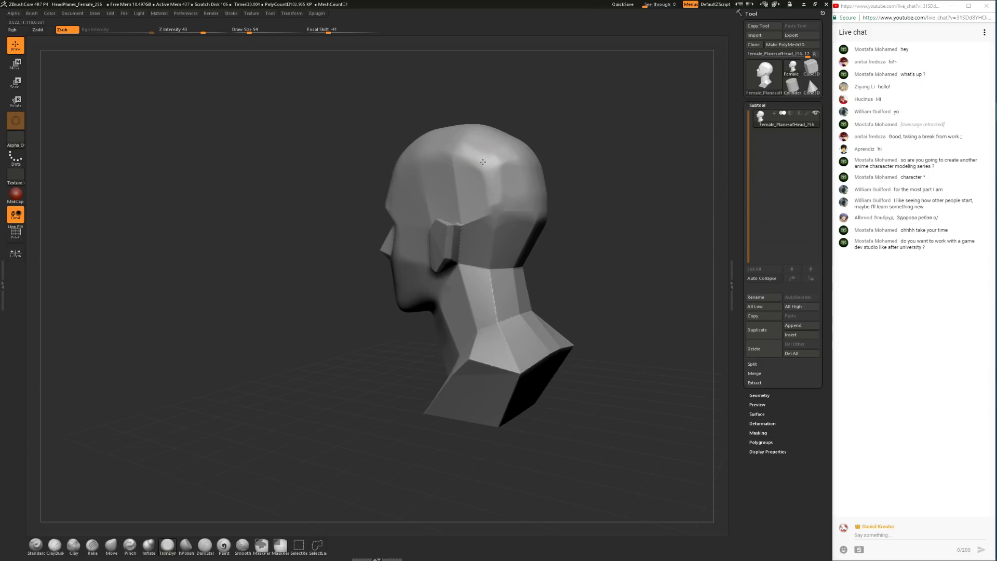
# Step: Round the temple and the rear side of the skull with TrimDynamic, and smooth the remaining facets
pyautogui.moveTo(607, 135); pyautogui.dragTo(638, 120)
pyautogui.moveTo(629, 129)
pyautogui.keyDown('alt'); pyautogui.mouseDown()
pyautogui.moveTo(544, 216)
pyautogui.moveTo(383, 227)
pyautogui.mouseUp(); pyautogui.keyUp('alt')
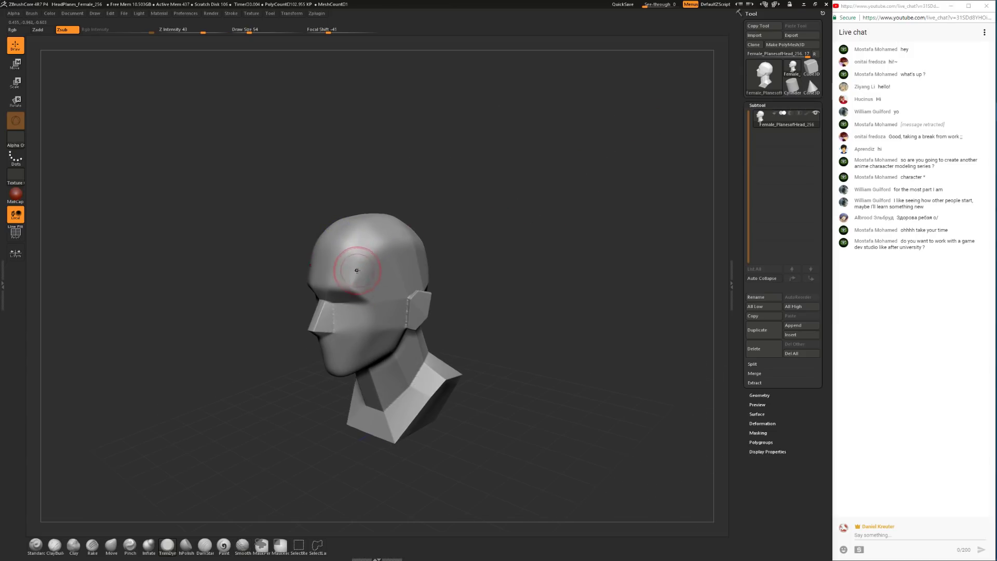
pyautogui.moveTo(487, 187)
pyautogui.mouseDown()
pyautogui.moveTo(474, 259)
pyautogui.moveTo(478, 236)
pyautogui.moveTo(456, 241)
pyautogui.mouseUp()
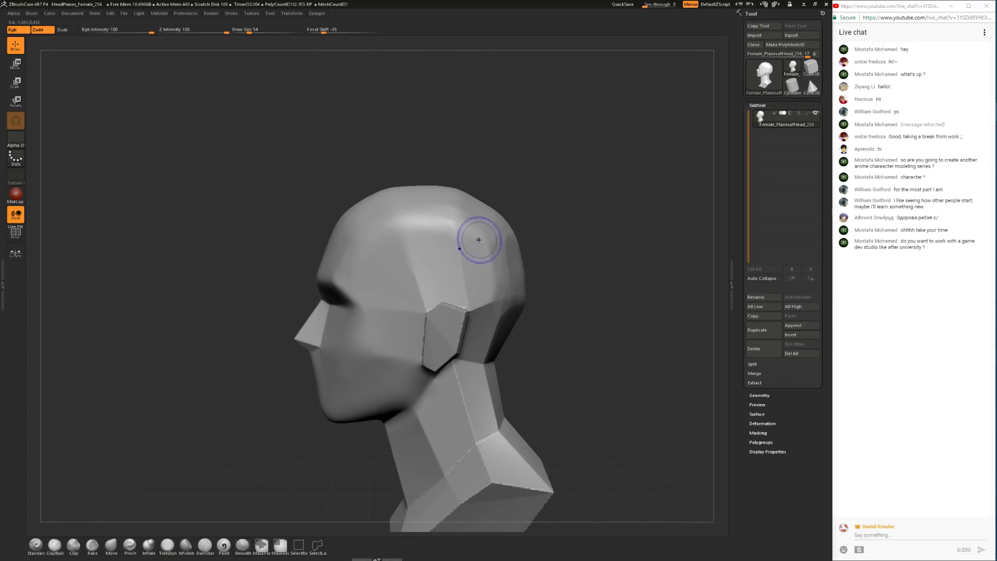
pyautogui.keyDown('alt'); pyautogui.moveTo(514, 204); pyautogui.dragTo(465, 175); pyautogui.keyUp('alt')
pyautogui.moveTo(487, 231)
pyautogui.keyDown('alt'); pyautogui.mouseDown()
pyautogui.moveTo(491, 194)
pyautogui.moveTo(428, 208)
pyautogui.mouseUp(); pyautogui.keyUp('alt')
pyautogui.press('shift')
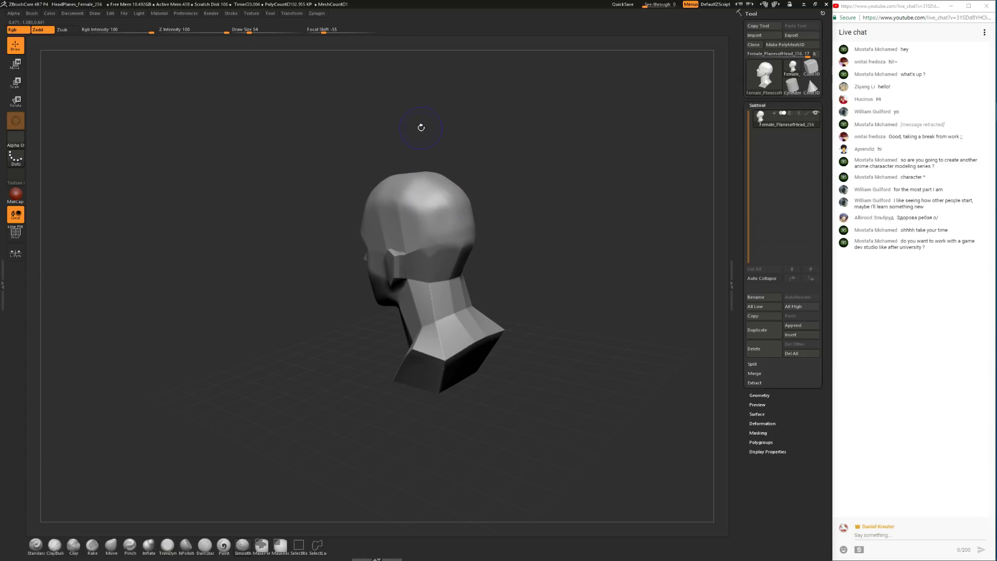
# Step: Trim the crown of the head into an even curve with TrimDynamic
pyautogui.moveTo(454, 128); pyautogui.dragTo(436, 164)
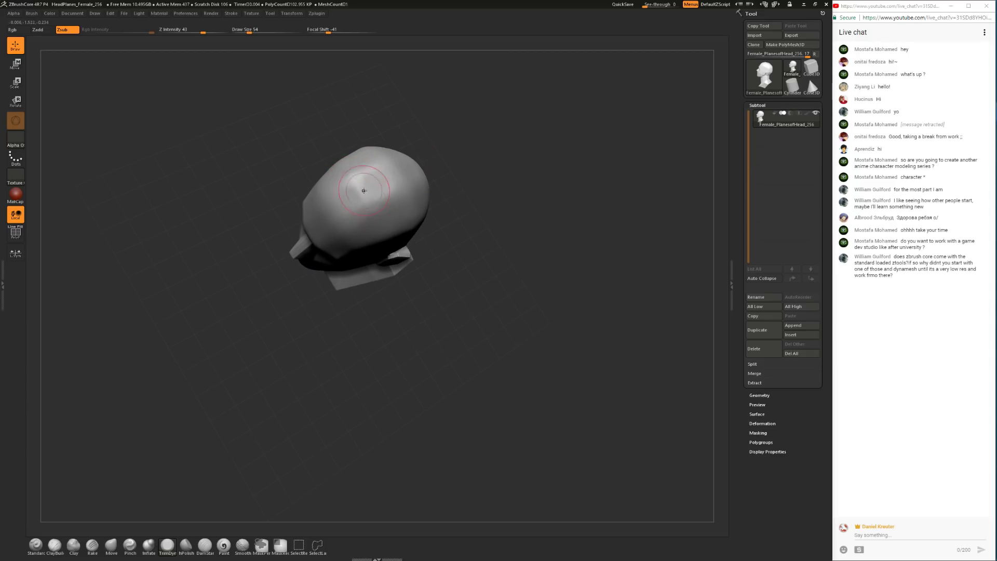
pyautogui.moveTo(541, 232); pyautogui.dragTo(539, 214)
pyautogui.moveTo(468, 220)
pyautogui.mouseDown()
pyautogui.moveTo(484, 202)
pyautogui.moveTo(526, 224)
pyautogui.moveTo(488, 203)
pyautogui.moveTo(488, 191)
pyautogui.moveTo(427, 192)
pyautogui.mouseUp()
# Step: Reshape the profile of the crown and back of the skull with the Move brush at draw size 177
pyautogui.click(111, 546)
pyautogui.press('space')
pyautogui.press('space')
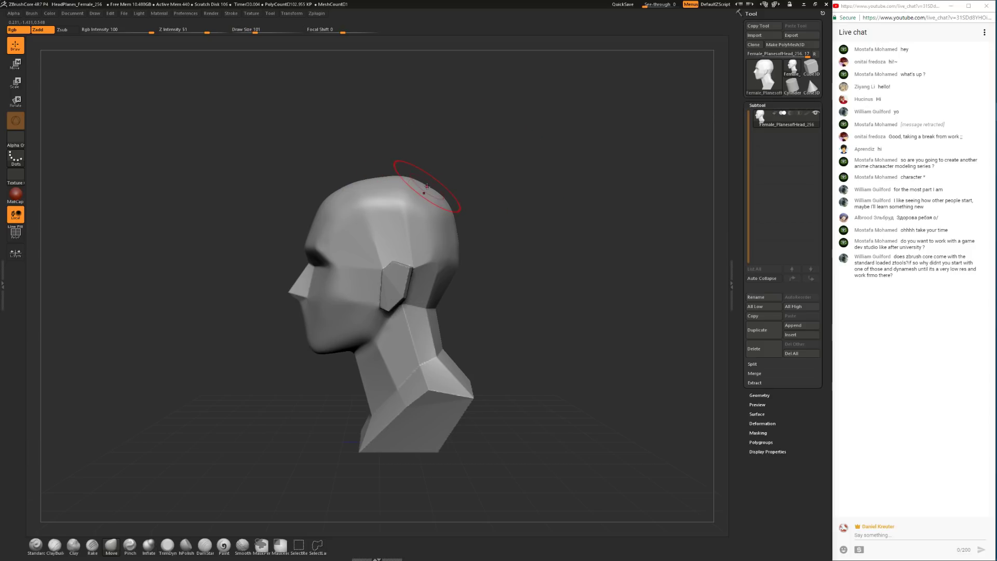
pyautogui.press('space')
pyautogui.moveTo(414, 172); pyautogui.dragTo(434, 208)
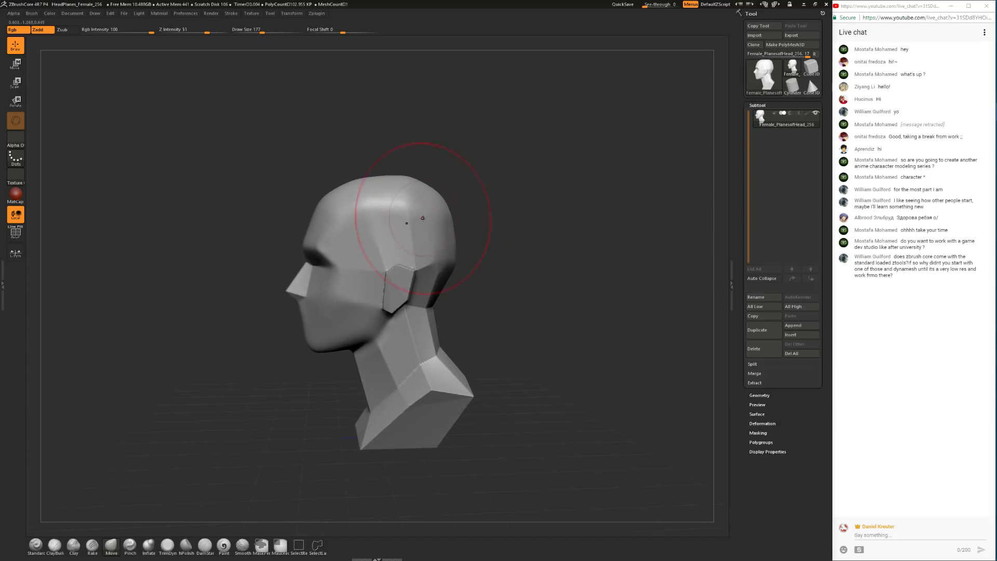
# Step: Trim the planes around the back of the skull with TrimDynamic at draw size 59, and smooth them
pyautogui.click(166, 547)
pyautogui.moveTo(532, 169); pyautogui.dragTo(515, 186)
pyautogui.press('space')
pyautogui.moveTo(517, 187); pyautogui.dragTo(507, 186)
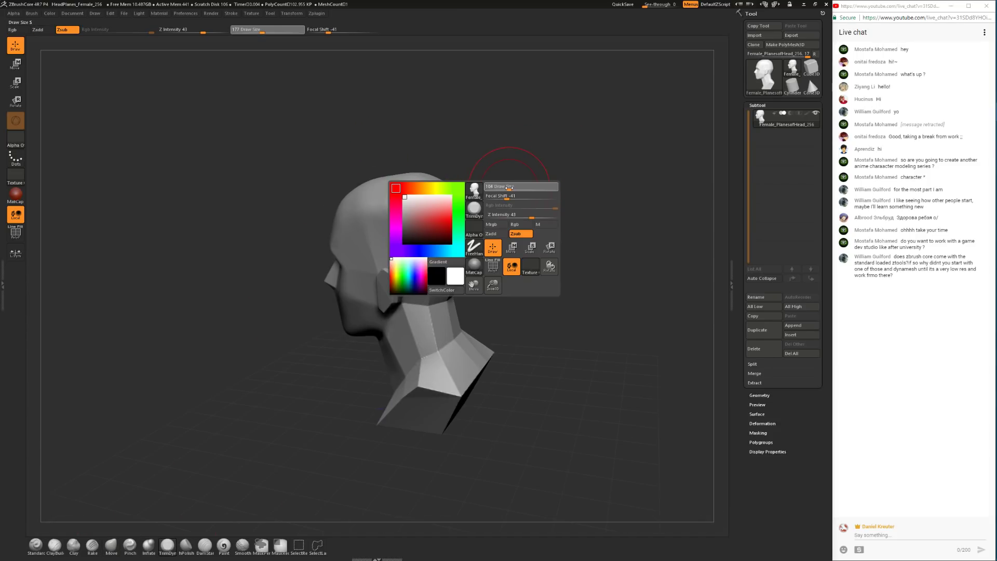
pyautogui.moveTo(417, 212)
pyautogui.mouseDown()
pyautogui.moveTo(416, 243)
pyautogui.moveTo(402, 216)
pyautogui.moveTo(402, 256)
pyautogui.mouseUp()
pyautogui.press('space')
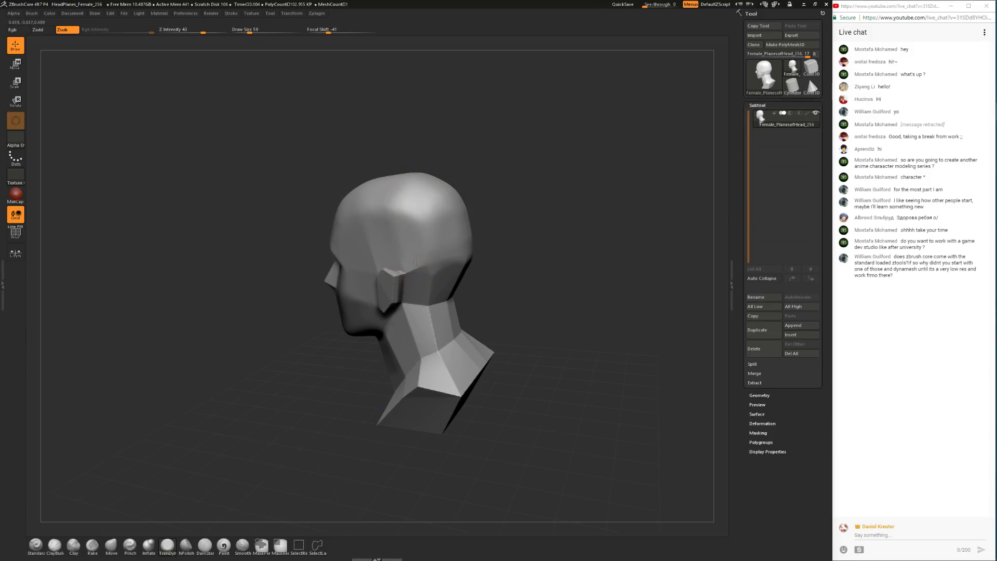
pyautogui.moveTo(484, 245); pyautogui.dragTo(438, 245)
pyautogui.press('shift')
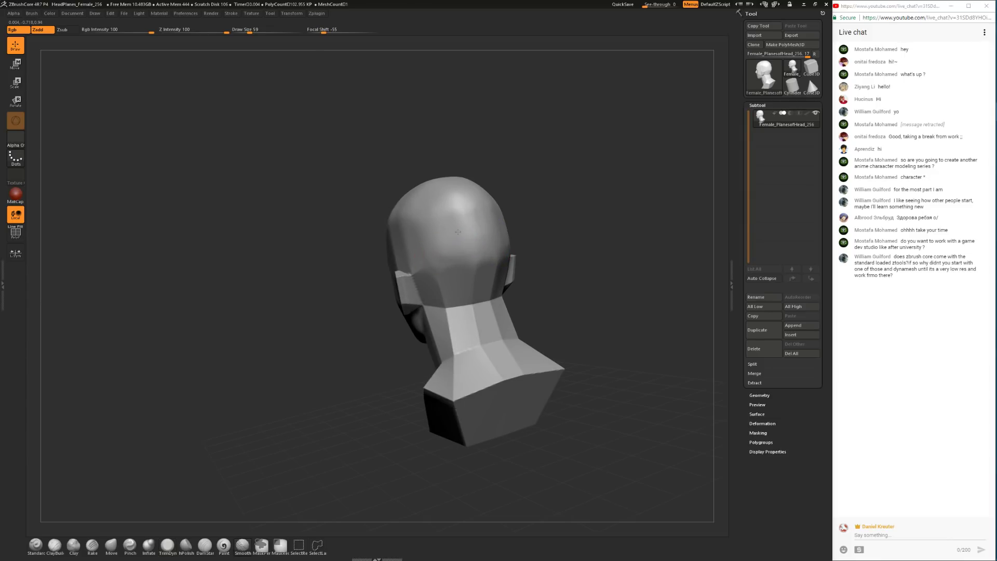
# Step: Round the side of the forehead and temple with TrimDynamic, and smooth the transition towards the ear
pyautogui.moveTo(448, 122); pyautogui.dragTo(495, 127)
pyautogui.moveTo(405, 190)
pyautogui.mouseDown()
pyautogui.moveTo(433, 177)
pyautogui.moveTo(415, 182)
pyautogui.mouseUp()
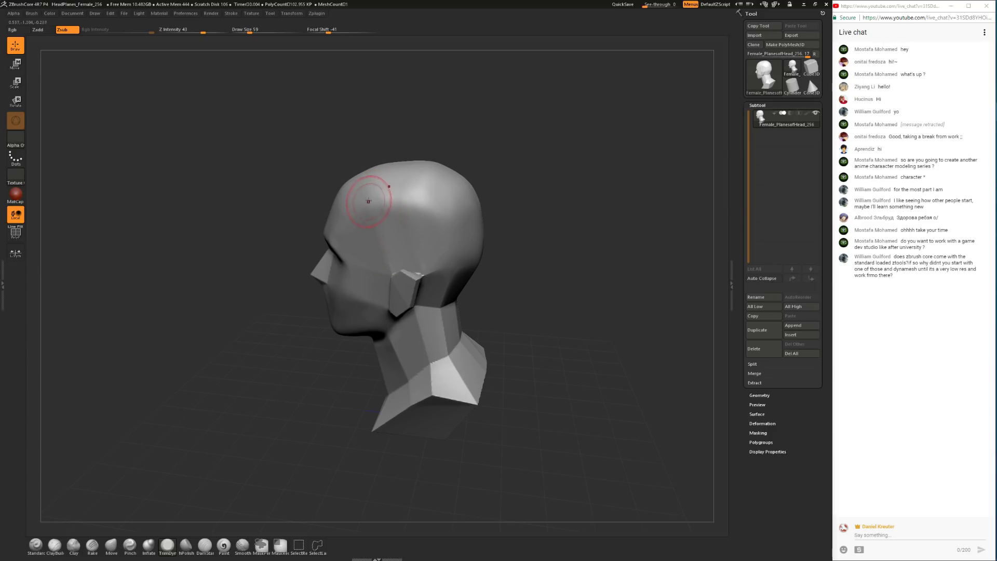
pyautogui.moveTo(463, 136); pyautogui.dragTo(481, 138)
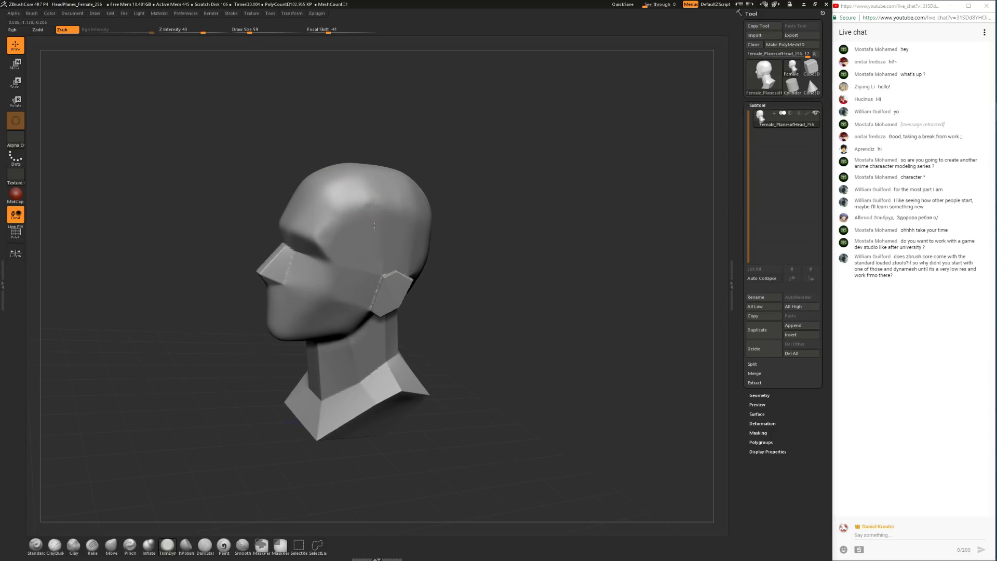
pyautogui.press('shift')
pyautogui.moveTo(450, 195)
pyautogui.mouseDown()
pyautogui.moveTo(457, 220)
pyautogui.moveTo(437, 224)
pyautogui.moveTo(464, 260)
pyautogui.mouseUp()
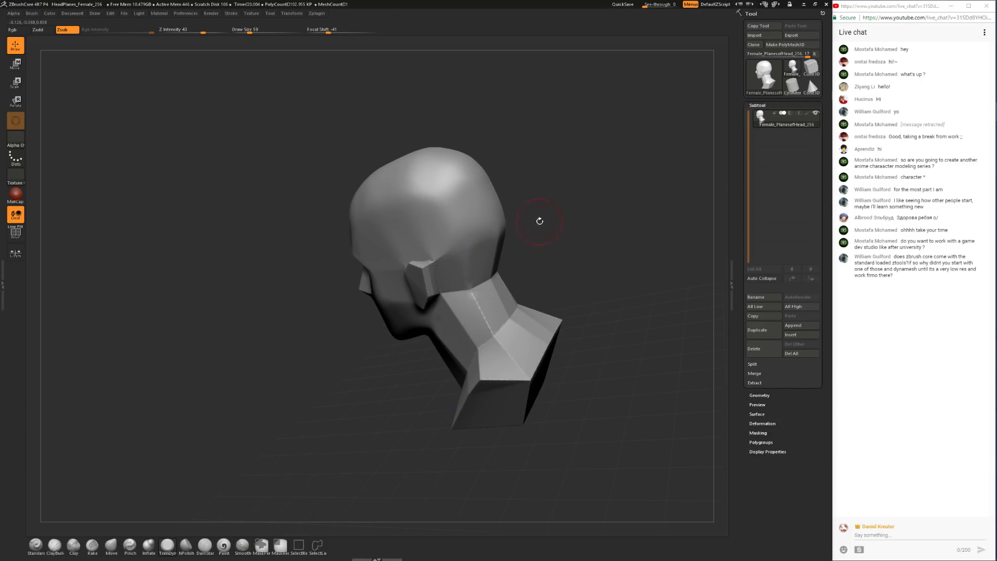
# Step: Trim and smooth the lower back of the skull between the ears and the nape with TrimDynamic
pyautogui.moveTo(532, 224); pyautogui.dragTo(457, 223)
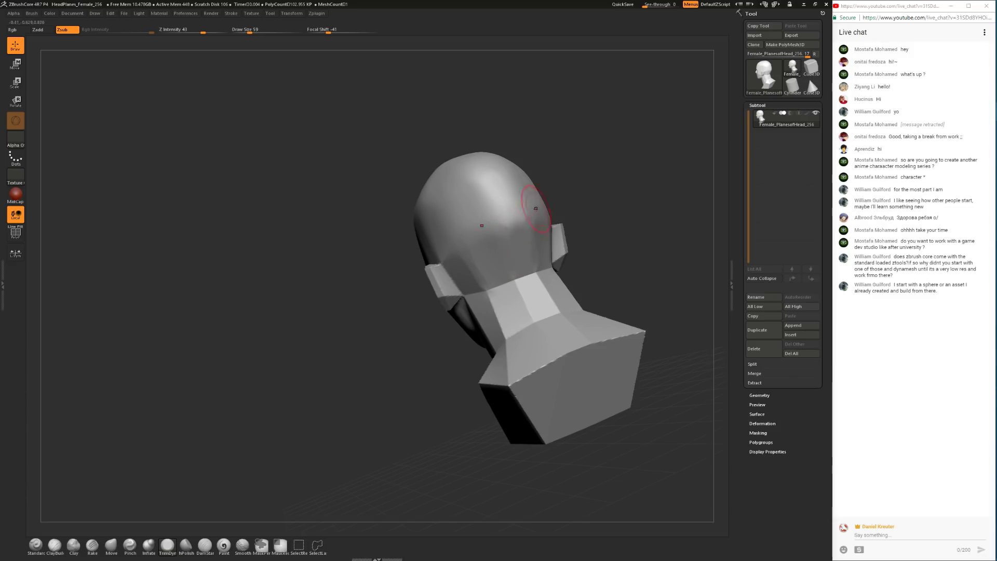
pyautogui.moveTo(529, 223); pyautogui.dragTo(490, 222)
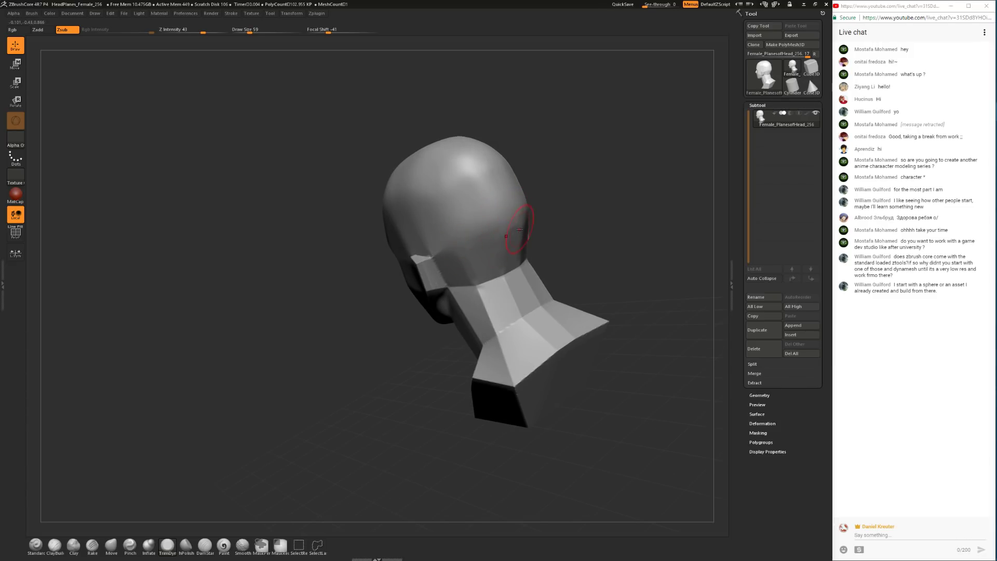
pyautogui.press('shift')
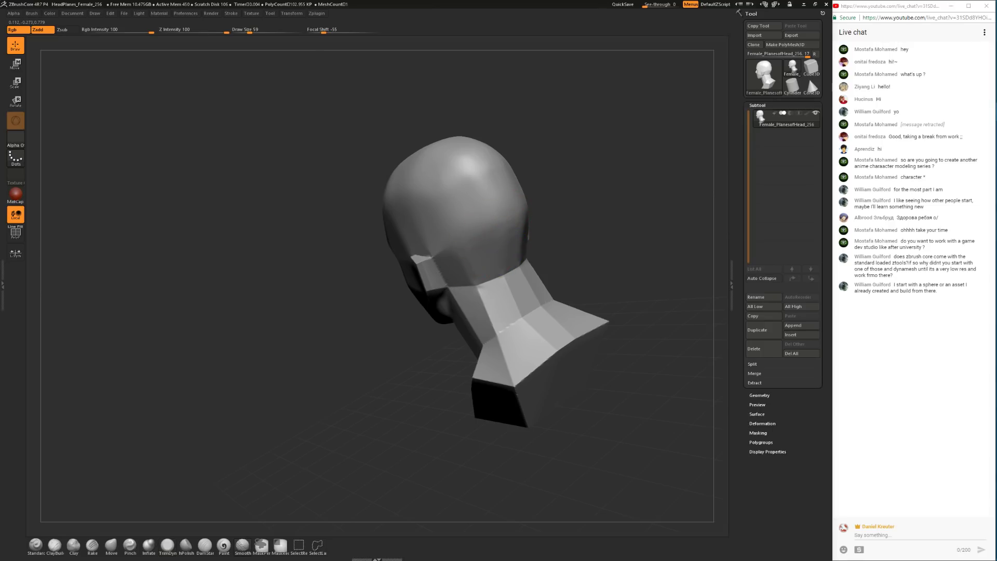
pyautogui.moveTo(540, 180)
pyautogui.mouseDown()
pyautogui.moveTo(571, 147)
pyautogui.moveTo(554, 232)
pyautogui.moveTo(549, 202)
pyautogui.moveTo(519, 218)
pyautogui.mouseUp()
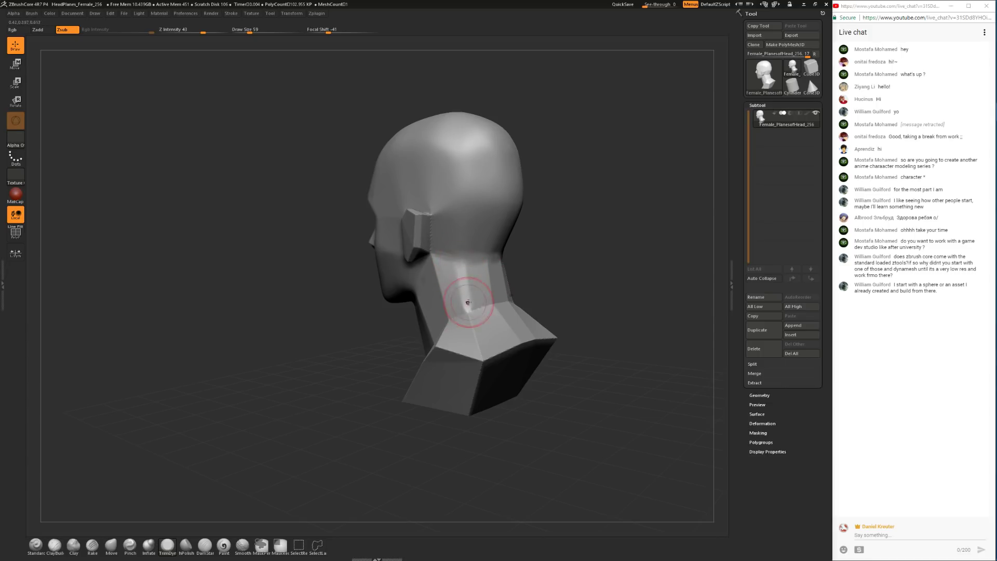
# Step: Soften the hard edges along the back and side of the neck below the skull
pyautogui.moveTo(537, 249)
pyautogui.mouseDown()
pyautogui.moveTo(492, 281)
pyautogui.moveTo(562, 255)
pyautogui.mouseUp()
pyautogui.moveTo(493, 268)
pyautogui.keyDown('shift'); pyautogui.mouseDown()
pyautogui.moveTo(493, 296)
pyautogui.moveTo(442, 316)
pyautogui.mouseUp(); pyautogui.keyUp('shift')
pyautogui.moveTo(317, 343); pyautogui.dragTo(372, 364)
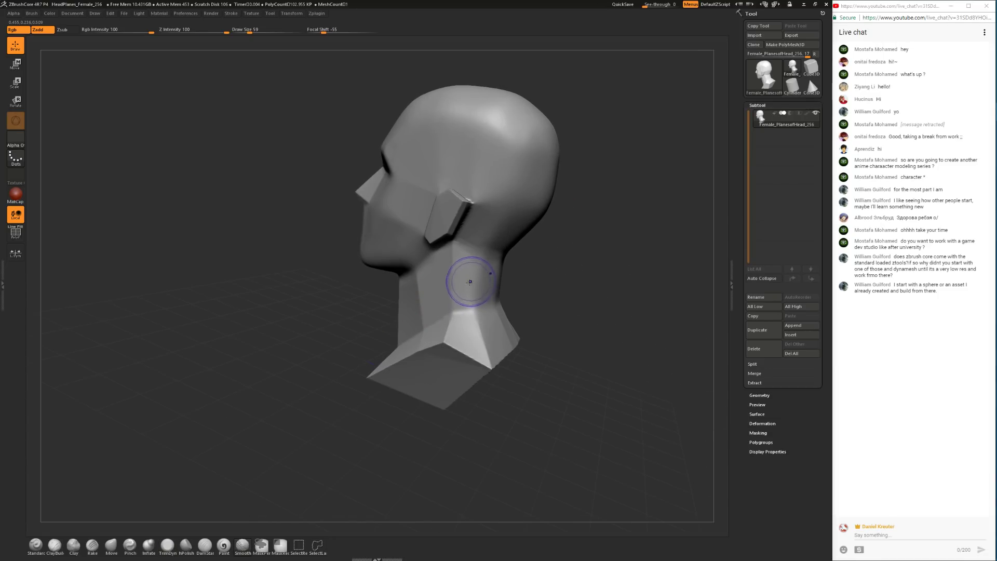
# Step: Trim the side planes of the neck below the ear with TrimDynamic at draw size 44, and smooth them
pyautogui.press('space')
pyautogui.moveTo(458, 258); pyautogui.dragTo(454, 258)
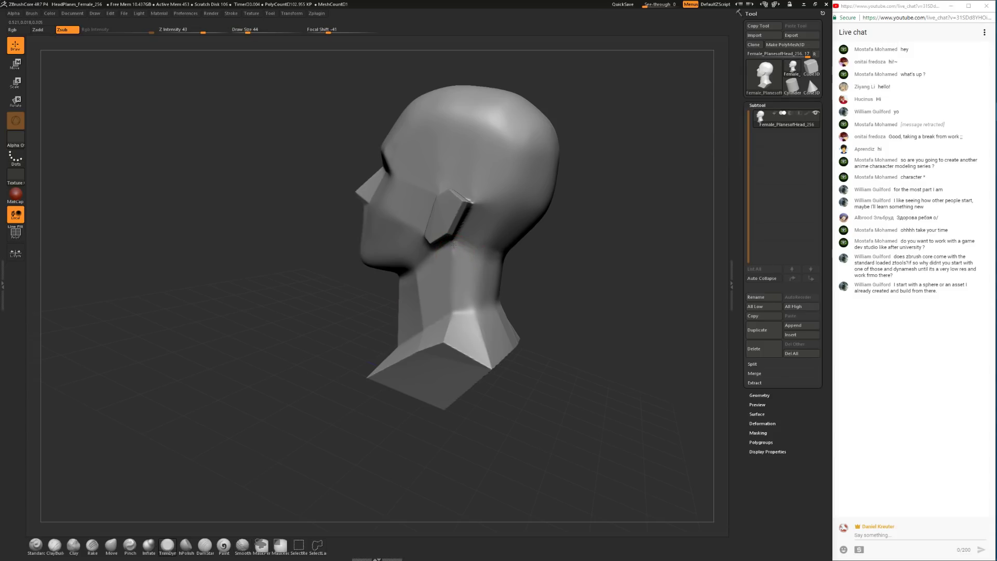
pyautogui.moveTo(555, 217)
pyautogui.keyDown('shift'); pyautogui.mouseDown()
pyautogui.moveTo(483, 249)
pyautogui.moveTo(447, 291)
pyautogui.mouseUp(); pyautogui.keyUp('shift')
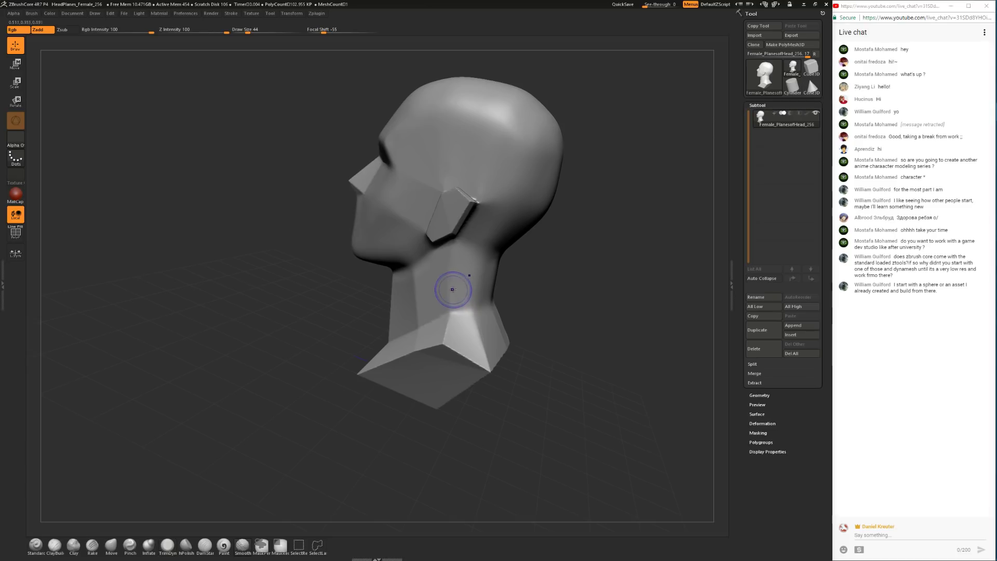
pyautogui.moveTo(351, 299); pyautogui.dragTo(382, 303)
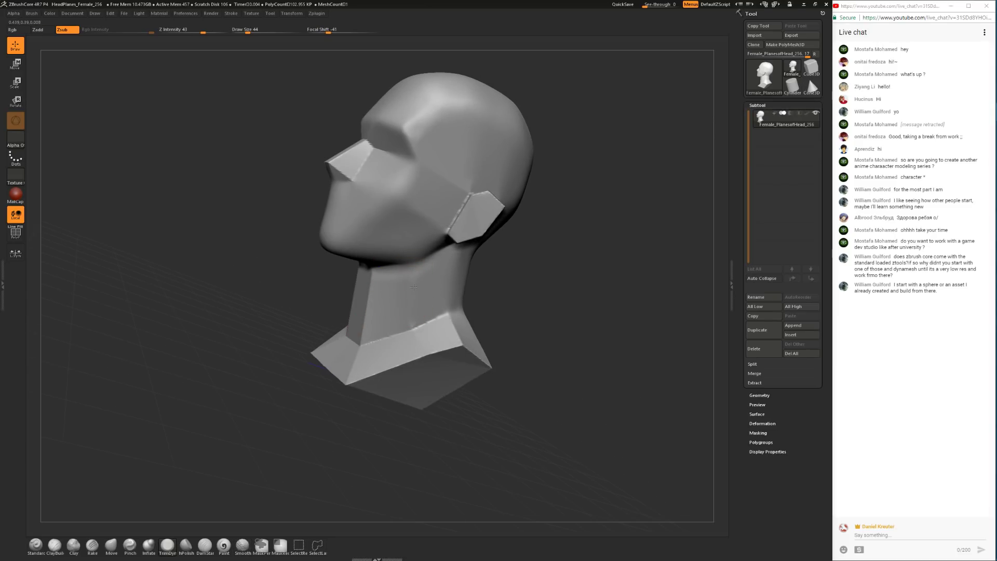
pyautogui.moveTo(387, 286); pyautogui.dragTo(414, 300, button='right')
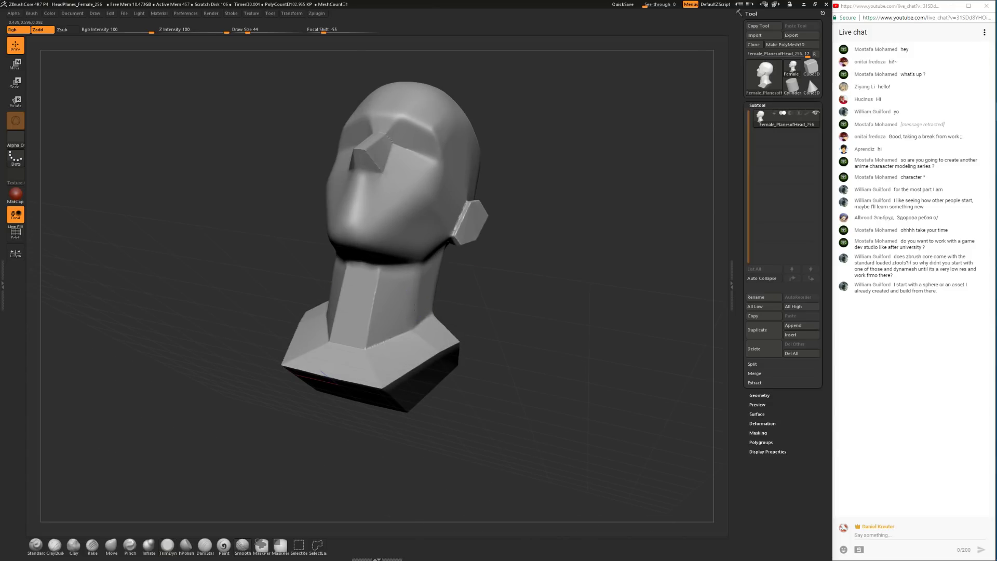
pyautogui.moveTo(468, 269); pyautogui.dragTo(469, 243)
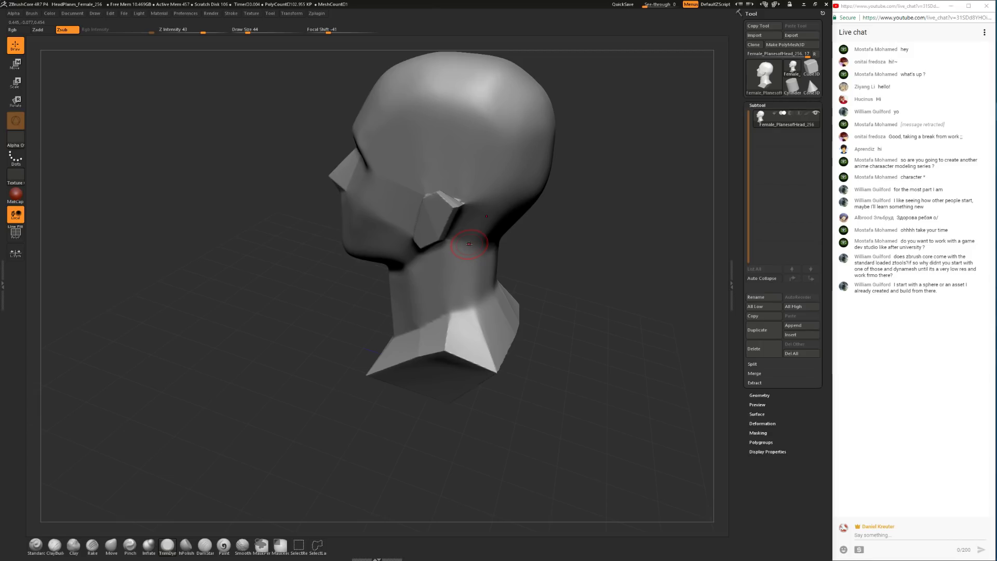
pyautogui.moveTo(532, 362); pyautogui.dragTo(548, 380)
pyautogui.moveTo(507, 341); pyautogui.dragTo(540, 315)
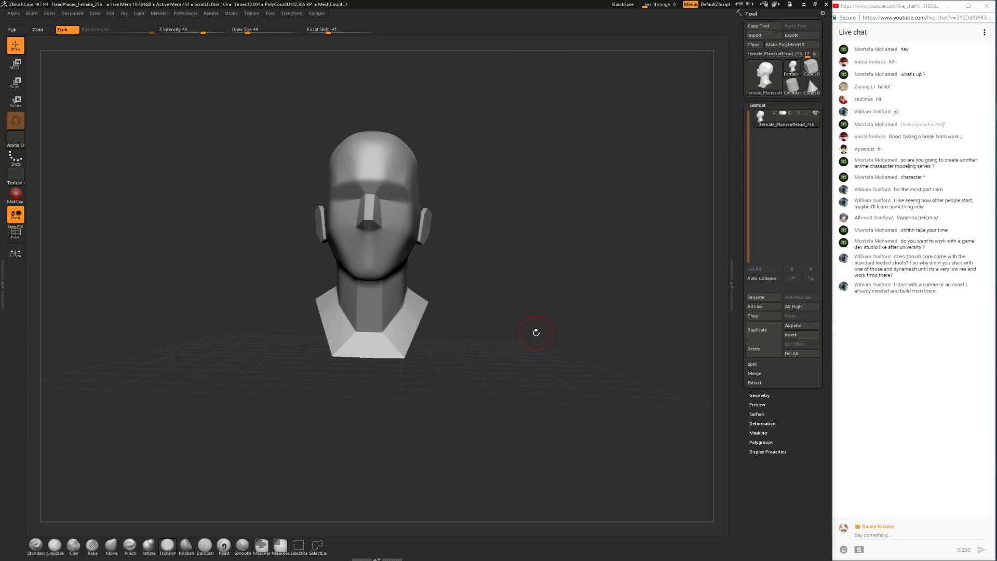
pyautogui.moveTo(537, 330); pyautogui.dragTo(558, 189)
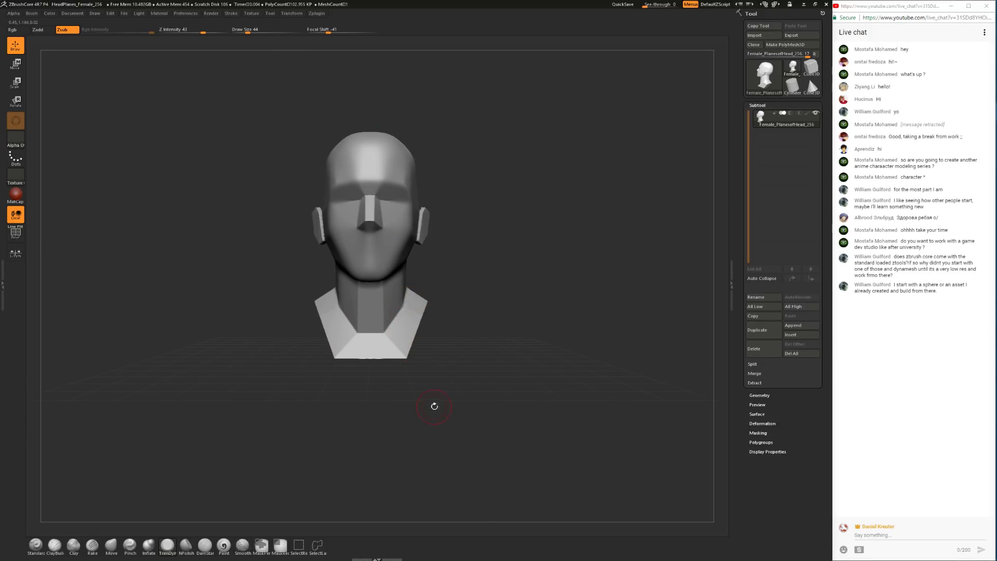
pyautogui.keyDown('alt'); pyautogui.moveTo(479, 376); pyautogui.dragTo(586, 258); pyautogui.keyUp('alt')
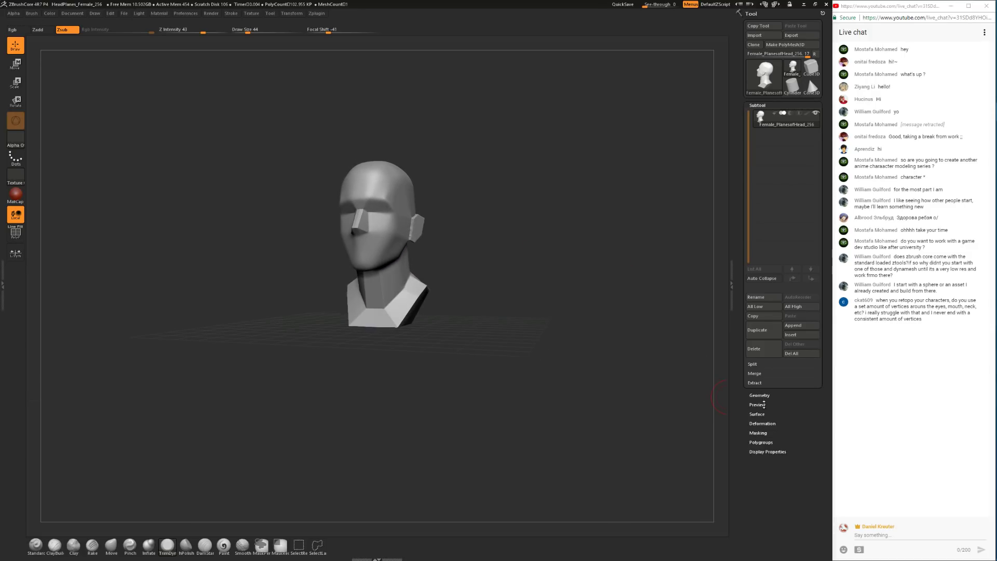
pyautogui.click(761, 395)
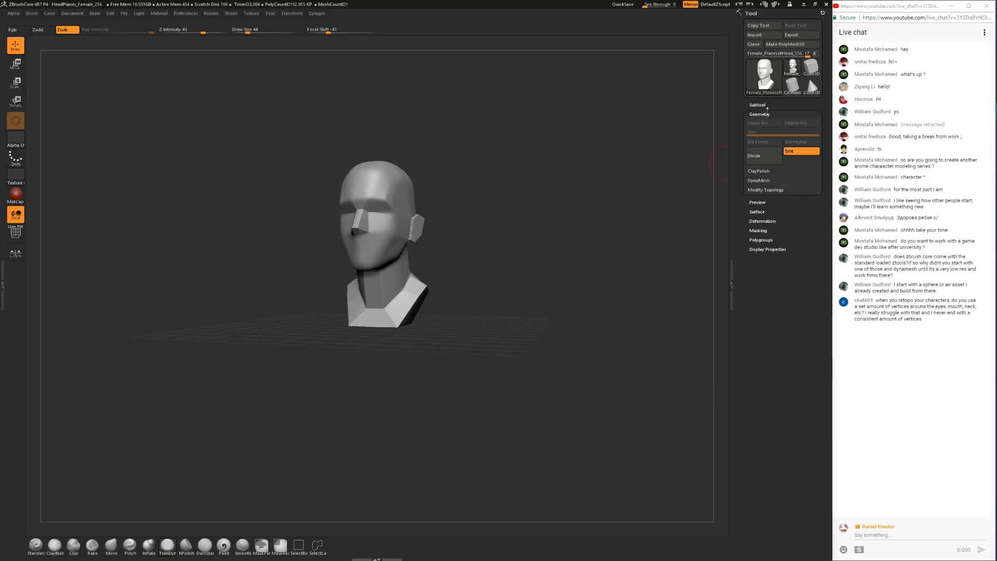
pyautogui.click(771, 104)
pyautogui.moveTo(574, 134); pyautogui.dragTo(641, 145)
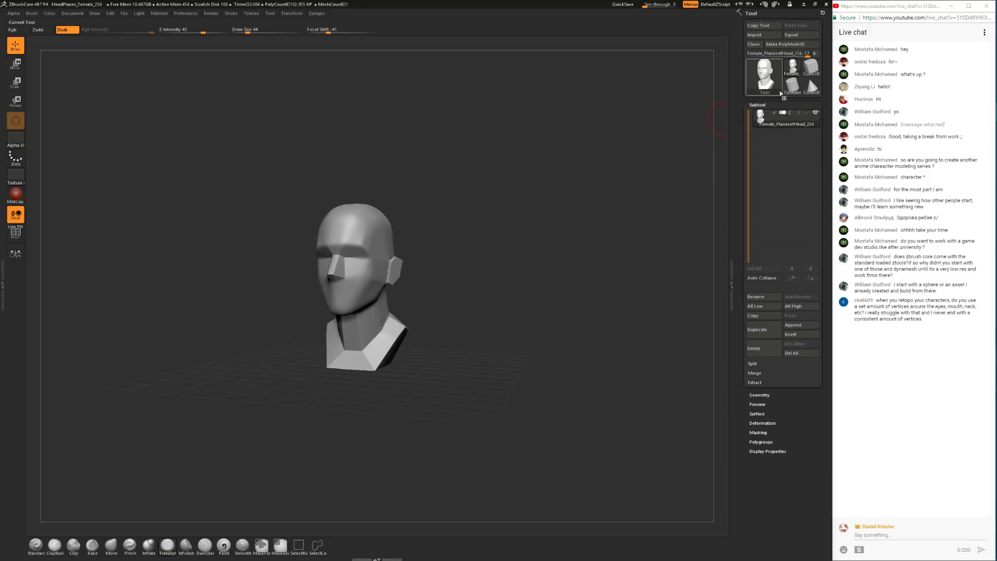
pyautogui.click(757, 104)
pyautogui.moveTo(457, 263)
pyautogui.mouseDown()
pyautogui.moveTo(467, 278)
pyautogui.moveTo(462, 248)
pyautogui.mouseUp()
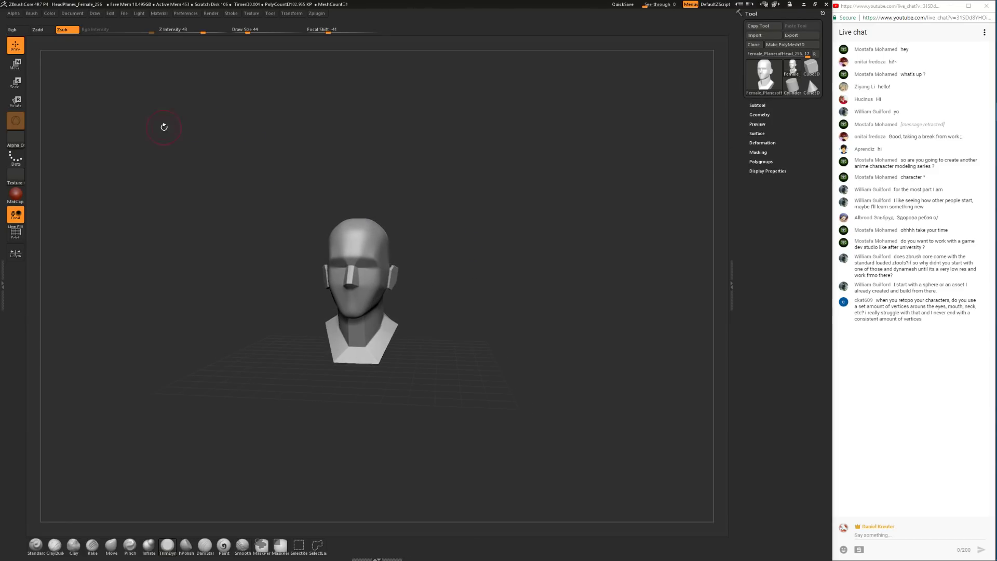
pyautogui.moveTo(259, 289); pyautogui.dragTo(369, 152)
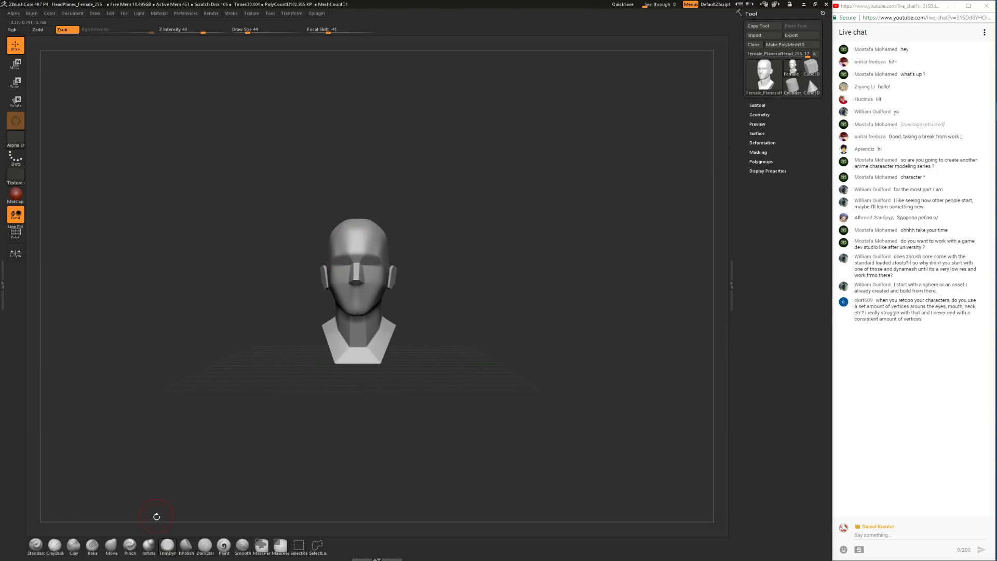
pyautogui.moveTo(408, 269); pyautogui.dragTo(459, 363)
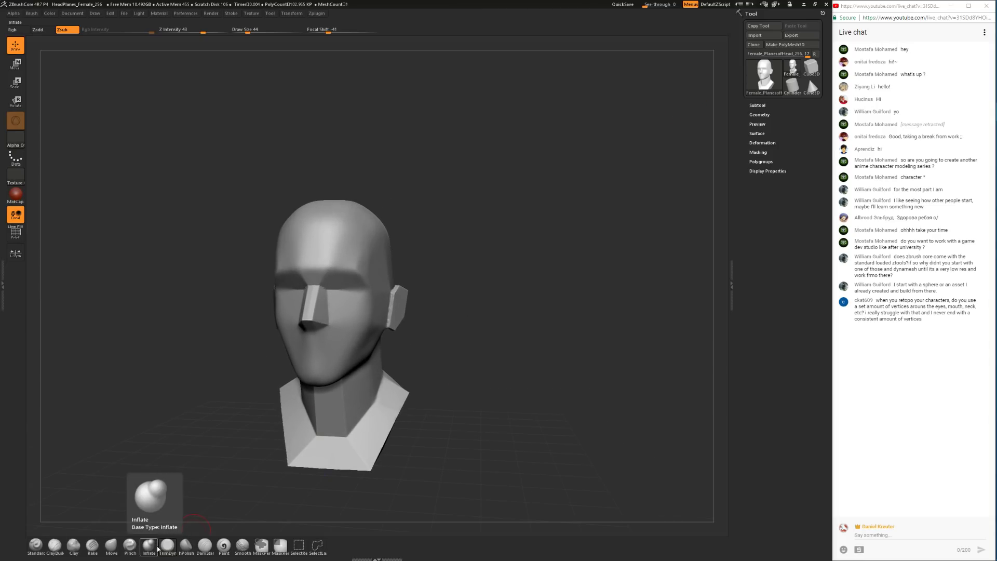
# Step: Trim the cheek and jaw planes with TrimDynamic, using draw sizes of 77 and 49
pyautogui.press('space')
pyautogui.click(469, 265)
pyautogui.moveTo(465, 261)
pyautogui.mouseDown()
pyautogui.moveTo(435, 278)
pyautogui.moveTo(430, 269)
pyautogui.mouseUp()
pyautogui.press('space')
pyautogui.click(345, 334)
pyautogui.press('space')
pyautogui.click(428, 314)
pyautogui.moveTo(339, 334); pyautogui.dragTo(345, 341)
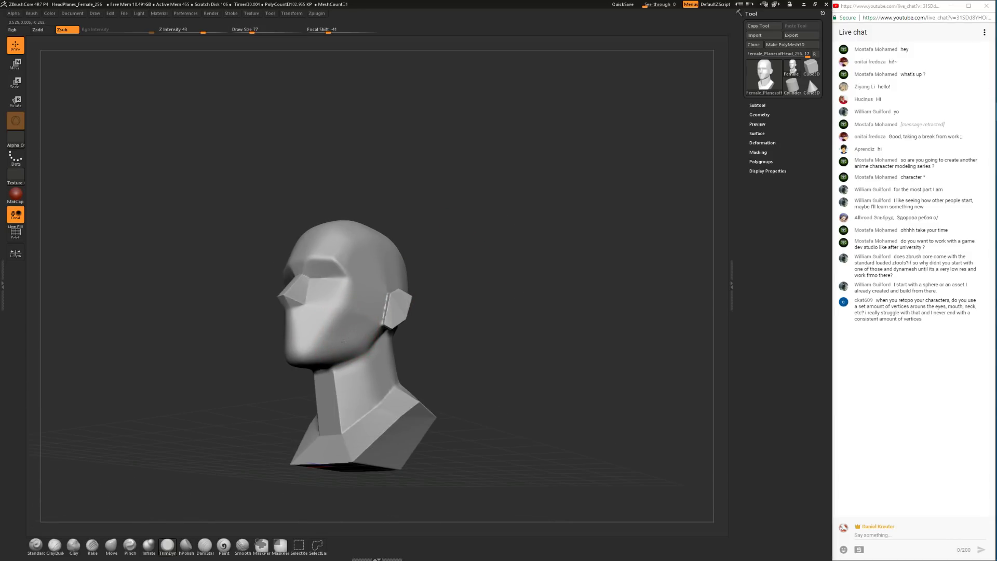
pyautogui.moveTo(468, 248); pyautogui.dragTo(509, 260)
pyautogui.press('space')
pyautogui.click(392, 309)
pyautogui.keyDown('alt'); pyautogui.moveTo(400, 289); pyautogui.dragTo(481, 280); pyautogui.keyUp('alt')
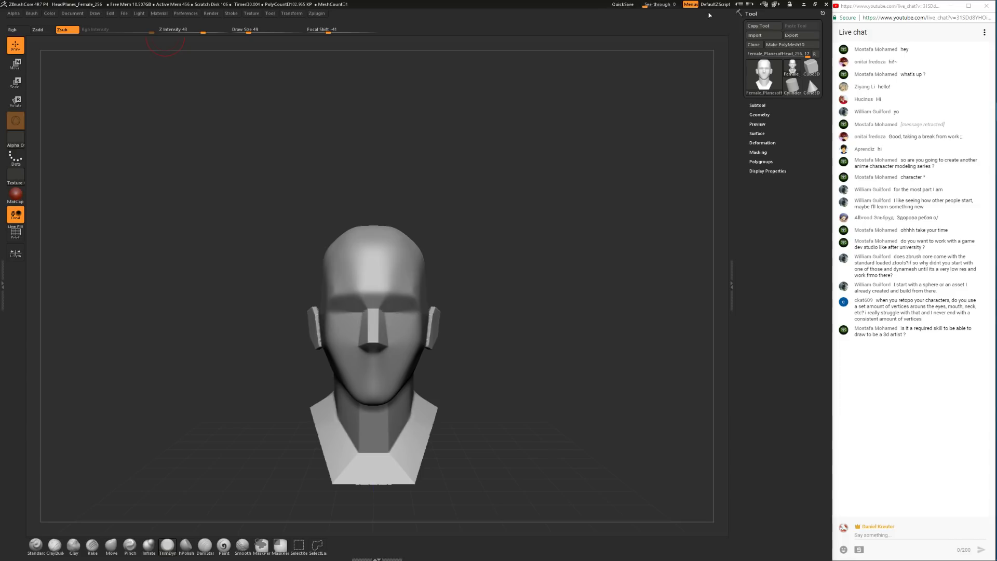
# Step: Switch the interface from the current layout to the Default layout
pyautogui.click(765, 4)
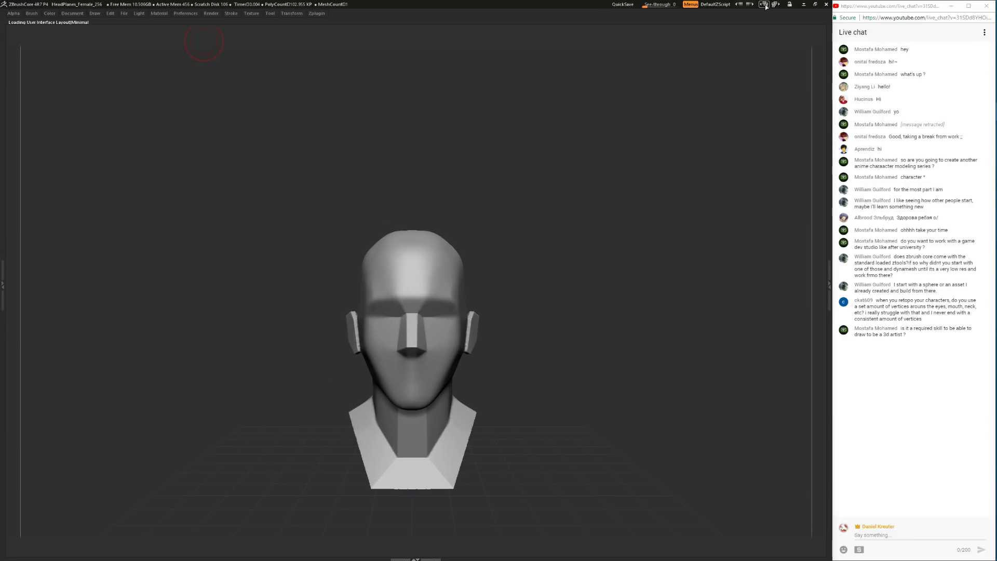
pyautogui.click(772, 5)
pyautogui.click(774, 5)
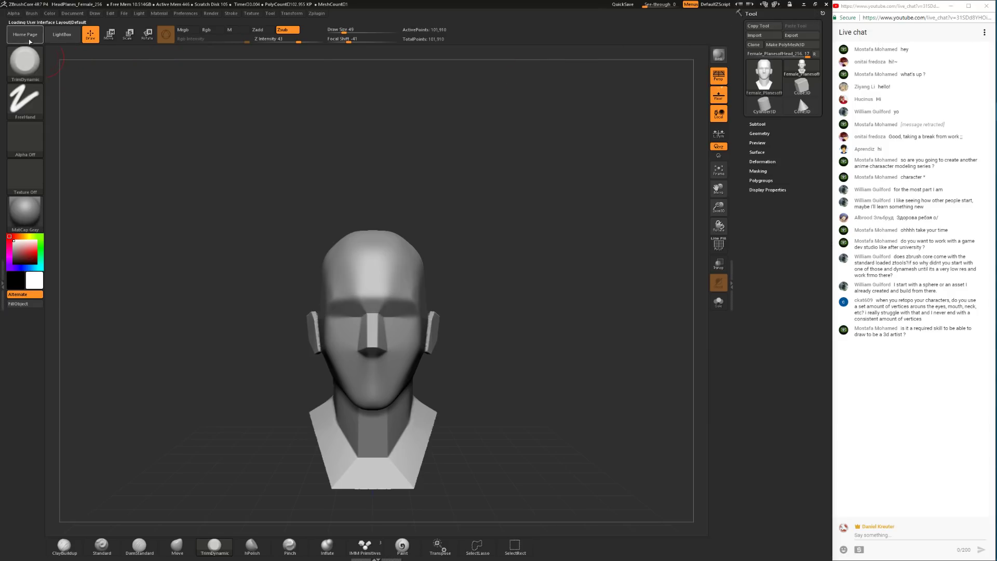
# Step: Browse the LightBox project library, examining the Mannequin and Head planes folders for available base meshes
pyautogui.click(65, 40)
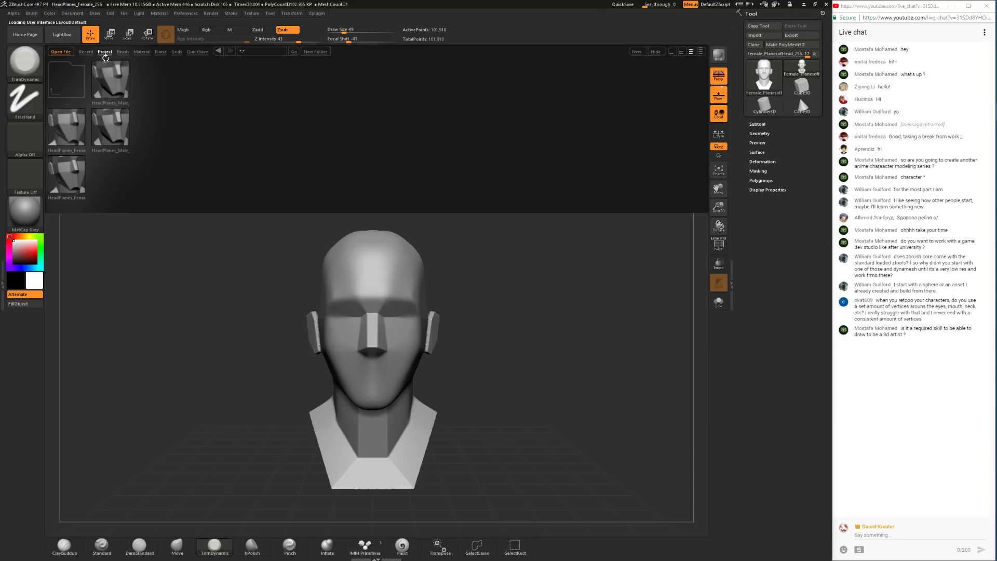
pyautogui.click(105, 52)
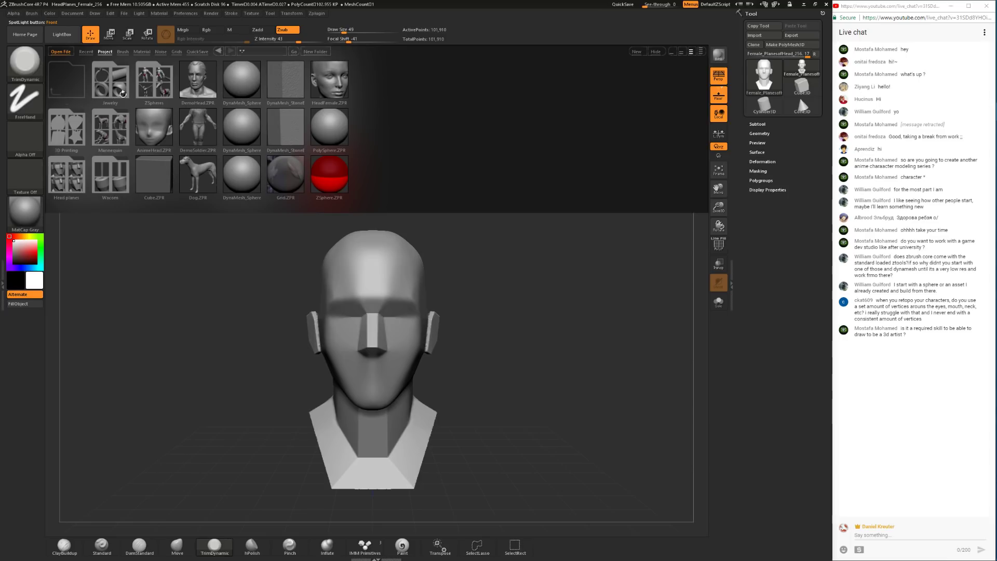
pyautogui.click(111, 136)
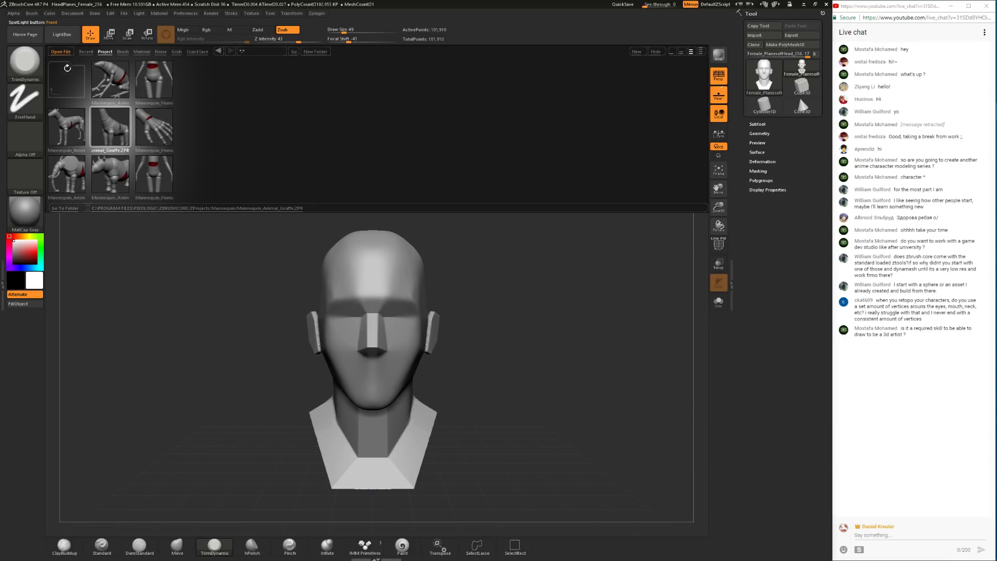
pyautogui.click(70, 68)
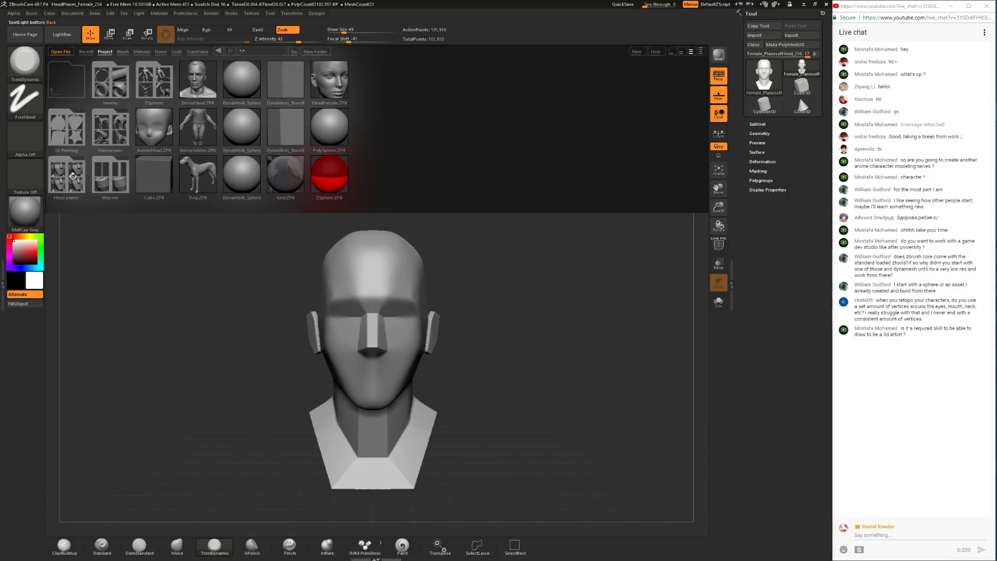
pyautogui.click(71, 175)
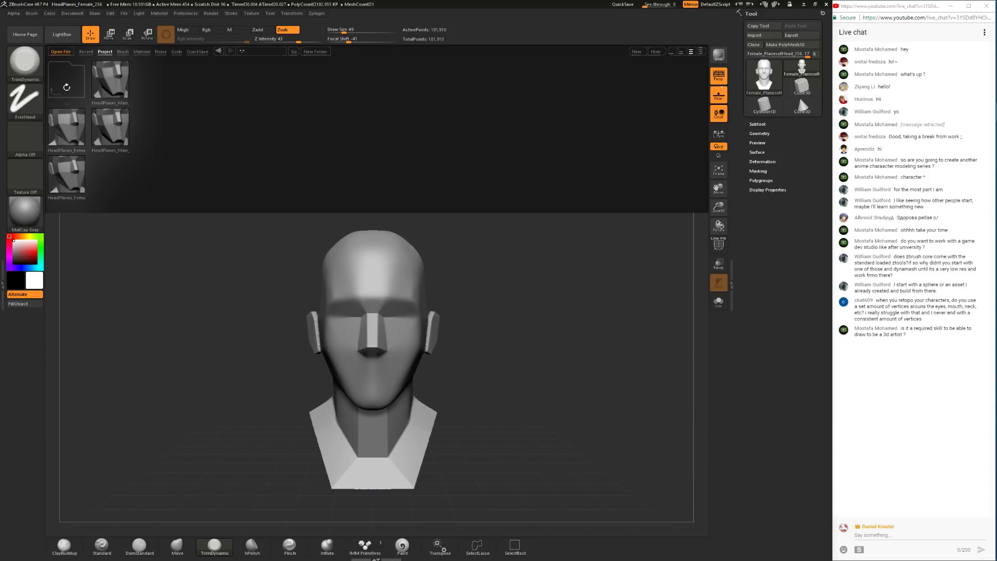
pyautogui.click(68, 89)
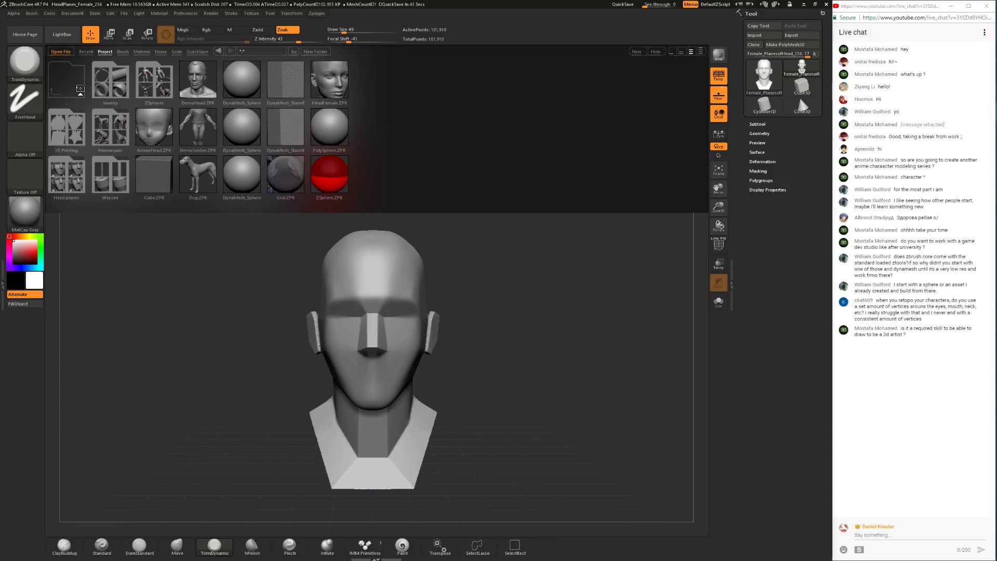
pyautogui.click(61, 34)
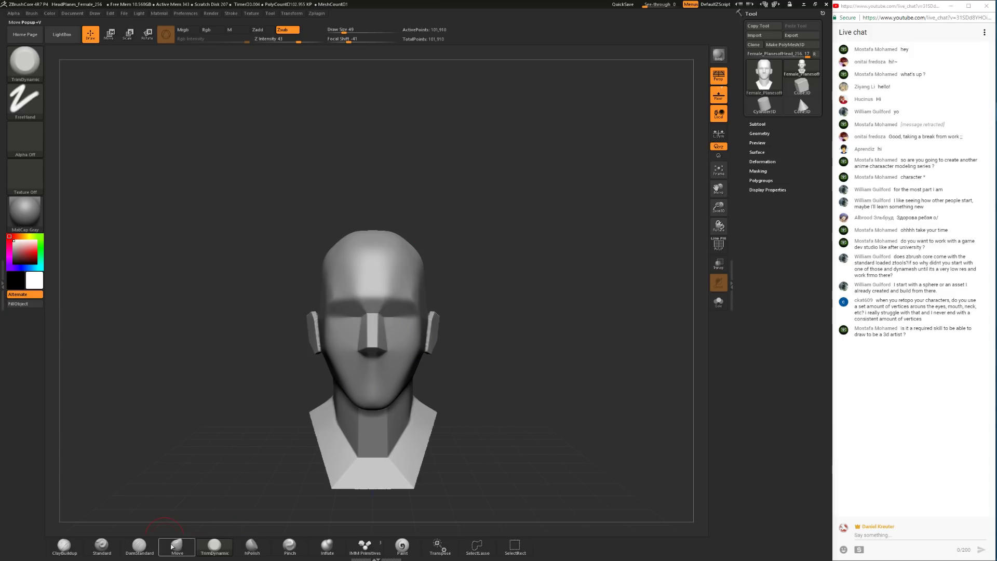
pyautogui.click(68, 547)
pyautogui.moveTo(517, 246)
pyautogui.mouseDown()
pyautogui.moveTo(507, 249)
pyautogui.moveTo(537, 260)
pyautogui.moveTo(526, 248)
pyautogui.moveTo(568, 238)
pyautogui.mouseUp()
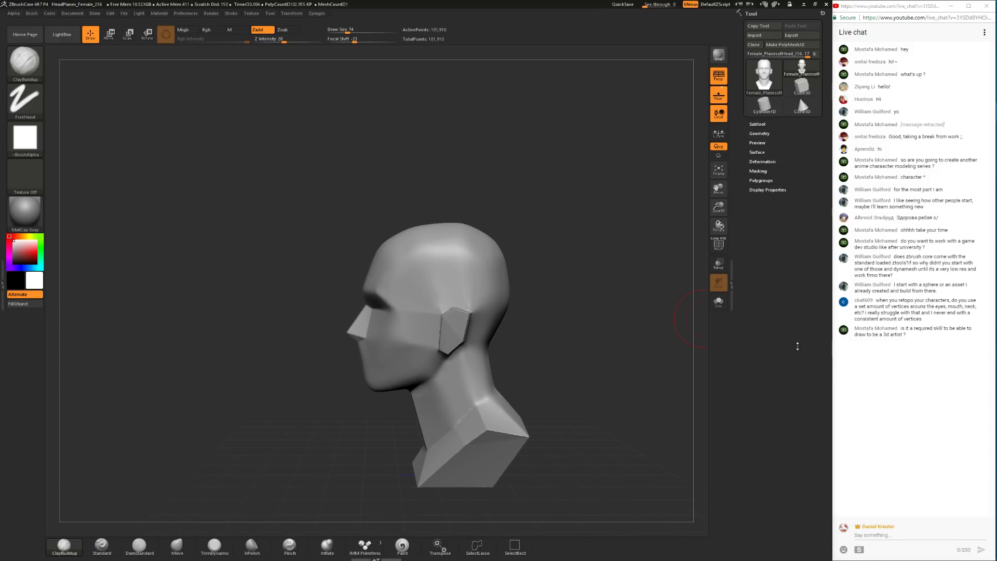
pyautogui.moveTo(577, 280); pyautogui.dragTo(561, 304)
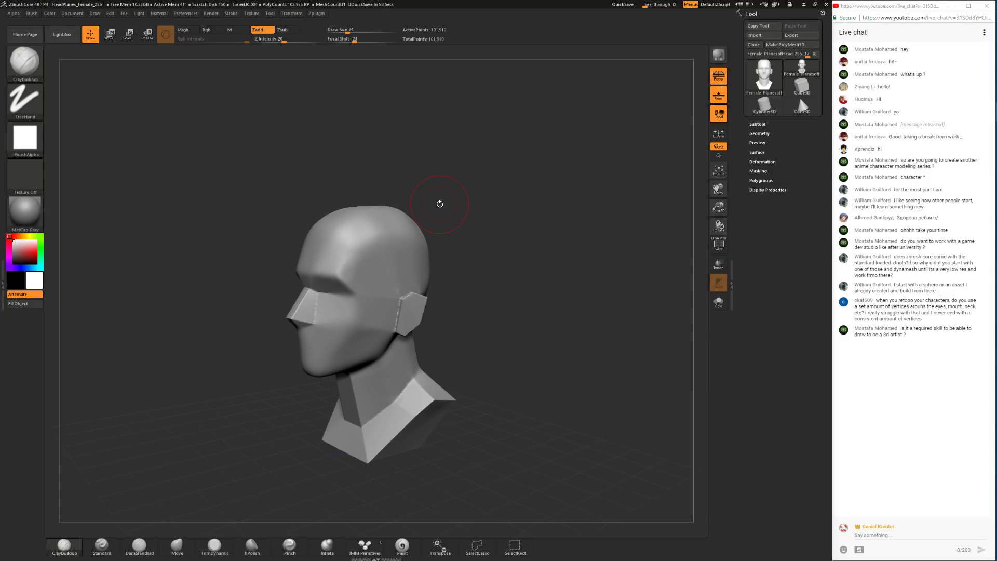
pyautogui.click(222, 543)
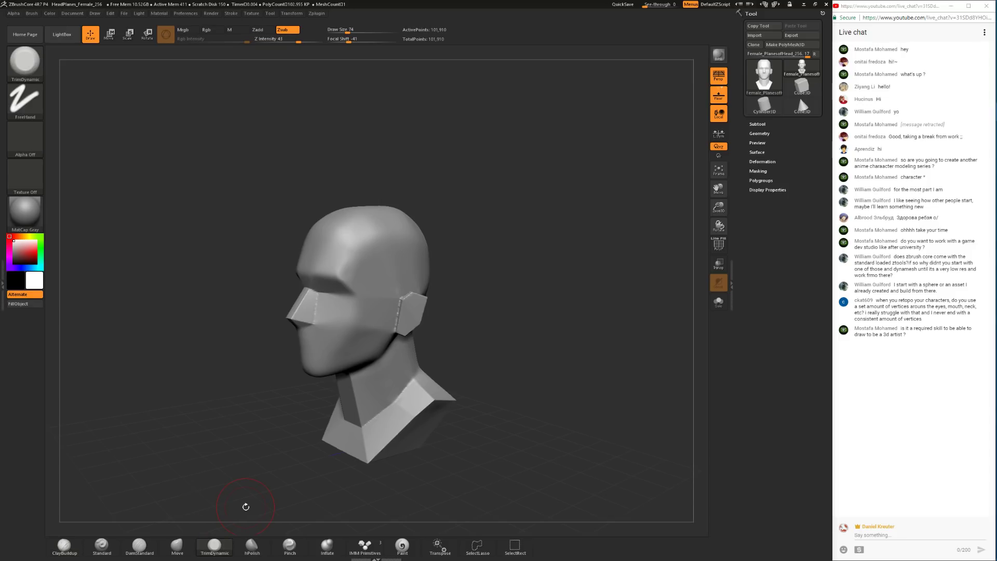
pyautogui.moveTo(457, 266); pyautogui.dragTo(489, 298)
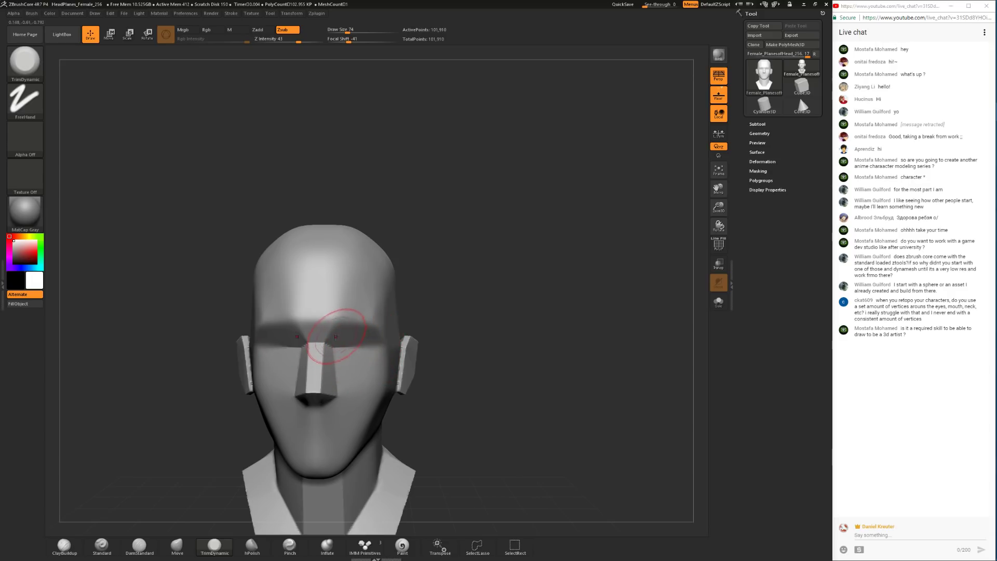
# Step: Adjust the bridge and sides of the nose with the Move brush at draw size 46
pyautogui.click(173, 547)
pyautogui.moveTo(519, 365)
pyautogui.keyDown('alt'); pyautogui.mouseDown()
pyautogui.moveTo(545, 338)
pyautogui.moveTo(547, 361)
pyautogui.mouseUp(); pyautogui.keyUp('alt')
pyautogui.press('space')
pyautogui.moveTo(359, 366); pyautogui.dragTo(356, 363)
pyautogui.press('space')
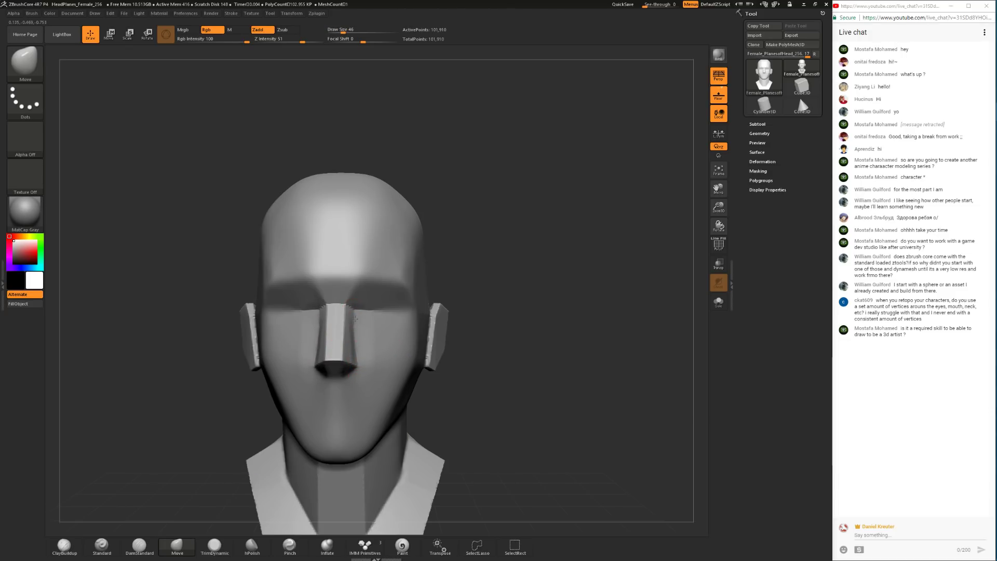
pyautogui.moveTo(638, 307); pyautogui.dragTo(471, 339)
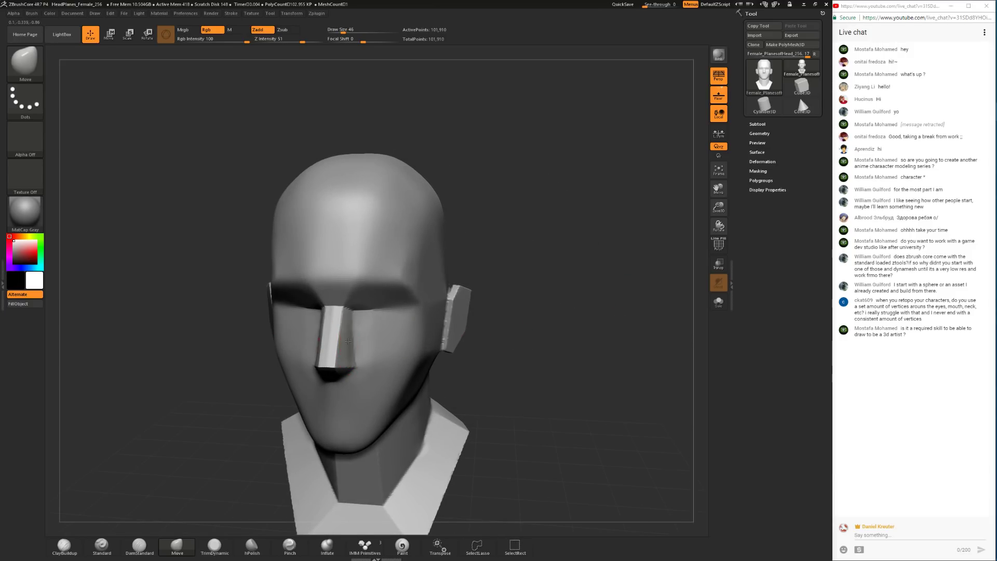
# Step: Smooth the hard edges along the sides and bridge of the nose
pyautogui.moveTo(582, 339)
pyautogui.mouseDown()
pyautogui.moveTo(649, 339)
pyautogui.moveTo(535, 344)
pyautogui.moveTo(569, 345)
pyautogui.moveTo(403, 328)
pyautogui.mouseUp()
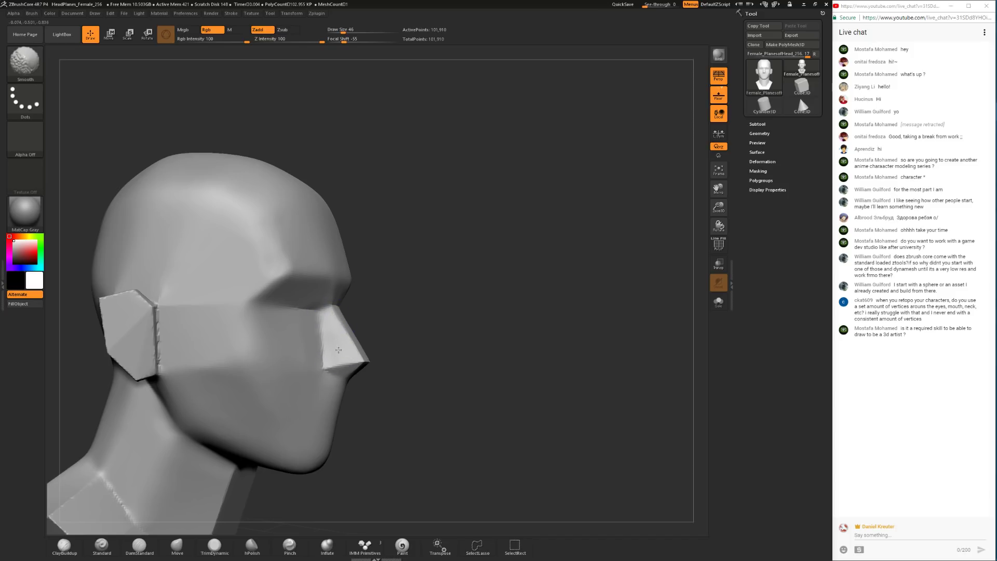
pyautogui.moveTo(462, 337)
pyautogui.mouseDown()
pyautogui.moveTo(359, 331)
pyautogui.moveTo(357, 355)
pyautogui.mouseUp()
pyautogui.moveTo(236, 399)
pyautogui.mouseDown()
pyautogui.moveTo(273, 411)
pyautogui.moveTo(198, 492)
pyautogui.mouseUp()
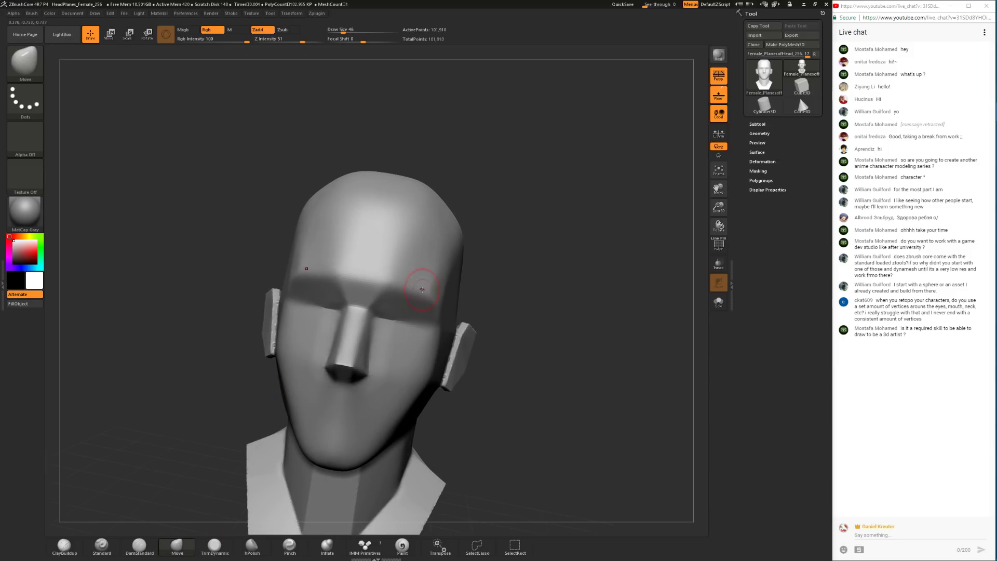
pyautogui.moveTo(487, 307); pyautogui.dragTo(401, 335)
pyautogui.keyDown('alt'); pyautogui.moveTo(237, 438); pyautogui.dragTo(264, 395); pyautogui.keyUp('alt')
pyautogui.keyDown('alt'); pyautogui.moveTo(292, 361); pyautogui.dragTo(285, 378); pyautogui.keyUp('alt')
# Step: Build up the wings at the base of the nose with ClayBuildup at draw size 46, and smooth them
pyautogui.click(64, 547)
pyautogui.moveTo(118, 505)
pyautogui.mouseDown()
pyautogui.moveTo(445, 377)
pyautogui.moveTo(401, 380)
pyautogui.moveTo(342, 312)
pyautogui.mouseUp()
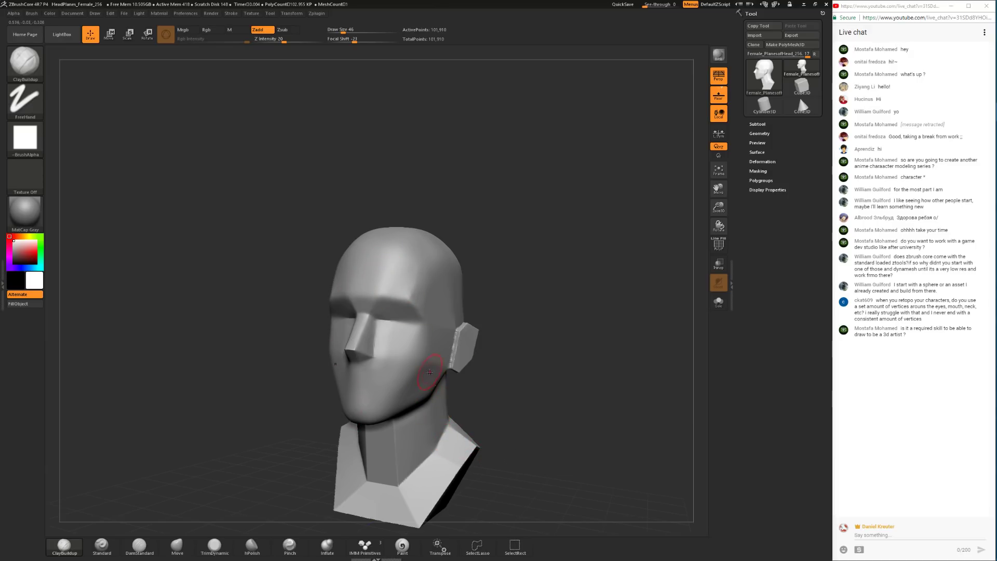
pyautogui.moveTo(505, 421); pyautogui.dragTo(470, 405)
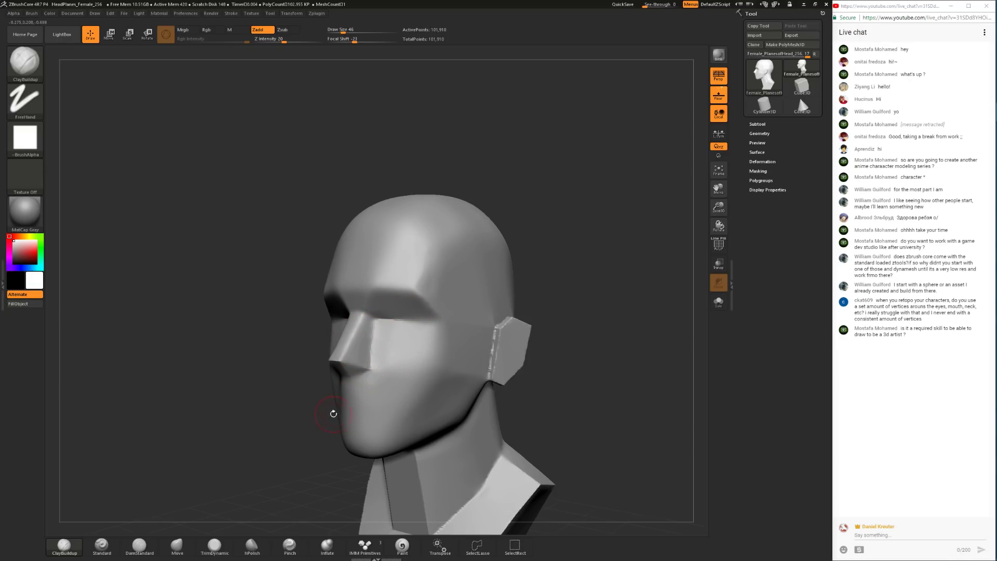
pyautogui.moveTo(297, 422); pyautogui.dragTo(352, 354)
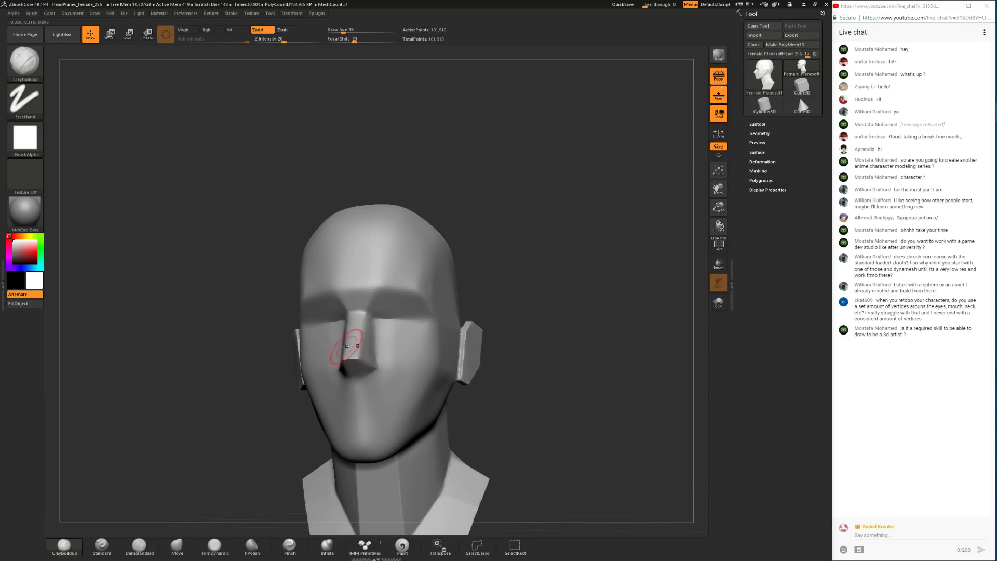
pyautogui.moveTo(543, 332); pyautogui.dragTo(541, 325)
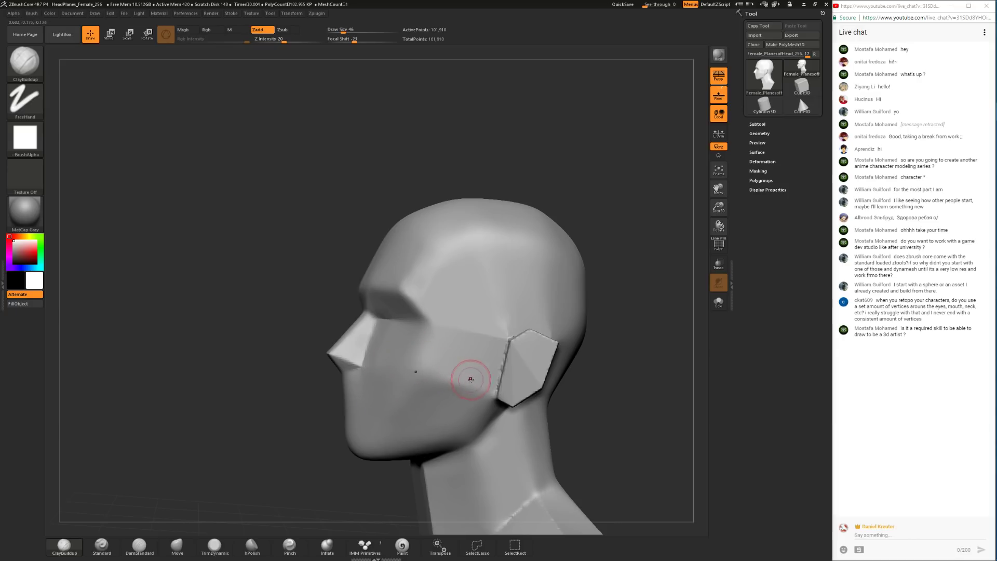
pyautogui.moveTo(628, 318)
pyautogui.mouseDown()
pyautogui.moveTo(646, 328)
pyautogui.moveTo(690, 326)
pyautogui.mouseUp()
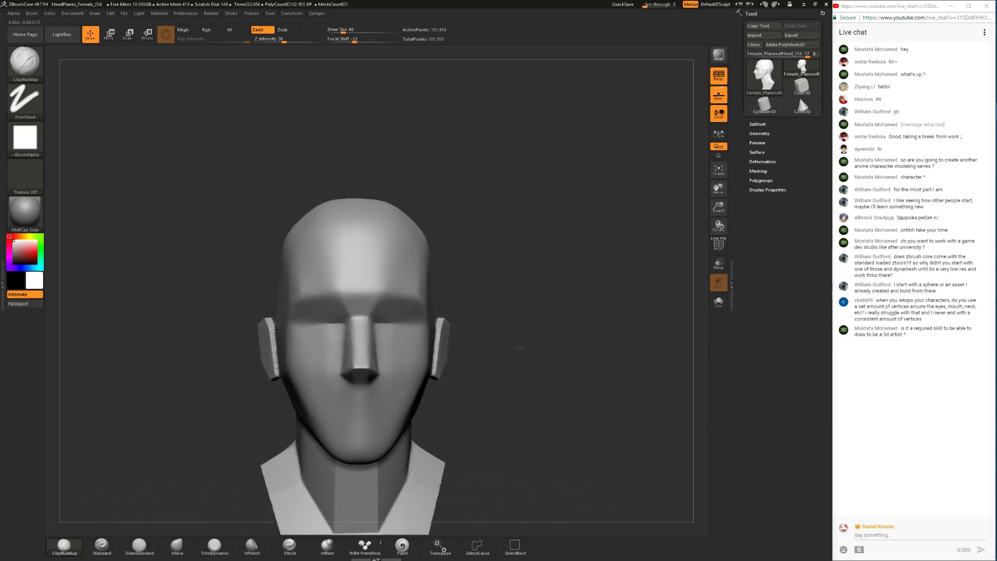
pyautogui.keyDown('alt'); pyautogui.moveTo(502, 338); pyautogui.dragTo(496, 386); pyautogui.keyUp('alt')
pyautogui.moveTo(335, 393); pyautogui.dragTo(373, 389)
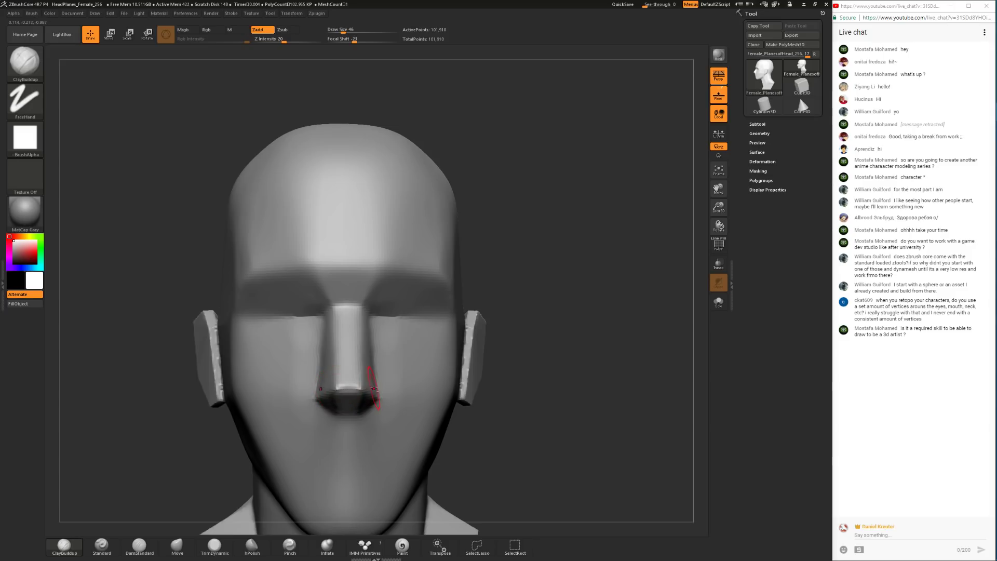
pyautogui.moveTo(567, 403)
pyautogui.mouseDown()
pyautogui.moveTo(478, 384)
pyautogui.moveTo(441, 358)
pyautogui.mouseUp()
pyautogui.moveTo(358, 396)
pyautogui.keyDown('shift'); pyautogui.mouseDown()
pyautogui.moveTo(365, 385)
pyautogui.moveTo(361, 396)
pyautogui.mouseUp(); pyautogui.keyUp('shift')
# Step: Build up the tip and underside of the nose with ClayBuildup
pyautogui.moveTo(241, 421); pyautogui.dragTo(226, 366)
pyautogui.moveTo(226, 366); pyautogui.dragTo(289, 362)
pyautogui.moveTo(405, 340)
pyautogui.keyDown('alt'); pyautogui.mouseDown()
pyautogui.moveTo(423, 397)
pyautogui.moveTo(459, 332)
pyautogui.mouseUp(); pyautogui.keyUp('alt')
pyautogui.moveTo(353, 319); pyautogui.dragTo(336, 328)
pyautogui.keyDown('alt'); pyautogui.moveTo(421, 310); pyautogui.dragTo(386, 276); pyautogui.keyUp('alt')
pyautogui.moveTo(421, 305); pyautogui.dragTo(345, 320)
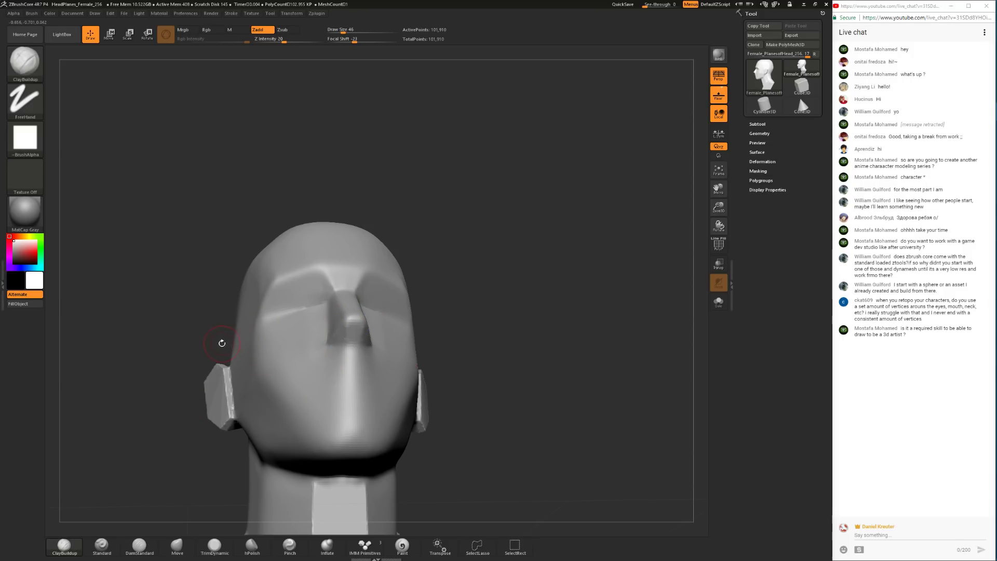
# Step: Smooth the sides and wings of the nose where they blend into the cheeks
pyautogui.moveTo(453, 256); pyautogui.dragTo(511, 256)
pyautogui.keyDown('alt'); pyautogui.moveTo(435, 312); pyautogui.dragTo(431, 371); pyautogui.keyUp('alt')
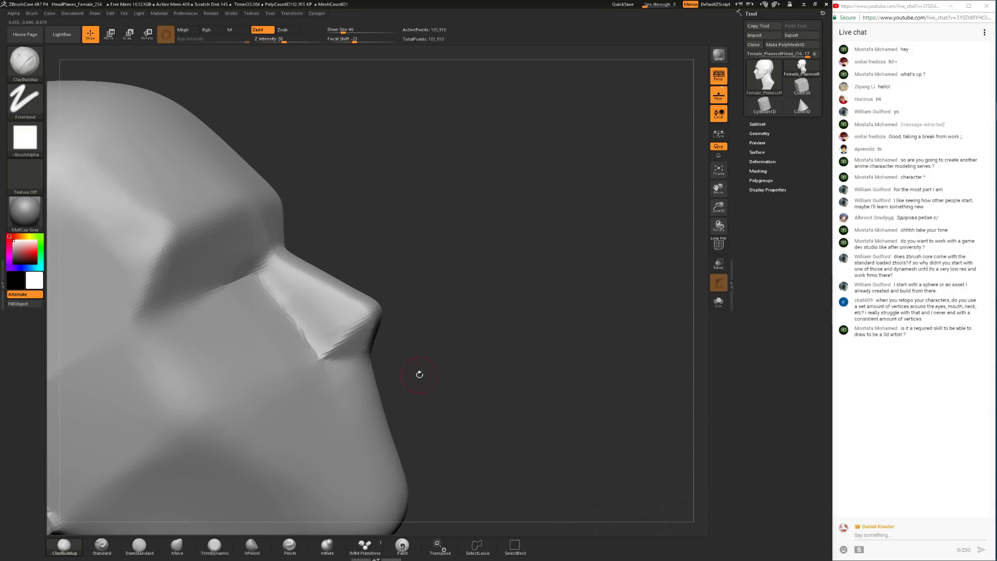
pyautogui.keyDown('shift'); pyautogui.moveTo(329, 337); pyautogui.dragTo(358, 311); pyautogui.keyUp('shift')
pyautogui.moveTo(529, 299)
pyautogui.mouseDown()
pyautogui.moveTo(472, 293)
pyautogui.moveTo(525, 220)
pyautogui.mouseUp()
pyautogui.keyDown('shift'); pyautogui.moveTo(528, 257); pyautogui.dragTo(535, 258); pyautogui.keyUp('shift')
pyautogui.moveTo(528, 299)
pyautogui.keyDown('alt'); pyautogui.mouseDown()
pyautogui.moveTo(527, 340)
pyautogui.moveTo(499, 340)
pyautogui.moveTo(309, 420)
pyautogui.moveTo(335, 372)
pyautogui.moveTo(322, 448)
pyautogui.moveTo(353, 445)
pyautogui.mouseUp(); pyautogui.keyUp('alt')
pyautogui.keyDown('alt'); pyautogui.moveTo(499, 330); pyautogui.dragTo(498, 358); pyautogui.keyUp('alt')
# Step: Smooth the seam where the front of the ear joins the side of the face
pyautogui.press('f')
pyautogui.press('shift')
pyautogui.keyDown('shift'); pyautogui.moveTo(478, 212); pyautogui.dragTo(462, 233); pyautogui.keyUp('shift')
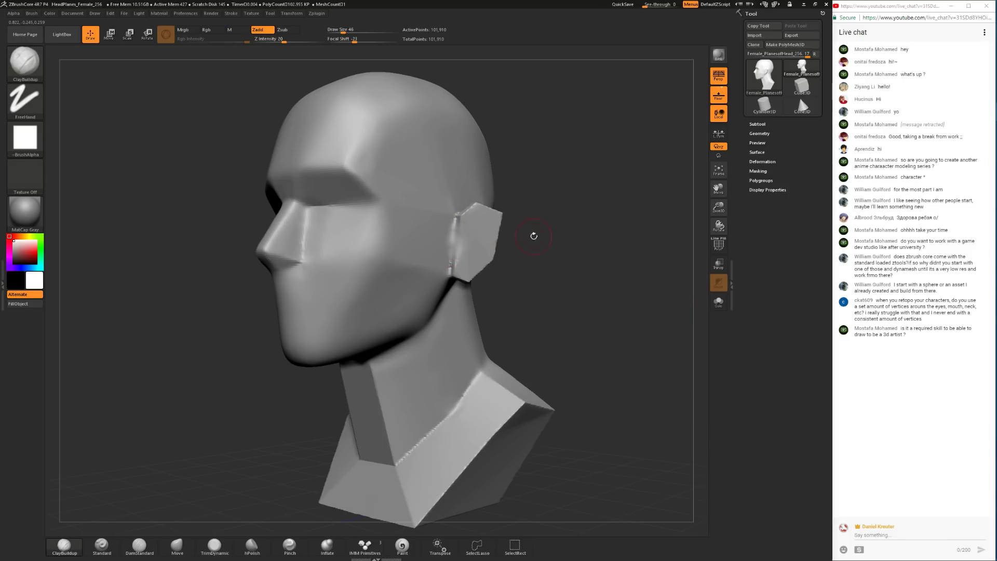
pyautogui.press('shift')
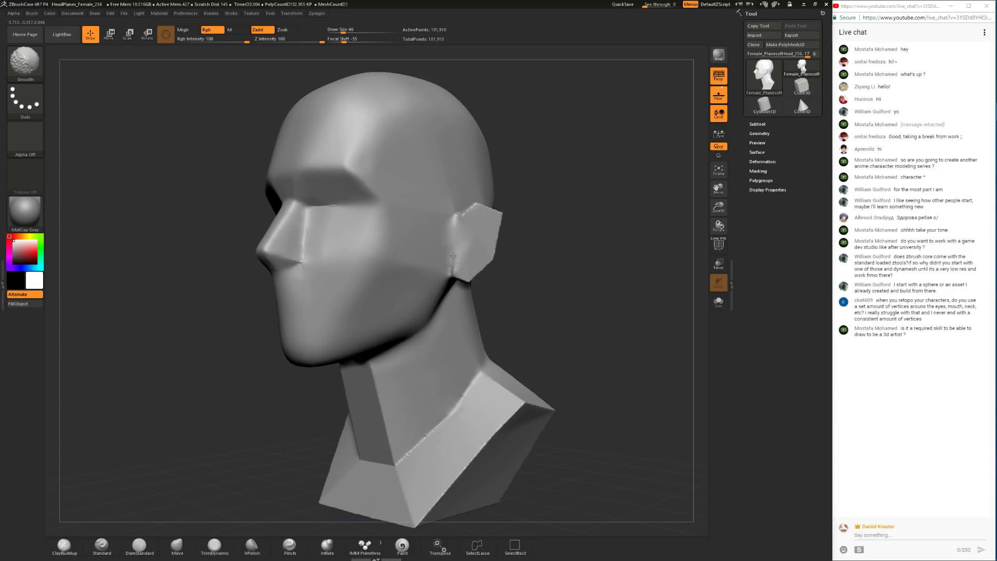
pyautogui.moveTo(511, 225)
pyautogui.mouseDown()
pyautogui.moveTo(558, 279)
pyautogui.moveTo(550, 270)
pyautogui.moveTo(522, 307)
pyautogui.moveTo(579, 247)
pyautogui.moveTo(571, 305)
pyautogui.mouseUp()
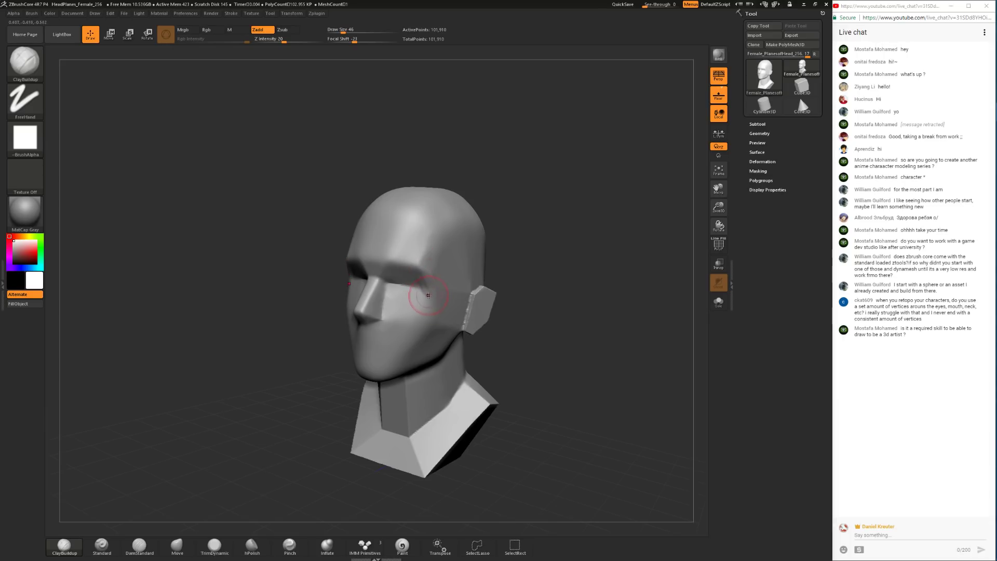
# Step: Rework the cheek plane below the eye socket with ClayBuildup and smoothing
pyautogui.press('shift')
pyautogui.moveTo(511, 266)
pyautogui.mouseDown()
pyautogui.moveTo(543, 263)
pyautogui.moveTo(545, 252)
pyautogui.moveTo(474, 241)
pyautogui.mouseUp()
pyautogui.press('shift')
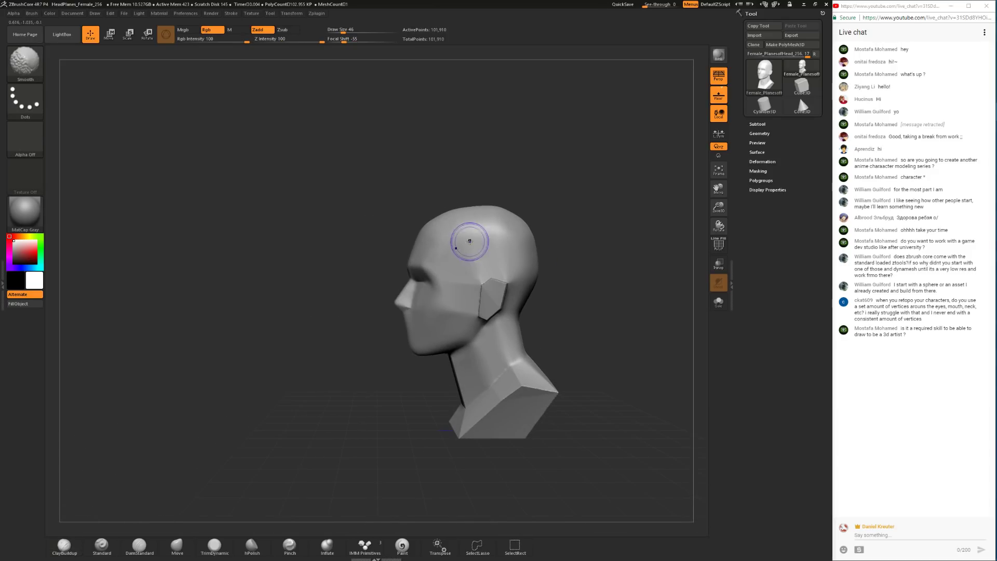
pyautogui.moveTo(357, 296)
pyautogui.keyDown('alt'); pyautogui.mouseDown()
pyautogui.moveTo(294, 319)
pyautogui.moveTo(363, 308)
pyautogui.mouseUp(); pyautogui.keyUp('alt')
pyautogui.press('shift')
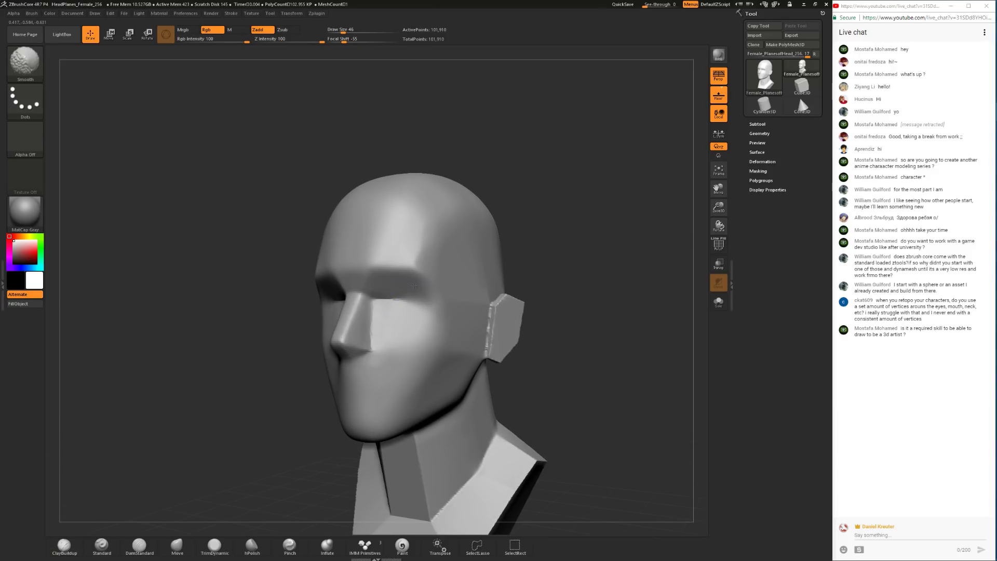
pyautogui.moveTo(578, 244); pyautogui.dragTo(422, 285)
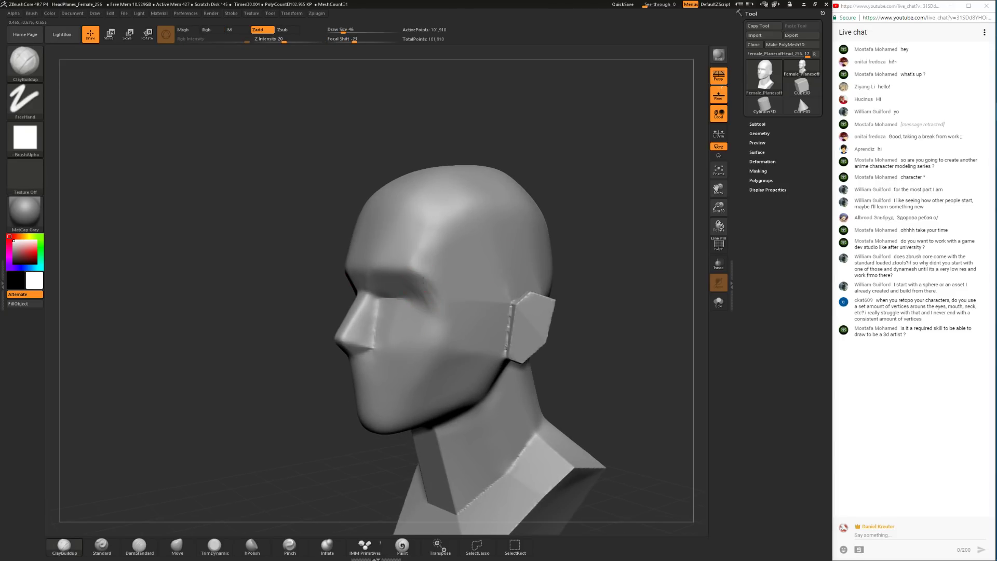
pyautogui.moveTo(418, 281); pyautogui.dragTo(431, 301)
pyautogui.moveTo(282, 307)
pyautogui.mouseDown()
pyautogui.moveTo(415, 282)
pyautogui.moveTo(427, 312)
pyautogui.mouseUp()
pyautogui.moveTo(561, 306)
pyautogui.mouseDown()
pyautogui.moveTo(402, 281)
pyautogui.moveTo(474, 265)
pyautogui.mouseUp()
# Step: Smooth the side of the cheek between the nose and the ear
pyautogui.press('space')
pyautogui.moveTo(605, 228); pyautogui.dragTo(523, 238)
pyautogui.moveTo(626, 287)
pyautogui.keyDown('alt'); pyautogui.mouseDown()
pyautogui.moveTo(621, 247)
pyautogui.moveTo(616, 270)
pyautogui.mouseUp(); pyautogui.keyUp('alt')
pyautogui.keyDown('shift'); pyautogui.moveTo(470, 325); pyautogui.dragTo(453, 333); pyautogui.keyUp('shift')
pyautogui.press('space')
pyautogui.press('shift')
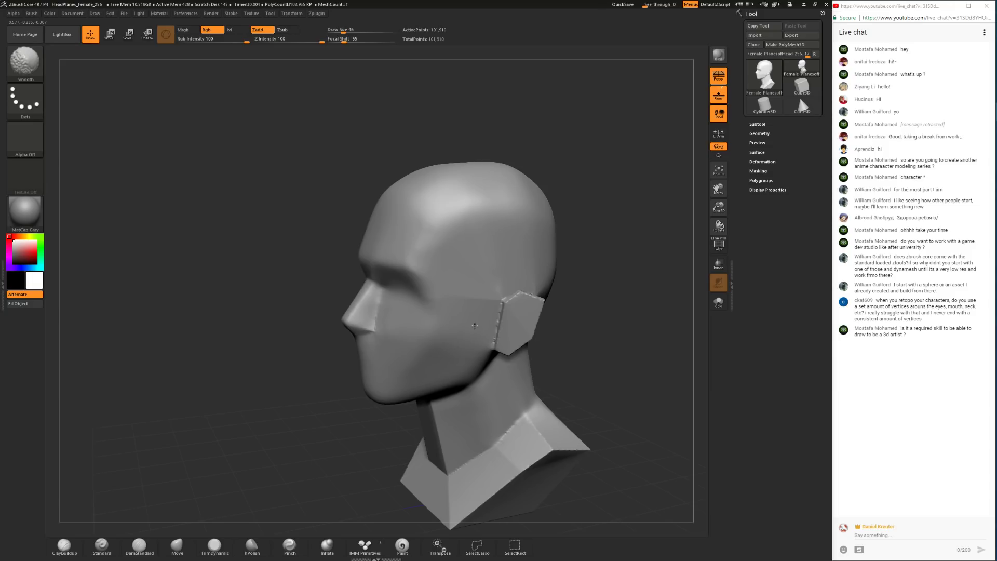
pyautogui.keyDown('shift'); pyautogui.moveTo(450, 302); pyautogui.dragTo(433, 305); pyautogui.keyUp('shift')
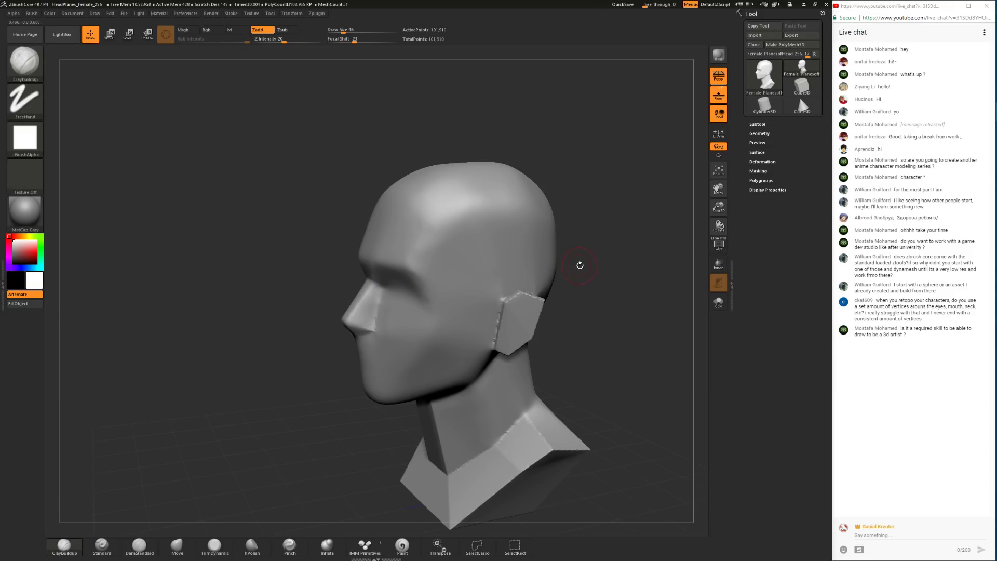
# Step: Adjust the profile of the back of the skull with the Move brush
pyautogui.moveTo(577, 280); pyautogui.dragTo(498, 278)
pyautogui.press('shift')
pyautogui.moveTo(626, 227); pyautogui.dragTo(462, 232)
pyautogui.click(179, 546)
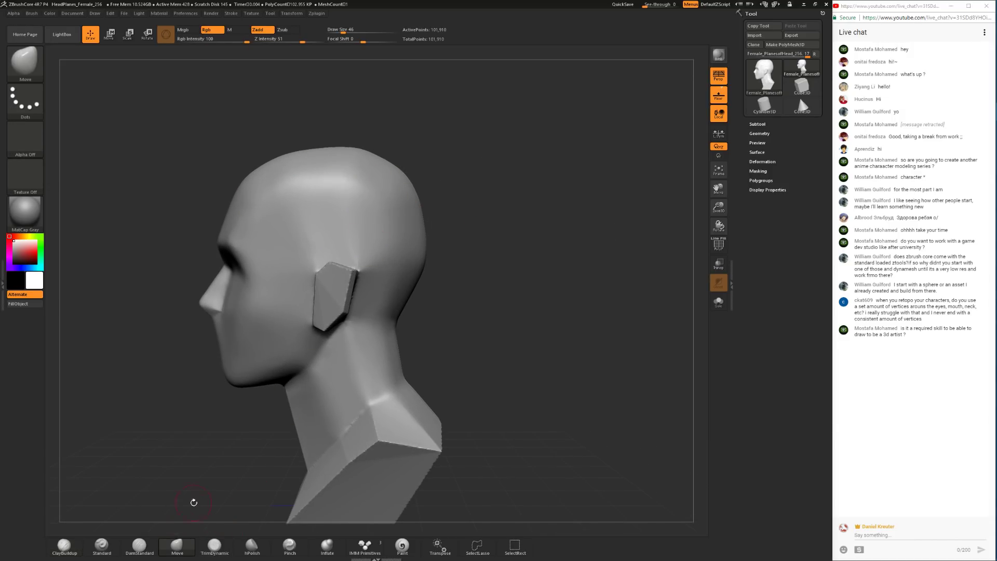
pyautogui.press('space')
pyautogui.moveTo(404, 181); pyautogui.dragTo(390, 172)
pyautogui.moveTo(428, 218); pyautogui.dragTo(421, 218)
pyautogui.press('space')
pyautogui.moveTo(399, 325); pyautogui.dragTo(408, 327)
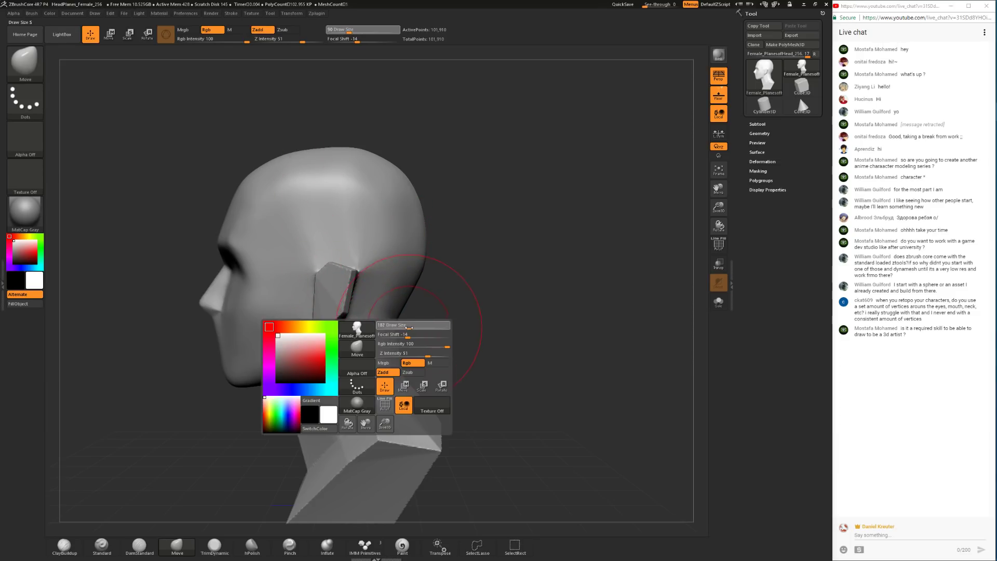
# Step: Flatten the side planes of the neck with TrimDynamic at draw size 104
pyautogui.click(214, 545)
pyautogui.press('space')
pyautogui.moveTo(434, 291); pyautogui.dragTo(426, 291)
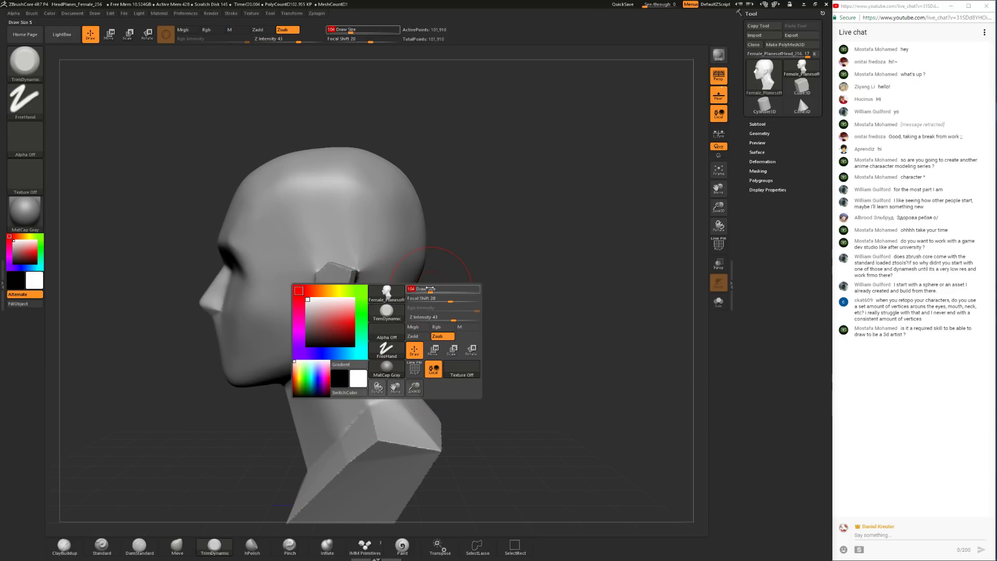
pyautogui.moveTo(435, 331); pyautogui.dragTo(328, 425)
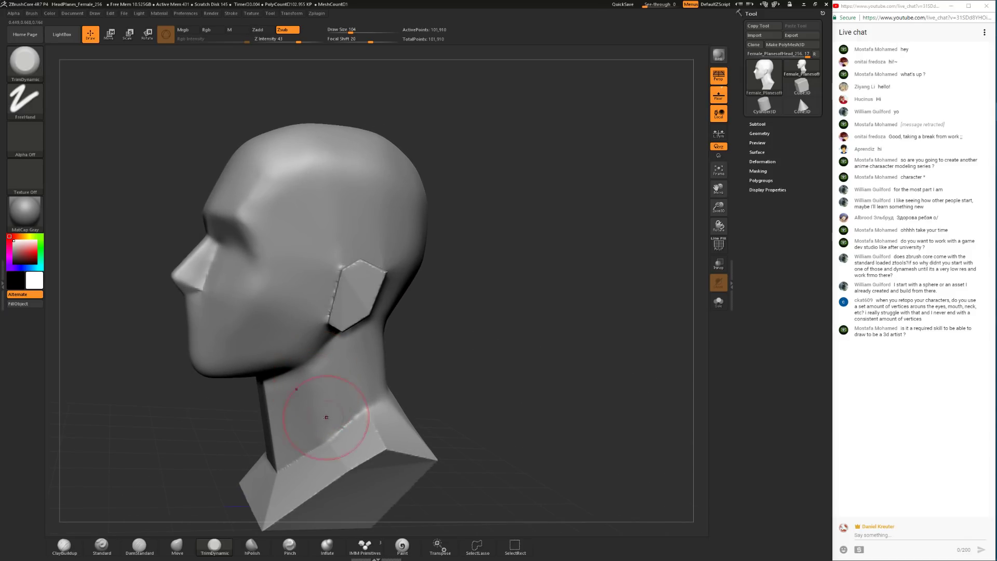
pyautogui.moveTo(209, 456)
pyautogui.mouseDown()
pyautogui.moveTo(390, 404)
pyautogui.moveTo(410, 358)
pyautogui.moveTo(363, 410)
pyautogui.mouseUp()
# Step: Trim the vertical edges at the front of the neck with TrimDynamic at draw size 71, and smooth them
pyautogui.press('space')
pyautogui.moveTo(407, 362); pyautogui.dragTo(403, 362)
pyautogui.moveTo(408, 382)
pyautogui.mouseDown()
pyautogui.moveTo(399, 341)
pyautogui.moveTo(327, 366)
pyautogui.mouseUp()
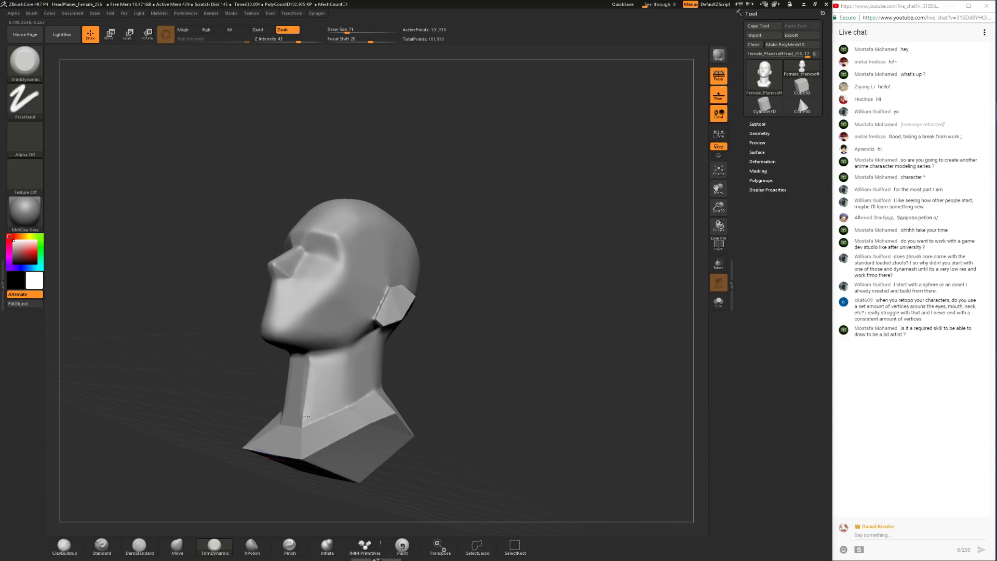
pyautogui.moveTo(306, 405); pyautogui.dragTo(304, 410)
pyautogui.moveTo(244, 403); pyautogui.dragTo(287, 393)
pyautogui.keyDown('shift'); pyautogui.moveTo(304, 365); pyautogui.dragTo(302, 391); pyautogui.keyUp('shift')
pyautogui.moveTo(403, 420)
pyautogui.mouseDown()
pyautogui.moveTo(344, 402)
pyautogui.moveTo(343, 411)
pyautogui.mouseUp()
pyautogui.press('ctrl')
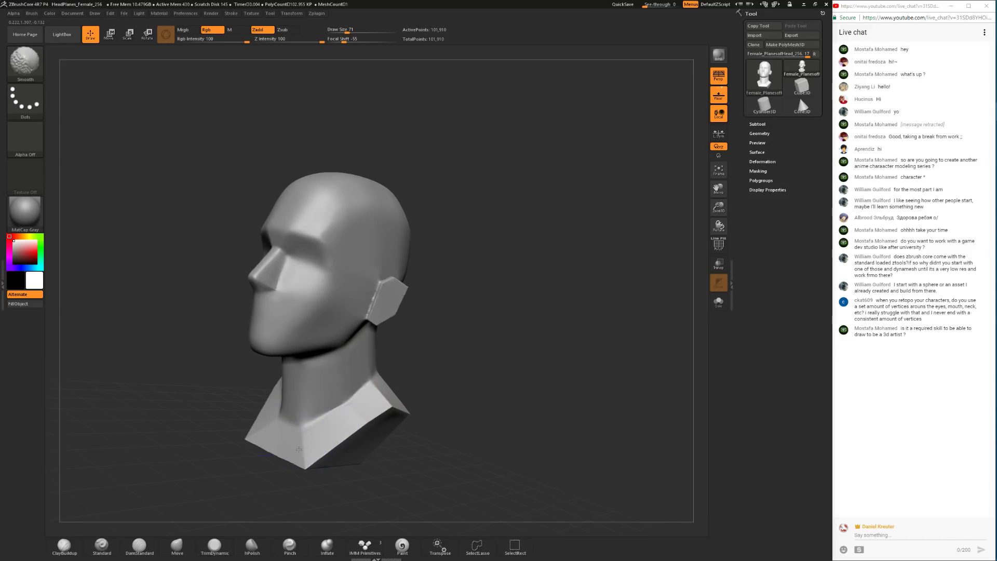
# Step: Soften the front ridge of the shoulder base and the edge where the neck meets the shoulders
pyautogui.moveTo(302, 421); pyautogui.dragTo(306, 466)
pyautogui.press('ctrl')
pyautogui.moveTo(387, 358); pyautogui.dragTo(372, 391, button='right')
pyautogui.moveTo(360, 411)
pyautogui.mouseDown()
pyautogui.moveTo(378, 392)
pyautogui.moveTo(390, 417)
pyautogui.mouseUp()
pyautogui.moveTo(410, 367)
pyautogui.mouseDown()
pyautogui.moveTo(383, 375)
pyautogui.moveTo(381, 410)
pyautogui.mouseUp()
pyautogui.press('ctrl')
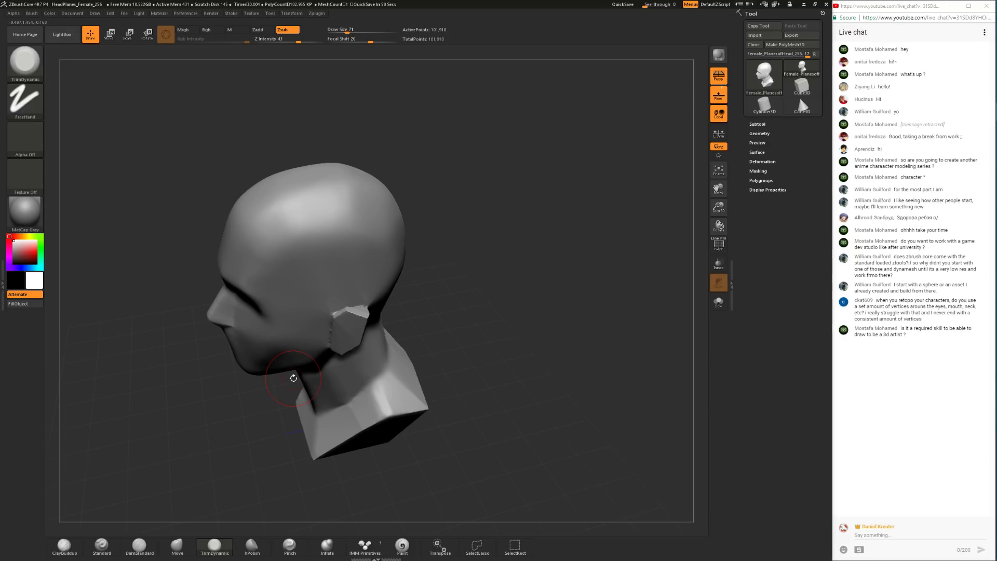
pyautogui.moveTo(461, 271); pyautogui.dragTo(420, 318)
pyautogui.moveTo(445, 380); pyautogui.dragTo(415, 409)
pyautogui.moveTo(365, 386); pyautogui.dragTo(379, 390)
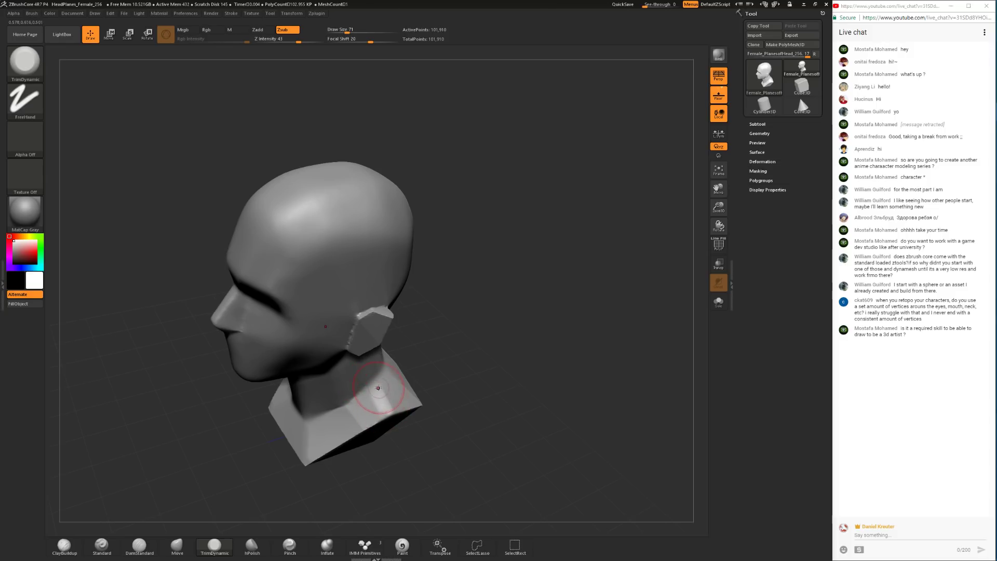
# Step: Trim the edges on the back and top of the shoulders with TrimDynamic at draw size 51, and smooth them
pyautogui.moveTo(480, 332); pyautogui.dragTo(435, 354)
pyautogui.press('space')
pyautogui.moveTo(470, 353); pyautogui.dragTo(442, 379)
pyautogui.click(392, 375)
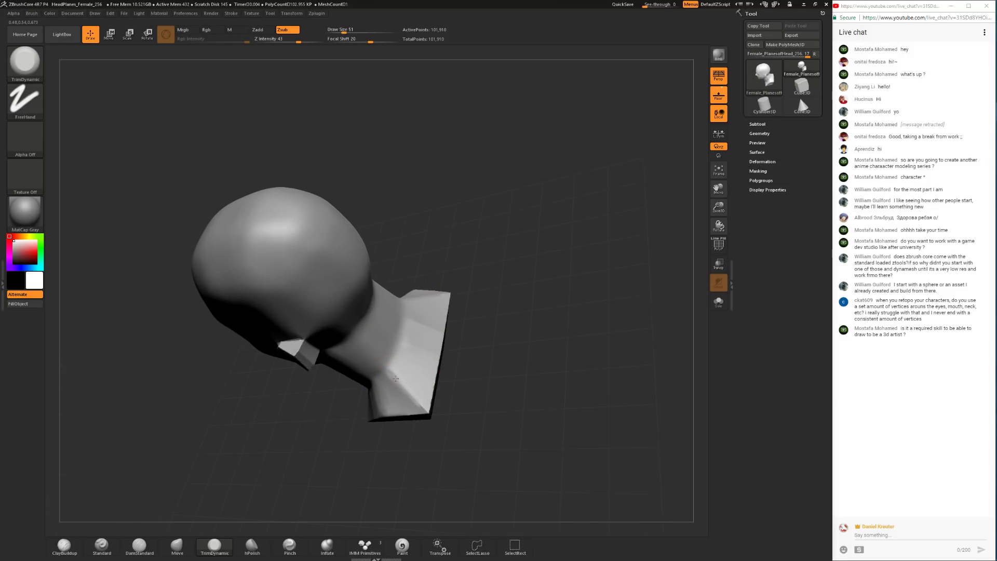
pyautogui.moveTo(403, 459); pyautogui.dragTo(470, 448)
pyautogui.press('shift')
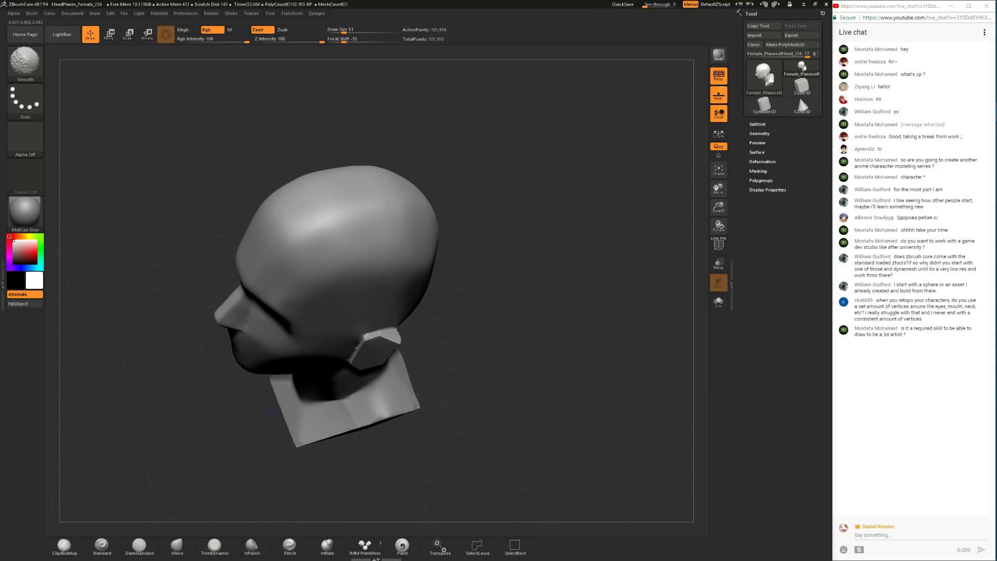
pyautogui.moveTo(413, 393); pyautogui.dragTo(412, 400)
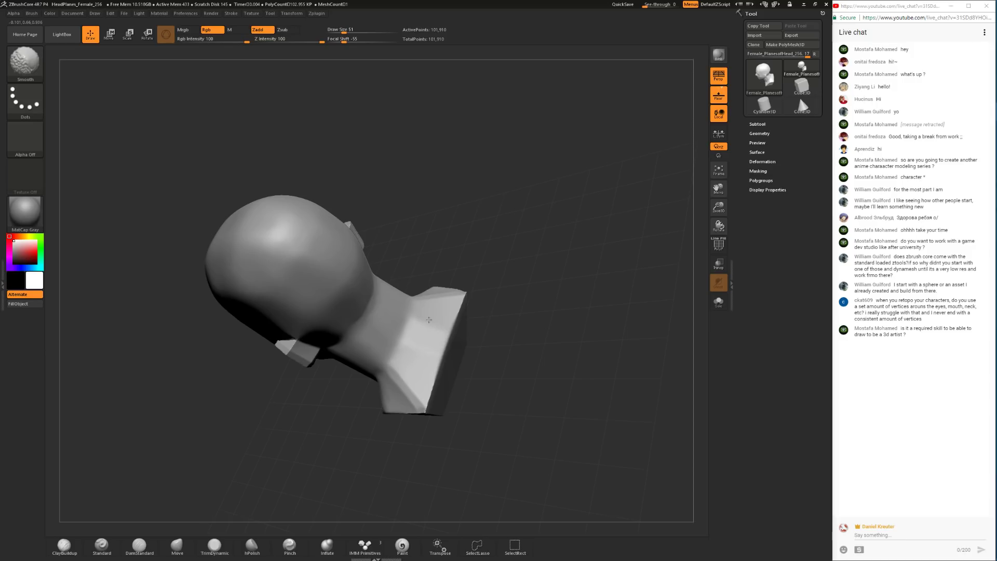
pyautogui.moveTo(363, 460); pyautogui.dragTo(407, 457)
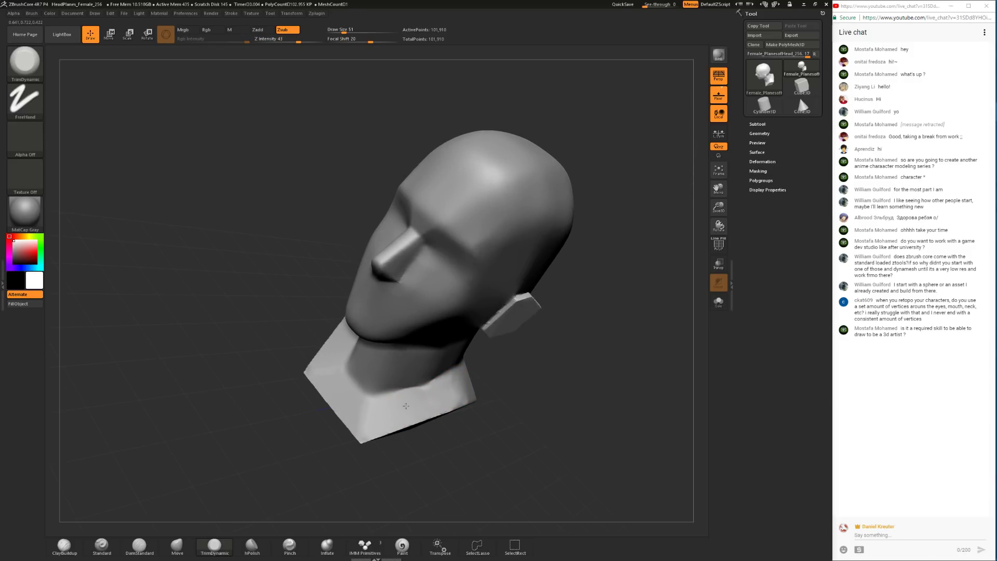
pyautogui.moveTo(333, 439)
pyautogui.mouseDown()
pyautogui.moveTo(455, 493)
pyautogui.moveTo(437, 394)
pyautogui.moveTo(377, 412)
pyautogui.moveTo(483, 411)
pyautogui.moveTo(512, 394)
pyautogui.moveTo(511, 425)
pyautogui.moveTo(525, 404)
pyautogui.mouseUp()
# Step: Build up the pit of the neck with ClayBuildup, and smooth it
pyautogui.click(65, 545)
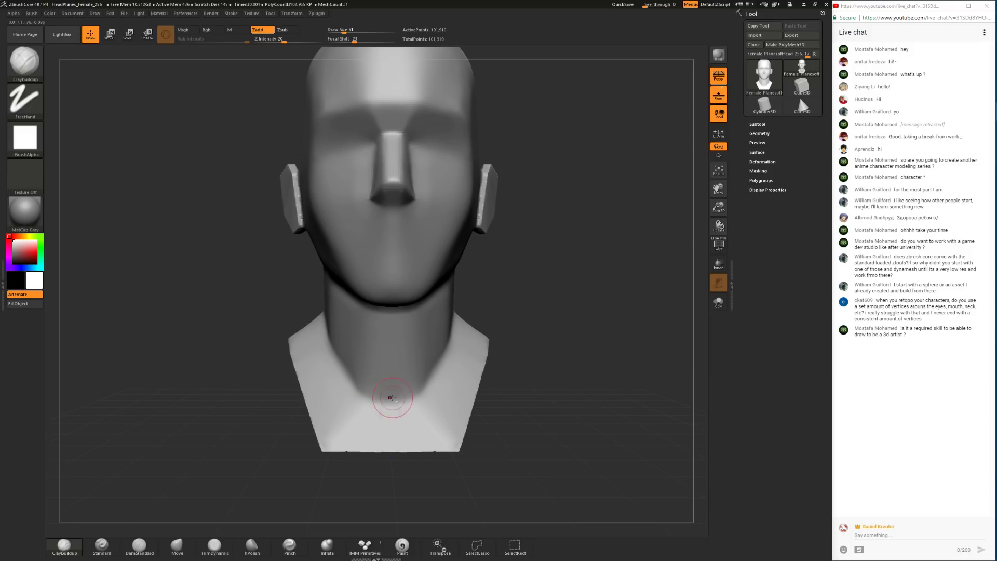
pyautogui.moveTo(393, 421)
pyautogui.mouseDown()
pyautogui.moveTo(391, 390)
pyautogui.moveTo(391, 413)
pyautogui.mouseUp()
pyautogui.keyDown('alt'); pyautogui.moveTo(546, 344); pyautogui.dragTo(543, 316); pyautogui.keyUp('alt')
pyautogui.keyDown('shift'); pyautogui.moveTo(392, 389); pyautogui.dragTo(396, 402); pyautogui.keyUp('shift')
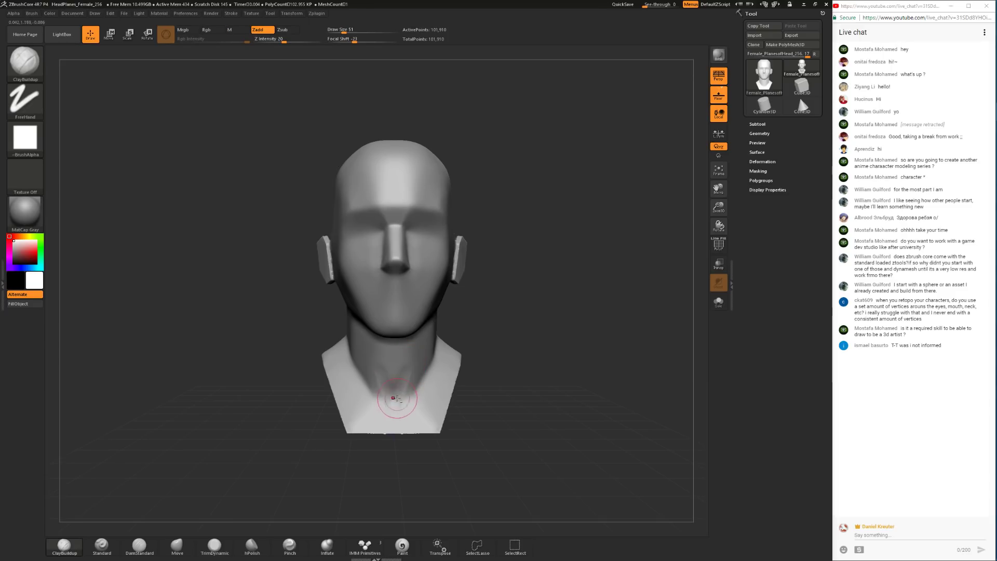
pyautogui.moveTo(476, 381); pyautogui.dragTo(410, 366)
# Step: Build up the muscles along the sides of the neck with ClayBuildup at draw size 68, and smooth them
pyautogui.press('space')
pyautogui.click(406, 359)
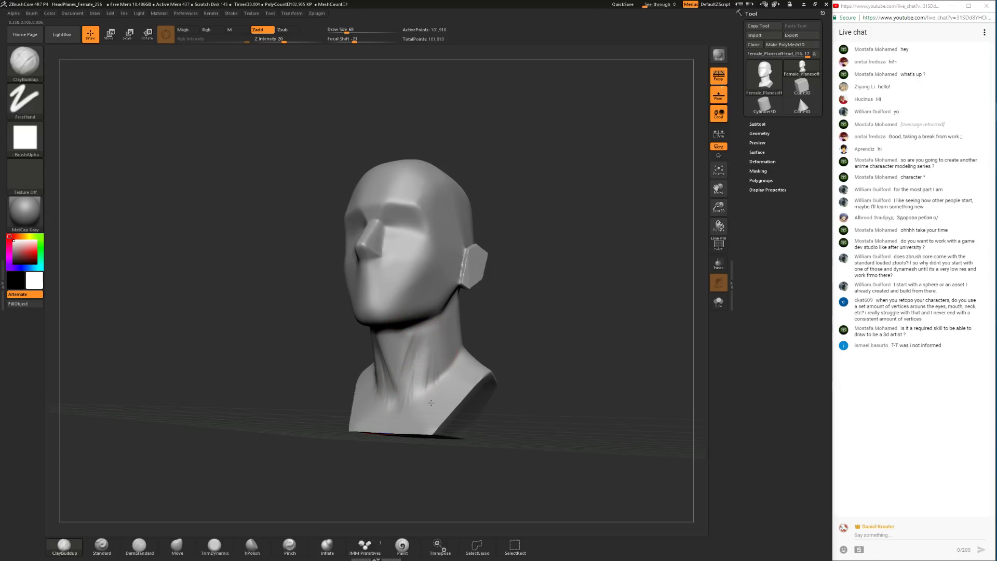
pyautogui.moveTo(443, 319)
pyautogui.mouseDown(button='right')
pyautogui.moveTo(438, 311)
pyautogui.moveTo(435, 325)
pyautogui.moveTo(447, 343)
pyautogui.moveTo(472, 340)
pyautogui.mouseUp(button='right')
pyautogui.press('shift')
pyautogui.moveTo(405, 349); pyautogui.dragTo(407, 380)
pyautogui.moveTo(497, 301); pyautogui.dragTo(463, 323, button='right')
pyautogui.keyDown('shift'); pyautogui.moveTo(459, 324); pyautogui.dragTo(409, 349); pyautogui.keyUp('shift')
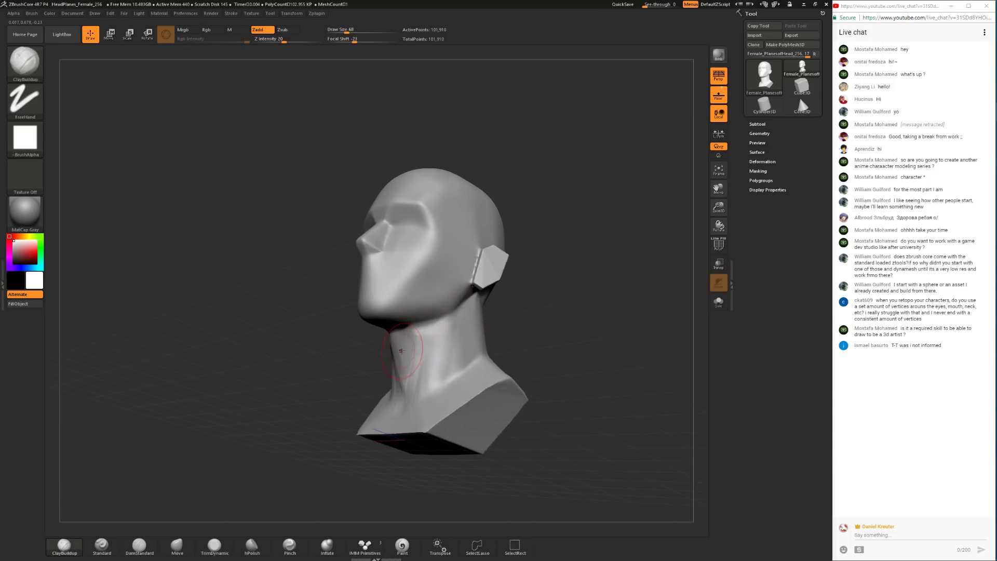
# Step: Build up the throat below the chin with ClayBuildup at draw size 62, and smooth it
pyautogui.moveTo(410, 349); pyautogui.dragTo(425, 377, button='right')
pyautogui.press('space')
pyautogui.moveTo(425, 388); pyautogui.dragTo(418, 383)
pyautogui.moveTo(421, 382); pyautogui.dragTo(408, 379, button='right')
pyautogui.moveTo(408, 395); pyautogui.dragTo(413, 343)
pyautogui.press('space')
pyautogui.moveTo(462, 358)
pyautogui.mouseDown(button='right')
pyautogui.moveTo(514, 296)
pyautogui.moveTo(558, 294)
pyautogui.mouseUp(button='right')
pyautogui.keyDown('shift'); pyautogui.moveTo(391, 376); pyautogui.dragTo(383, 354); pyautogui.keyUp('shift')
pyautogui.moveTo(474, 311)
pyautogui.mouseDown()
pyautogui.moveTo(477, 332)
pyautogui.moveTo(481, 312)
pyautogui.moveTo(485, 327)
pyautogui.moveTo(474, 310)
pyautogui.mouseUp()
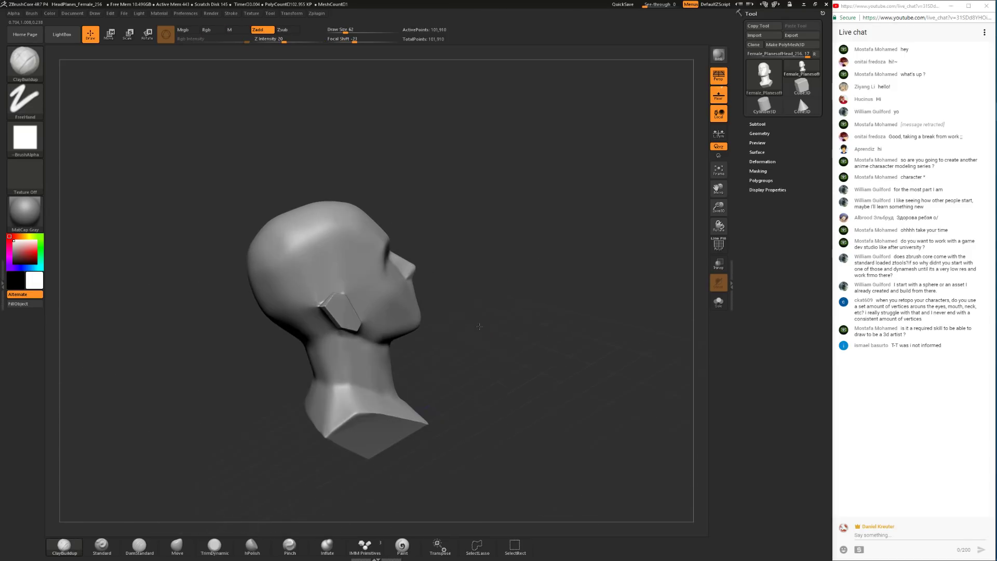
# Step: Polish the back of the shoulders with hPolish at draw size 104
pyautogui.moveTo(265, 439)
pyautogui.mouseDown()
pyautogui.moveTo(364, 457)
pyautogui.moveTo(390, 441)
pyautogui.mouseUp()
pyautogui.click(248, 554)
pyautogui.press('space')
pyautogui.moveTo(309, 376); pyautogui.dragTo(316, 377)
pyautogui.moveTo(279, 410); pyautogui.dragTo(330, 408)
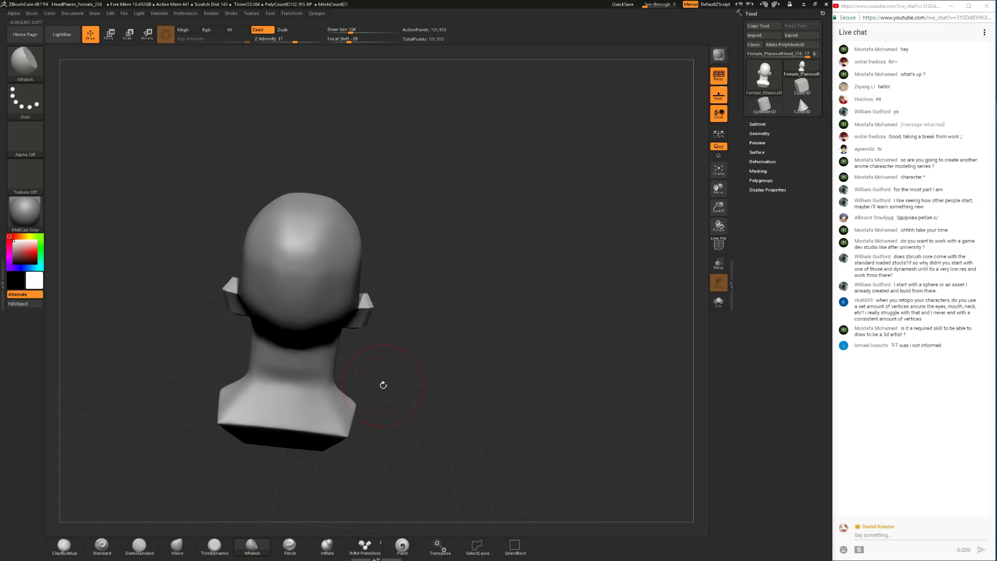
# Step: Build up the back of the neck with ClayBuildup at draw size 71, and smooth it
pyautogui.click(64, 546)
pyautogui.press('space')
pyautogui.moveTo(389, 349); pyautogui.dragTo(393, 340)
pyautogui.moveTo(255, 379)
pyautogui.mouseDown()
pyautogui.moveTo(299, 378)
pyautogui.moveTo(261, 376)
pyautogui.moveTo(312, 394)
pyautogui.moveTo(267, 399)
pyautogui.moveTo(289, 394)
pyautogui.moveTo(279, 372)
pyautogui.moveTo(331, 375)
pyautogui.moveTo(283, 367)
pyautogui.moveTo(284, 358)
pyautogui.moveTo(295, 378)
pyautogui.mouseUp()
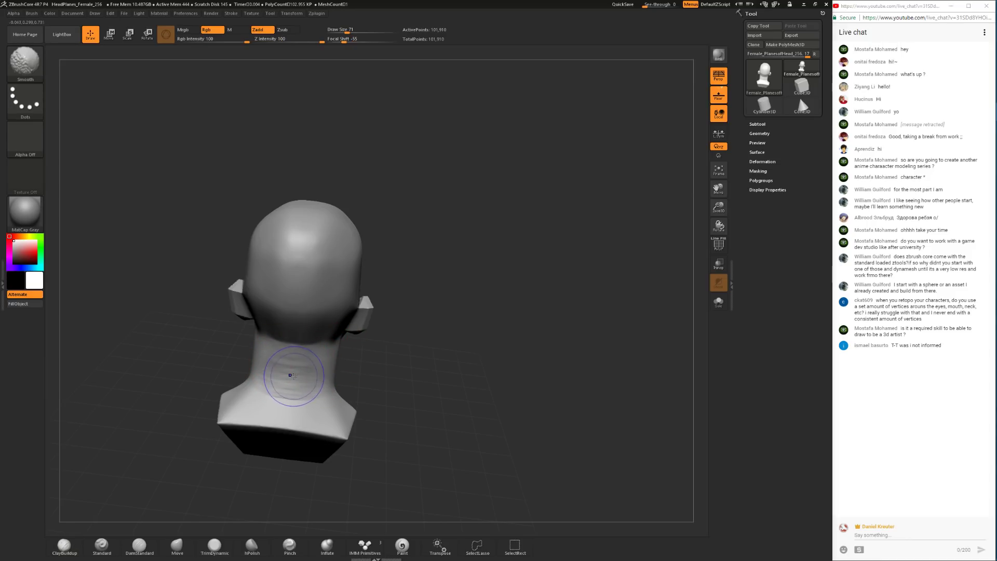
pyautogui.moveTo(415, 345); pyautogui.dragTo(297, 348)
# Step: Fill out the back of the skull with larger ClayBuildup strokes
pyautogui.press('space')
pyautogui.moveTo(265, 353); pyautogui.dragTo(381, 345)
pyautogui.moveTo(311, 326)
pyautogui.mouseDown()
pyautogui.moveTo(330, 320)
pyautogui.moveTo(312, 311)
pyautogui.moveTo(326, 303)
pyautogui.moveTo(322, 289)
pyautogui.moveTo(283, 277)
pyautogui.mouseUp()
pyautogui.moveTo(308, 244)
pyautogui.mouseDown()
pyautogui.moveTo(290, 260)
pyautogui.moveTo(311, 228)
pyautogui.moveTo(294, 266)
pyautogui.moveTo(316, 296)
pyautogui.moveTo(299, 286)
pyautogui.moveTo(315, 271)
pyautogui.mouseUp()
pyautogui.moveTo(410, 400)
pyautogui.mouseDown()
pyautogui.moveTo(220, 432)
pyautogui.moveTo(189, 418)
pyautogui.moveTo(290, 307)
pyautogui.mouseUp()
# Step: Even out the back and side of the skull with TrimDynamic, and smooth the planes
pyautogui.click(213, 545)
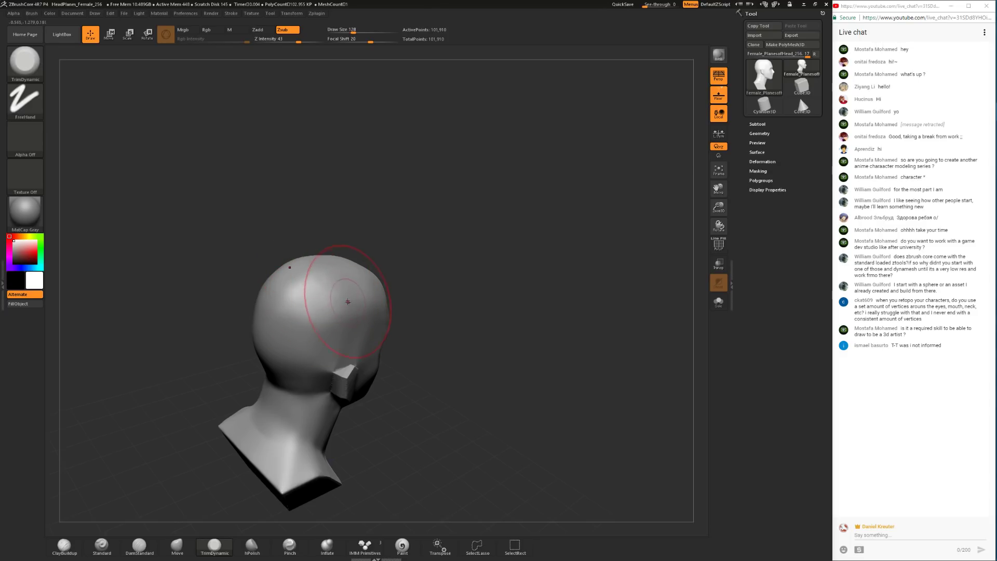
pyautogui.moveTo(303, 282)
pyautogui.mouseDown()
pyautogui.moveTo(284, 298)
pyautogui.moveTo(296, 274)
pyautogui.mouseUp()
pyautogui.moveTo(437, 227)
pyautogui.mouseDown(button='right')
pyautogui.moveTo(435, 237)
pyautogui.moveTo(395, 239)
pyautogui.mouseUp(button='right')
pyautogui.keyDown('shift'); pyautogui.moveTo(366, 271); pyautogui.dragTo(348, 289); pyautogui.keyUp('shift')
pyautogui.moveTo(236, 358); pyautogui.dragTo(358, 247, button='right')
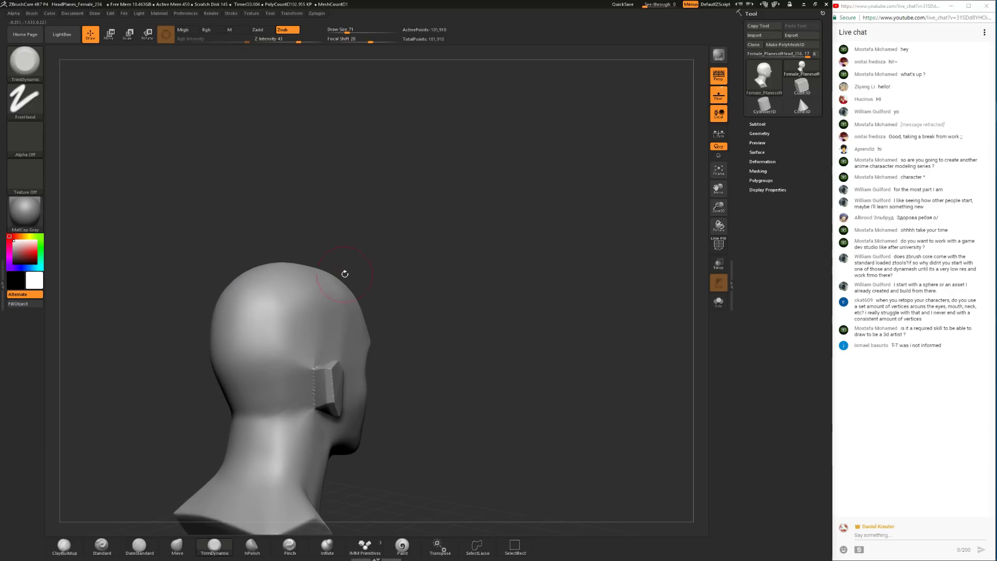
# Step: Polish the skull surface behind the ear with hPolish at draw size 51, and smooth it
pyautogui.click(251, 544)
pyautogui.press('space')
pyautogui.press('space')
pyautogui.moveTo(293, 363); pyautogui.dragTo(304, 361)
pyautogui.moveTo(301, 362); pyautogui.dragTo(294, 381, button='right')
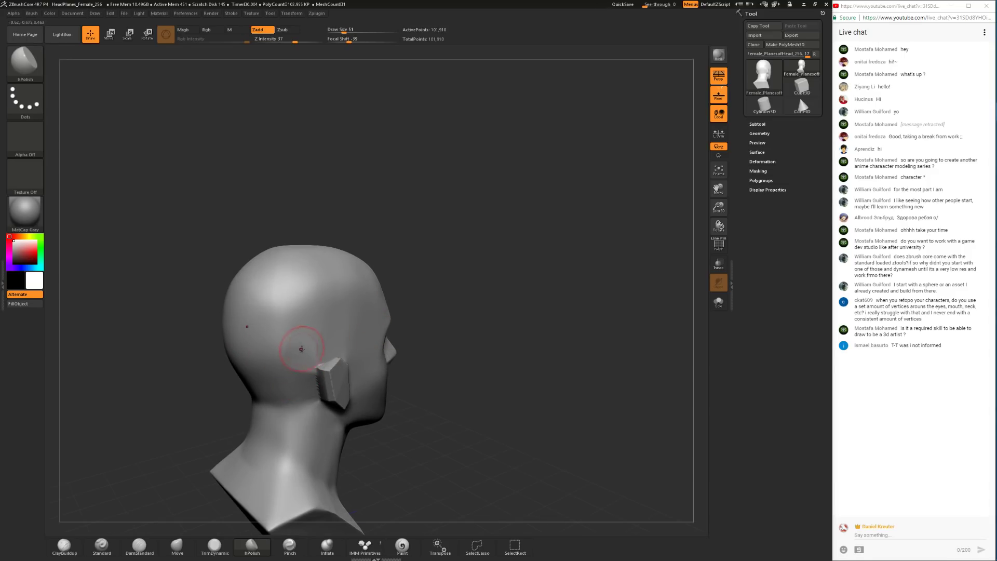
pyautogui.press('shift')
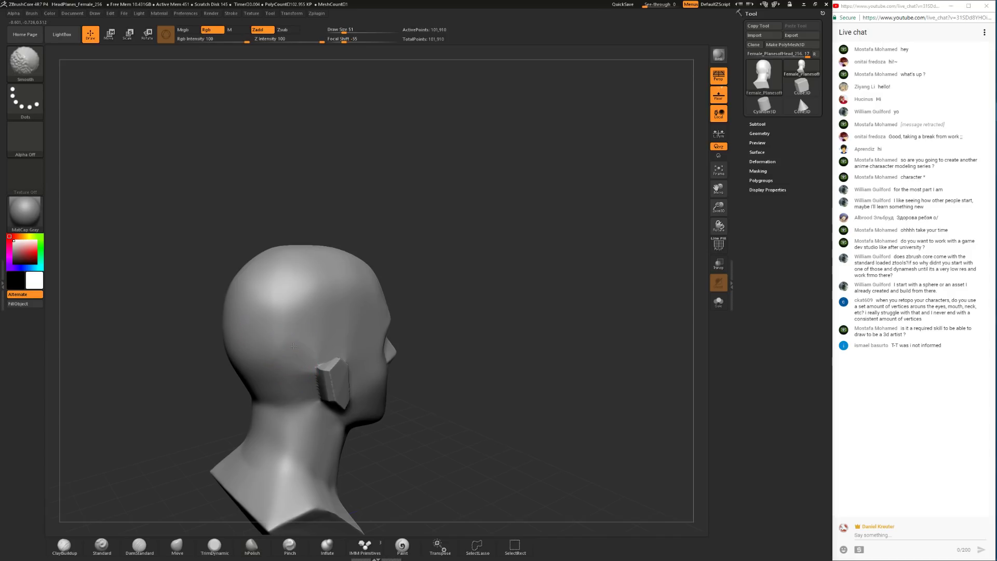
pyautogui.moveTo(293, 354)
pyautogui.mouseDown(button='right')
pyautogui.moveTo(400, 332)
pyautogui.moveTo(374, 345)
pyautogui.mouseUp(button='right')
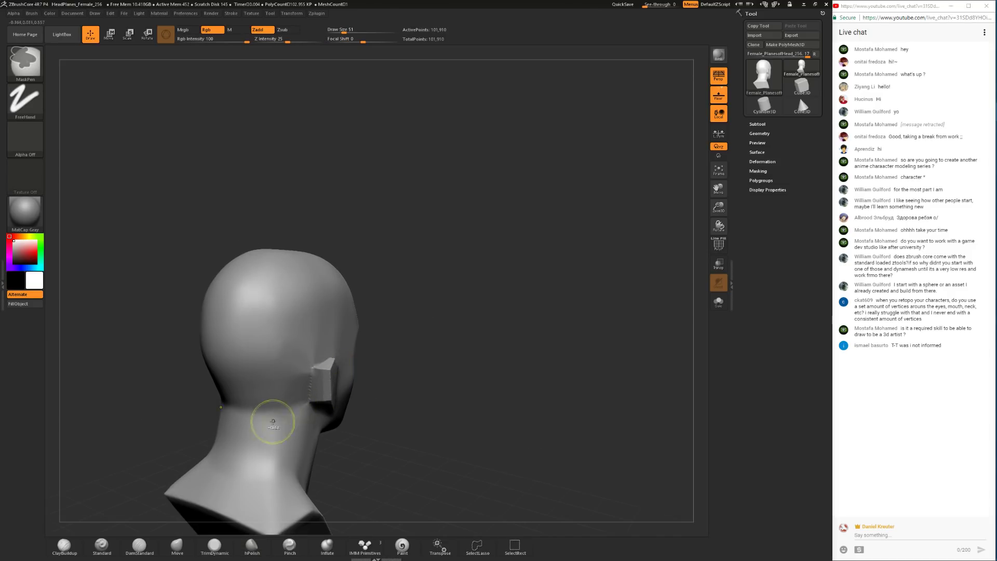
# Step: Build up the area behind the ear with ClayBuildup at draw size 29, and smooth it into the skull
pyautogui.click(215, 545)
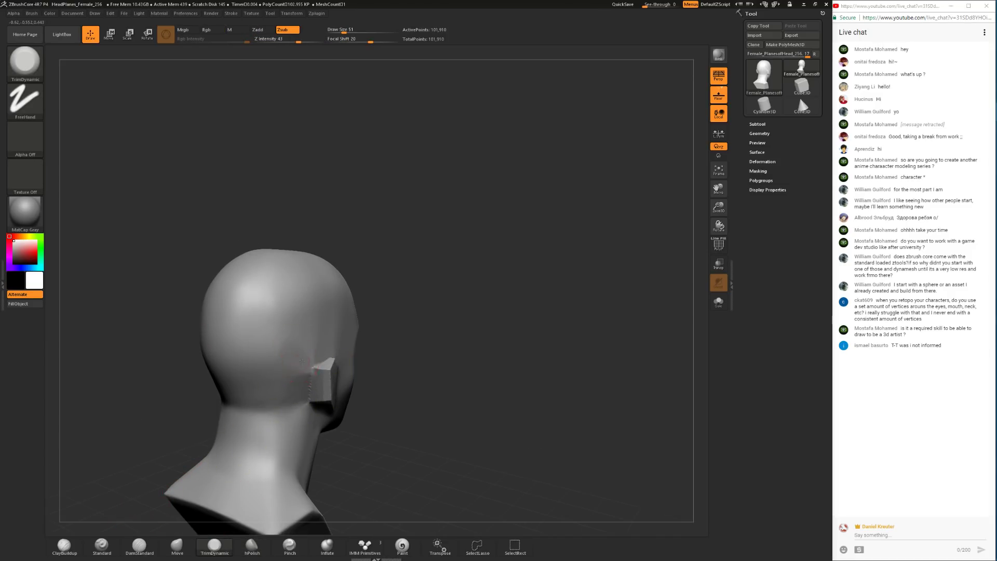
pyautogui.click(66, 547)
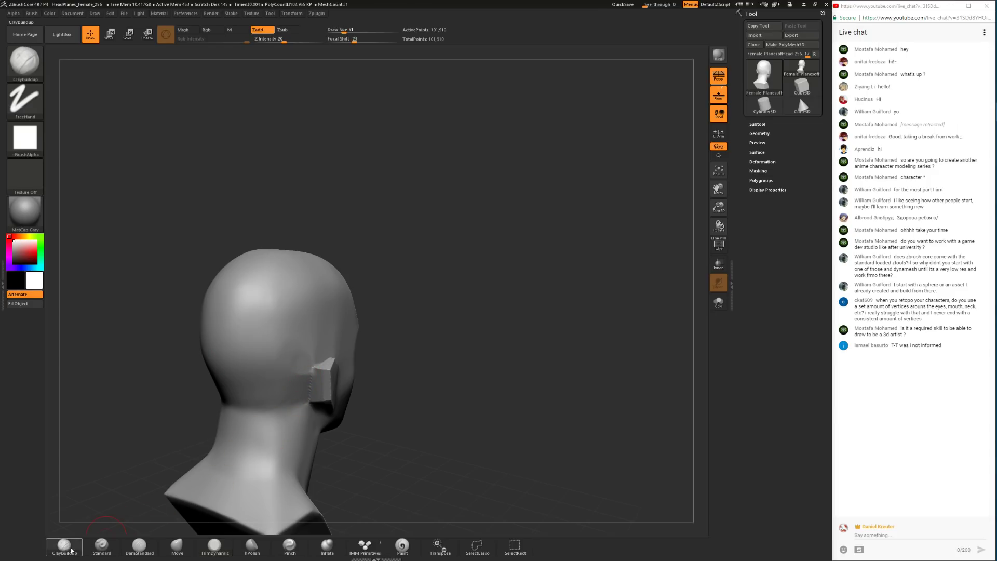
pyautogui.press('s')
pyautogui.moveTo(317, 376); pyautogui.dragTo(312, 376)
pyautogui.moveTo(358, 382); pyautogui.dragTo(318, 377, button='right')
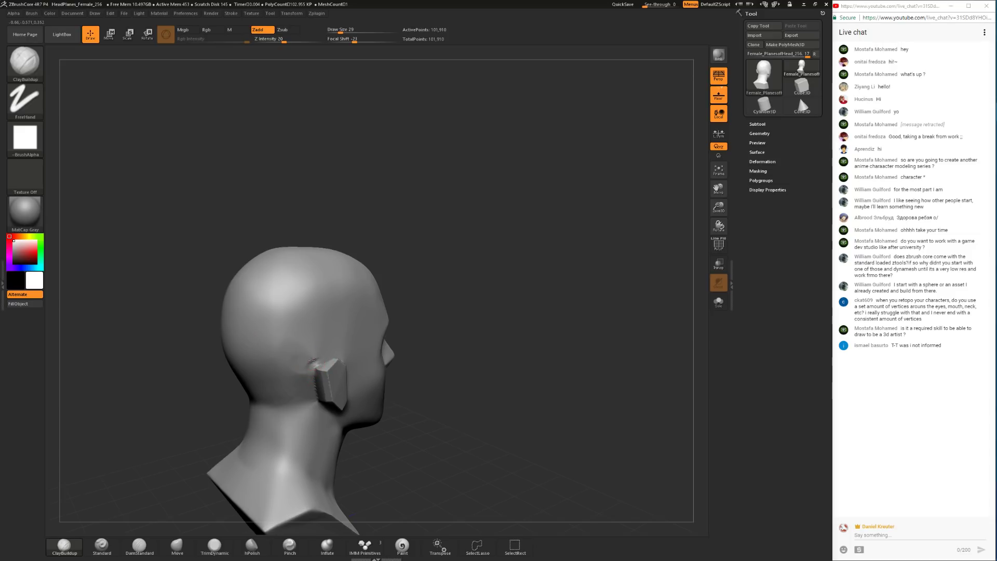
pyautogui.press('shift')
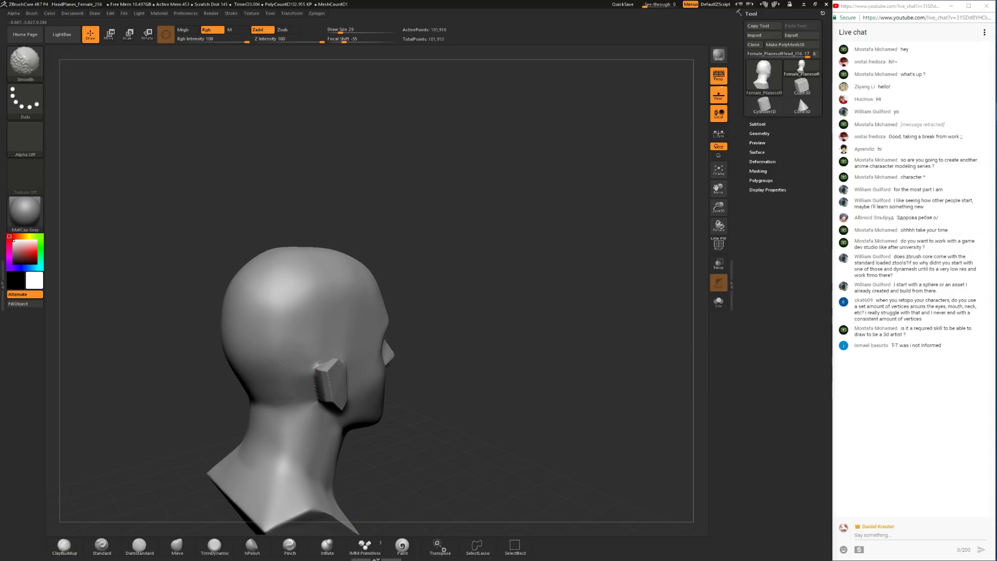
pyautogui.moveTo(511, 332)
pyautogui.mouseDown()
pyautogui.moveTo(523, 330)
pyautogui.moveTo(459, 327)
pyautogui.mouseUp()
# Step: Fill out the back and side of the skull with ClayBuildup at draw size 90
pyautogui.press('space')
pyautogui.click(496, 331)
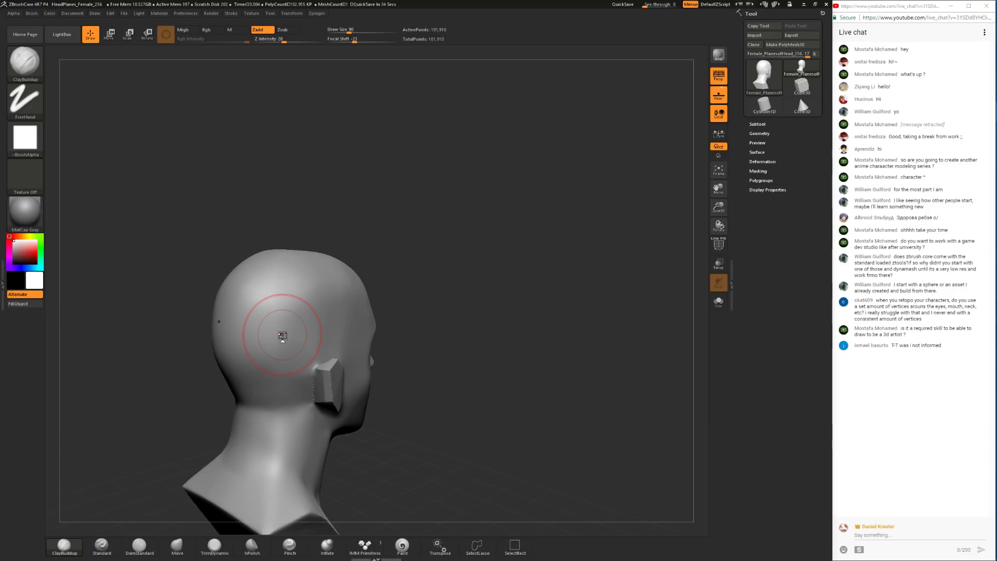
pyautogui.moveTo(529, 401)
pyautogui.mouseDown()
pyautogui.moveTo(478, 394)
pyautogui.moveTo(465, 416)
pyautogui.moveTo(491, 400)
pyautogui.moveTo(332, 501)
pyautogui.moveTo(334, 423)
pyautogui.mouseUp()
pyautogui.press('ctrl')
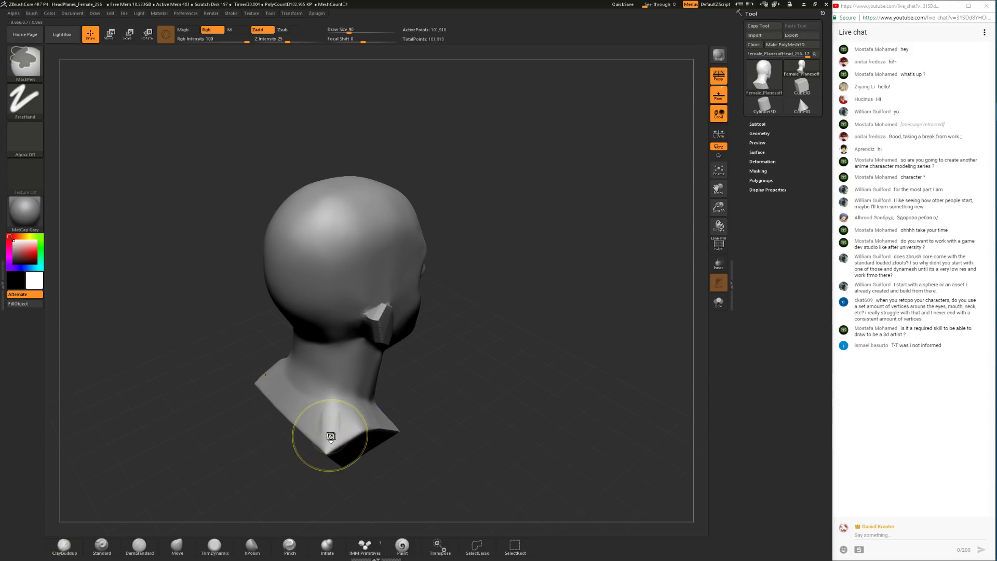
# Step: Flatten the sharp ridge at the back of the shoulder with TrimDynamic at draw size 62, and smooth the corner
pyautogui.click(214, 545)
pyautogui.press('space')
pyautogui.click(477, 365)
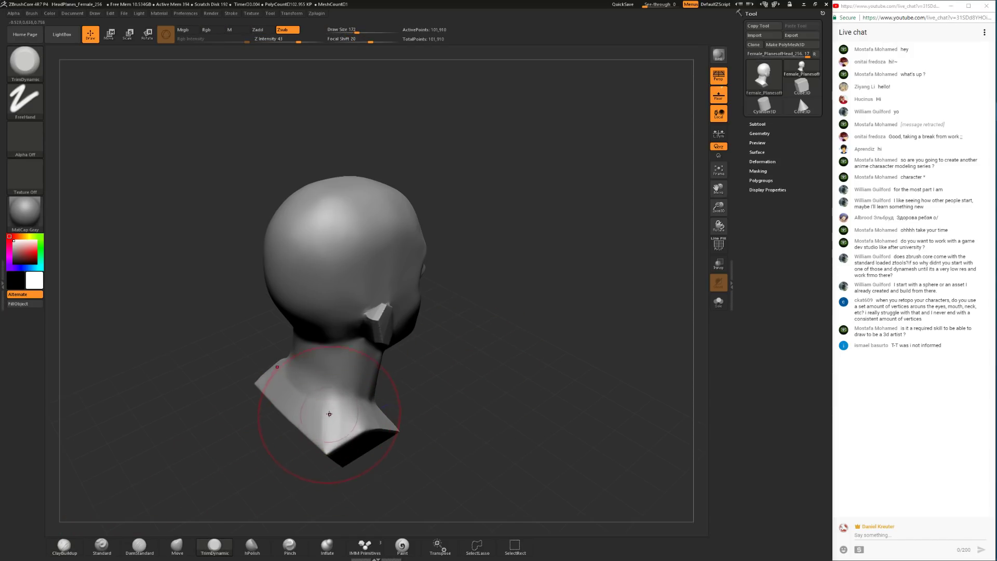
pyautogui.press('space')
pyautogui.moveTo(332, 423); pyautogui.dragTo(317, 424)
pyautogui.press('shift')
pyautogui.hotkey('ctrl', 'z')
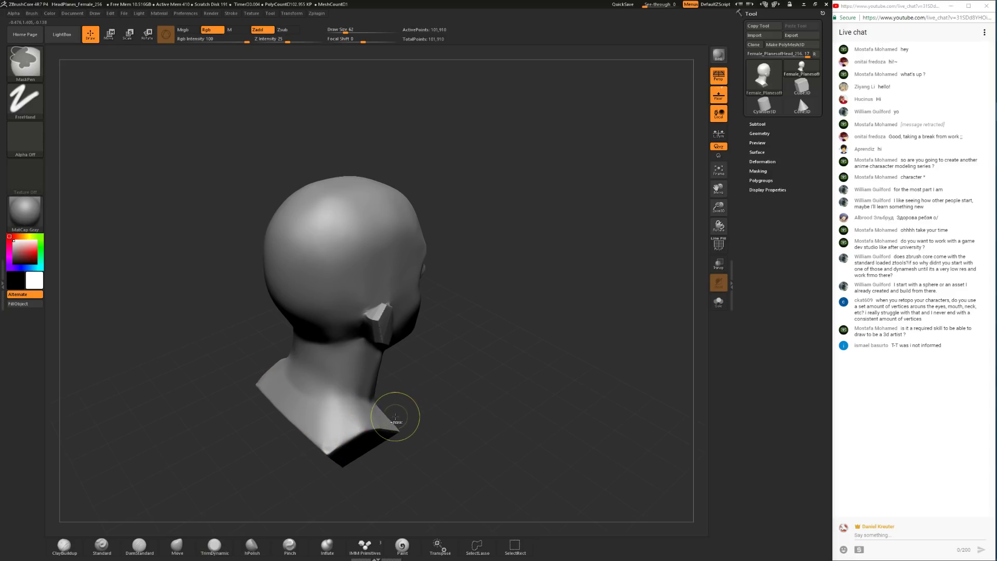
pyautogui.keyDown('shift'); pyautogui.moveTo(338, 434); pyautogui.dragTo(330, 445); pyautogui.keyUp('shift')
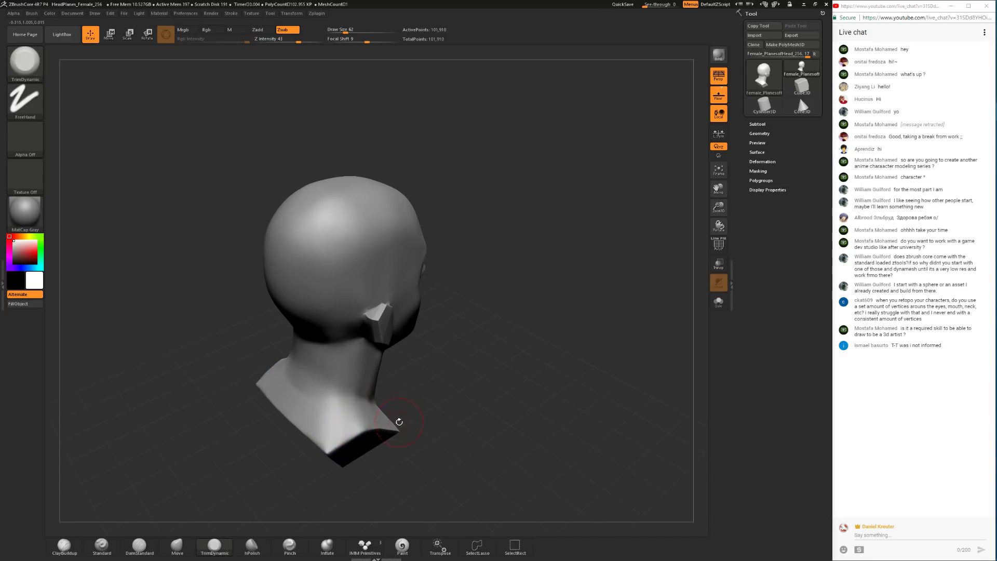
# Step: Polish the shoulder planes and the back of the neck base with hPolish at draw size 62
pyautogui.moveTo(427, 349)
pyautogui.mouseDown()
pyautogui.moveTo(334, 473)
pyautogui.moveTo(396, 409)
pyautogui.moveTo(322, 413)
pyautogui.mouseUp()
pyautogui.click(252, 546)
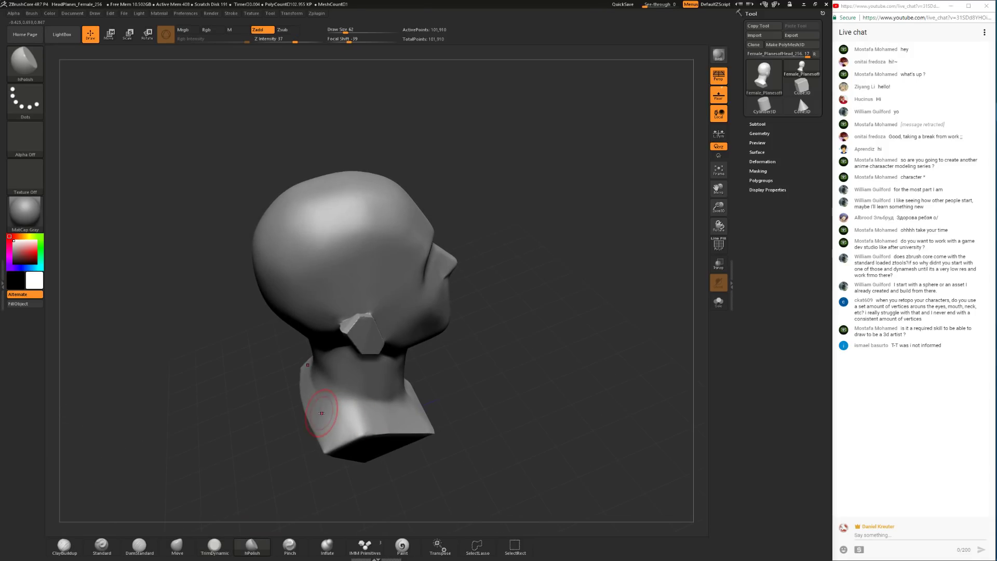
pyautogui.moveTo(273, 445); pyautogui.dragTo(325, 410)
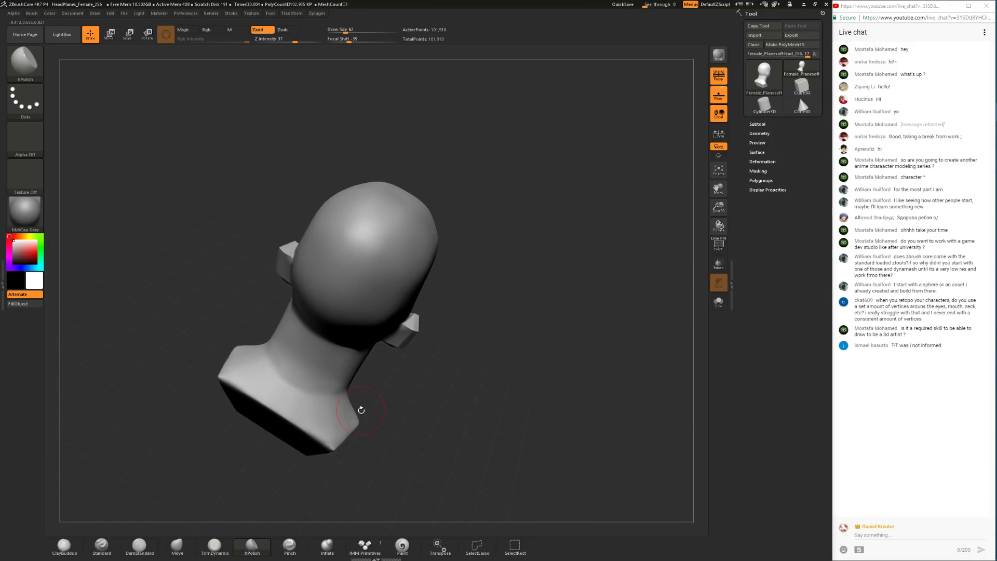
pyautogui.moveTo(387, 407); pyautogui.dragTo(330, 407)
pyautogui.moveTo(268, 408); pyautogui.dragTo(307, 389)
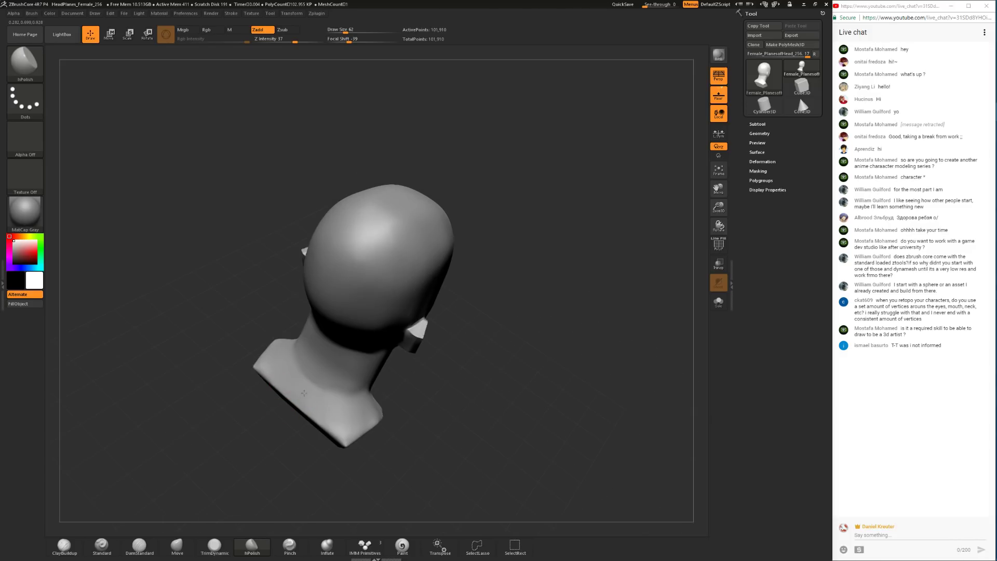
pyautogui.moveTo(410, 387); pyautogui.dragTo(378, 375)
pyautogui.moveTo(281, 378); pyautogui.dragTo(317, 353)
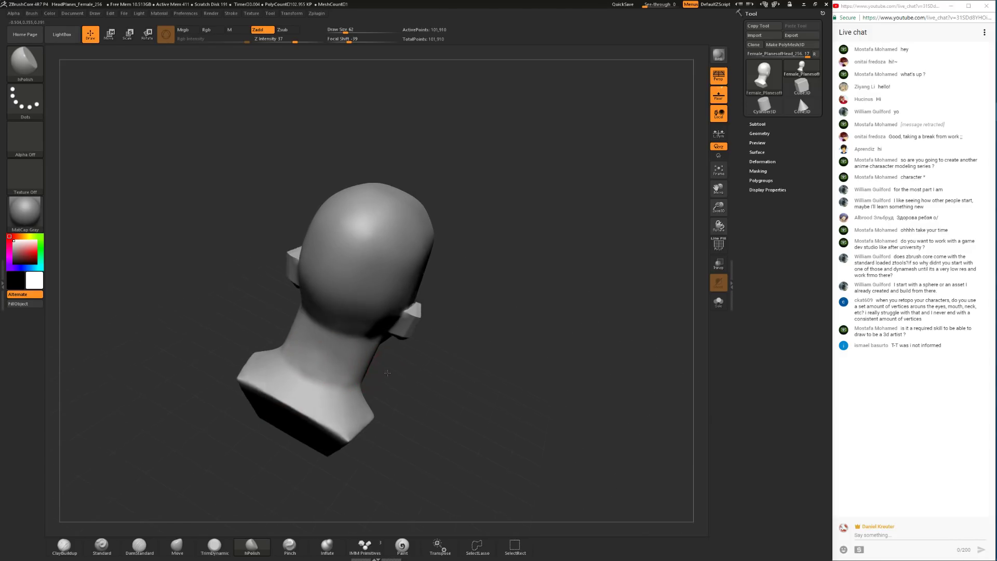
pyautogui.moveTo(389, 374); pyautogui.dragTo(332, 361)
pyautogui.moveTo(262, 354)
pyautogui.keyDown('alt'); pyautogui.mouseDown()
pyautogui.moveTo(272, 365)
pyautogui.moveTo(332, 359)
pyautogui.moveTo(344, 386)
pyautogui.moveTo(361, 369)
pyautogui.mouseUp(); pyautogui.keyUp('alt')
# Step: Smooth the back and side of the neck at draw size 49
pyautogui.press('space')
pyautogui.press('space')
pyautogui.click(366, 359)
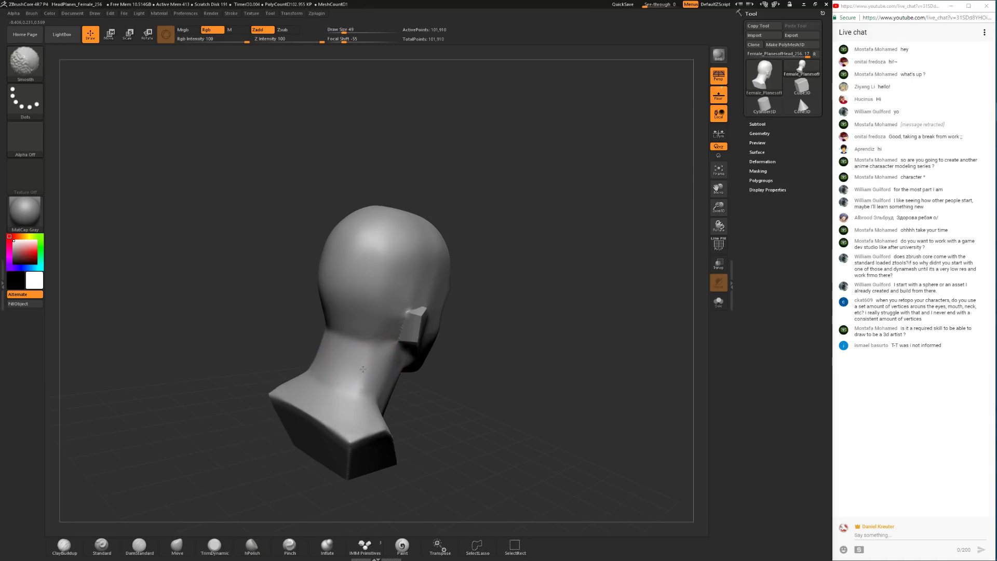
pyautogui.moveTo(452, 373)
pyautogui.mouseDown()
pyautogui.moveTo(417, 358)
pyautogui.moveTo(366, 356)
pyautogui.mouseUp()
# Step: Even out the side of the neck below the ear with TrimDynamic at draw size 83
pyautogui.moveTo(507, 403)
pyautogui.mouseDown()
pyautogui.moveTo(441, 359)
pyautogui.moveTo(420, 358)
pyautogui.moveTo(449, 366)
pyautogui.moveTo(426, 351)
pyautogui.mouseUp()
pyautogui.click(221, 546)
pyautogui.press('space')
pyautogui.click(415, 343)
pyautogui.moveTo(365, 340); pyautogui.dragTo(345, 370)
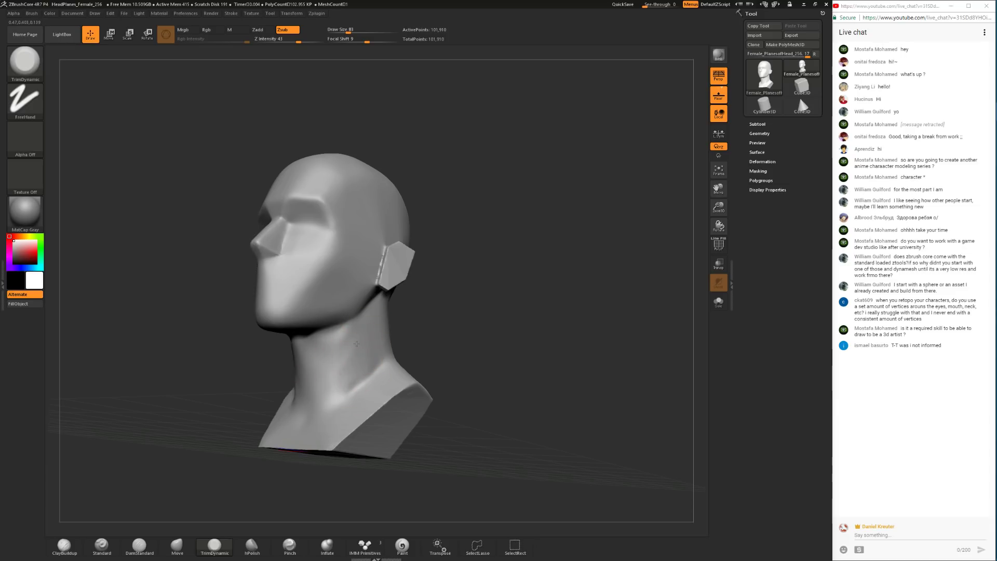
# Step: Refine the transition from neck to shoulder with TrimDynamic at draw size 39, and smooth it
pyautogui.press('space')
pyautogui.click(472, 287)
pyautogui.moveTo(472, 288); pyautogui.dragTo(519, 283)
pyautogui.press('shift')
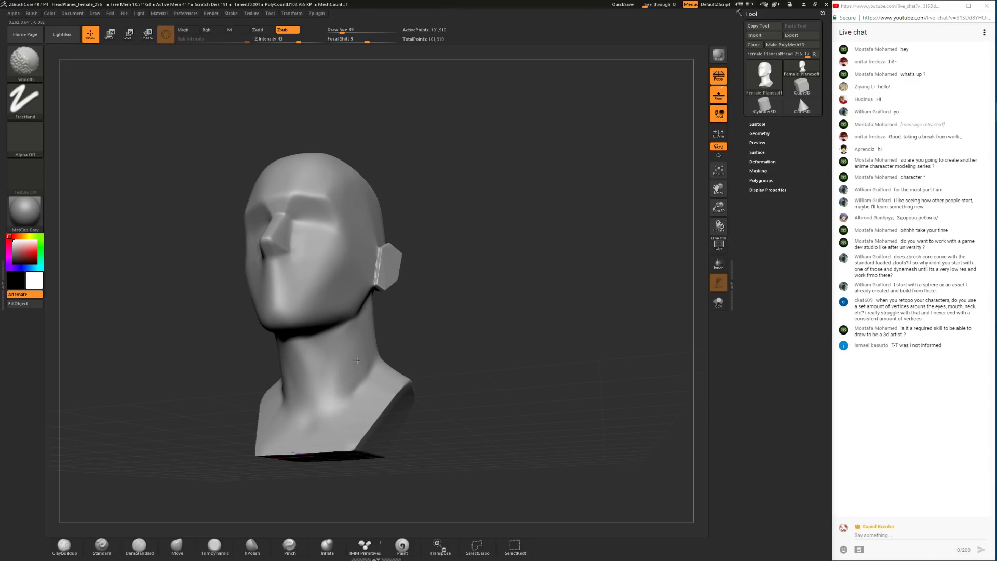
pyautogui.moveTo(441, 337)
pyautogui.mouseDown()
pyautogui.moveTo(524, 332)
pyautogui.moveTo(428, 369)
pyautogui.mouseUp()
# Step: Build up the base of the neck with ClayBuildup, and smooth it into the front of the shoulder
pyautogui.click(68, 546)
pyautogui.press('shift')
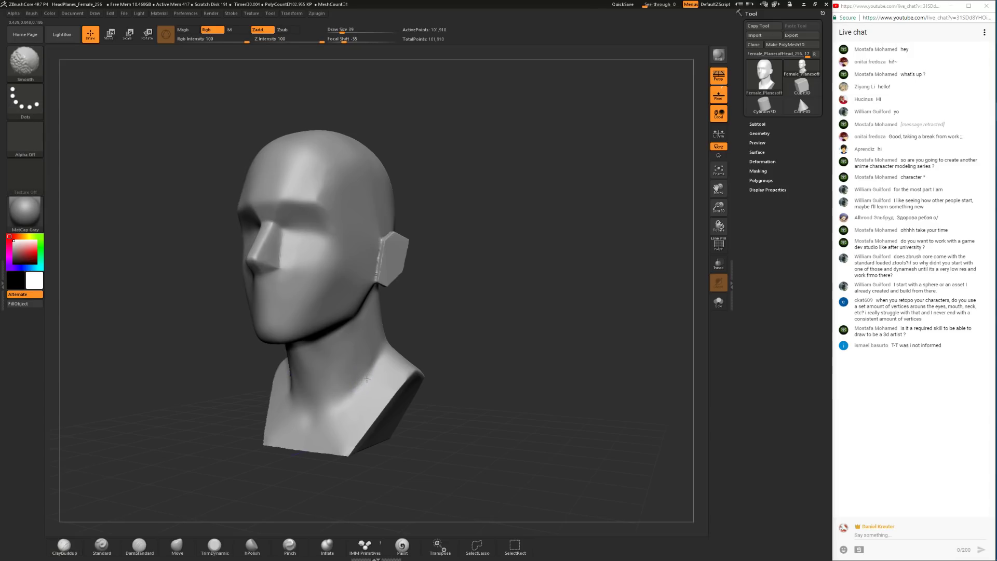
pyautogui.moveTo(410, 441)
pyautogui.mouseDown()
pyautogui.moveTo(486, 442)
pyautogui.moveTo(470, 410)
pyautogui.mouseUp()
pyautogui.press('shift')
pyautogui.moveTo(358, 414)
pyautogui.keyDown('shift'); pyautogui.mouseDown()
pyautogui.moveTo(352, 439)
pyautogui.moveTo(305, 451)
pyautogui.moveTo(264, 449)
pyautogui.moveTo(260, 439)
pyautogui.moveTo(325, 457)
pyautogui.moveTo(376, 436)
pyautogui.moveTo(405, 366)
pyautogui.mouseUp(); pyautogui.keyUp('shift')
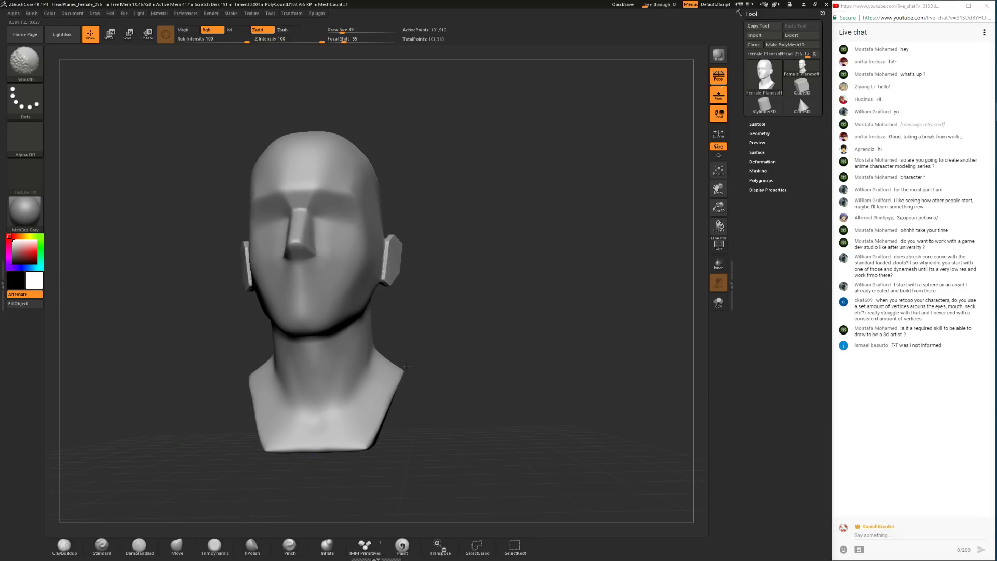
pyautogui.keyDown('shift'); pyautogui.moveTo(386, 403); pyautogui.dragTo(377, 427); pyautogui.keyUp('shift')
# Step: Smooth the hard edges around the sides and bottom of the bust
pyautogui.moveTo(441, 435); pyautogui.dragTo(275, 416)
pyautogui.moveTo(425, 386)
pyautogui.keyDown('shift'); pyautogui.mouseDown()
pyautogui.moveTo(470, 398)
pyautogui.moveTo(463, 359)
pyautogui.mouseUp(); pyautogui.keyUp('shift')
pyautogui.moveTo(540, 402)
pyautogui.keyDown('alt'); pyautogui.mouseDown()
pyautogui.moveTo(538, 370)
pyautogui.moveTo(519, 343)
pyautogui.mouseUp(); pyautogui.keyUp('alt')
pyautogui.keyDown('shift'); pyautogui.moveTo(450, 434); pyautogui.dragTo(451, 425); pyautogui.keyUp('shift')
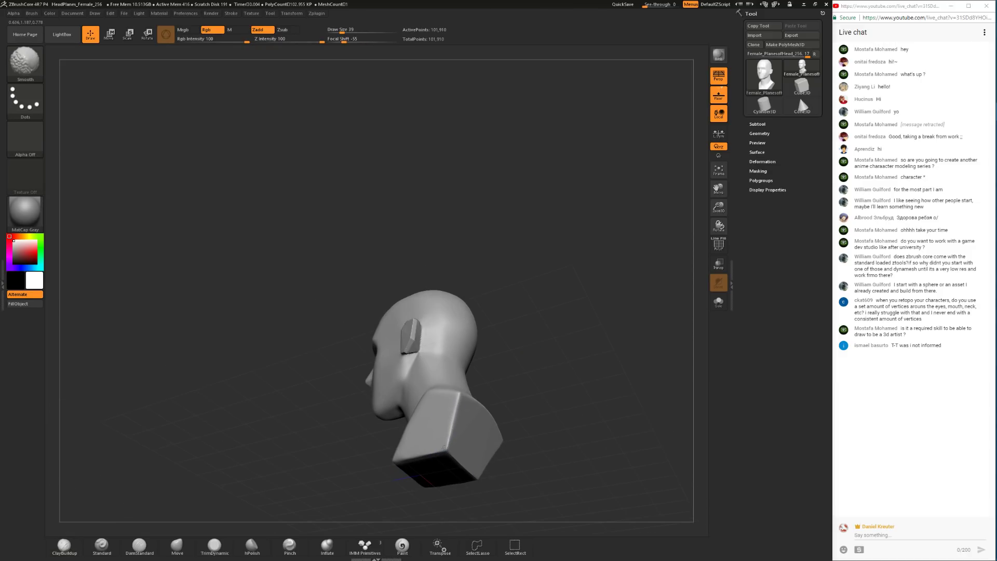
pyautogui.moveTo(528, 358)
pyautogui.mouseDown()
pyautogui.moveTo(539, 398)
pyautogui.moveTo(505, 401)
pyautogui.mouseUp()
pyautogui.moveTo(500, 402); pyautogui.dragTo(500, 395)
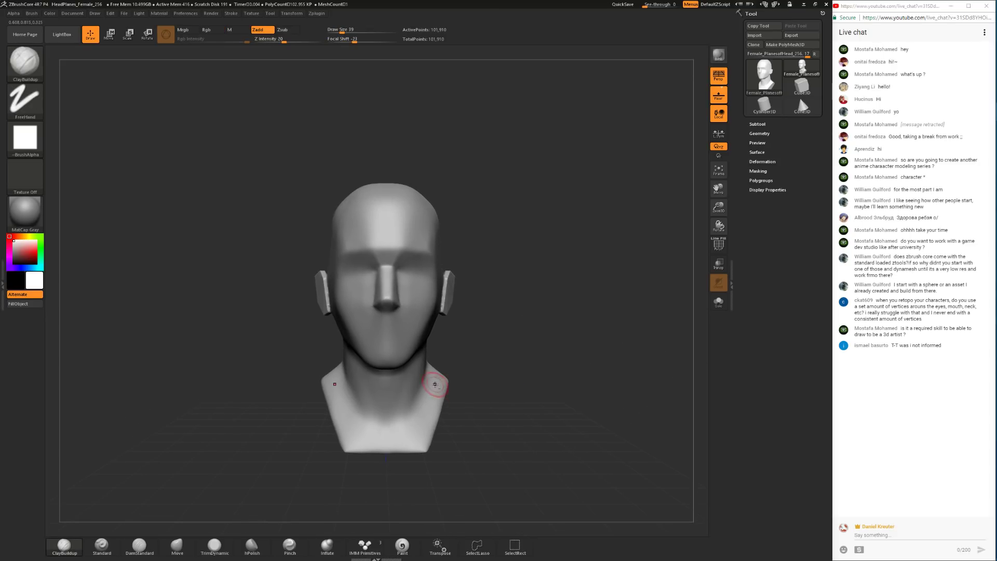
# Step: Adjust the neck and shoulder silhouette with the Move brush at draw size 128
pyautogui.click(177, 546)
pyautogui.press('space')
pyautogui.moveTo(459, 339); pyautogui.dragTo(470, 340)
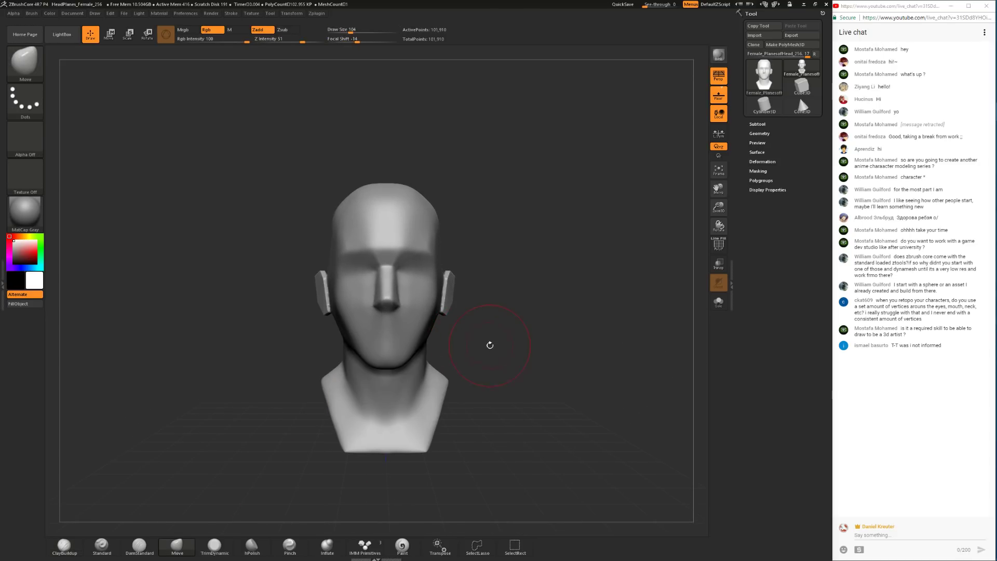
pyautogui.press('space')
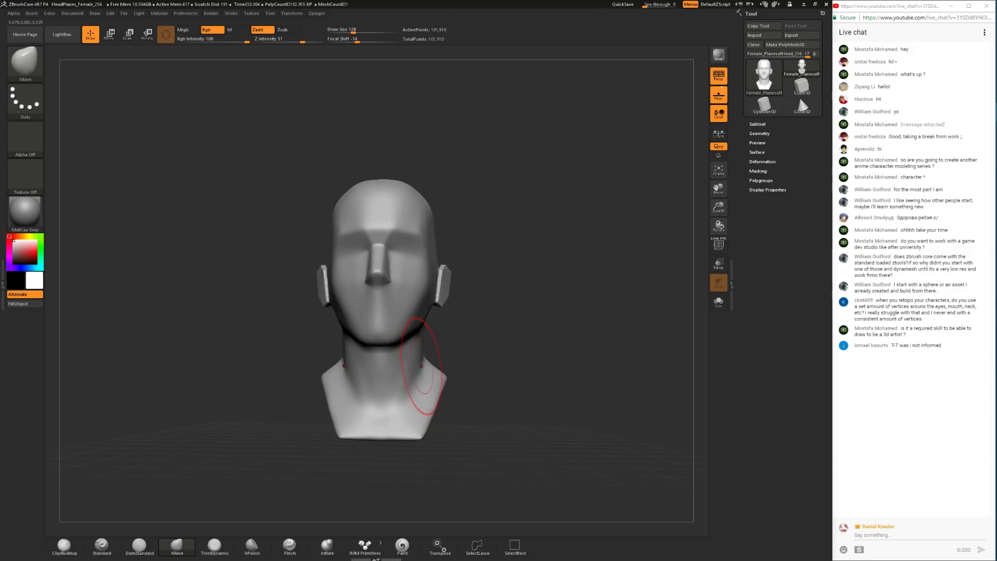
# Step: Build up the front of the neck with ClayBuildup at draw size 68
pyautogui.click(64, 546)
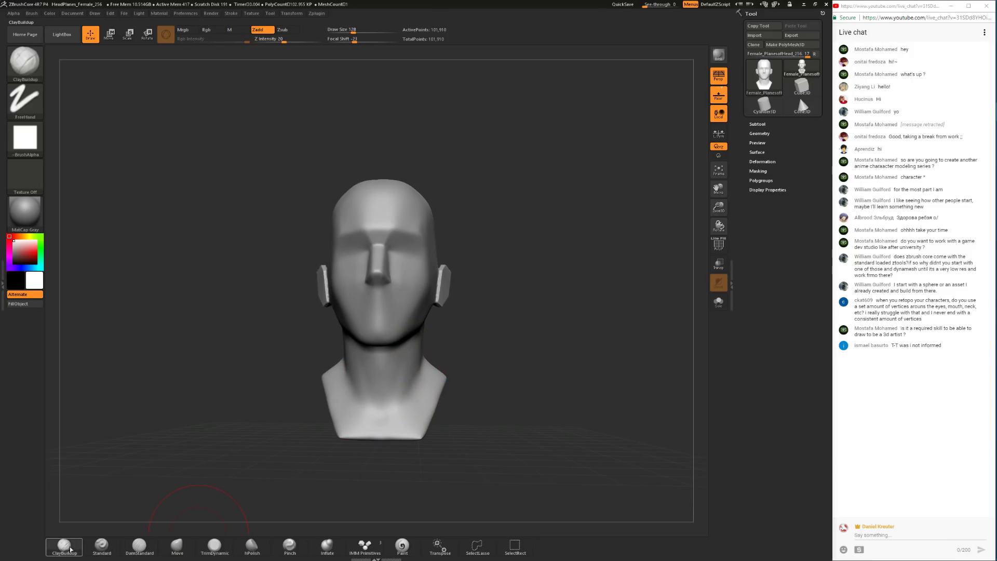
pyautogui.press('space')
pyautogui.moveTo(502, 323)
pyautogui.mouseDown()
pyautogui.moveTo(460, 311)
pyautogui.moveTo(384, 358)
pyautogui.mouseUp()
# Step: Even out the front and side planes of the neck below the jaw with TrimDynamic at draw size 68
pyautogui.click(211, 546)
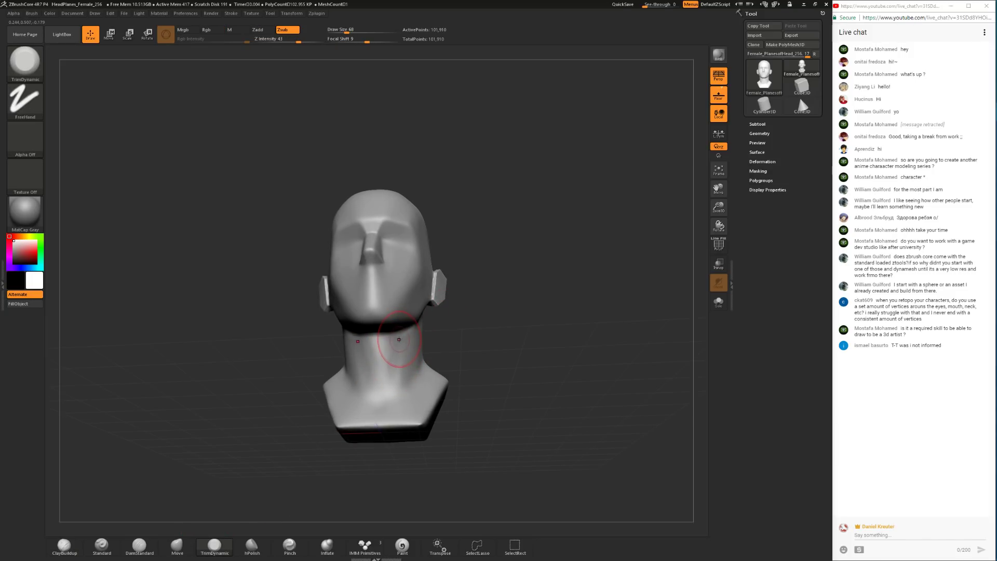
pyautogui.moveTo(477, 315); pyautogui.dragTo(395, 353)
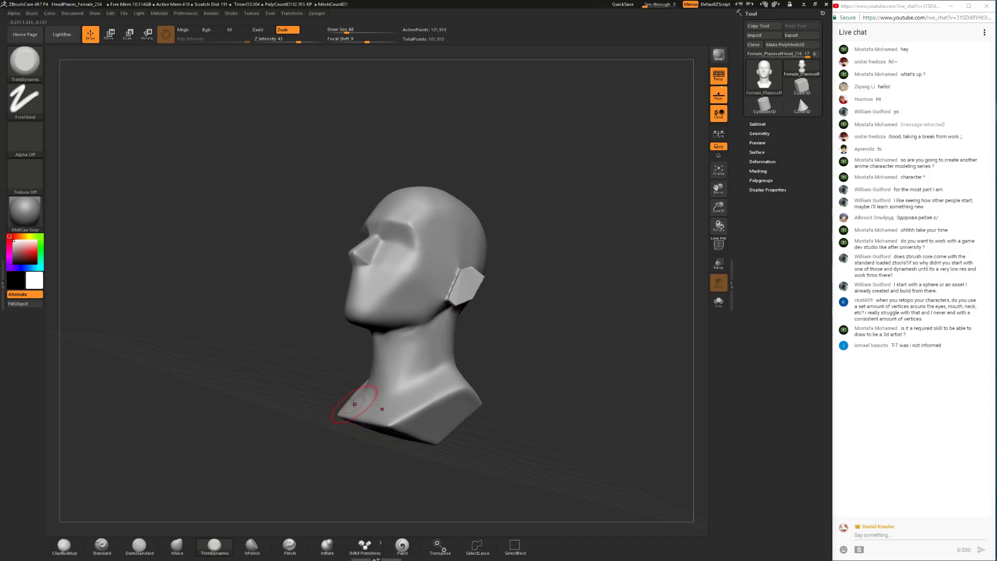
pyautogui.moveTo(301, 365); pyautogui.dragTo(384, 358)
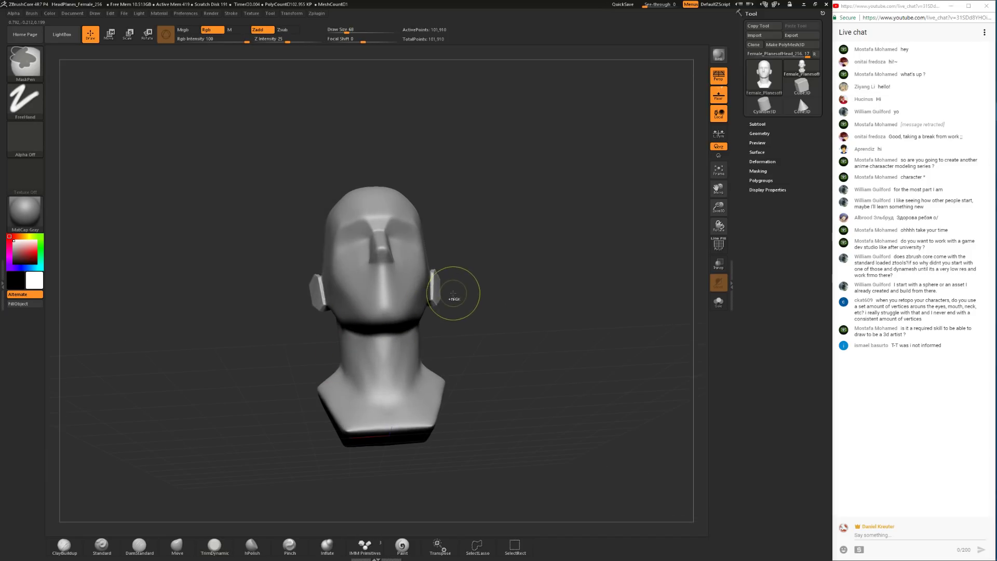
pyautogui.moveTo(529, 318)
pyautogui.mouseDown()
pyautogui.moveTo(458, 322)
pyautogui.moveTo(393, 355)
pyautogui.moveTo(438, 333)
pyautogui.mouseUp()
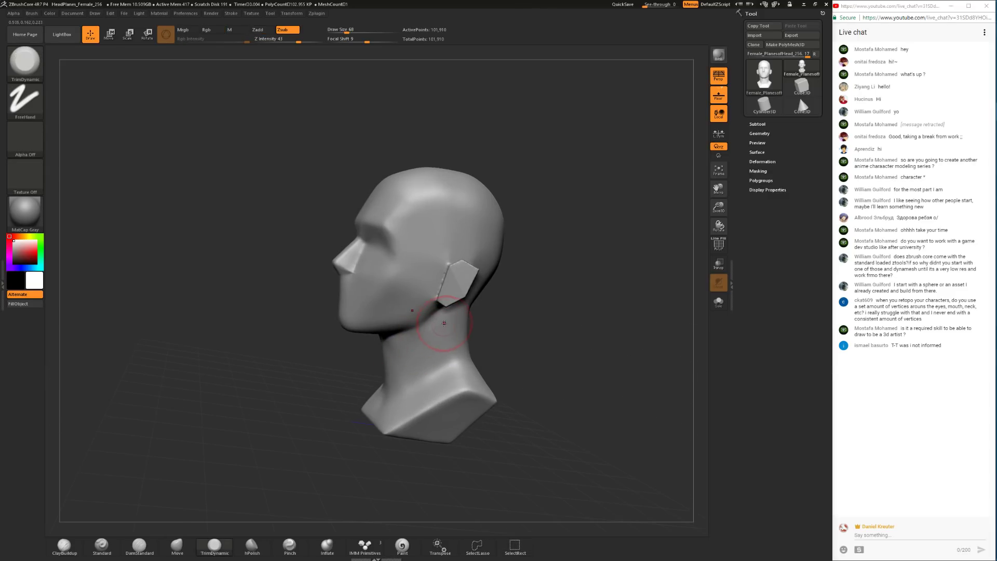
# Step: Polish the front of the neck and upper chest with hPolish, reducing the draw size to 51
pyautogui.click(252, 545)
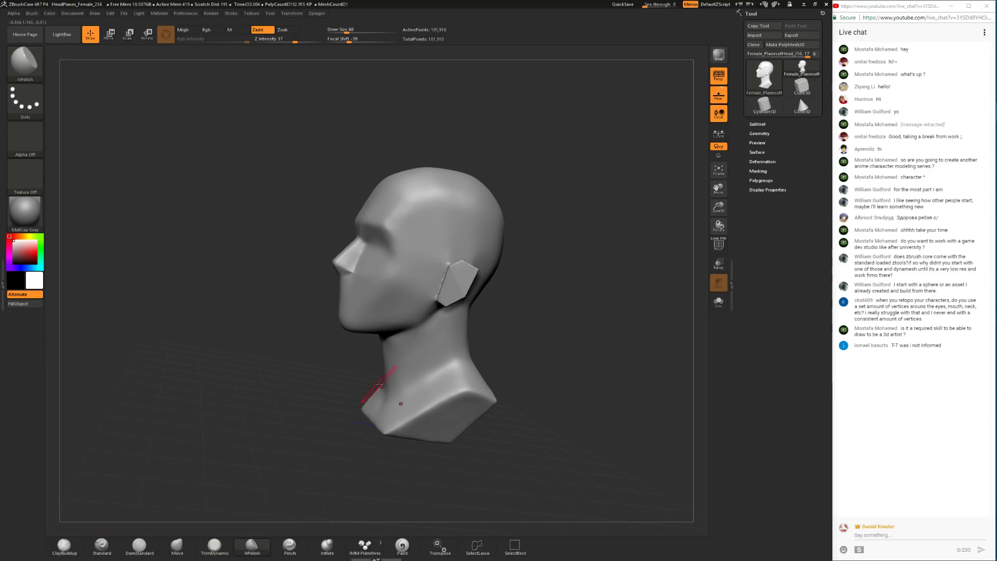
pyautogui.press('space')
pyautogui.moveTo(476, 309); pyautogui.dragTo(473, 309)
pyautogui.moveTo(488, 338); pyautogui.dragTo(499, 384)
# Step: Select the ClayBuildup brush and open the DynaMesh settings for the head's geometry
pyautogui.click(64, 545)
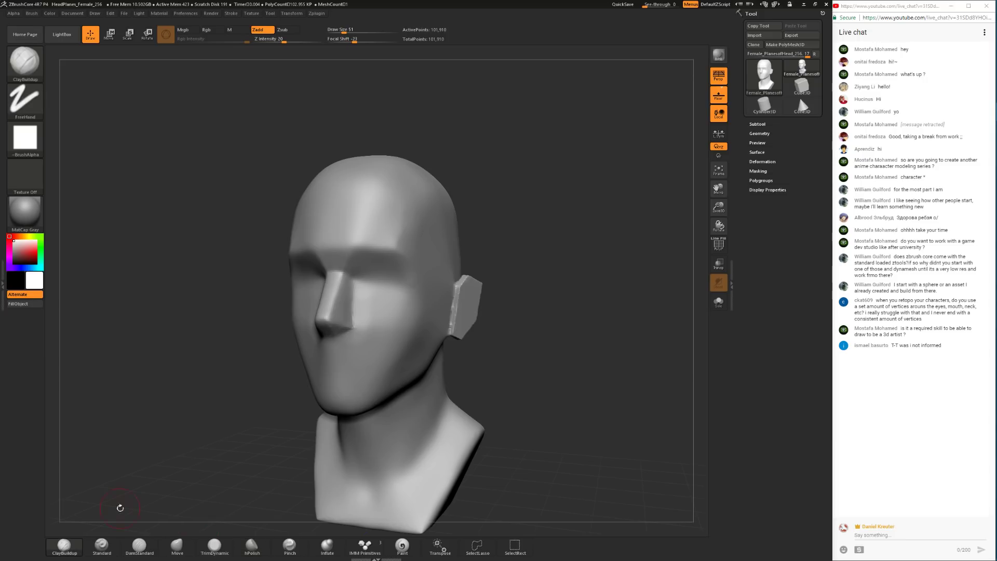
pyautogui.keyDown('alt'); pyautogui.moveTo(539, 267); pyautogui.dragTo(563, 277); pyautogui.keyUp('alt')
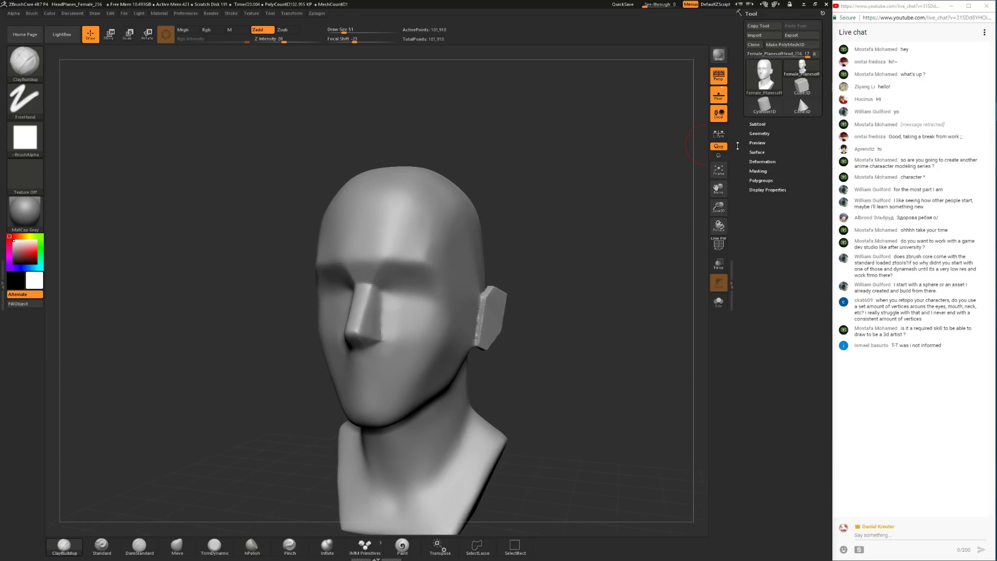
pyautogui.click(764, 125)
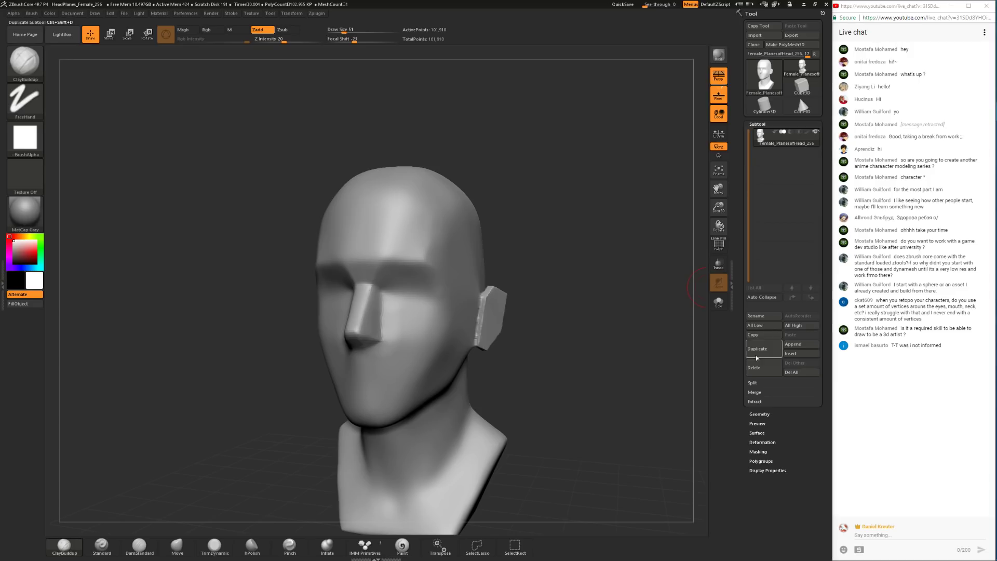
pyautogui.click(757, 413)
pyautogui.moveTo(749, 408); pyautogui.dragTo(737, 360)
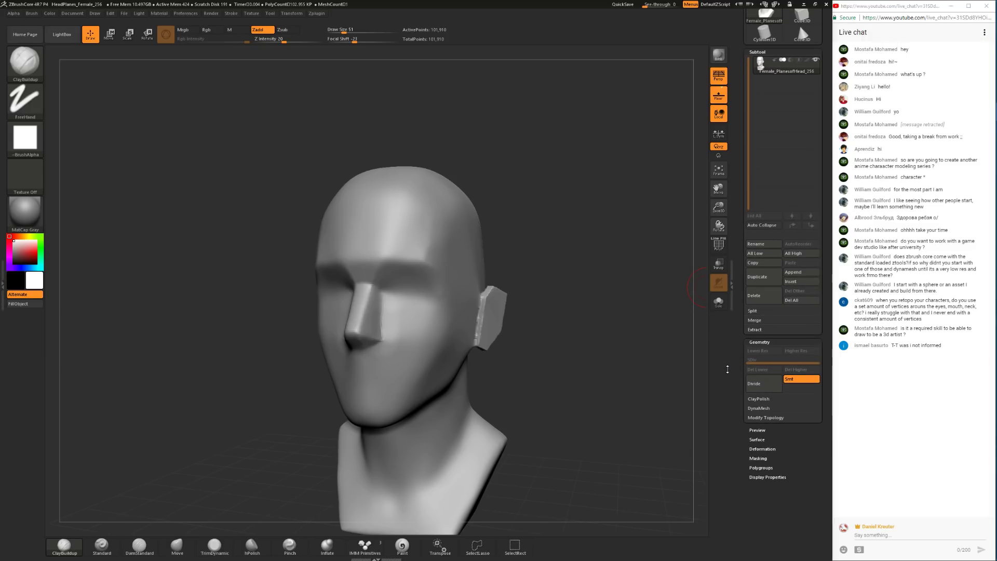
pyautogui.click(759, 408)
pyautogui.moveTo(742, 393); pyautogui.dragTo(728, 371)
# Step: Try to remesh the head with DynaMesh at resolution 64, and undo the remesh
pyautogui.click(750, 413)
pyautogui.write('64')
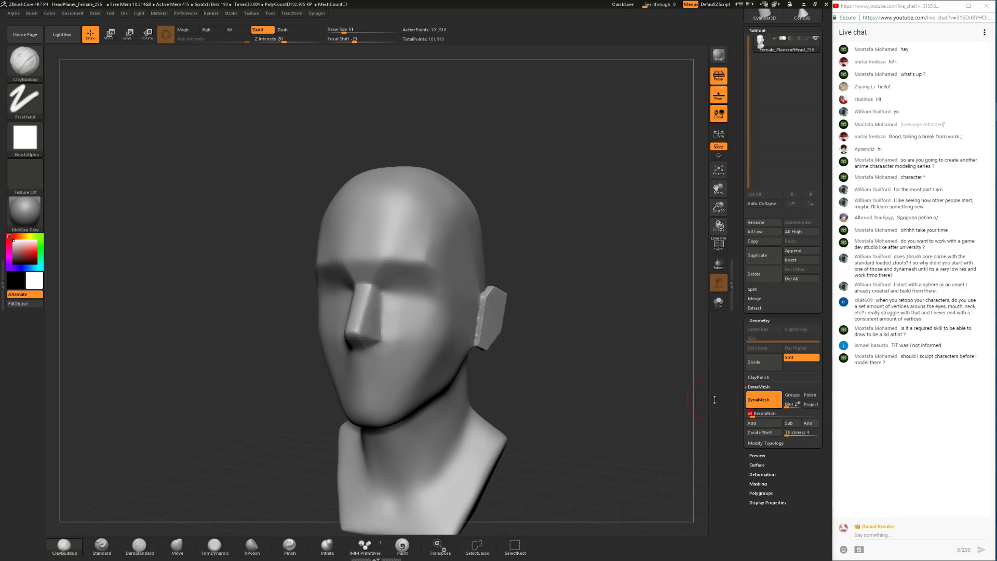
pyautogui.click(757, 405)
pyautogui.click(757, 405)
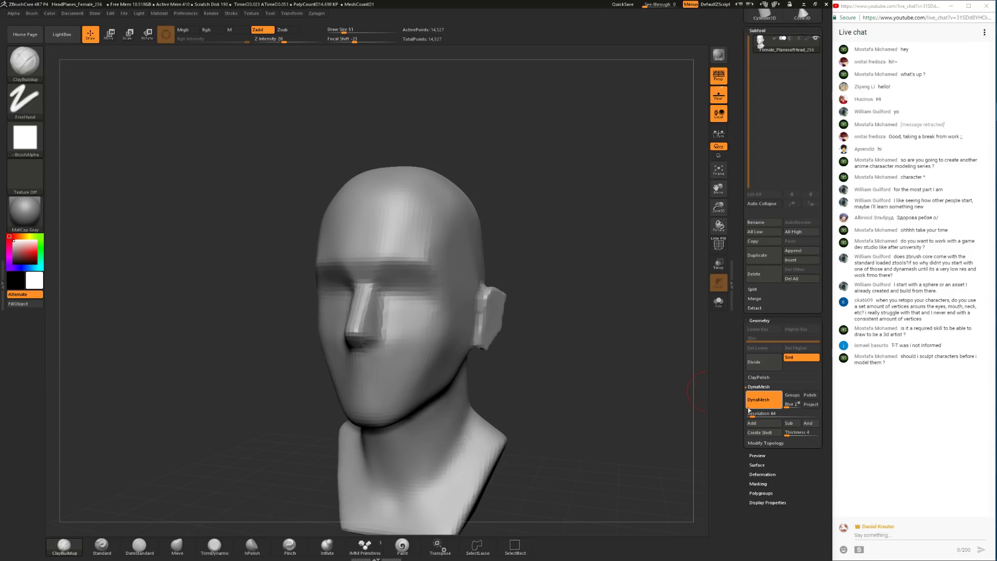
pyautogui.hotkey('ctrl', 'z')
# Step: Set the DynaMesh resolution to 280 and remesh the head
pyautogui.moveTo(753, 416); pyautogui.dragTo(761, 414)
pyautogui.click(761, 405)
pyautogui.click(767, 415)
pyautogui.press('Return')
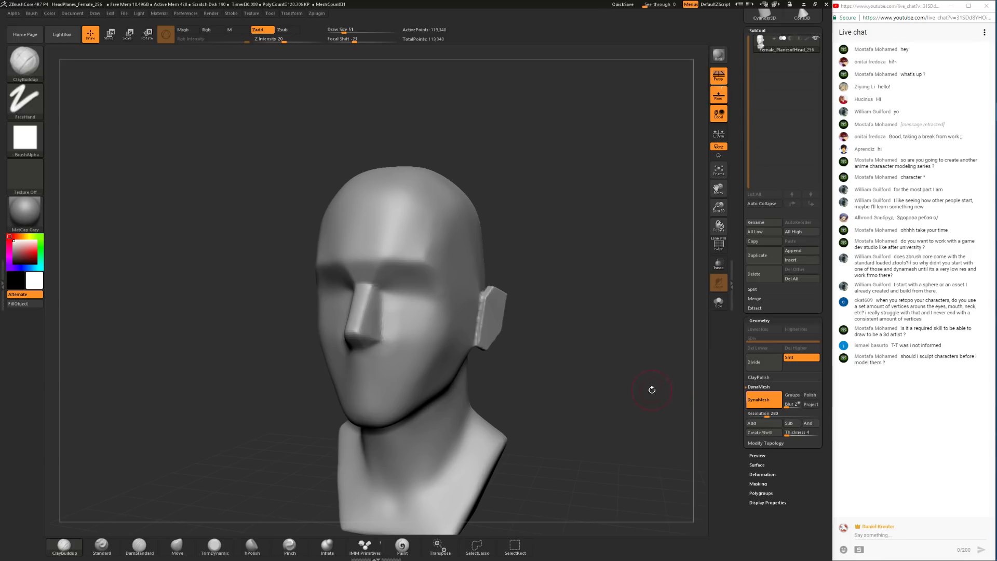
# Step: Smooth the cheek planes beside the nose with the Smooth brush
pyautogui.keyDown('shift'); pyautogui.moveTo(594, 329); pyautogui.dragTo(608, 341); pyautogui.keyUp('shift')
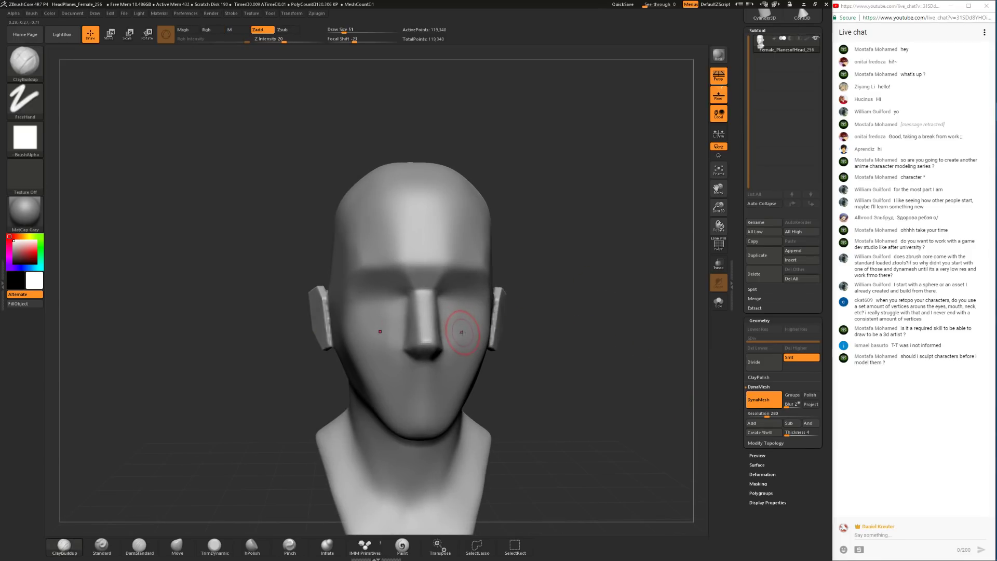
pyautogui.moveTo(583, 367); pyautogui.dragTo(481, 401)
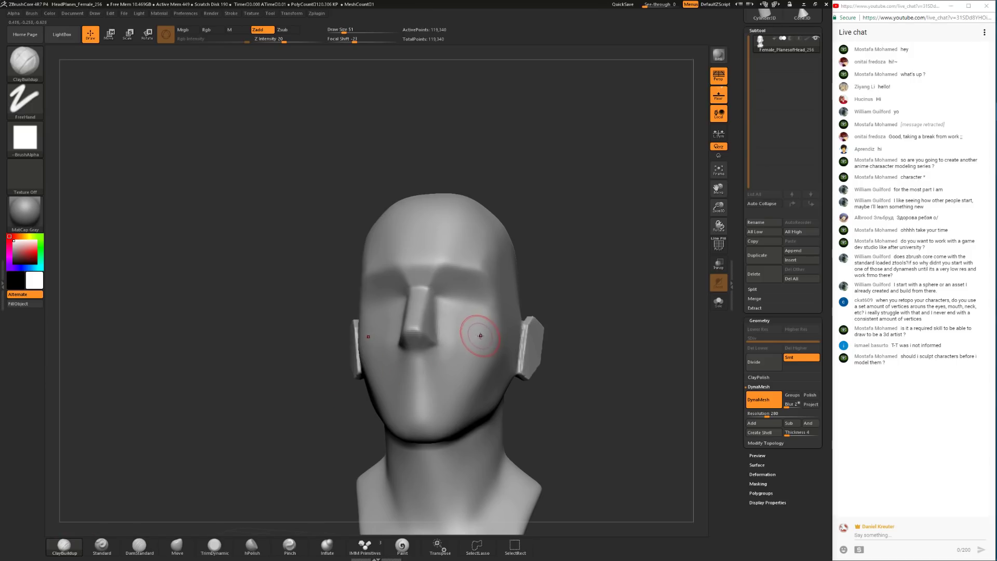
pyautogui.press('shift')
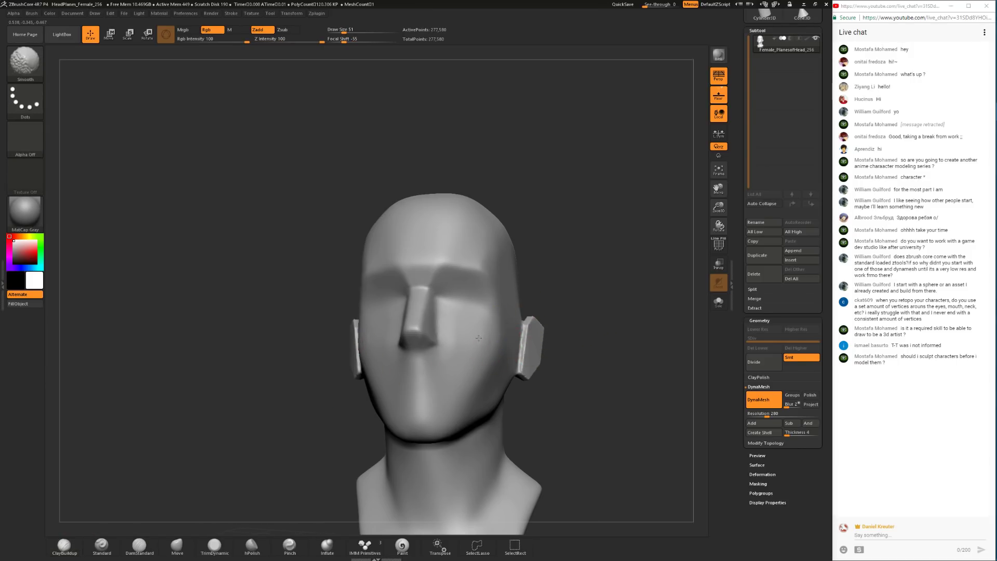
pyautogui.moveTo(582, 358); pyautogui.dragTo(458, 358)
# Step: Reshape the chin and cheeks with the Move brush, reducing the draw size from 192 to 74
pyautogui.click(178, 546)
pyautogui.moveTo(222, 445)
pyautogui.keyDown('alt'); pyautogui.mouseDown()
pyautogui.moveTo(189, 416)
pyautogui.moveTo(285, 389)
pyautogui.mouseUp(); pyautogui.keyUp('alt')
pyautogui.press('space')
pyautogui.moveTo(453, 304); pyautogui.dragTo(457, 304)
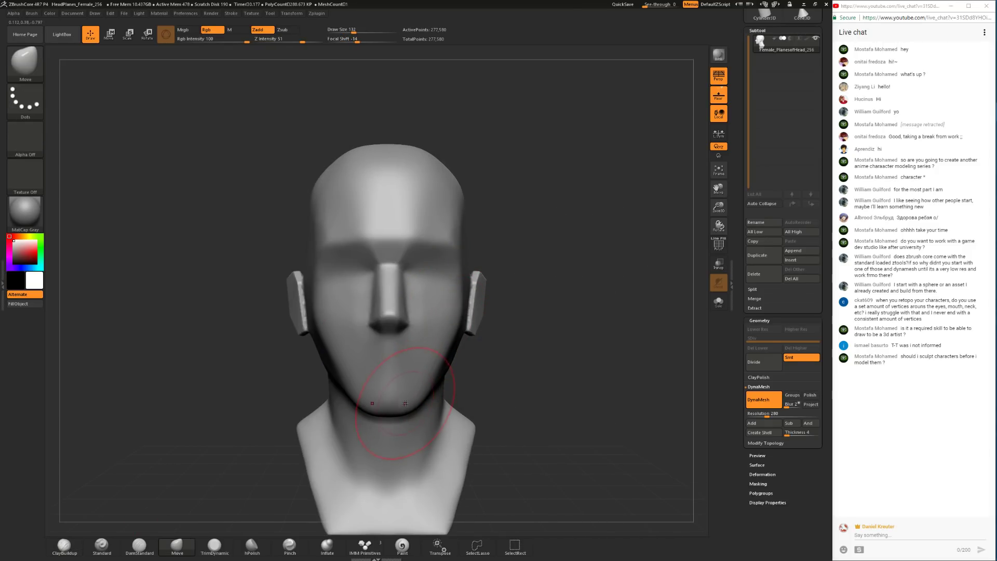
pyautogui.press('space')
pyautogui.moveTo(425, 334); pyautogui.dragTo(415, 335)
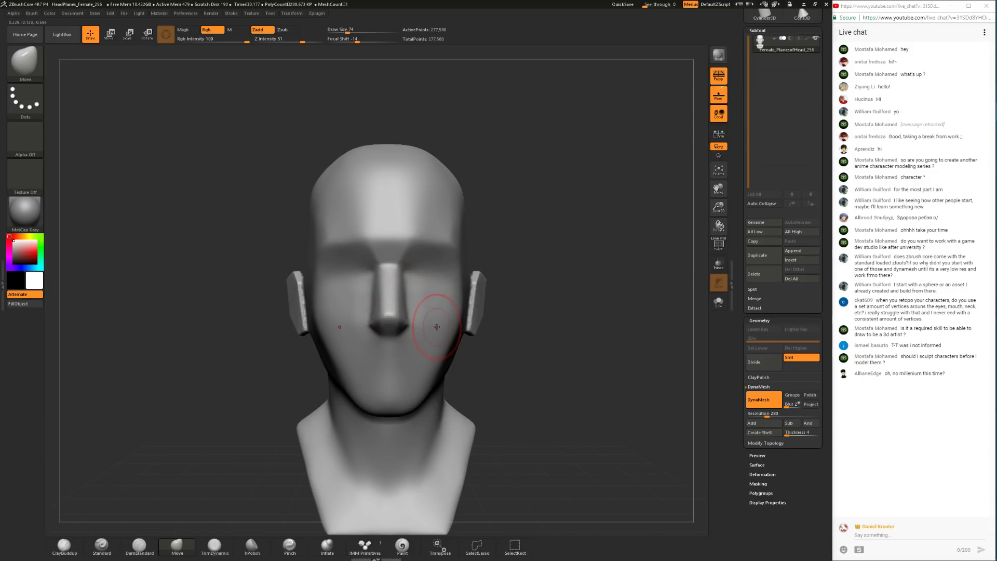
pyautogui.press('space')
pyautogui.moveTo(417, 322); pyautogui.dragTo(418, 323)
# Step: Adjust the jaw and lower face in profile and front view with the Move brush at draw size 128
pyautogui.moveTo(524, 358)
pyautogui.mouseDown()
pyautogui.moveTo(441, 357)
pyautogui.moveTo(453, 337)
pyautogui.moveTo(509, 302)
pyautogui.moveTo(384, 325)
pyautogui.mouseUp()
pyautogui.moveTo(477, 309)
pyautogui.mouseDown()
pyautogui.moveTo(382, 408)
pyautogui.moveTo(421, 483)
pyautogui.moveTo(393, 470)
pyautogui.moveTo(480, 312)
pyautogui.moveTo(493, 243)
pyautogui.moveTo(503, 256)
pyautogui.moveTo(514, 236)
pyautogui.moveTo(568, 207)
pyautogui.moveTo(581, 228)
pyautogui.moveTo(618, 224)
pyautogui.mouseUp()
pyautogui.press('space')
pyautogui.moveTo(396, 325); pyautogui.dragTo(412, 325)
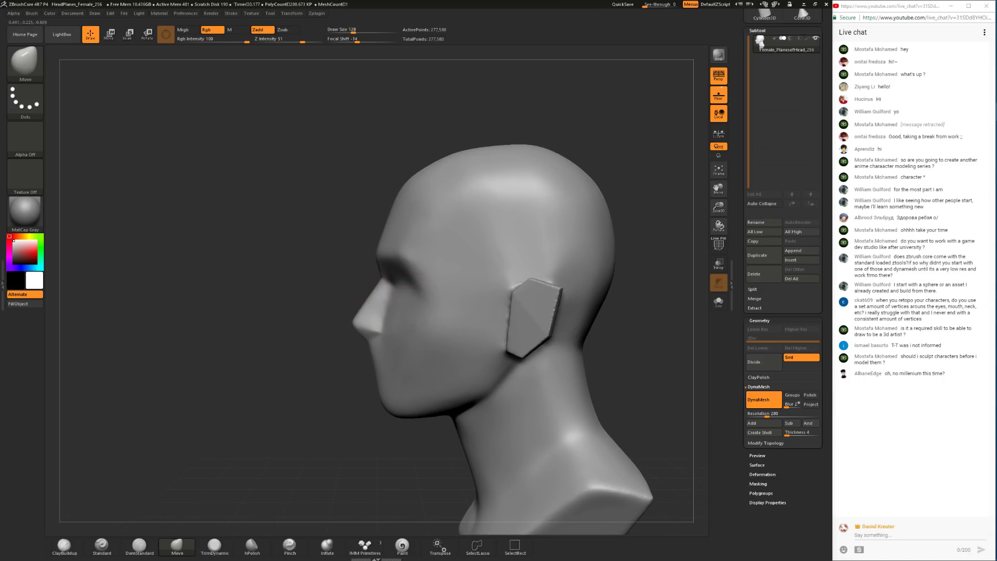
pyautogui.moveTo(302, 409); pyautogui.dragTo(350, 414)
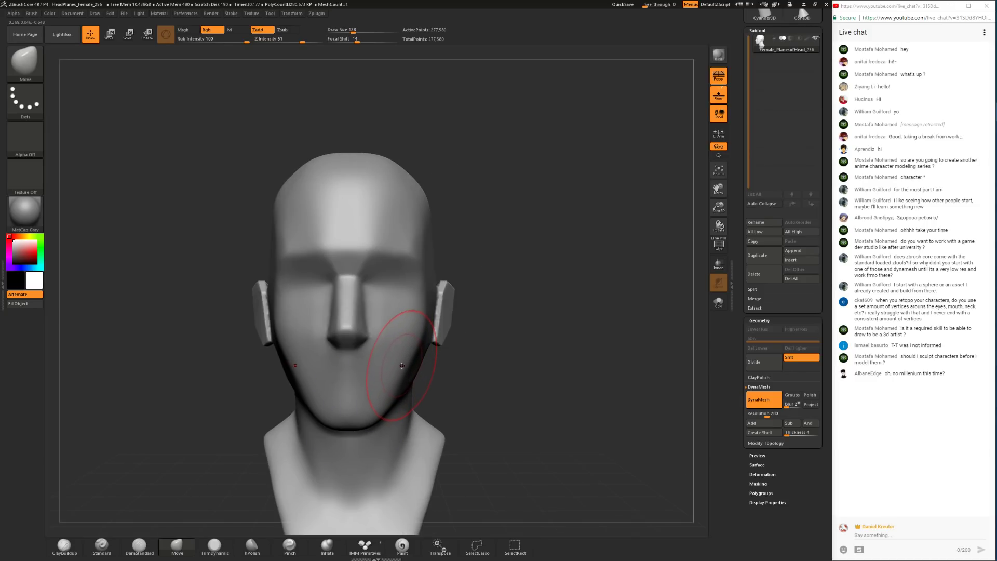
pyautogui.keyDown('alt'); pyautogui.moveTo(475, 401); pyautogui.dragTo(429, 366); pyautogui.keyUp('alt')
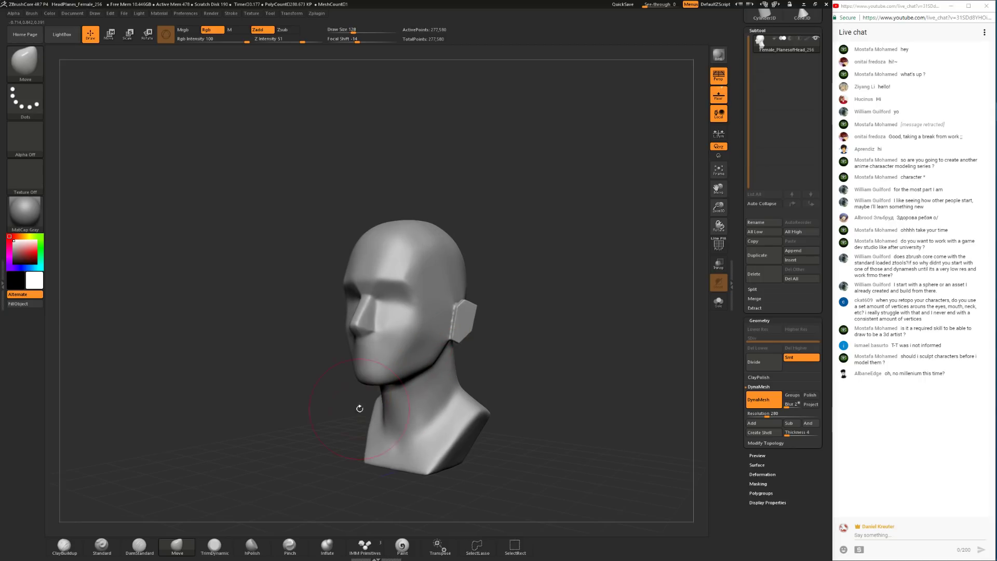
pyautogui.keyDown('shift'); pyautogui.moveTo(192, 454); pyautogui.dragTo(460, 319); pyautogui.keyUp('shift')
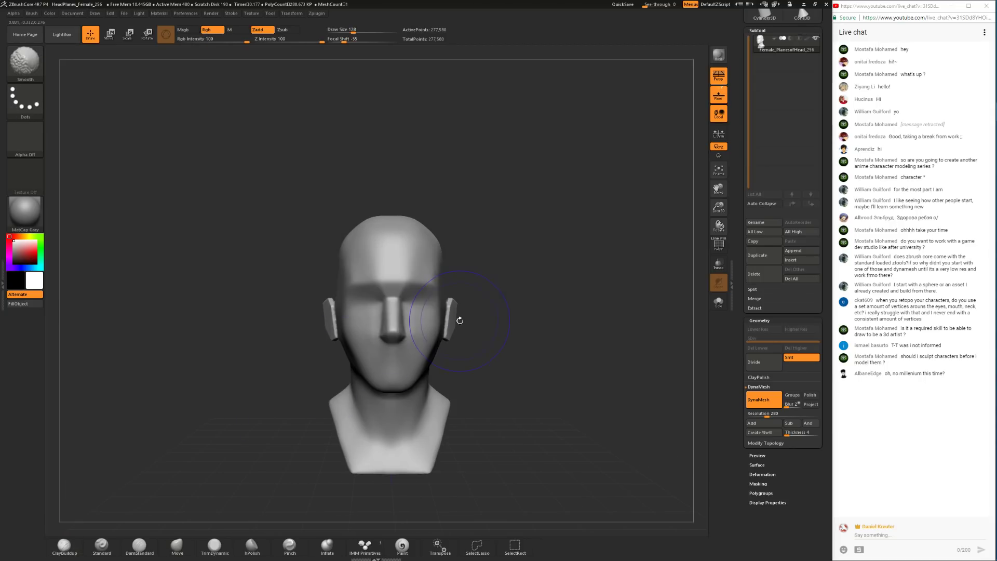
# Step: Reduce the draw size and build up the area between the mouth and chin with the ClayBuildup brush
pyautogui.press('space')
pyautogui.moveTo(452, 356); pyautogui.dragTo(387, 367)
pyautogui.press('space')
pyautogui.moveTo(301, 416); pyautogui.dragTo(329, 415)
pyautogui.press('space')
pyautogui.moveTo(364, 383); pyautogui.dragTo(362, 384)
pyautogui.moveTo(306, 413); pyautogui.dragTo(370, 386)
pyautogui.press('space')
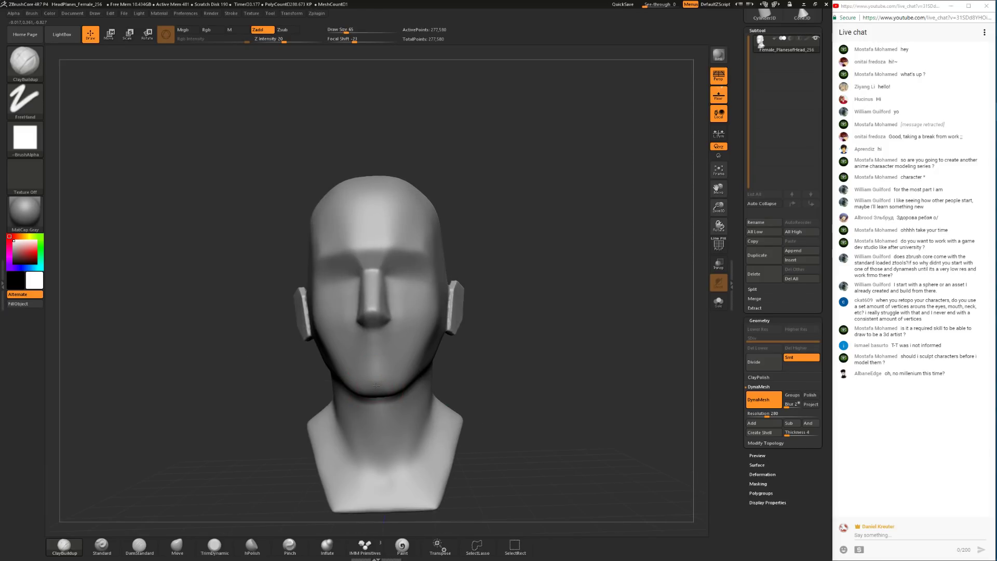
pyautogui.moveTo(495, 361)
pyautogui.mouseDown()
pyautogui.moveTo(472, 363)
pyautogui.moveTo(490, 348)
pyautogui.moveTo(375, 400)
pyautogui.moveTo(373, 413)
pyautogui.moveTo(340, 411)
pyautogui.moveTo(347, 424)
pyautogui.mouseUp()
pyautogui.moveTo(276, 399); pyautogui.dragTo(298, 382)
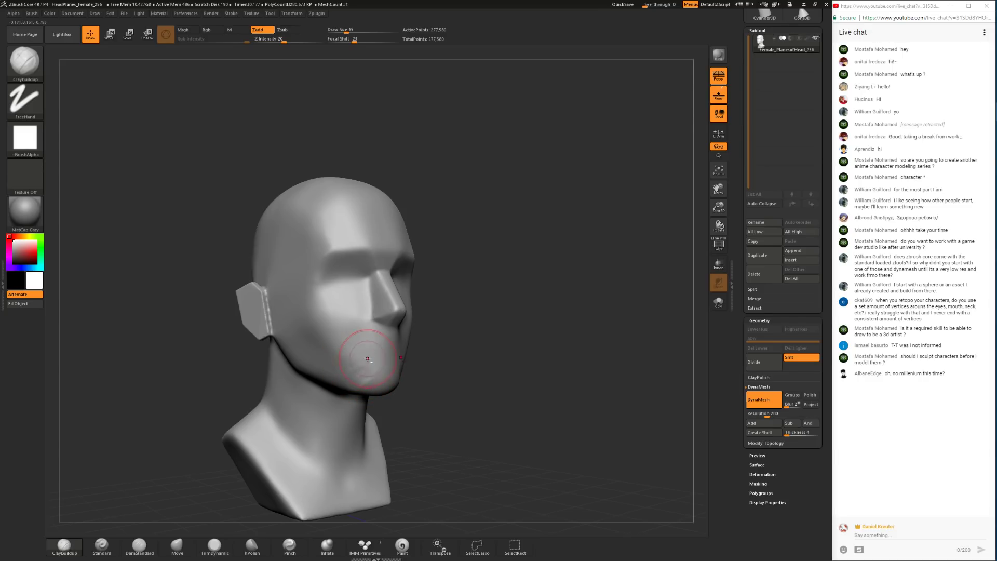
# Step: Set the draw size to 116 and smooth the clay strokes beside the mouth
pyautogui.moveTo(458, 354); pyautogui.dragTo(390, 372)
pyautogui.press('space')
pyautogui.moveTo(388, 393); pyautogui.dragTo(399, 393)
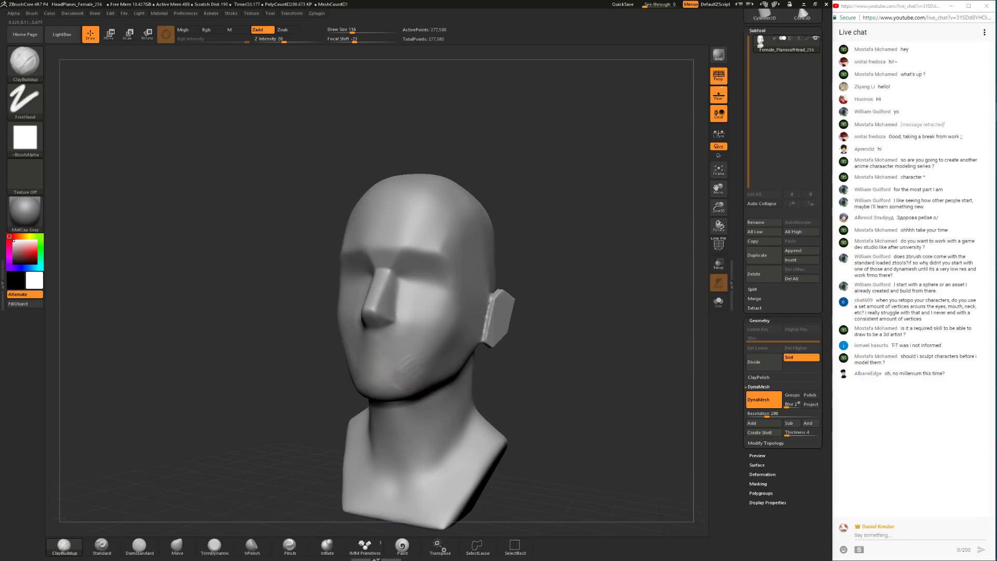
pyautogui.press('shift')
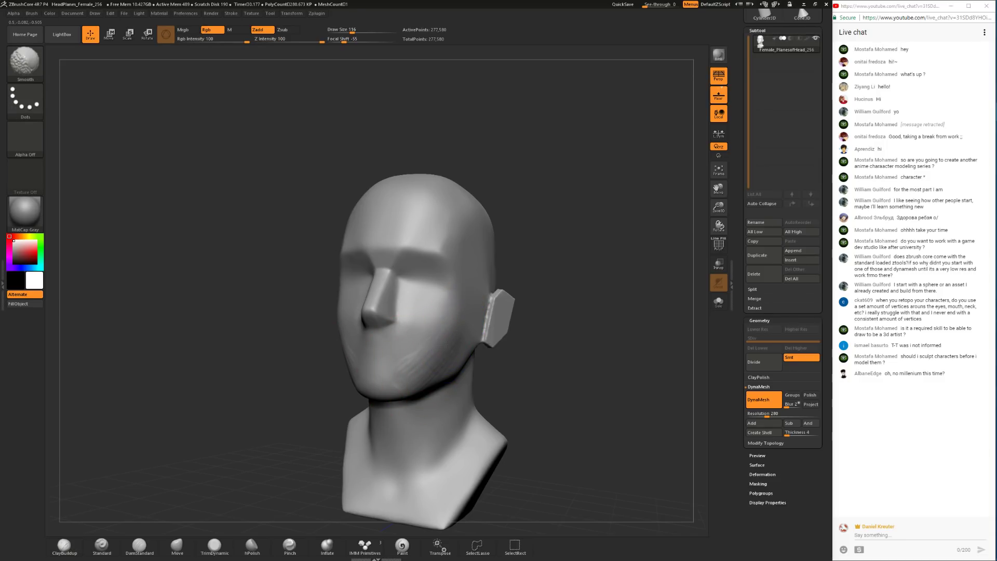
pyautogui.keyDown('shift'); pyautogui.moveTo(420, 348); pyautogui.dragTo(384, 371); pyautogui.keyUp('shift')
# Step: Add ClayBuildup strokes to the side of the chin at draw sizes 46 and 62, and smooth them
pyautogui.moveTo(323, 376)
pyautogui.mouseDown()
pyautogui.moveTo(423, 363)
pyautogui.moveTo(411, 391)
pyautogui.mouseUp()
pyautogui.press('space')
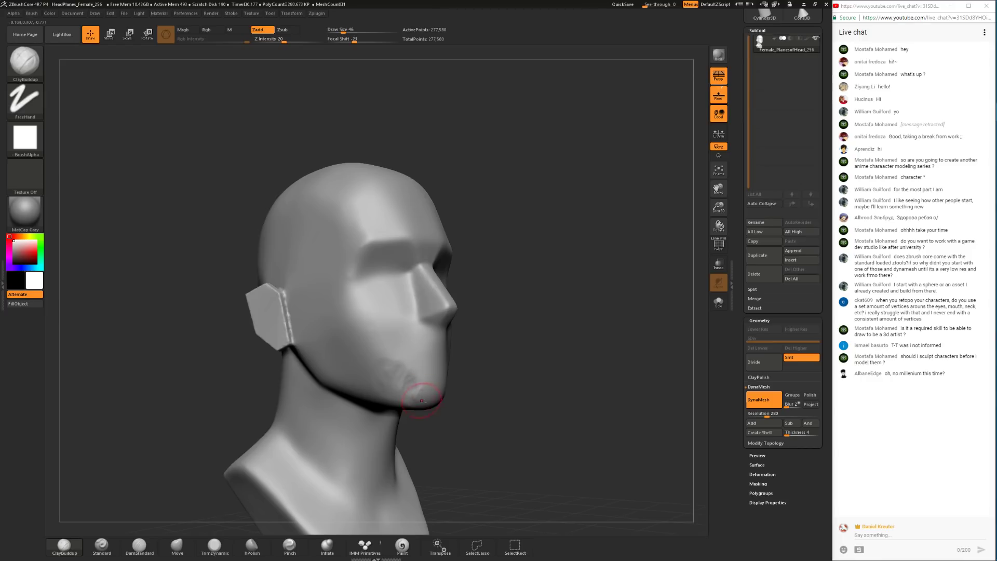
pyautogui.keyDown('shift'); pyautogui.moveTo(483, 388); pyautogui.dragTo(440, 393); pyautogui.keyUp('shift')
pyautogui.moveTo(259, 397)
pyautogui.mouseDown()
pyautogui.moveTo(301, 404)
pyautogui.moveTo(335, 386)
pyautogui.mouseUp()
pyautogui.press('space')
pyautogui.moveTo(269, 374); pyautogui.dragTo(306, 377)
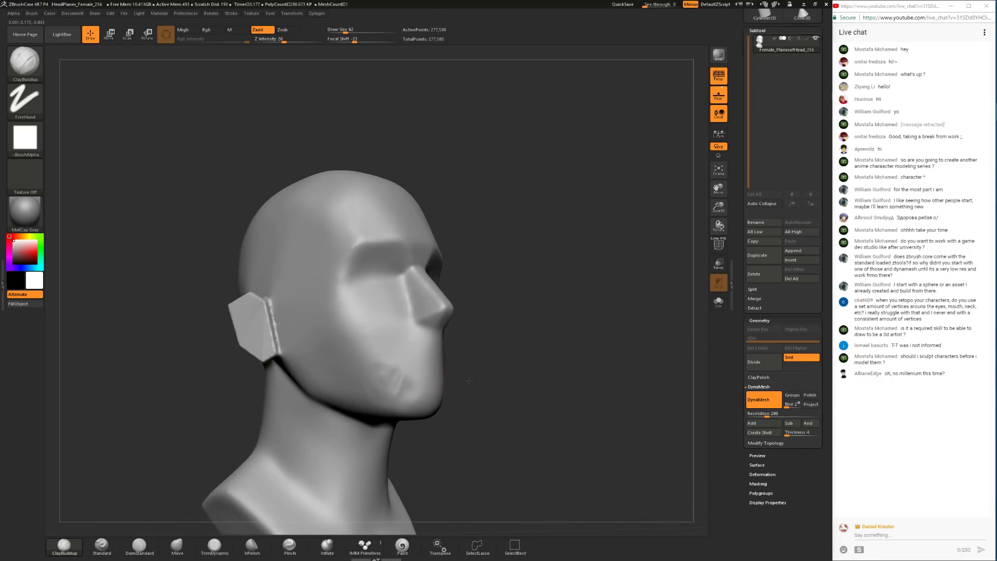
pyautogui.keyDown('alt'); pyautogui.moveTo(470, 381); pyautogui.dragTo(471, 355); pyautogui.keyUp('alt')
pyautogui.moveTo(390, 355)
pyautogui.keyDown('shift'); pyautogui.mouseDown()
pyautogui.moveTo(378, 347)
pyautogui.moveTo(403, 353)
pyautogui.mouseUp(); pyautogui.keyUp('shift')
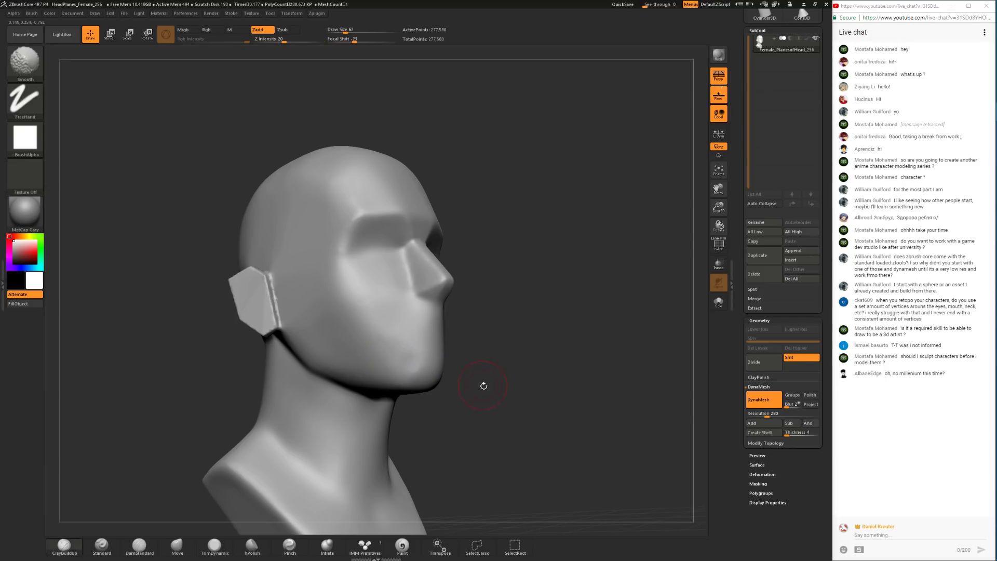
# Step: Flatten the jaw planes below the cheek and ear with TrimDynamic, raising the draw size to 145
pyautogui.click(215, 546)
pyautogui.moveTo(433, 399)
pyautogui.mouseDown()
pyautogui.moveTo(445, 389)
pyautogui.moveTo(344, 374)
pyautogui.moveTo(312, 332)
pyautogui.mouseUp()
pyautogui.moveTo(542, 321)
pyautogui.mouseDown()
pyautogui.moveTo(499, 249)
pyautogui.moveTo(441, 254)
pyautogui.moveTo(420, 312)
pyautogui.mouseUp()
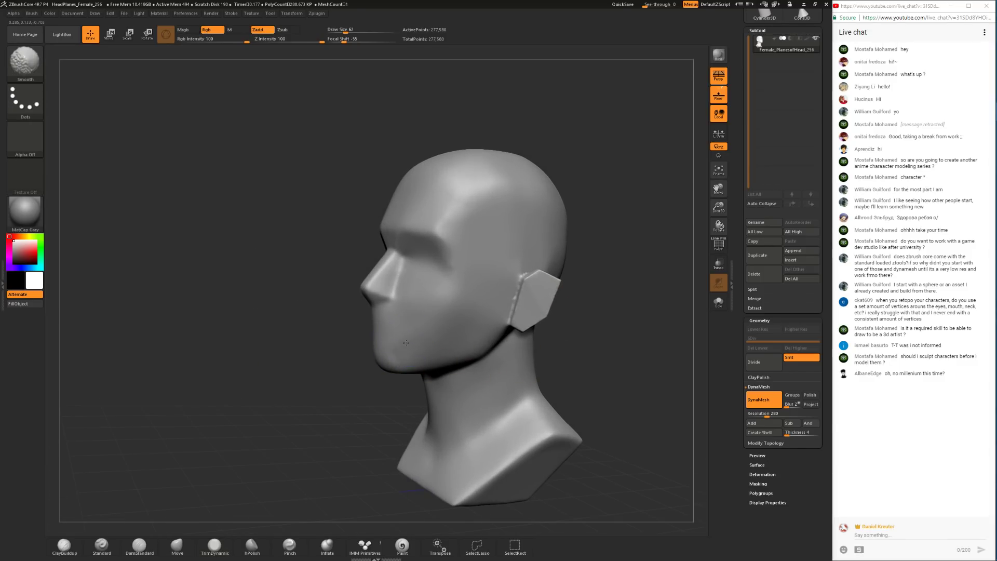
pyautogui.moveTo(343, 372)
pyautogui.mouseDown()
pyautogui.moveTo(155, 493)
pyautogui.moveTo(87, 558)
pyautogui.mouseUp()
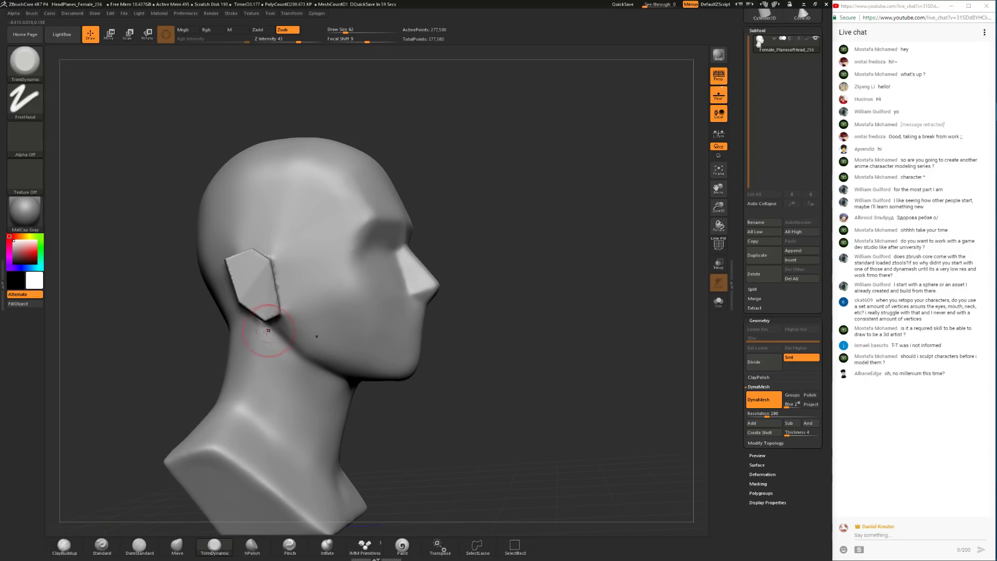
pyautogui.moveTo(445, 383)
pyautogui.keyDown('shift'); pyautogui.mouseDown()
pyautogui.moveTo(375, 396)
pyautogui.moveTo(372, 431)
pyautogui.moveTo(312, 421)
pyautogui.mouseUp(); pyautogui.keyUp('shift')
pyautogui.press('space')
pyautogui.moveTo(510, 362); pyautogui.dragTo(520, 362)
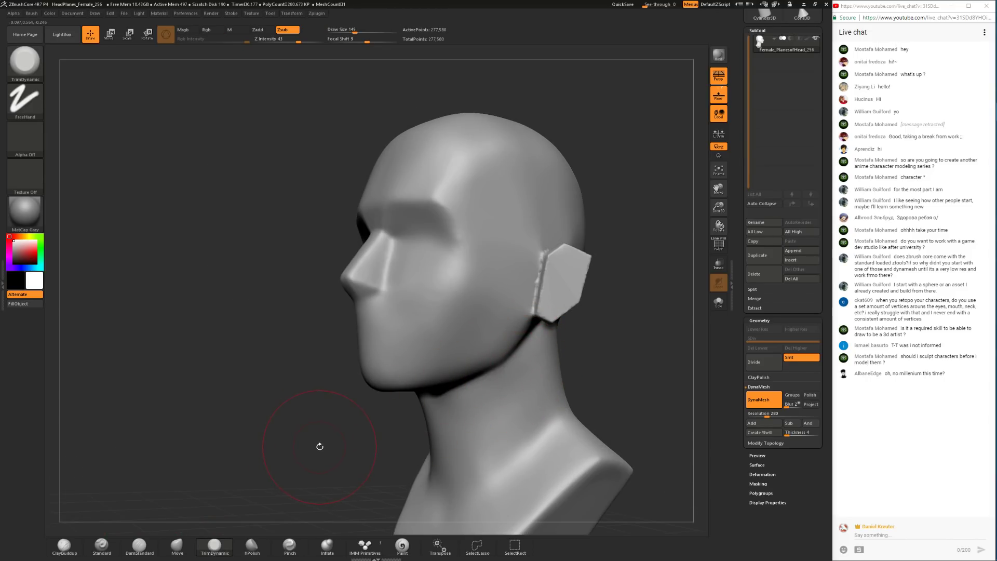
pyautogui.moveTo(318, 445); pyautogui.dragTo(265, 449)
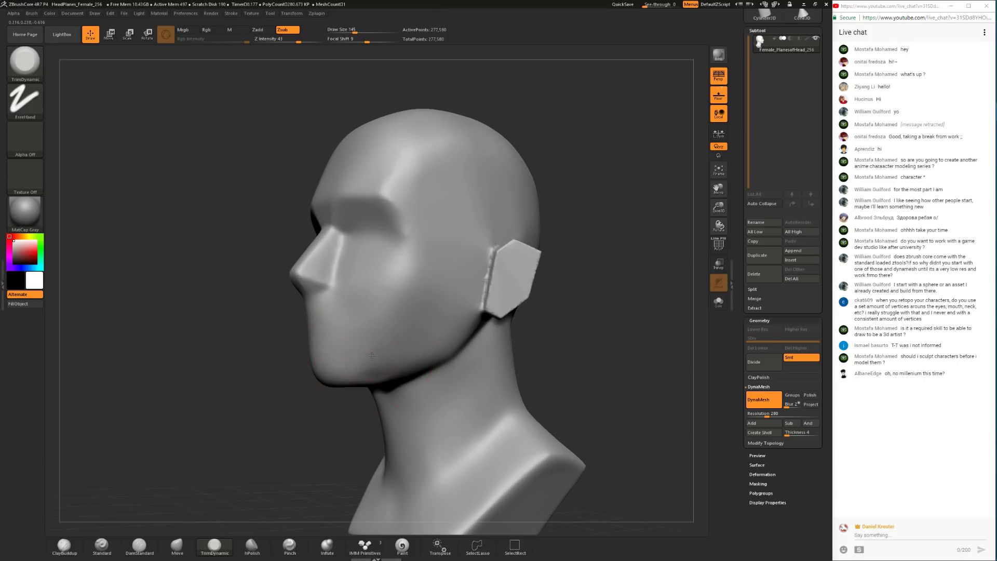
# Step: Return to ClayBuildup at draw size 80 and smooth the side of the jaw and chin
pyautogui.click(65, 546)
pyautogui.moveTo(203, 430)
pyautogui.mouseDown()
pyautogui.moveTo(310, 364)
pyautogui.moveTo(512, 328)
pyautogui.moveTo(529, 336)
pyautogui.moveTo(470, 337)
pyautogui.moveTo(571, 339)
pyautogui.mouseUp()
pyautogui.press('space')
pyautogui.moveTo(511, 341); pyautogui.dragTo(503, 341)
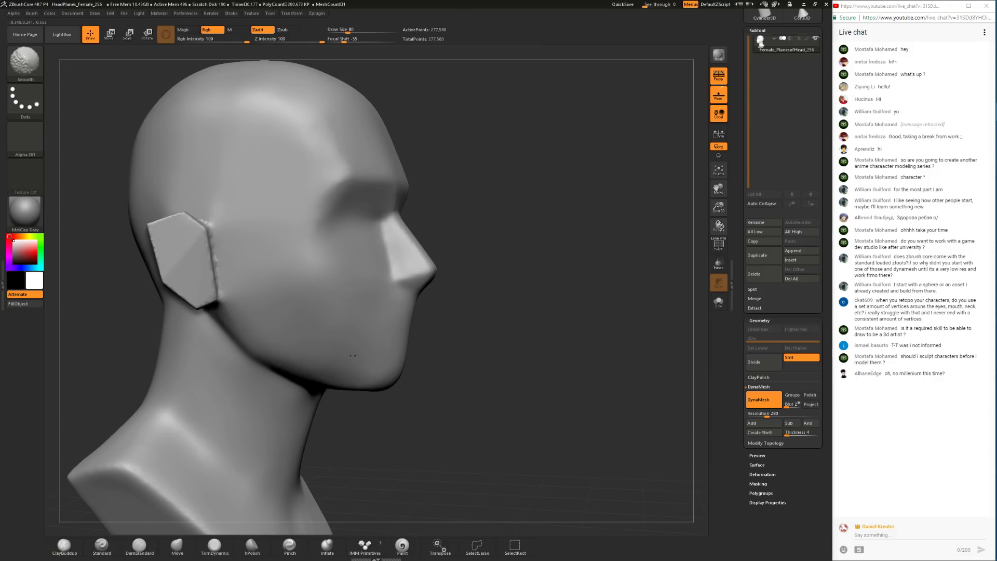
pyautogui.keyDown('shift'); pyautogui.moveTo(339, 352); pyautogui.dragTo(375, 341); pyautogui.keyUp('shift')
pyautogui.moveTo(469, 322)
pyautogui.mouseDown()
pyautogui.moveTo(411, 353)
pyautogui.moveTo(442, 343)
pyautogui.moveTo(445, 317)
pyautogui.mouseUp()
pyautogui.moveTo(454, 385)
pyautogui.mouseDown()
pyautogui.moveTo(383, 397)
pyautogui.moveTo(399, 387)
pyautogui.mouseUp()
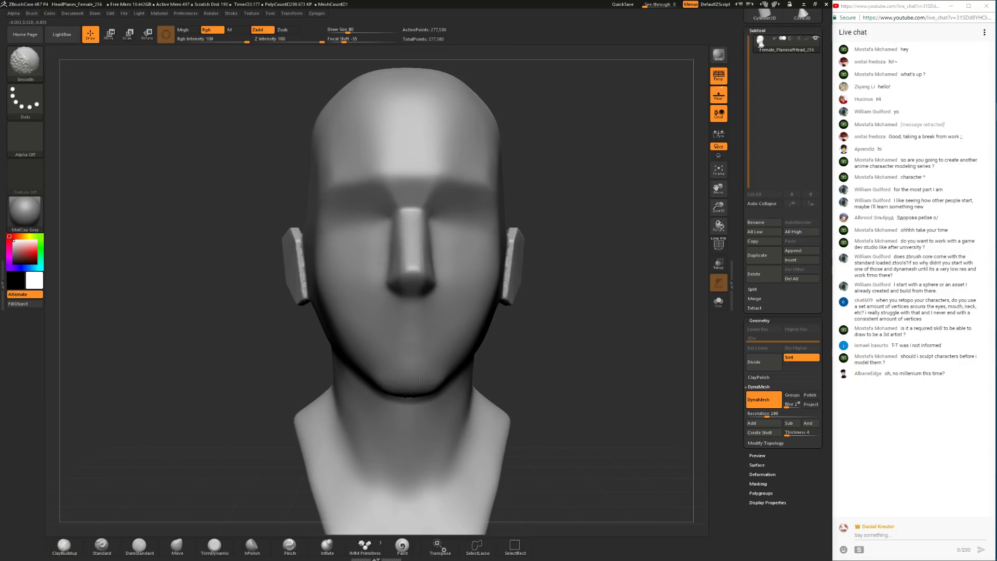
# Step: Build up the chin and its underside with ClayBuildup, raising the draw size to 101, and smooth the strokes
pyautogui.moveTo(460, 340)
pyautogui.mouseDown()
pyautogui.moveTo(380, 365)
pyautogui.moveTo(381, 379)
pyautogui.mouseUp()
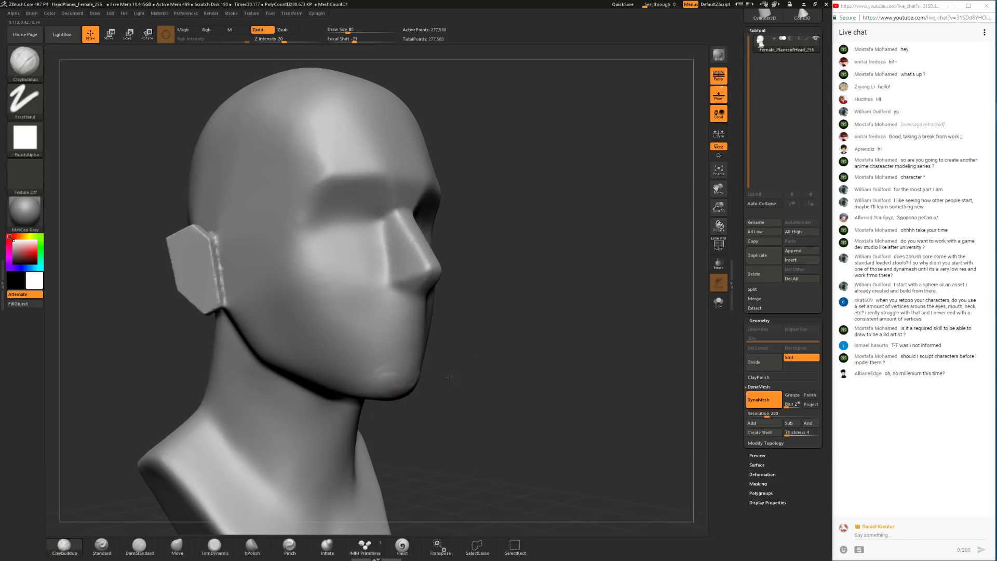
pyautogui.moveTo(451, 379); pyautogui.dragTo(411, 362)
pyautogui.moveTo(362, 429)
pyautogui.mouseDown()
pyautogui.moveTo(402, 368)
pyautogui.moveTo(426, 419)
pyautogui.mouseUp()
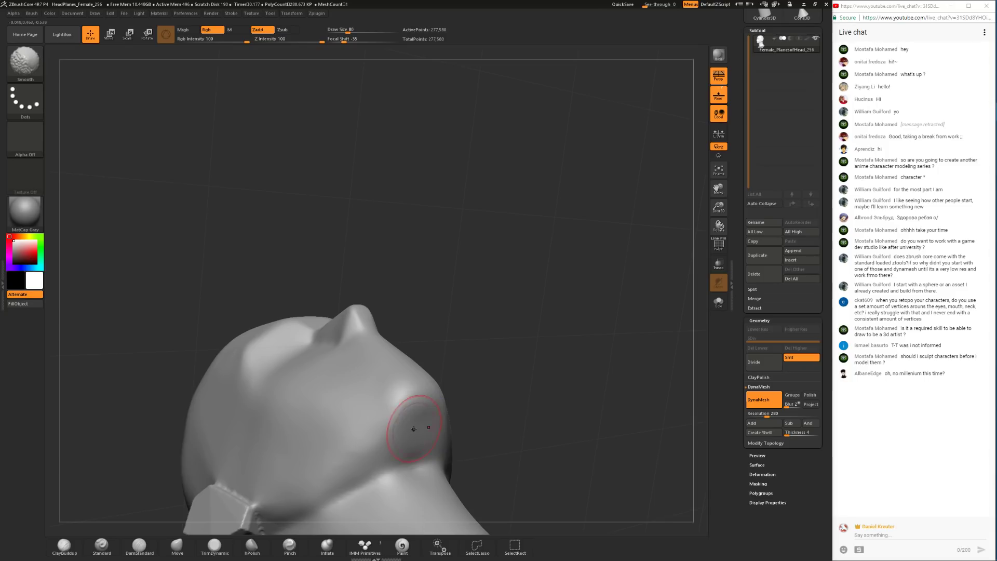
pyautogui.moveTo(507, 379)
pyautogui.mouseDown()
pyautogui.moveTo(497, 352)
pyautogui.moveTo(513, 305)
pyautogui.moveTo(500, 327)
pyautogui.mouseUp()
pyautogui.press('space')
pyautogui.moveTo(503, 363); pyautogui.dragTo(519, 306)
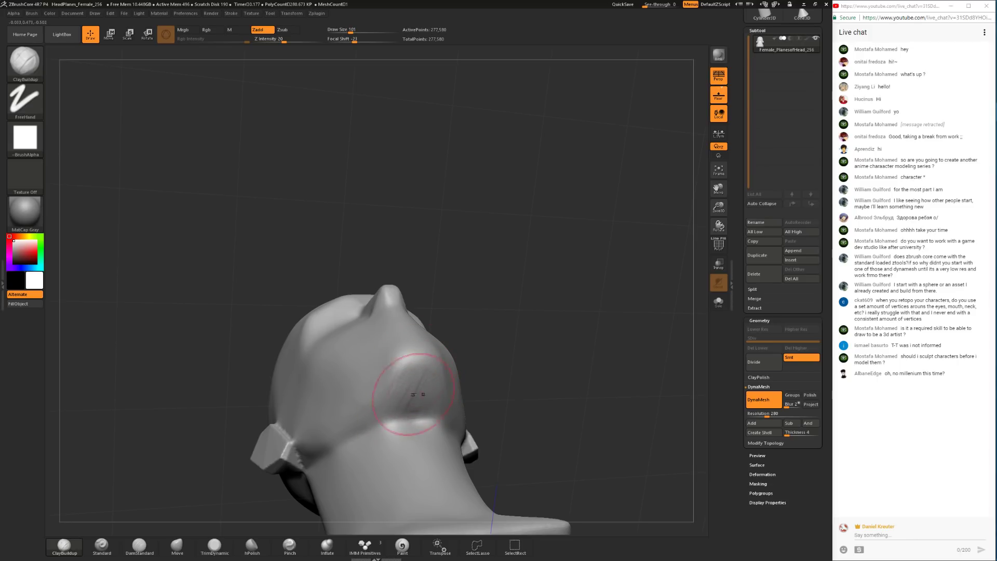
pyautogui.moveTo(385, 422); pyautogui.dragTo(296, 416, button='right')
pyautogui.press('shift')
pyautogui.moveTo(331, 413)
pyautogui.mouseDown()
pyautogui.moveTo(292, 378)
pyautogui.moveTo(474, 400)
pyautogui.moveTo(390, 363)
pyautogui.moveTo(472, 350)
pyautogui.moveTo(523, 400)
pyautogui.moveTo(503, 328)
pyautogui.moveTo(519, 332)
pyautogui.moveTo(382, 217)
pyautogui.mouseUp()
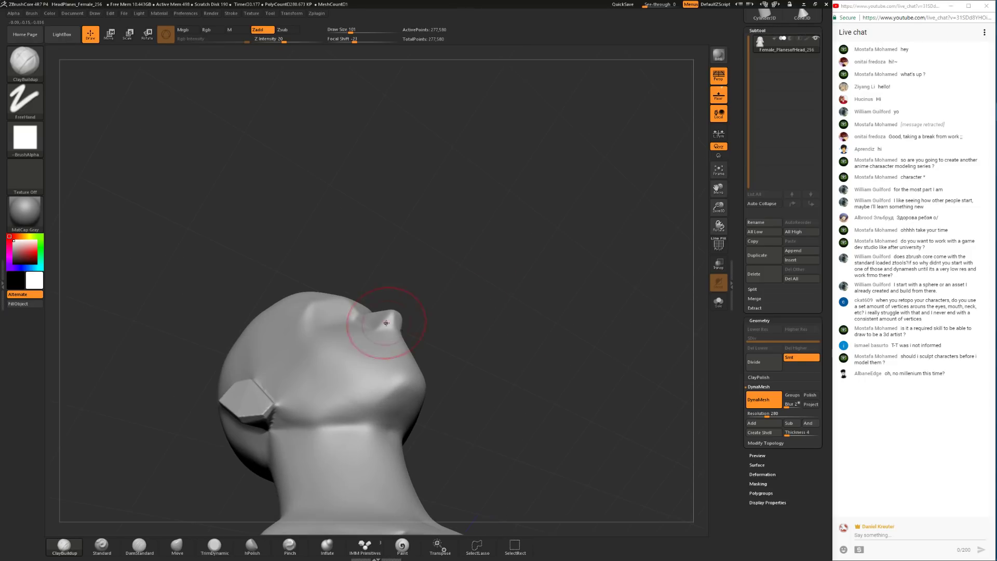
# Step: Set the ClayBuildup draw size to 56, then sculpt and smooth the jaw corner beneath the ear
pyautogui.press('space')
pyautogui.moveTo(398, 403)
pyautogui.mouseDown()
pyautogui.moveTo(351, 408)
pyautogui.moveTo(385, 394)
pyautogui.moveTo(379, 402)
pyautogui.mouseUp()
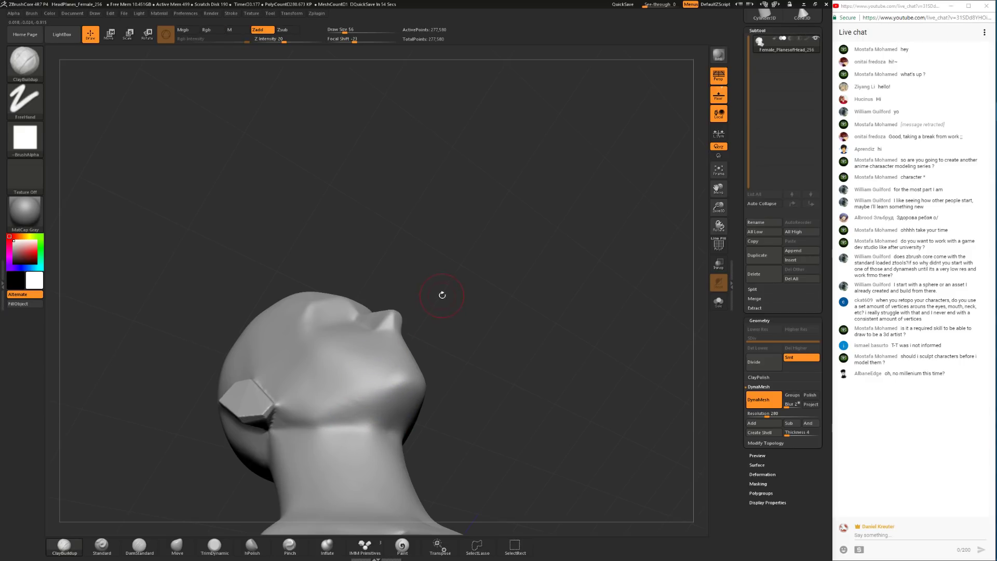
pyautogui.moveTo(463, 272); pyautogui.dragTo(446, 337)
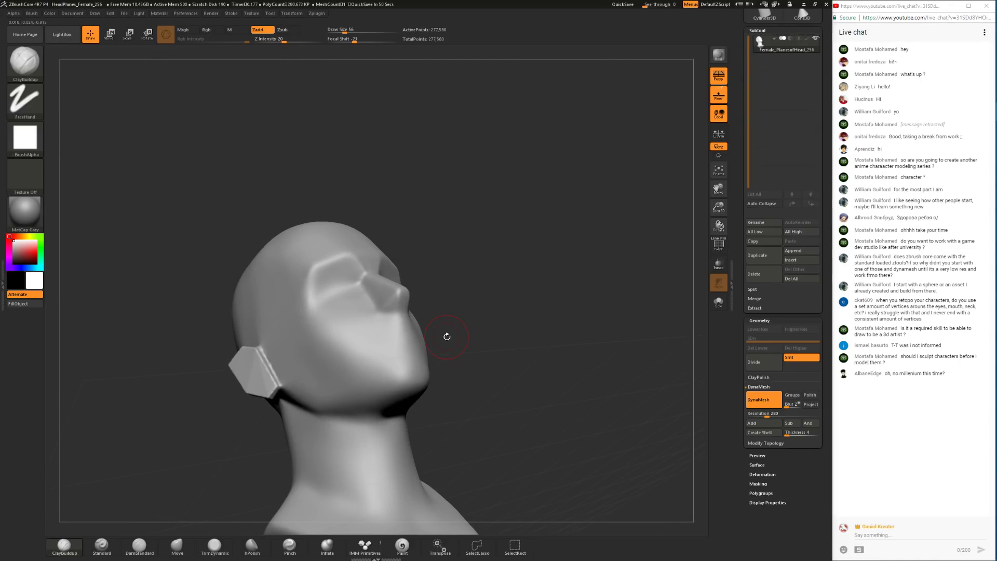
pyautogui.moveTo(447, 337)
pyautogui.mouseDown()
pyautogui.moveTo(592, 333)
pyautogui.moveTo(574, 305)
pyautogui.mouseUp()
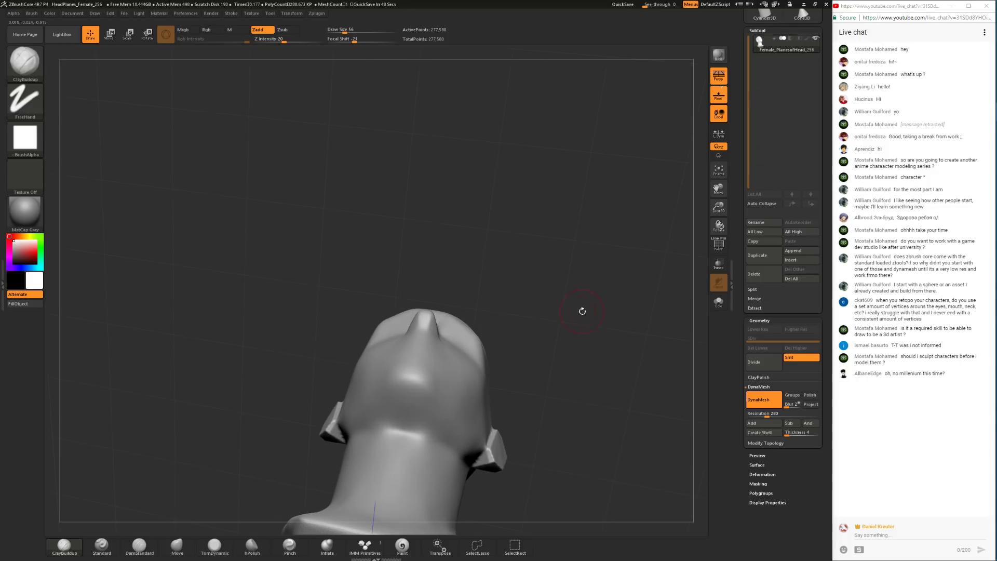
pyautogui.moveTo(379, 441)
pyautogui.keyDown('shift'); pyautogui.mouseDown()
pyautogui.moveTo(430, 437)
pyautogui.moveTo(466, 349)
pyautogui.mouseUp(); pyautogui.keyUp('shift')
pyautogui.moveTo(530, 305)
pyautogui.mouseDown()
pyautogui.moveTo(558, 348)
pyautogui.moveTo(268, 434)
pyautogui.mouseUp()
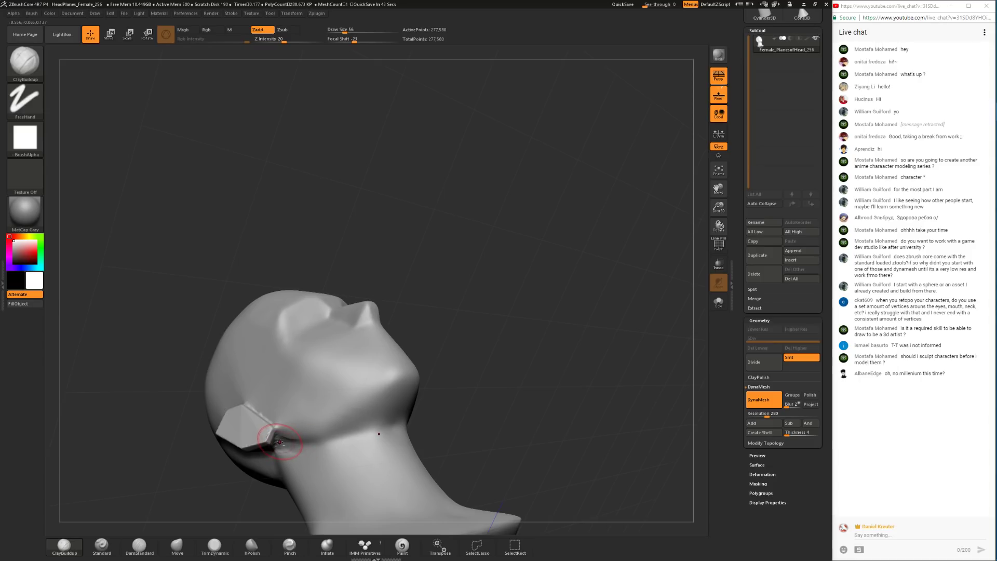
pyautogui.moveTo(283, 449)
pyautogui.keyDown('shift'); pyautogui.mouseDown()
pyautogui.moveTo(284, 458)
pyautogui.moveTo(288, 442)
pyautogui.mouseUp(); pyautogui.keyUp('shift')
pyautogui.moveTo(499, 382)
pyautogui.mouseDown()
pyautogui.moveTo(463, 410)
pyautogui.moveTo(436, 363)
pyautogui.moveTo(397, 404)
pyautogui.mouseUp()
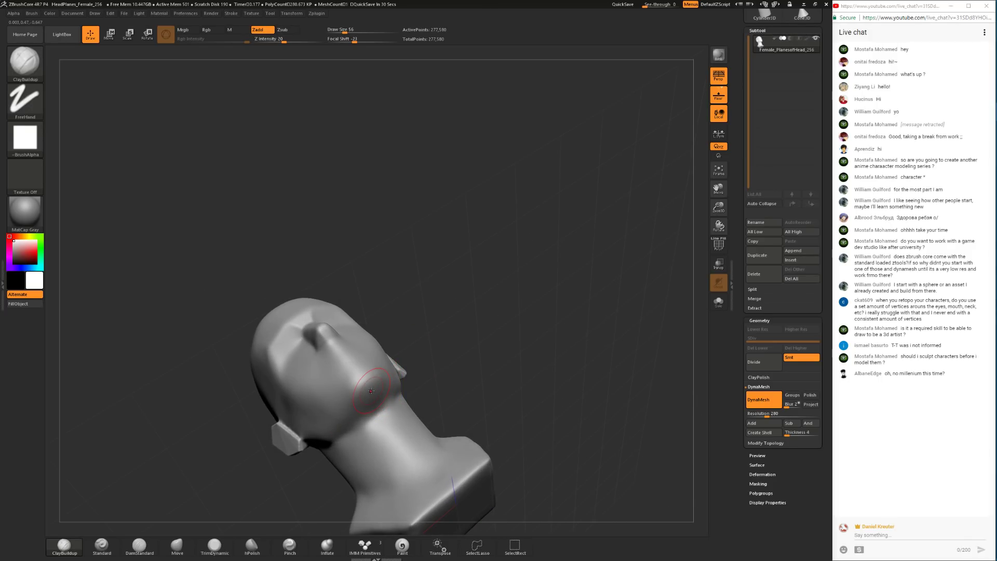
# Step: Refine the underside of the jaw and chin with ClayBuildup, raising the draw size to 80, and smooth the strokes
pyautogui.moveTo(421, 327); pyautogui.dragTo(489, 306)
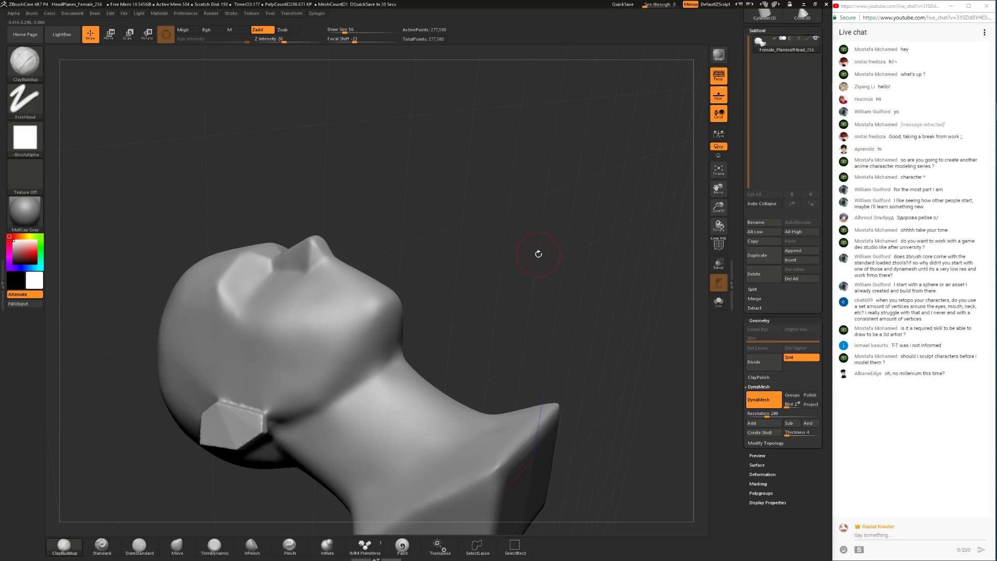
pyautogui.moveTo(448, 285); pyautogui.dragTo(329, 307)
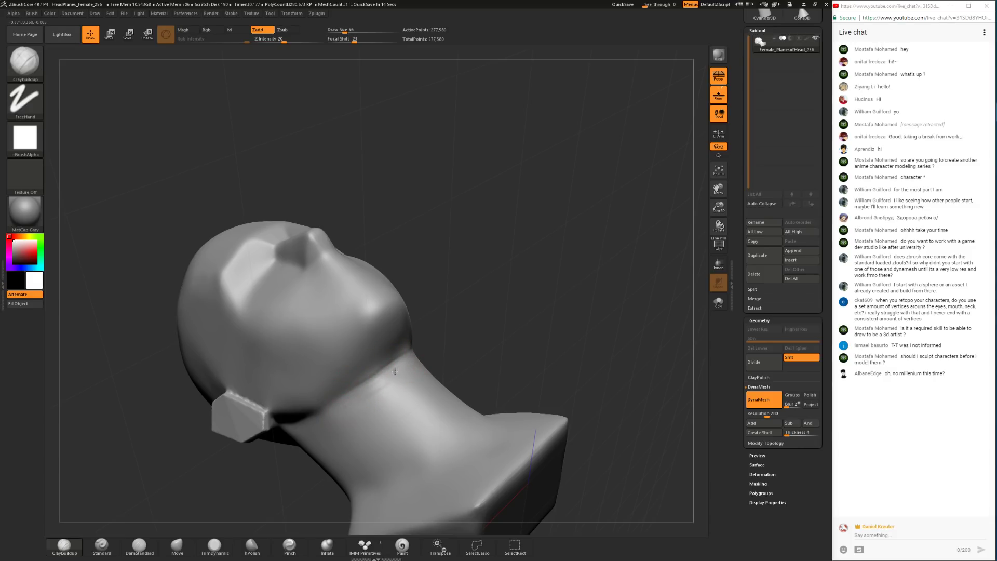
pyautogui.press('shift')
pyautogui.moveTo(480, 266)
pyautogui.mouseDown()
pyautogui.moveTo(488, 255)
pyautogui.moveTo(450, 271)
pyautogui.mouseUp()
pyautogui.press('space')
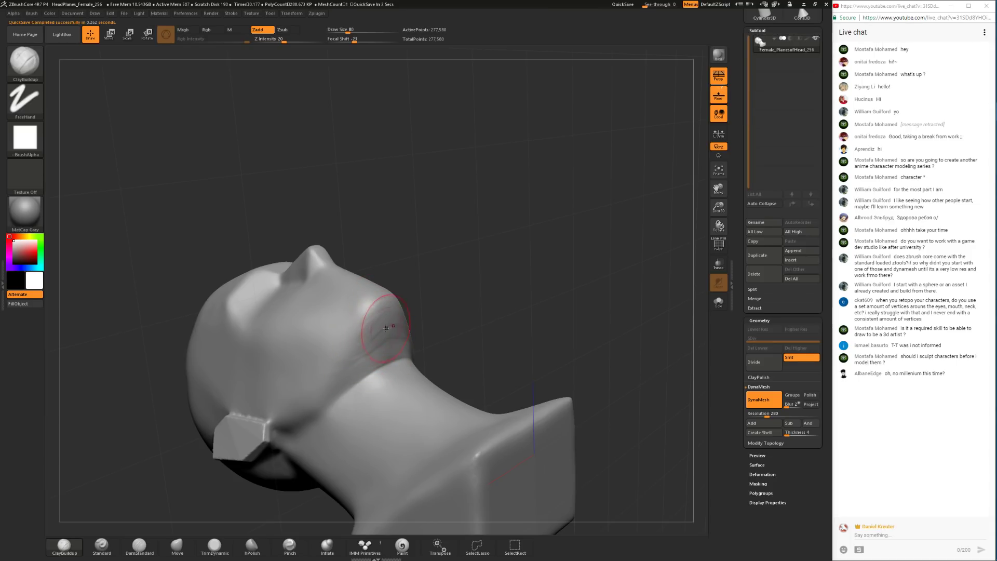
pyautogui.press('shift')
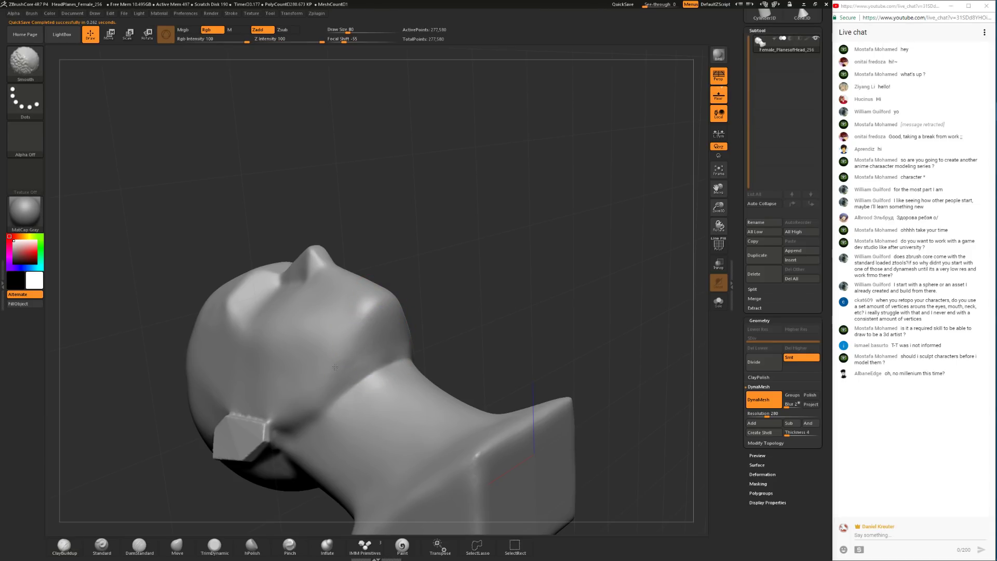
# Step: Fill in the transition between the chin's underside and the neck with ClayBuildup and smooth the strokes
pyautogui.moveTo(452, 260)
pyautogui.mouseDown()
pyautogui.moveTo(311, 281)
pyautogui.moveTo(387, 249)
pyautogui.mouseUp()
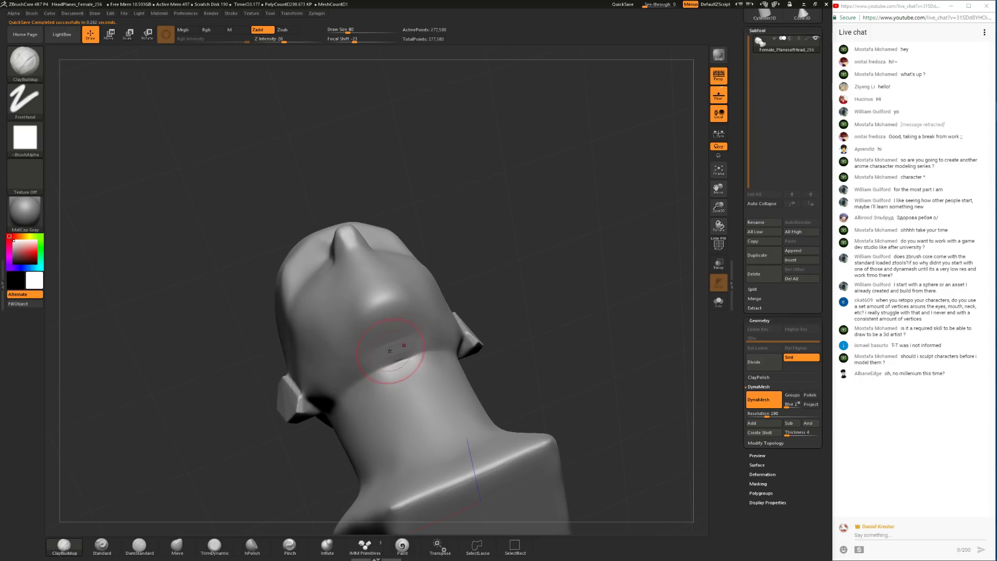
pyautogui.moveTo(370, 352)
pyautogui.mouseDown()
pyautogui.moveTo(399, 325)
pyautogui.moveTo(398, 363)
pyautogui.mouseUp()
pyautogui.moveTo(475, 305); pyautogui.dragTo(356, 385)
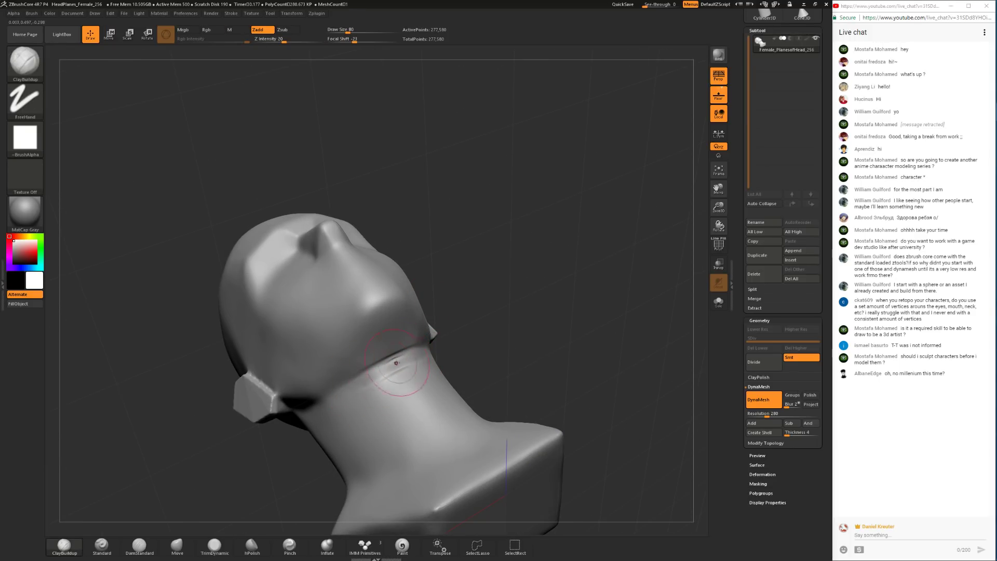
pyautogui.press('shift')
pyautogui.moveTo(518, 254); pyautogui.dragTo(423, 434)
pyautogui.press('shift')
pyautogui.moveTo(311, 338)
pyautogui.mouseDown()
pyautogui.moveTo(393, 337)
pyautogui.moveTo(358, 325)
pyautogui.mouseUp()
pyautogui.moveTo(536, 295)
pyautogui.keyDown('alt'); pyautogui.mouseDown()
pyautogui.moveTo(507, 314)
pyautogui.moveTo(416, 332)
pyautogui.mouseUp(); pyautogui.keyUp('alt')
pyautogui.press('shift')
pyautogui.moveTo(295, 410); pyautogui.dragTo(456, 229)
pyautogui.hotkey('ctrl', 'z')
pyautogui.keyDown('alt'); pyautogui.moveTo(531, 288); pyautogui.dragTo(483, 351); pyautogui.keyUp('alt')
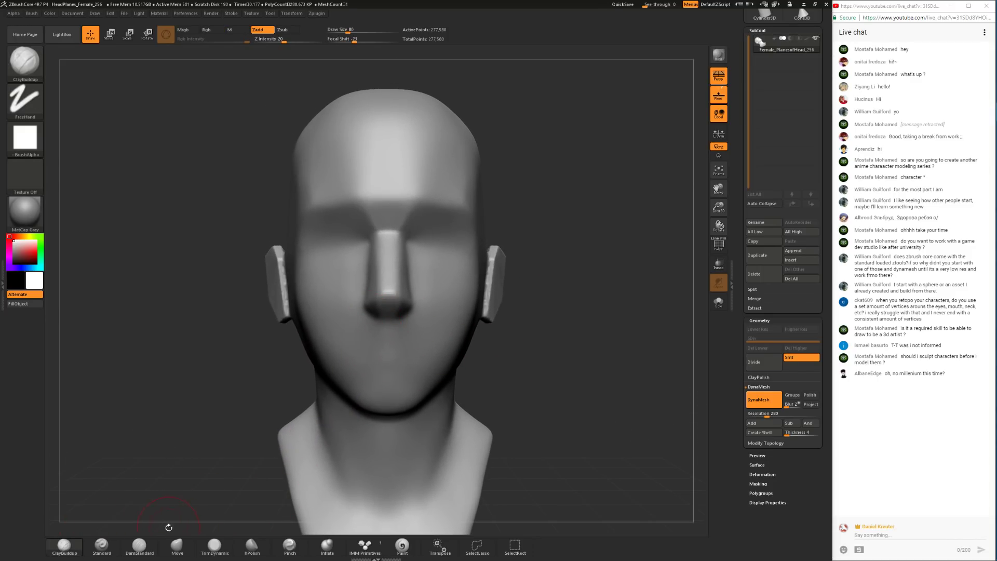
# Step: Mark both mouth corners on the lower face with the DamStandard brush at draw size 49
pyautogui.click(147, 547)
pyautogui.press('space')
pyautogui.click(414, 342)
pyautogui.click(405, 333)
pyautogui.press('space')
pyautogui.click(379, 349)
pyautogui.moveTo(575, 363)
pyautogui.mouseDown()
pyautogui.moveTo(602, 358)
pyautogui.moveTo(576, 367)
pyautogui.moveTo(619, 332)
pyautogui.moveTo(597, 357)
pyautogui.mouseUp()
pyautogui.moveTo(486, 337); pyautogui.dragTo(515, 323)
pyautogui.moveTo(488, 271)
pyautogui.mouseDown()
pyautogui.moveTo(493, 293)
pyautogui.moveTo(493, 285)
pyautogui.moveTo(395, 348)
pyautogui.mouseUp()
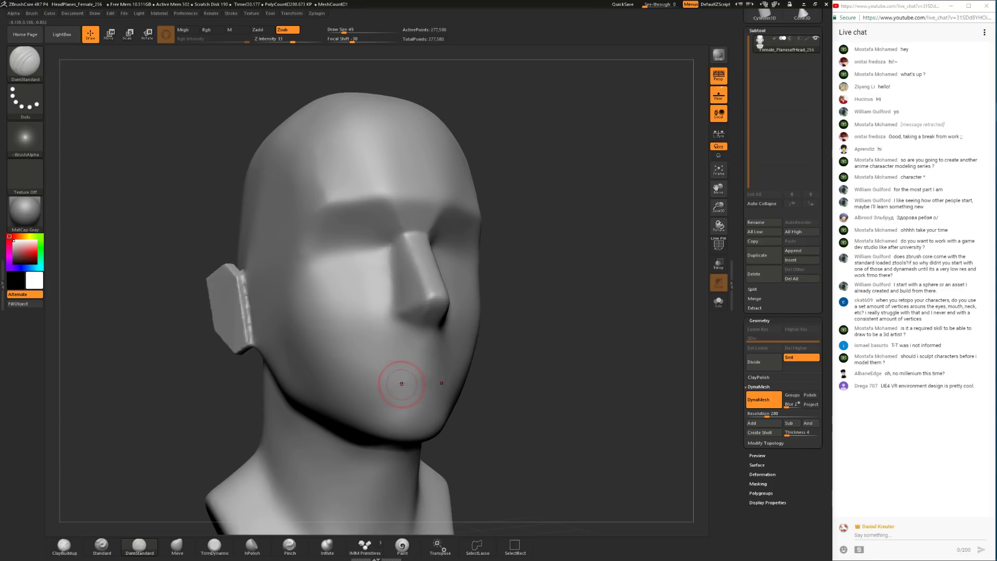
pyautogui.moveTo(483, 382)
pyautogui.mouseDown()
pyautogui.moveTo(523, 371)
pyautogui.moveTo(548, 378)
pyautogui.moveTo(558, 330)
pyautogui.moveTo(450, 342)
pyautogui.mouseUp()
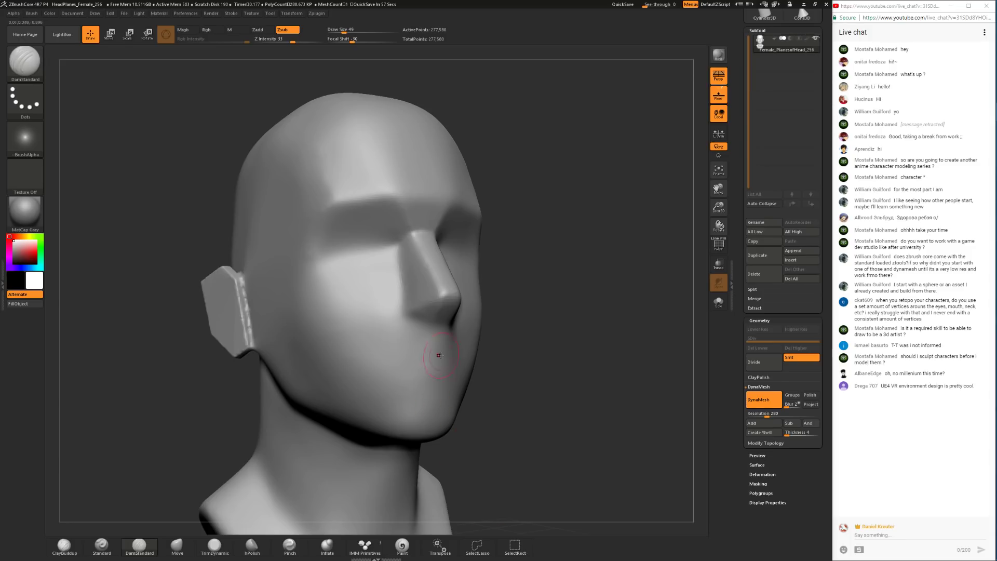
pyautogui.moveTo(497, 351); pyautogui.dragTo(531, 337)
pyautogui.moveTo(527, 375); pyautogui.dragTo(500, 362)
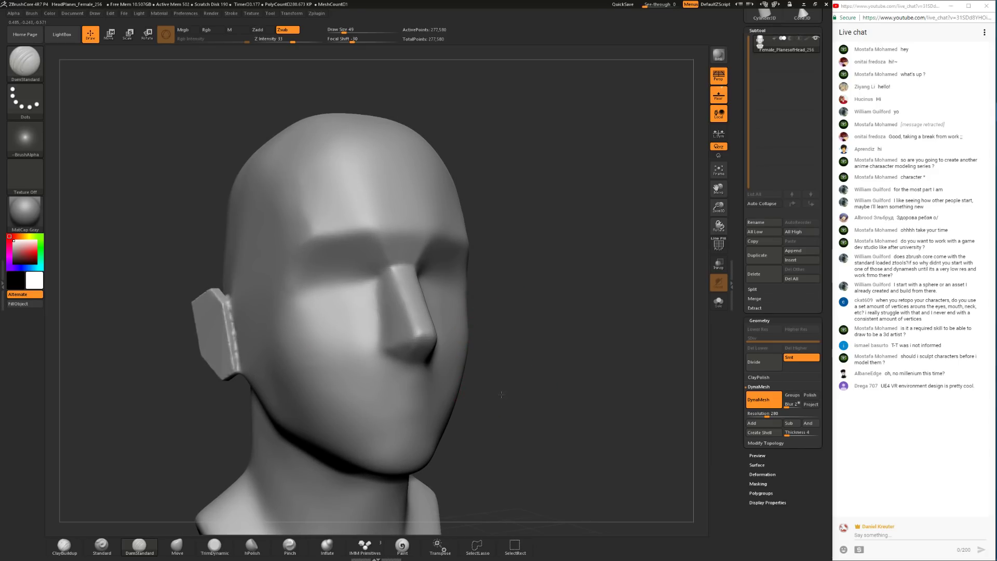
pyautogui.moveTo(501, 394); pyautogui.dragTo(423, 357)
pyautogui.click(371, 383)
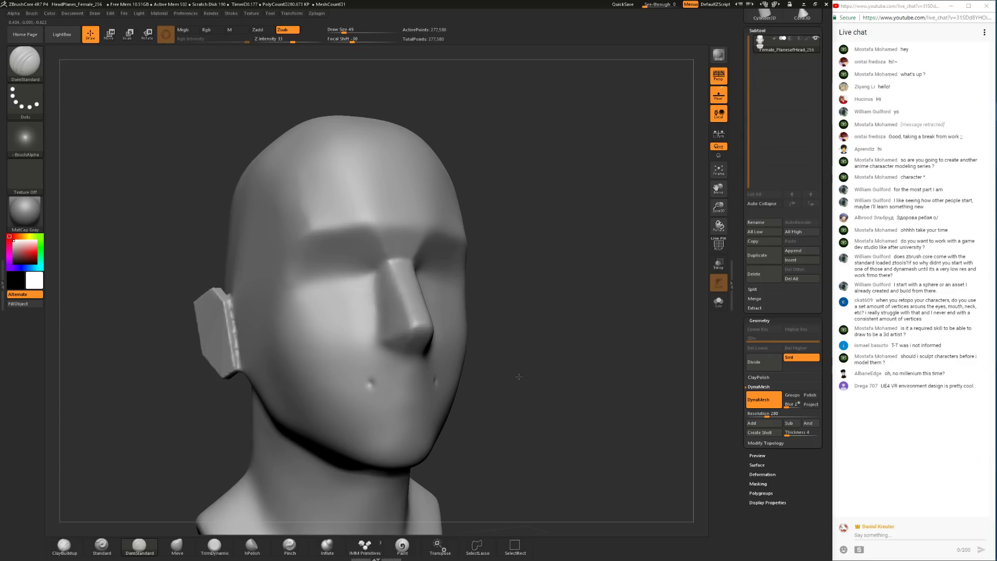
pyautogui.keyDown('shift'); pyautogui.moveTo(521, 375); pyautogui.dragTo(514, 379); pyautogui.keyUp('shift')
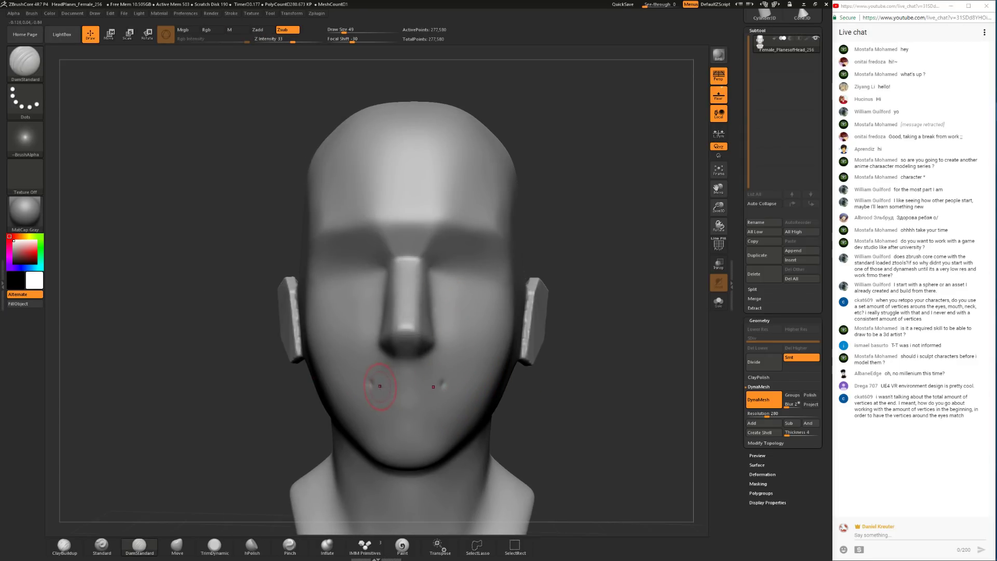
# Step: Carve the line of the mouth between the corner marks with DamStandard, smoothing and recutting it as needed
pyautogui.moveTo(267, 483); pyautogui.dragTo(374, 383)
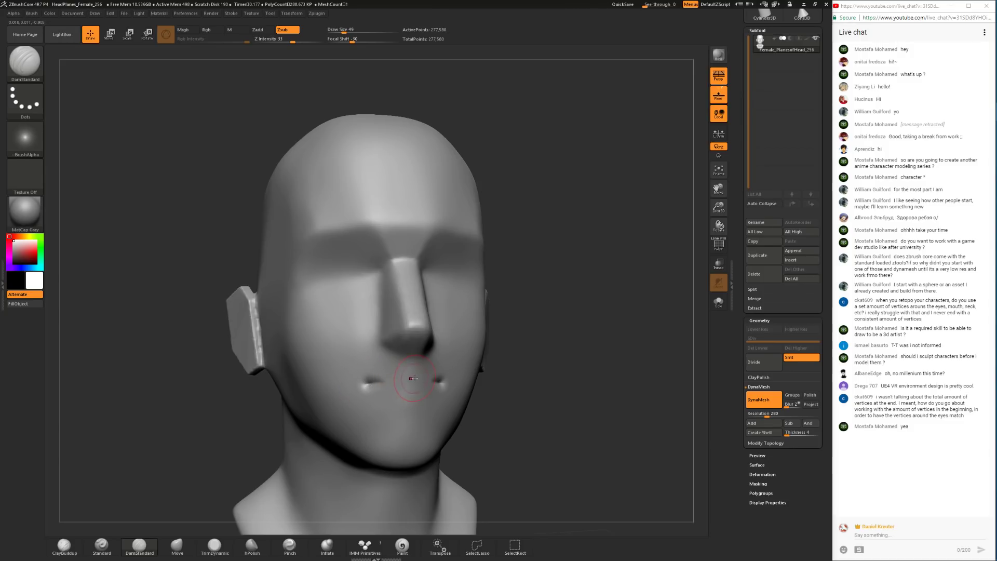
pyautogui.moveTo(390, 374)
pyautogui.keyDown('shift'); pyautogui.mouseDown()
pyautogui.moveTo(401, 367)
pyautogui.moveTo(363, 383)
pyautogui.mouseUp(); pyautogui.keyUp('shift')
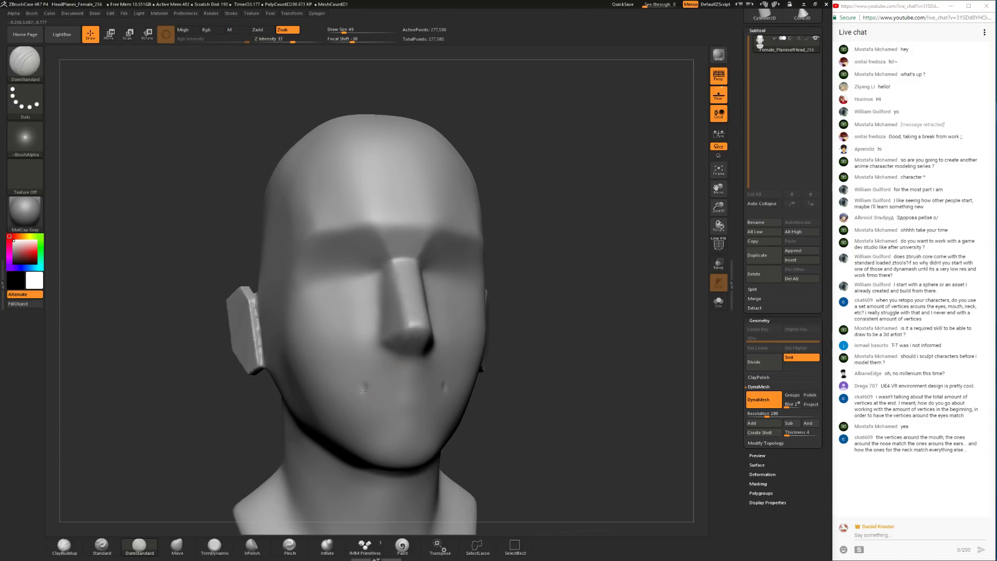
pyautogui.keyDown('shift'); pyautogui.moveTo(574, 401); pyautogui.dragTo(544, 356); pyautogui.keyUp('shift')
pyautogui.moveTo(500, 399); pyautogui.dragTo(509, 352)
pyautogui.moveTo(391, 384)
pyautogui.keyDown('shift'); pyautogui.mouseDown()
pyautogui.moveTo(408, 393)
pyautogui.moveTo(354, 372)
pyautogui.mouseUp(); pyautogui.keyUp('shift')
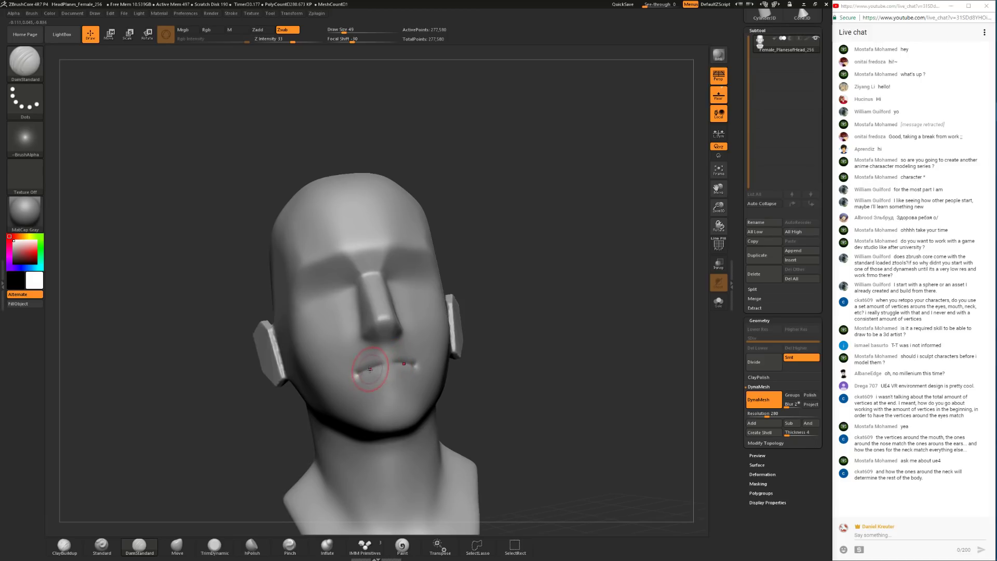
pyautogui.hotkey('ctrl', 'z')
pyautogui.moveTo(298, 420)
pyautogui.mouseDown()
pyautogui.moveTo(258, 435)
pyautogui.moveTo(279, 438)
pyautogui.moveTo(256, 427)
pyautogui.moveTo(283, 425)
pyautogui.mouseUp()
# Step: Build up the lower lip beneath the mouth line with ClayBuildup at draw size 44 and smooth it
pyautogui.click(64, 546)
pyautogui.press('space')
pyautogui.moveTo(401, 382); pyautogui.dragTo(398, 382)
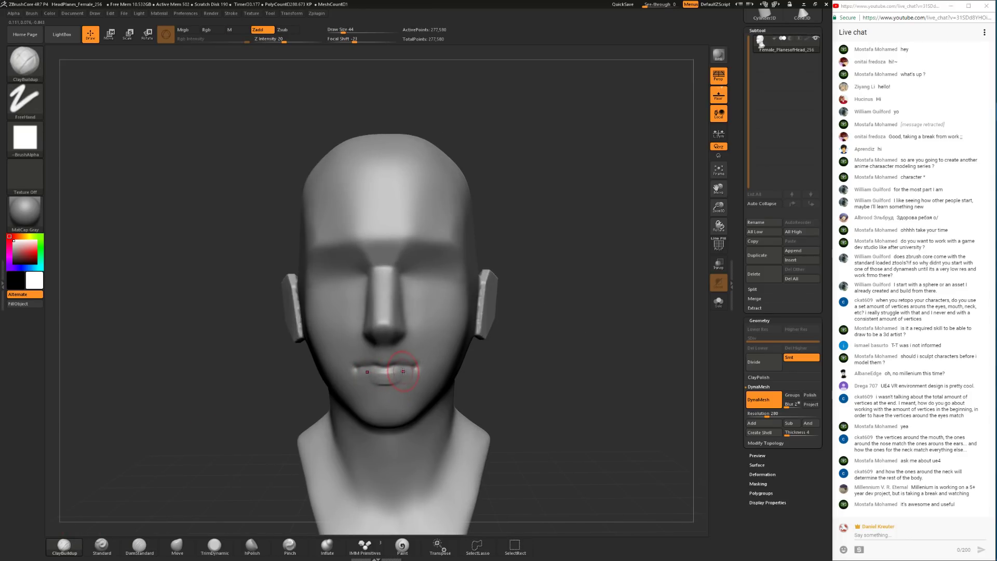
pyautogui.moveTo(521, 380); pyautogui.dragTo(480, 384)
pyautogui.moveTo(321, 400); pyautogui.dragTo(383, 404)
pyautogui.press('shift')
pyautogui.moveTo(517, 372)
pyautogui.mouseDown()
pyautogui.moveTo(556, 369)
pyautogui.moveTo(545, 349)
pyautogui.mouseUp()
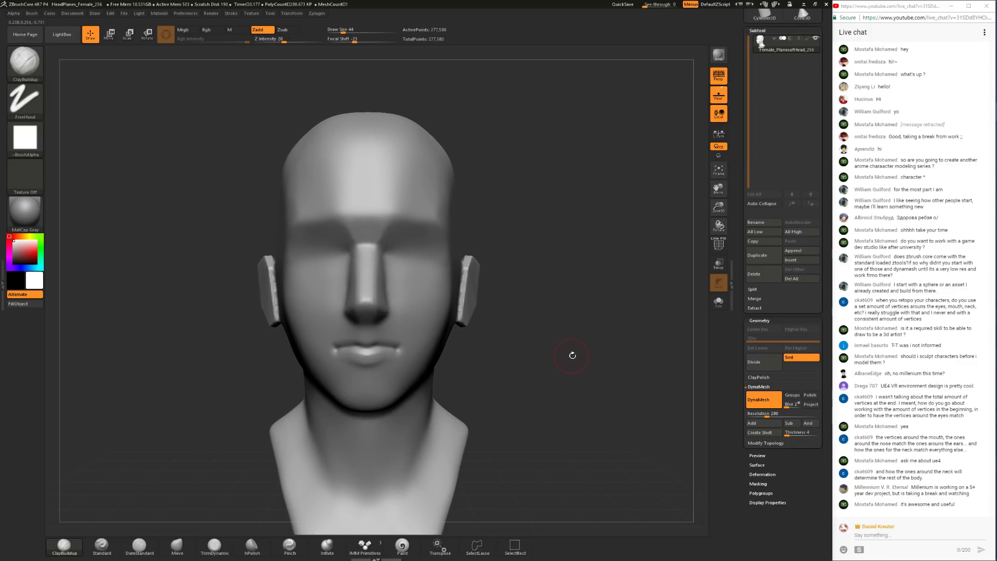
pyautogui.moveTo(554, 354)
pyautogui.mouseDown()
pyautogui.moveTo(329, 414)
pyautogui.moveTo(262, 377)
pyautogui.mouseUp()
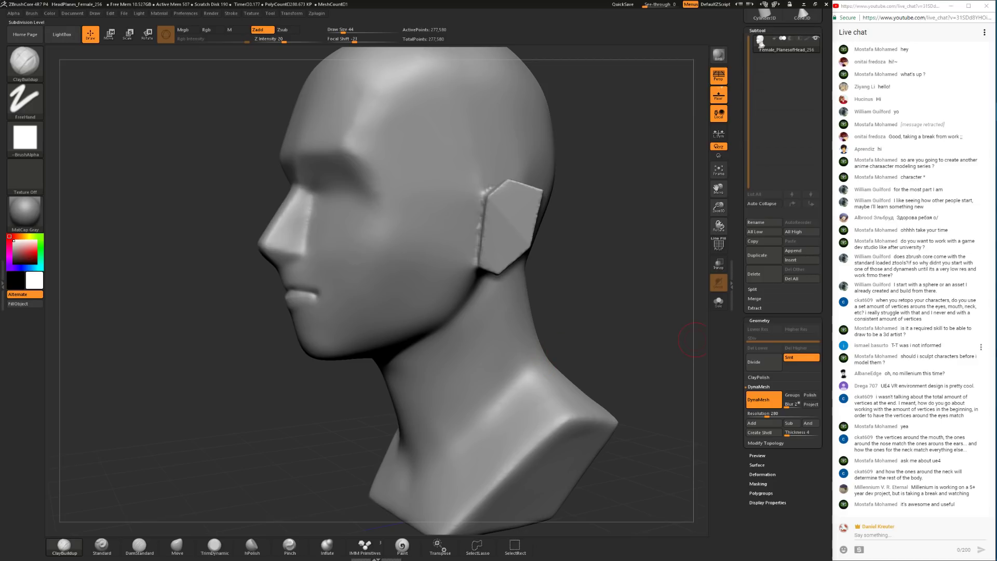
pyautogui.moveTo(580, 328); pyautogui.dragTo(418, 335)
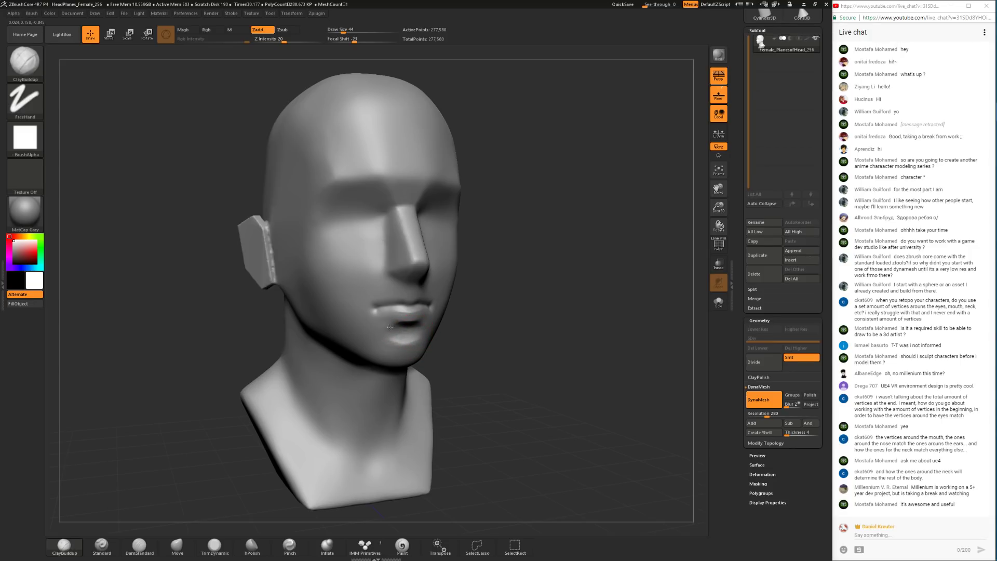
# Step: Shape the hollow beneath the lower lip with ClayBuildup and smooth the surrounding surface
pyautogui.press('shift')
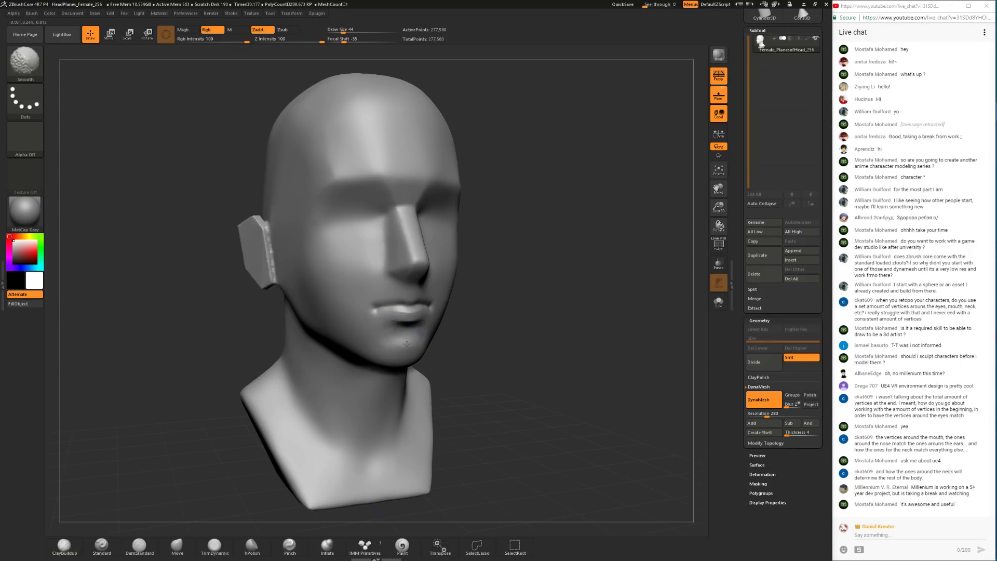
pyautogui.moveTo(467, 334)
pyautogui.mouseDown()
pyautogui.moveTo(424, 333)
pyautogui.moveTo(443, 337)
pyautogui.mouseUp()
pyautogui.press('shift')
pyautogui.moveTo(307, 374)
pyautogui.mouseDown()
pyautogui.moveTo(327, 350)
pyautogui.moveTo(401, 316)
pyautogui.mouseUp()
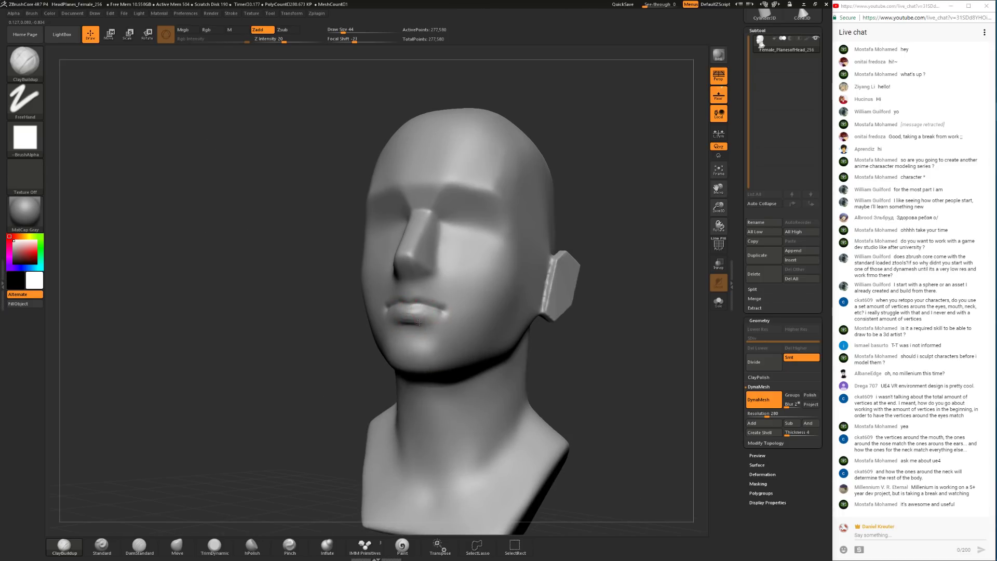
pyautogui.press('shift')
pyautogui.moveTo(319, 351)
pyautogui.mouseDown()
pyautogui.moveTo(414, 329)
pyautogui.moveTo(372, 338)
pyautogui.mouseUp()
pyautogui.moveTo(483, 318)
pyautogui.mouseDown()
pyautogui.moveTo(429, 326)
pyautogui.moveTo(428, 340)
pyautogui.moveTo(356, 356)
pyautogui.moveTo(312, 403)
pyautogui.moveTo(322, 387)
pyautogui.moveTo(318, 395)
pyautogui.mouseUp()
pyautogui.moveTo(498, 354)
pyautogui.mouseDown()
pyautogui.moveTo(498, 337)
pyautogui.moveTo(372, 332)
pyautogui.mouseUp()
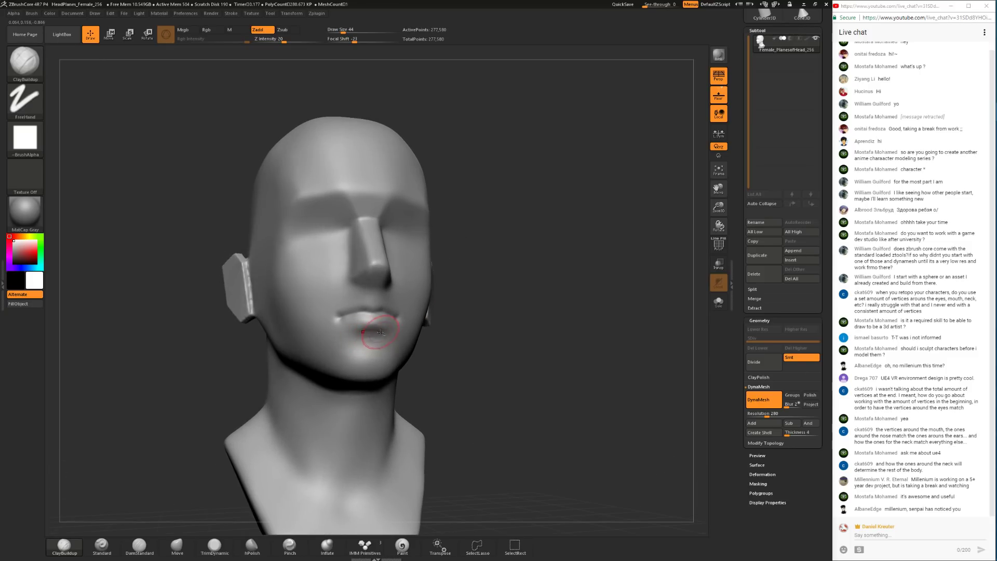
pyautogui.moveTo(476, 334)
pyautogui.mouseDown()
pyautogui.moveTo(363, 328)
pyautogui.moveTo(370, 344)
pyautogui.moveTo(354, 363)
pyautogui.mouseUp()
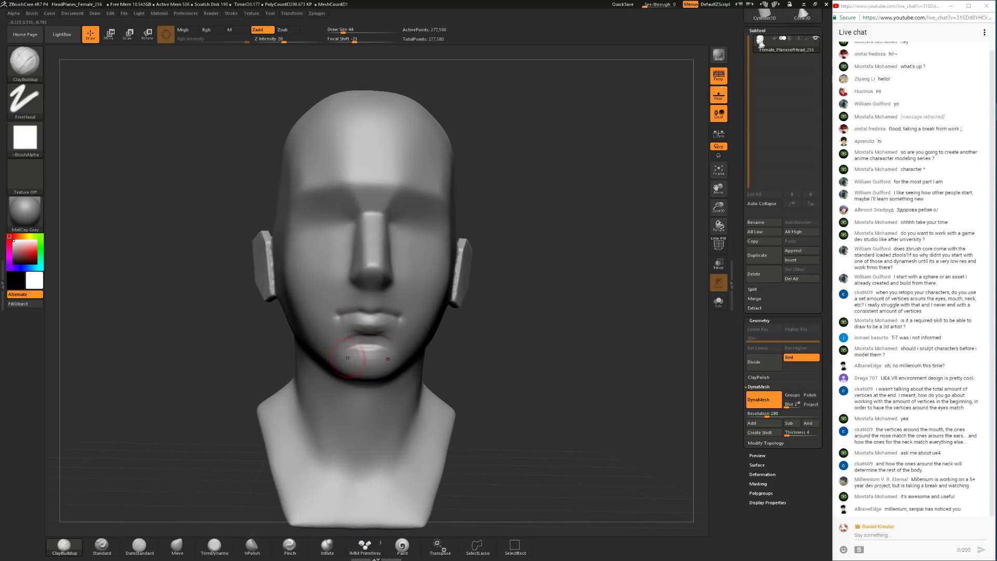
# Step: Raise the ClayBuildup draw size to 56, then build up the chin and smooth it
pyautogui.moveTo(367, 353); pyautogui.dragTo(363, 353)
pyautogui.press('s')
pyautogui.moveTo(363, 354); pyautogui.dragTo(365, 358)
pyautogui.press('space')
pyautogui.moveTo(452, 358); pyautogui.dragTo(373, 356)
pyautogui.moveTo(329, 395)
pyautogui.mouseDown()
pyautogui.moveTo(335, 404)
pyautogui.moveTo(441, 400)
pyautogui.mouseUp()
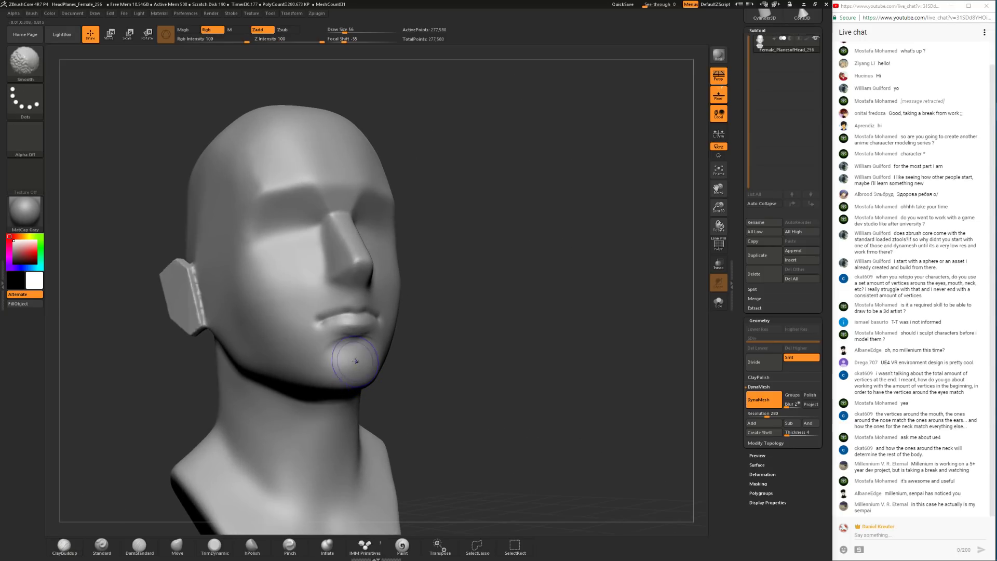
pyautogui.keyDown('shift'); pyautogui.moveTo(357, 356); pyautogui.dragTo(353, 357); pyautogui.keyUp('shift')
pyautogui.moveTo(399, 416)
pyautogui.mouseDown()
pyautogui.moveTo(187, 465)
pyautogui.moveTo(203, 483)
pyautogui.mouseUp()
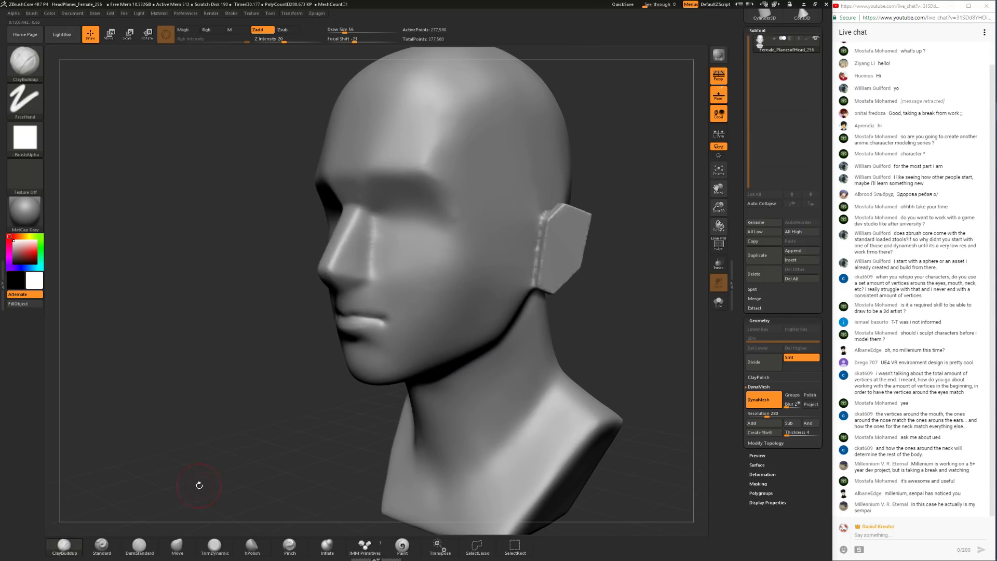
# Step: Build up the upper lip below the nose with ClayBuildup and smooth the strokes
pyautogui.moveTo(210, 426); pyautogui.dragTo(386, 447)
pyautogui.moveTo(363, 374)
pyautogui.mouseDown()
pyautogui.moveTo(447, 305)
pyautogui.moveTo(447, 314)
pyautogui.moveTo(381, 332)
pyautogui.mouseUp()
pyautogui.moveTo(475, 323)
pyautogui.mouseDown()
pyautogui.moveTo(382, 325)
pyautogui.moveTo(399, 341)
pyautogui.mouseUp()
pyautogui.moveTo(563, 325); pyautogui.dragTo(647, 332)
pyautogui.moveTo(366, 317); pyautogui.dragTo(311, 335)
pyautogui.moveTo(465, 325); pyautogui.dragTo(260, 329)
pyautogui.moveTo(262, 385); pyautogui.dragTo(338, 332)
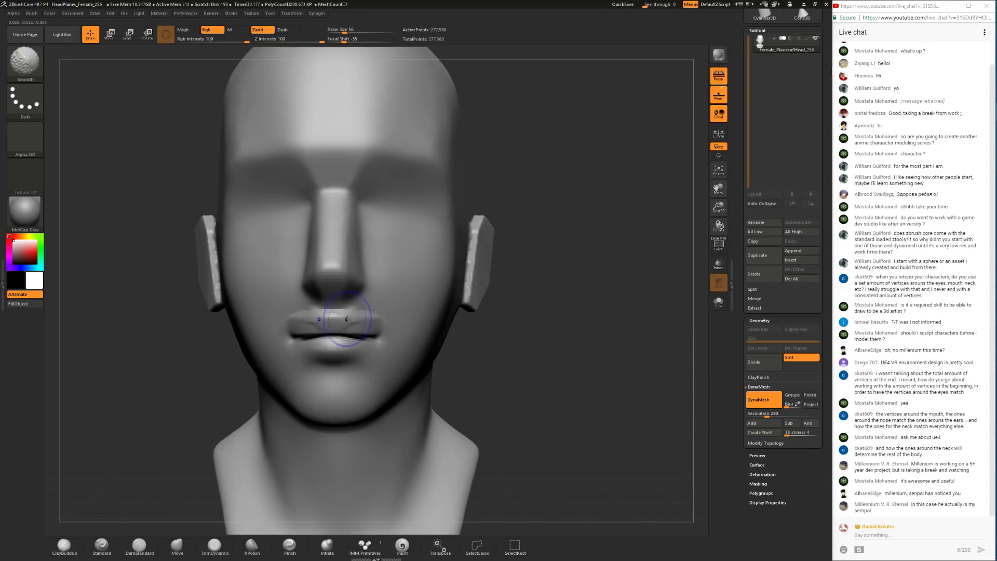
# Step: Try to flatten the lips with TrimDynamic and undo the latest strokes
pyautogui.click(214, 547)
pyautogui.moveTo(148, 480)
pyautogui.mouseDown()
pyautogui.moveTo(189, 470)
pyautogui.moveTo(193, 419)
pyautogui.moveTo(633, 382)
pyautogui.moveTo(569, 313)
pyautogui.mouseUp()
pyautogui.moveTo(432, 347); pyautogui.dragTo(485, 340)
pyautogui.moveTo(590, 334)
pyautogui.mouseDown()
pyautogui.moveTo(394, 358)
pyautogui.moveTo(431, 383)
pyautogui.mouseUp()
pyautogui.hotkey('ctrl', 'z')
pyautogui.hotkey('ctrl', 'z')
pyautogui.hotkey('ctrl', 'z')
pyautogui.hotkey('ctrl', 'z')
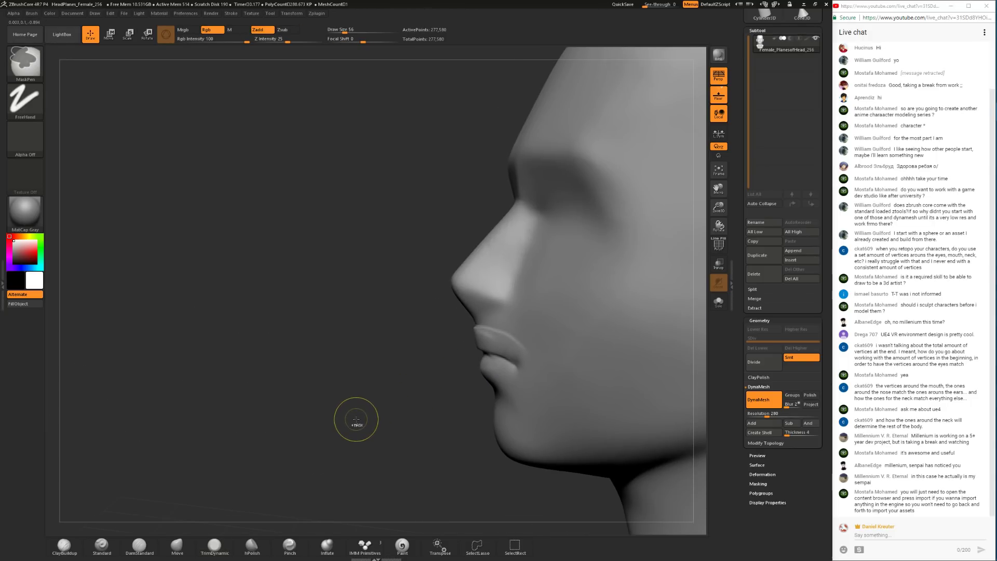
# Step: Reshape the crown and forehead in side view with the Move brush at draw size 187
pyautogui.moveTo(359, 425)
pyautogui.keyDown('alt'); pyautogui.mouseDown()
pyautogui.moveTo(357, 362)
pyautogui.moveTo(299, 358)
pyautogui.mouseUp(); pyautogui.keyUp('alt')
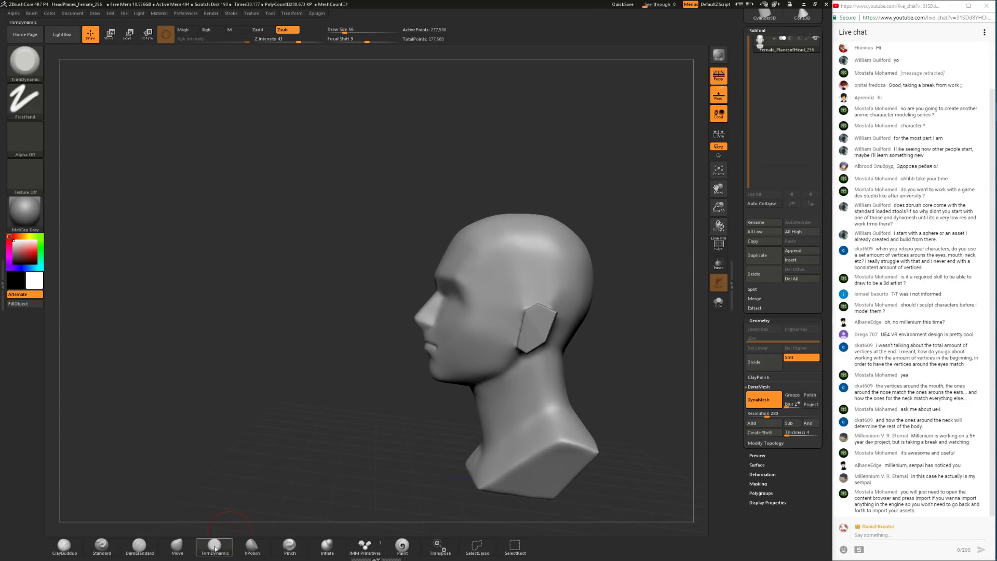
pyautogui.click(177, 546)
pyautogui.moveTo(291, 432); pyautogui.dragTo(326, 352)
pyautogui.moveTo(327, 387); pyautogui.dragTo(522, 342)
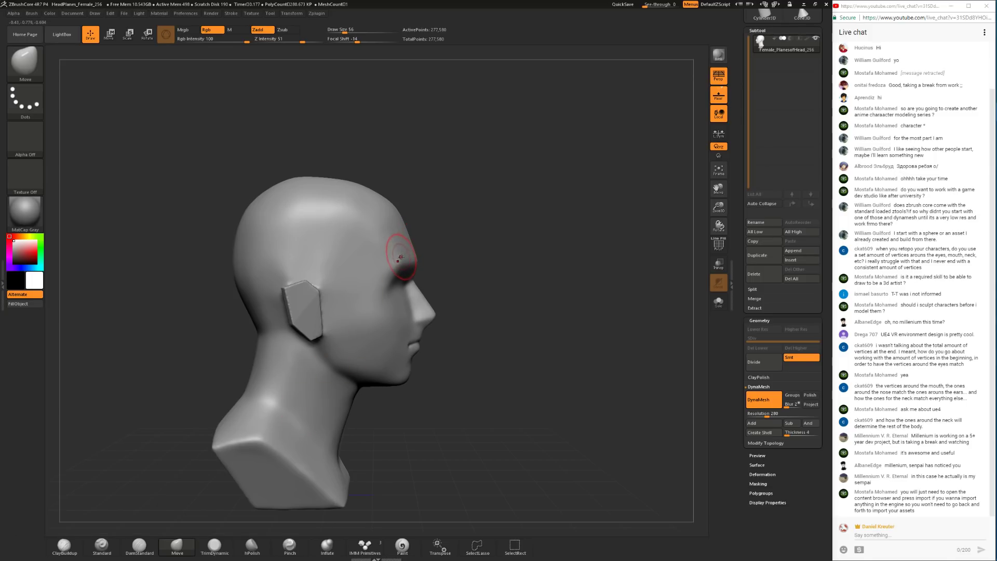
pyautogui.press('space')
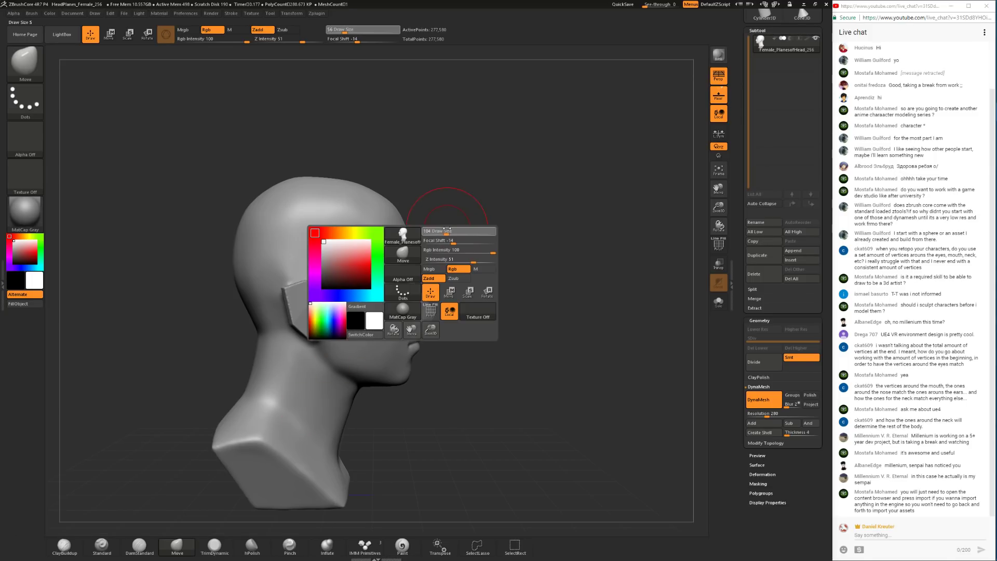
pyautogui.press('space')
pyautogui.moveTo(343, 182); pyautogui.dragTo(362, 180)
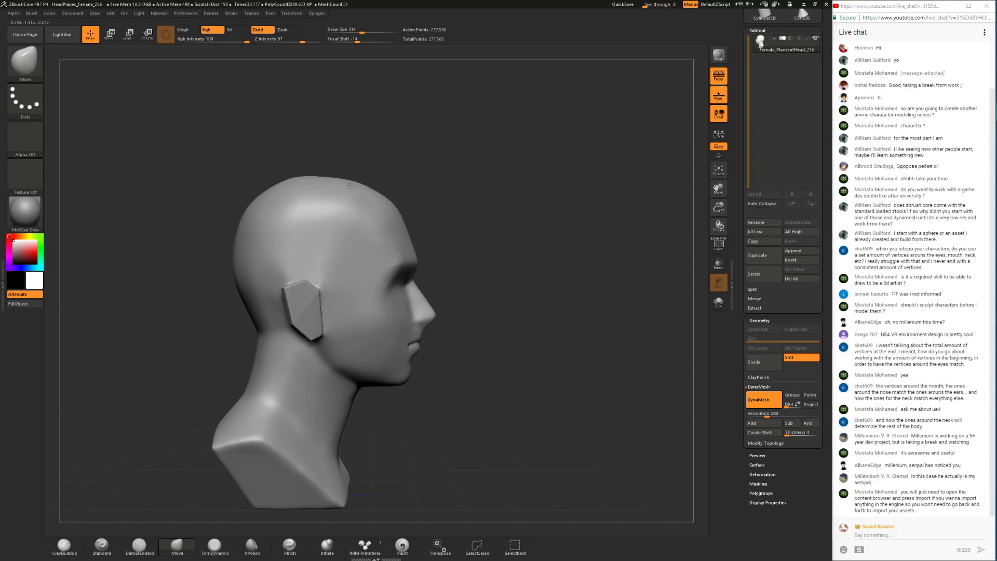
pyautogui.hotkey('ctrl', 'z')
pyautogui.press('space')
pyautogui.moveTo(398, 206); pyautogui.dragTo(391, 203)
pyautogui.moveTo(467, 228); pyautogui.dragTo(346, 297)
# Step: Reduce the Move brush's draw size and adjust the profile of the mouth and the area around the lips
pyautogui.moveTo(210, 306)
pyautogui.keyDown('alt'); pyautogui.mouseDown()
pyautogui.moveTo(202, 421)
pyautogui.moveTo(267, 205)
pyautogui.mouseUp(); pyautogui.keyUp('alt')
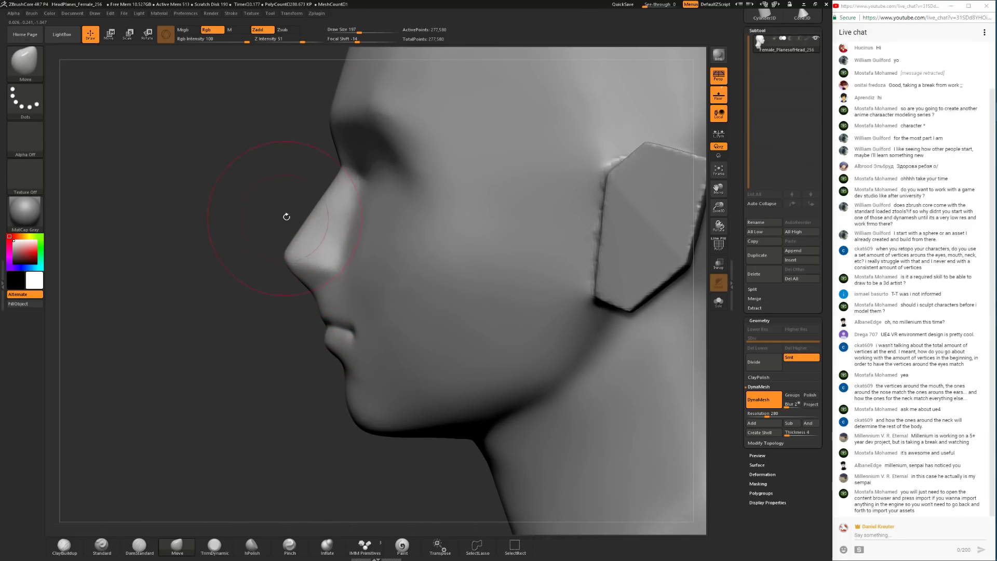
pyautogui.moveTo(308, 286)
pyautogui.keyDown('alt'); pyautogui.mouseDown()
pyautogui.moveTo(322, 270)
pyautogui.moveTo(363, 258)
pyautogui.moveTo(329, 375)
pyautogui.mouseUp(); pyautogui.keyUp('alt')
pyautogui.moveTo(359, 271)
pyautogui.mouseDown()
pyautogui.moveTo(369, 270)
pyautogui.moveTo(348, 283)
pyautogui.moveTo(365, 273)
pyautogui.mouseUp()
pyautogui.hotkey('ctrl', 'z')
pyautogui.press('space')
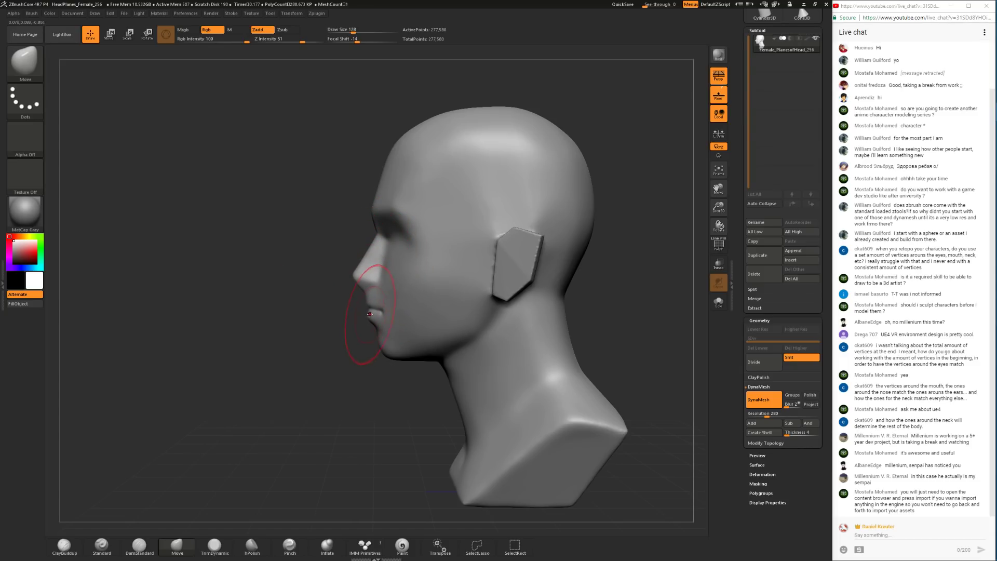
pyautogui.moveTo(335, 346)
pyautogui.mouseDown()
pyautogui.moveTo(405, 331)
pyautogui.moveTo(394, 332)
pyautogui.mouseUp()
pyautogui.press('space')
pyautogui.moveTo(443, 310)
pyautogui.keyDown('shift'); pyautogui.mouseDown()
pyautogui.moveTo(479, 321)
pyautogui.moveTo(460, 358)
pyautogui.mouseUp(); pyautogui.keyUp('shift')
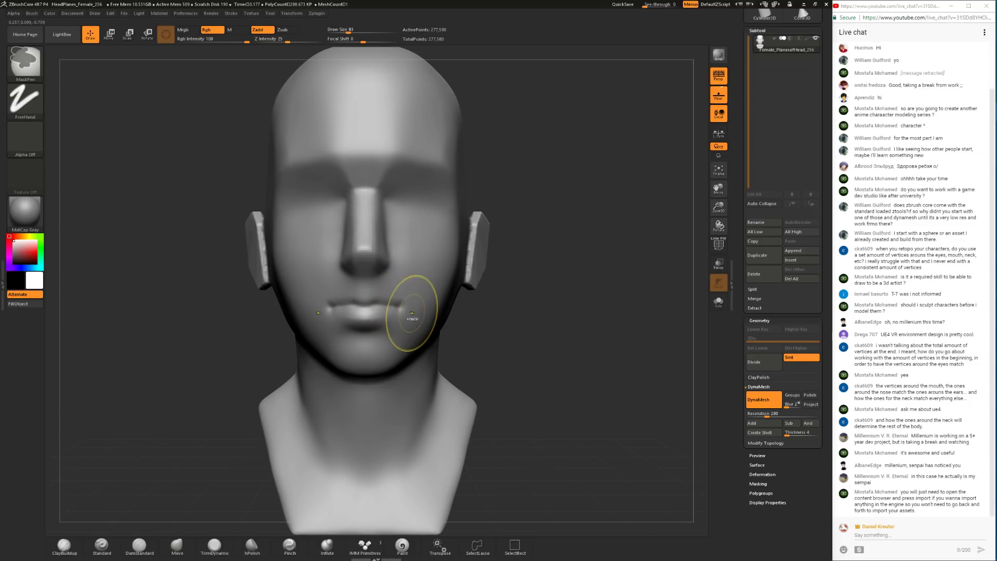
pyautogui.moveTo(463, 318); pyautogui.dragTo(335, 327)
# Step: Adjust the sides of the skull with Move at draw size 280, comparing the head with perspective off and on
pyautogui.moveTo(333, 384)
pyautogui.keyDown('alt'); pyautogui.mouseDown()
pyautogui.moveTo(319, 336)
pyautogui.moveTo(441, 319)
pyautogui.moveTo(447, 303)
pyautogui.mouseUp(); pyautogui.keyUp('alt')
pyautogui.press('space')
pyautogui.moveTo(699, 136); pyautogui.dragTo(669, 125)
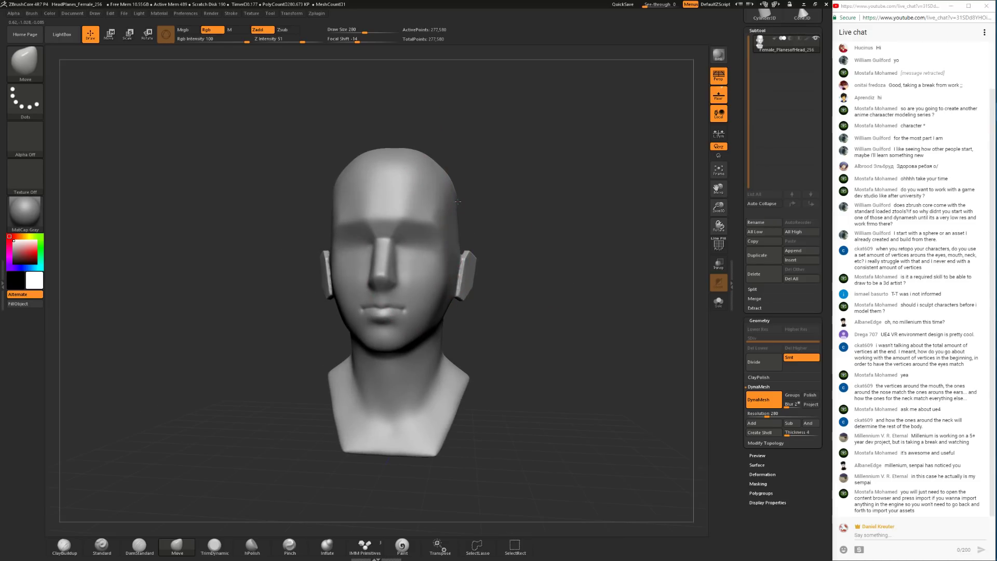
pyautogui.click(719, 76)
pyautogui.moveTo(585, 168)
pyautogui.keyDown('shift'); pyautogui.mouseDown()
pyautogui.moveTo(569, 254)
pyautogui.moveTo(588, 157)
pyautogui.mouseUp(); pyautogui.keyUp('shift')
pyautogui.click(719, 77)
pyautogui.moveTo(633, 228)
pyautogui.mouseDown()
pyautogui.moveTo(525, 260)
pyautogui.moveTo(502, 319)
pyautogui.mouseUp()
# Step: Refine the outline of the head and neck with the Move brush at draw size 167
pyautogui.press('space')
pyautogui.moveTo(559, 273)
pyautogui.mouseDown()
pyautogui.moveTo(541, 285)
pyautogui.moveTo(535, 262)
pyautogui.mouseUp()
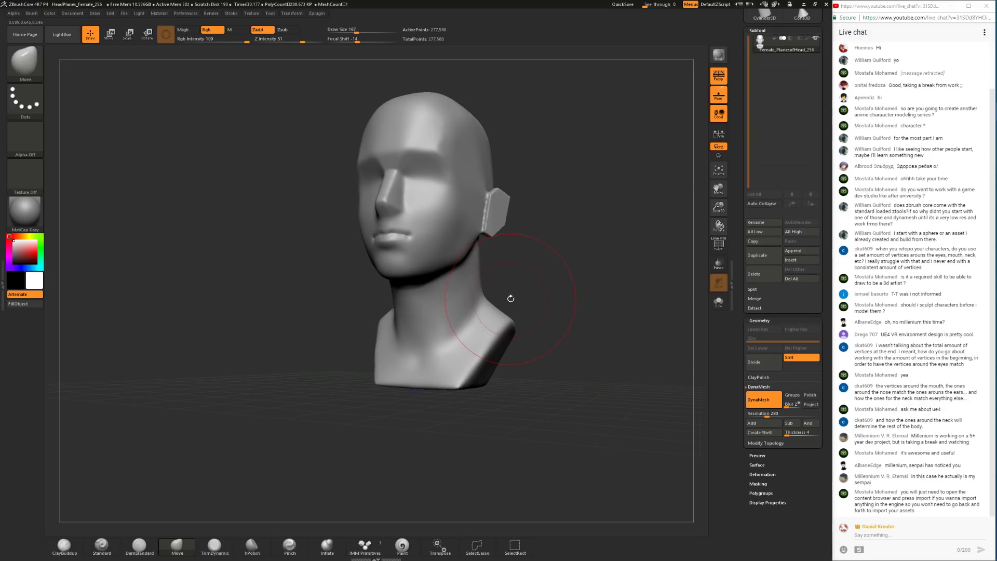
pyautogui.moveTo(509, 298); pyautogui.dragTo(460, 293)
pyautogui.moveTo(500, 268)
pyautogui.mouseDown()
pyautogui.moveTo(510, 263)
pyautogui.moveTo(496, 270)
pyautogui.mouseUp()
pyautogui.moveTo(423, 317)
pyautogui.mouseDown()
pyautogui.moveTo(455, 292)
pyautogui.moveTo(478, 229)
pyautogui.moveTo(490, 289)
pyautogui.mouseUp()
pyautogui.press('space')
pyautogui.moveTo(472, 218); pyautogui.dragTo(469, 217)
pyautogui.moveTo(491, 254); pyautogui.dragTo(430, 270)
# Step: Build up the side of the cheek in front of the ear with ClayBuildup at draw size 104, then smooth it
pyautogui.press('space')
pyautogui.click(65, 545)
pyautogui.keyDown('alt'); pyautogui.moveTo(424, 242); pyautogui.dragTo(417, 268, button='right'); pyautogui.keyUp('alt')
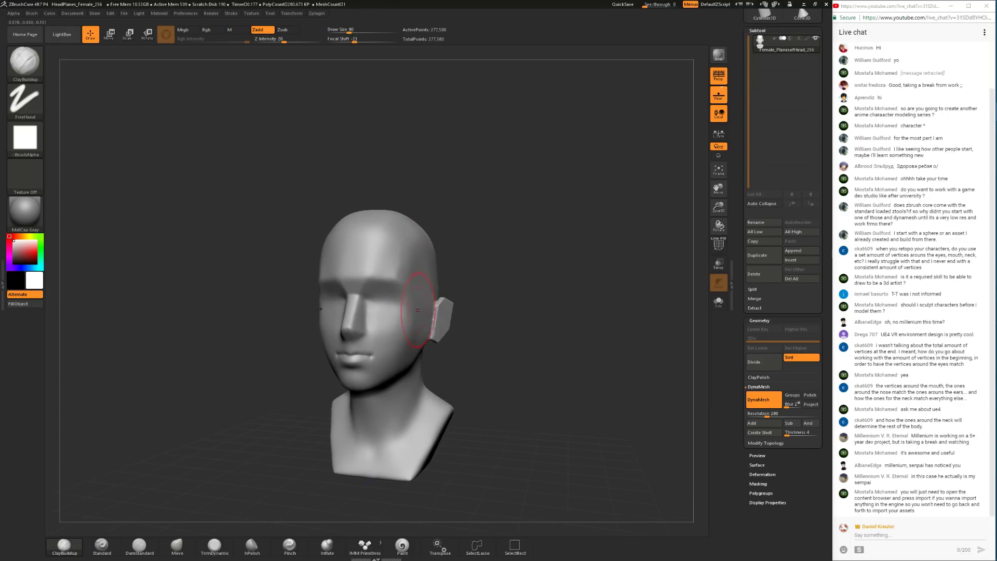
pyautogui.press('space')
pyautogui.moveTo(416, 309); pyautogui.dragTo(420, 310)
pyautogui.moveTo(512, 276); pyautogui.dragTo(457, 291)
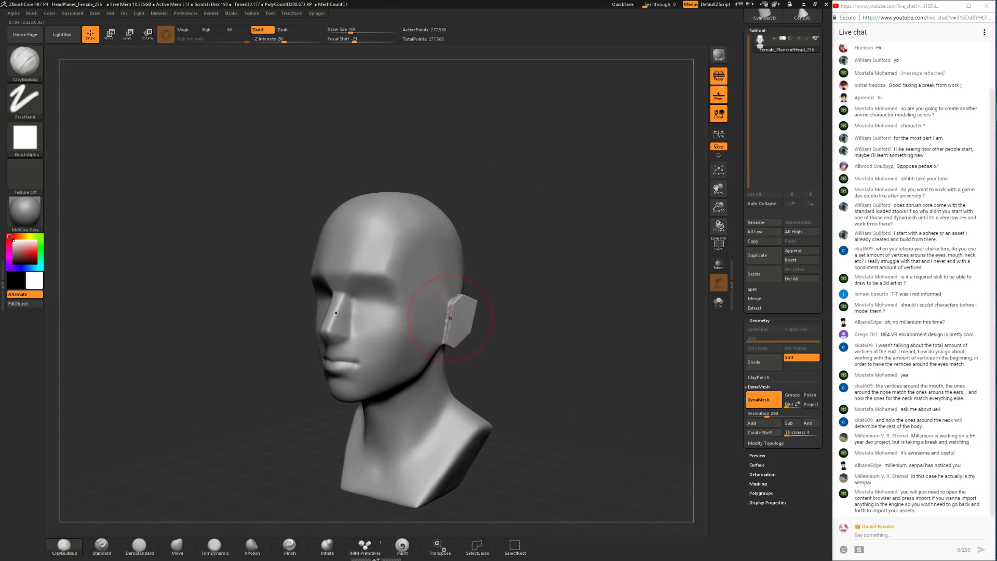
pyautogui.moveTo(402, 326)
pyautogui.mouseDown()
pyautogui.moveTo(387, 327)
pyautogui.moveTo(417, 337)
pyautogui.mouseUp()
pyautogui.press('space')
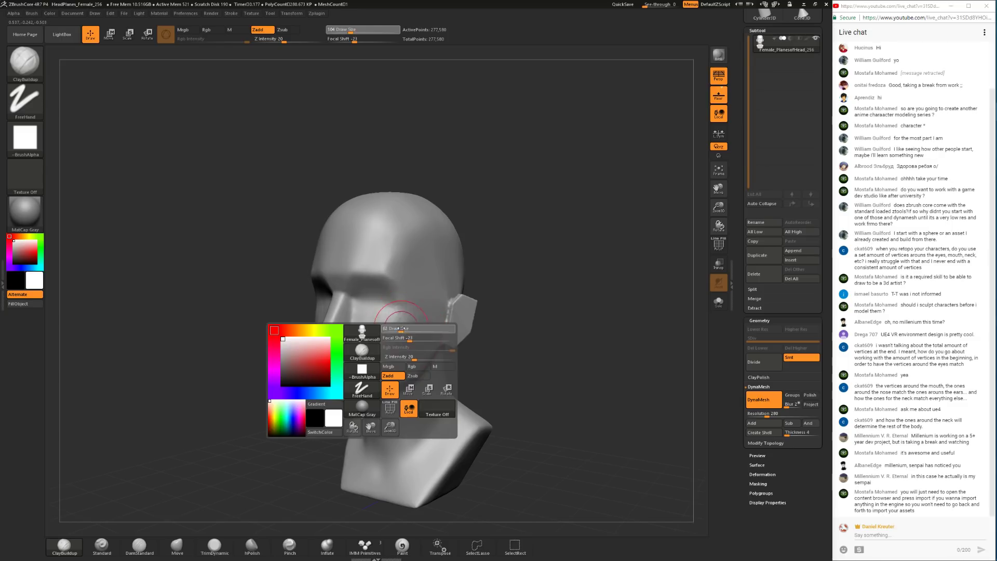
pyautogui.press('shift')
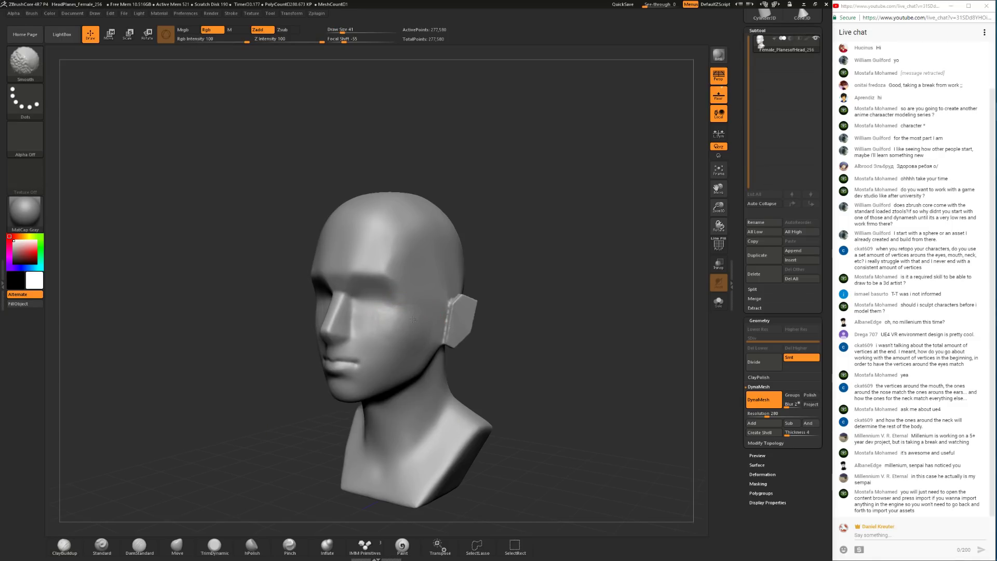
pyautogui.keyDown('shift'); pyautogui.moveTo(409, 312); pyautogui.dragTo(433, 316); pyautogui.keyUp('shift')
# Step: Add volume to the temple and side of the forehead with ClayBuildup at draw size 80 and smooth the strokes
pyautogui.moveTo(484, 291)
pyautogui.mouseDown()
pyautogui.moveTo(512, 281)
pyautogui.moveTo(514, 312)
pyautogui.moveTo(464, 332)
pyautogui.mouseUp()
pyautogui.press('space')
pyautogui.click(507, 294)
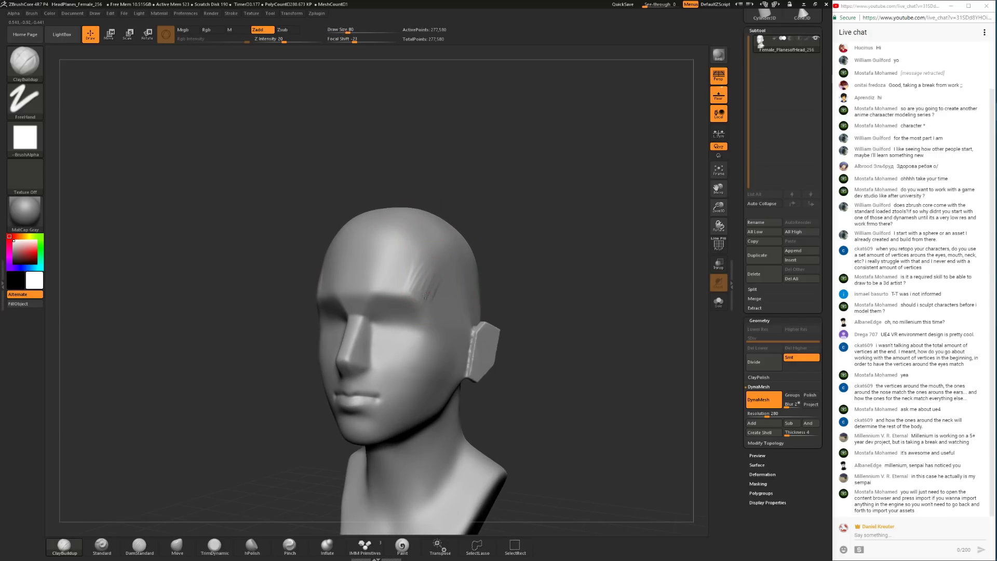
pyautogui.keyDown('shift'); pyautogui.moveTo(437, 317); pyautogui.dragTo(442, 299); pyautogui.keyUp('shift')
pyautogui.moveTo(222, 394)
pyautogui.mouseDown()
pyautogui.moveTo(244, 399)
pyautogui.moveTo(159, 512)
pyautogui.mouseUp()
pyautogui.keyDown('alt'); pyautogui.moveTo(235, 424); pyautogui.dragTo(165, 401); pyautogui.keyUp('alt')
pyautogui.moveTo(165, 401); pyautogui.dragTo(206, 403)
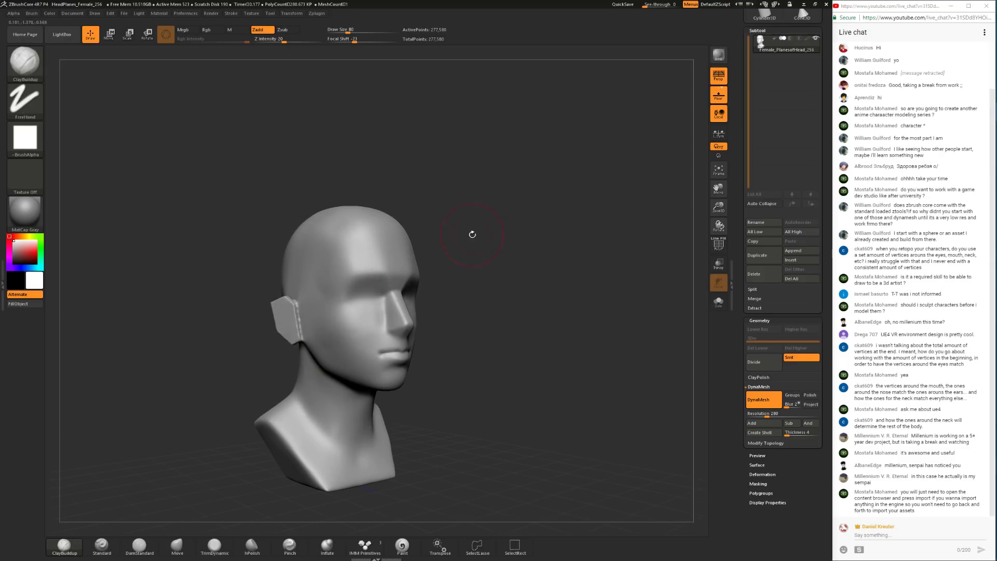
pyautogui.moveTo(469, 225); pyautogui.dragTo(377, 291)
pyautogui.moveTo(485, 280); pyautogui.dragTo(302, 446)
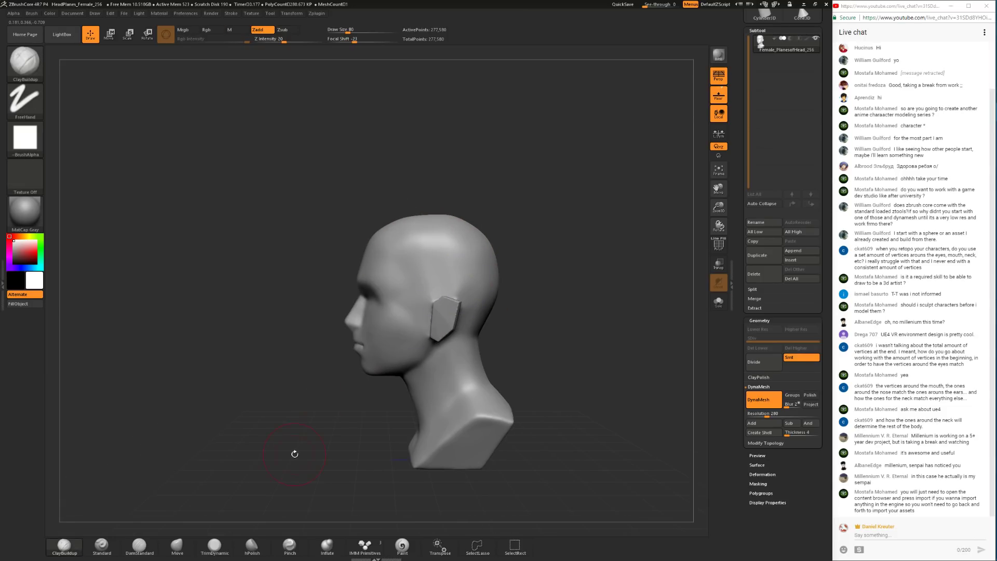
# Step: Flatten the side plane of the forehead and temple with the TrimDynamic brush at a larger draw size
pyautogui.click(214, 546)
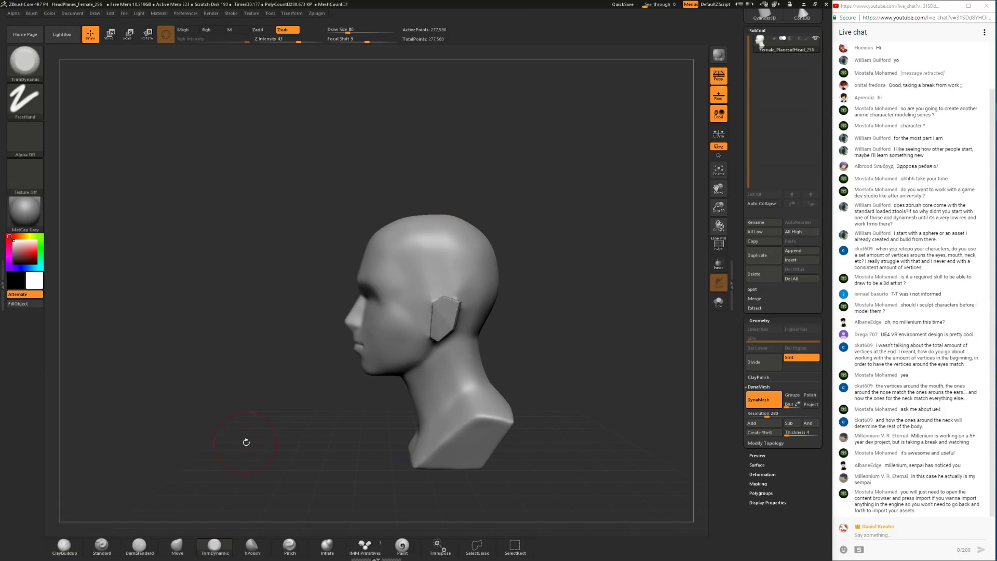
pyautogui.moveTo(237, 449); pyautogui.dragTo(296, 408)
pyautogui.press('space')
pyautogui.moveTo(418, 249); pyautogui.dragTo(427, 249)
pyautogui.moveTo(498, 203); pyautogui.dragTo(388, 273)
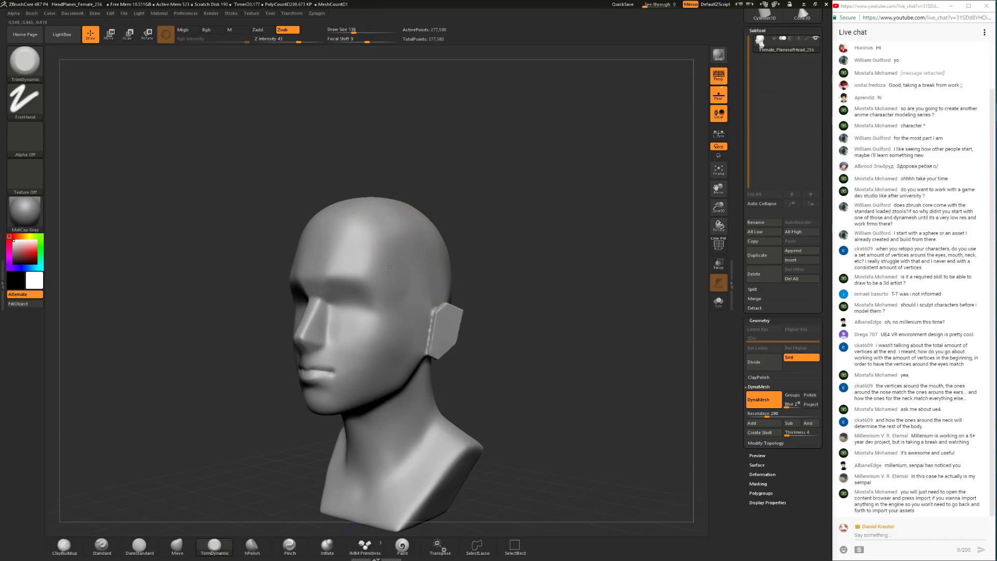
pyautogui.moveTo(481, 192)
pyautogui.mouseDown()
pyautogui.moveTo(527, 194)
pyautogui.moveTo(430, 232)
pyautogui.mouseUp()
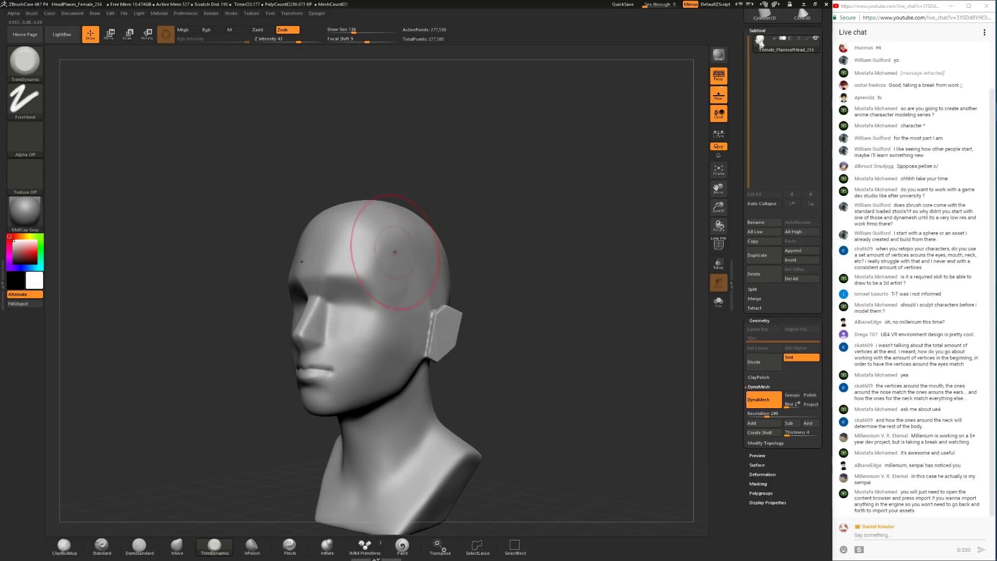
pyautogui.moveTo(470, 189)
pyautogui.mouseDown()
pyautogui.moveTo(506, 192)
pyautogui.moveTo(446, 175)
pyautogui.mouseUp()
# Step: Trim the upper forehead and crown with TrimDynamic, reduce its draw size to 101, and smooth the surface
pyautogui.press('space')
pyautogui.moveTo(446, 176)
pyautogui.mouseDown()
pyautogui.moveTo(470, 194)
pyautogui.moveTo(432, 208)
pyautogui.moveTo(421, 182)
pyautogui.moveTo(390, 211)
pyautogui.mouseUp()
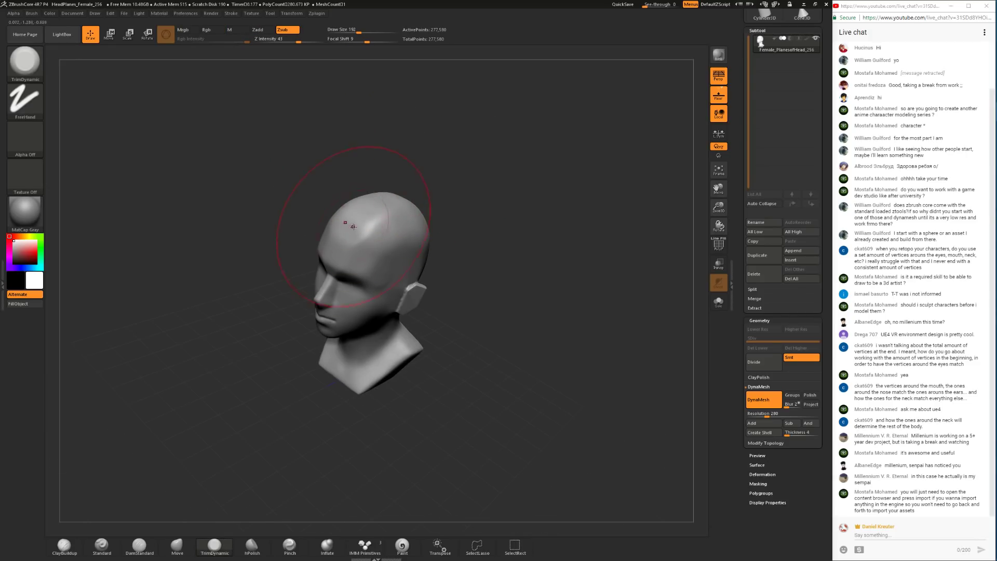
pyautogui.moveTo(459, 170); pyautogui.dragTo(426, 155)
pyautogui.moveTo(358, 184); pyautogui.dragTo(391, 198)
pyautogui.press('space')
pyautogui.moveTo(375, 237); pyautogui.dragTo(366, 237)
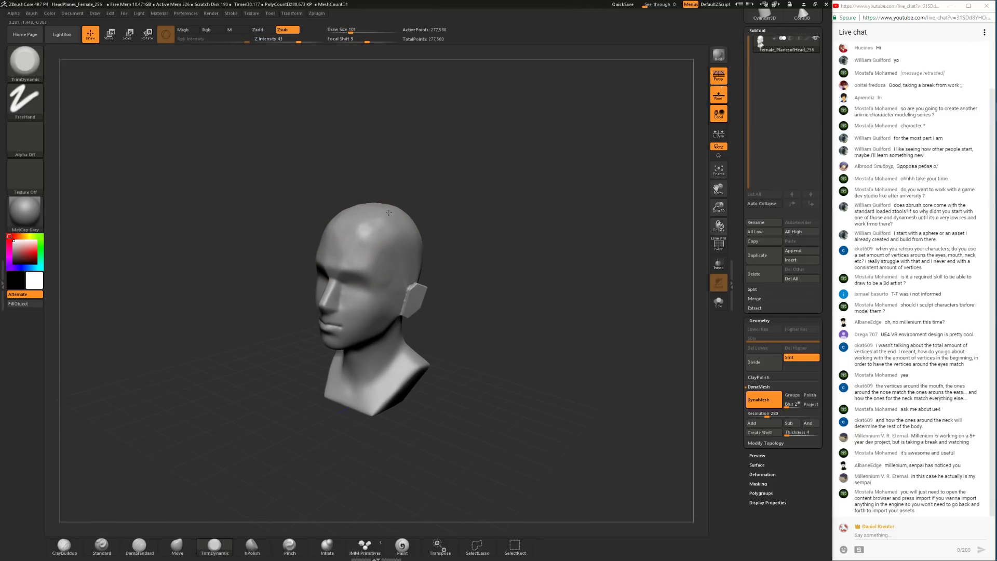
pyautogui.press('shift')
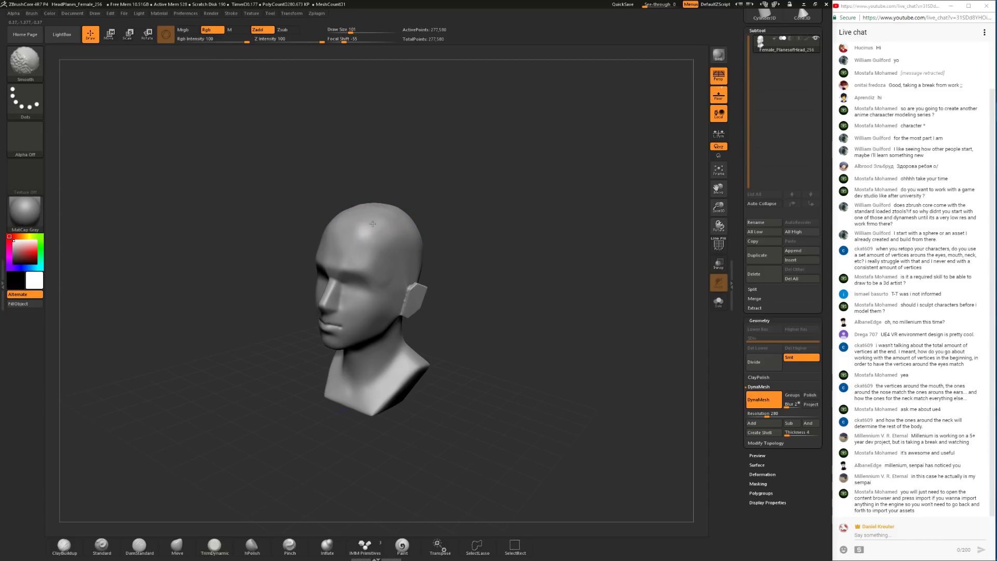
# Step: Adjust the outline of the crown and back of the skull in side view with the Move brush at draw size 192
pyautogui.click(177, 546)
pyautogui.keyDown('shift'); pyautogui.moveTo(457, 270); pyautogui.dragTo(391, 256); pyautogui.keyUp('shift')
pyautogui.press('space')
pyautogui.click(503, 200)
pyautogui.moveTo(503, 200); pyautogui.dragTo(500, 200)
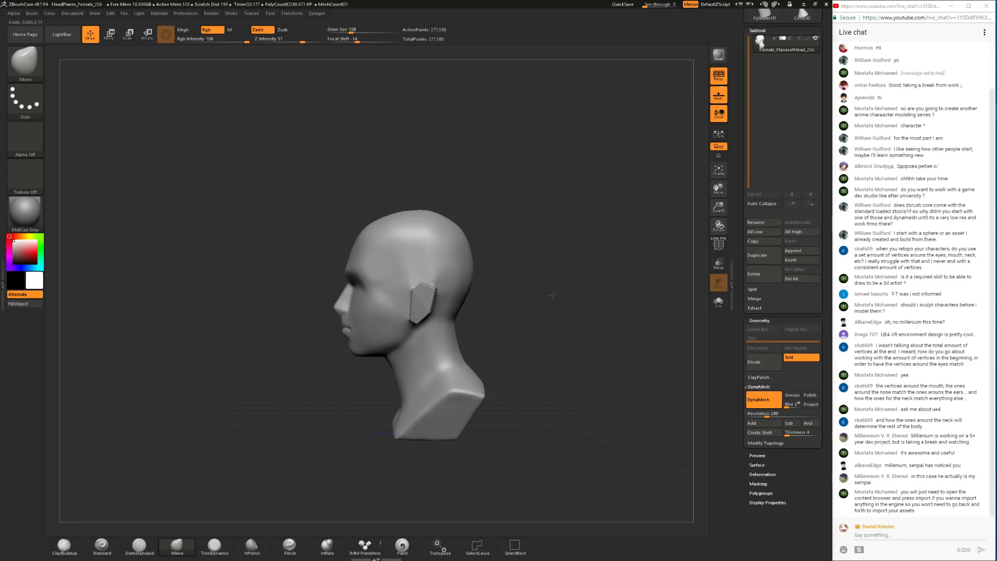
pyautogui.keyDown('alt'); pyautogui.moveTo(554, 293); pyautogui.dragTo(555, 306); pyautogui.keyUp('alt')
pyautogui.click(181, 545)
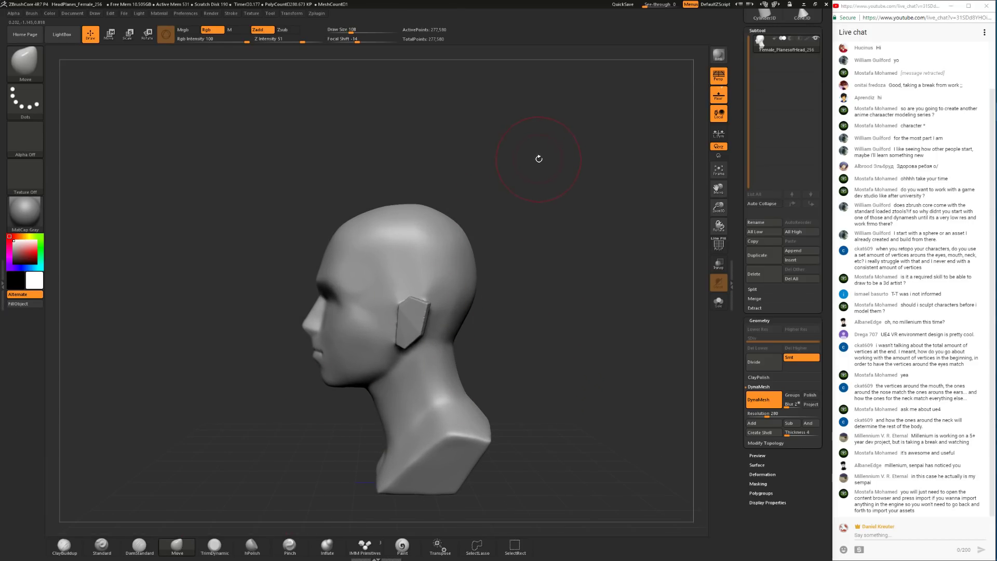
pyautogui.press('space')
pyautogui.moveTo(555, 167); pyautogui.dragTo(555, 167)
pyautogui.press('space')
pyautogui.moveTo(467, 241); pyautogui.dragTo(450, 220)
pyautogui.press('shift')
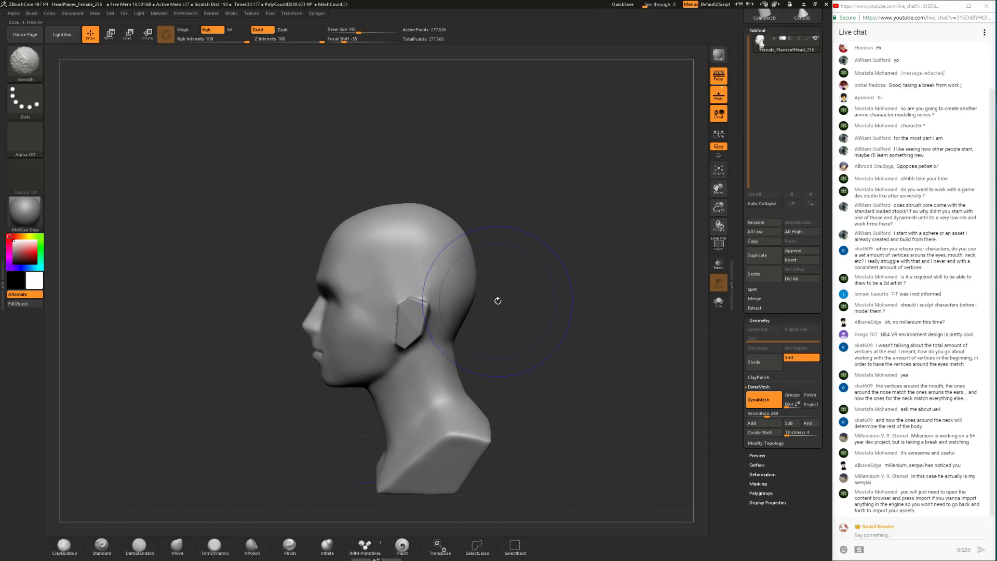
# Step: Refine the side of the head with the Move brush at draw size 158 and even out the temple with TrimDynamic
pyautogui.click(177, 545)
pyautogui.press('space')
pyautogui.moveTo(413, 303); pyautogui.dragTo(409, 330)
pyautogui.press('space')
pyautogui.moveTo(500, 278)
pyautogui.mouseDown()
pyautogui.moveTo(413, 338)
pyautogui.moveTo(394, 364)
pyautogui.mouseUp()
pyautogui.click(214, 545)
pyautogui.moveTo(518, 240)
pyautogui.mouseDown()
pyautogui.moveTo(504, 217)
pyautogui.moveTo(505, 271)
pyautogui.mouseUp()
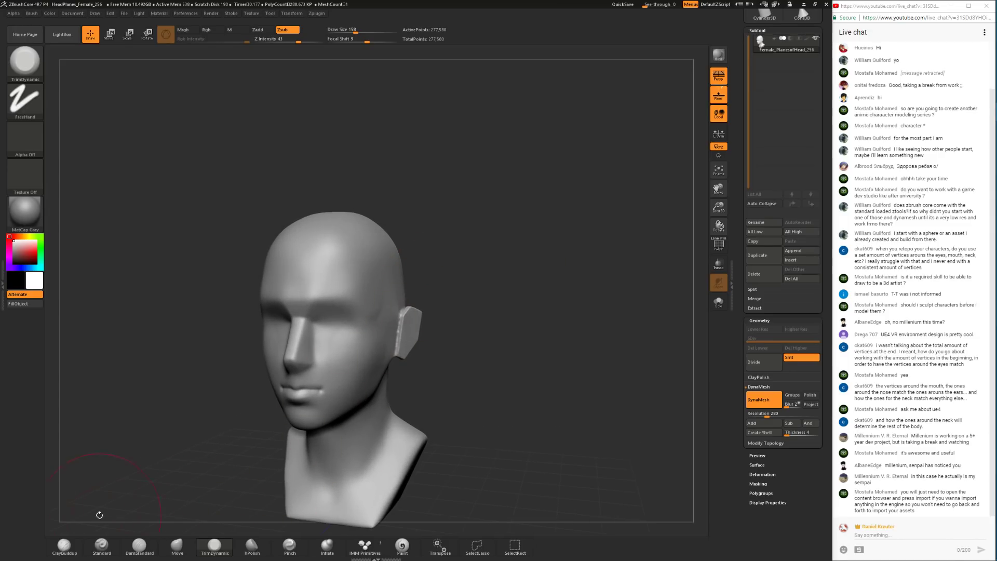
pyautogui.moveTo(437, 229)
pyautogui.keyDown('alt'); pyautogui.mouseDown()
pyautogui.moveTo(456, 221)
pyautogui.moveTo(452, 229)
pyautogui.moveTo(487, 234)
pyautogui.moveTo(514, 219)
pyautogui.moveTo(437, 250)
pyautogui.mouseUp(); pyautogui.keyUp('alt')
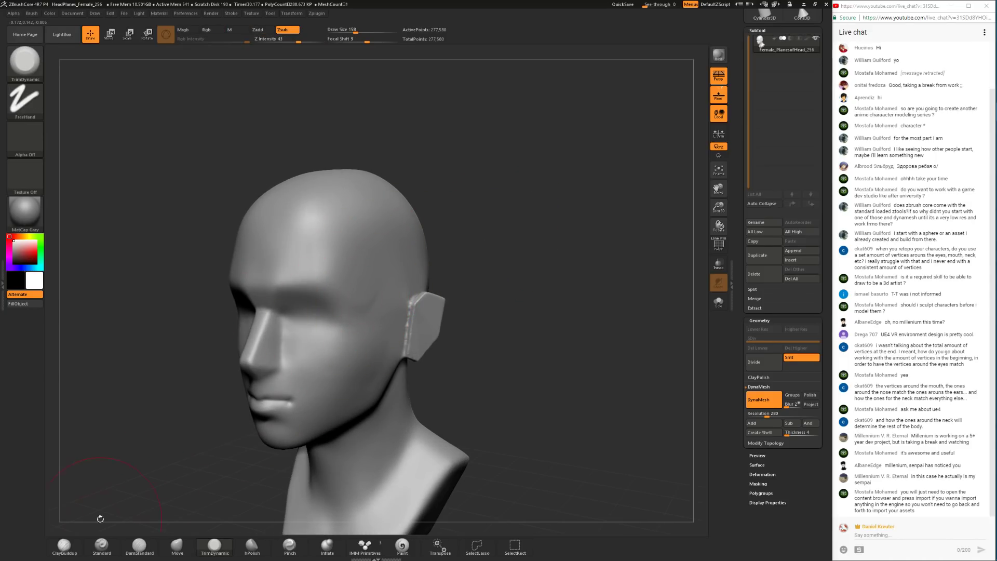
# Step: Fill out the area between the temple, cheek and ear with ClayBuildup at draw size 101 and smooth it
pyautogui.click(64, 545)
pyautogui.press('space')
pyautogui.moveTo(474, 275); pyautogui.dragTo(469, 274)
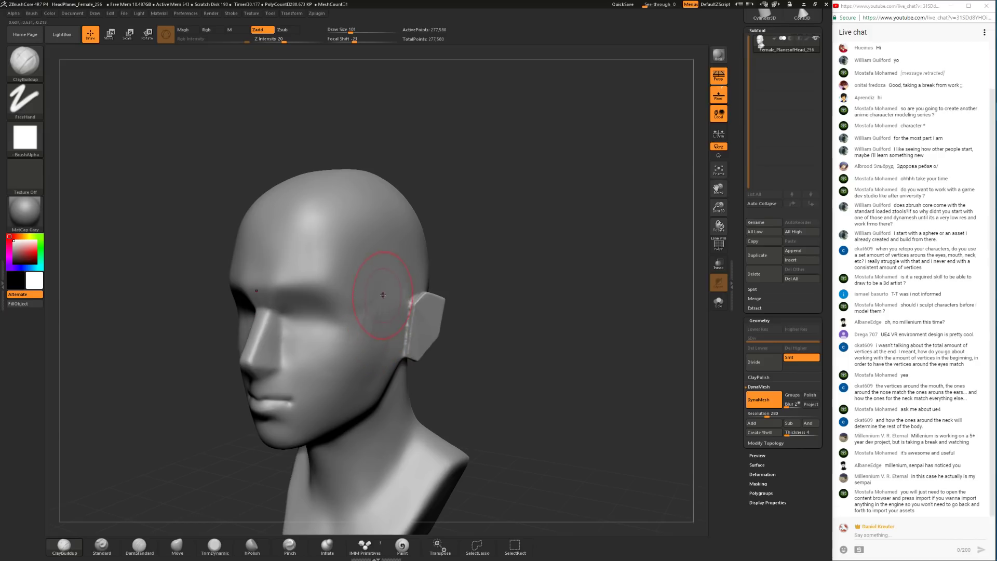
pyautogui.press('shift')
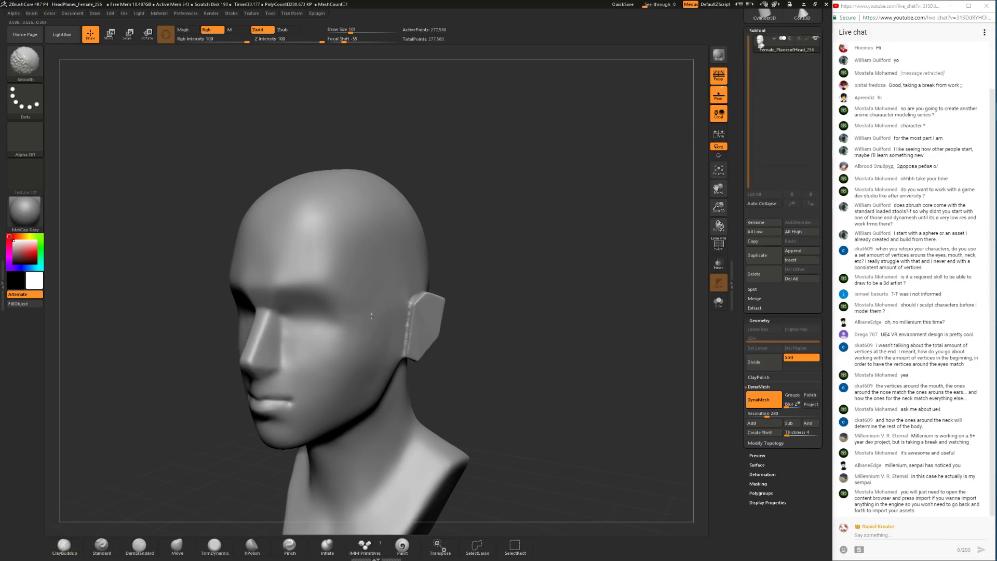
pyautogui.moveTo(476, 231); pyautogui.dragTo(460, 227)
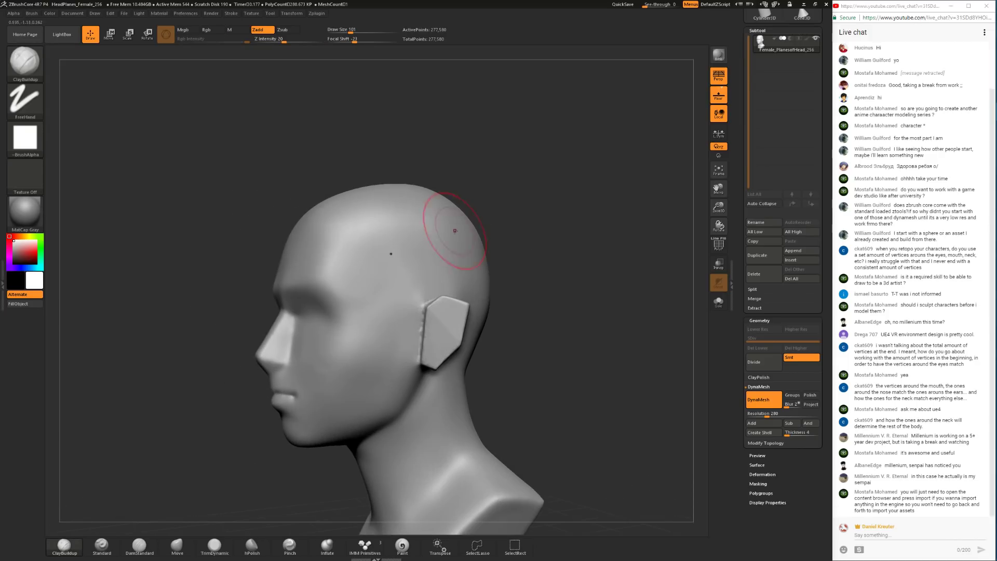
pyautogui.keyDown('shift'); pyautogui.moveTo(351, 368); pyautogui.dragTo(364, 367); pyautogui.keyUp('shift')
pyautogui.press('ctrl')
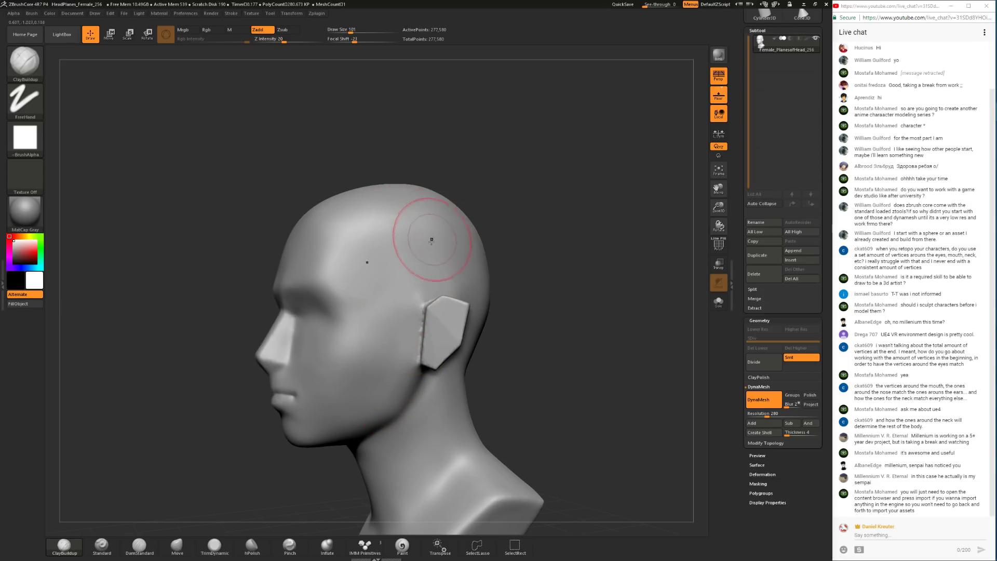
pyautogui.moveTo(402, 325)
pyautogui.keyDown('shift'); pyautogui.mouseDown()
pyautogui.moveTo(422, 332)
pyautogui.moveTo(426, 311)
pyautogui.mouseUp(); pyautogui.keyUp('shift')
pyautogui.moveTo(526, 285); pyautogui.dragTo(490, 311)
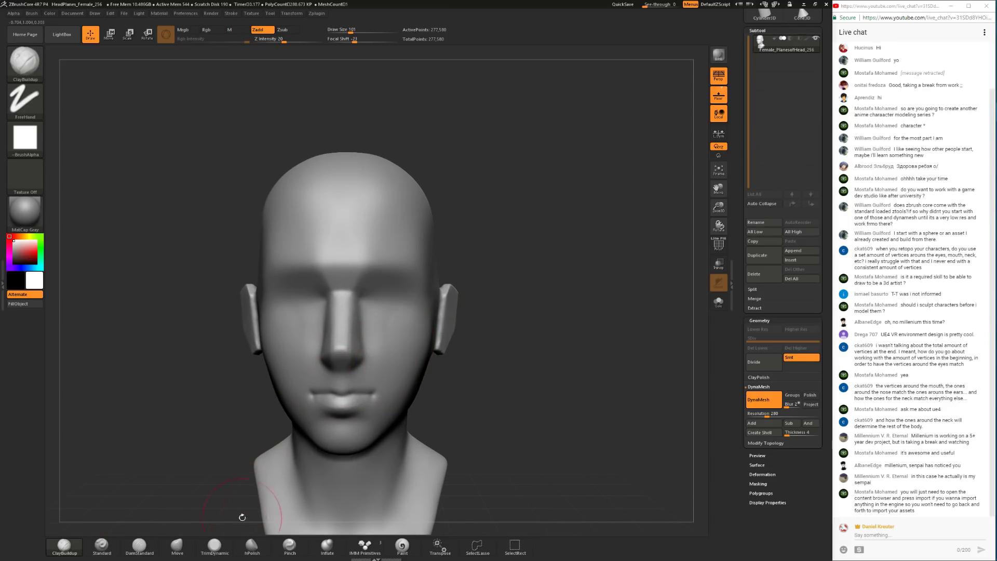
pyautogui.click(140, 545)
pyautogui.moveTo(246, 493); pyautogui.dragTo(506, 395)
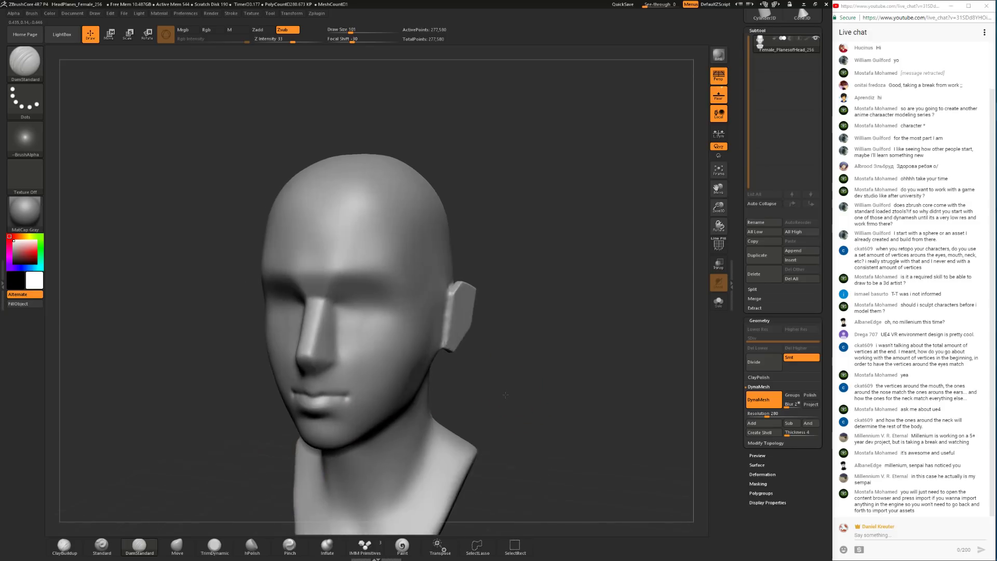
pyautogui.press('space')
pyautogui.moveTo(533, 354)
pyautogui.mouseDown()
pyautogui.moveTo(542, 313)
pyautogui.moveTo(602, 307)
pyautogui.mouseUp()
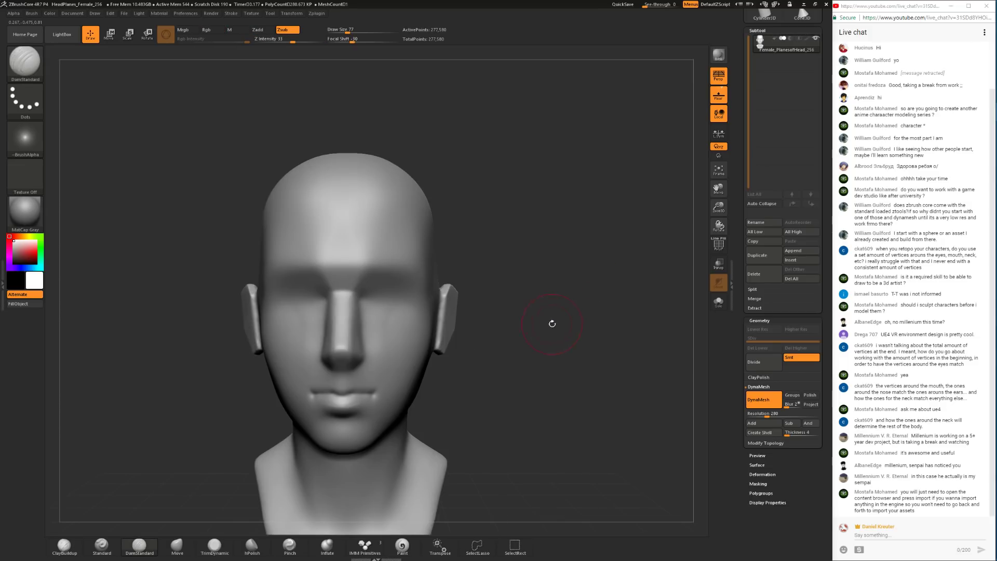
# Step: Refine the jaw and neck contours with the Move brush at draw size 116, checking front, three-quarter and side views
pyautogui.click(175, 553)
pyautogui.press('space')
pyautogui.moveTo(457, 345)
pyautogui.mouseDown()
pyautogui.moveTo(483, 364)
pyautogui.moveTo(458, 355)
pyautogui.moveTo(428, 367)
pyautogui.moveTo(483, 360)
pyautogui.moveTo(472, 372)
pyautogui.moveTo(421, 352)
pyautogui.mouseUp()
pyautogui.press('space')
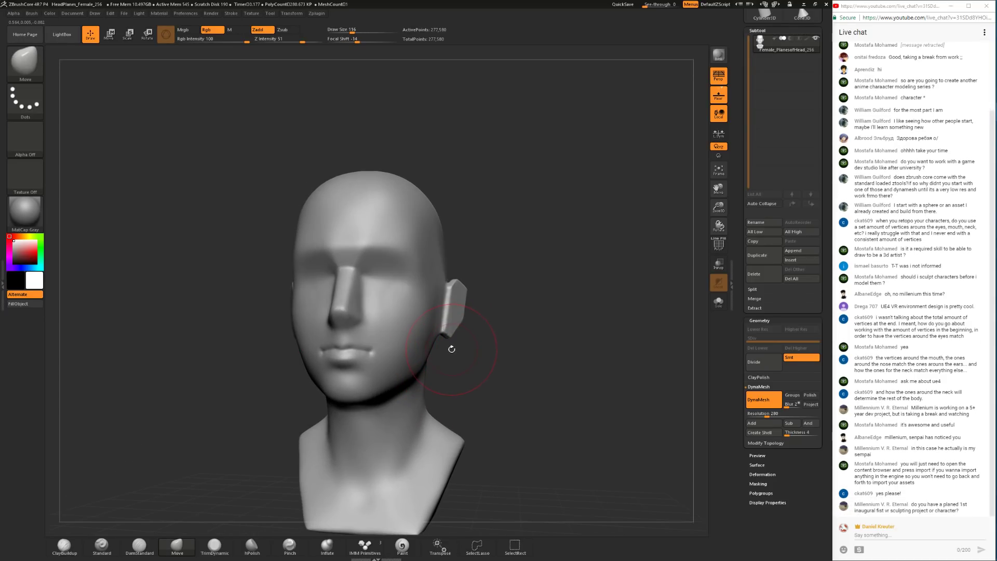
pyautogui.moveTo(450, 350)
pyautogui.mouseDown()
pyautogui.moveTo(470, 367)
pyautogui.moveTo(492, 361)
pyautogui.moveTo(497, 379)
pyautogui.moveTo(494, 307)
pyautogui.mouseUp()
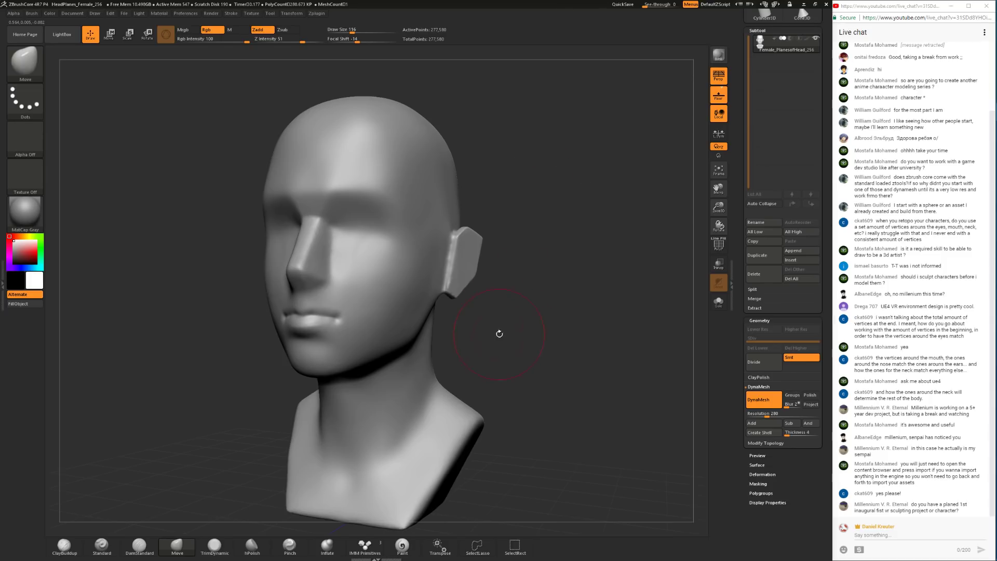
pyautogui.keyDown('alt'); pyautogui.moveTo(514, 348); pyautogui.dragTo(475, 336); pyautogui.keyUp('alt')
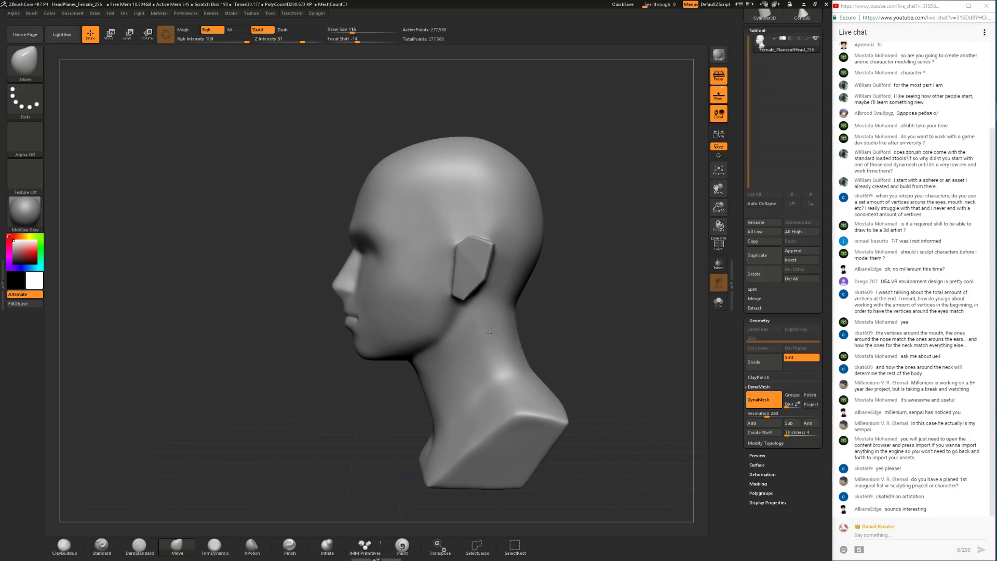
pyautogui.moveTo(371, 422); pyautogui.dragTo(464, 358)
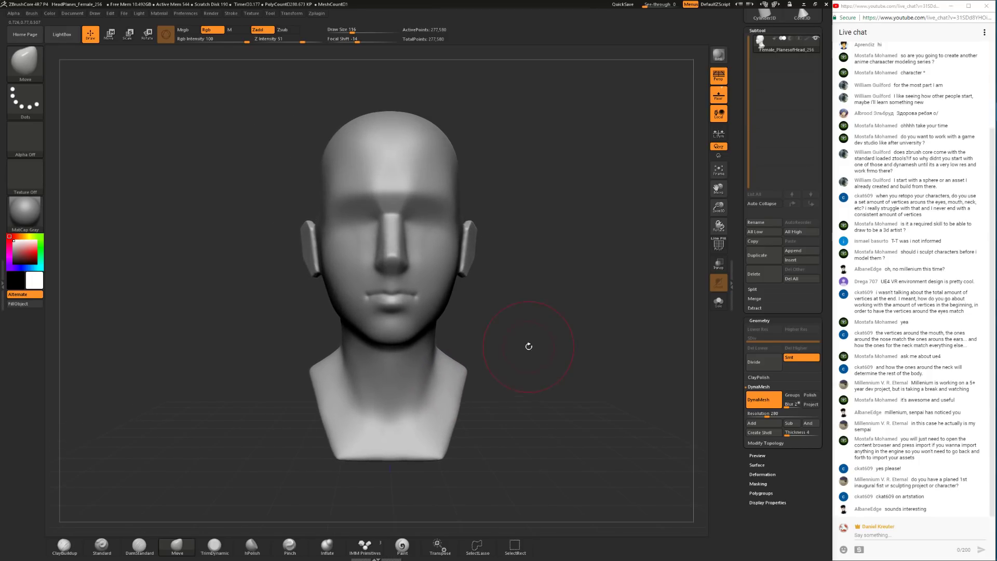
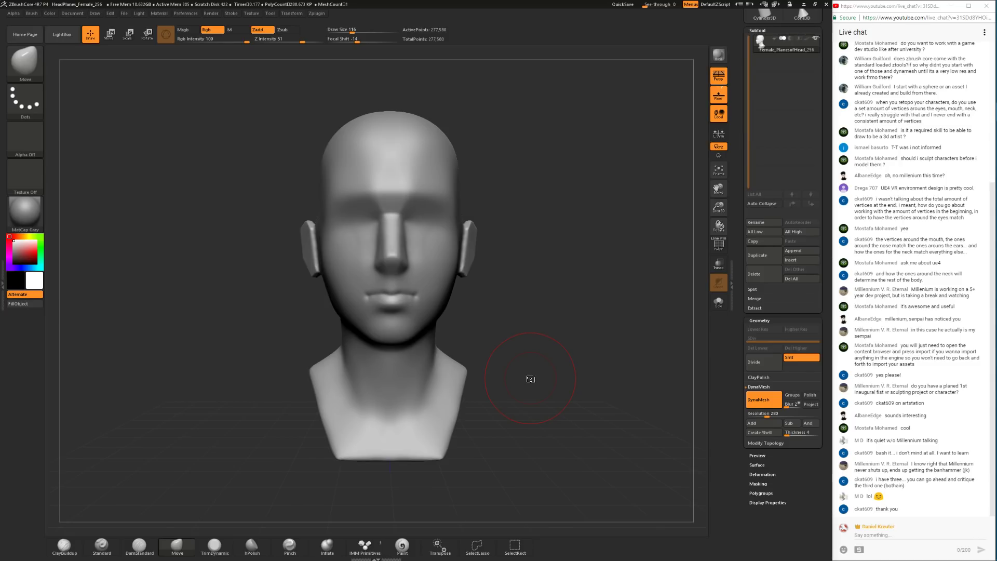
# Step: Build up the upper lip and its border with ClayBuildup at draw size 62
pyautogui.moveTo(572, 213)
pyautogui.mouseDown()
pyautogui.moveTo(270, 370)
pyautogui.moveTo(525, 274)
pyautogui.moveTo(455, 295)
pyautogui.moveTo(514, 281)
pyautogui.moveTo(519, 301)
pyautogui.mouseUp()
pyautogui.press('space')
pyautogui.moveTo(422, 299); pyautogui.dragTo(403, 298)
pyautogui.moveTo(488, 310); pyautogui.dragTo(154, 511)
pyautogui.click(65, 545)
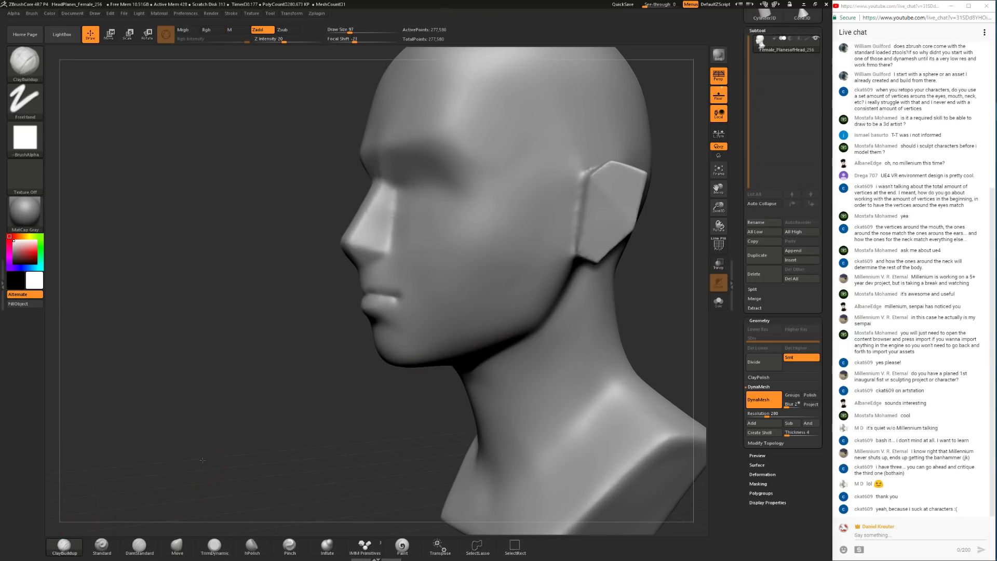
pyautogui.keyDown('shift'); pyautogui.moveTo(203, 459); pyautogui.dragTo(447, 348); pyautogui.keyUp('shift')
pyautogui.keyDown('alt'); pyautogui.moveTo(528, 314); pyautogui.dragTo(525, 313); pyautogui.keyUp('alt')
pyautogui.press('space')
pyautogui.moveTo(385, 287); pyautogui.dragTo(379, 287)
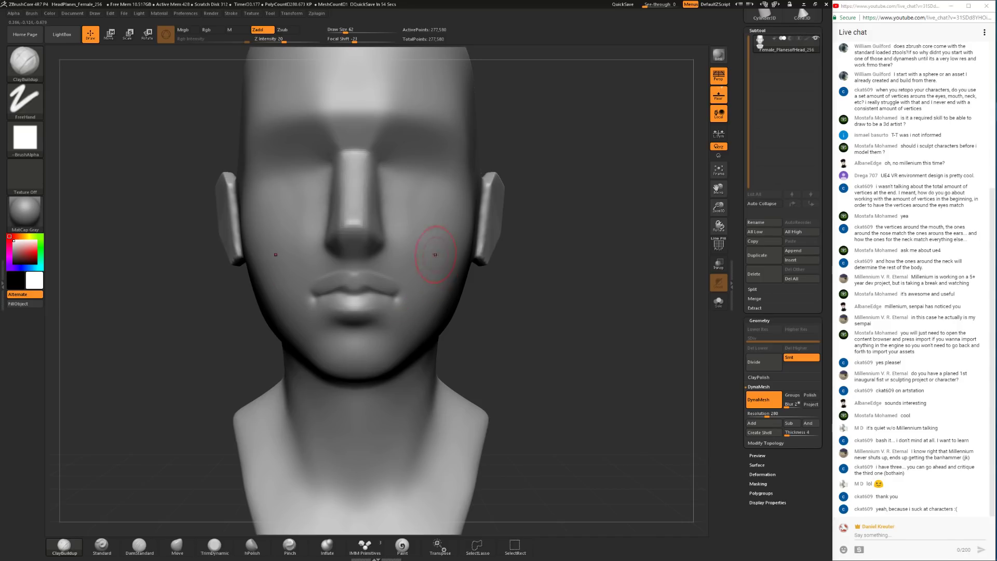
# Step: Reduce ClayBuildup to draw size 51 and add volume around the mouth
pyautogui.press('space')
pyautogui.moveTo(412, 261); pyautogui.dragTo(407, 261)
pyautogui.moveTo(530, 301); pyautogui.dragTo(441, 296)
pyautogui.moveTo(298, 327); pyautogui.dragTo(338, 329)
pyautogui.press('space')
pyautogui.moveTo(368, 281)
pyautogui.mouseDown()
pyautogui.moveTo(358, 274)
pyautogui.moveTo(407, 285)
pyautogui.moveTo(390, 288)
pyautogui.mouseUp()
# Step: Sculpt the area between the nose and upper lip from both sides with ClayBuildup and smooth it
pyautogui.moveTo(242, 346)
pyautogui.mouseDown()
pyautogui.moveTo(356, 332)
pyautogui.moveTo(314, 323)
pyautogui.mouseUp()
pyautogui.moveTo(402, 275); pyautogui.dragTo(359, 277)
pyautogui.moveTo(358, 283)
pyautogui.mouseDown()
pyautogui.moveTo(318, 294)
pyautogui.moveTo(352, 285)
pyautogui.moveTo(351, 274)
pyautogui.moveTo(325, 270)
pyautogui.mouseUp()
pyautogui.moveTo(498, 290); pyautogui.dragTo(337, 322)
pyautogui.moveTo(332, 283)
pyautogui.mouseDown()
pyautogui.moveTo(366, 291)
pyautogui.moveTo(358, 288)
pyautogui.mouseUp()
pyautogui.keyDown('shift'); pyautogui.moveTo(358, 287); pyautogui.dragTo(353, 298); pyautogui.keyUp('shift')
pyautogui.moveTo(253, 345)
pyautogui.mouseDown()
pyautogui.moveTo(413, 316)
pyautogui.moveTo(325, 281)
pyautogui.mouseUp()
pyautogui.moveTo(395, 291); pyautogui.dragTo(312, 278)
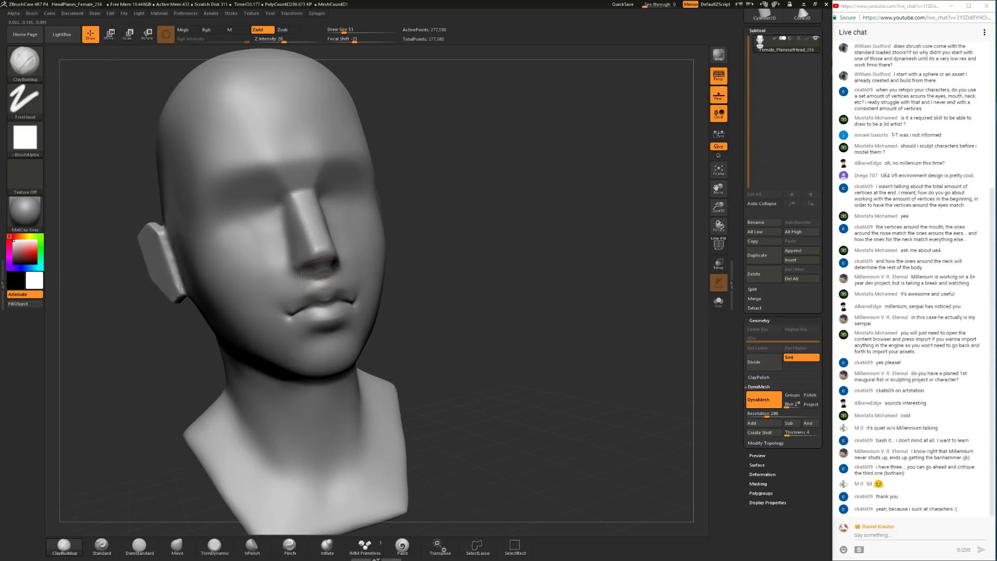
# Step: Sculpt the side of the nose and adjoining cheek with ClayBuildup and smooth the transition, working from both sides
pyautogui.moveTo(428, 247); pyautogui.dragTo(457, 245)
pyautogui.moveTo(311, 248)
pyautogui.mouseDown()
pyautogui.moveTo(319, 244)
pyautogui.moveTo(284, 261)
pyautogui.moveTo(325, 255)
pyautogui.moveTo(298, 281)
pyautogui.mouseUp()
pyautogui.moveTo(415, 291); pyautogui.dragTo(587, 288)
pyautogui.moveTo(311, 273)
pyautogui.keyDown('shift'); pyautogui.mouseDown()
pyautogui.moveTo(329, 260)
pyautogui.moveTo(312, 281)
pyautogui.mouseUp(); pyautogui.keyUp('shift')
pyautogui.moveTo(415, 291); pyautogui.dragTo(524, 285)
pyautogui.moveTo(383, 260); pyautogui.dragTo(530, 265)
pyautogui.moveTo(306, 234)
pyautogui.keyDown('shift'); pyautogui.mouseDown()
pyautogui.moveTo(310, 260)
pyautogui.moveTo(290, 257)
pyautogui.mouseUp(); pyautogui.keyUp('shift')
# Step: Shape the area between the nose and mouth corner with ClayBuildup at draw size 71 and smooth it toward the jaw
pyautogui.moveTo(447, 244)
pyautogui.keyDown('shift'); pyautogui.mouseDown()
pyautogui.moveTo(476, 239)
pyautogui.moveTo(479, 259)
pyautogui.moveTo(488, 260)
pyautogui.mouseUp(); pyautogui.keyUp('shift')
pyautogui.moveTo(361, 264); pyautogui.dragTo(354, 276)
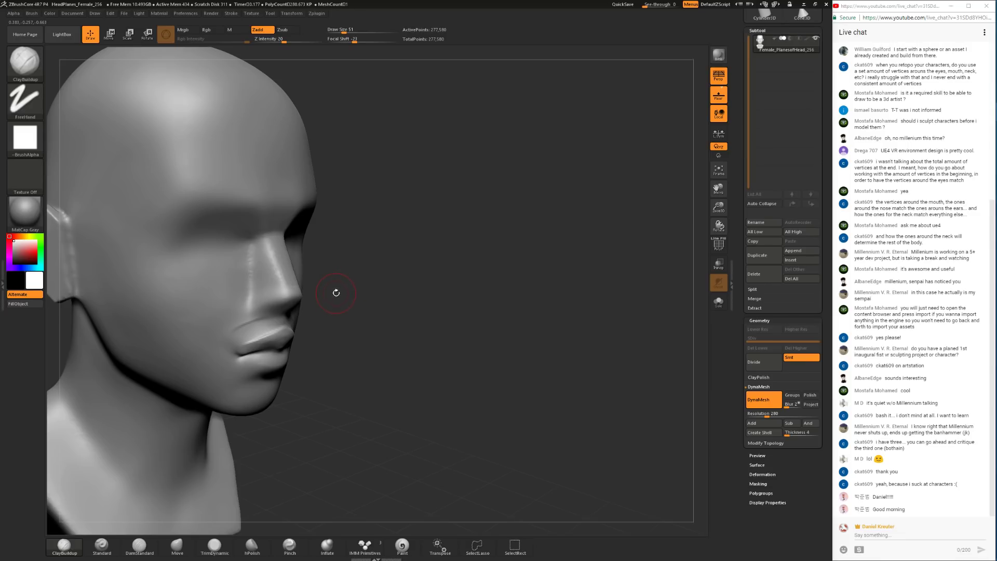
pyautogui.moveTo(322, 258); pyautogui.dragTo(271, 302)
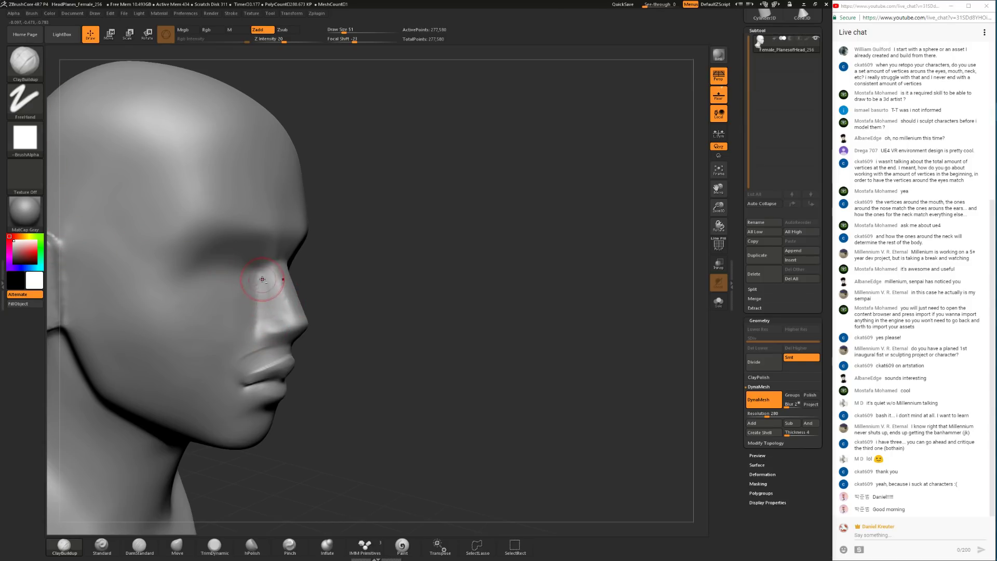
pyautogui.moveTo(263, 337)
pyautogui.mouseDown()
pyautogui.moveTo(269, 288)
pyautogui.moveTo(277, 329)
pyautogui.moveTo(265, 363)
pyautogui.mouseUp()
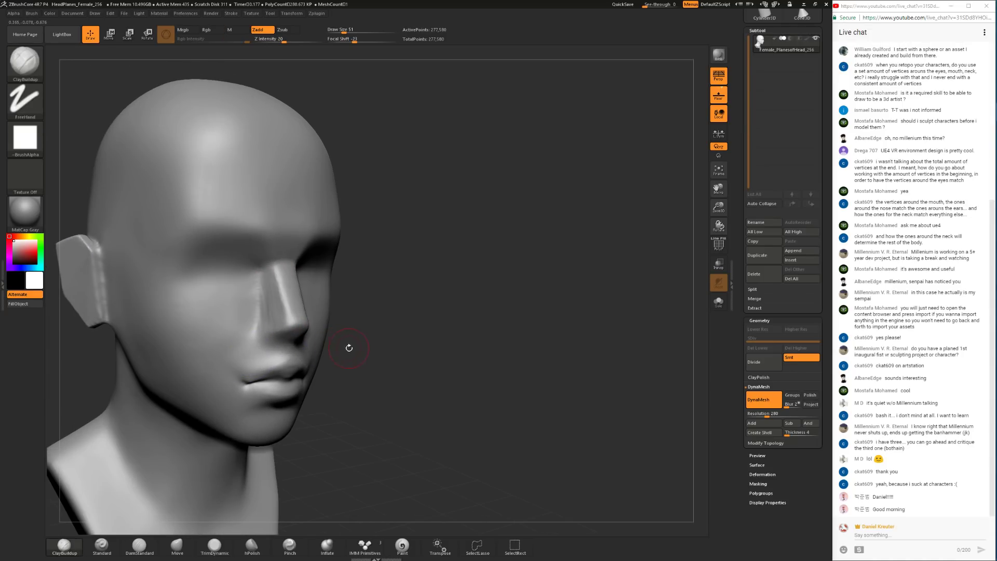
pyautogui.press('space')
pyautogui.moveTo(367, 350); pyautogui.dragTo(366, 350)
pyautogui.moveTo(369, 353)
pyautogui.mouseDown()
pyautogui.moveTo(280, 364)
pyautogui.moveTo(232, 415)
pyautogui.moveTo(322, 415)
pyautogui.mouseUp()
pyautogui.keyDown('shift'); pyautogui.moveTo(272, 352); pyautogui.dragTo(192, 420); pyautogui.keyUp('shift')
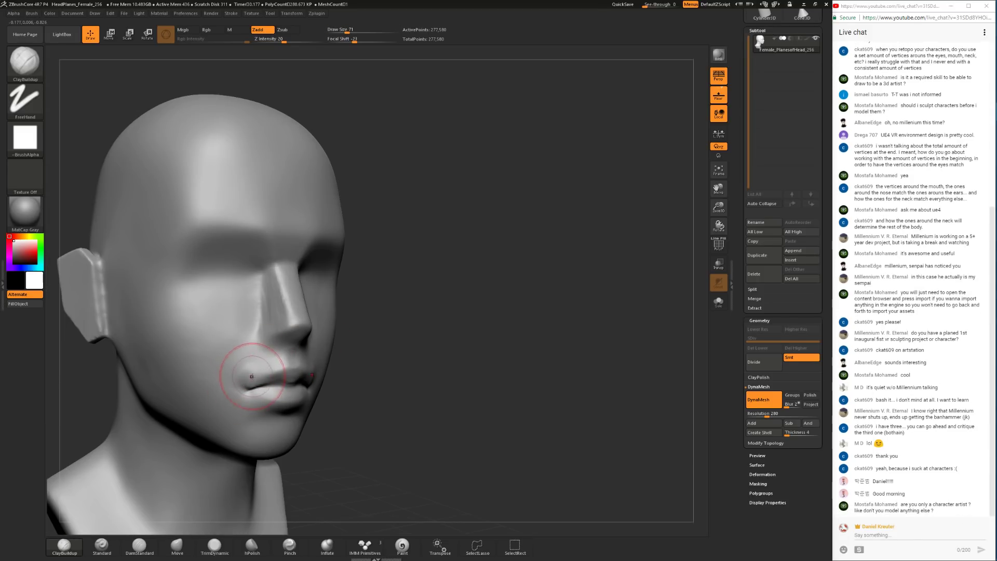
# Step: Raise ClayBuildup to draw size 80 and check the cheek beside the mouth in three-quarter view
pyautogui.press('space')
pyautogui.moveTo(255, 376); pyautogui.dragTo(251, 377)
pyautogui.moveTo(435, 379)
pyautogui.mouseDown()
pyautogui.moveTo(533, 351)
pyautogui.moveTo(536, 403)
pyautogui.moveTo(517, 362)
pyautogui.moveTo(361, 339)
pyautogui.mouseUp()
pyautogui.press('space')
pyautogui.press('space')
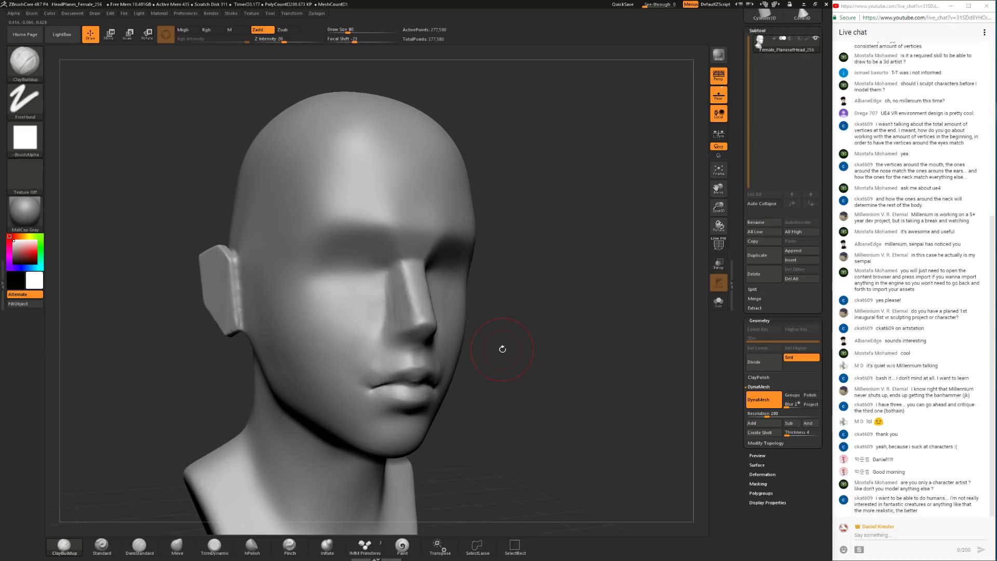
# Step: Set ClayBuildup to draw size 62 and focal shift 30 and work the cheek next to the mouth corner
pyautogui.press('space')
pyautogui.click(538, 280)
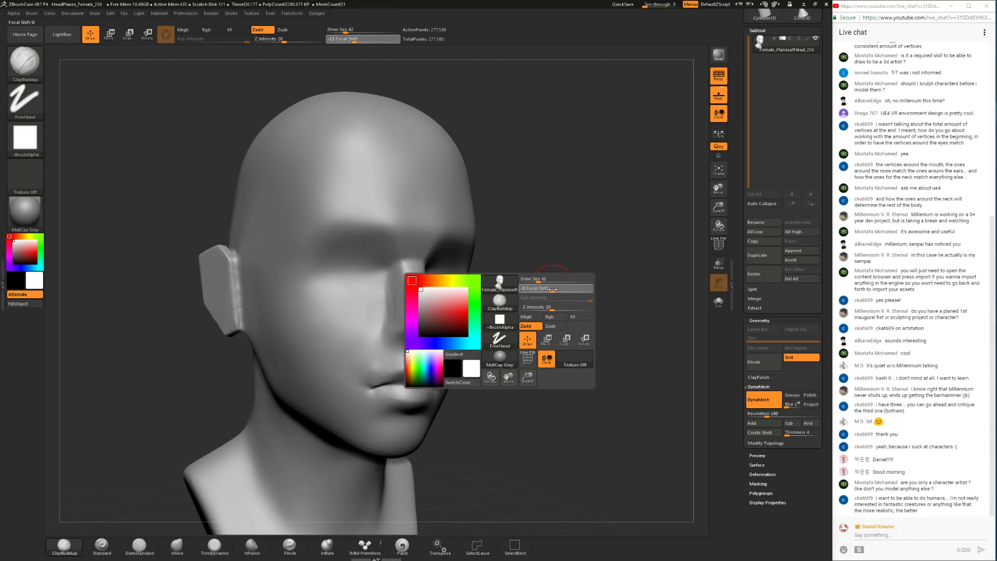
pyautogui.moveTo(551, 289); pyautogui.dragTo(566, 290)
pyautogui.keyDown('alt'); pyautogui.moveTo(521, 332); pyautogui.dragTo(423, 356); pyautogui.keyUp('alt')
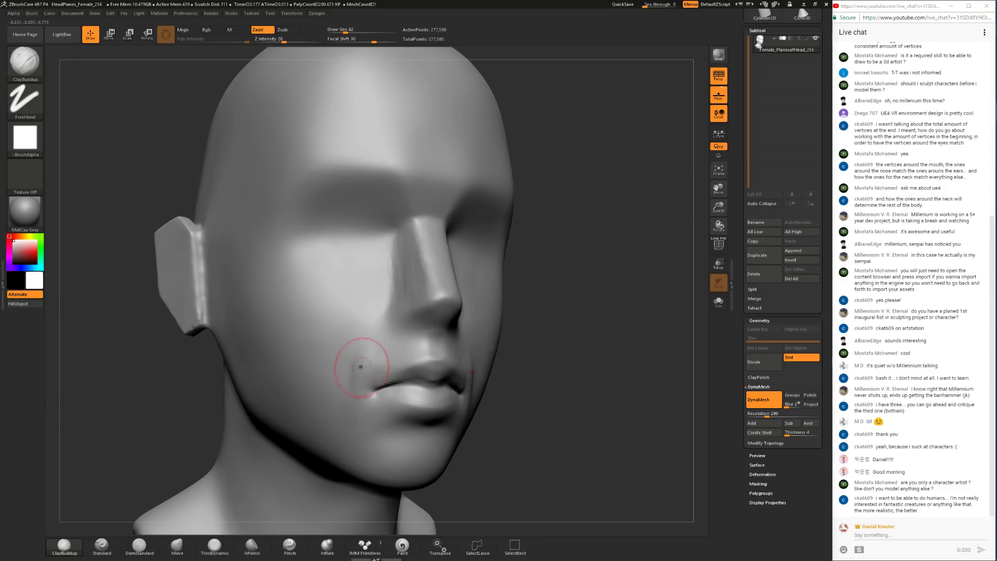
pyautogui.press('shift')
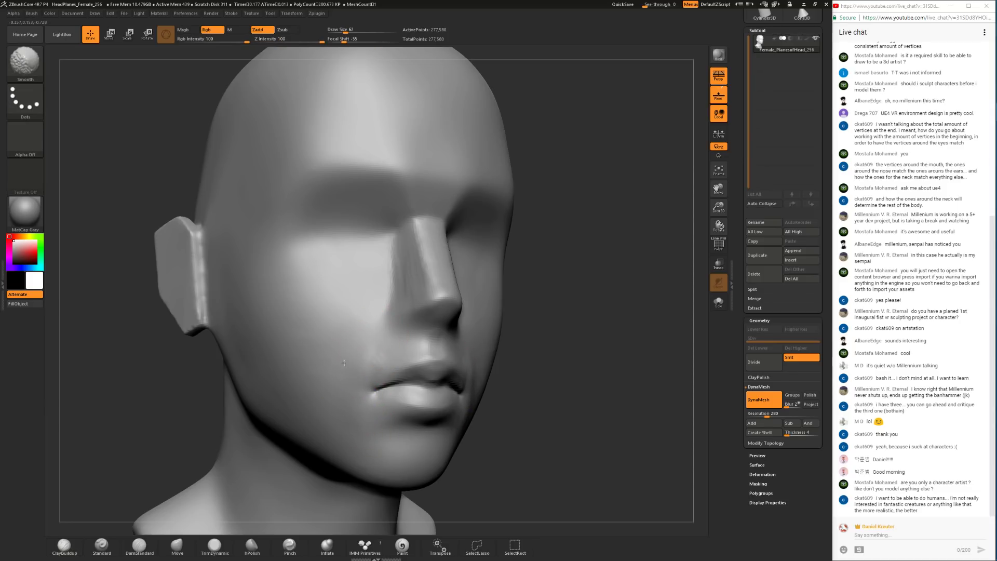
# Step: Enlarge ClayBuildup to draw size 90 and blend the cheeks beside the mouth by smoothing, checking both sides
pyautogui.press('space')
pyautogui.moveTo(345, 345); pyautogui.dragTo(349, 345)
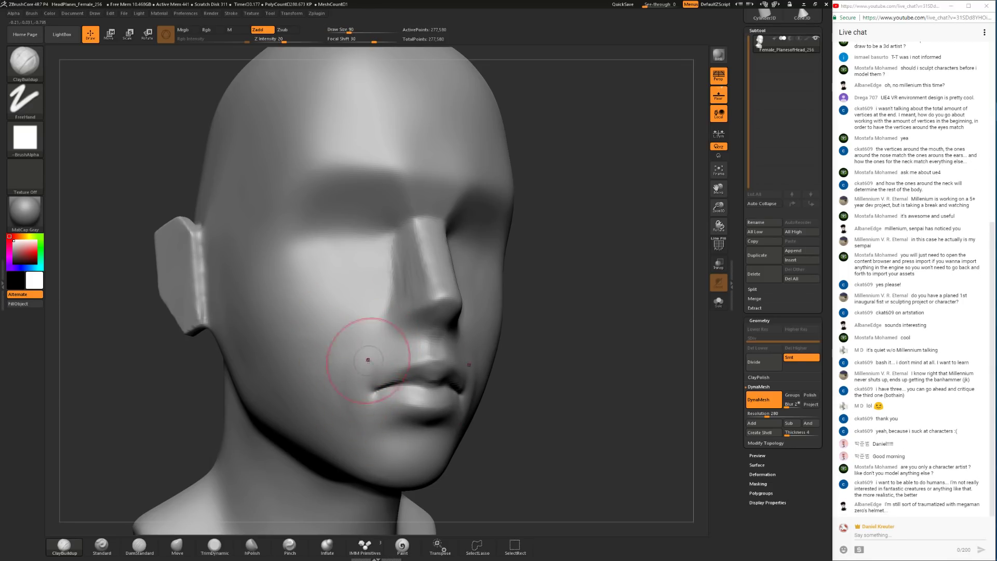
pyautogui.moveTo(563, 400); pyautogui.dragTo(525, 405)
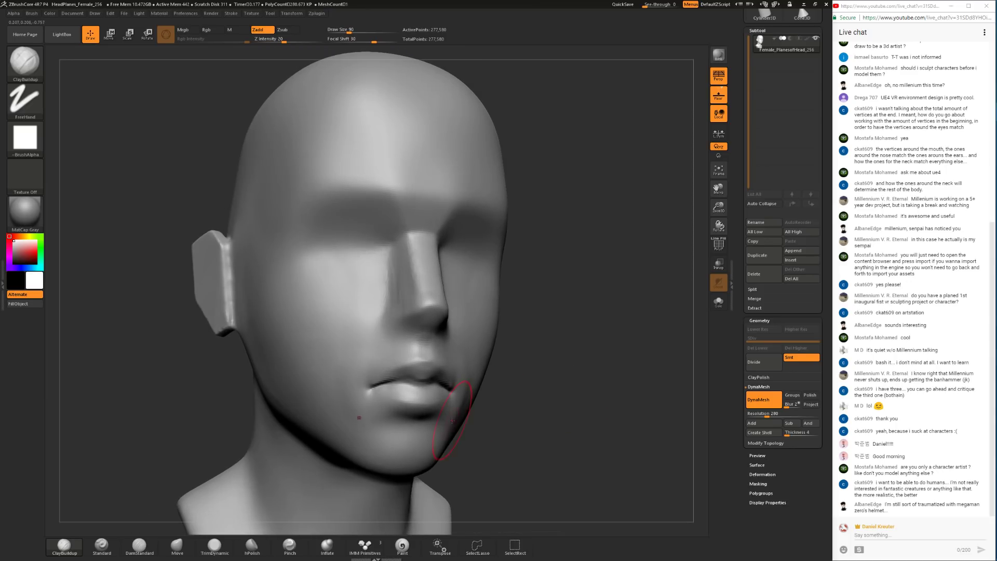
pyautogui.keyDown('shift'); pyautogui.moveTo(333, 354); pyautogui.dragTo(333, 372); pyautogui.keyUp('shift')
pyautogui.moveTo(556, 385); pyautogui.dragTo(463, 377)
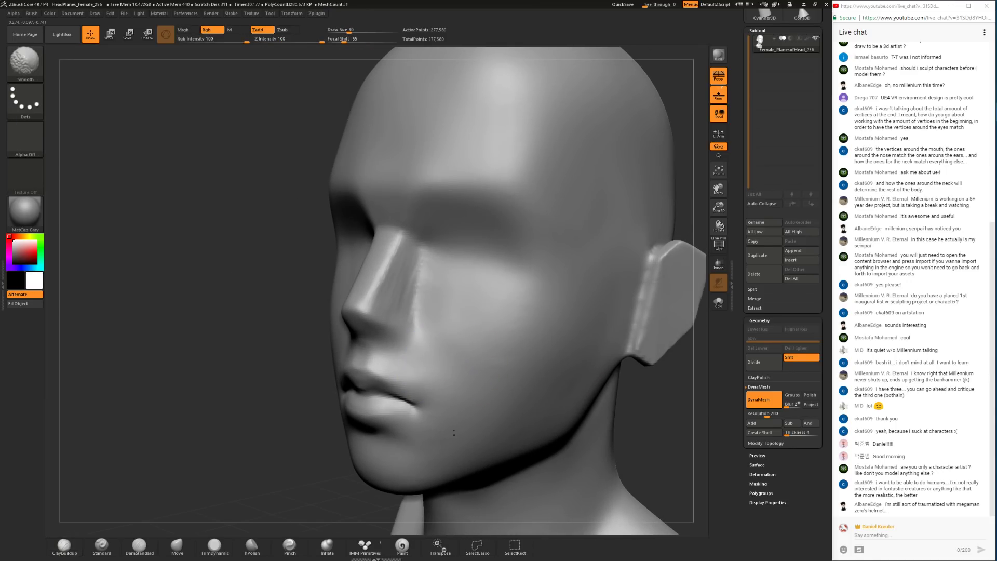
pyautogui.moveTo(634, 457); pyautogui.dragTo(535, 430)
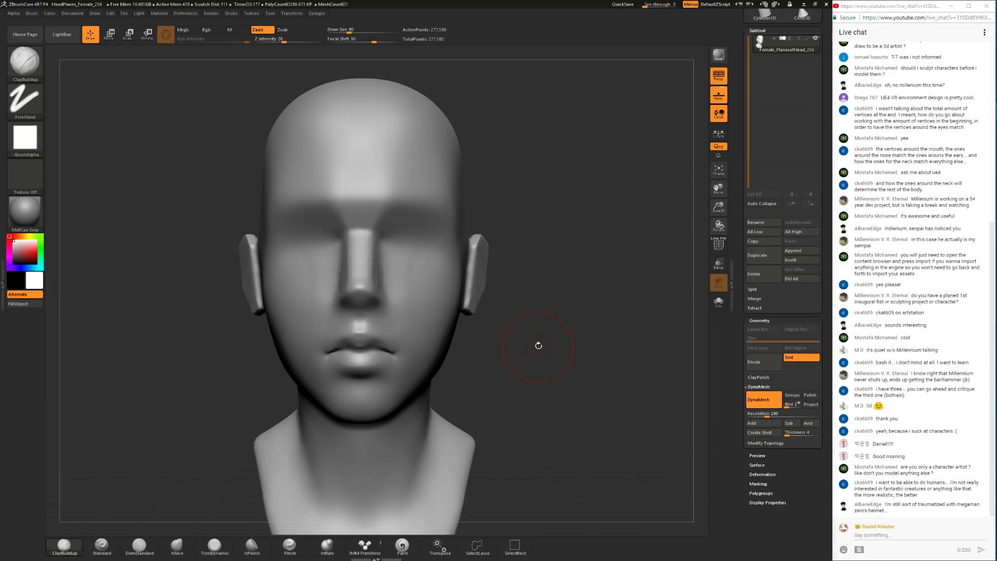
# Step: Reduce ClayBuildup to draw size 29, refine the mouth corners and smooth around them
pyautogui.moveTo(550, 359)
pyautogui.mouseDown()
pyautogui.moveTo(567, 369)
pyautogui.moveTo(462, 367)
pyautogui.mouseUp()
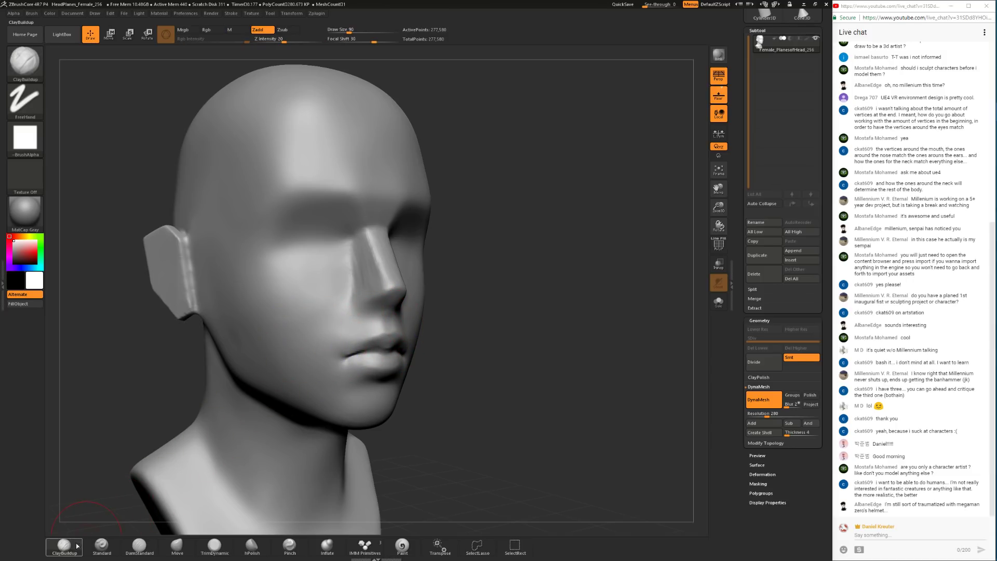
pyautogui.moveTo(490, 349); pyautogui.dragTo(329, 272)
pyautogui.press('space')
pyautogui.moveTo(336, 337); pyautogui.dragTo(341, 349)
pyautogui.press('space')
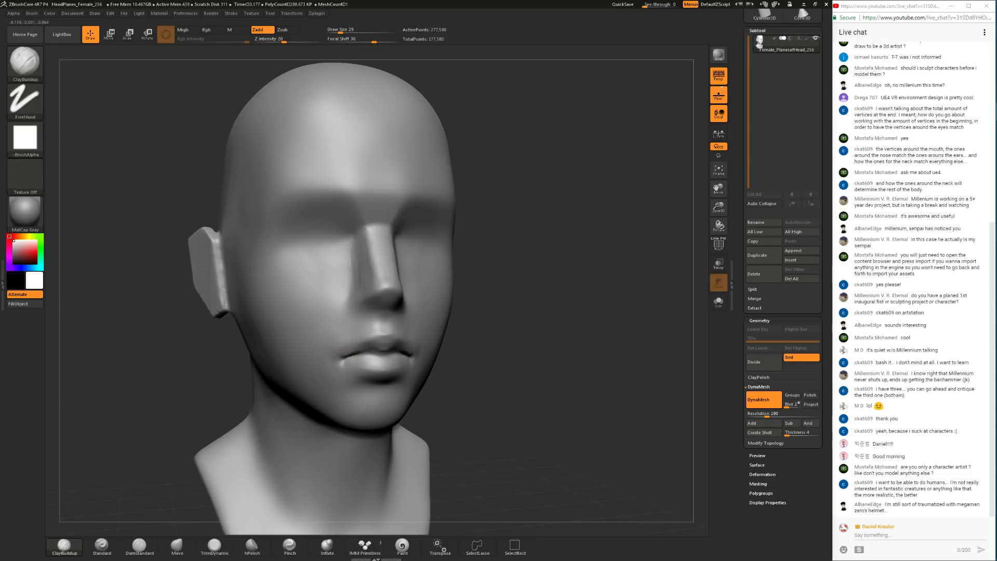
pyautogui.press('shift')
pyautogui.keyDown('shift'); pyautogui.moveTo(338, 361); pyautogui.dragTo(340, 366); pyautogui.keyUp('shift')
pyautogui.keyDown('shift'); pyautogui.moveTo(418, 340); pyautogui.dragTo(412, 338); pyautogui.keyUp('shift')
# Step: Smooth the area below the mouth corner and check the face in profile and from the front
pyautogui.moveTo(494, 373)
pyautogui.mouseDown()
pyautogui.moveTo(317, 338)
pyautogui.moveTo(384, 384)
pyautogui.mouseUp()
pyautogui.press('shift')
pyautogui.keyDown('shift'); pyautogui.moveTo(310, 387); pyautogui.dragTo(321, 393); pyautogui.keyUp('shift')
pyautogui.moveTo(499, 387)
pyautogui.mouseDown()
pyautogui.moveTo(477, 366)
pyautogui.moveTo(363, 361)
pyautogui.moveTo(358, 390)
pyautogui.mouseUp()
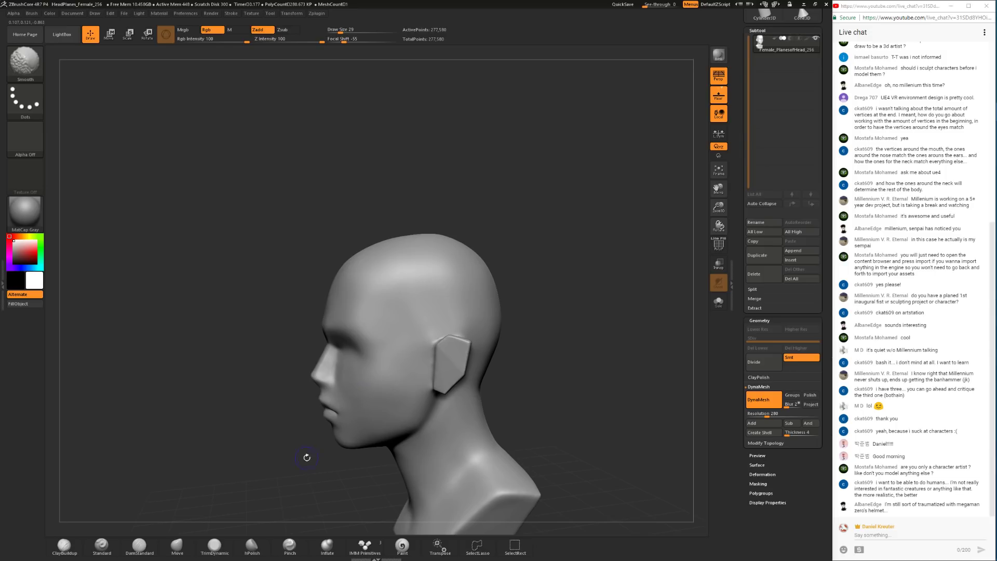
pyautogui.moveTo(315, 443); pyautogui.dragTo(410, 447)
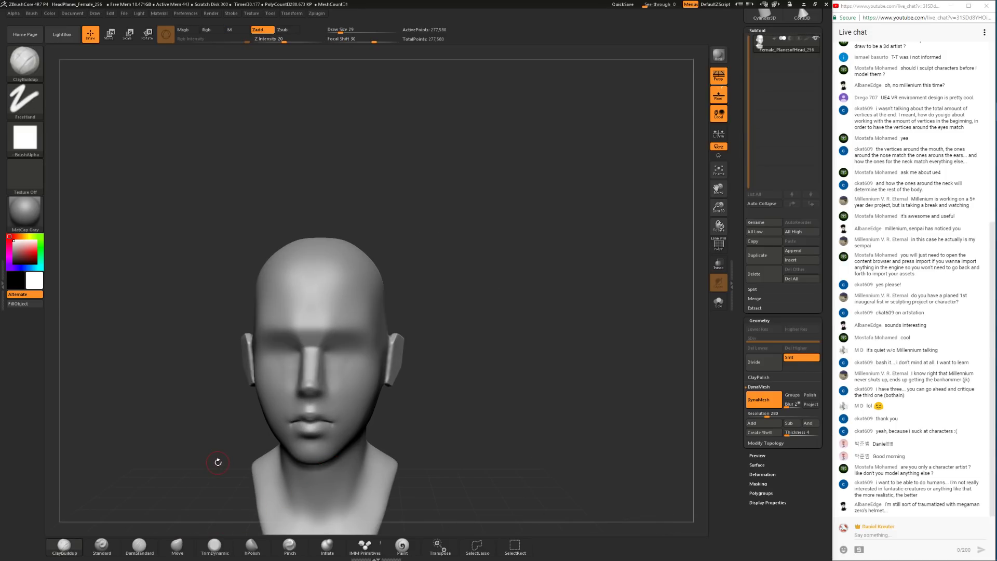
pyautogui.keyDown('shift'); pyautogui.moveTo(432, 439); pyautogui.dragTo(427, 444); pyautogui.keyUp('shift')
# Step: Adjust the shape of the mouth with the Move brush at draw size 54
pyautogui.click(177, 546)
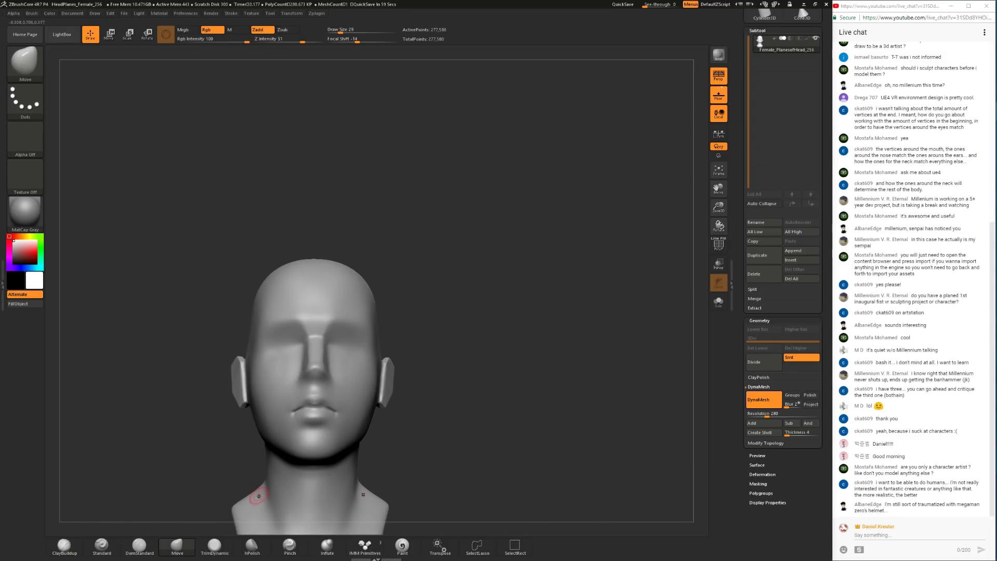
pyautogui.moveTo(234, 507); pyautogui.dragTo(375, 434)
pyautogui.press('space')
pyautogui.moveTo(306, 404); pyautogui.dragTo(312, 403)
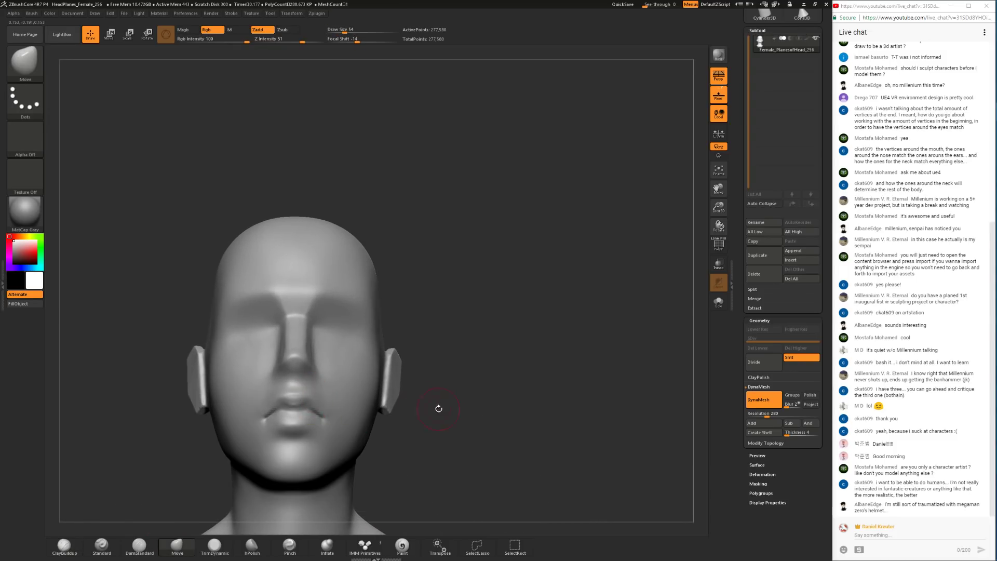
pyautogui.moveTo(422, 405); pyautogui.dragTo(317, 396)
# Step: Refine the upper lip and mouth corner with ClayBuildup at draw size 29, smoothing between strokes
pyautogui.click(65, 545)
pyautogui.moveTo(138, 442)
pyautogui.mouseDown()
pyautogui.moveTo(283, 397)
pyautogui.moveTo(273, 390)
pyautogui.moveTo(288, 394)
pyautogui.mouseUp()
pyautogui.press('space')
pyautogui.press('shift')
pyautogui.moveTo(302, 387)
pyautogui.mouseDown(button='right')
pyautogui.moveTo(148, 394)
pyautogui.moveTo(286, 399)
pyautogui.mouseUp(button='right')
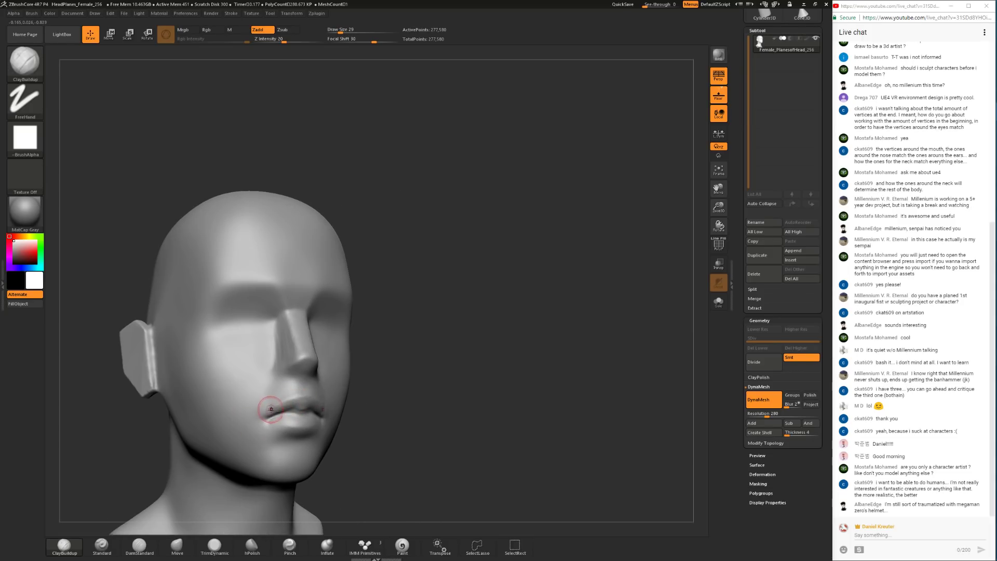
pyautogui.press('shift')
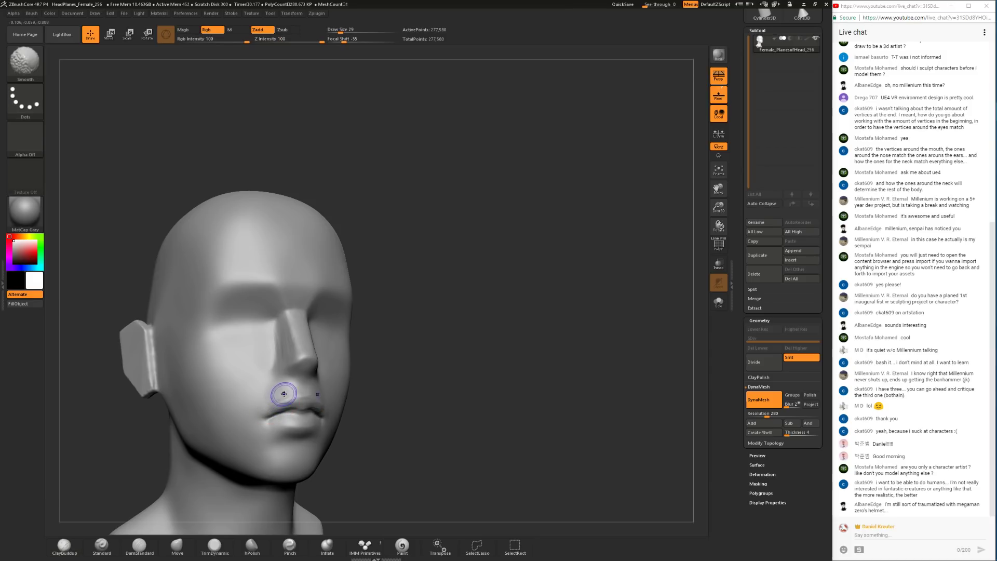
pyautogui.moveTo(278, 393)
pyautogui.mouseDown(button='right')
pyautogui.moveTo(125, 402)
pyautogui.moveTo(233, 421)
pyautogui.mouseUp(button='right')
pyautogui.press('shift')
pyautogui.press('shift')
pyautogui.press('shift')
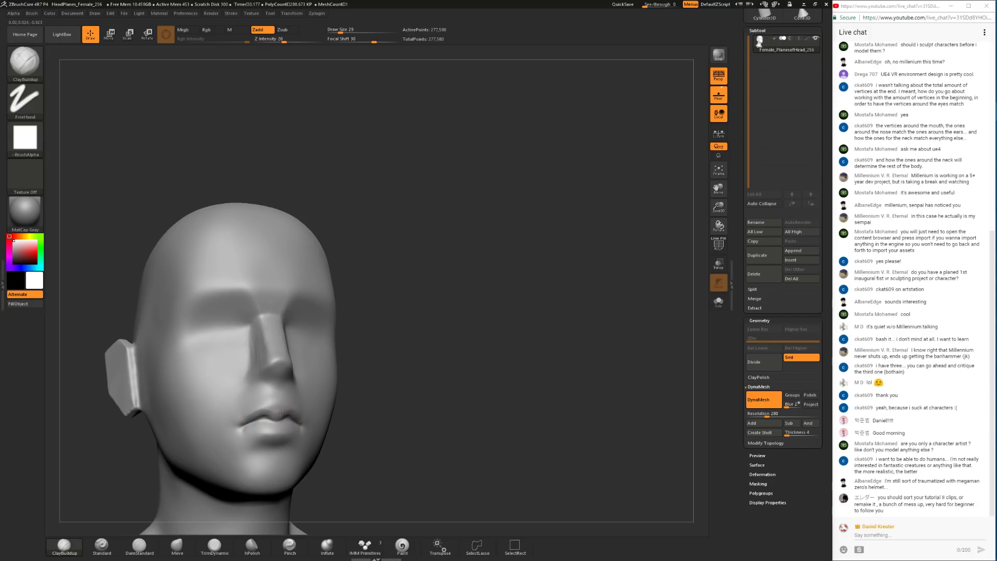
# Step: Add clay along the upper lip border and smooth the skin above the mouth
pyautogui.moveTo(337, 395)
pyautogui.mouseDown(button='right')
pyautogui.moveTo(457, 355)
pyautogui.moveTo(441, 377)
pyautogui.moveTo(501, 395)
pyautogui.moveTo(516, 377)
pyautogui.moveTo(438, 384)
pyautogui.moveTo(438, 371)
pyautogui.moveTo(485, 356)
pyautogui.moveTo(456, 342)
pyautogui.mouseUp(button='right')
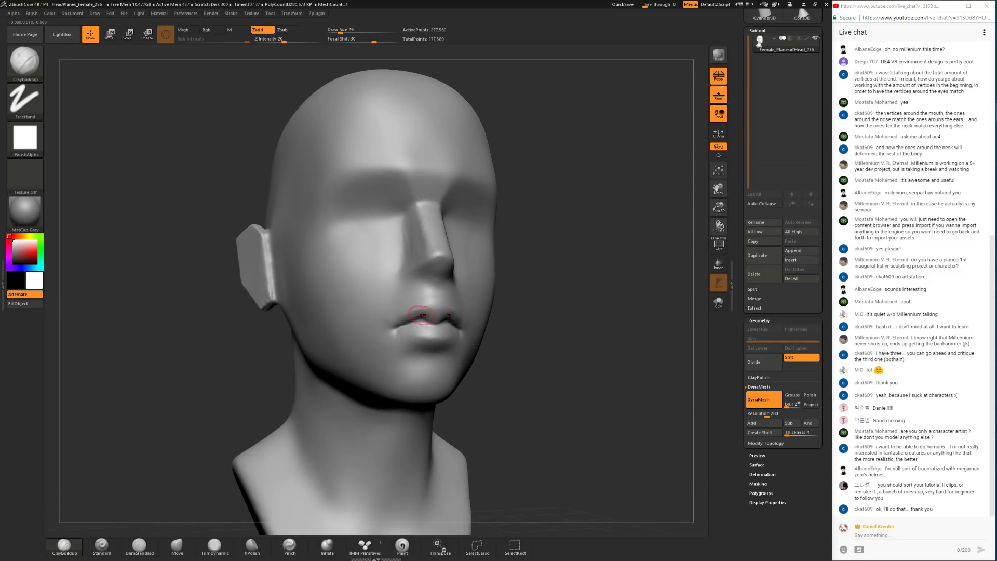
pyautogui.moveTo(404, 314)
pyautogui.mouseDown()
pyautogui.moveTo(433, 305)
pyautogui.moveTo(423, 309)
pyautogui.mouseUp()
pyautogui.keyDown('shift'); pyautogui.moveTo(516, 307); pyautogui.dragTo(442, 310, button='right'); pyautogui.keyUp('shift')
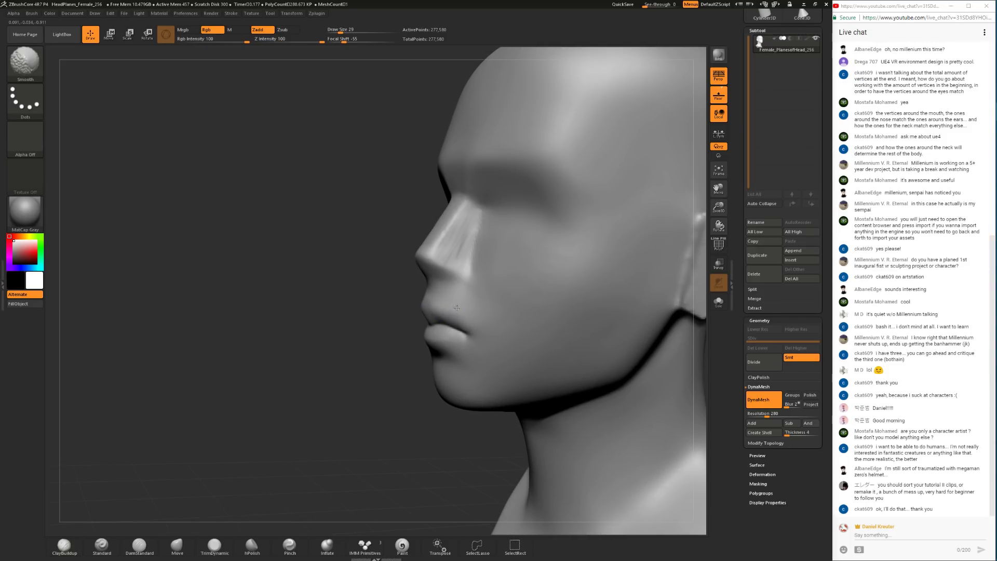
pyautogui.moveTo(327, 383); pyautogui.dragTo(407, 373)
# Step: Reshape the lip line from the front with the Move brush at draw size 49
pyautogui.click(177, 546)
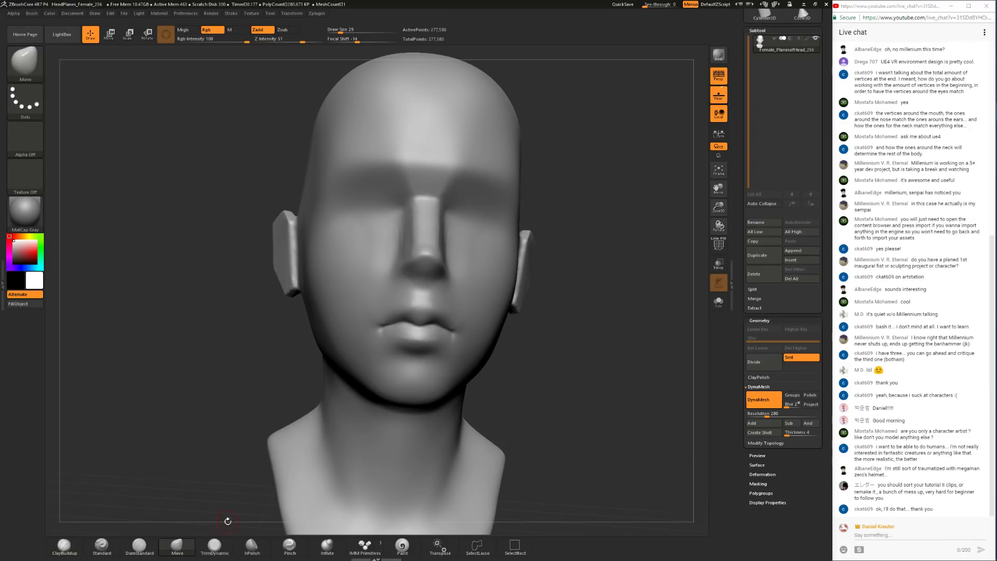
pyautogui.keyDown('shift'); pyautogui.moveTo(544, 365); pyautogui.dragTo(530, 356); pyautogui.keyUp('shift')
pyautogui.press('space')
pyautogui.moveTo(391, 320); pyautogui.dragTo(396, 320)
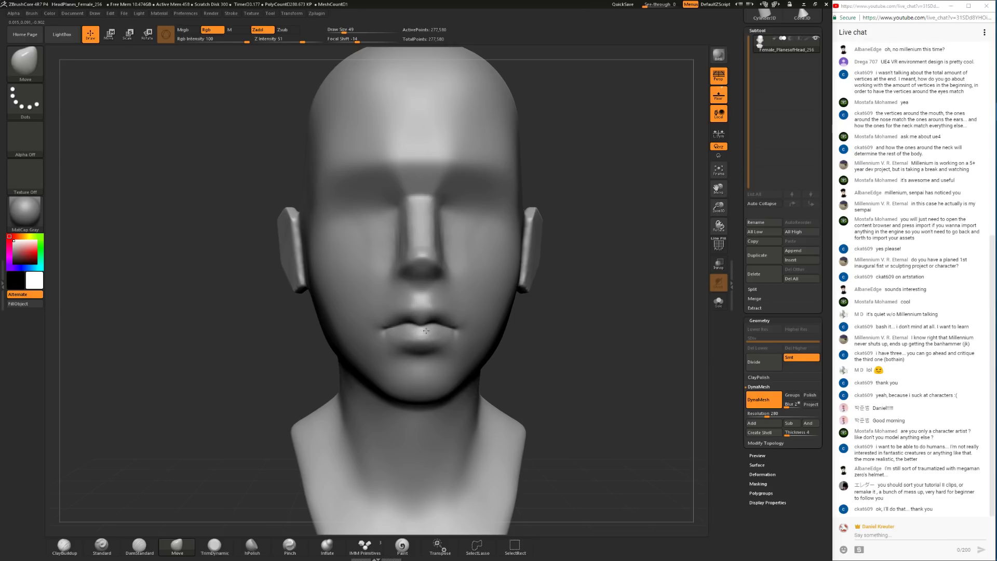
pyautogui.moveTo(561, 359)
pyautogui.mouseDown()
pyautogui.moveTo(493, 346)
pyautogui.moveTo(421, 353)
pyautogui.moveTo(498, 368)
pyautogui.moveTo(623, 358)
pyautogui.mouseUp()
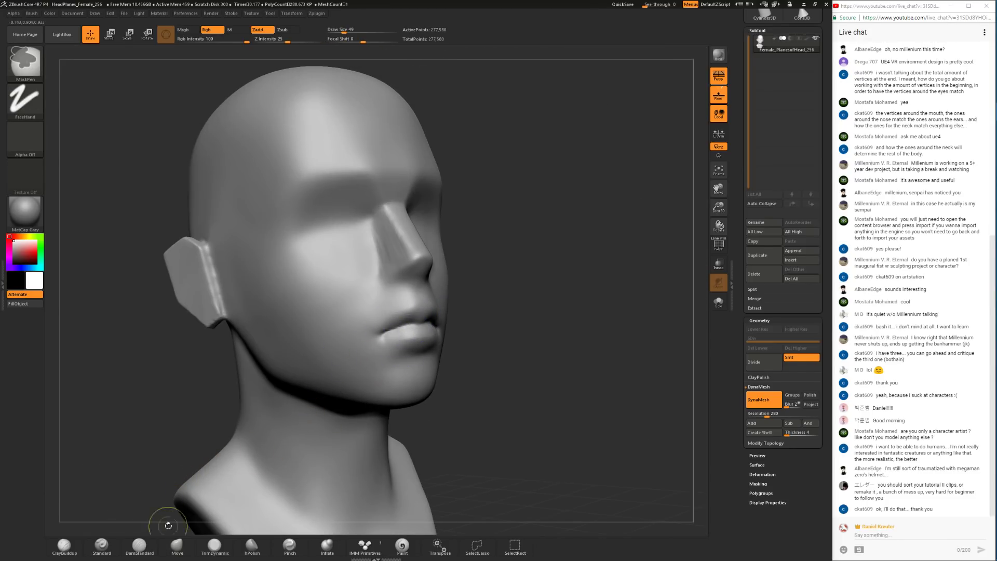
# Step: Flatten the lip surfaces with TrimDynamic, checking the mouth from below and from both sides
pyautogui.click(215, 547)
pyautogui.moveTo(477, 395); pyautogui.dragTo(472, 297)
pyautogui.press('ctrl')
pyautogui.press('ctrl')
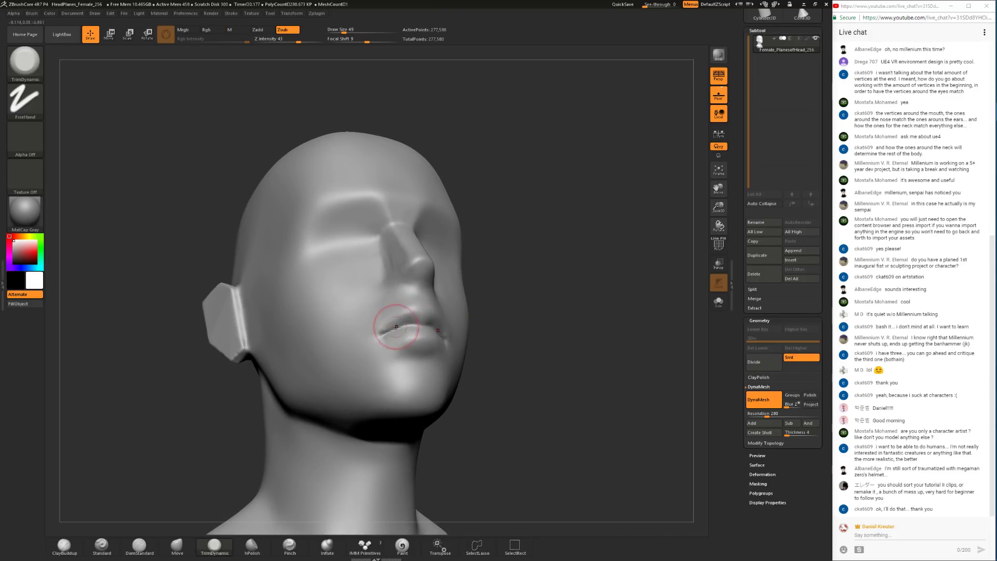
pyautogui.moveTo(509, 317); pyautogui.dragTo(382, 335)
pyautogui.moveTo(291, 373); pyautogui.dragTo(446, 387)
pyautogui.moveTo(385, 442); pyautogui.dragTo(260, 467)
# Step: Carve the mouth corners with DamStandard at a small draw size
pyautogui.click(139, 544)
pyautogui.moveTo(529, 340)
pyautogui.mouseDown()
pyautogui.moveTo(479, 396)
pyautogui.moveTo(513, 344)
pyautogui.moveTo(460, 330)
pyautogui.mouseUp()
pyautogui.press('space')
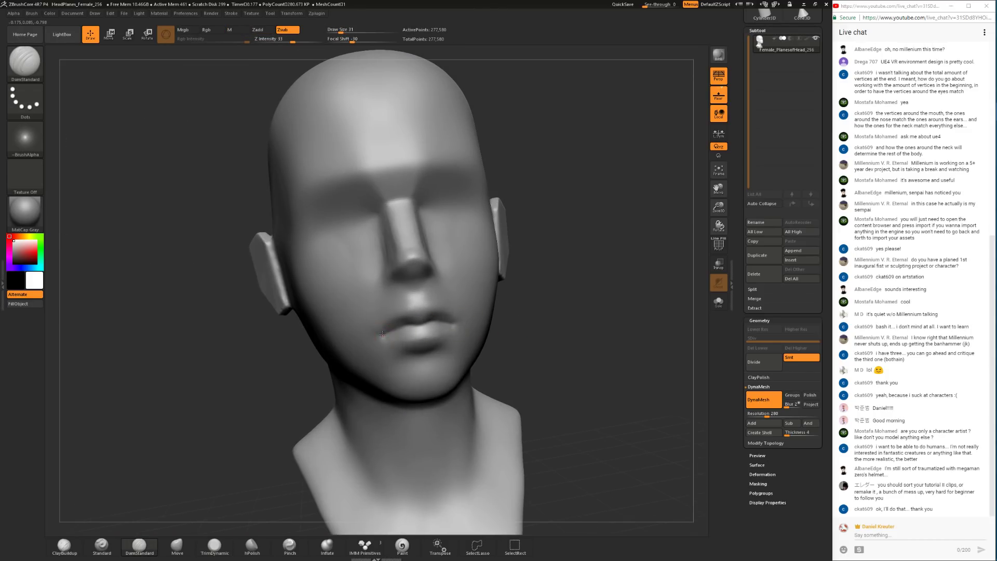
pyautogui.moveTo(393, 330); pyautogui.dragTo(379, 337)
pyautogui.moveTo(558, 318); pyautogui.dragTo(589, 313)
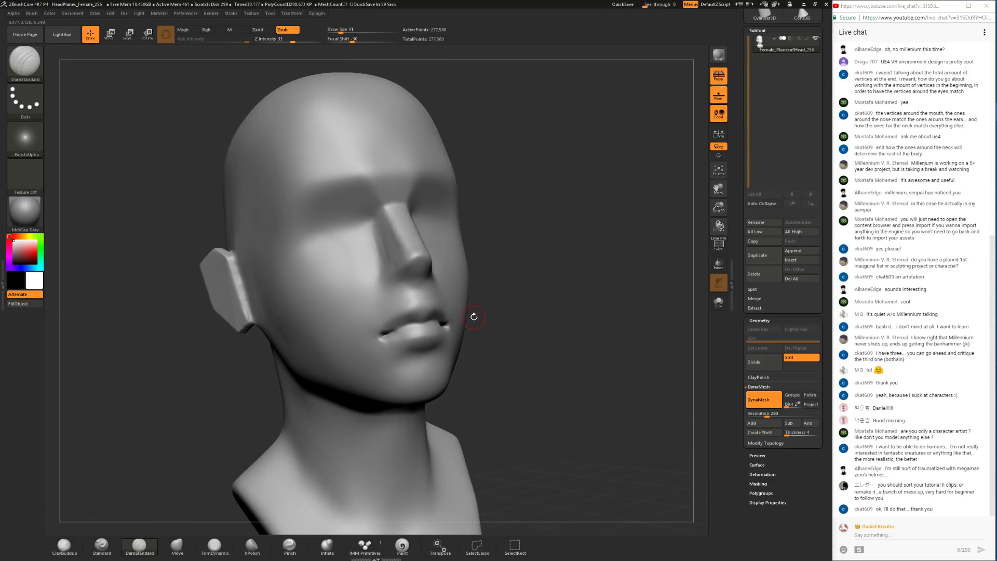
pyautogui.moveTo(543, 338); pyautogui.dragTo(457, 330)
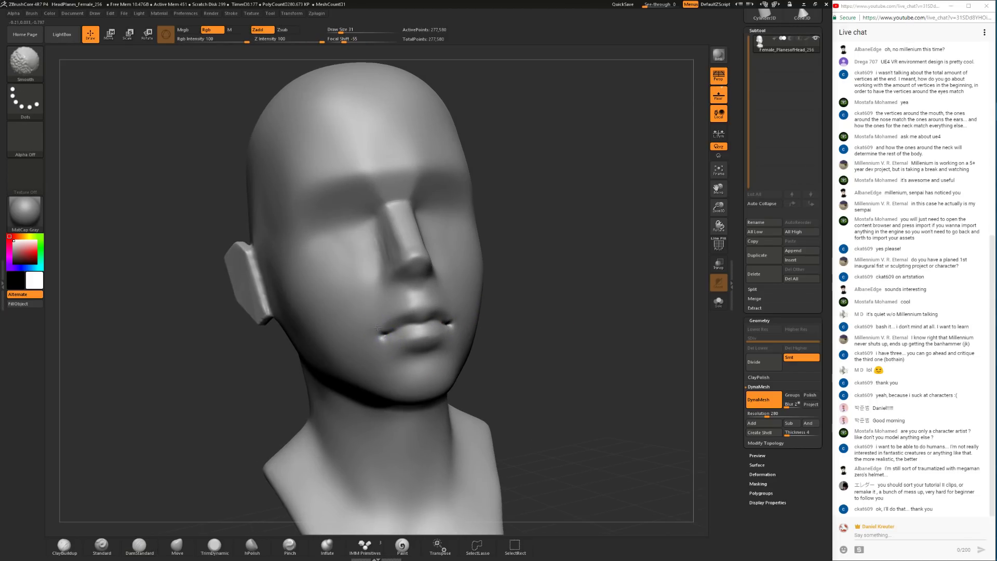
# Step: Try a stroke along the lip line and undo it
pyautogui.press('ctrl')
pyautogui.moveTo(391, 330); pyautogui.dragTo(438, 323)
pyautogui.press('ctrl')
pyautogui.hotkey('ctrl', 'z')
# Step: Examine the lips and lower face from both three-quarter sides and straight from the front
pyautogui.moveTo(501, 332); pyautogui.dragTo(411, 340)
pyautogui.moveTo(281, 358); pyautogui.dragTo(368, 360)
pyautogui.press('ctrl')
pyautogui.moveTo(476, 350)
pyautogui.mouseDown()
pyautogui.moveTo(469, 340)
pyautogui.moveTo(436, 343)
pyautogui.mouseUp()
pyautogui.press('ctrl')
pyautogui.click(215, 546)
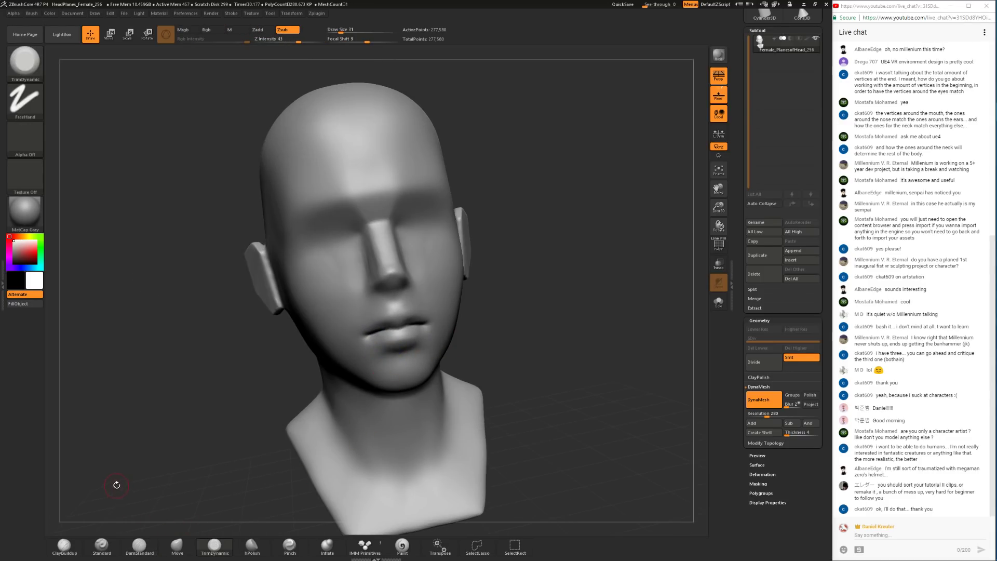
pyautogui.keyDown('shift'); pyautogui.moveTo(142, 530); pyautogui.dragTo(173, 525); pyautogui.keyUp('shift')
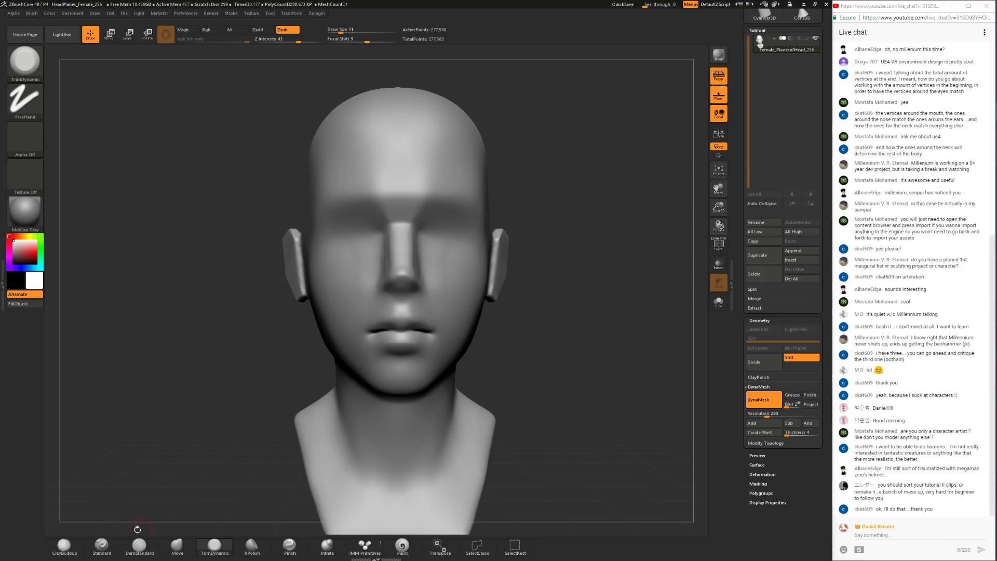
# Step: Build up the nose tip and its underside with ClayBuildup and smooth the forms from the side and front
pyautogui.click(64, 545)
pyautogui.keyDown('alt'); pyautogui.moveTo(530, 329); pyautogui.dragTo(531, 402); pyautogui.keyUp('alt')
pyautogui.keyDown('alt'); pyautogui.moveTo(594, 347); pyautogui.dragTo(521, 436); pyautogui.keyUp('alt')
pyautogui.moveTo(522, 437)
pyautogui.mouseDown()
pyautogui.moveTo(565, 431)
pyautogui.moveTo(521, 396)
pyautogui.moveTo(481, 390)
pyautogui.moveTo(489, 400)
pyautogui.moveTo(493, 374)
pyautogui.moveTo(501, 378)
pyautogui.moveTo(461, 400)
pyautogui.moveTo(400, 397)
pyautogui.mouseUp()
pyautogui.press('space')
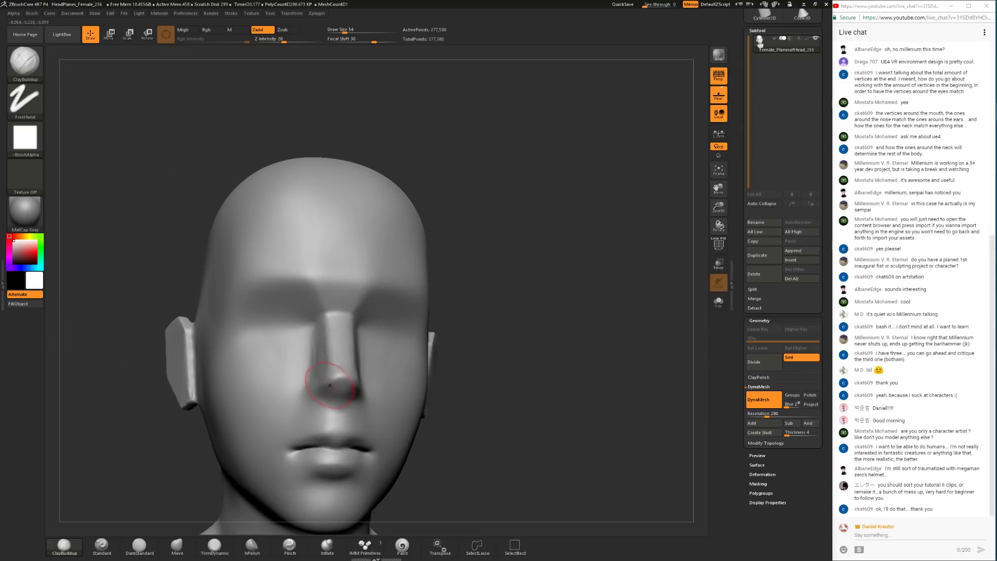
pyautogui.press('s')
pyautogui.moveTo(469, 394)
pyautogui.mouseDown()
pyautogui.moveTo(497, 387)
pyautogui.moveTo(290, 397)
pyautogui.mouseUp()
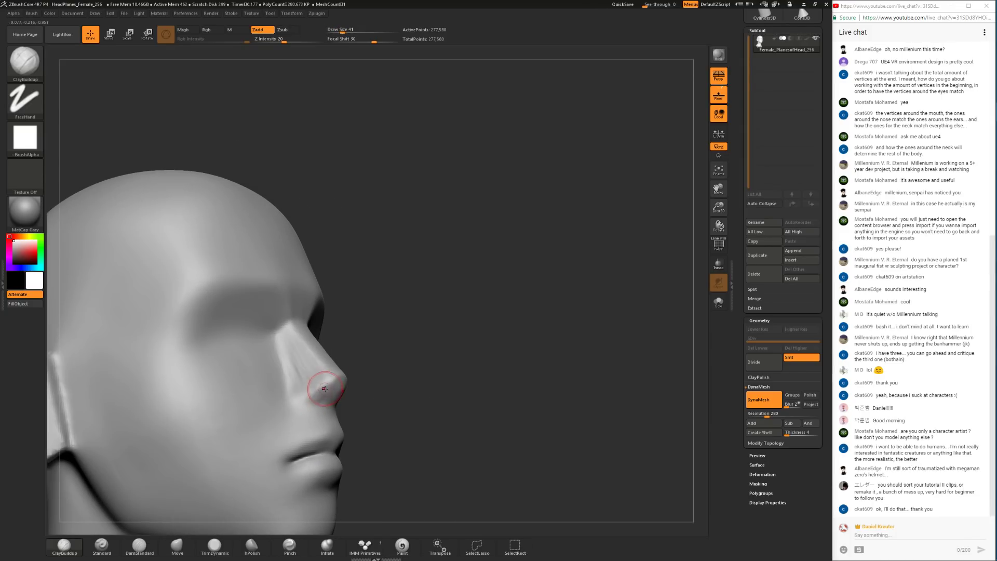
pyautogui.moveTo(397, 372); pyautogui.dragTo(415, 370)
pyautogui.keyDown('shift'); pyautogui.moveTo(328, 383); pyautogui.dragTo(302, 396); pyautogui.keyUp('shift')
pyautogui.moveTo(450, 391); pyautogui.dragTo(359, 393)
pyautogui.keyDown('shift'); pyautogui.moveTo(315, 392); pyautogui.dragTo(339, 398); pyautogui.keyUp('shift')
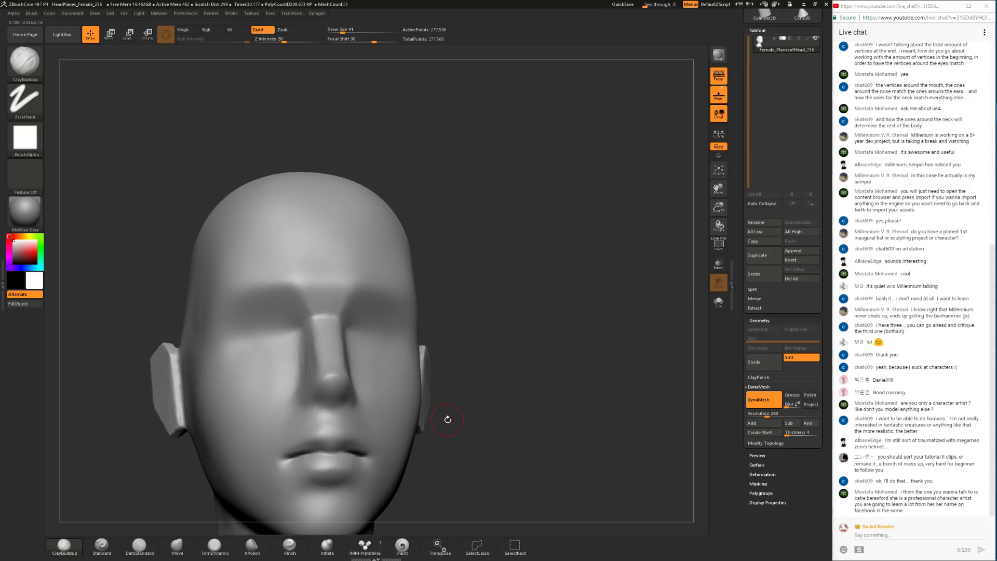
# Step: Examine the nose, mouth and overall head proportions from three-quarter views, from below and straight from the front
pyautogui.moveTo(571, 403); pyautogui.dragTo(541, 411)
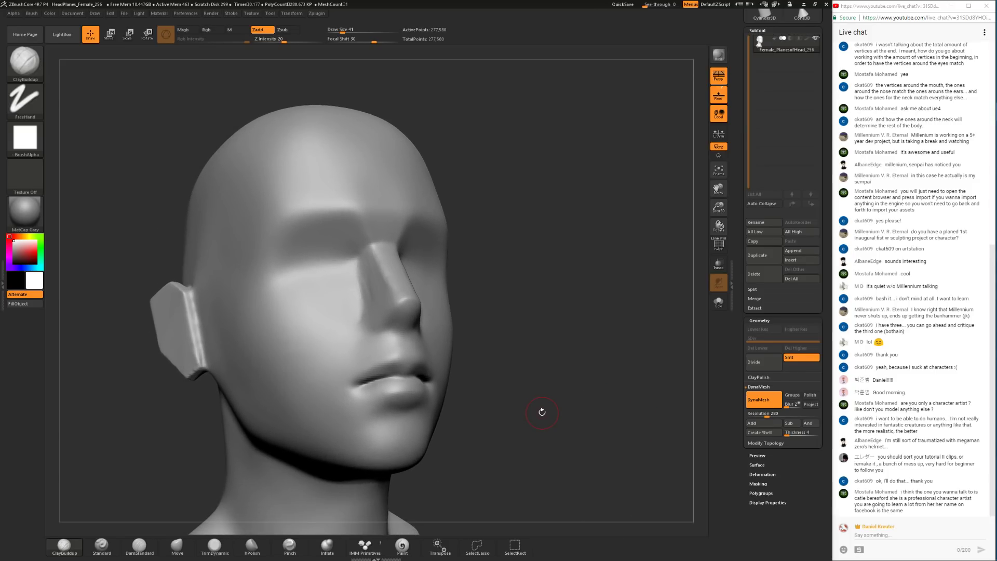
pyautogui.moveTo(508, 435); pyautogui.dragTo(530, 415)
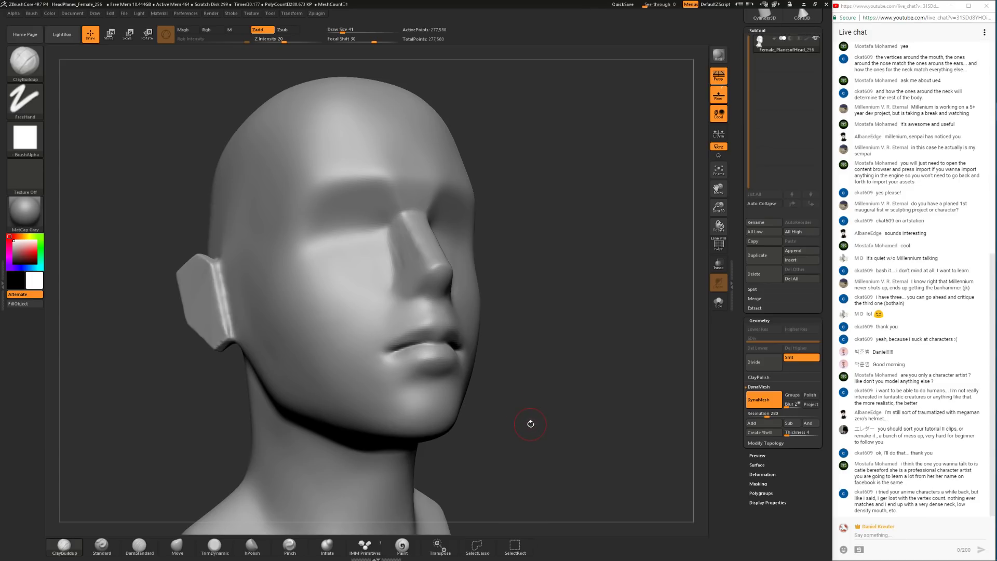
pyautogui.press('space')
pyautogui.moveTo(549, 371)
pyautogui.mouseDown()
pyautogui.moveTo(519, 408)
pyautogui.moveTo(548, 356)
pyautogui.mouseUp()
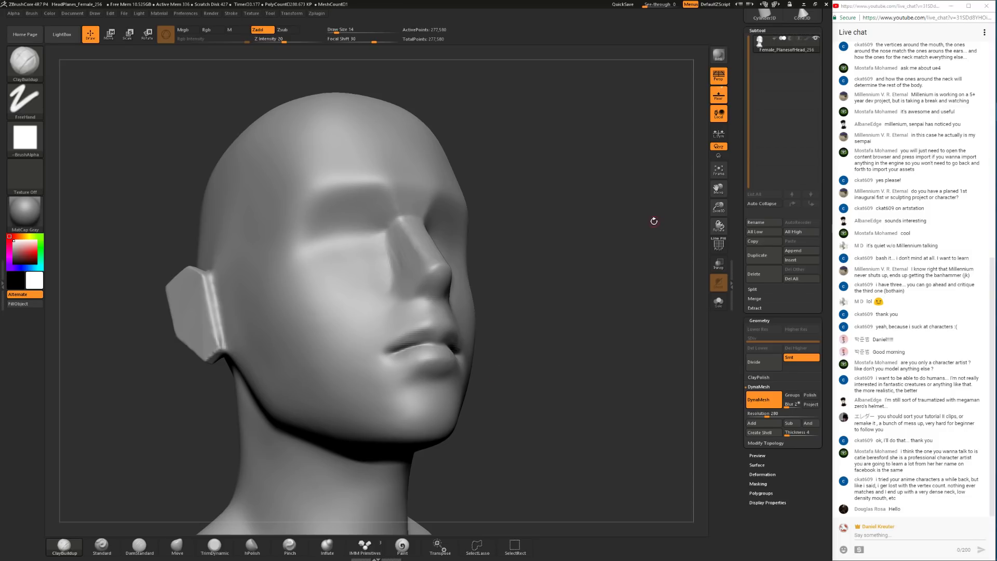
pyautogui.moveTo(594, 340)
pyautogui.mouseDown()
pyautogui.moveTo(575, 341)
pyautogui.moveTo(581, 349)
pyautogui.mouseUp()
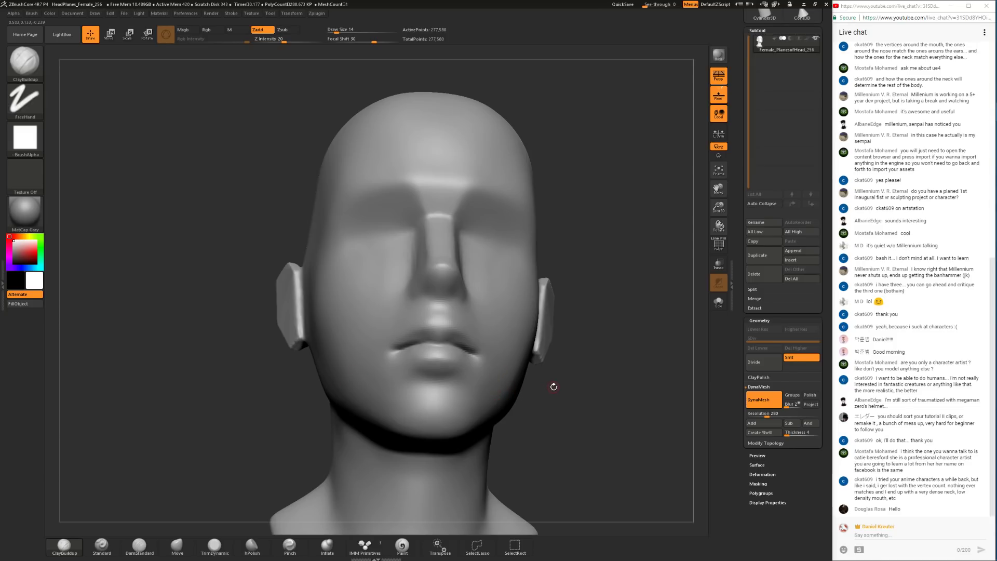
pyautogui.keyDown('shift'); pyautogui.moveTo(601, 385); pyautogui.dragTo(598, 415); pyautogui.keyUp('shift')
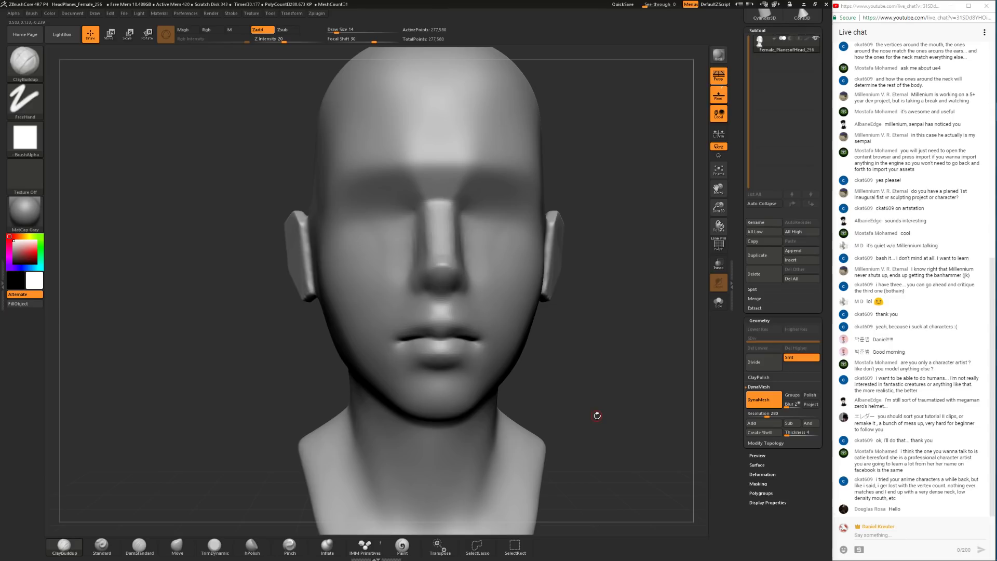
pyautogui.keyDown('alt'); pyautogui.moveTo(654, 361); pyautogui.dragTo(541, 280); pyautogui.keyUp('alt')
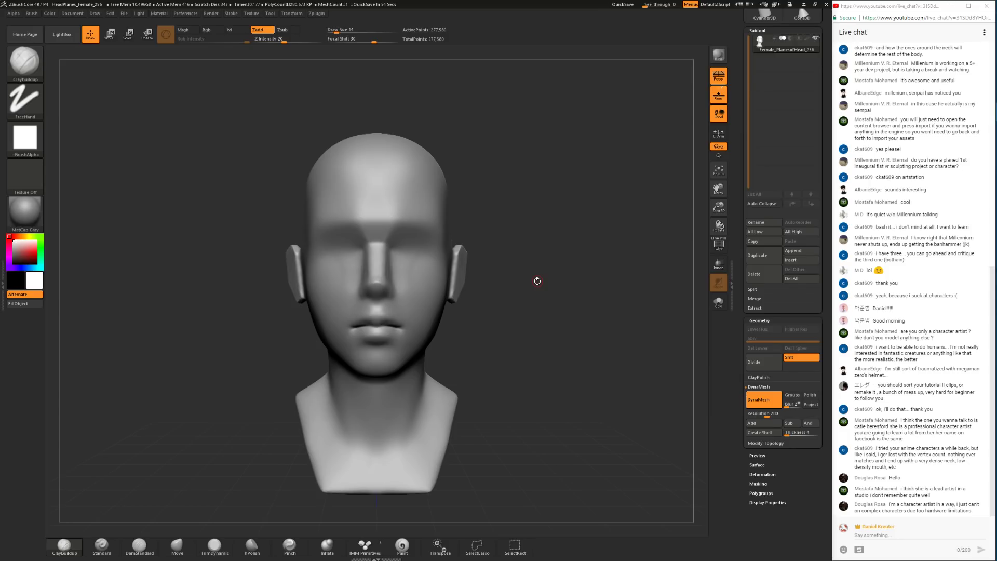
pyautogui.keyDown('alt'); pyautogui.moveTo(517, 359); pyautogui.dragTo(439, 298); pyautogui.keyUp('alt')
pyautogui.keyDown('alt'); pyautogui.moveTo(500, 362); pyautogui.dragTo(496, 400); pyautogui.keyUp('alt')
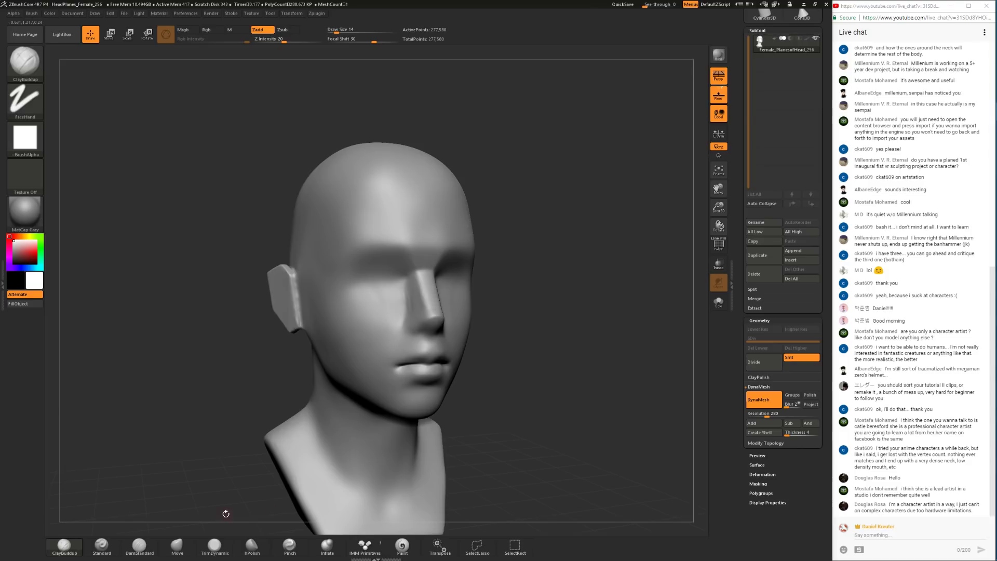
pyautogui.keyDown('shift'); pyautogui.moveTo(594, 374); pyautogui.dragTo(585, 381); pyautogui.keyUp('shift')
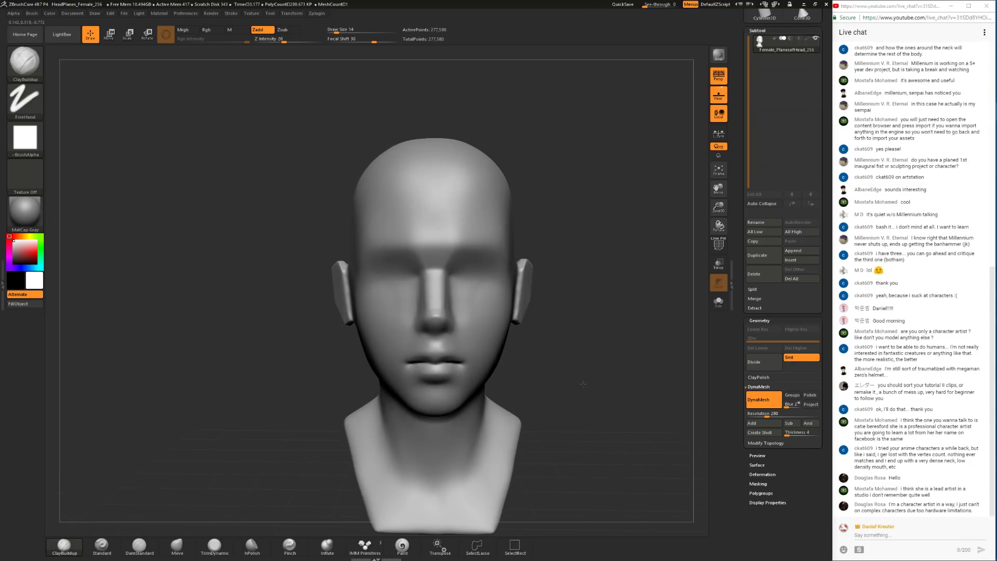
pyautogui.moveTo(589, 335)
pyautogui.keyDown('alt'); pyautogui.mouseDown()
pyautogui.moveTo(534, 320)
pyautogui.moveTo(467, 328)
pyautogui.mouseUp(); pyautogui.keyUp('alt')
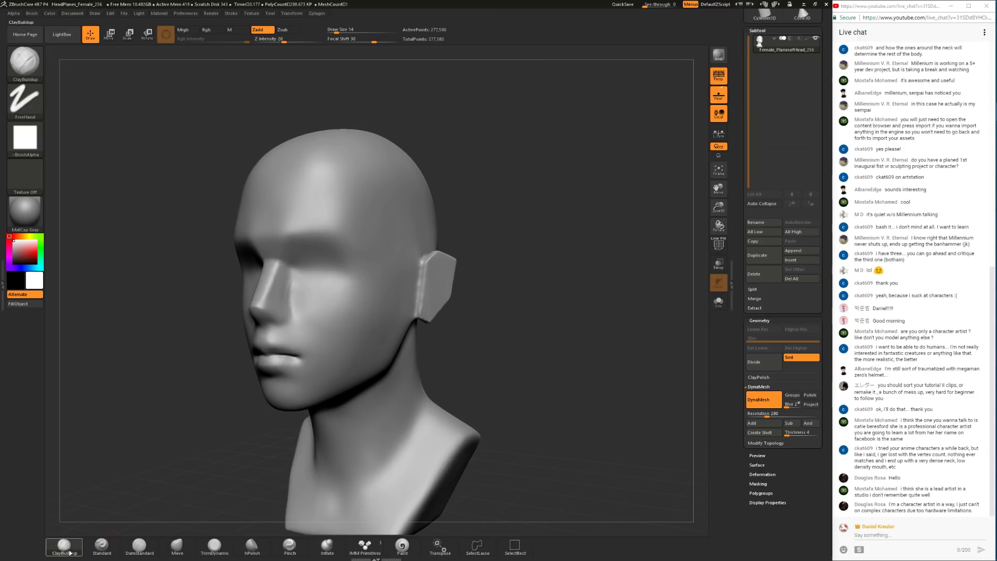
# Step: Adjust the nose and mid-face shape with the Move brush at an enlarged draw size, working from the front and both sides
pyautogui.click(215, 545)
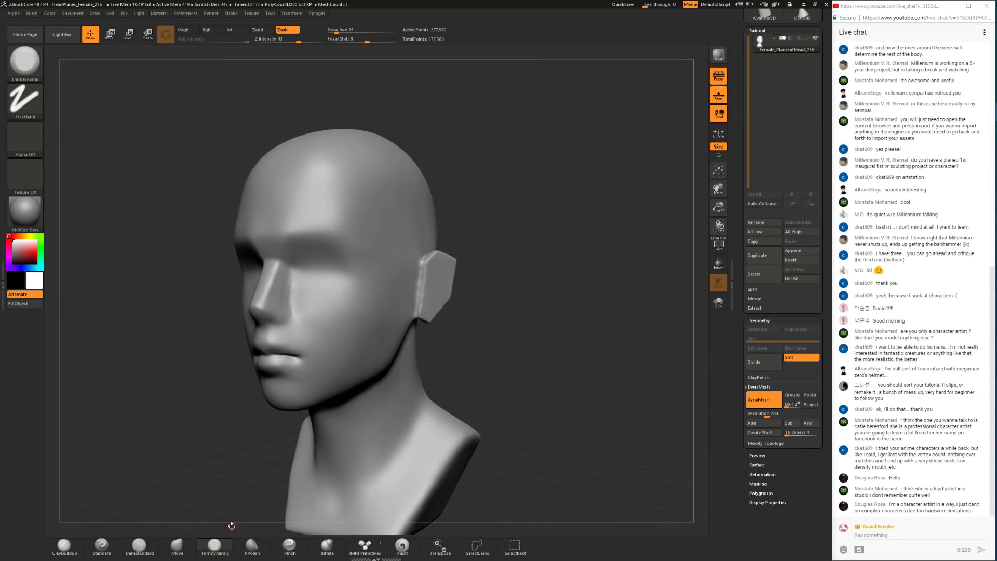
pyautogui.click(177, 545)
pyautogui.press('space')
pyautogui.moveTo(245, 249); pyautogui.dragTo(256, 248)
pyautogui.moveTo(133, 382)
pyautogui.mouseDown()
pyautogui.moveTo(241, 405)
pyautogui.moveTo(320, 299)
pyautogui.mouseUp()
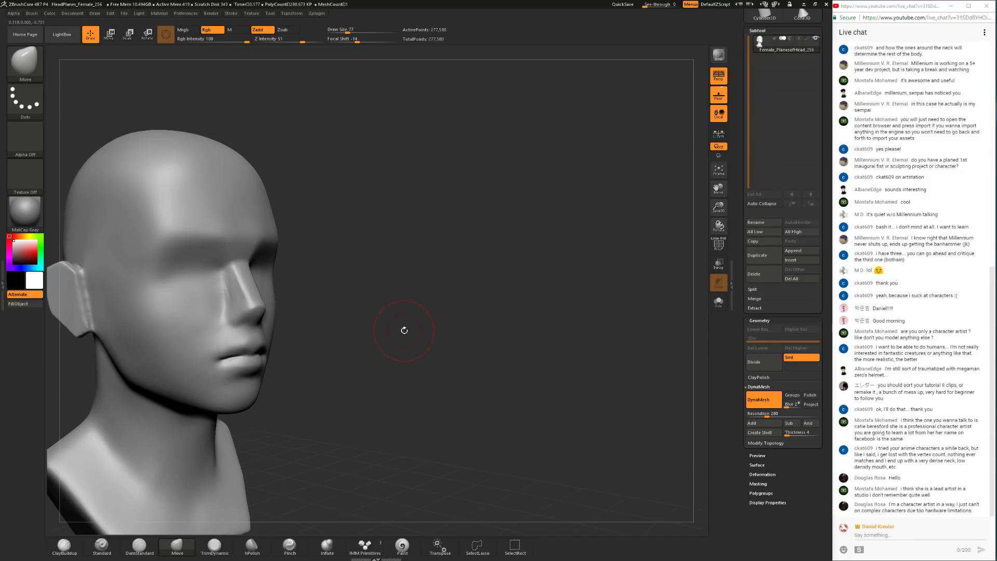
pyautogui.moveTo(409, 333)
pyautogui.mouseDown()
pyautogui.moveTo(447, 354)
pyautogui.moveTo(408, 251)
pyautogui.moveTo(394, 262)
pyautogui.moveTo(463, 254)
pyautogui.moveTo(445, 251)
pyautogui.mouseUp()
pyautogui.press('space')
pyautogui.click(395, 265)
pyautogui.press('[')
pyautogui.moveTo(431, 253)
pyautogui.mouseDown(button='right')
pyautogui.moveTo(416, 253)
pyautogui.moveTo(434, 258)
pyautogui.mouseUp(button='right')
pyautogui.press('space')
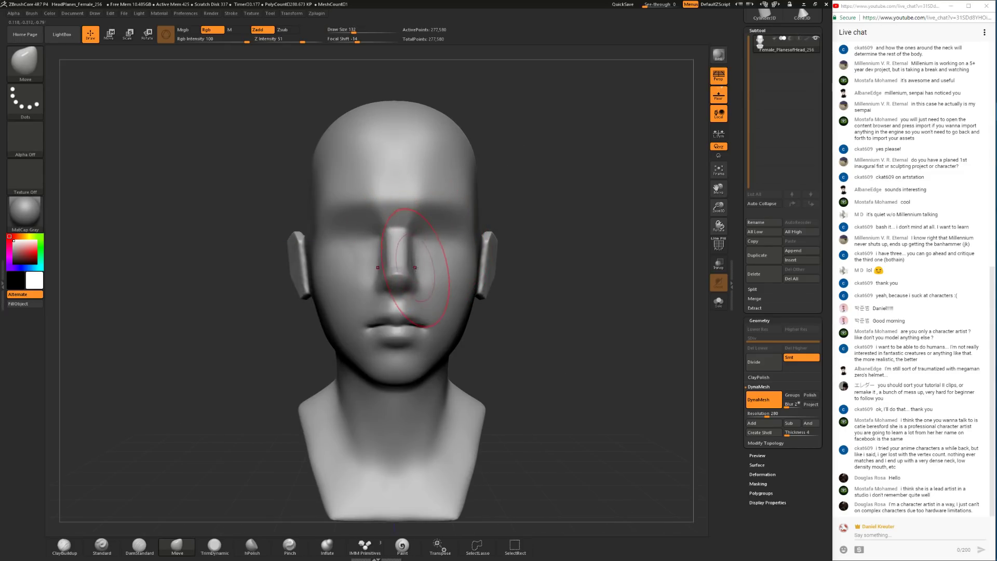
pyautogui.press('shift')
pyautogui.moveTo(556, 238); pyautogui.dragTo(514, 235, button='right')
pyautogui.press('shift')
pyautogui.moveTo(240, 363); pyautogui.dragTo(269, 377, button='right')
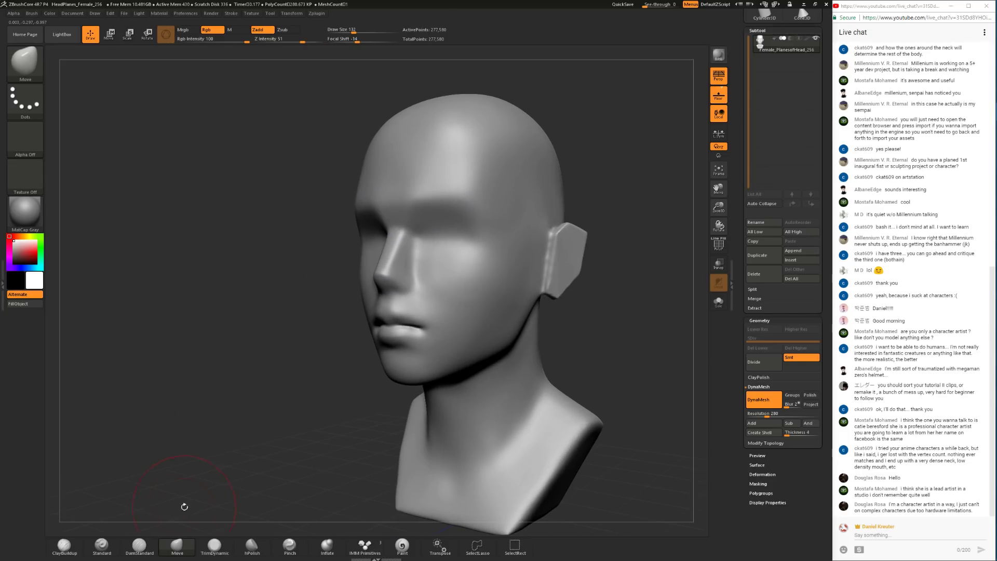
# Step: Polish the sides of the nose with hPolish and smooth their transition into the cheeks
pyautogui.click(252, 545)
pyautogui.press('space')
pyautogui.moveTo(340, 290); pyautogui.dragTo(332, 289)
pyautogui.moveTo(401, 284); pyautogui.dragTo(363, 285, button='right')
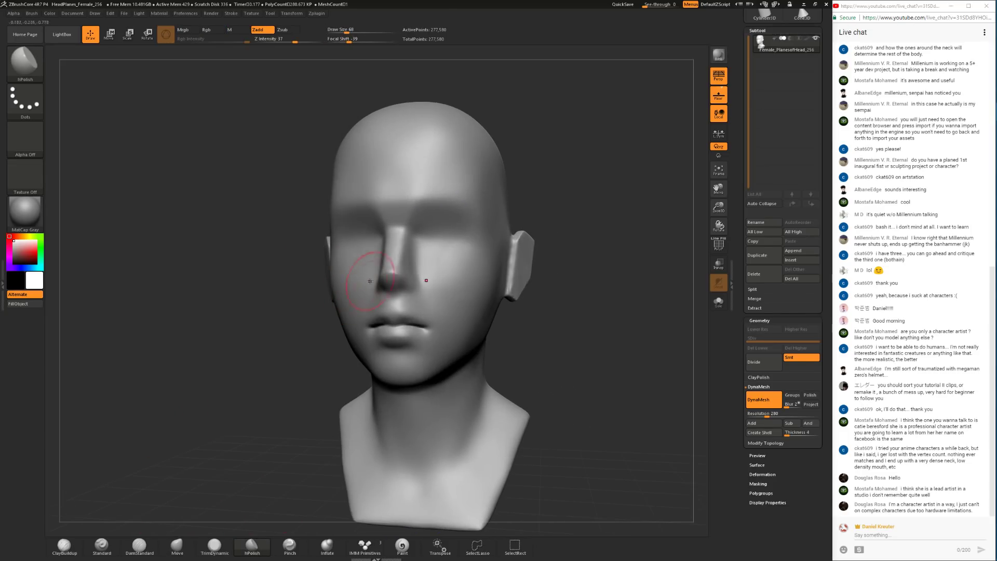
pyautogui.moveTo(395, 267); pyautogui.dragTo(396, 272)
pyautogui.moveTo(463, 272); pyautogui.dragTo(511, 274, button='right')
pyautogui.keyDown('shift'); pyautogui.moveTo(370, 262); pyautogui.dragTo(382, 273); pyautogui.keyUp('shift')
pyautogui.moveTo(520, 213); pyautogui.dragTo(471, 216, button='right')
pyautogui.press('space')
pyautogui.moveTo(516, 229); pyautogui.dragTo(510, 229)
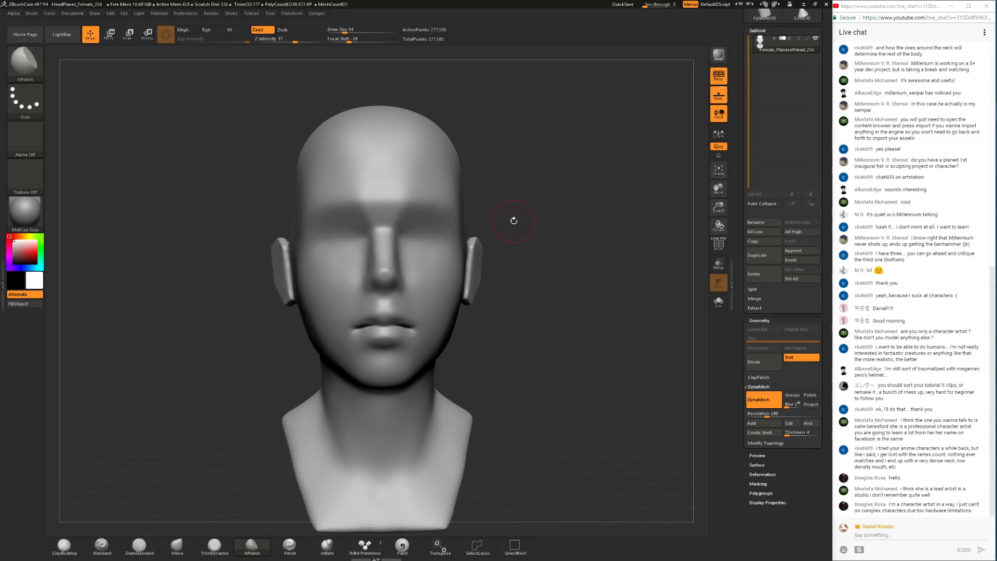
# Step: Flatten the nose tip and its underside with hPolish, reducing the draw size for the finer area
pyautogui.moveTo(536, 258); pyautogui.dragTo(461, 263, button='right')
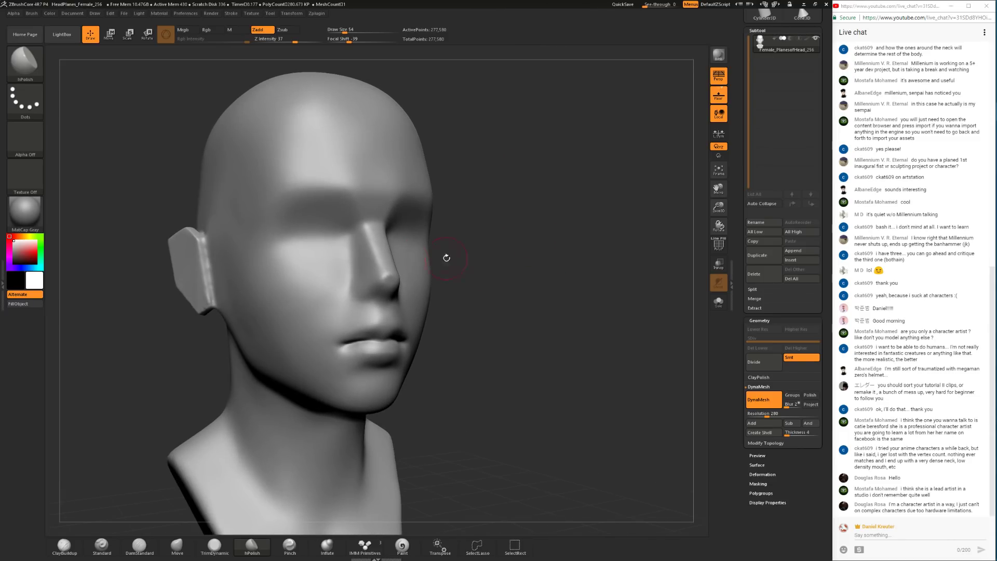
pyautogui.moveTo(387, 285); pyautogui.dragTo(386, 283)
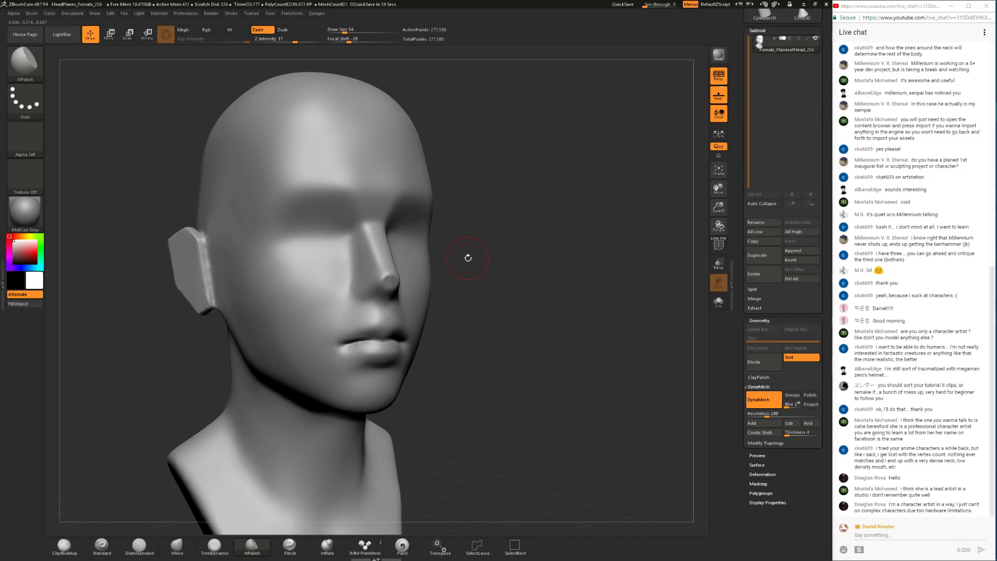
pyautogui.moveTo(443, 304)
pyautogui.mouseDown()
pyautogui.moveTo(497, 312)
pyautogui.moveTo(498, 381)
pyautogui.mouseUp()
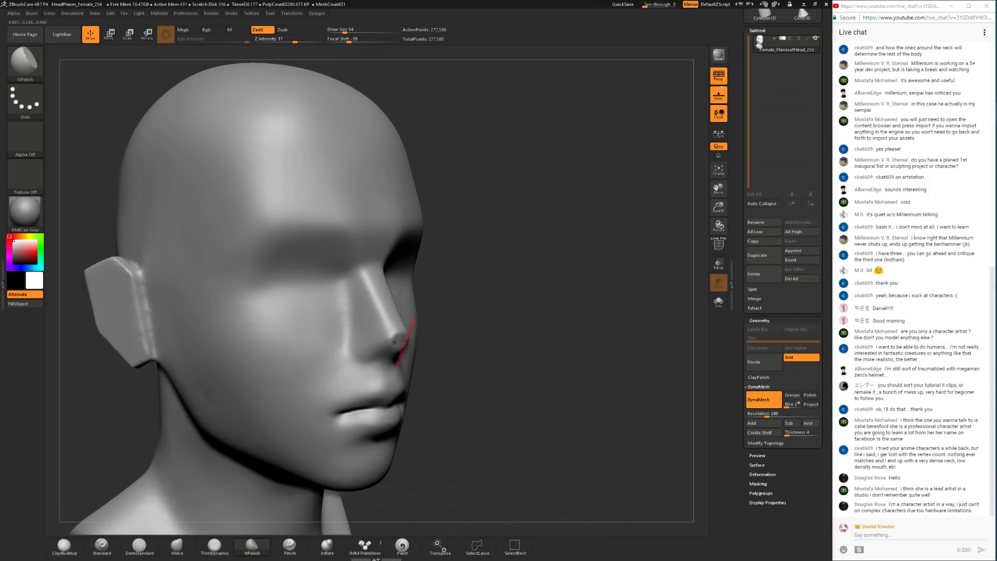
pyautogui.press('space')
pyautogui.moveTo(450, 333); pyautogui.dragTo(441, 333)
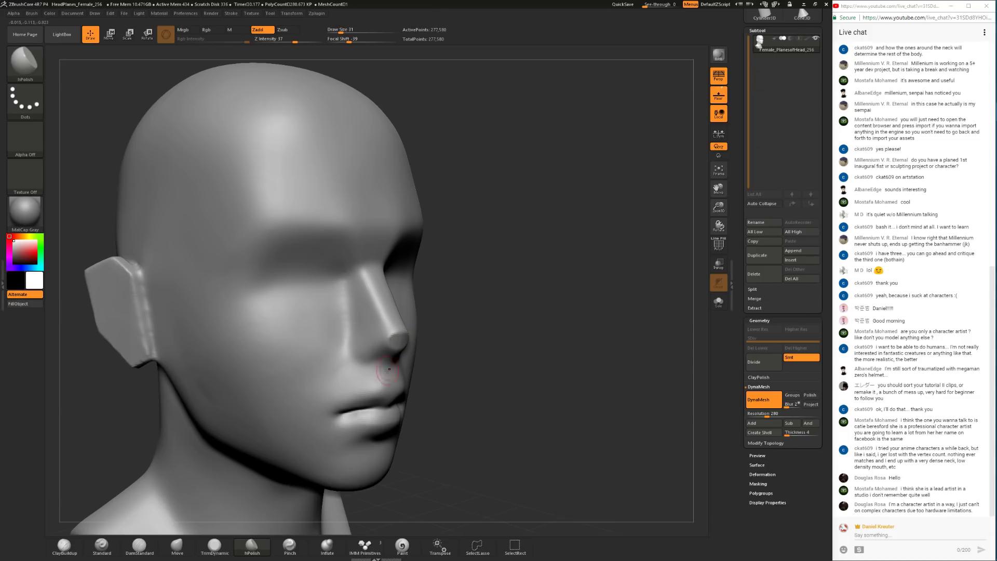
# Step: Build up the side of the nose toward the wing with ClayBuildup, refining its profile
pyautogui.click(64, 547)
pyautogui.moveTo(488, 373)
pyautogui.mouseDown()
pyautogui.moveTo(451, 382)
pyautogui.moveTo(450, 358)
pyautogui.moveTo(443, 426)
pyautogui.moveTo(464, 426)
pyautogui.moveTo(417, 372)
pyautogui.moveTo(435, 343)
pyautogui.mouseUp()
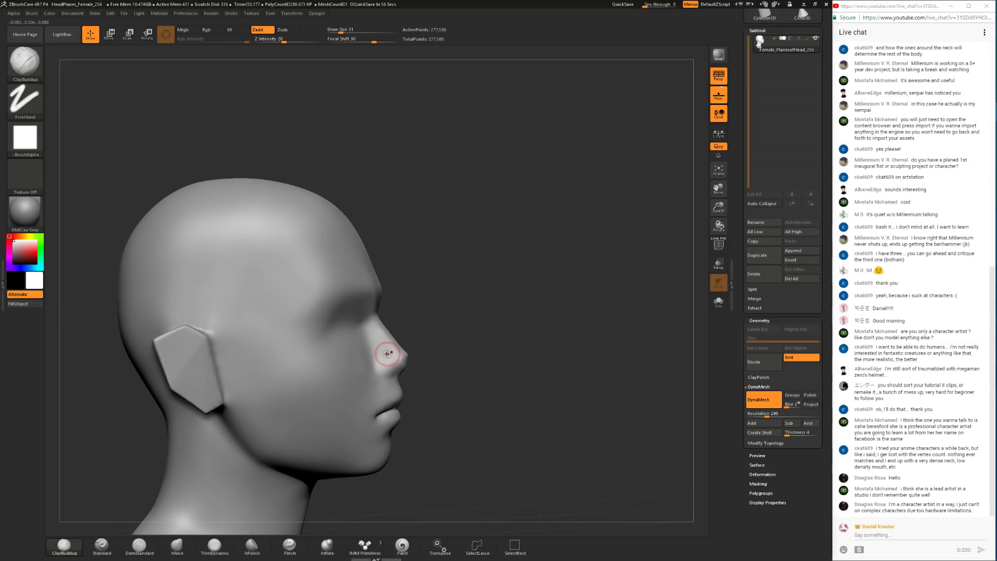
pyautogui.moveTo(452, 390); pyautogui.dragTo(435, 398)
pyautogui.keyDown('alt'); pyautogui.moveTo(467, 312); pyautogui.dragTo(432, 317); pyautogui.keyUp('alt')
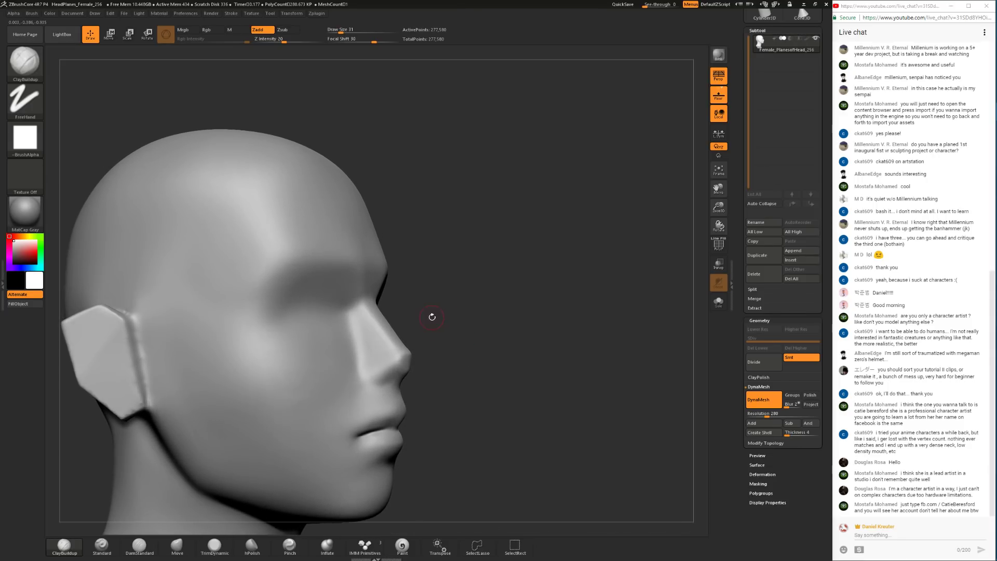
pyautogui.moveTo(439, 357); pyautogui.dragTo(460, 363)
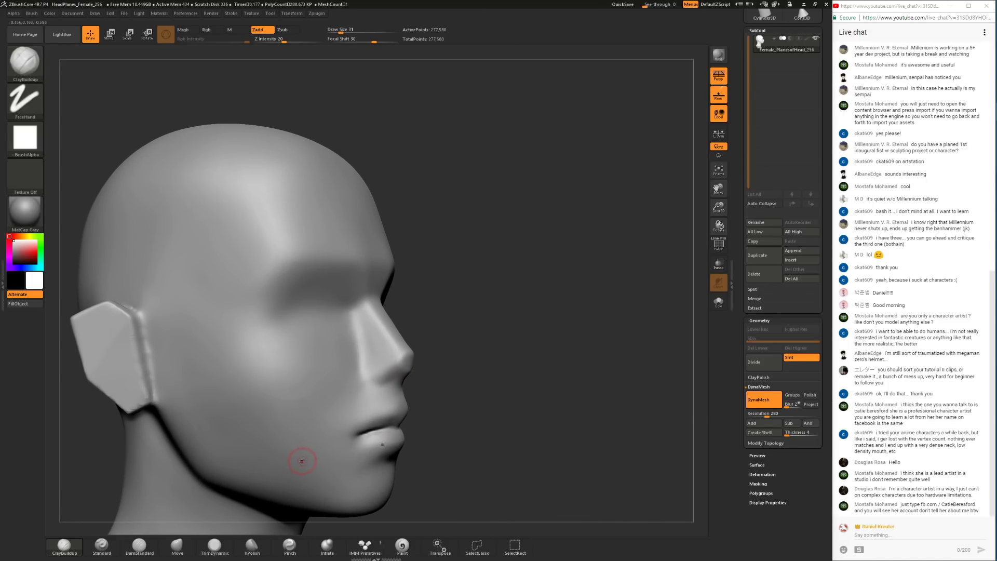
# Step: Carve the nose-wing crease and the nostril openings with DamStandard, undoing the first stroke and enlarging the brush
pyautogui.click(139, 545)
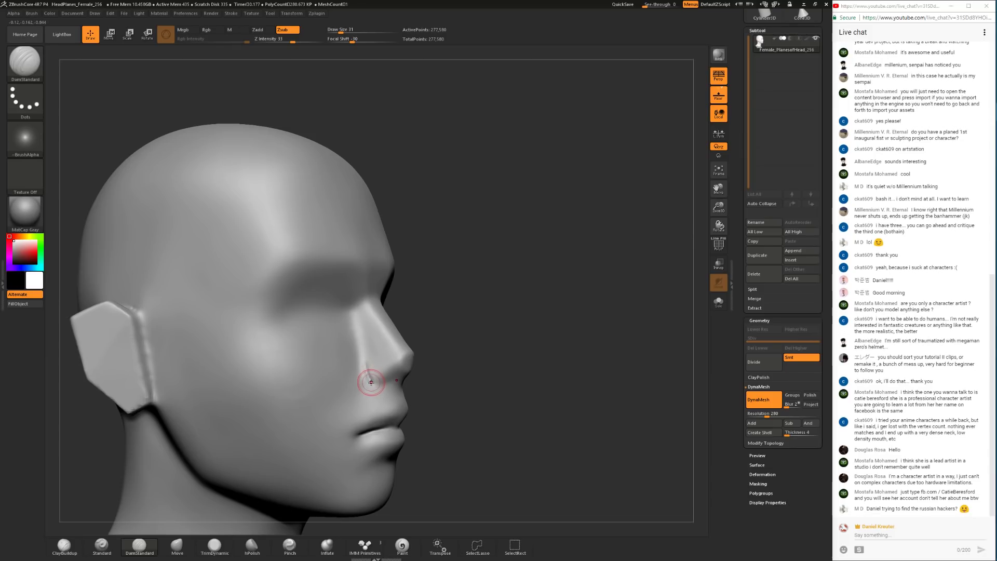
pyautogui.press('shift')
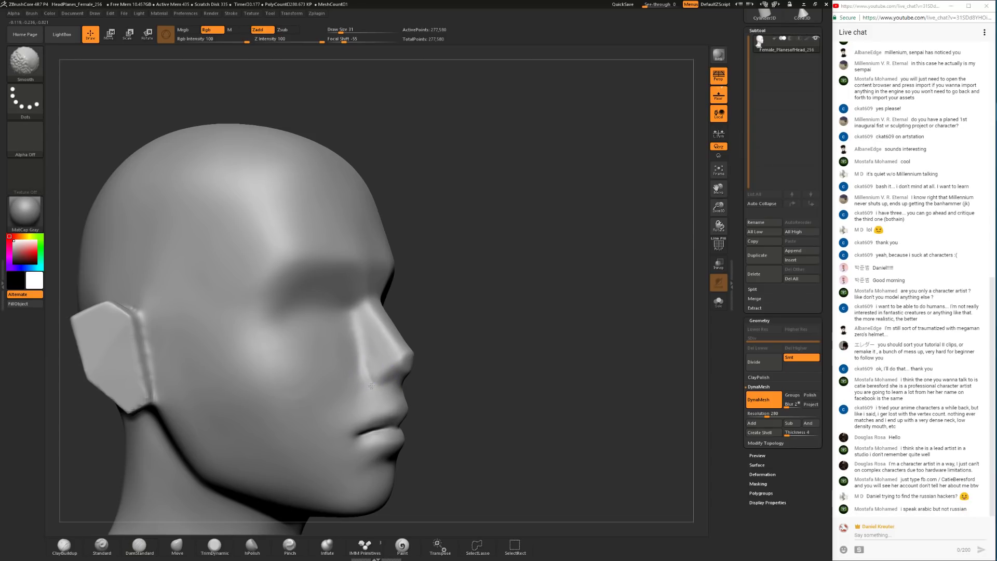
pyautogui.hotkey('ctrl', 'z')
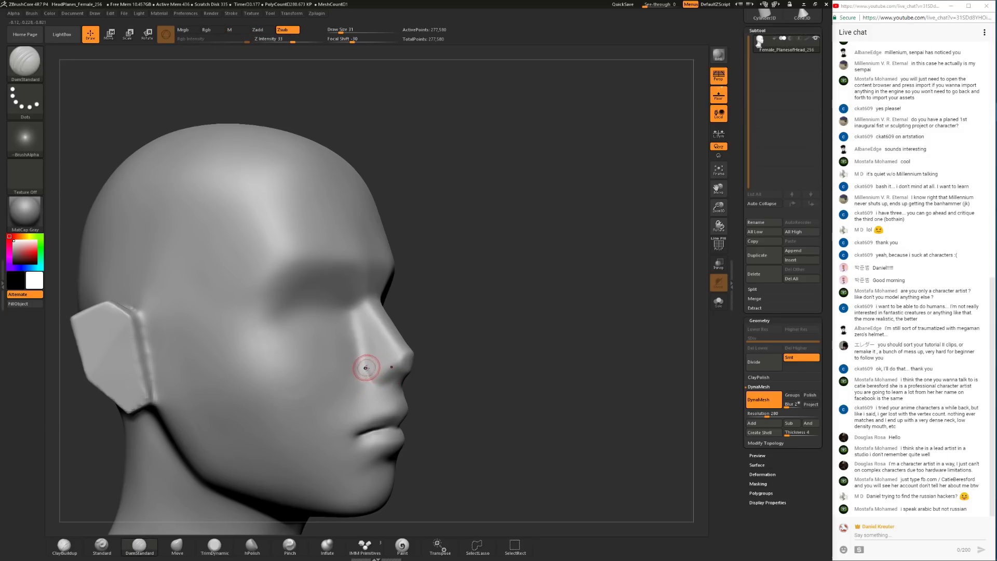
pyautogui.moveTo(443, 359)
pyautogui.mouseDown()
pyautogui.moveTo(460, 410)
pyautogui.moveTo(426, 363)
pyautogui.moveTo(444, 359)
pyautogui.moveTo(467, 311)
pyautogui.moveTo(496, 306)
pyautogui.moveTo(460, 296)
pyautogui.moveTo(525, 307)
pyautogui.moveTo(503, 312)
pyautogui.mouseUp()
pyautogui.press('space')
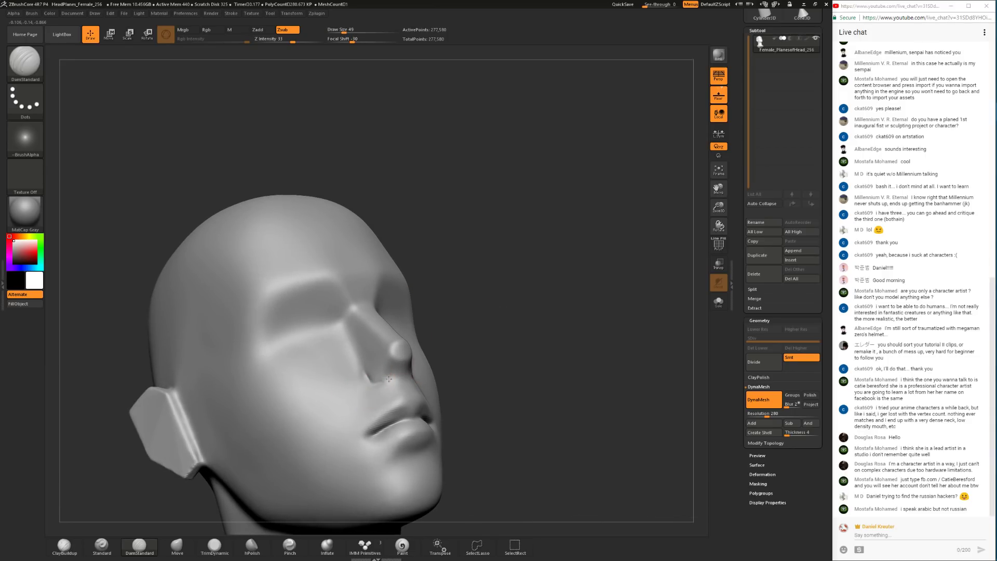
pyautogui.moveTo(448, 347)
pyautogui.mouseDown()
pyautogui.moveTo(456, 324)
pyautogui.moveTo(444, 345)
pyautogui.moveTo(461, 343)
pyautogui.mouseUp()
pyautogui.press('space')
pyautogui.moveTo(478, 304); pyautogui.dragTo(462, 352)
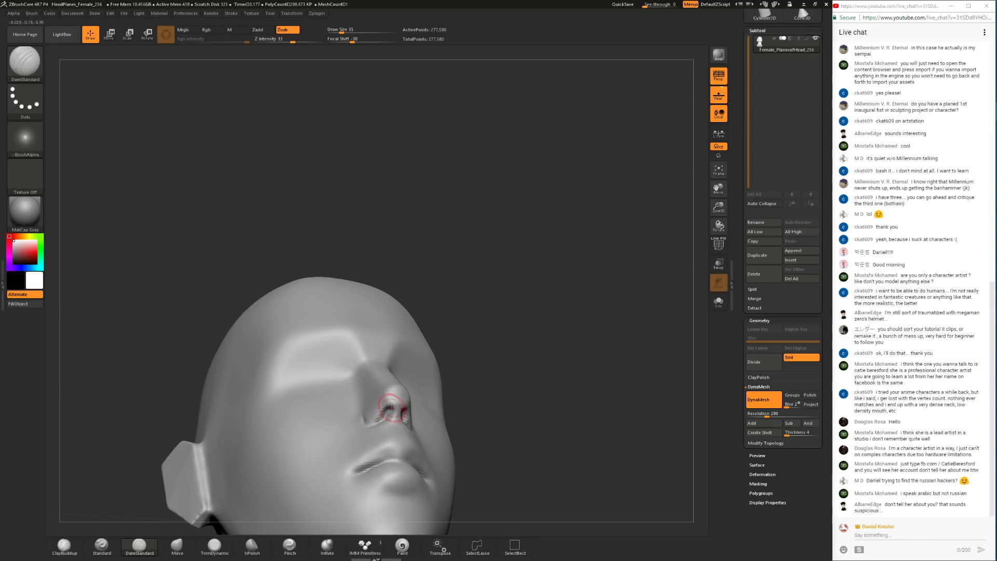
pyautogui.moveTo(459, 369); pyautogui.dragTo(376, 441)
pyautogui.press('shift')
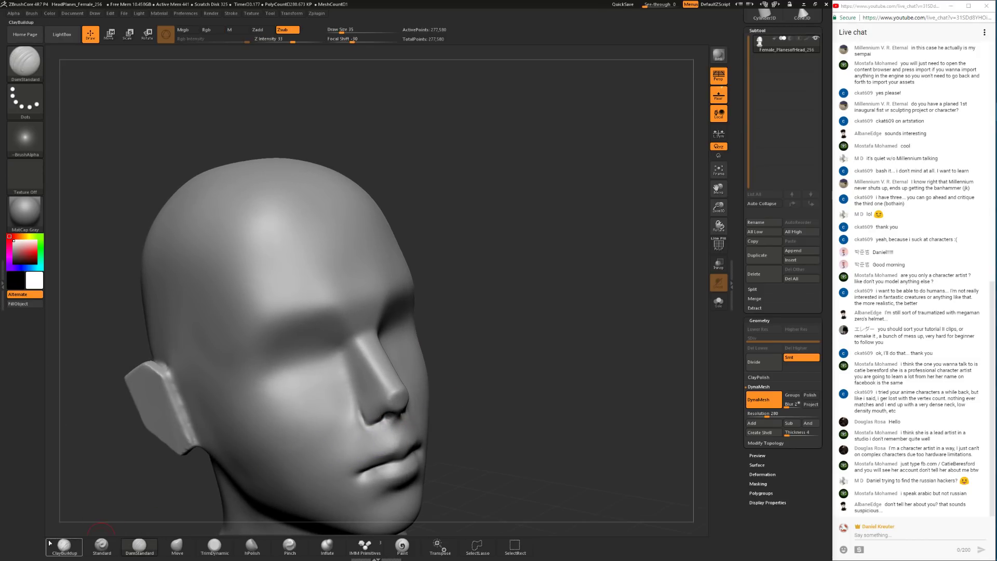
# Step: Build up the area beneath the nostrils and the philtrum with ClayBuildup and smooth it
pyautogui.click(64, 547)
pyautogui.moveTo(487, 411); pyautogui.dragTo(373, 465)
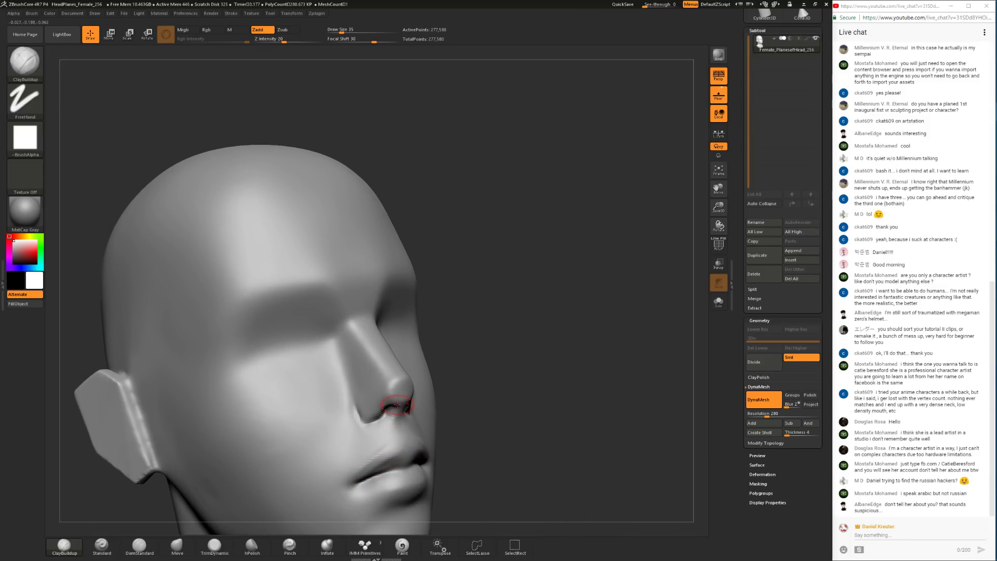
pyautogui.keyDown('shift'); pyautogui.moveTo(383, 434); pyautogui.dragTo(370, 458); pyautogui.keyUp('shift')
pyautogui.moveTo(478, 419); pyautogui.dragTo(400, 442)
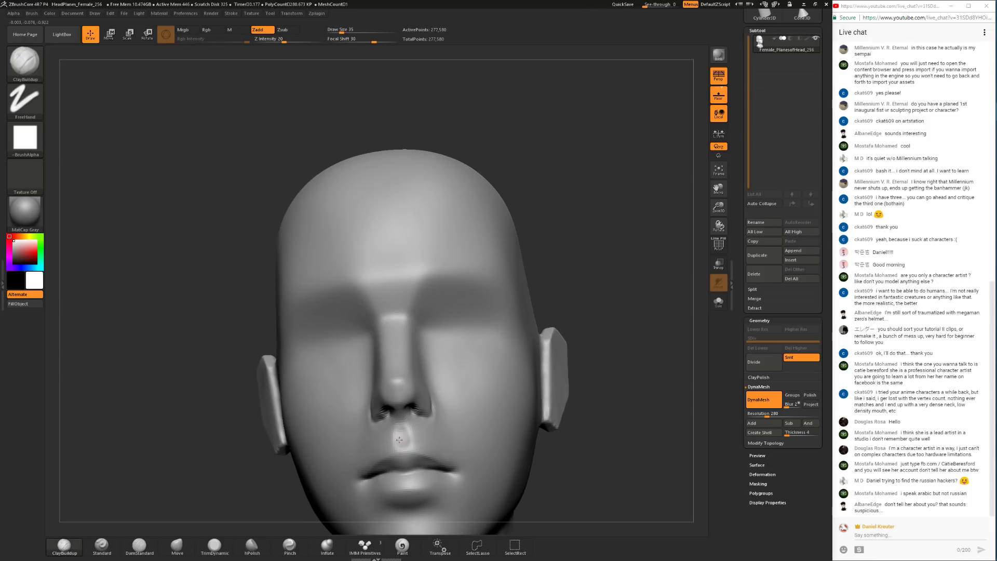
pyautogui.press('shift')
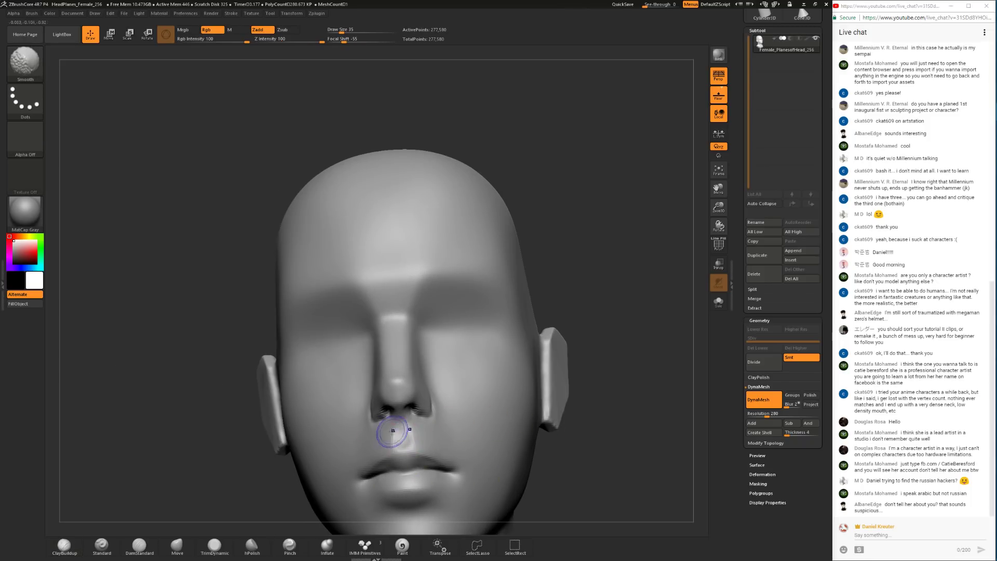
# Step: Refine the lower lip's volume with ClayBuildup from a low three-quarter view
pyautogui.keyDown('alt'); pyautogui.moveTo(629, 468); pyautogui.dragTo(597, 465); pyautogui.keyUp('alt')
pyautogui.moveTo(597, 465); pyautogui.dragTo(609, 465)
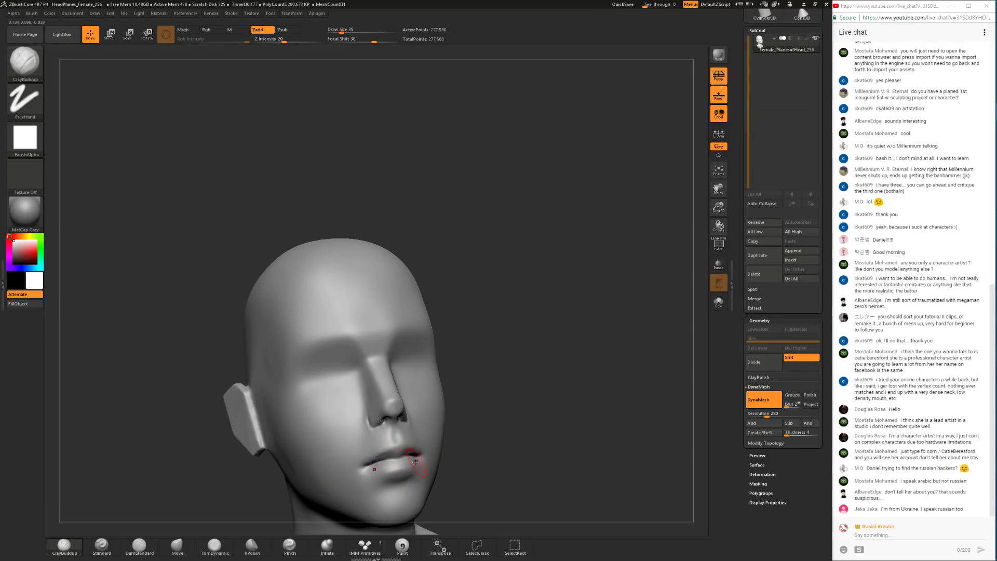
pyautogui.moveTo(488, 418)
pyautogui.mouseDown()
pyautogui.moveTo(485, 441)
pyautogui.moveTo(469, 421)
pyautogui.mouseUp()
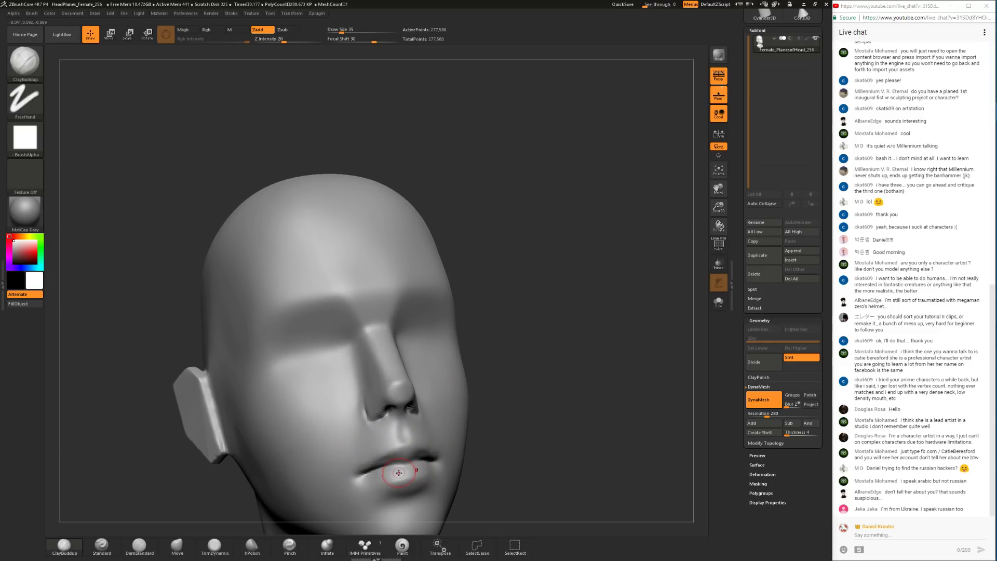
pyautogui.moveTo(400, 445); pyautogui.dragTo(384, 422)
# Step: Flatten and clean up the surface around the lips and mouth corner with TrimDynamic
pyautogui.click(214, 545)
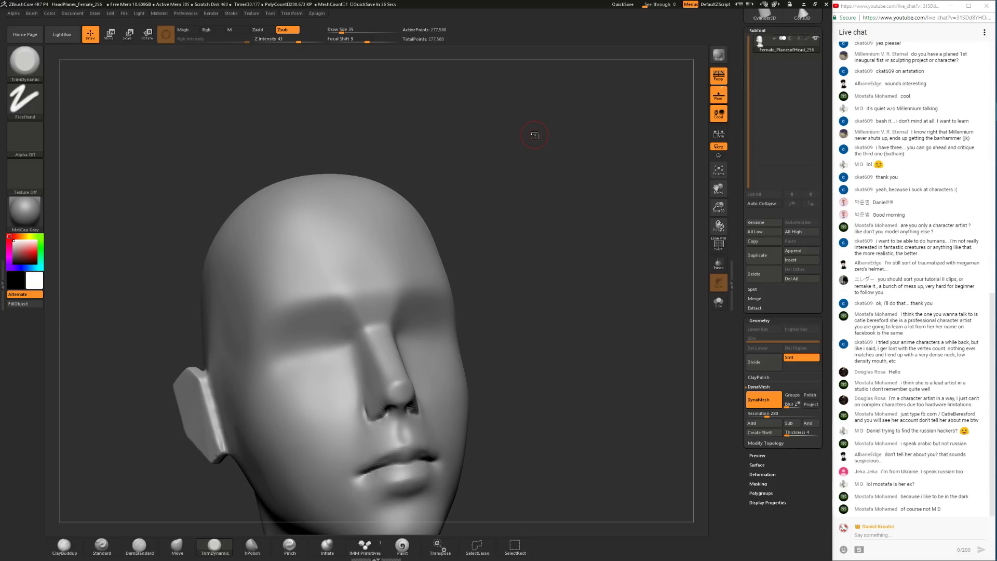
pyautogui.moveTo(557, 342); pyautogui.dragTo(381, 394)
pyautogui.press('shift')
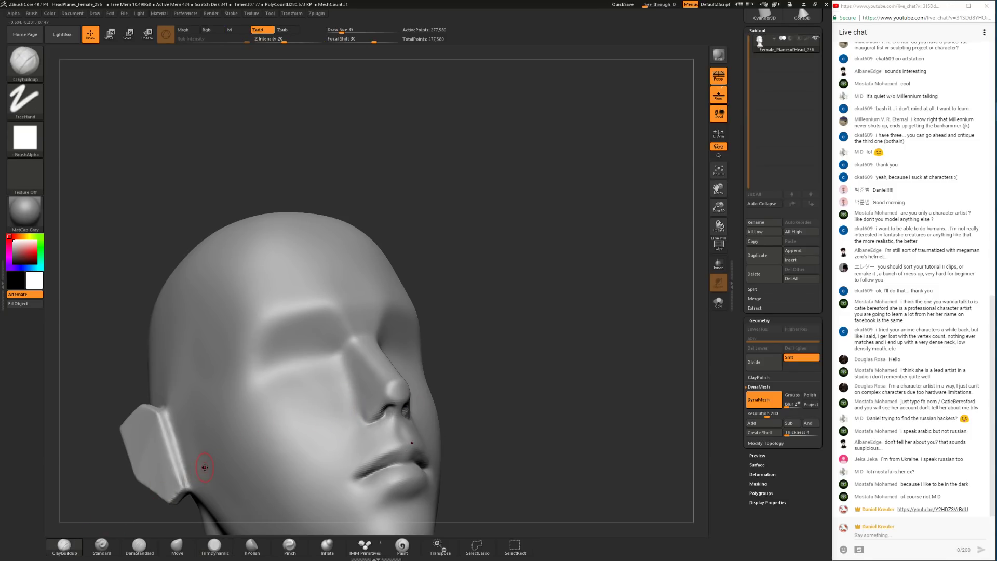
# Step: Build up the cheek area beside the nose and mouth corner with ClayBuildup, smoothing the strokes from several angles
pyautogui.press('space')
pyautogui.click(454, 378)
pyautogui.click(445, 368)
pyautogui.moveTo(447, 366)
pyautogui.mouseDown()
pyautogui.moveTo(473, 360)
pyautogui.moveTo(469, 376)
pyautogui.mouseUp()
pyautogui.keyDown('shift'); pyautogui.moveTo(380, 381); pyautogui.dragTo(386, 400); pyautogui.keyUp('shift')
pyautogui.moveTo(456, 343); pyautogui.dragTo(382, 347)
pyautogui.keyDown('shift'); pyautogui.moveTo(389, 392); pyautogui.dragTo(394, 403); pyautogui.keyUp('shift')
pyautogui.moveTo(525, 345); pyautogui.dragTo(529, 358)
pyautogui.moveTo(529, 358)
pyautogui.keyDown('alt'); pyautogui.mouseDown()
pyautogui.moveTo(536, 307)
pyautogui.moveTo(324, 342)
pyautogui.moveTo(341, 405)
pyautogui.mouseUp(); pyautogui.keyUp('alt')
pyautogui.moveTo(408, 384)
pyautogui.keyDown('shift'); pyautogui.mouseDown()
pyautogui.moveTo(415, 367)
pyautogui.moveTo(393, 388)
pyautogui.mouseUp(); pyautogui.keyUp('shift')
# Step: Add volume to the cheek beside the nose wing with a resized ClayBuildup brush and smooth it into the face
pyautogui.press('space')
pyautogui.moveTo(319, 368)
pyautogui.mouseDown()
pyautogui.moveTo(375, 379)
pyautogui.moveTo(429, 360)
pyautogui.moveTo(382, 375)
pyautogui.moveTo(379, 396)
pyautogui.moveTo(418, 404)
pyautogui.moveTo(360, 403)
pyautogui.moveTo(378, 405)
pyautogui.moveTo(436, 327)
pyautogui.moveTo(462, 358)
pyautogui.moveTo(451, 358)
pyautogui.moveTo(465, 357)
pyautogui.moveTo(460, 389)
pyautogui.moveTo(448, 387)
pyautogui.moveTo(465, 383)
pyautogui.moveTo(429, 374)
pyautogui.moveTo(438, 382)
pyautogui.mouseUp()
pyautogui.moveTo(353, 442)
pyautogui.mouseDown()
pyautogui.moveTo(461, 463)
pyautogui.moveTo(388, 430)
pyautogui.moveTo(389, 414)
pyautogui.moveTo(425, 410)
pyautogui.moveTo(403, 400)
pyautogui.mouseUp()
pyautogui.press('space')
pyautogui.click(396, 433)
pyautogui.press('space')
pyautogui.press('space')
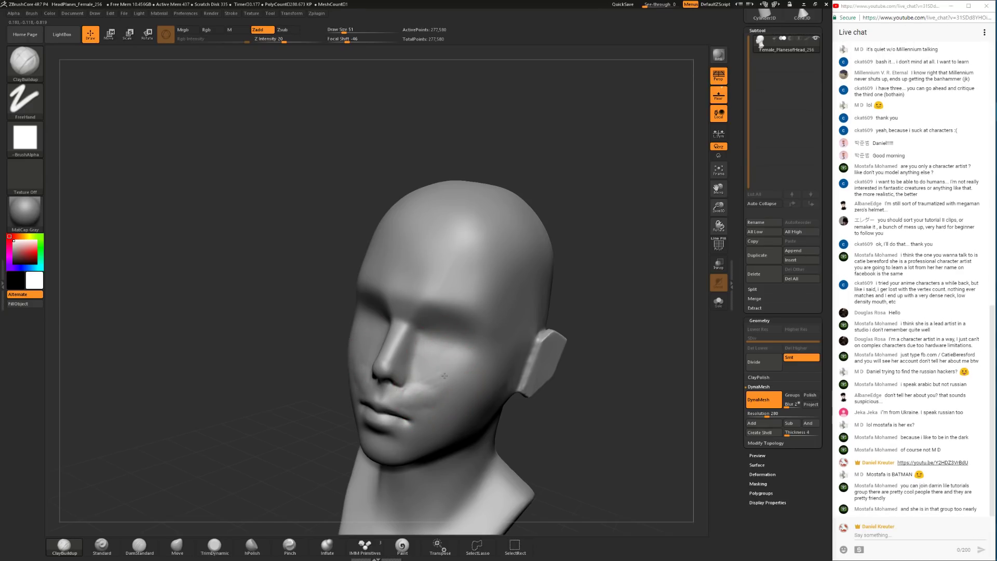
pyautogui.moveTo(425, 371)
pyautogui.keyDown('shift'); pyautogui.mouseDown()
pyautogui.moveTo(457, 387)
pyautogui.moveTo(411, 393)
pyautogui.mouseUp(); pyautogui.keyUp('shift')
pyautogui.press('s')
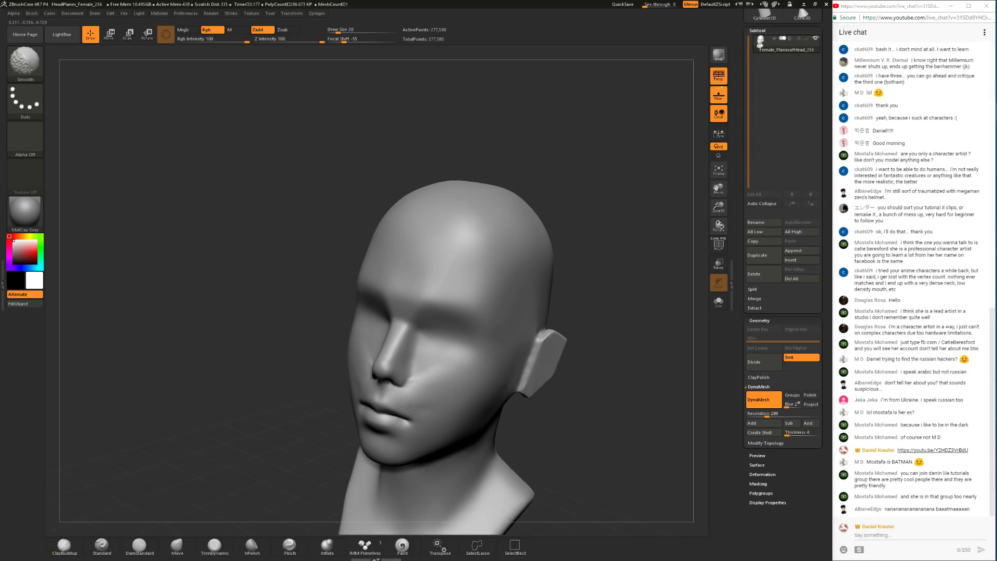
# Step: Refine the cheek and side of the face with ClayBuildup at draw size 50, checking both sides of the head
pyautogui.moveTo(341, 423)
pyautogui.mouseDown()
pyautogui.moveTo(493, 400)
pyautogui.moveTo(478, 413)
pyautogui.moveTo(338, 434)
pyautogui.mouseUp()
pyautogui.press('space')
pyautogui.moveTo(458, 391); pyautogui.dragTo(466, 390)
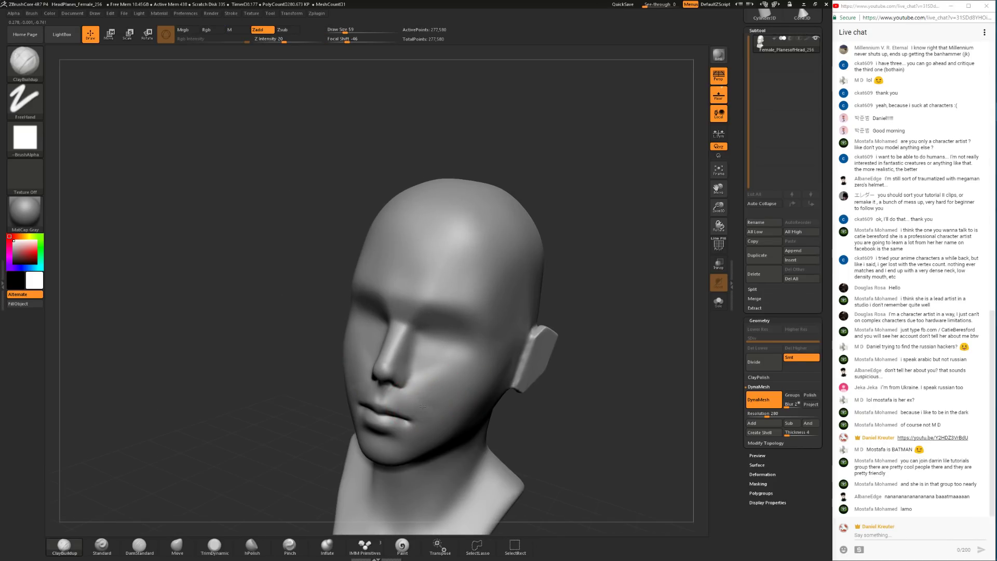
pyautogui.press('shift')
pyautogui.moveTo(499, 423)
pyautogui.mouseDown()
pyautogui.moveTo(558, 432)
pyautogui.moveTo(492, 424)
pyautogui.mouseUp()
pyautogui.press('ctrl')
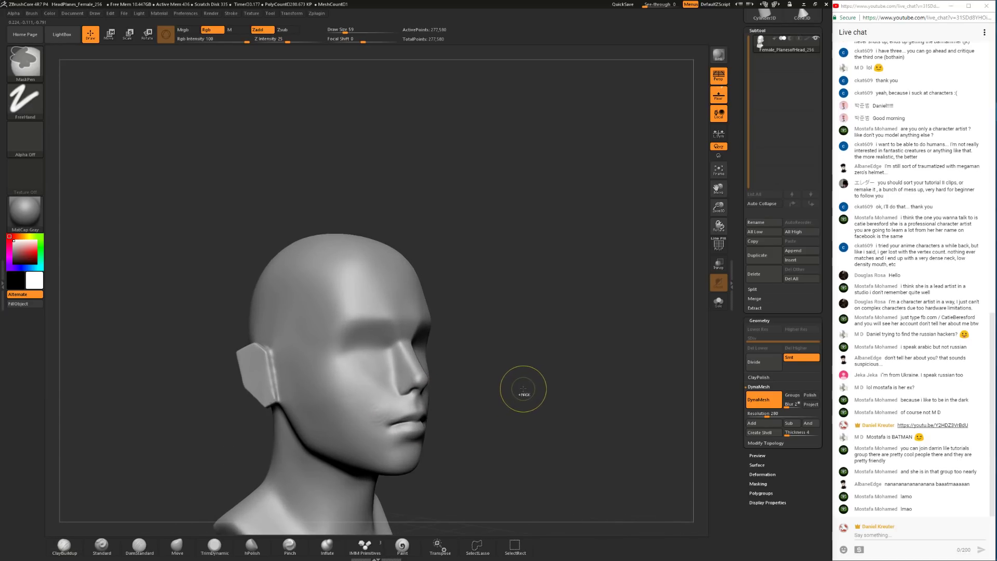
pyautogui.moveTo(551, 387); pyautogui.dragTo(435, 375)
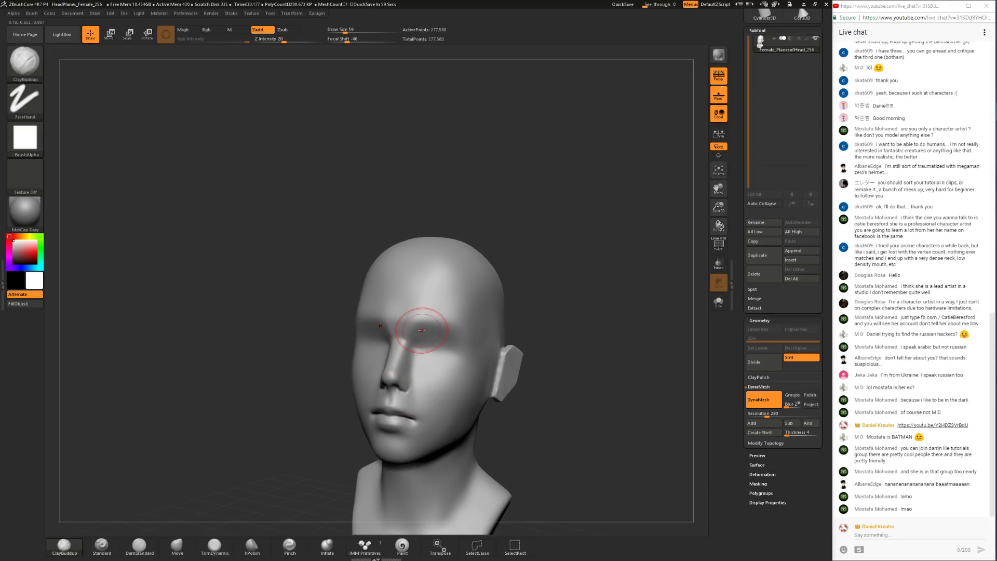
pyautogui.moveTo(562, 434); pyautogui.dragTo(516, 457)
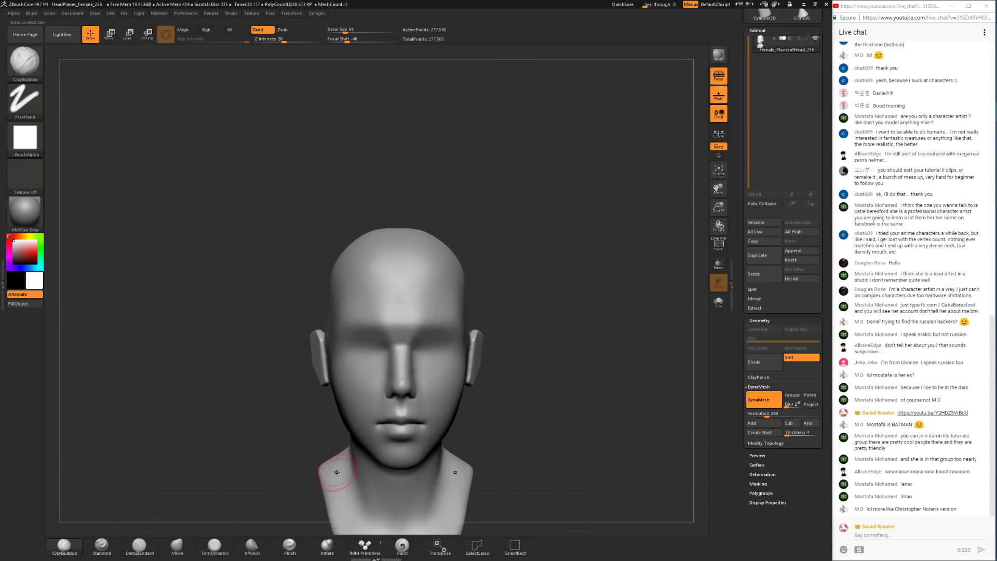
# Step: Enlarge the Move brush to 172, adjust the side of the head from the front, and turn off perspective
pyautogui.click(177, 546)
pyautogui.moveTo(516, 407)
pyautogui.keyDown('alt'); pyautogui.mouseDown()
pyautogui.moveTo(486, 350)
pyautogui.moveTo(496, 339)
pyautogui.moveTo(476, 341)
pyautogui.moveTo(501, 335)
pyautogui.moveTo(482, 310)
pyautogui.mouseUp(); pyautogui.keyUp('alt')
pyautogui.press('space')
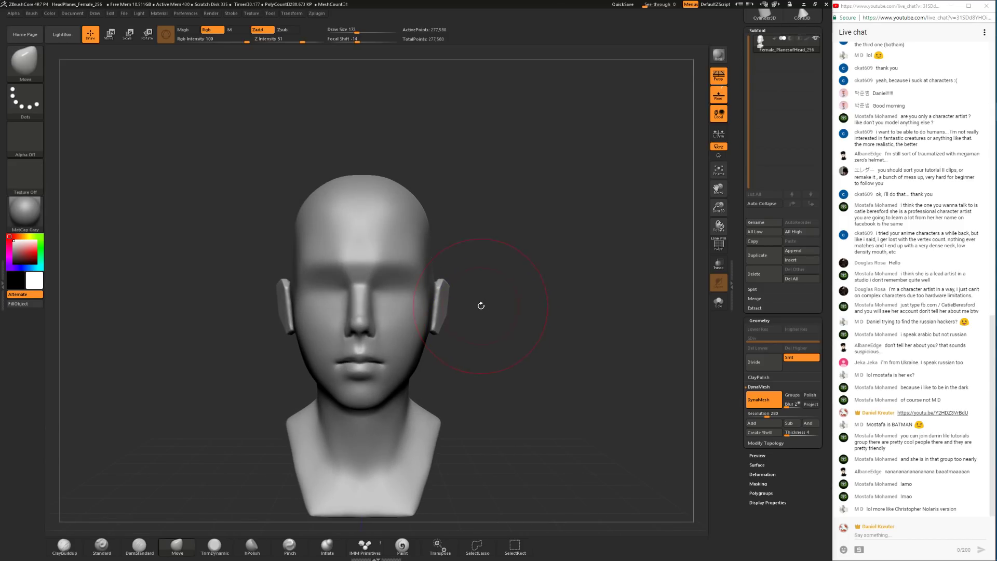
pyautogui.moveTo(471, 254); pyautogui.dragTo(427, 245)
pyautogui.click(723, 72)
# Step: Round out the back of the skull from a top view with the Move brush
pyautogui.moveTo(545, 211)
pyautogui.keyDown('shift'); pyautogui.mouseDown()
pyautogui.moveTo(460, 262)
pyautogui.moveTo(487, 318)
pyautogui.mouseUp(); pyautogui.keyUp('shift')
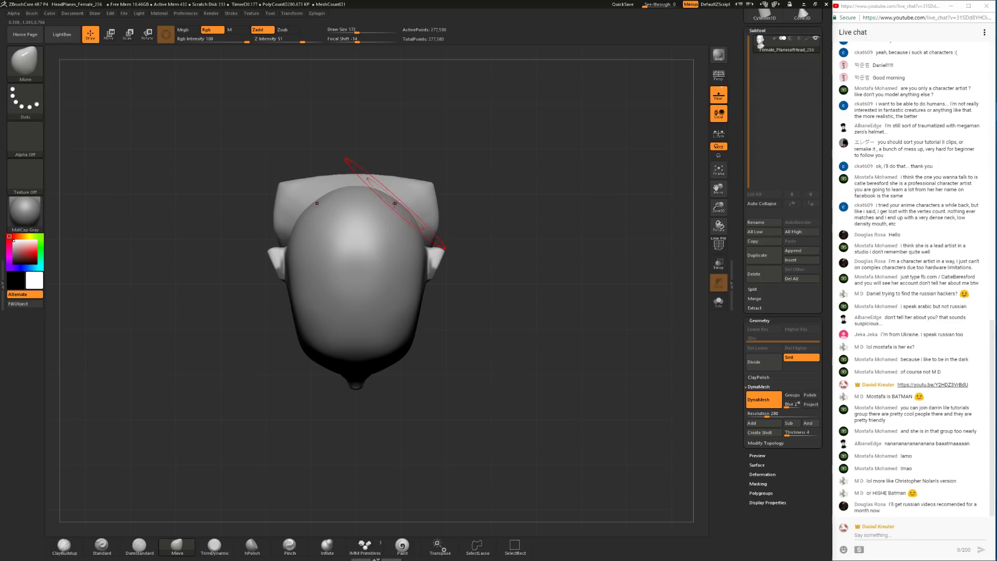
pyautogui.moveTo(499, 228); pyautogui.dragTo(550, 258)
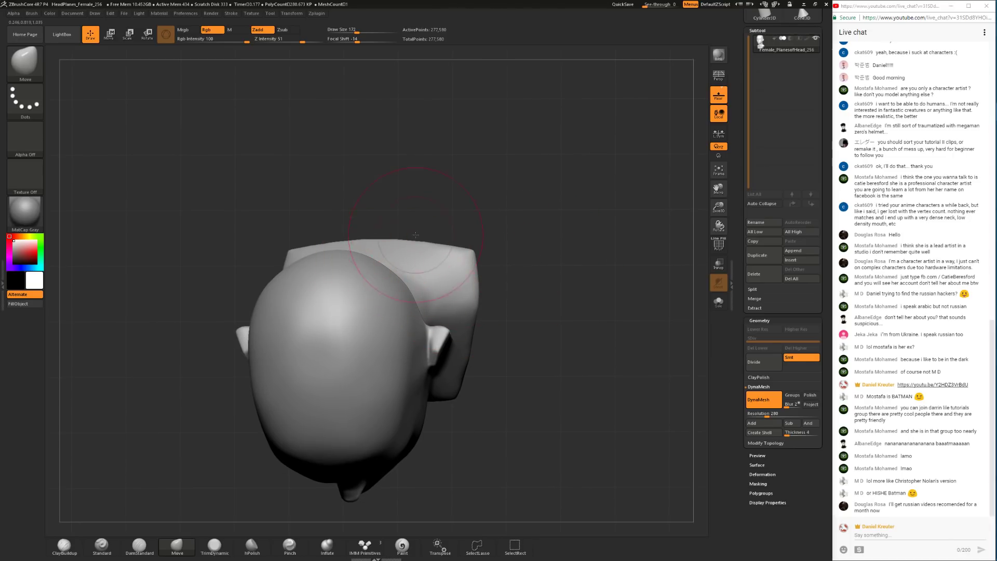
pyautogui.moveTo(468, 223)
pyautogui.mouseDown()
pyautogui.moveTo(465, 205)
pyautogui.moveTo(459, 229)
pyautogui.mouseUp()
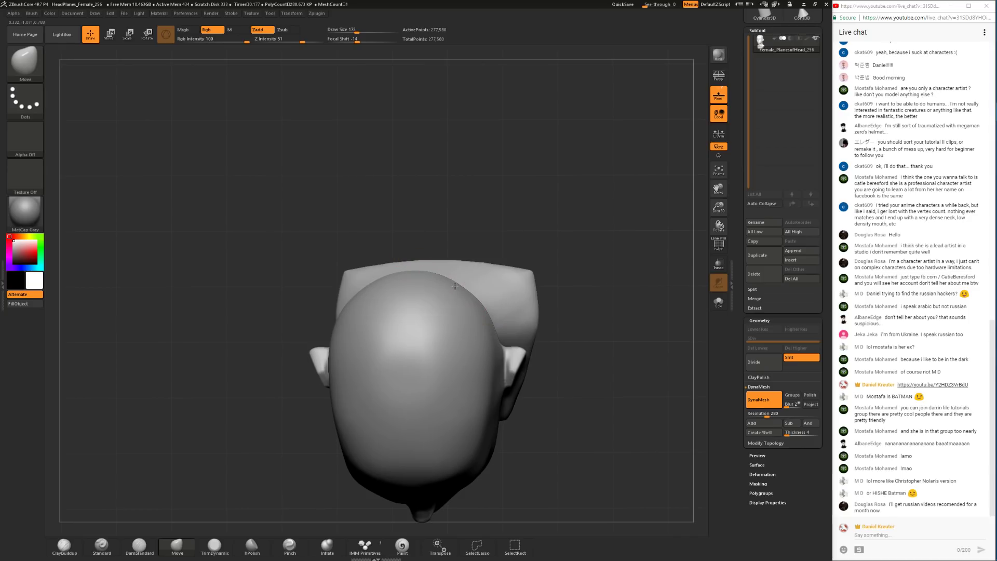
pyautogui.moveTo(593, 438); pyautogui.dragTo(616, 334)
pyautogui.moveTo(637, 380); pyautogui.dragTo(612, 342)
pyautogui.moveTo(620, 281)
pyautogui.mouseDown()
pyautogui.moveTo(603, 302)
pyautogui.moveTo(369, 318)
pyautogui.moveTo(302, 403)
pyautogui.moveTo(354, 384)
pyautogui.moveTo(370, 402)
pyautogui.moveTo(338, 399)
pyautogui.mouseUp()
pyautogui.moveTo(522, 287)
pyautogui.mouseDown()
pyautogui.moveTo(491, 340)
pyautogui.moveTo(441, 366)
pyautogui.mouseUp()
# Step: Even out the back and top of the skull with TrimDynamic at draw size 172
pyautogui.click(215, 545)
pyautogui.press('s')
pyautogui.moveTo(573, 334); pyautogui.dragTo(439, 322)
pyautogui.press('space')
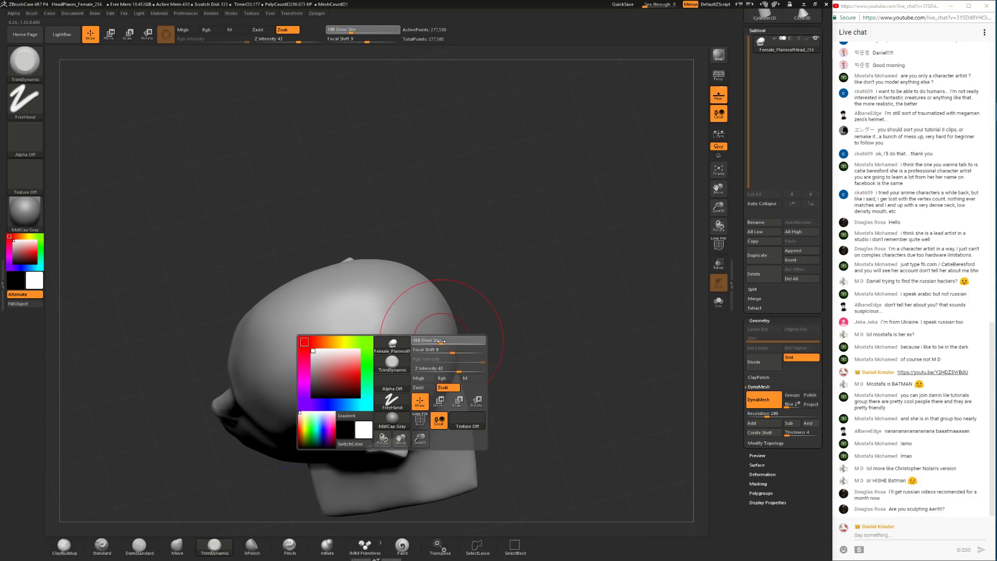
pyautogui.moveTo(511, 402)
pyautogui.mouseDown()
pyautogui.moveTo(548, 381)
pyautogui.moveTo(550, 327)
pyautogui.moveTo(515, 373)
pyautogui.moveTo(545, 313)
pyautogui.moveTo(496, 324)
pyautogui.mouseUp()
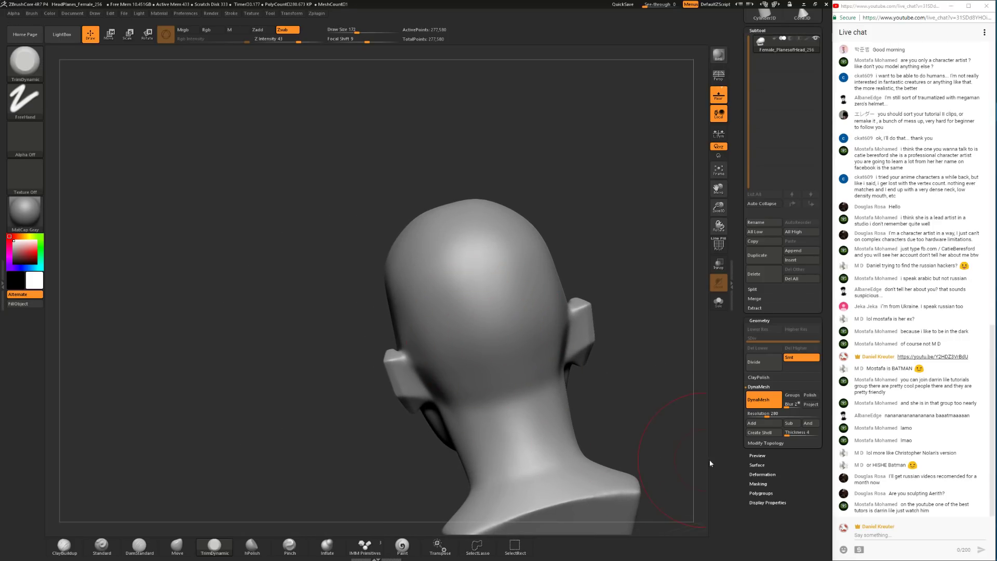
pyautogui.moveTo(589, 400); pyautogui.dragTo(541, 406)
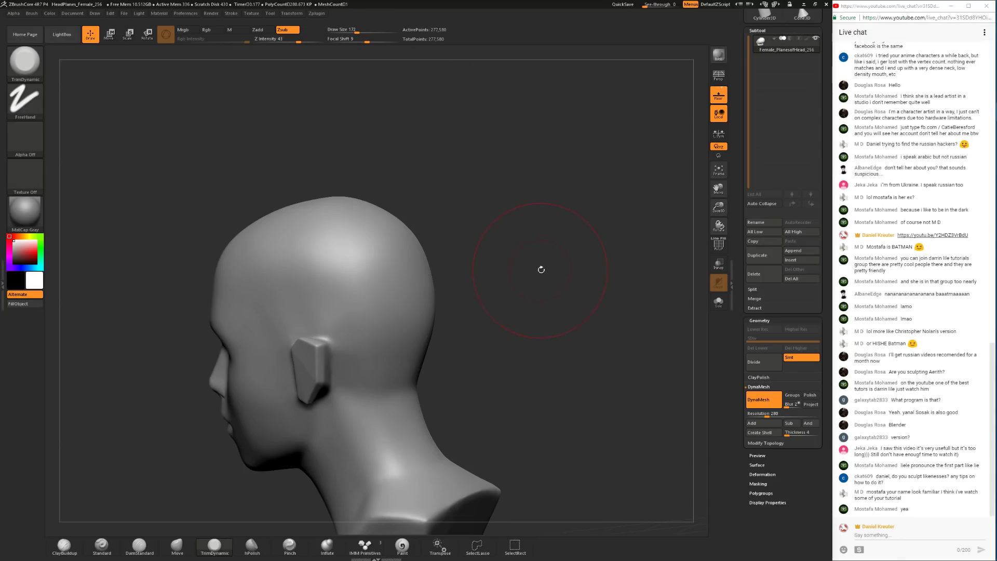
pyautogui.moveTo(591, 242)
pyautogui.mouseDown()
pyautogui.moveTo(521, 290)
pyautogui.moveTo(573, 283)
pyautogui.mouseUp()
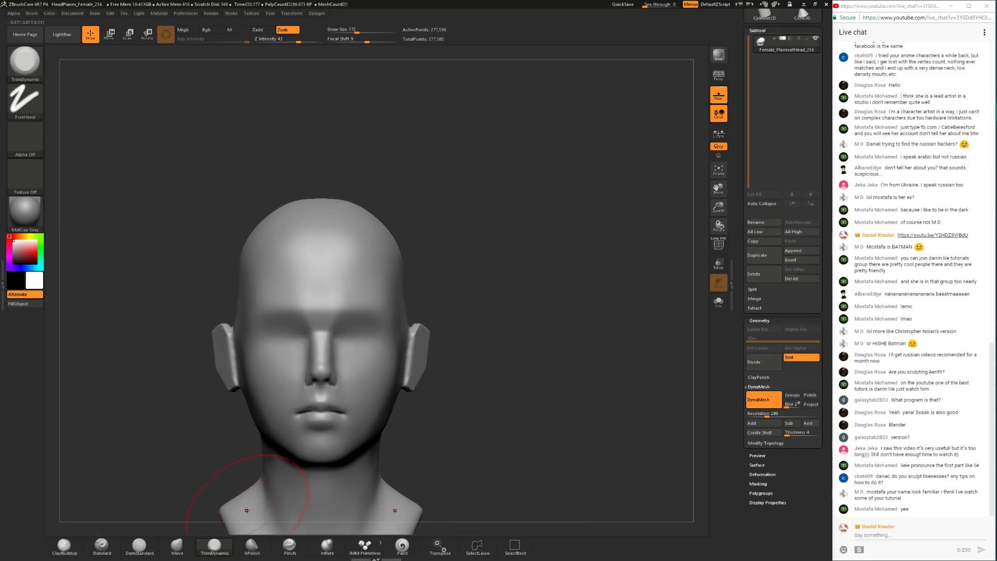
# Step: Enlarge the Move brush to 234 and adjust the proportions of the face around the eyes from the front
pyautogui.click(177, 546)
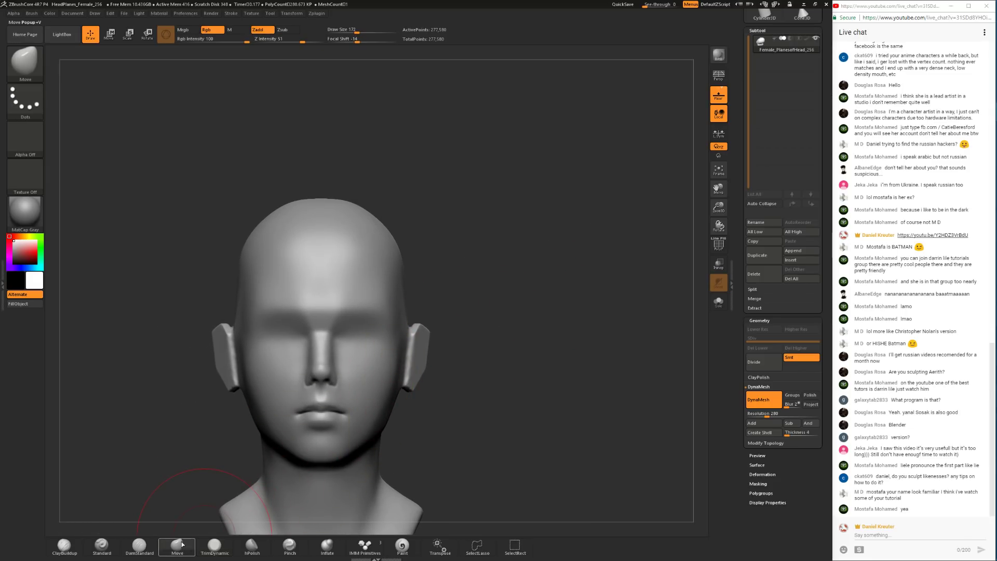
pyautogui.press('space')
pyautogui.moveTo(422, 317); pyautogui.dragTo(429, 315)
pyautogui.press('space')
pyautogui.moveTo(335, 317); pyautogui.dragTo(350, 325)
pyautogui.press('space')
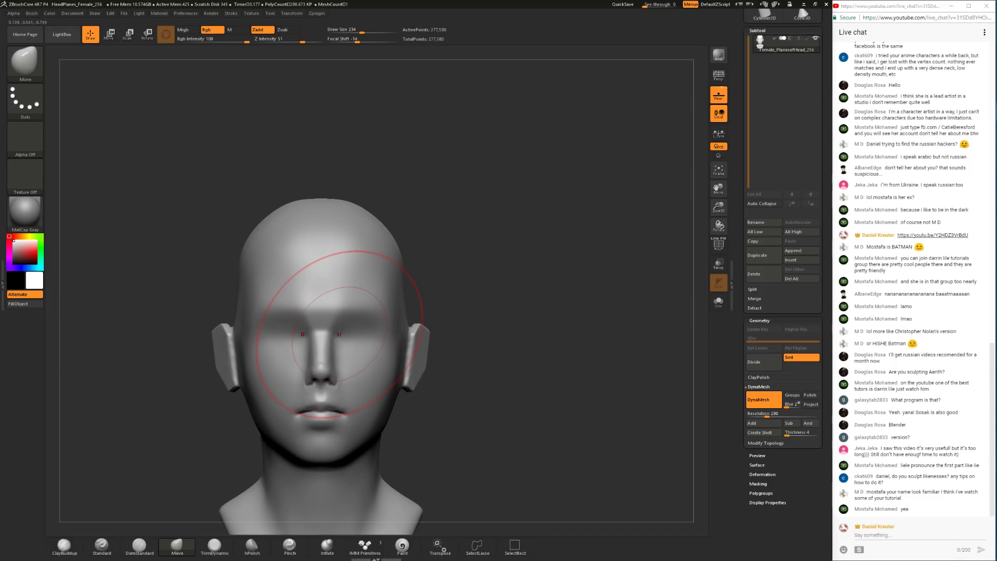
pyautogui.moveTo(360, 342); pyautogui.dragTo(358, 340)
# Step: Pull the base of the nose, the mouth and the surrounding mid-face upward with the Move brush
pyautogui.press('space')
pyautogui.moveTo(344, 387)
pyautogui.mouseDown()
pyautogui.moveTo(356, 379)
pyautogui.moveTo(337, 398)
pyautogui.mouseUp()
pyautogui.moveTo(359, 357); pyautogui.dragTo(360, 354)
pyautogui.moveTo(338, 400); pyautogui.dragTo(338, 395)
pyautogui.moveTo(367, 352); pyautogui.dragTo(367, 350)
pyautogui.moveTo(418, 329)
pyautogui.mouseDown()
pyautogui.moveTo(393, 353)
pyautogui.moveTo(348, 339)
pyautogui.moveTo(336, 361)
pyautogui.mouseUp()
pyautogui.press('space')
pyautogui.press('space')
pyautogui.press('space')
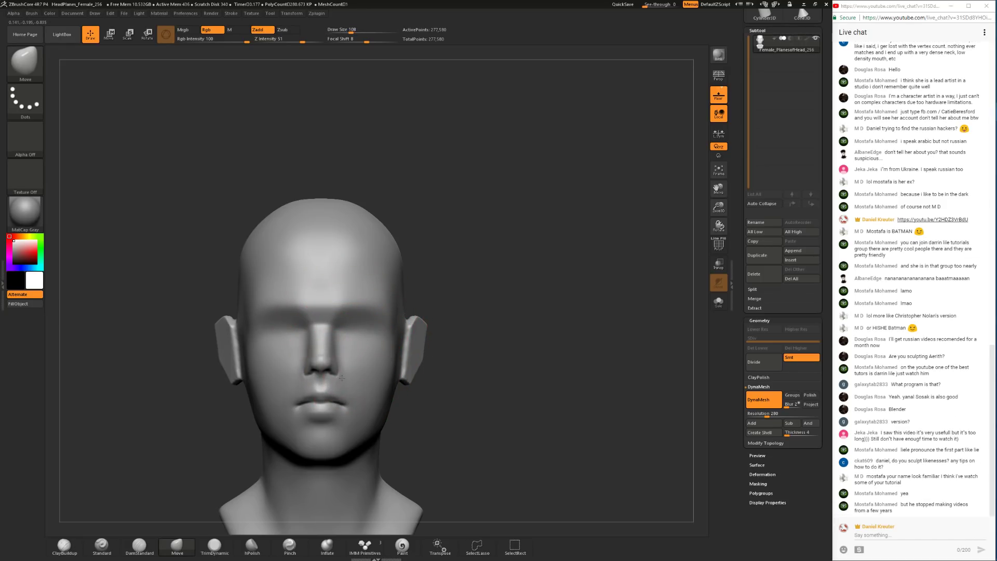
# Step: Reshape the nose wing in profile with a smaller Move brush
pyautogui.moveTo(338, 380)
pyautogui.mouseDown(button='right')
pyautogui.moveTo(218, 381)
pyautogui.moveTo(348, 378)
pyautogui.mouseUp(button='right')
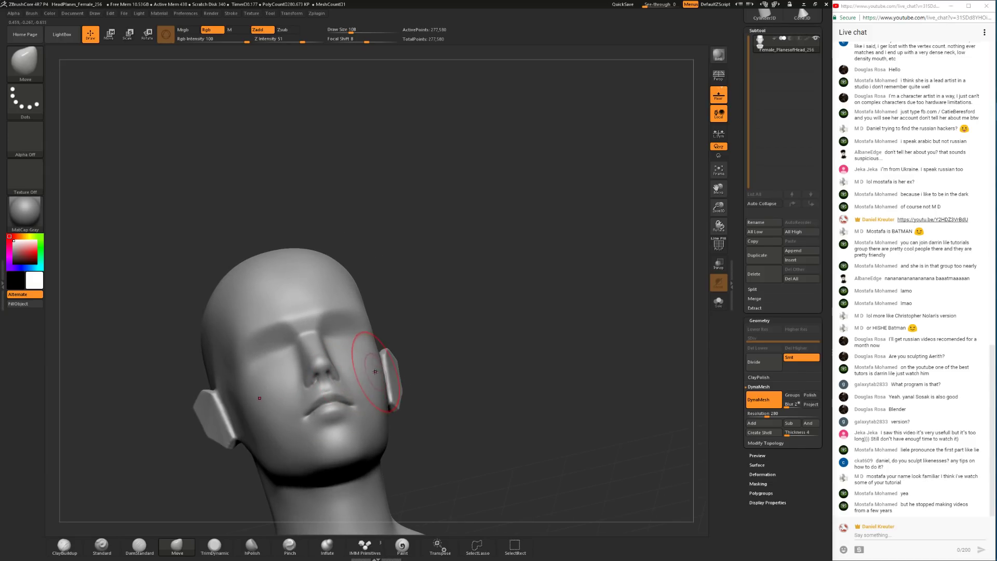
pyautogui.keyDown('shift'); pyautogui.moveTo(433, 315); pyautogui.dragTo(385, 349, button='right'); pyautogui.keyUp('shift')
pyautogui.press('space')
pyautogui.moveTo(346, 382); pyautogui.dragTo(336, 381)
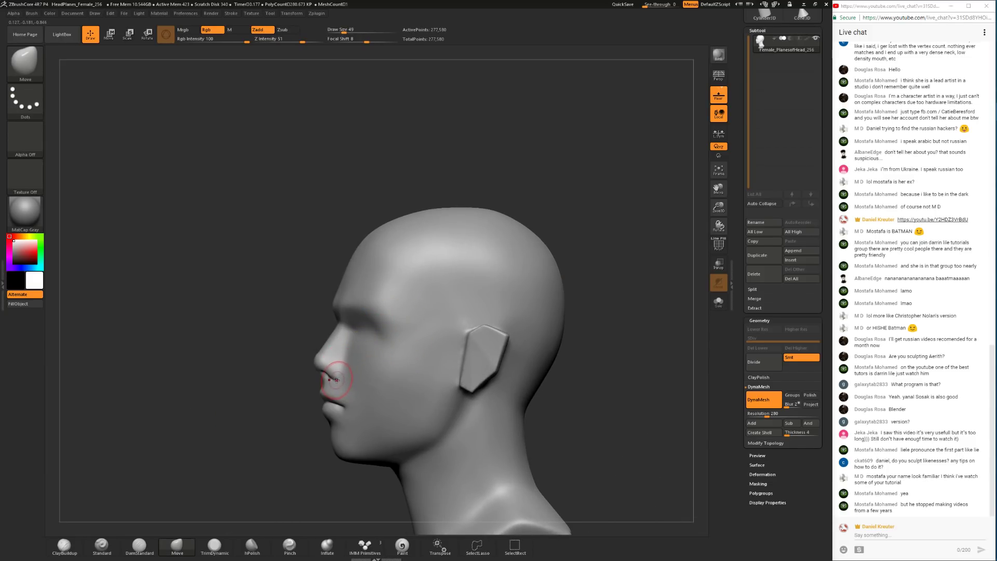
pyautogui.moveTo(303, 398)
pyautogui.mouseDown(button='right')
pyautogui.moveTo(364, 389)
pyautogui.moveTo(441, 337)
pyautogui.moveTo(391, 380)
pyautogui.moveTo(376, 371)
pyautogui.moveTo(397, 382)
pyautogui.mouseUp(button='right')
pyautogui.rightClick(337, 414)
pyautogui.moveTo(338, 414); pyautogui.dragTo(341, 414)
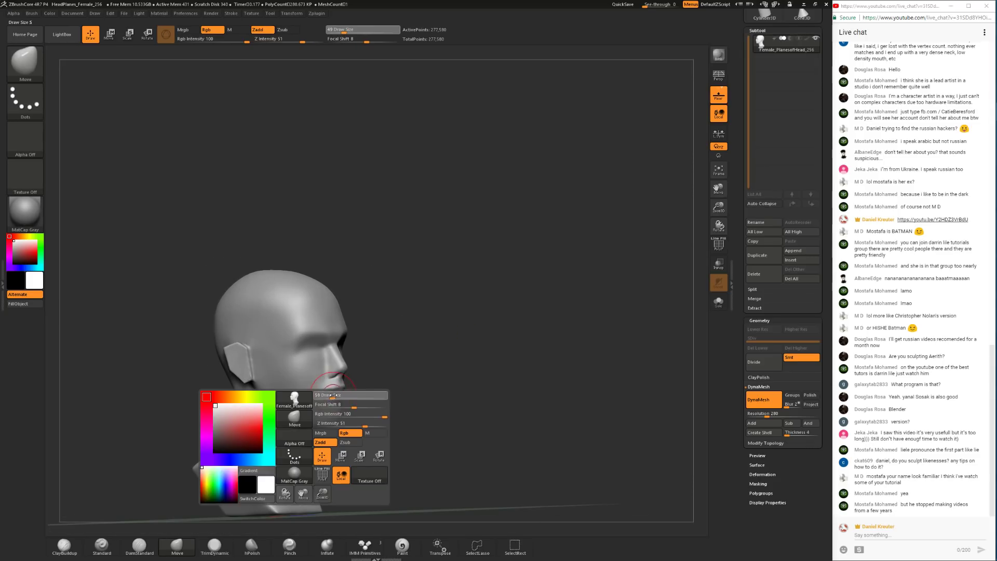
# Step: Adjust the shape of the lips from the front with the Move brush at draw size 112
pyautogui.moveTo(387, 393)
pyautogui.mouseDown(button='right')
pyautogui.moveTo(356, 394)
pyautogui.moveTo(429, 396)
pyautogui.moveTo(363, 406)
pyautogui.moveTo(435, 454)
pyautogui.mouseUp(button='right')
pyautogui.press('space')
pyautogui.moveTo(318, 410); pyautogui.dragTo(324, 410)
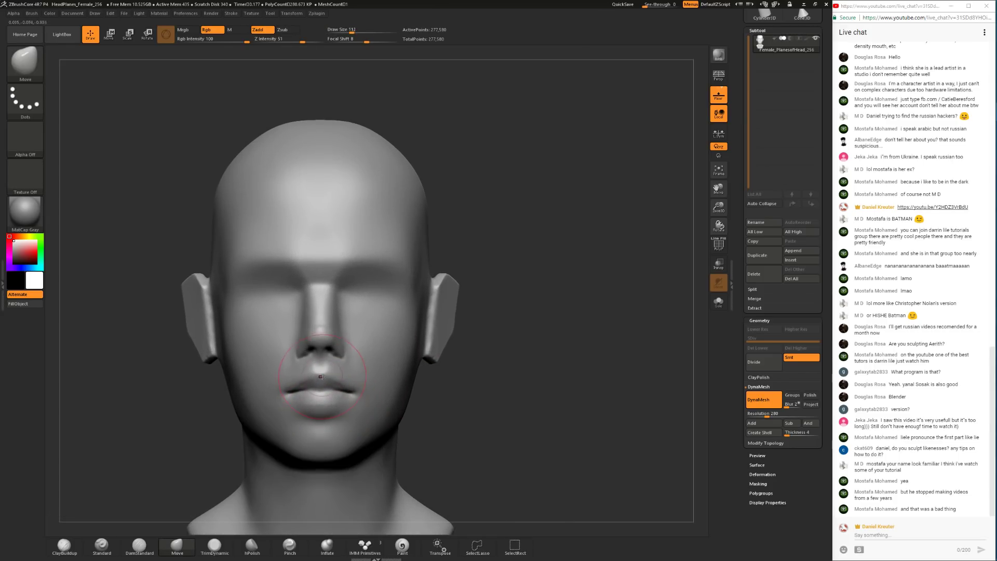
pyautogui.moveTo(452, 397)
pyautogui.mouseDown(button='right')
pyautogui.moveTo(256, 438)
pyautogui.moveTo(421, 410)
pyautogui.moveTo(405, 457)
pyautogui.mouseUp(button='right')
# Step: Build up the upper-lip area over the mouth with ClayBuildup at draw size 74 and smooth it
pyautogui.click(65, 545)
pyautogui.rightClick(353, 442)
pyautogui.moveTo(398, 394); pyautogui.dragTo(390, 393)
pyautogui.press('shift')
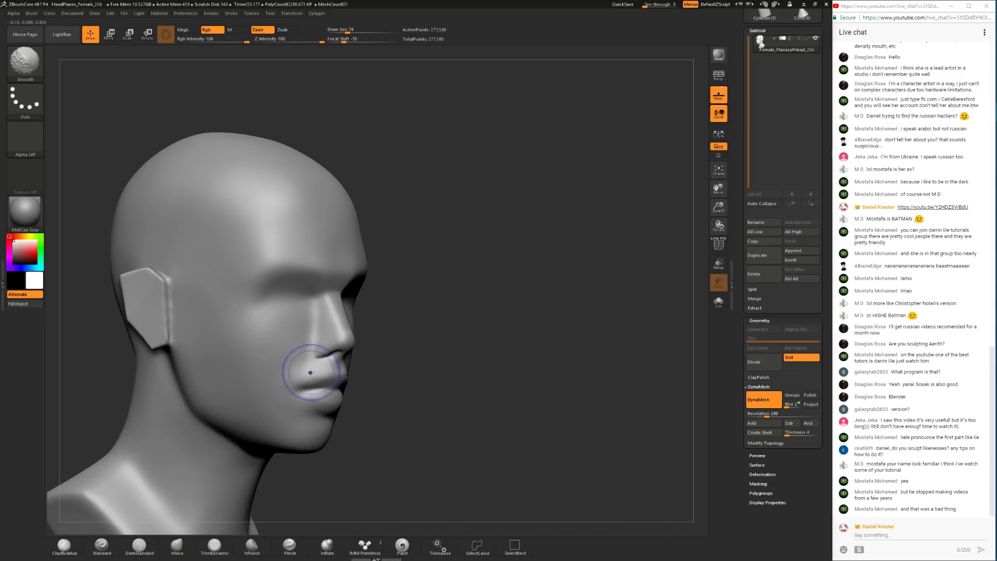
pyautogui.press('shift')
pyautogui.moveTo(405, 378)
pyautogui.mouseDown(button='right')
pyautogui.moveTo(285, 420)
pyautogui.moveTo(399, 410)
pyautogui.mouseUp(button='right')
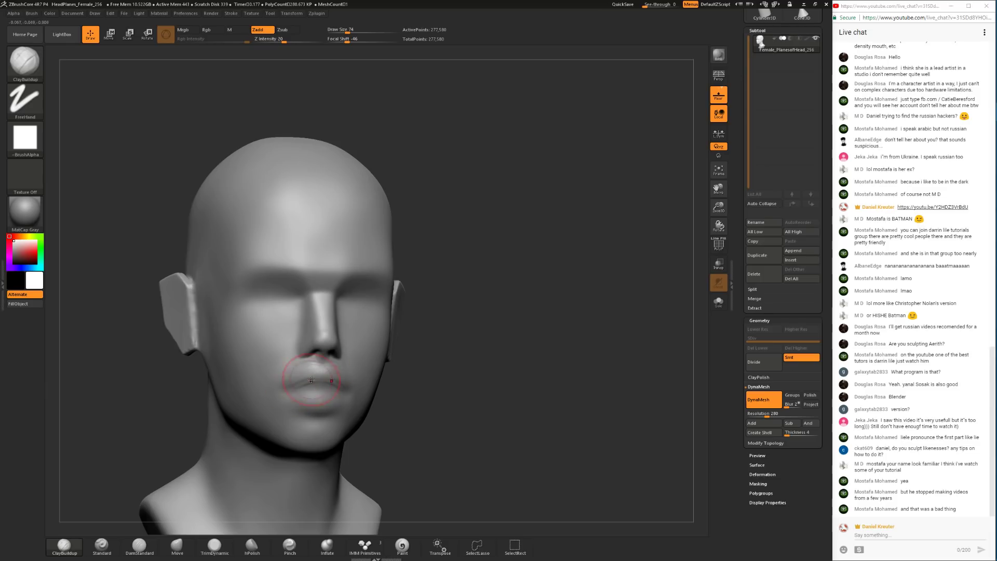
pyautogui.keyDown('shift'); pyautogui.moveTo(313, 385); pyautogui.dragTo(289, 378); pyautogui.keyUp('shift')
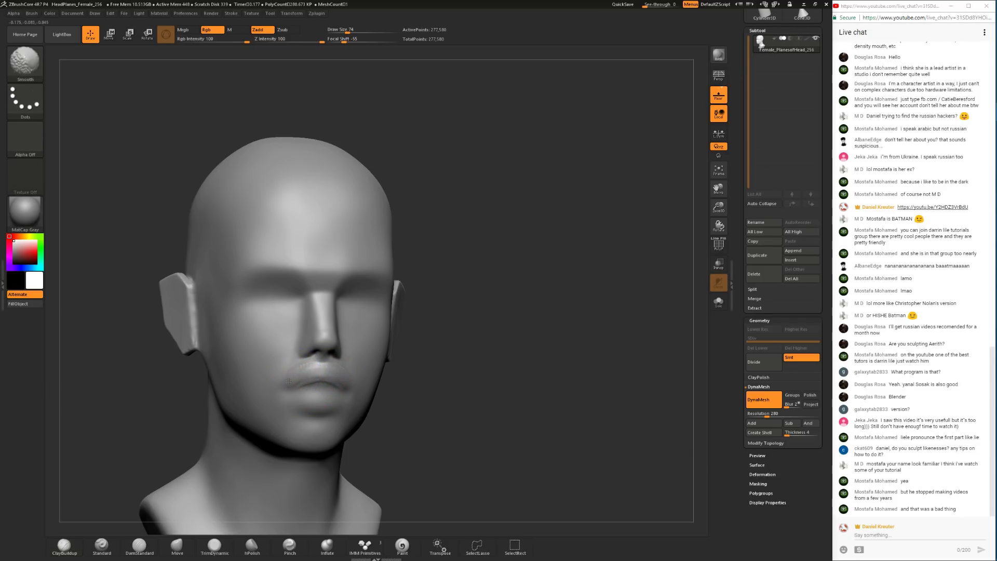
# Step: Fill in the mouth line with ClayBuildup and smooth the lips into one rounded mound
pyautogui.moveTo(385, 392); pyautogui.dragTo(336, 383, button='right')
pyautogui.moveTo(236, 412); pyautogui.dragTo(287, 381, button='right')
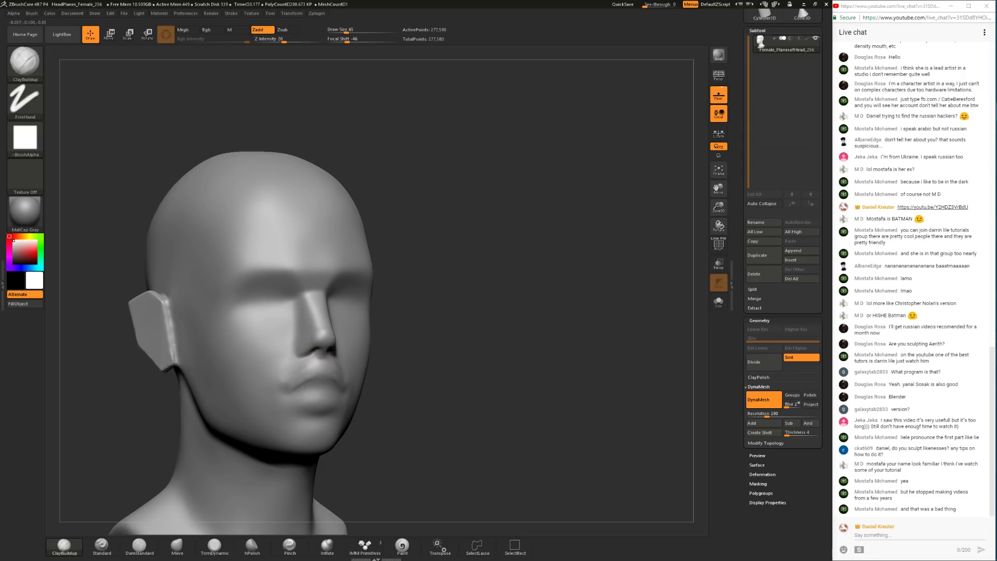
pyautogui.keyDown('shift'); pyautogui.moveTo(318, 387); pyautogui.dragTo(322, 383); pyautogui.keyUp('shift')
pyautogui.moveTo(387, 381); pyautogui.dragTo(323, 386, button='right')
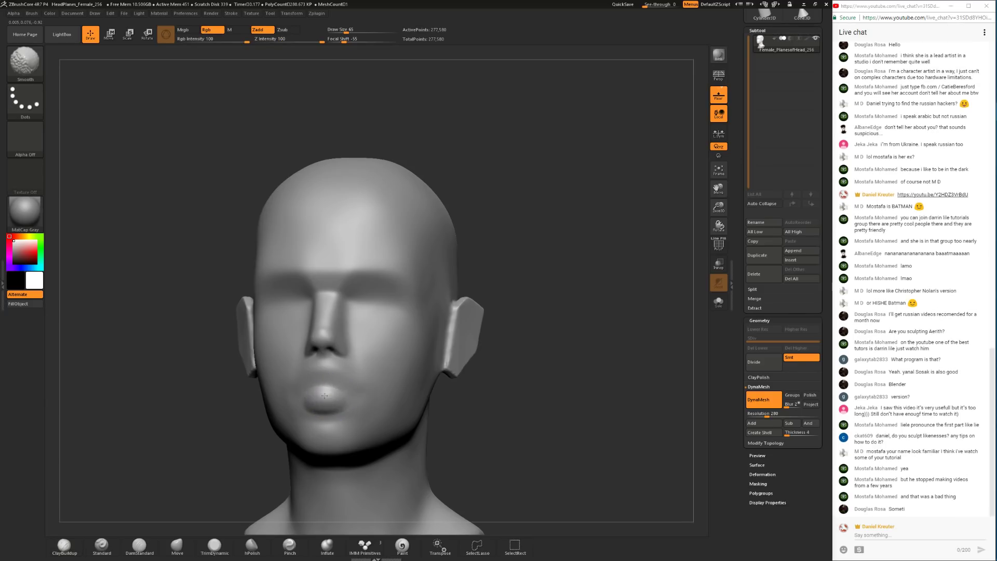
# Step: Flatten the side of the jaw and cheek with TrimDynamic at draw size 101
pyautogui.click(215, 545)
pyautogui.moveTo(494, 407); pyautogui.dragTo(516, 365)
pyautogui.moveTo(597, 356)
pyautogui.mouseDown()
pyautogui.moveTo(590, 343)
pyautogui.moveTo(569, 344)
pyautogui.mouseUp()
pyautogui.press('space')
pyautogui.moveTo(573, 362); pyautogui.dragTo(580, 364)
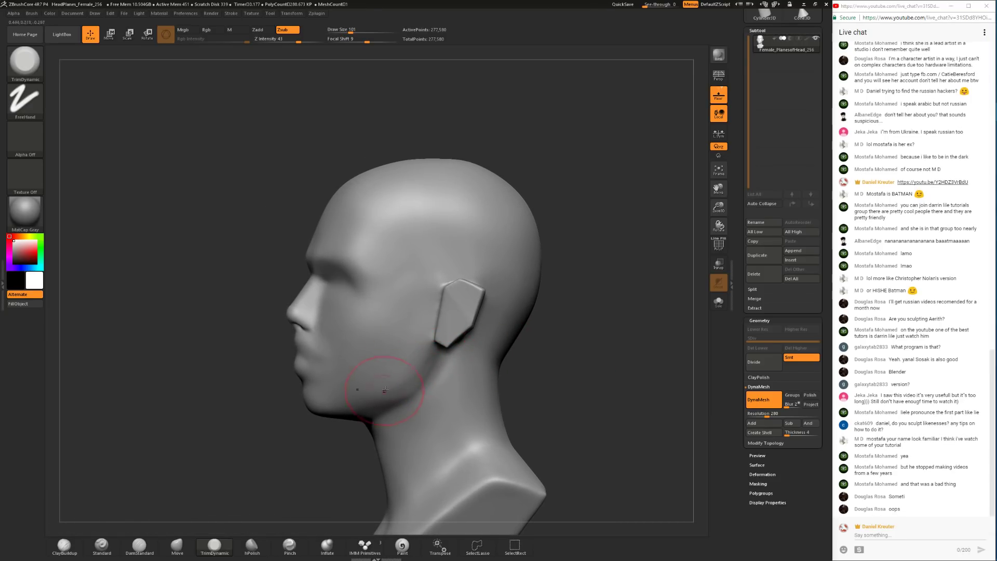
pyautogui.moveTo(332, 442); pyautogui.dragTo(355, 439)
pyautogui.moveTo(459, 394); pyautogui.dragTo(409, 362)
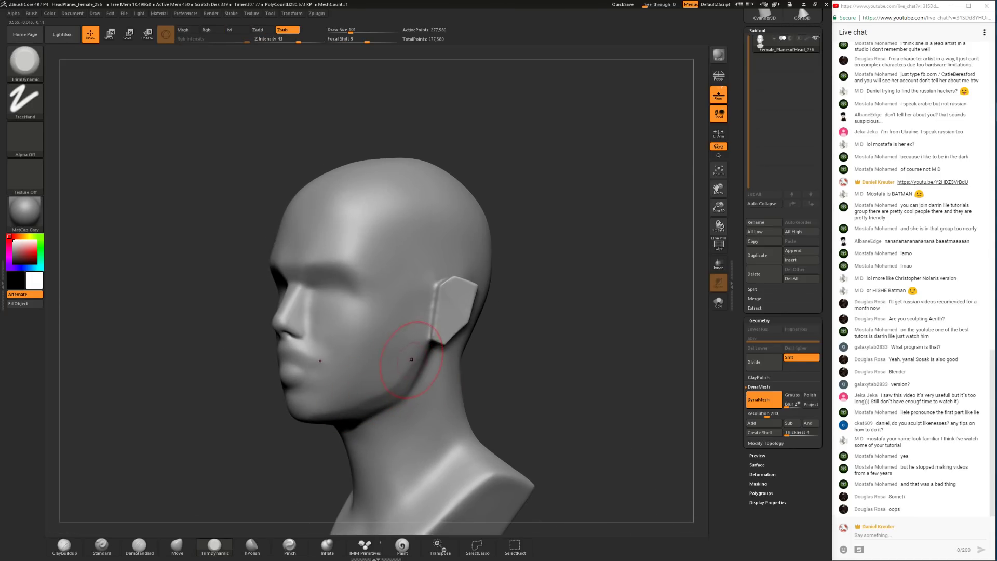
# Step: Trim the jaw angle below the ear with TrimDynamic and smooth the side of the jaw
pyautogui.moveTo(517, 362); pyautogui.dragTo(456, 401)
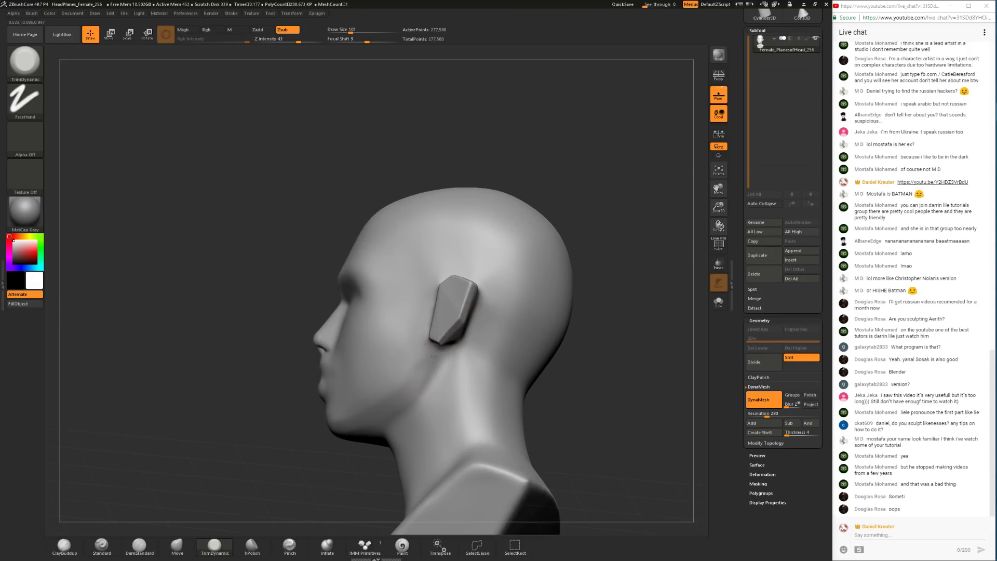
pyautogui.moveTo(306, 468); pyautogui.dragTo(366, 387)
pyautogui.moveTo(613, 348)
pyautogui.mouseDown()
pyautogui.moveTo(623, 353)
pyautogui.moveTo(606, 350)
pyautogui.moveTo(611, 374)
pyautogui.moveTo(601, 359)
pyautogui.moveTo(396, 367)
pyautogui.mouseUp()
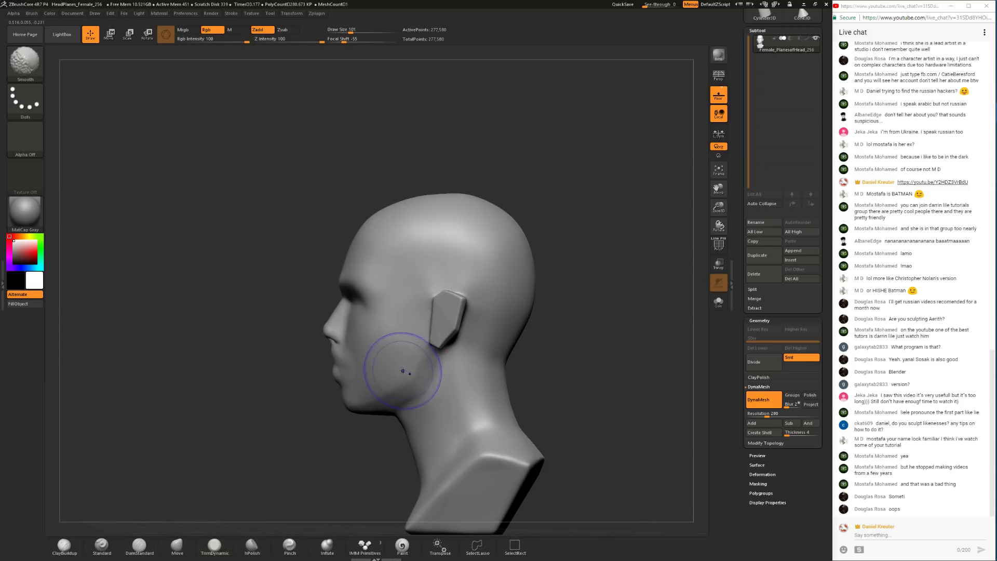
pyautogui.keyDown('shift'); pyautogui.moveTo(328, 465); pyautogui.dragTo(437, 461); pyautogui.keyUp('shift')
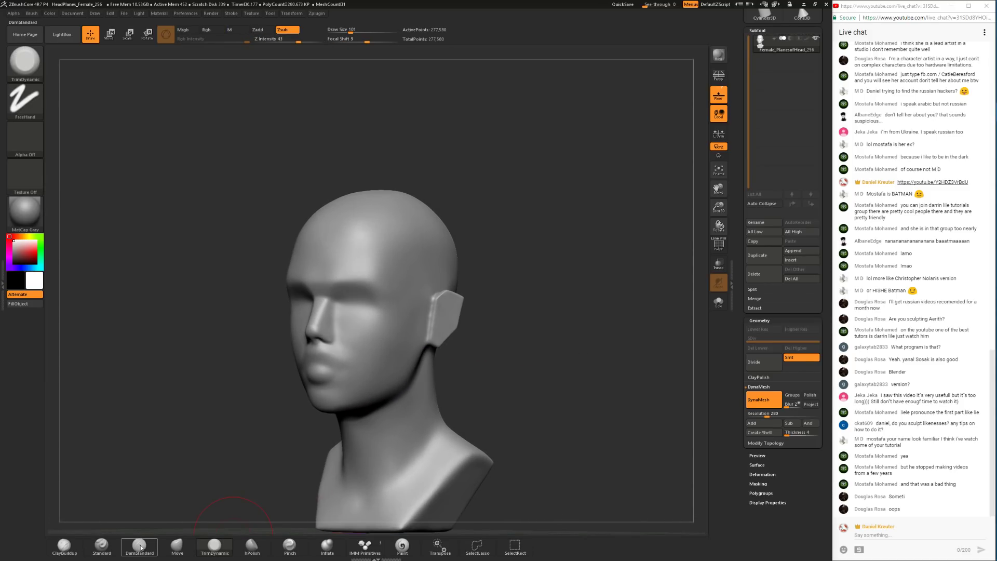
# Step: Reshape the underside of the chin and the jawline with the Move brush in profile and front views
pyautogui.click(177, 545)
pyautogui.moveTo(155, 483)
pyautogui.mouseDown()
pyautogui.moveTo(231, 467)
pyautogui.moveTo(312, 467)
pyautogui.mouseUp()
pyautogui.keyDown('alt'); pyautogui.moveTo(467, 441); pyautogui.dragTo(490, 488); pyautogui.keyUp('alt')
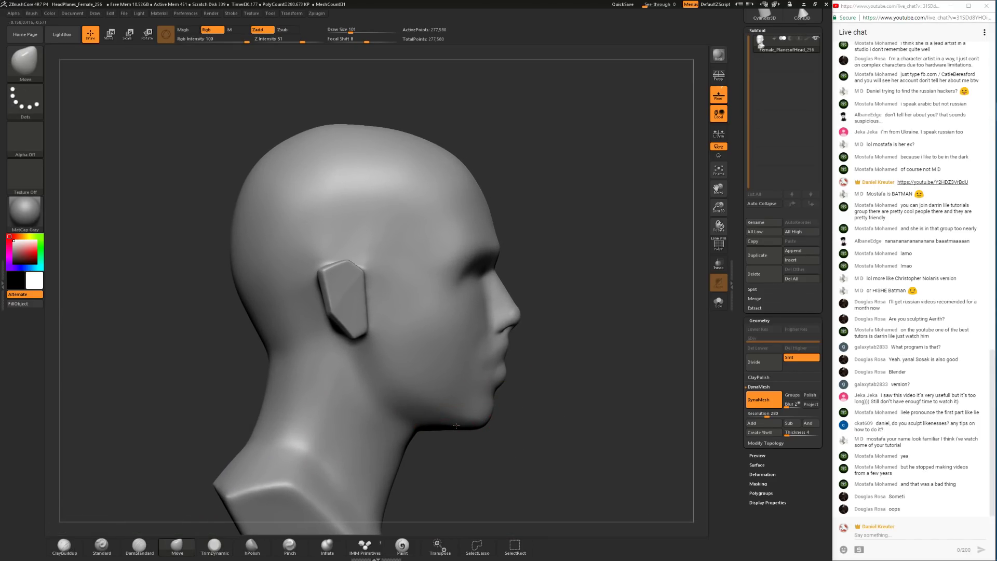
pyautogui.moveTo(537, 450); pyautogui.dragTo(452, 433)
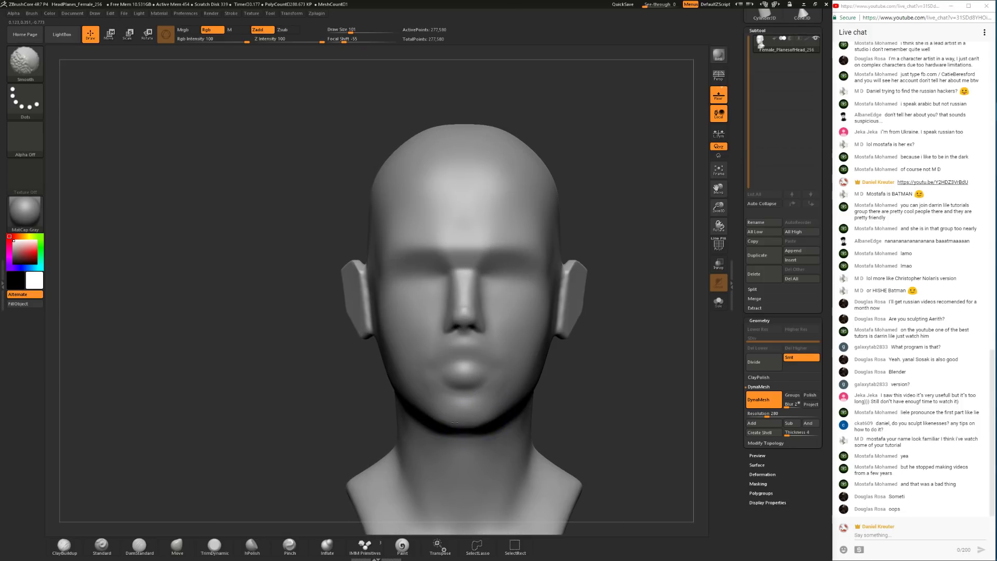
pyautogui.moveTo(567, 394)
pyautogui.mouseDown()
pyautogui.moveTo(564, 371)
pyautogui.moveTo(540, 384)
pyautogui.moveTo(516, 356)
pyautogui.moveTo(549, 365)
pyautogui.mouseUp()
pyautogui.press('space')
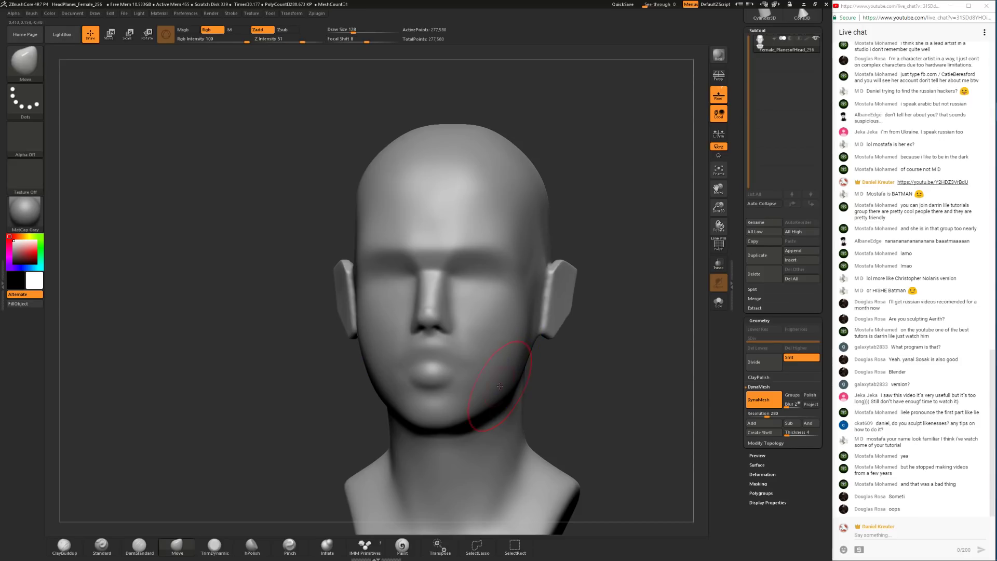
# Step: Mark the mouth corners with DamStandard at draw size 46 from the front
pyautogui.click(139, 545)
pyautogui.press('space')
pyautogui.moveTo(436, 347); pyautogui.dragTo(420, 347)
pyautogui.moveTo(420, 364)
pyautogui.mouseDown(button='right')
pyautogui.moveTo(394, 412)
pyautogui.moveTo(400, 424)
pyautogui.moveTo(381, 377)
pyautogui.mouseUp(button='right')
pyautogui.press('space')
pyautogui.moveTo(378, 368); pyautogui.dragTo(380, 368)
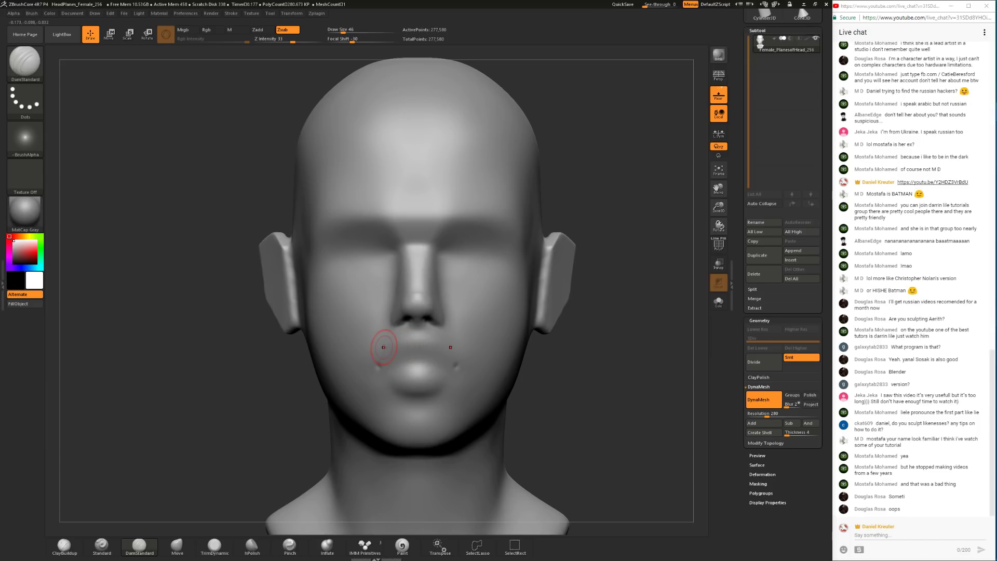
# Step: Adjust the lower jaw contour and the throat beneath the chin with an enlarged Move brush
pyautogui.click(177, 546)
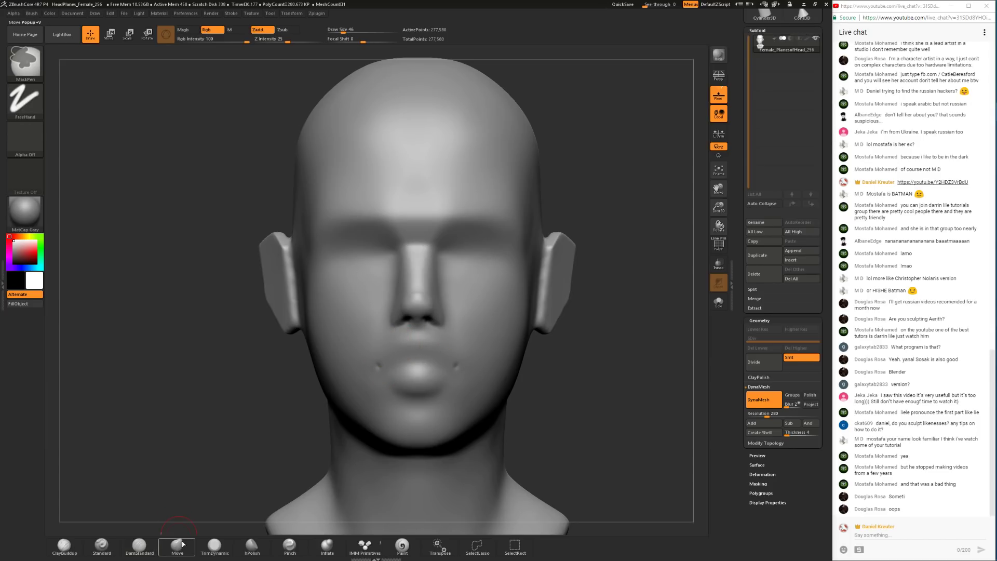
pyautogui.keyDown('alt'); pyautogui.moveTo(213, 463); pyautogui.dragTo(218, 410, button='right'); pyautogui.keyUp('alt')
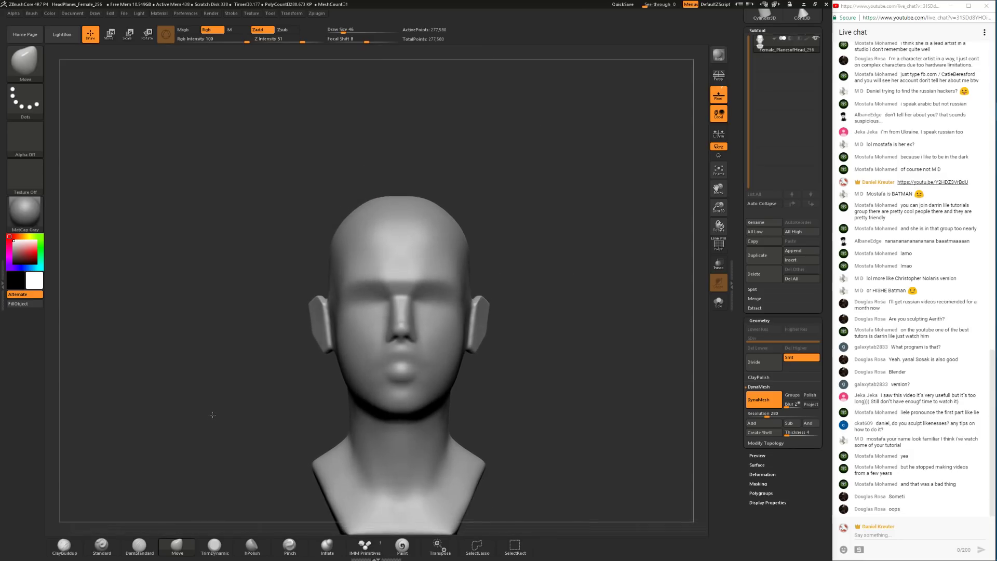
pyautogui.press('space')
pyautogui.moveTo(481, 367); pyautogui.dragTo(464, 390)
pyautogui.press('space')
pyautogui.moveTo(470, 400); pyautogui.dragTo(442, 405, button='right')
pyautogui.moveTo(331, 417); pyautogui.dragTo(381, 424)
pyautogui.moveTo(437, 450); pyautogui.dragTo(447, 436)
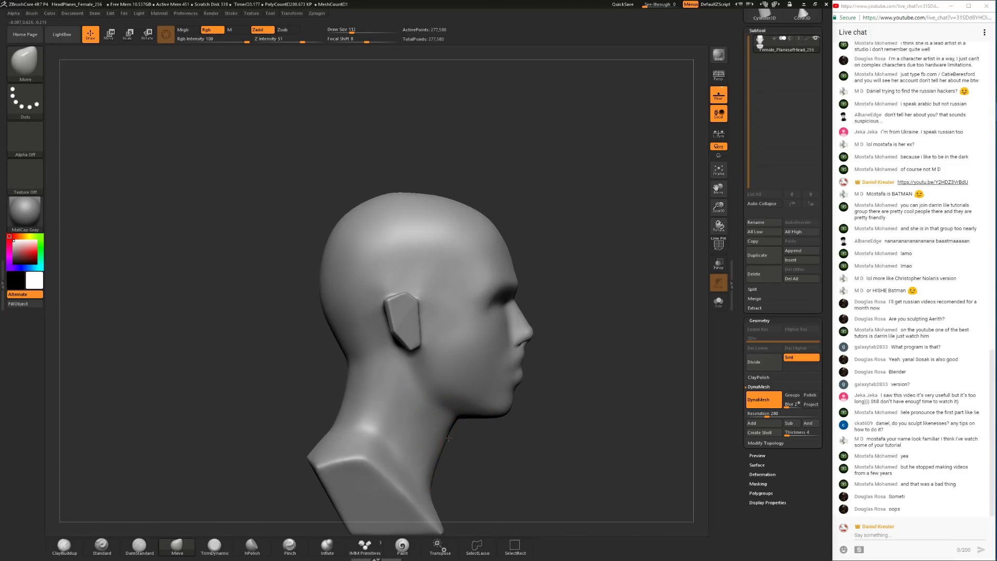
# Step: Build up the underside of the jaw with the ClayBuildup brush and smooth its transition into the neck
pyautogui.moveTo(515, 432)
pyautogui.mouseDown()
pyautogui.moveTo(556, 412)
pyautogui.moveTo(584, 451)
pyautogui.mouseUp()
pyautogui.keyDown('shift'); pyautogui.moveTo(491, 401); pyautogui.dragTo(478, 410); pyautogui.keyUp('shift')
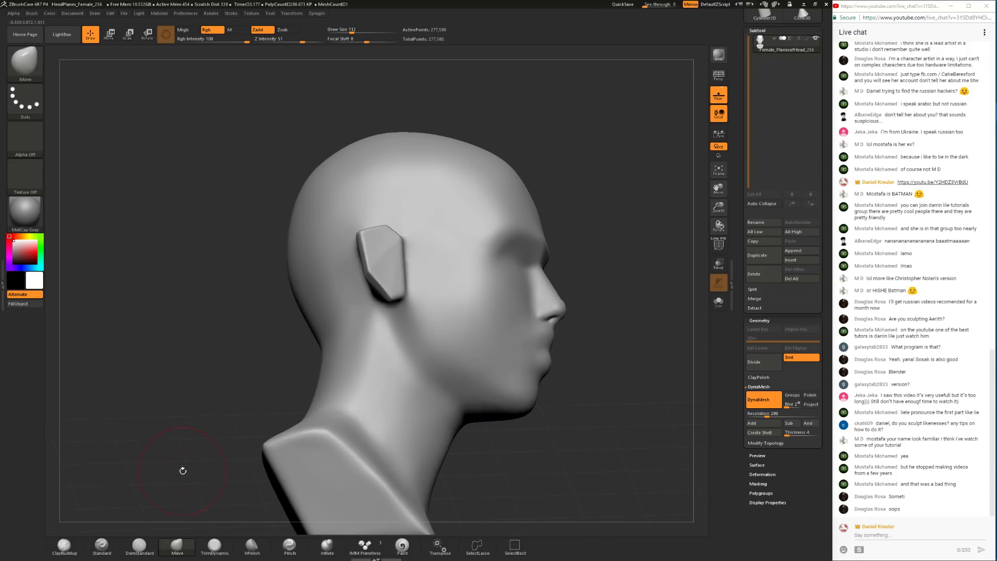
pyautogui.click(64, 545)
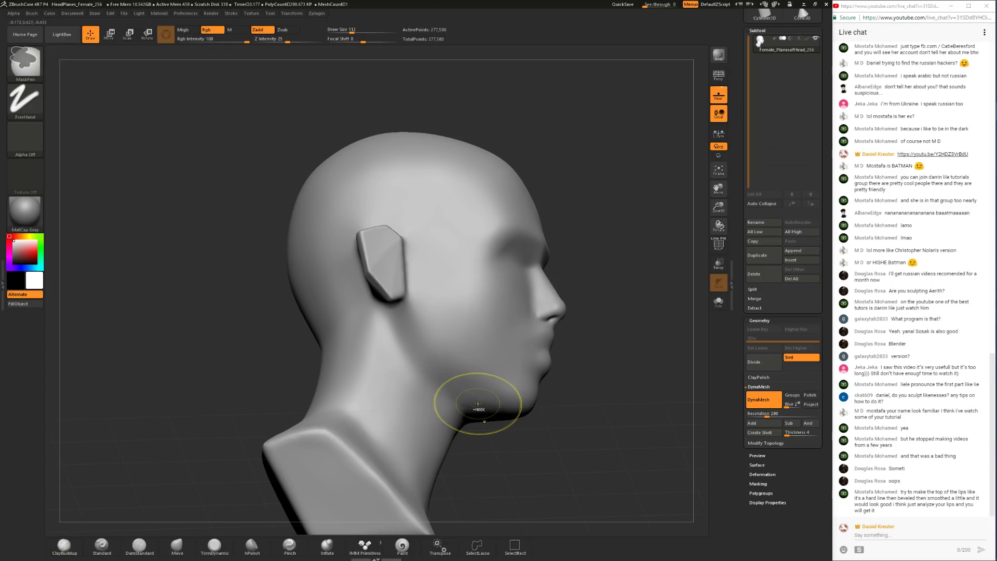
pyautogui.moveTo(505, 426)
pyautogui.mouseDown()
pyautogui.moveTo(494, 428)
pyautogui.moveTo(529, 422)
pyautogui.moveTo(494, 400)
pyautogui.mouseUp()
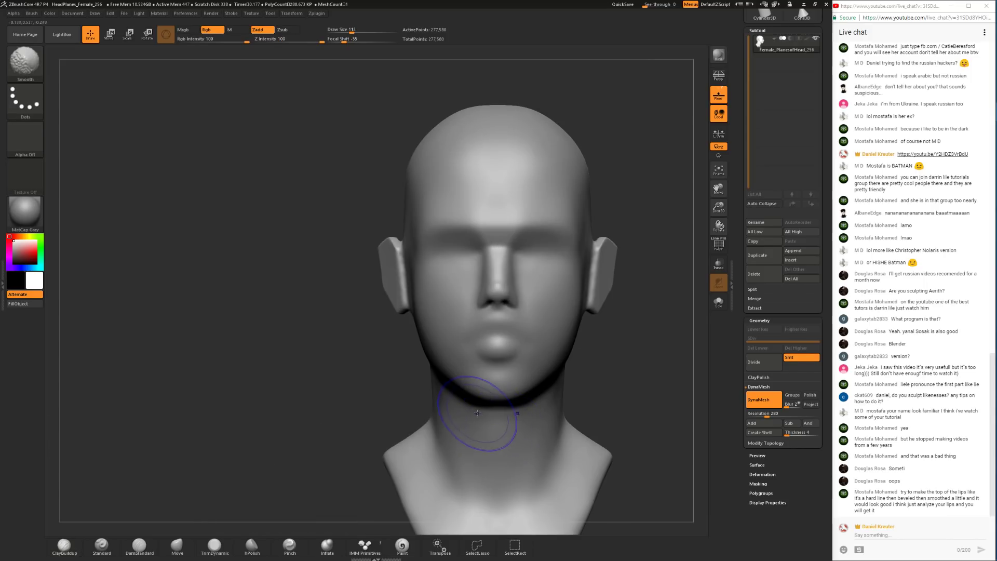
# Step: Reshape the jaw and neck contours with the Move brush at a larger draw size
pyautogui.click(176, 549)
pyautogui.press('space')
pyautogui.click(559, 378)
pyautogui.moveTo(596, 381); pyautogui.dragTo(500, 389)
pyautogui.moveTo(395, 428)
pyautogui.mouseDown()
pyautogui.moveTo(439, 418)
pyautogui.moveTo(444, 405)
pyautogui.mouseUp()
pyautogui.moveTo(596, 340)
pyautogui.mouseDown()
pyautogui.moveTo(529, 349)
pyautogui.moveTo(584, 379)
pyautogui.moveTo(582, 321)
pyautogui.moveTo(579, 337)
pyautogui.moveTo(457, 442)
pyautogui.moveTo(447, 465)
pyautogui.mouseUp()
pyautogui.press('space')
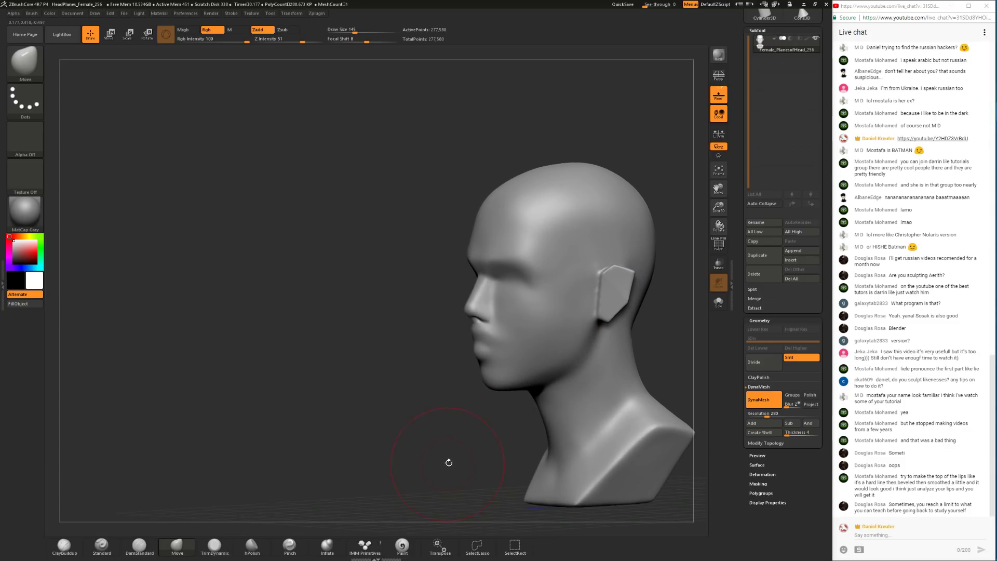
# Step: Add clay around the base of the neck with the ClayBuildup brush and smooth the strokes
pyautogui.click(79, 552)
pyautogui.moveTo(304, 452)
pyautogui.keyDown('alt'); pyautogui.mouseDown()
pyautogui.moveTo(414, 439)
pyautogui.moveTo(311, 447)
pyautogui.mouseUp(); pyautogui.keyUp('alt')
pyautogui.moveTo(444, 428)
pyautogui.keyDown('shift'); pyautogui.mouseDown()
pyautogui.moveTo(425, 446)
pyautogui.moveTo(299, 432)
pyautogui.moveTo(356, 457)
pyautogui.moveTo(410, 414)
pyautogui.moveTo(416, 390)
pyautogui.mouseUp(); pyautogui.keyUp('shift')
pyautogui.moveTo(390, 438)
pyautogui.mouseDown()
pyautogui.moveTo(426, 400)
pyautogui.moveTo(407, 393)
pyautogui.moveTo(388, 411)
pyautogui.moveTo(363, 391)
pyautogui.mouseUp()
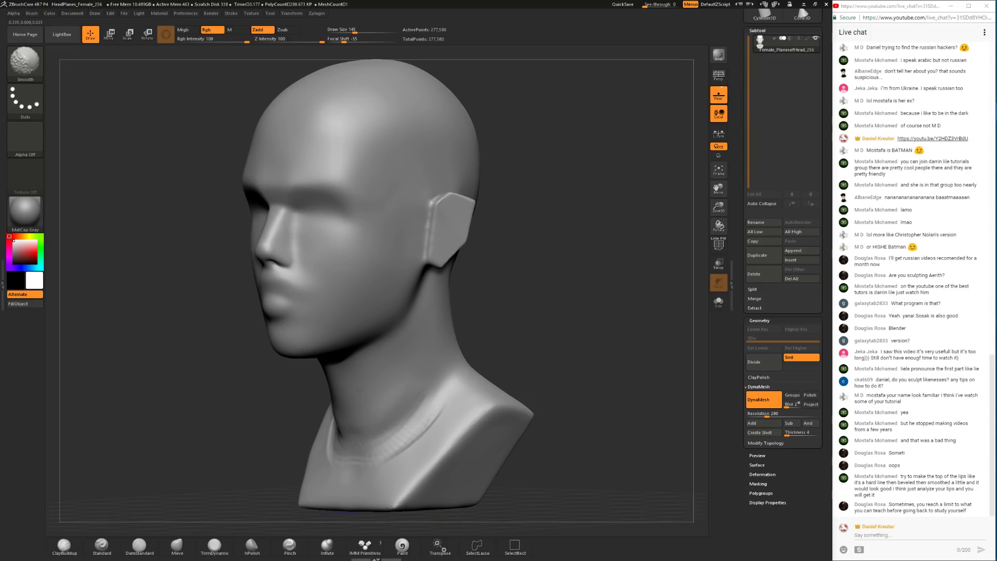
# Step: Flatten the ridge around the base of the neck with the TrimDynamic brush at draw size 104
pyautogui.click(214, 546)
pyautogui.moveTo(249, 447); pyautogui.dragTo(273, 433)
pyautogui.keyDown('alt'); pyautogui.moveTo(380, 397); pyautogui.dragTo(418, 378); pyautogui.keyUp('alt')
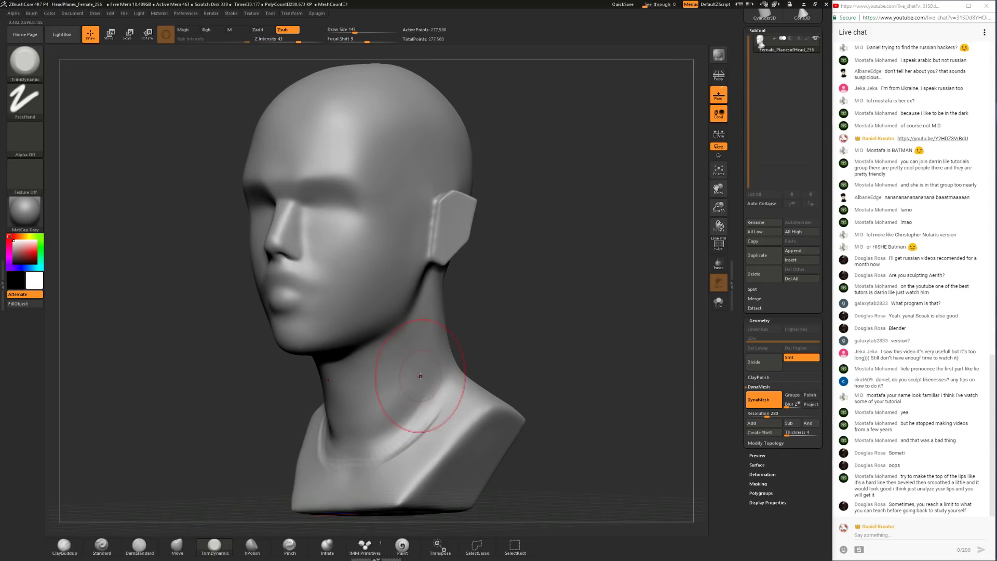
pyautogui.press('space')
pyautogui.moveTo(425, 409); pyautogui.dragTo(420, 409)
pyautogui.moveTo(500, 350); pyautogui.dragTo(538, 359)
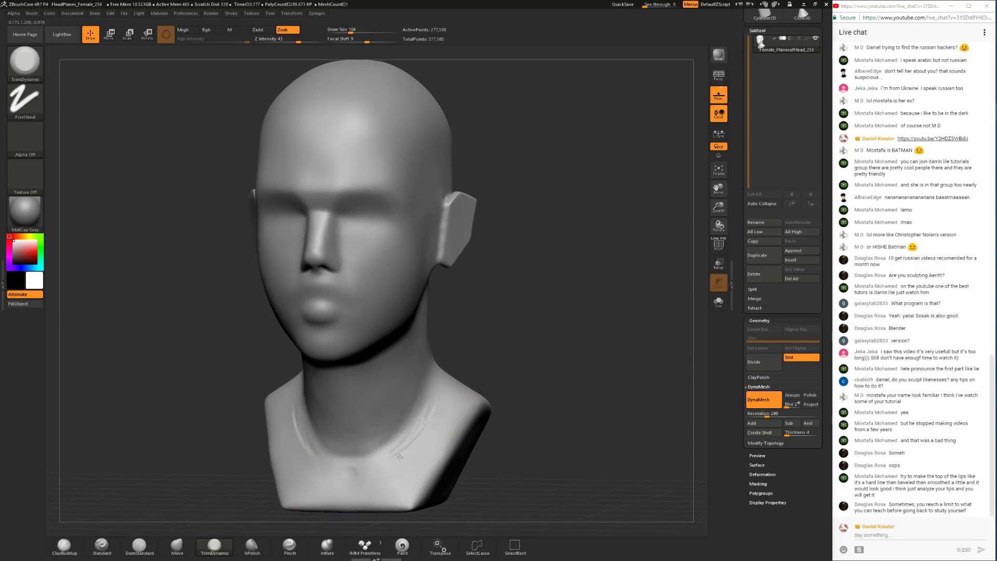
pyautogui.moveTo(416, 443)
pyautogui.mouseDown()
pyautogui.moveTo(383, 476)
pyautogui.moveTo(370, 456)
pyautogui.mouseUp()
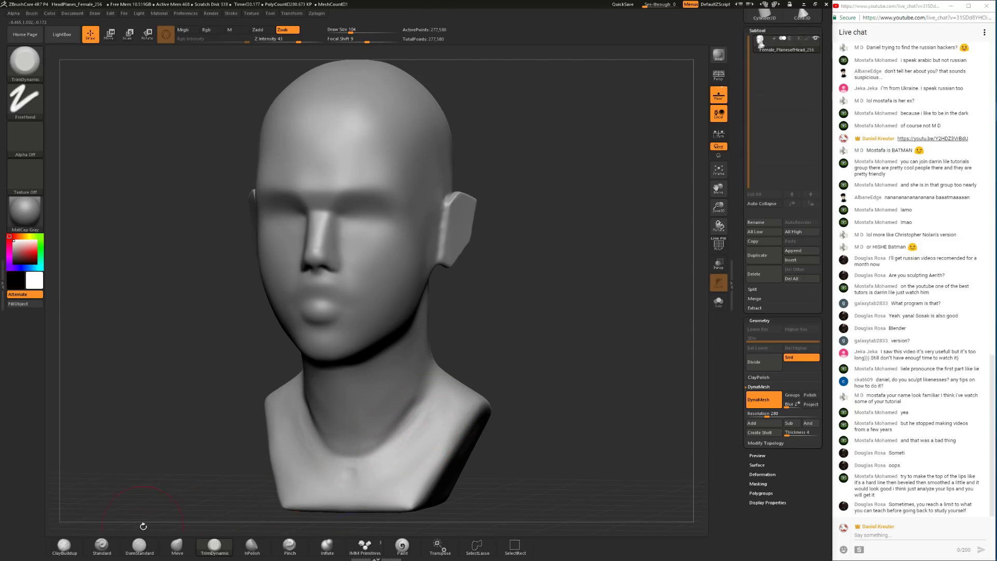
# Step: Build up the collarbone area and upper chest with the ClayBuildup brush, blending the strokes smooth
pyautogui.click(64, 545)
pyautogui.moveTo(444, 398)
pyautogui.mouseDown()
pyautogui.moveTo(401, 468)
pyautogui.moveTo(425, 463)
pyautogui.mouseUp()
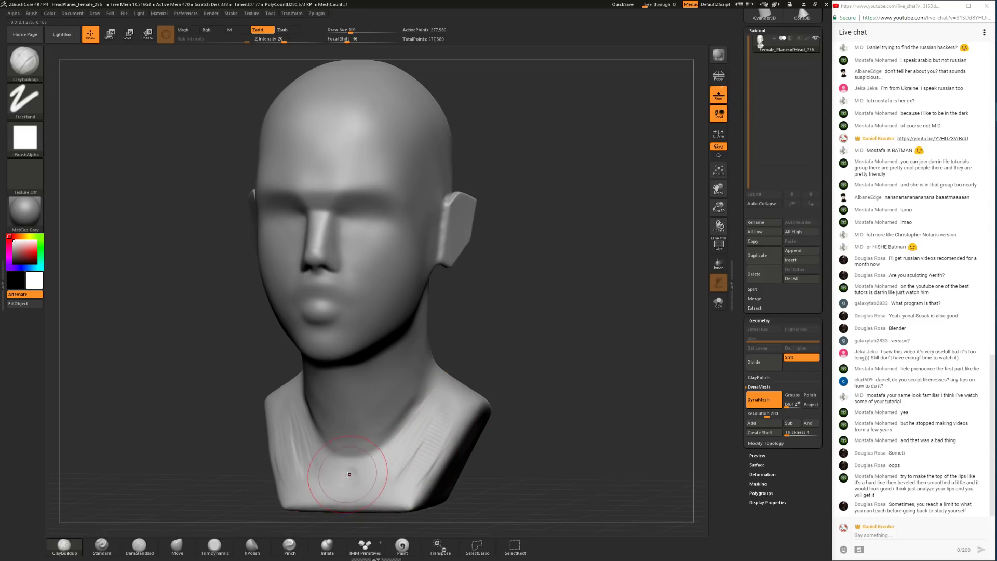
pyautogui.moveTo(400, 441)
pyautogui.mouseDown()
pyautogui.moveTo(409, 456)
pyautogui.moveTo(385, 453)
pyautogui.mouseUp()
pyautogui.moveTo(561, 314); pyautogui.dragTo(434, 423)
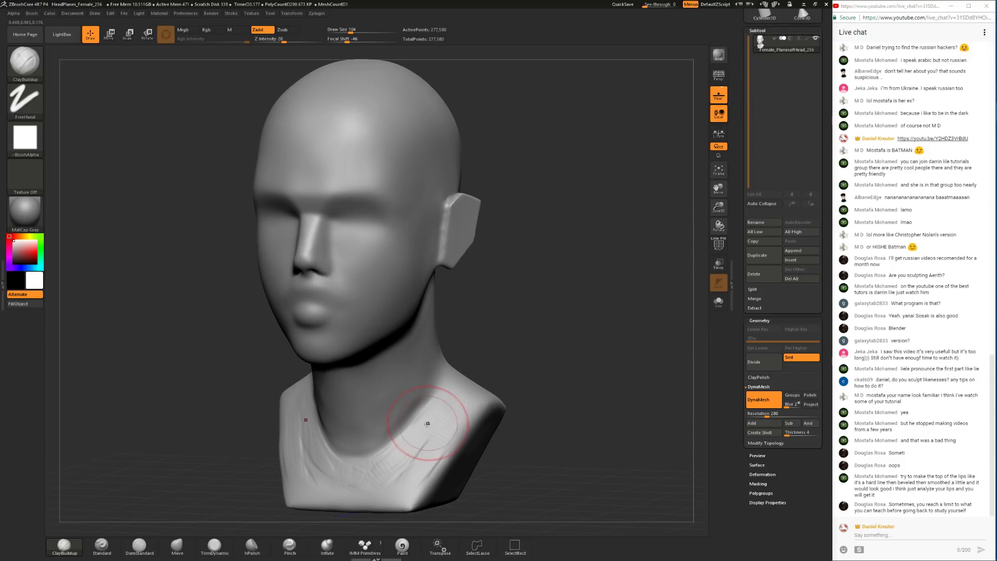
pyautogui.press('shift')
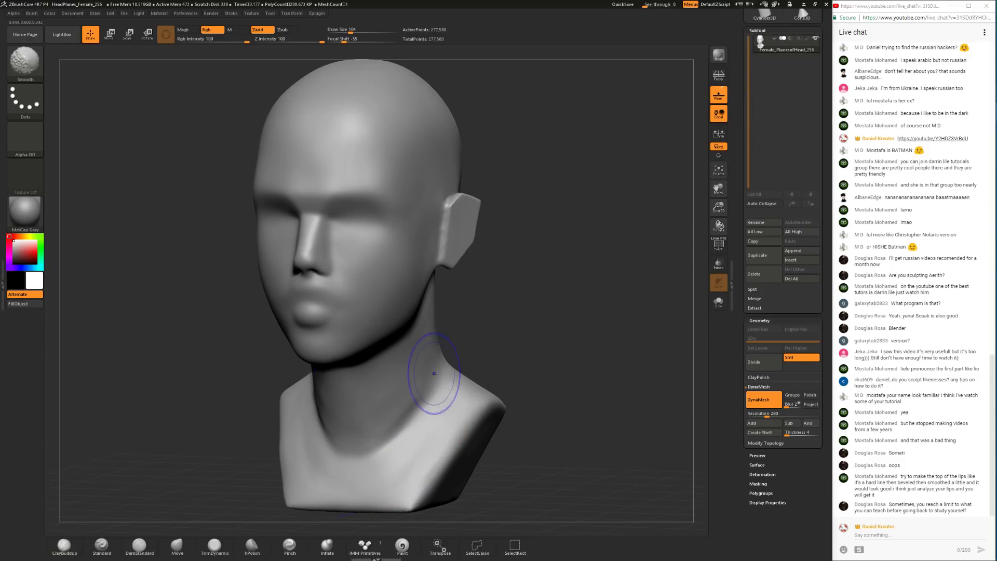
# Step: Carve the notch at the pit of the neck with the DamStandard brush at draw size 77
pyautogui.press('f')
pyautogui.moveTo(499, 286); pyautogui.dragTo(486, 311)
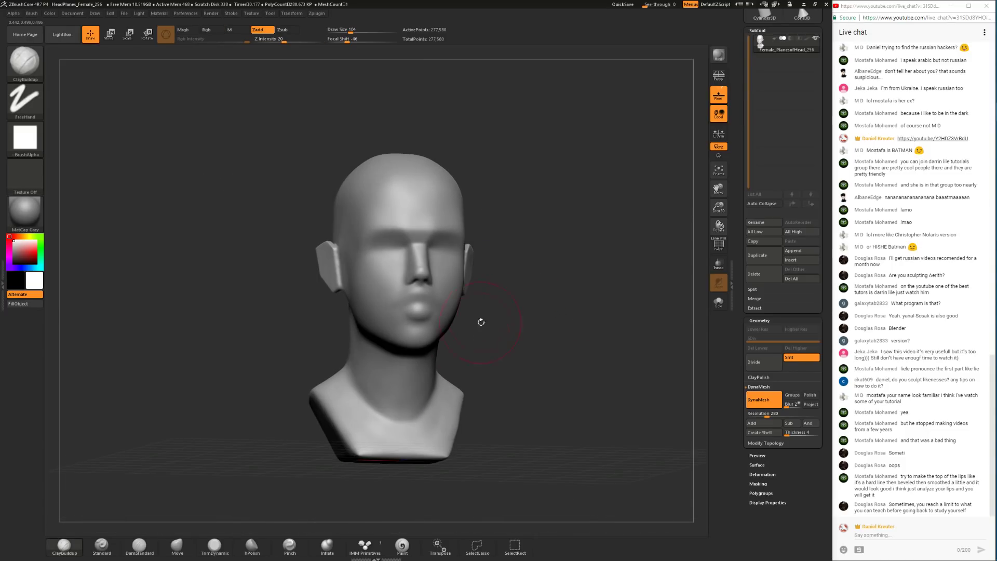
pyautogui.click(139, 545)
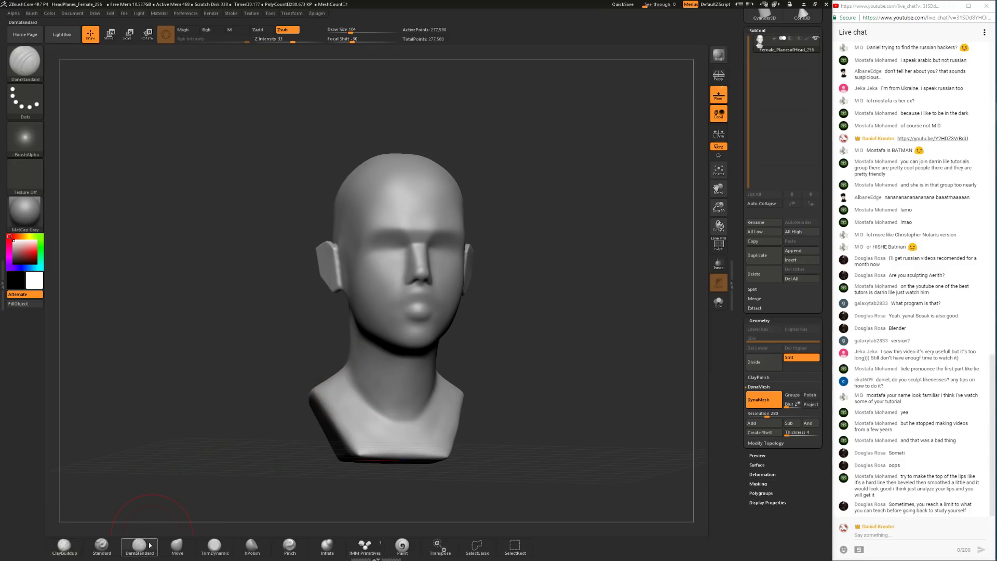
pyautogui.moveTo(483, 311); pyautogui.dragTo(375, 436)
pyautogui.hotkey('ctrl', 'z')
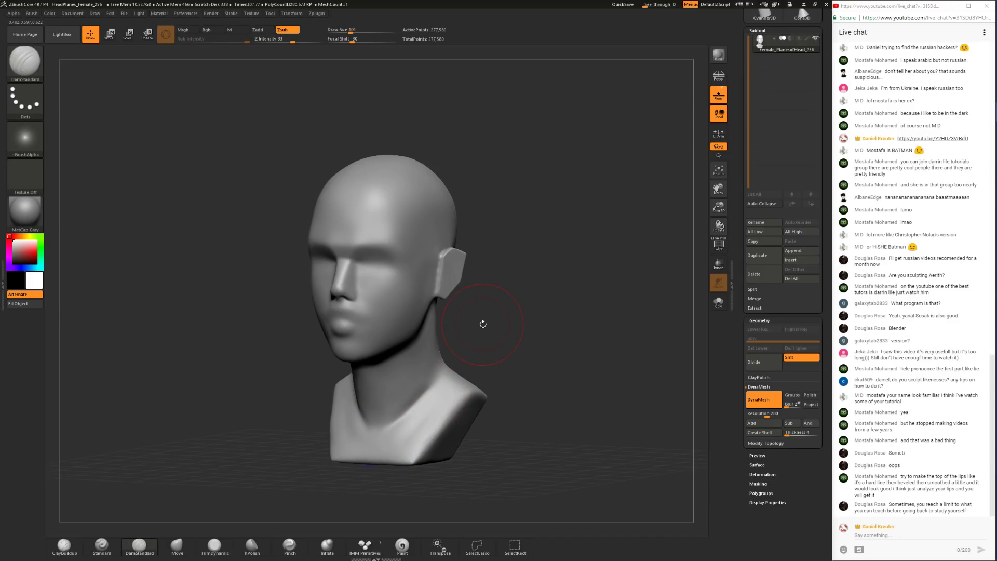
pyautogui.moveTo(498, 324); pyautogui.dragTo(540, 314)
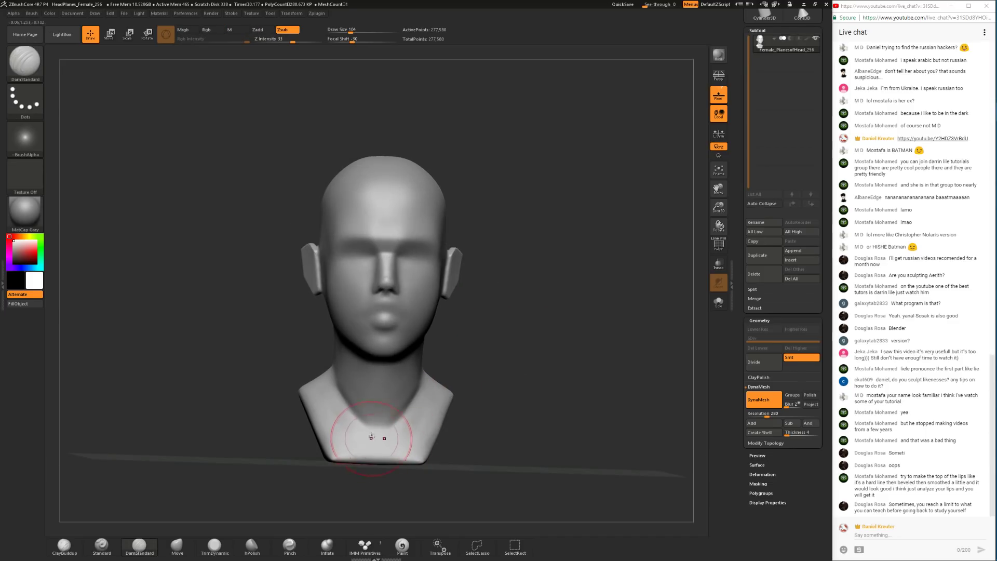
pyautogui.press('space')
pyautogui.moveTo(381, 424); pyautogui.dragTo(378, 424)
pyautogui.moveTo(459, 340)
pyautogui.mouseDown()
pyautogui.moveTo(476, 335)
pyautogui.moveTo(381, 413)
pyautogui.moveTo(378, 435)
pyautogui.mouseUp()
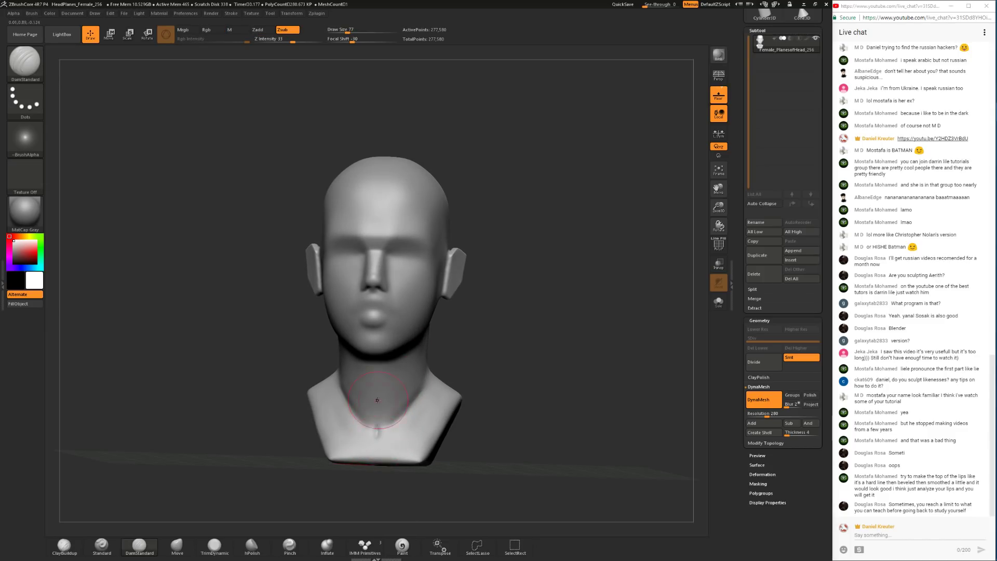
# Step: Rework the notch at the pit of the neck and smooth it into the chest
pyautogui.press('ctrl')
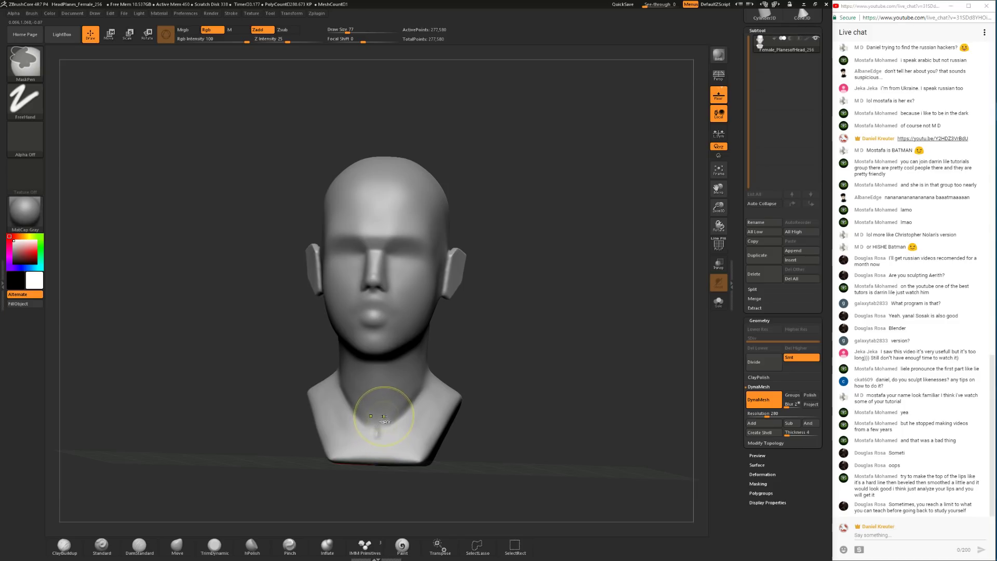
pyautogui.moveTo(377, 442)
pyautogui.mouseDown()
pyautogui.moveTo(377, 421)
pyautogui.moveTo(380, 432)
pyautogui.mouseUp()
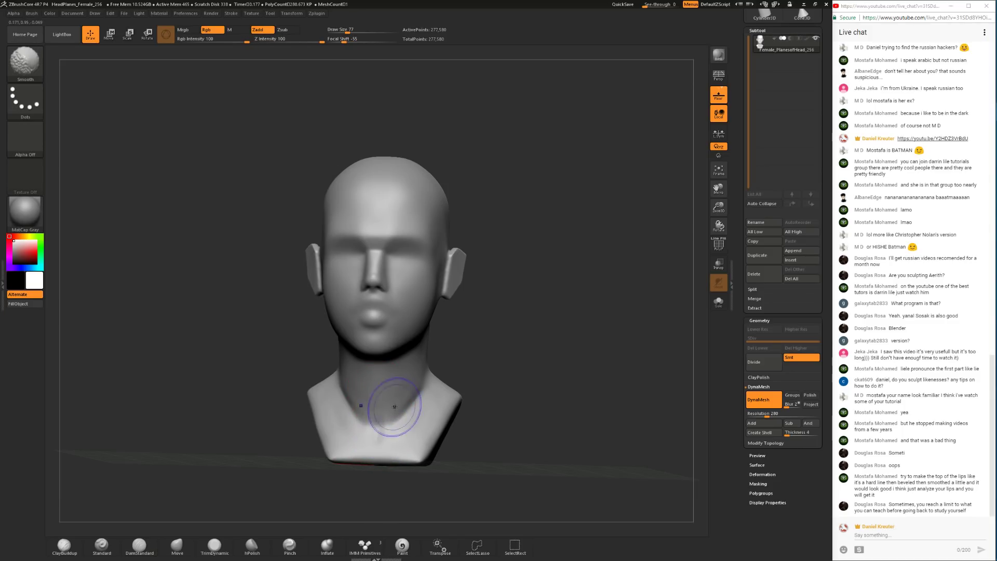
pyautogui.moveTo(522, 329); pyautogui.dragTo(483, 345)
pyautogui.press('ctrl')
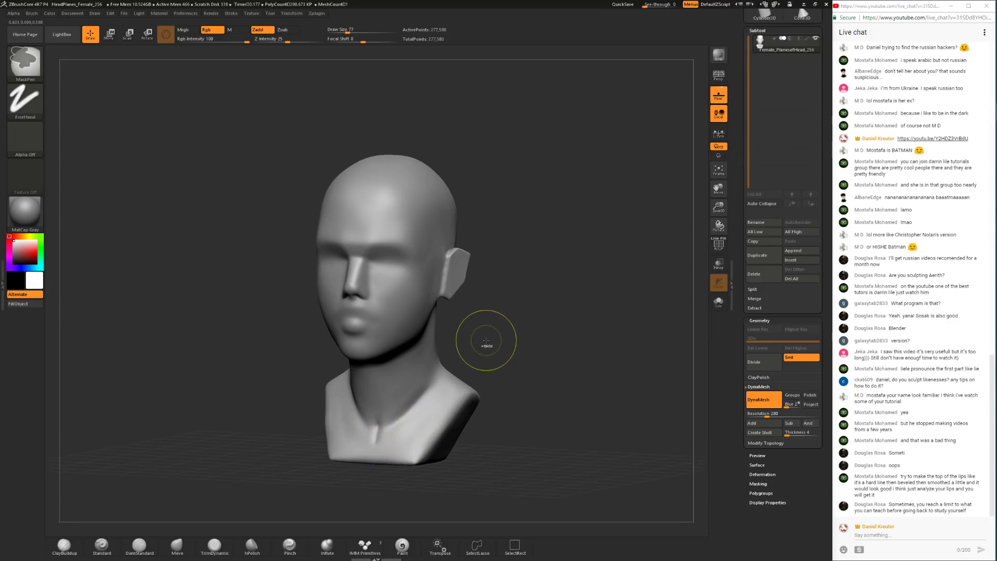
pyautogui.press('shift')
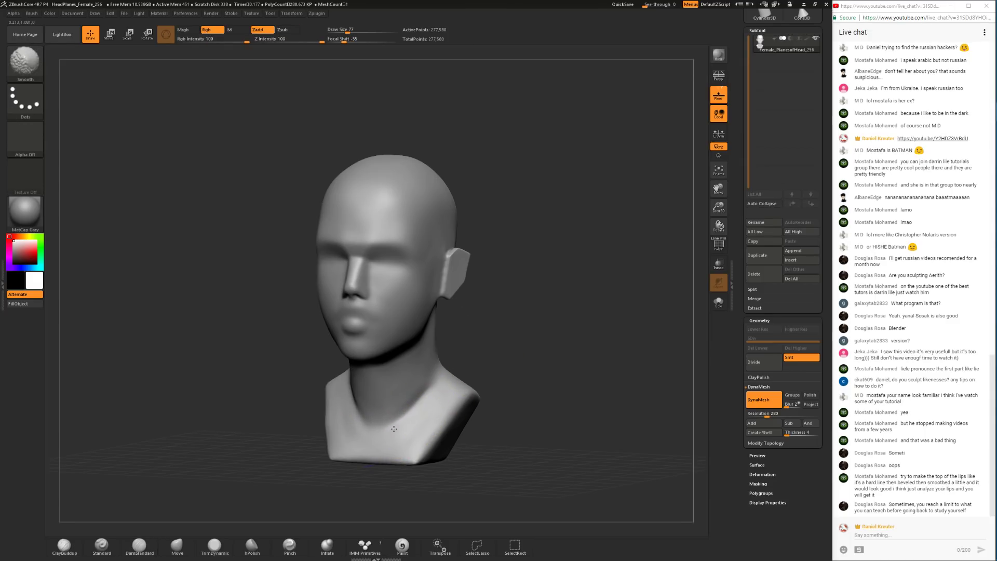
# Step: Flatten the slope between neck and shoulder with the TrimDynamic brush at draw size 101 and smooth it
pyautogui.moveTo(540, 368); pyautogui.dragTo(480, 373)
pyautogui.press('ctrl')
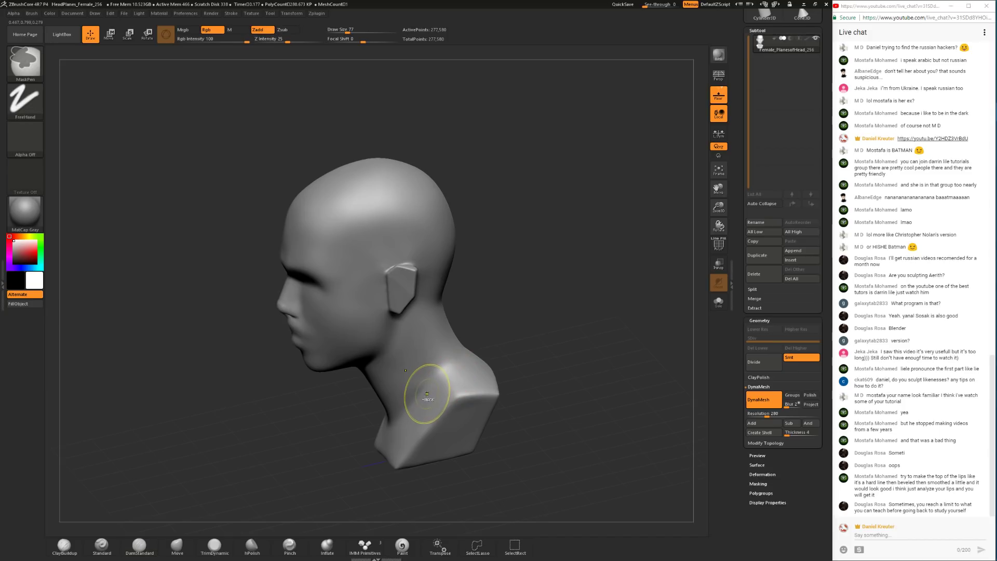
pyautogui.click(215, 545)
pyautogui.moveTo(521, 301); pyautogui.dragTo(537, 323)
pyautogui.press('space')
pyautogui.moveTo(451, 380)
pyautogui.mouseDown()
pyautogui.moveTo(459, 389)
pyautogui.moveTo(447, 376)
pyautogui.mouseUp()
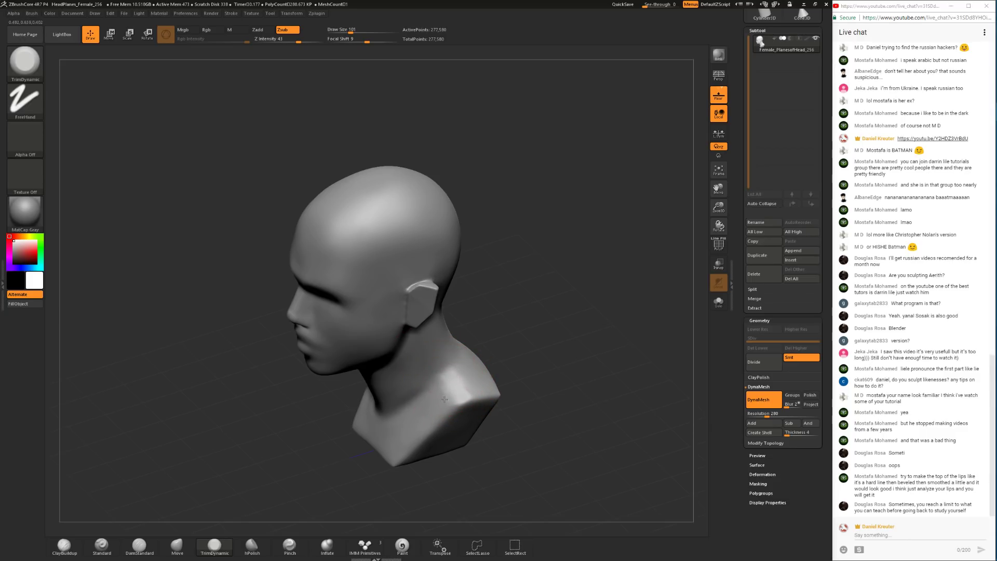
pyautogui.keyDown('shift'); pyautogui.moveTo(462, 395); pyautogui.dragTo(470, 382); pyautogui.keyUp('shift')
# Step: Try to flatten the upper back and shoulders with the TrimDynamic brush at draw size 124
pyautogui.moveTo(530, 332)
pyautogui.mouseDown()
pyautogui.moveTo(488, 364)
pyautogui.moveTo(525, 291)
pyautogui.mouseUp()
pyautogui.press('space')
pyautogui.moveTo(441, 445); pyautogui.dragTo(483, 441)
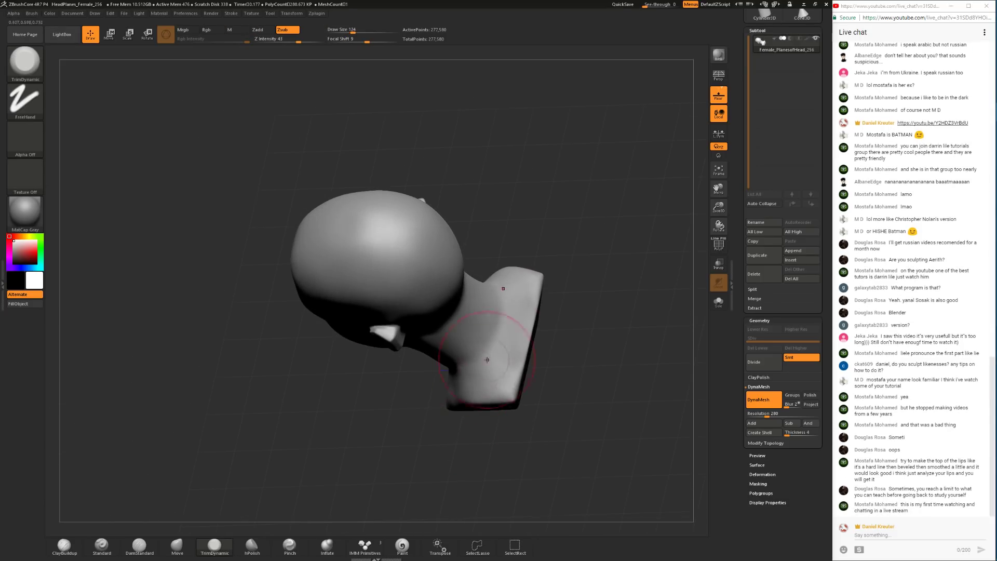
pyautogui.moveTo(592, 326)
pyautogui.mouseDown()
pyautogui.moveTo(530, 327)
pyautogui.moveTo(511, 301)
pyautogui.mouseUp()
pyautogui.moveTo(437, 441); pyautogui.dragTo(467, 420)
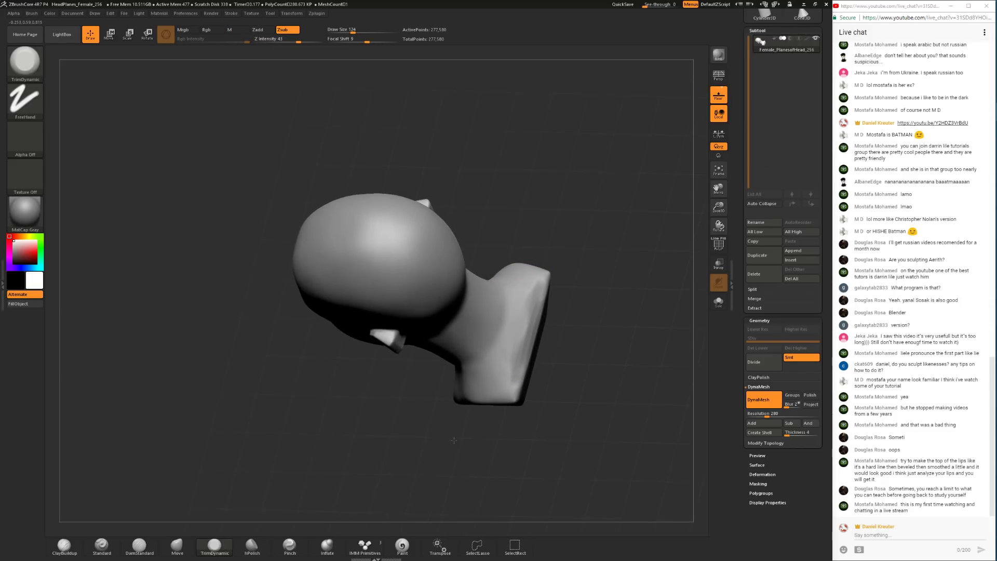
pyautogui.moveTo(619, 360)
pyautogui.mouseDown()
pyautogui.moveTo(560, 382)
pyautogui.moveTo(534, 355)
pyautogui.mouseUp()
pyautogui.hotkey('ctrl', 'z')
pyautogui.hotkey('ctrl', 'z')
pyautogui.hotkey('ctrl', 'z')
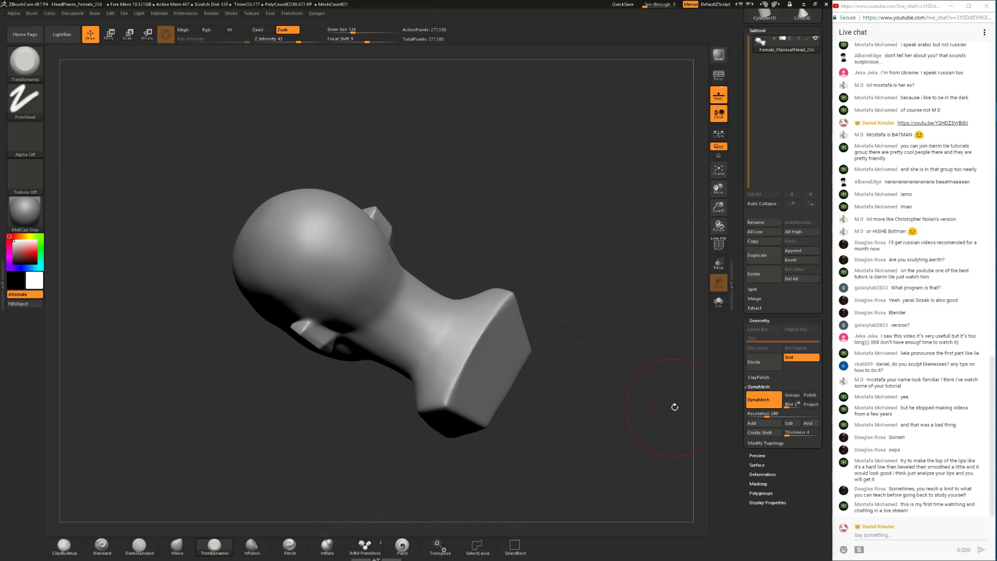
# Step: Carve both corners of the mouth with the DamStandard brush at draw size 62
pyautogui.moveTo(574, 436)
pyautogui.mouseDown()
pyautogui.moveTo(585, 396)
pyautogui.moveTo(573, 427)
pyautogui.moveTo(590, 410)
pyautogui.moveTo(579, 416)
pyautogui.moveTo(576, 400)
pyautogui.moveTo(612, 369)
pyautogui.mouseUp()
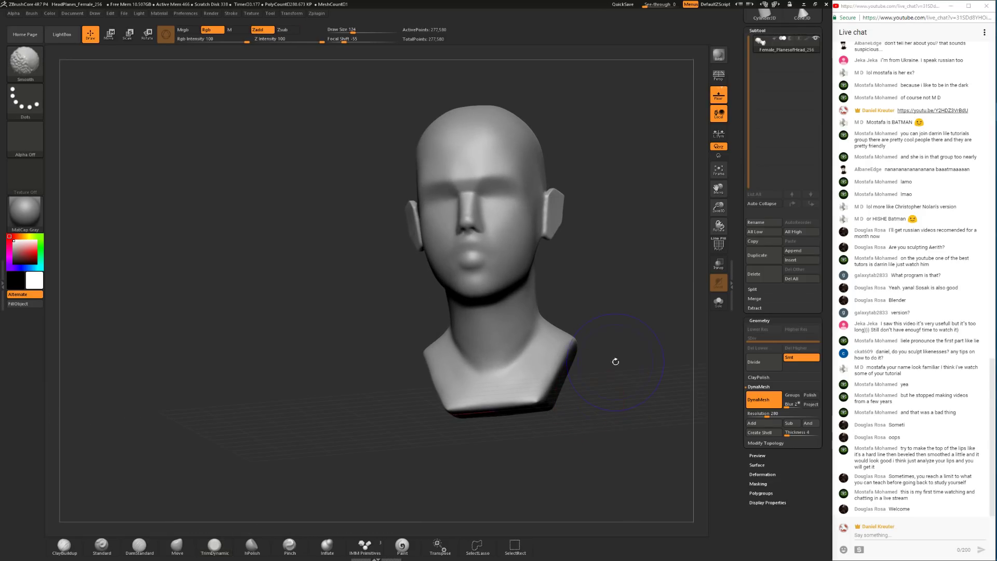
pyautogui.keyDown('shift'); pyautogui.moveTo(617, 293); pyautogui.dragTo(588, 344); pyautogui.keyUp('shift')
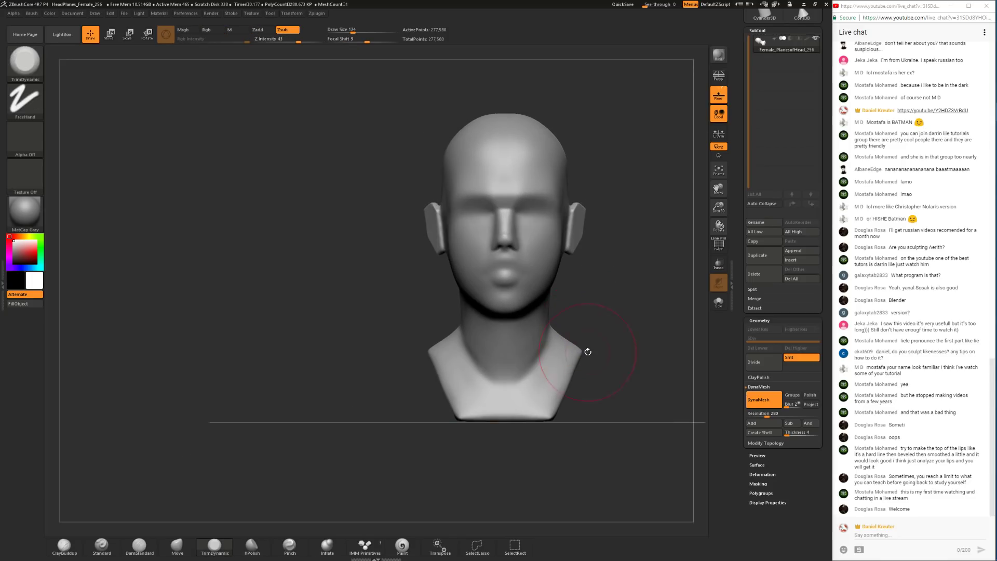
pyautogui.keyDown('alt'); pyautogui.moveTo(605, 396); pyautogui.dragTo(519, 362); pyautogui.keyUp('alt')
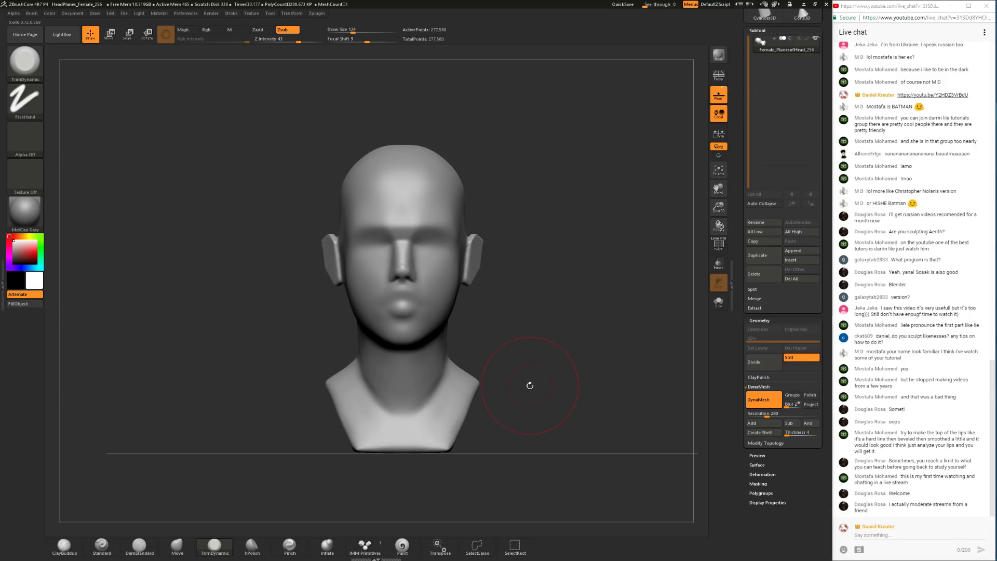
pyautogui.keyDown('alt'); pyautogui.moveTo(520, 385); pyautogui.dragTo(506, 396); pyautogui.keyUp('alt')
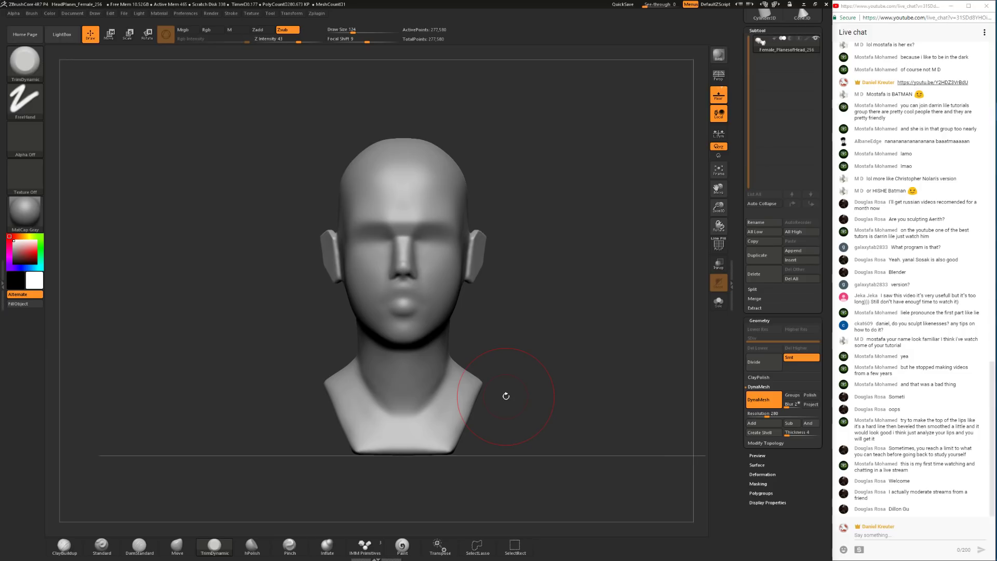
pyautogui.keyDown('alt'); pyautogui.moveTo(515, 321); pyautogui.dragTo(483, 394); pyautogui.keyUp('alt')
pyautogui.click(64, 545)
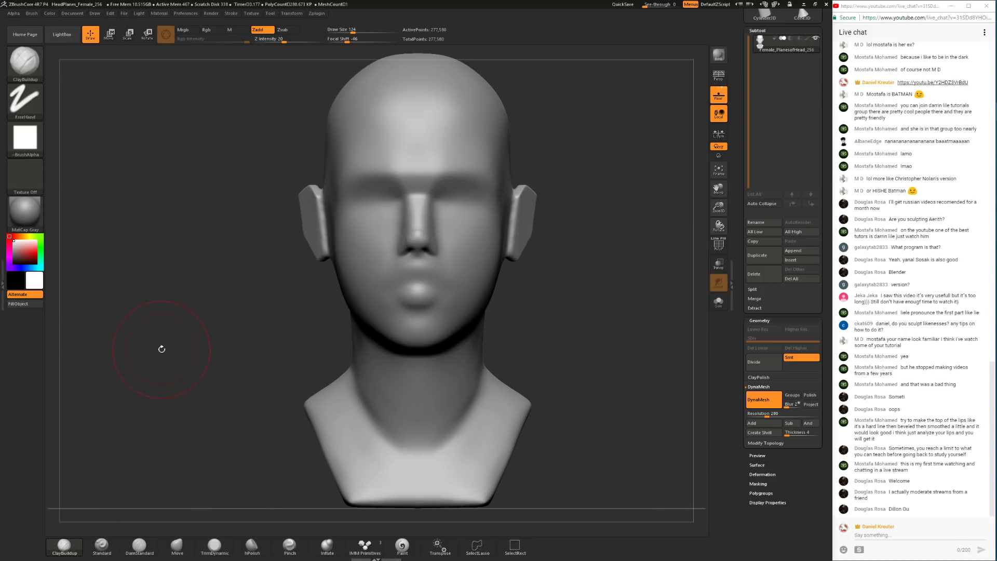
pyautogui.click(139, 545)
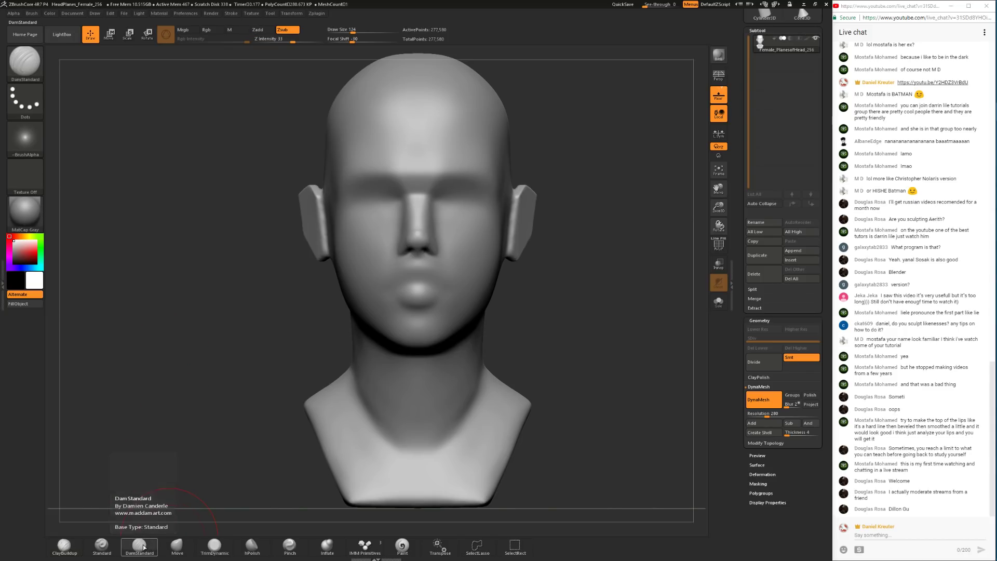
pyautogui.press('space')
pyautogui.click(367, 336)
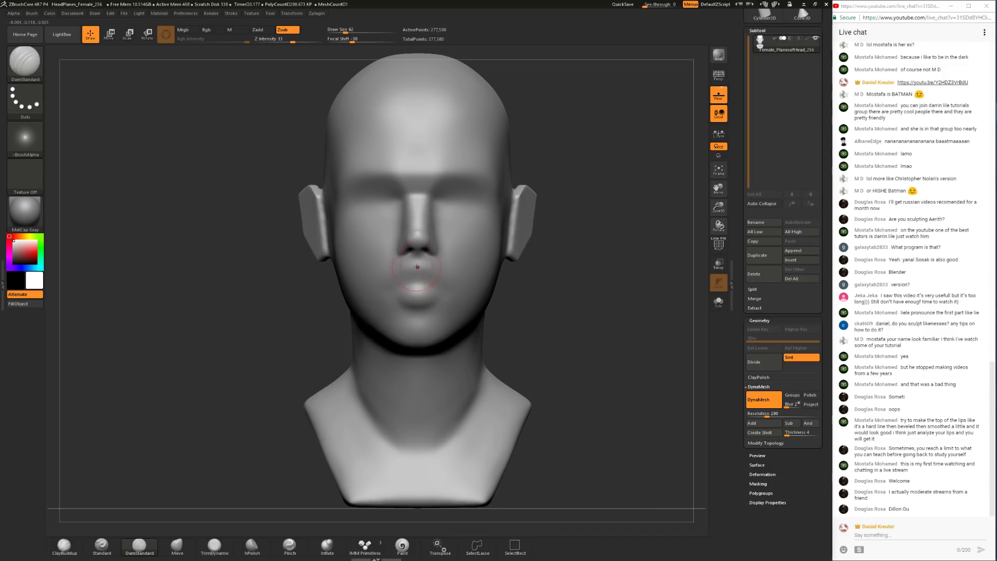
pyautogui.keyDown('alt'); pyautogui.moveTo(573, 318); pyautogui.dragTo(490, 398); pyautogui.keyUp('alt')
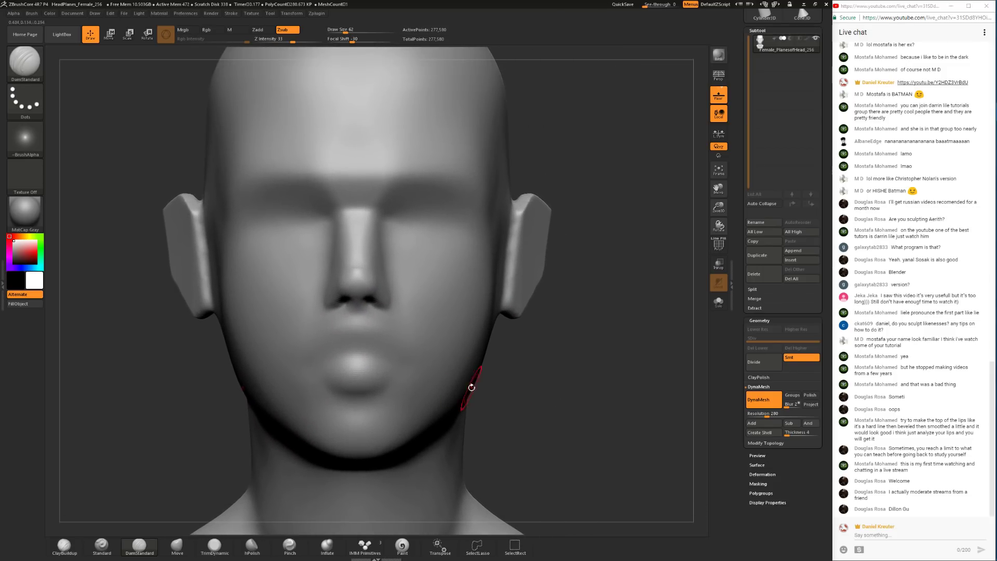
pyautogui.keyDown('alt'); pyautogui.moveTo(519, 363); pyautogui.dragTo(480, 359); pyautogui.keyUp('alt')
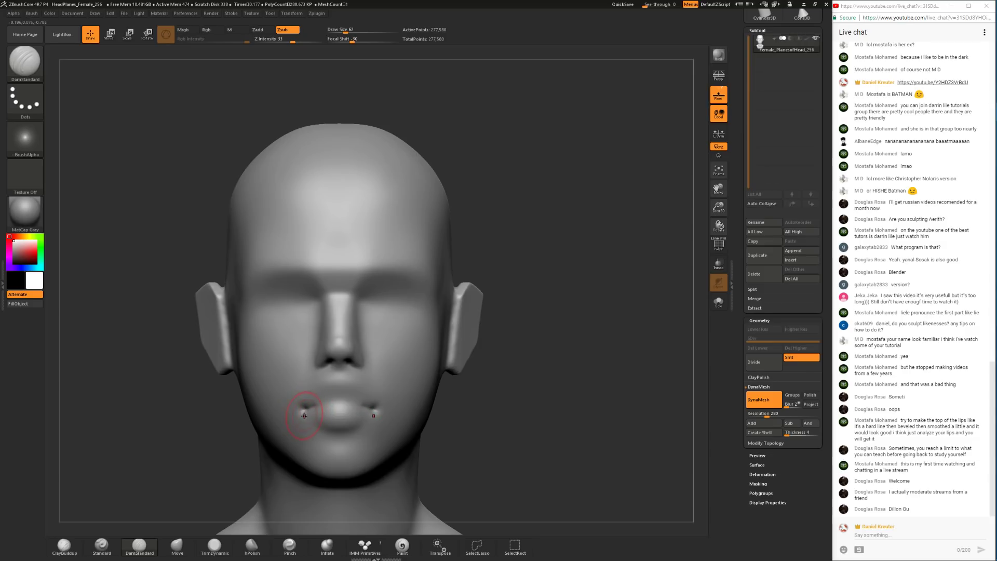
pyautogui.moveTo(327, 403)
pyautogui.mouseDown()
pyautogui.moveTo(347, 404)
pyautogui.moveTo(300, 407)
pyautogui.mouseUp()
# Step: Build up the upper lip and define the parting between the lips with a small ClayBuildup brush
pyautogui.click(76, 545)
pyautogui.press('space')
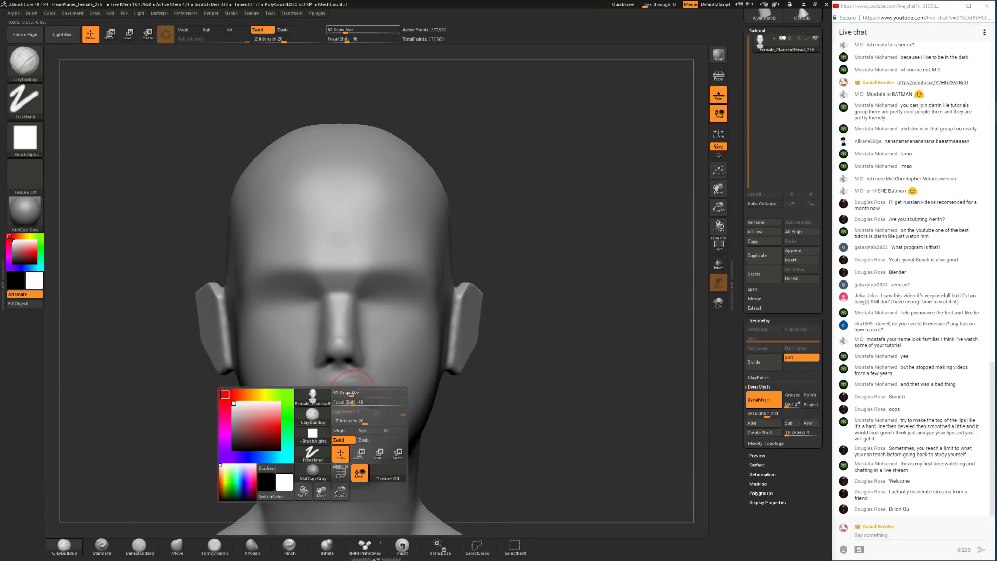
pyautogui.press('space')
pyautogui.moveTo(341, 394); pyautogui.dragTo(316, 404)
pyautogui.press('space')
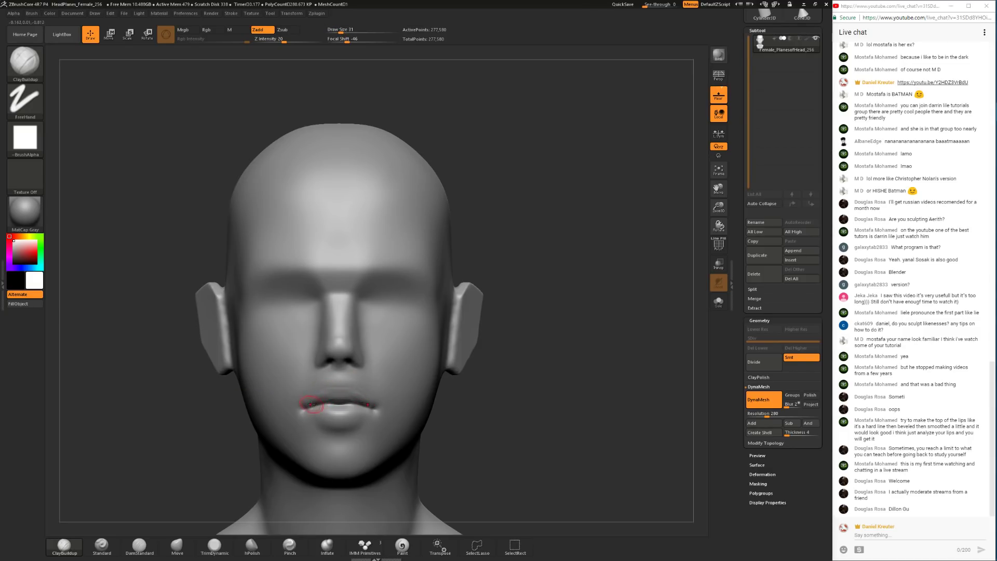
# Step: Reposition the corners of the mouth with the Move brush
pyautogui.click(177, 545)
pyautogui.moveTo(178, 438); pyautogui.dragTo(239, 443)
pyautogui.press('space')
pyautogui.moveTo(299, 404); pyautogui.dragTo(304, 407)
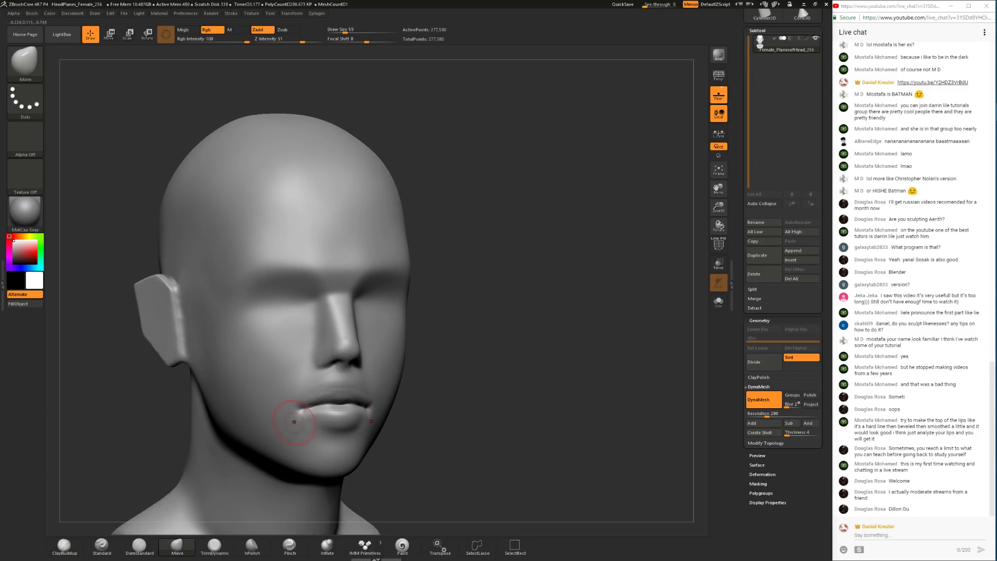
# Step: Adjust the mouth profile and jaw with the Move brush at draw sizes 101 and 140
pyautogui.press('space')
pyautogui.moveTo(165, 407); pyautogui.dragTo(173, 409)
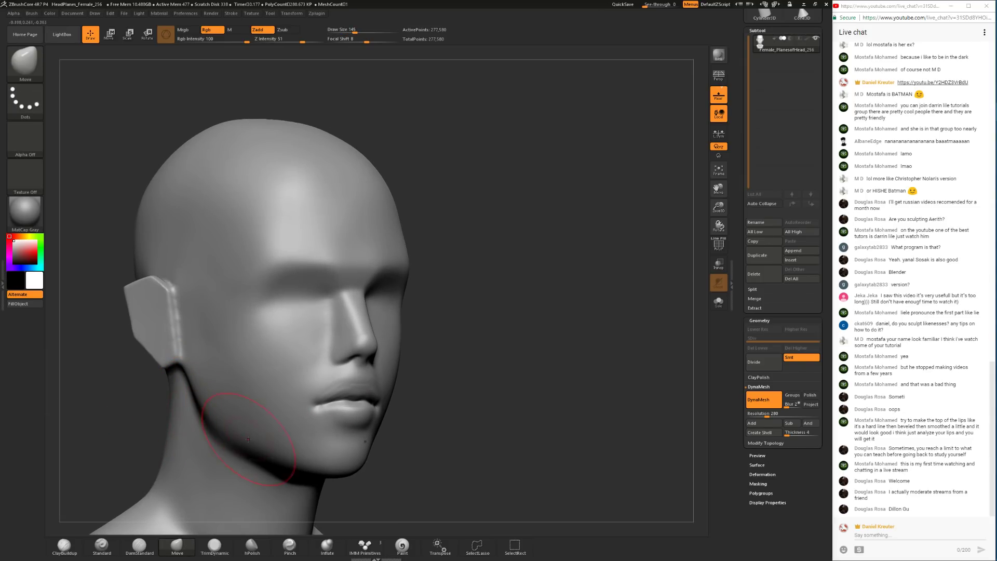
pyautogui.moveTo(277, 356)
pyautogui.keyDown('shift'); pyautogui.mouseDown()
pyautogui.moveTo(268, 348)
pyautogui.moveTo(280, 361)
pyautogui.mouseUp(); pyautogui.keyUp('shift')
pyautogui.moveTo(129, 421); pyautogui.dragTo(199, 396)
pyautogui.press('space')
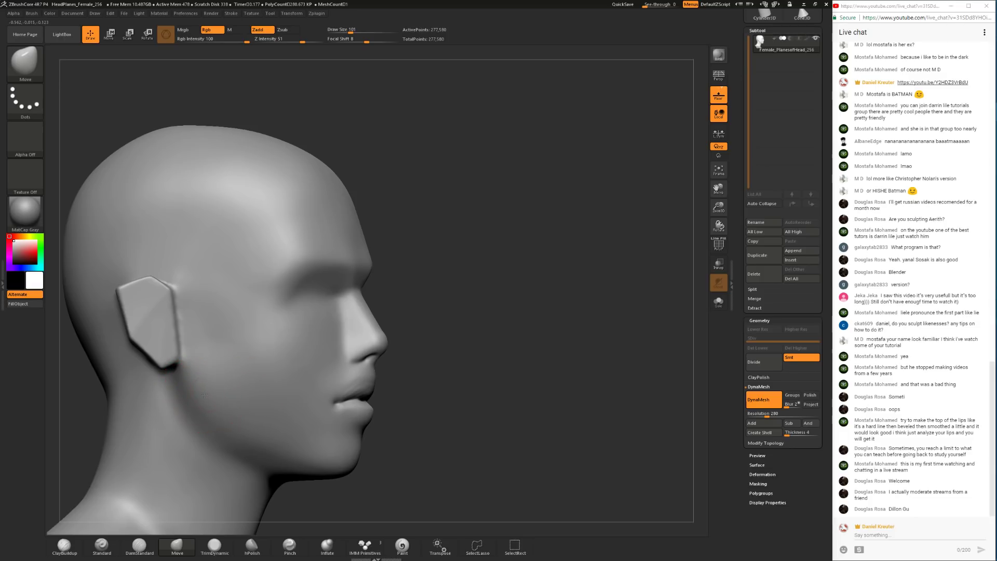
pyautogui.moveTo(435, 366)
pyautogui.mouseDown()
pyautogui.moveTo(425, 369)
pyautogui.moveTo(432, 357)
pyautogui.moveTo(430, 381)
pyautogui.mouseUp()
pyautogui.press('space')
pyautogui.keyDown('shift'); pyautogui.moveTo(231, 402); pyautogui.dragTo(211, 412); pyautogui.keyUp('shift')
pyautogui.moveTo(459, 376); pyautogui.dragTo(395, 373)
pyautogui.press('ctrl')
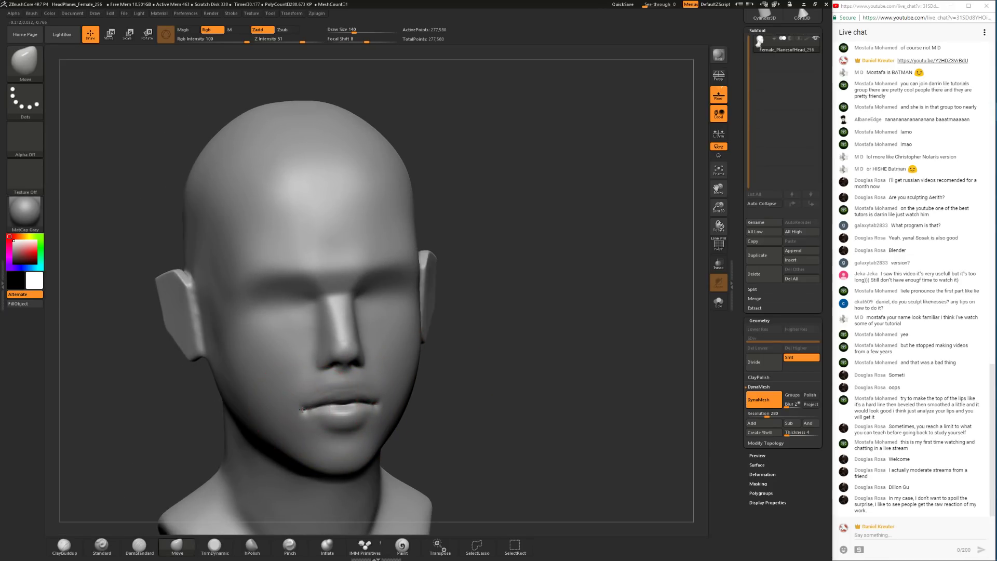
pyautogui.moveTo(197, 444); pyautogui.dragTo(245, 436)
pyautogui.press('ctrl')
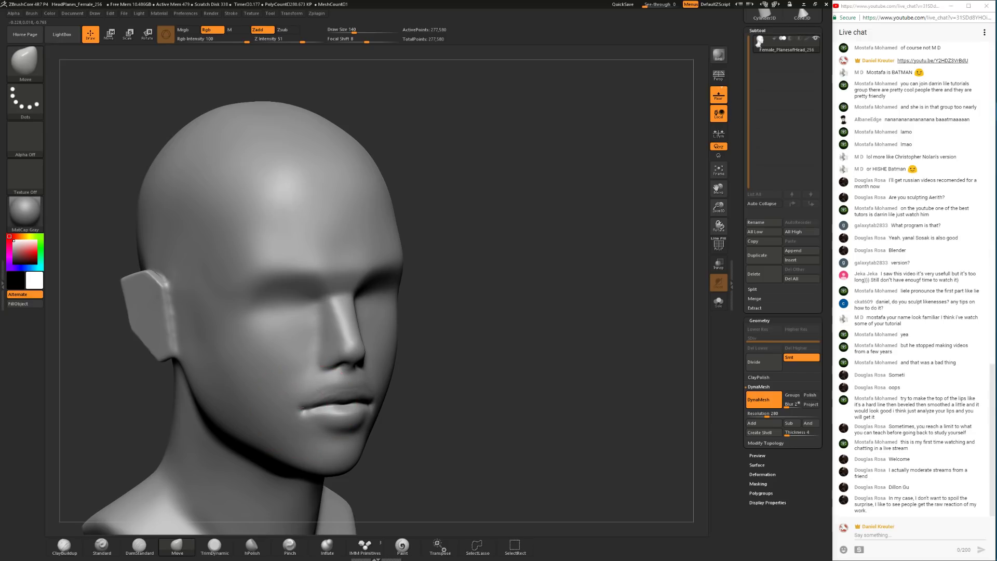
# Step: Add volume to the upper lip with the ClayBuildup brush at draw size 56
pyautogui.click(64, 545)
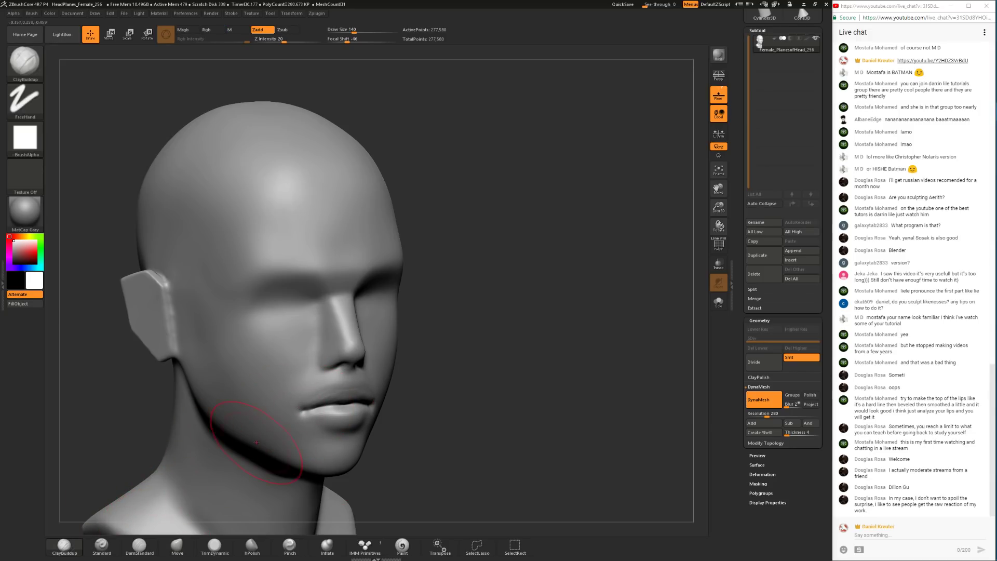
pyautogui.press('space')
pyautogui.moveTo(398, 390)
pyautogui.mouseDown()
pyautogui.moveTo(393, 382)
pyautogui.moveTo(415, 369)
pyautogui.mouseUp()
pyautogui.press('space')
pyautogui.moveTo(321, 397); pyautogui.dragTo(317, 399)
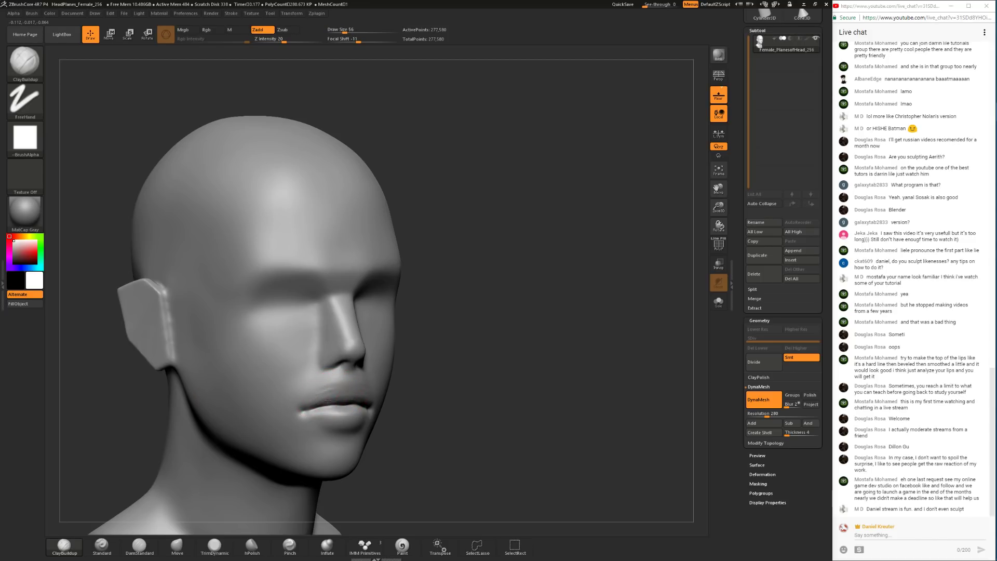
pyautogui.moveTo(450, 385); pyautogui.dragTo(358, 379)
# Step: Rework the area between the nose and the upper lip with ClayBuildup strokes and smooth it
pyautogui.moveTo(240, 408)
pyautogui.mouseDown()
pyautogui.moveTo(339, 430)
pyautogui.moveTo(358, 415)
pyautogui.moveTo(371, 358)
pyautogui.moveTo(355, 394)
pyautogui.mouseUp()
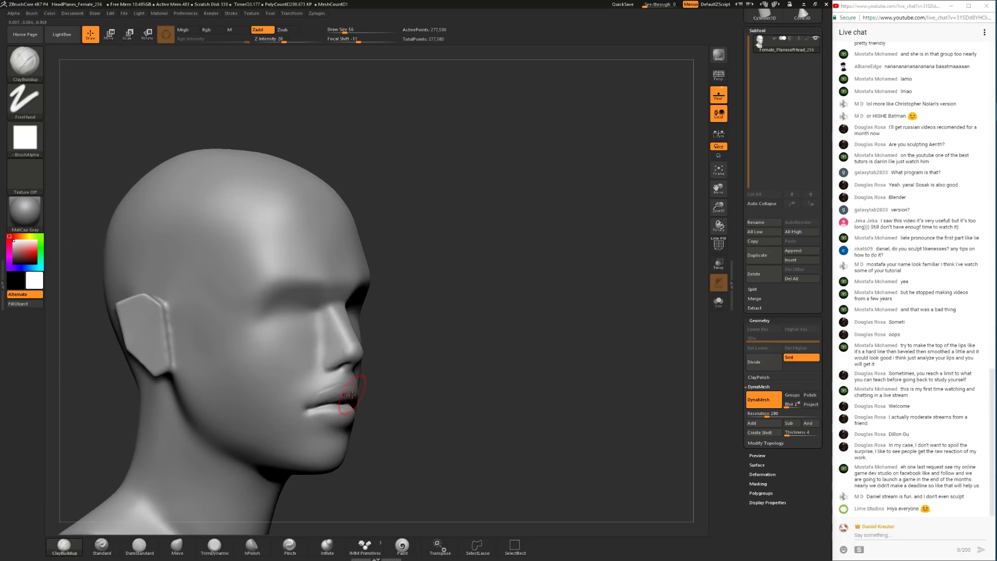
pyautogui.moveTo(416, 405); pyautogui.dragTo(347, 415)
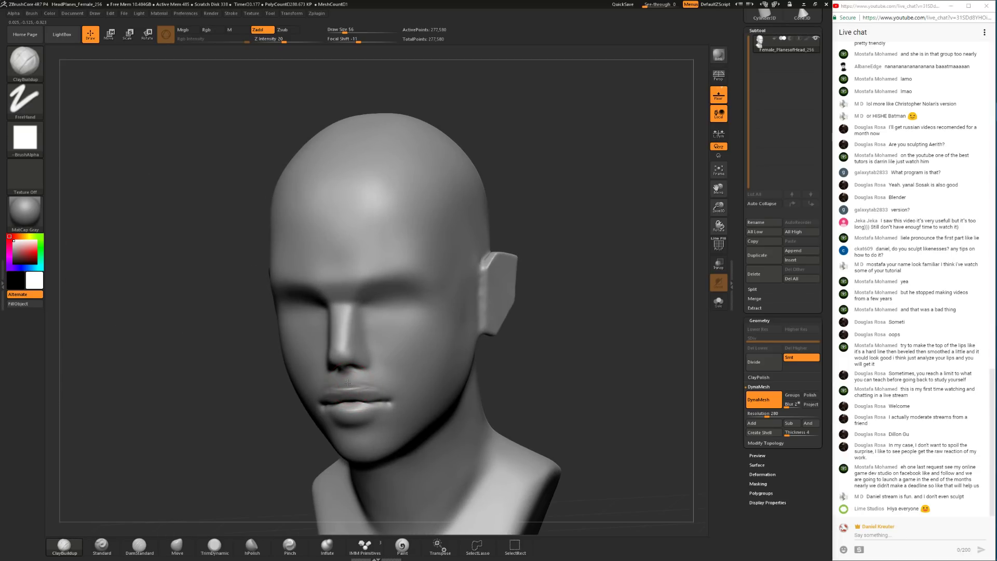
pyautogui.moveTo(234, 451); pyautogui.dragTo(332, 398)
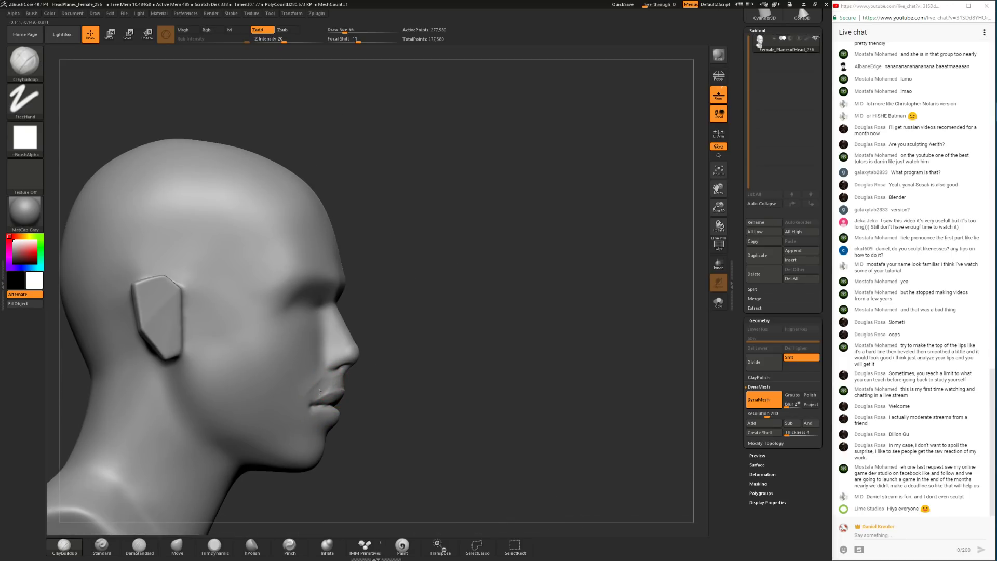
pyautogui.moveTo(391, 362); pyautogui.dragTo(376, 371)
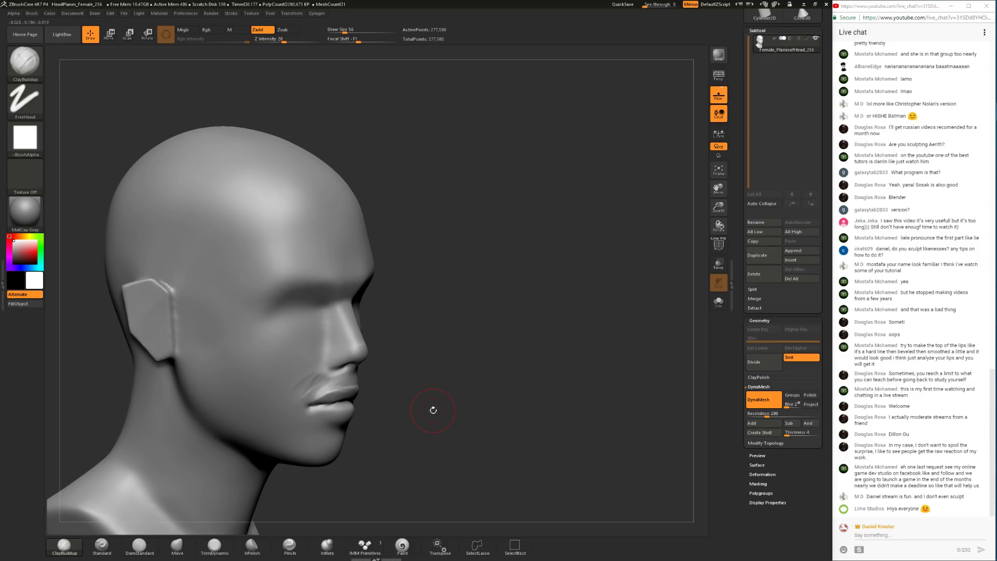
pyautogui.press('ctrl')
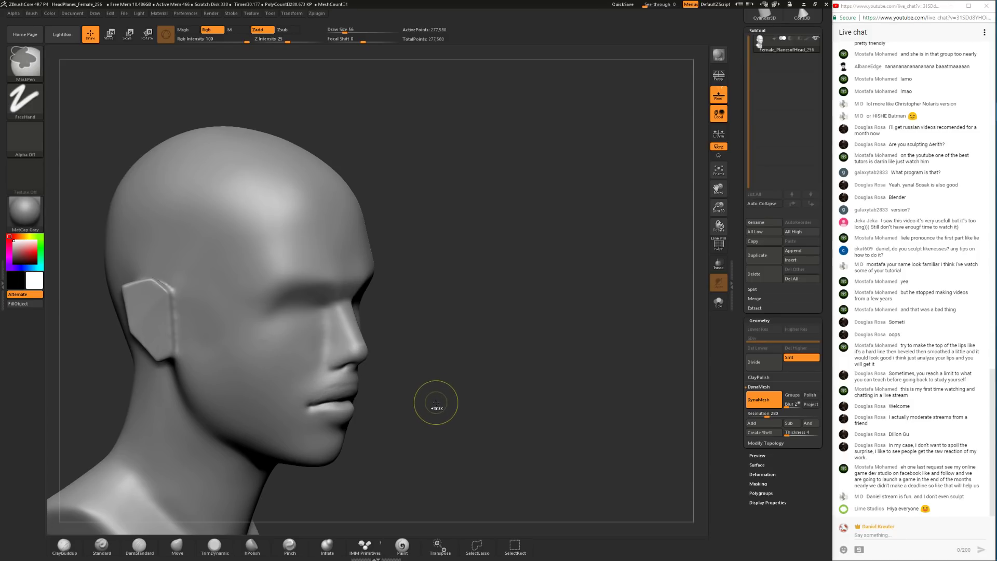
pyautogui.moveTo(449, 406)
pyautogui.mouseDown()
pyautogui.moveTo(425, 406)
pyautogui.moveTo(438, 408)
pyautogui.moveTo(447, 396)
pyautogui.moveTo(437, 392)
pyautogui.moveTo(519, 404)
pyautogui.moveTo(540, 382)
pyautogui.moveTo(529, 365)
pyautogui.mouseUp()
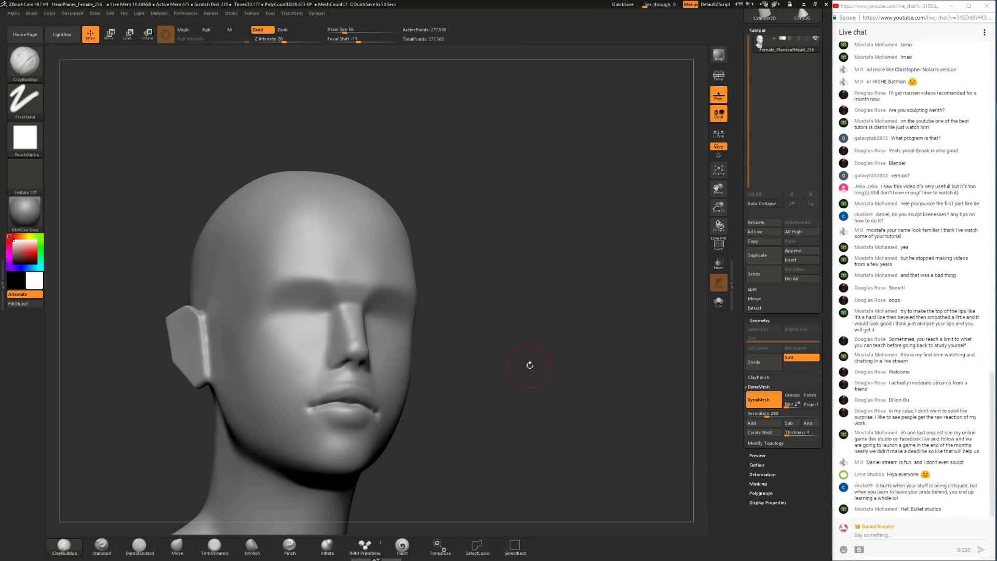
pyautogui.moveTo(483, 416)
pyautogui.mouseDown()
pyautogui.moveTo(498, 404)
pyautogui.moveTo(483, 388)
pyautogui.mouseUp()
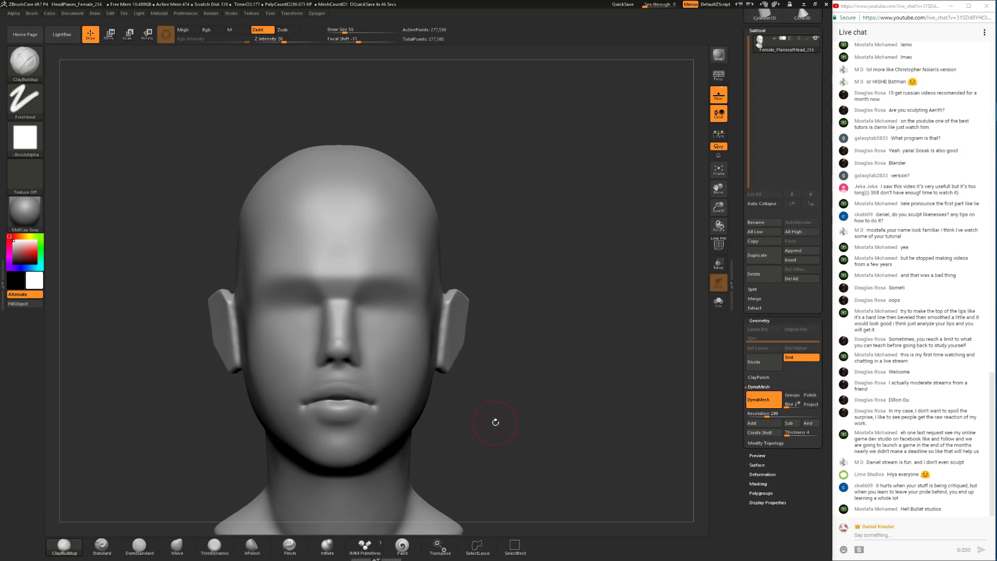
pyautogui.keyDown('alt'); pyautogui.moveTo(496, 424); pyautogui.dragTo(511, 417); pyautogui.keyUp('alt')
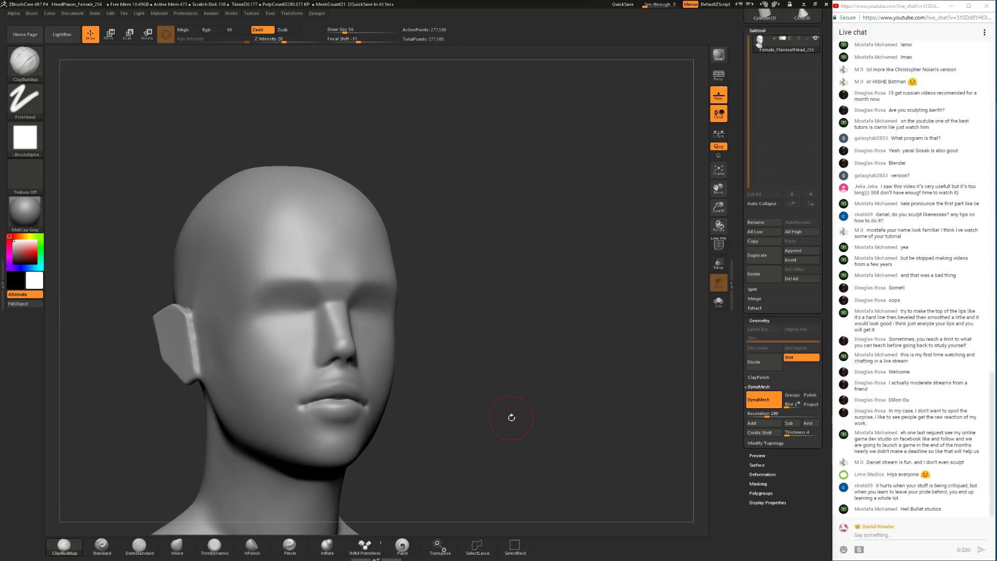
pyautogui.moveTo(447, 367)
pyautogui.keyDown('shift'); pyautogui.mouseDown()
pyautogui.moveTo(425, 371)
pyautogui.moveTo(419, 403)
pyautogui.mouseUp(); pyautogui.keyUp('shift')
pyautogui.press('shift')
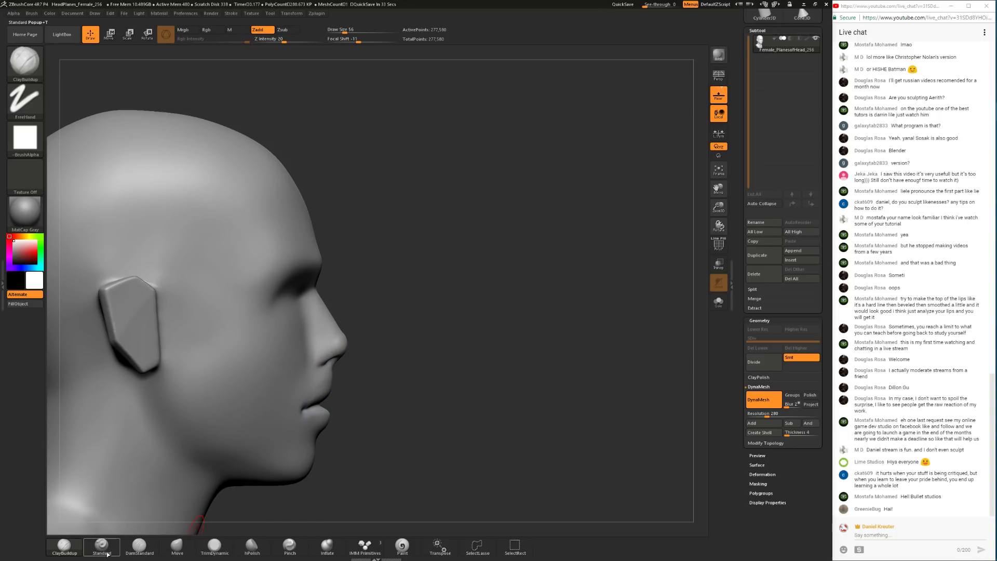
# Step: Build up the front of the mouth in three-quarter and profile view with the ClayBuildup brush
pyautogui.moveTo(457, 394)
pyautogui.mouseDown()
pyautogui.moveTo(381, 400)
pyautogui.moveTo(328, 386)
pyautogui.mouseUp()
pyautogui.press('space')
pyautogui.moveTo(441, 369)
pyautogui.mouseDown()
pyautogui.moveTo(399, 369)
pyautogui.moveTo(314, 399)
pyautogui.moveTo(351, 400)
pyautogui.moveTo(329, 384)
pyautogui.moveTo(329, 401)
pyautogui.mouseUp()
pyautogui.moveTo(148, 462)
pyautogui.mouseDown()
pyautogui.moveTo(236, 489)
pyautogui.moveTo(240, 508)
pyautogui.mouseUp()
# Step: Flatten the plane above the upper lip with the TrimDynamic brush at draw size 104
pyautogui.click(214, 546)
pyautogui.press('space')
pyautogui.moveTo(307, 397); pyautogui.dragTo(335, 383)
pyautogui.press('space')
pyautogui.moveTo(400, 391)
pyautogui.mouseDown()
pyautogui.moveTo(412, 381)
pyautogui.moveTo(394, 386)
pyautogui.mouseUp()
pyautogui.press('space')
pyautogui.press('space')
pyautogui.moveTo(314, 401); pyautogui.dragTo(326, 382)
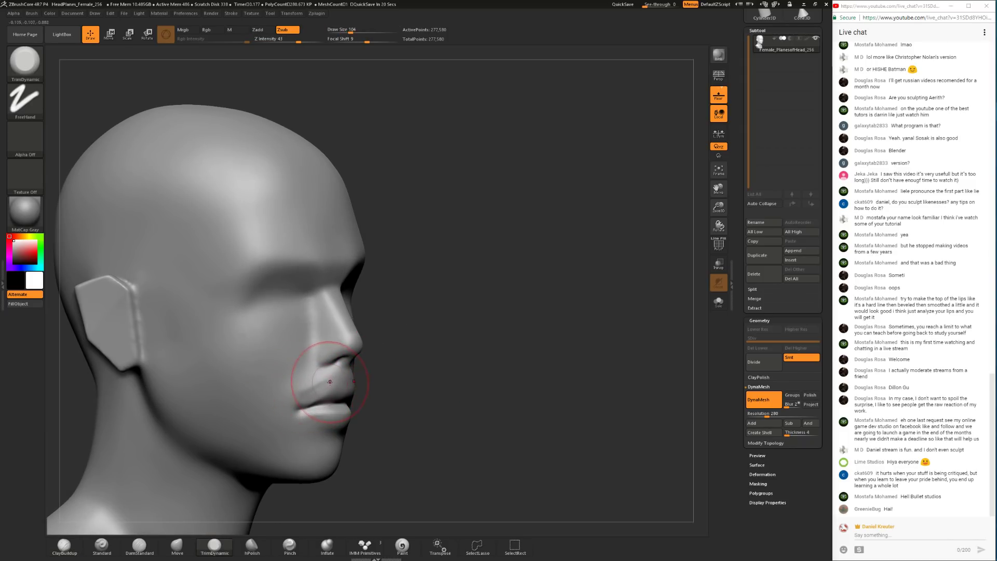
# Step: Refine the planes around the lips with the TrimDynamic brush at draw size 59 and smooth them
pyautogui.moveTo(416, 391)
pyautogui.mouseDown()
pyautogui.moveTo(391, 396)
pyautogui.moveTo(407, 369)
pyautogui.mouseUp()
pyautogui.moveTo(496, 395)
pyautogui.keyDown('alt'); pyautogui.mouseDown()
pyautogui.moveTo(507, 350)
pyautogui.moveTo(540, 384)
pyautogui.moveTo(493, 400)
pyautogui.moveTo(499, 431)
pyautogui.mouseUp(); pyautogui.keyUp('alt')
pyautogui.press('space')
pyautogui.keyDown('shift'); pyautogui.moveTo(407, 383); pyautogui.dragTo(373, 393); pyautogui.keyUp('shift')
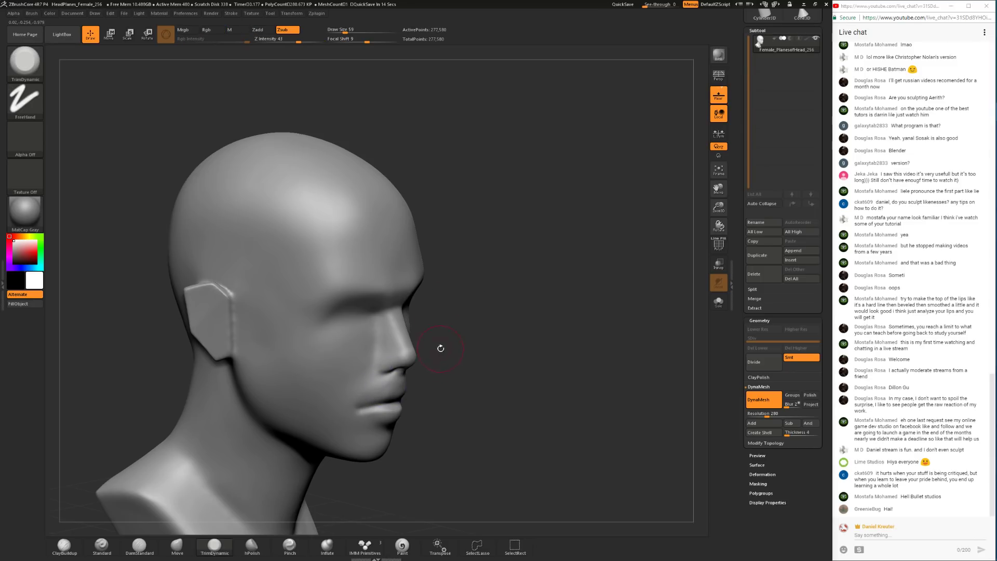
pyautogui.moveTo(441, 341); pyautogui.dragTo(395, 404)
# Step: Shape the peaked centre of the upper lip with the ClayBuildup brush at draw size 39
pyautogui.moveTo(507, 363); pyautogui.dragTo(443, 374)
pyautogui.click(64, 545)
pyautogui.keyDown('shift'); pyautogui.moveTo(161, 463); pyautogui.dragTo(225, 430); pyautogui.keyUp('shift')
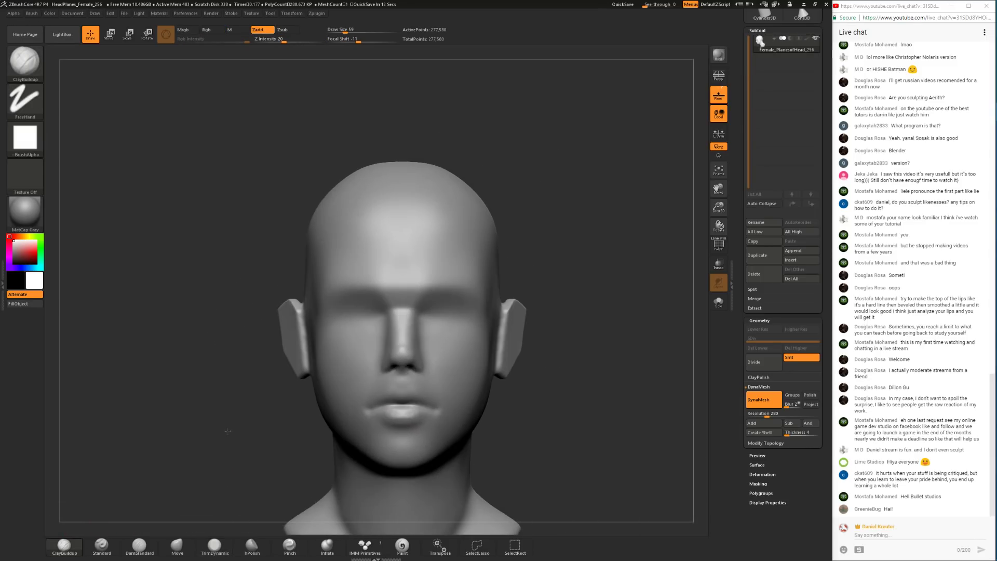
pyautogui.press('space')
pyautogui.moveTo(487, 388); pyautogui.dragTo(536, 433)
pyautogui.moveTo(404, 387)
pyautogui.mouseDown()
pyautogui.moveTo(405, 397)
pyautogui.moveTo(398, 385)
pyautogui.mouseUp()
pyautogui.press('space')
pyautogui.moveTo(404, 377); pyautogui.dragTo(405, 389)
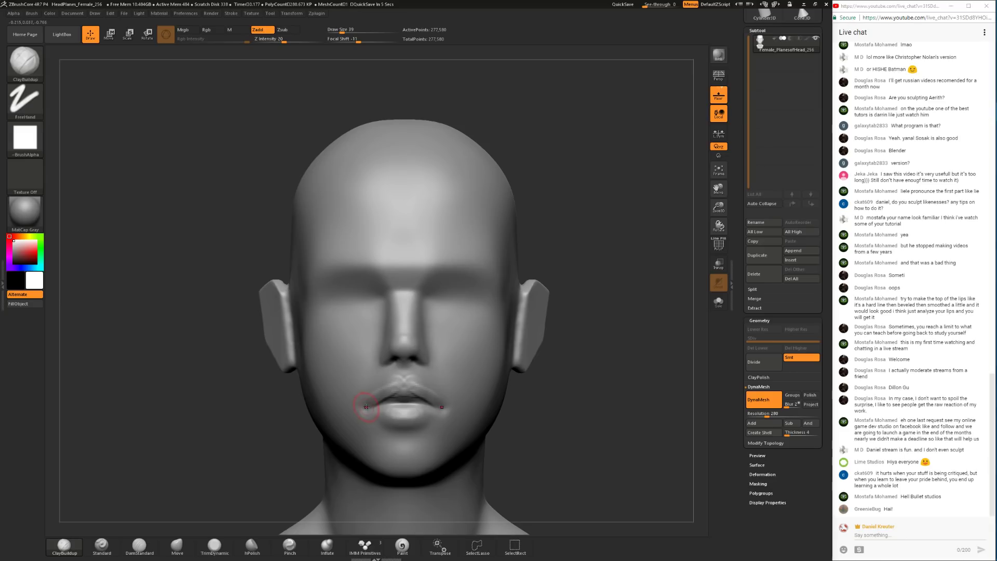
# Step: Fill out the upper lip from low angles on both sides and smooth it
pyautogui.moveTo(539, 417); pyautogui.dragTo(400, 398)
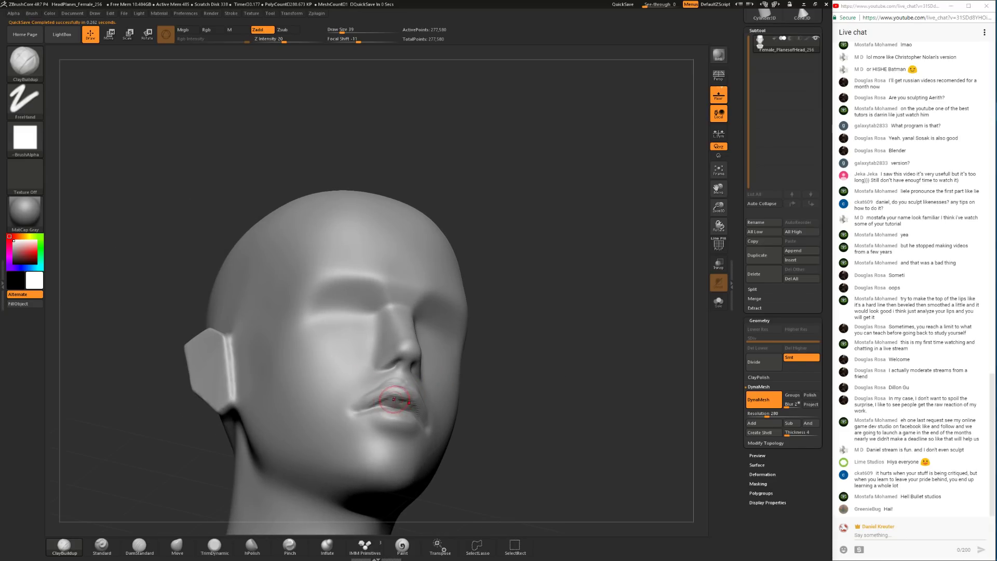
pyautogui.moveTo(488, 390); pyautogui.dragTo(368, 398)
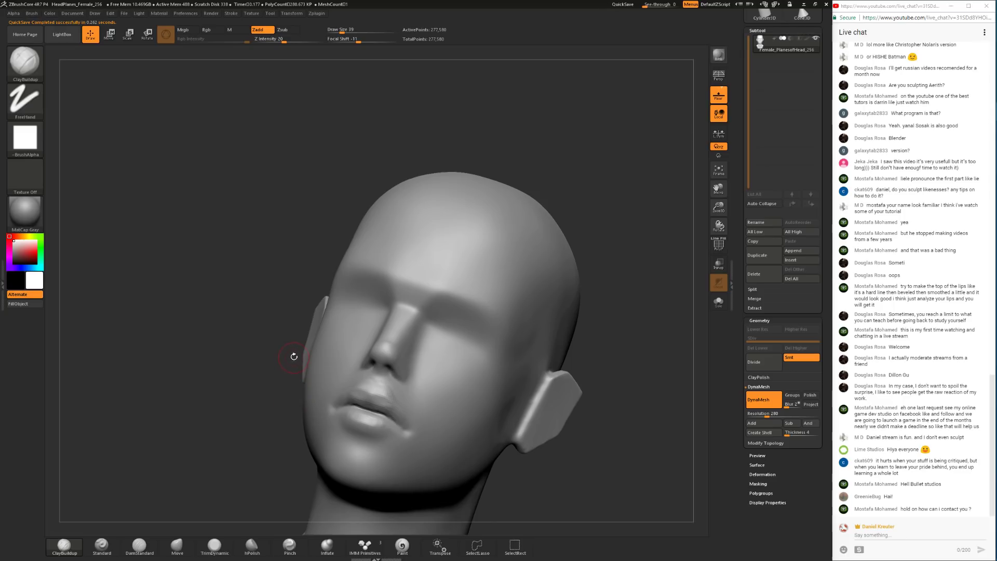
pyautogui.keyDown('shift'); pyautogui.moveTo(259, 436); pyautogui.dragTo(280, 426); pyautogui.keyUp('shift')
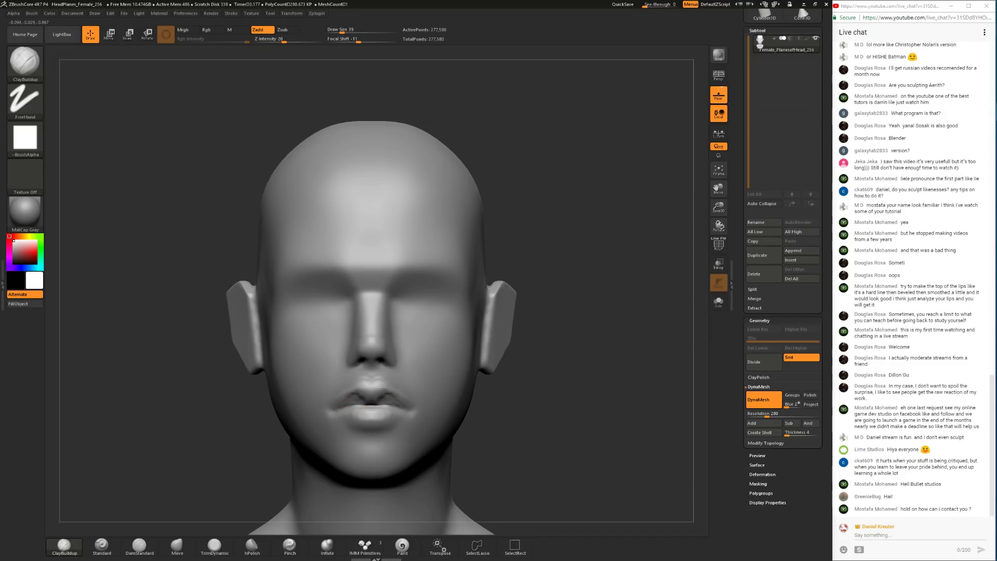
pyautogui.press('shift')
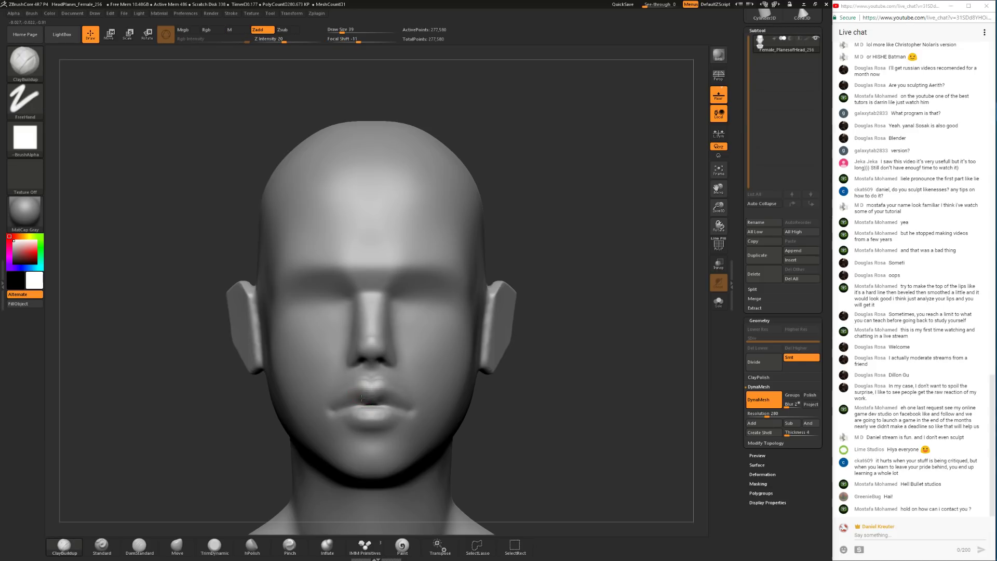
# Step: Sculpt the philtrum between nose and upper lip, undo the last stroke, and rework the mouth corners
pyautogui.moveTo(525, 414); pyautogui.dragTo(394, 398)
pyautogui.press('shift')
pyautogui.moveTo(370, 395)
pyautogui.mouseDown(button='right')
pyautogui.moveTo(397, 398)
pyautogui.moveTo(365, 397)
pyautogui.mouseUp(button='right')
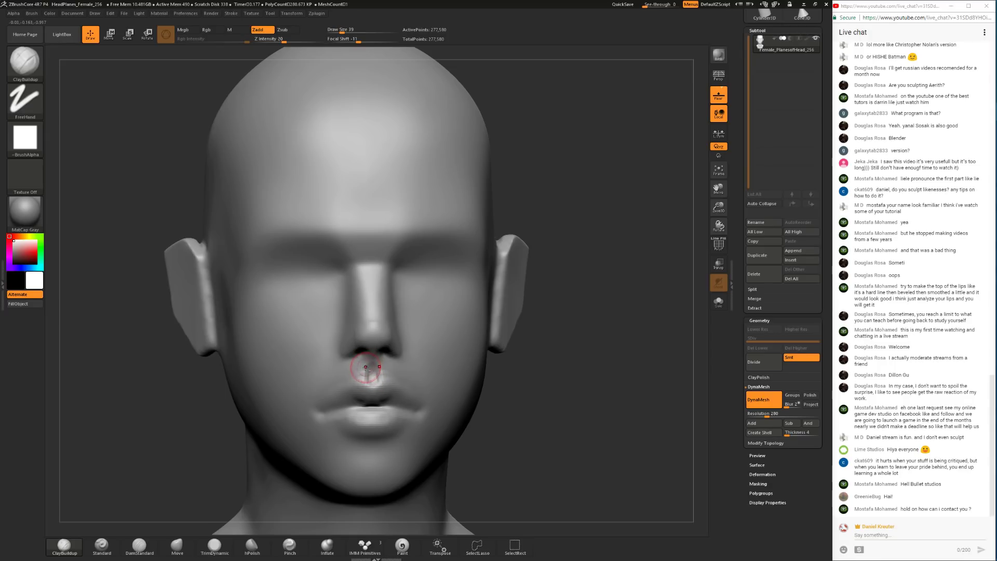
pyautogui.press('shift')
pyautogui.keyDown('shift'); pyautogui.moveTo(337, 378); pyautogui.dragTo(435, 385); pyautogui.keyUp('shift')
pyautogui.hotkey('ctrl', 'z')
pyautogui.moveTo(380, 399)
pyautogui.mouseDown()
pyautogui.moveTo(410, 407)
pyautogui.moveTo(324, 410)
pyautogui.mouseUp()
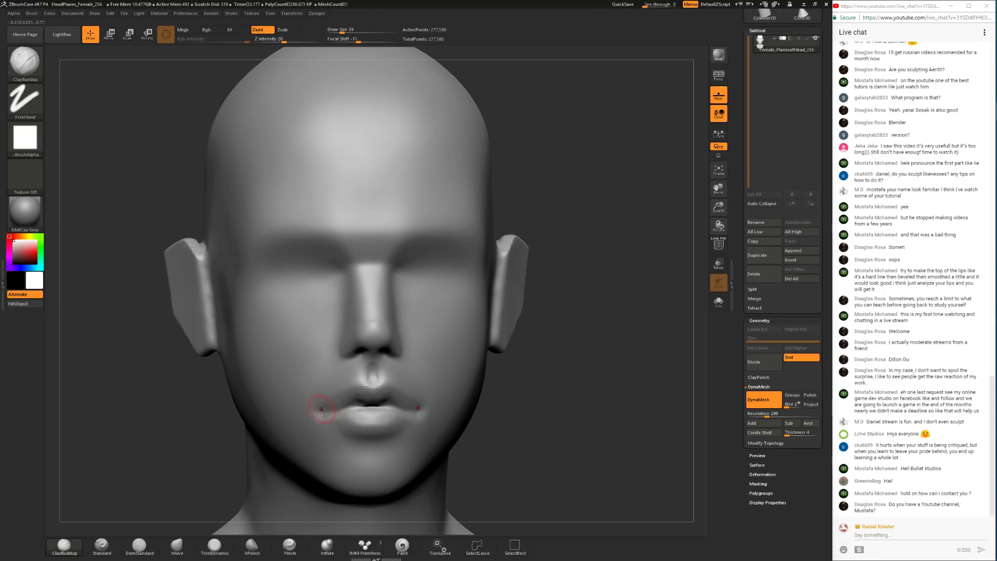
# Step: Carve the line between the lips with the DamStandard brush at draw size 33
pyautogui.moveTo(506, 411); pyautogui.dragTo(318, 430)
pyautogui.click(139, 546)
pyautogui.press('space')
pyautogui.moveTo(400, 378)
pyautogui.mouseDown()
pyautogui.moveTo(321, 395)
pyautogui.moveTo(329, 385)
pyautogui.mouseUp()
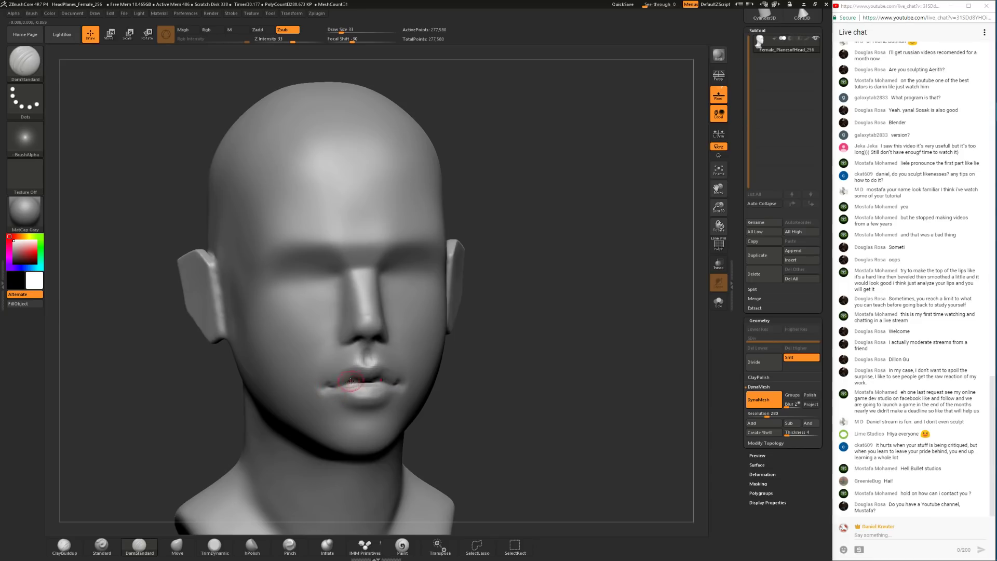
# Step: Smooth the area between the nose and the upper lip, working from below the head
pyautogui.moveTo(499, 382); pyautogui.dragTo(278, 450)
pyautogui.keyDown('alt'); pyautogui.moveTo(476, 338); pyautogui.dragTo(510, 326); pyautogui.keyUp('alt')
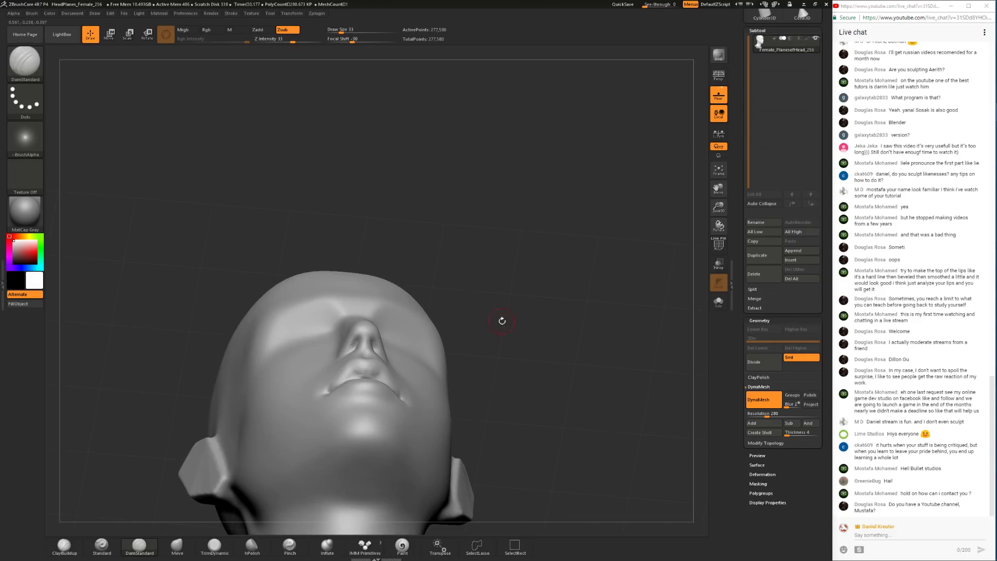
pyautogui.moveTo(355, 348)
pyautogui.keyDown('shift'); pyautogui.mouseDown()
pyautogui.moveTo(359, 337)
pyautogui.moveTo(348, 352)
pyautogui.mouseUp(); pyautogui.keyUp('shift')
pyautogui.moveTo(450, 294); pyautogui.dragTo(488, 290)
pyautogui.moveTo(488, 291); pyautogui.dragTo(395, 314)
pyautogui.keyDown('shift'); pyautogui.moveTo(312, 343); pyautogui.dragTo(275, 415); pyautogui.keyUp('shift')
pyautogui.moveTo(327, 369)
pyautogui.mouseDown()
pyautogui.moveTo(465, 340)
pyautogui.moveTo(454, 326)
pyautogui.moveTo(415, 338)
pyautogui.moveTo(435, 330)
pyautogui.moveTo(407, 289)
pyautogui.mouseUp()
# Step: Flatten the brow area with the TrimDynamic brush at draw size 87 and smooth it
pyautogui.click(215, 545)
pyautogui.press('space')
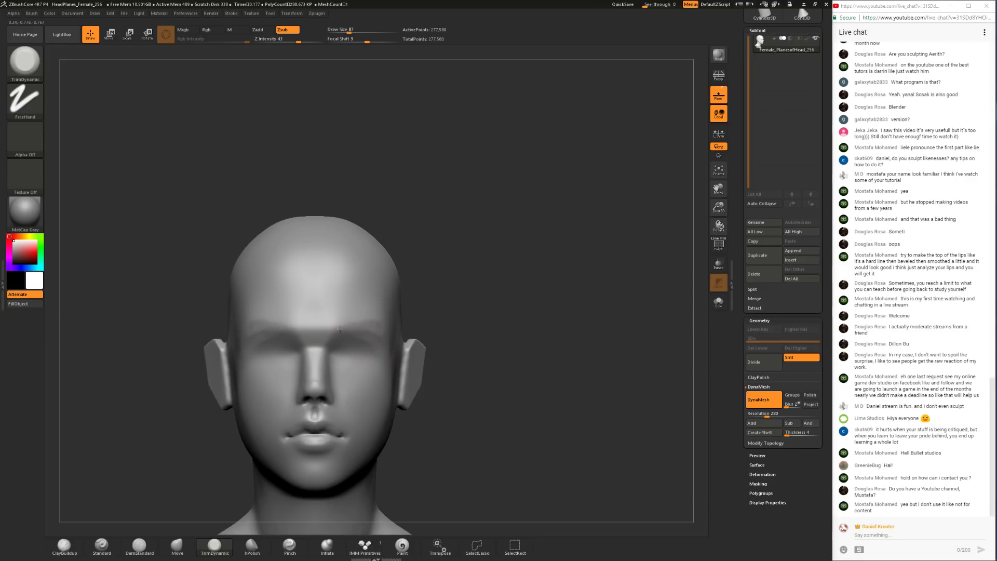
pyautogui.press('shift')
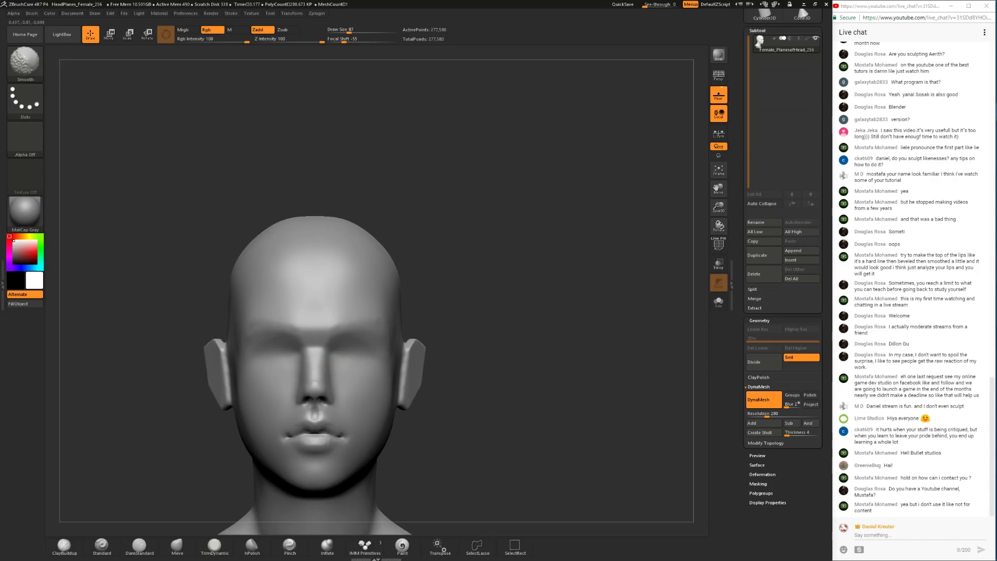
pyautogui.moveTo(498, 320); pyautogui.dragTo(389, 314)
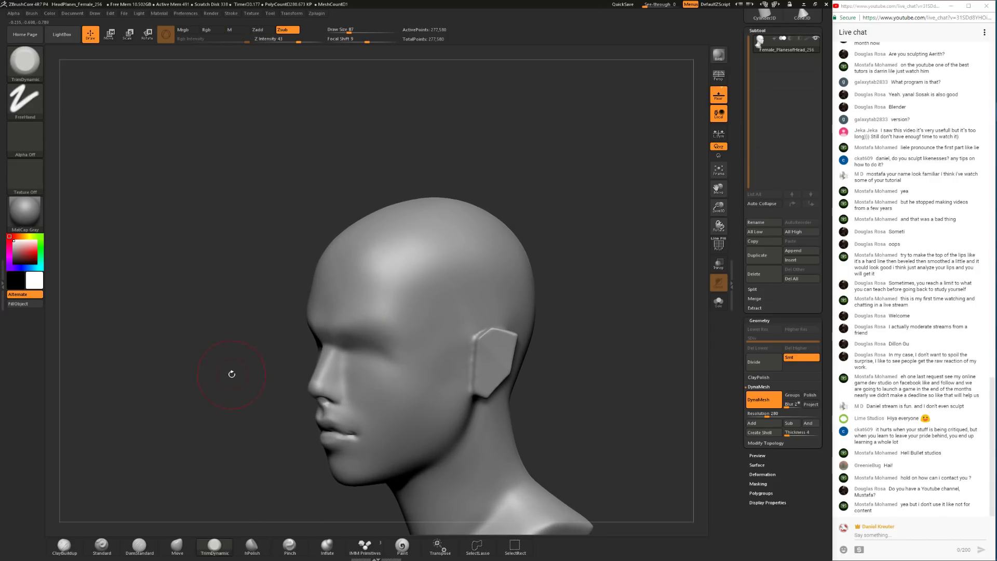
pyautogui.moveTo(231, 371); pyautogui.dragTo(285, 363)
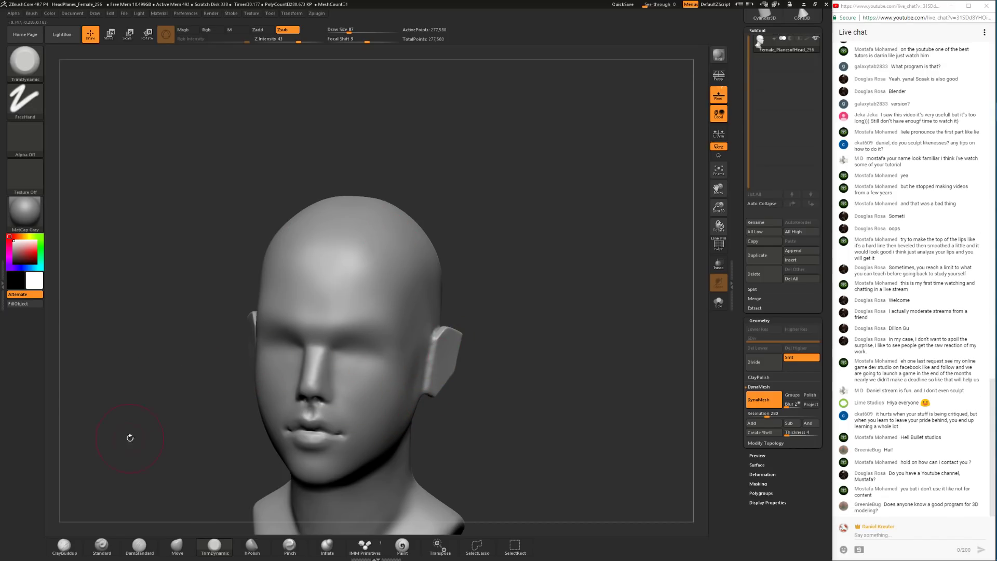
pyautogui.click(68, 547)
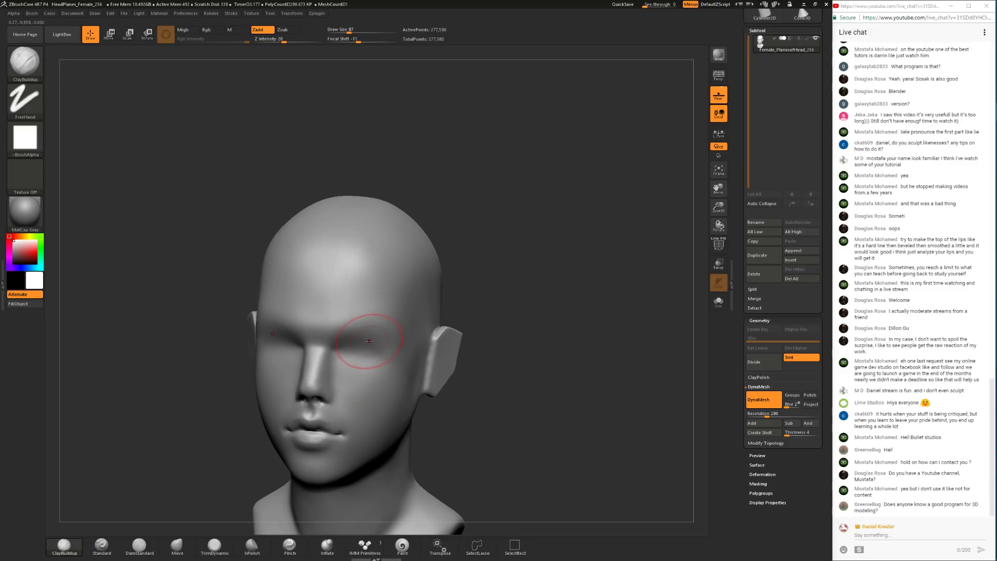
pyautogui.moveTo(486, 298)
pyautogui.mouseDown()
pyautogui.moveTo(509, 289)
pyautogui.moveTo(485, 289)
pyautogui.mouseUp()
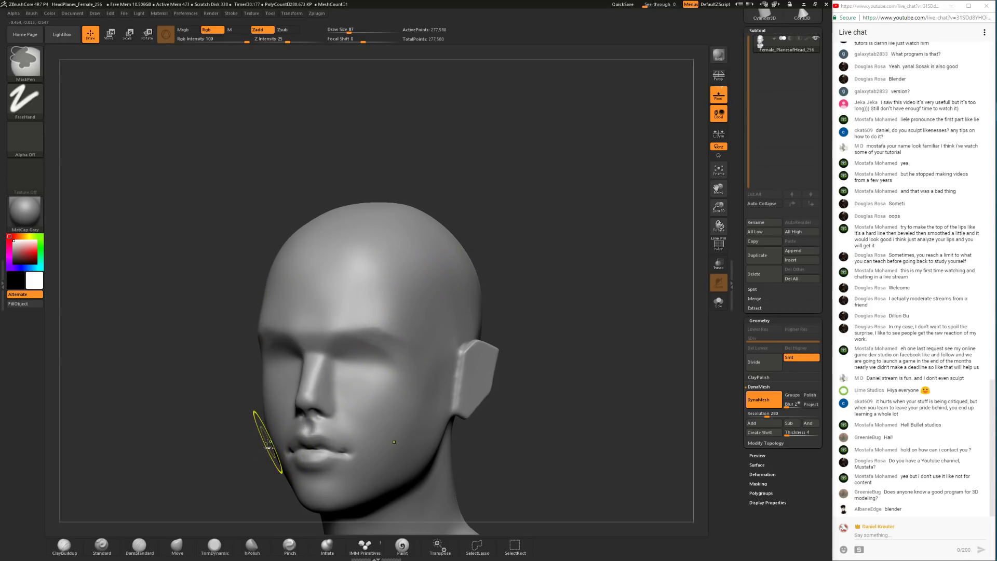
pyautogui.moveTo(255, 437)
pyautogui.mouseDown()
pyautogui.moveTo(229, 444)
pyautogui.moveTo(233, 453)
pyautogui.mouseUp()
# Step: Reshape the brow and forehead contour with the Move brush at draw size 250
pyautogui.click(177, 546)
pyautogui.moveTo(427, 321)
pyautogui.mouseDown()
pyautogui.moveTo(486, 311)
pyautogui.moveTo(442, 320)
pyautogui.mouseUp()
pyautogui.press('space')
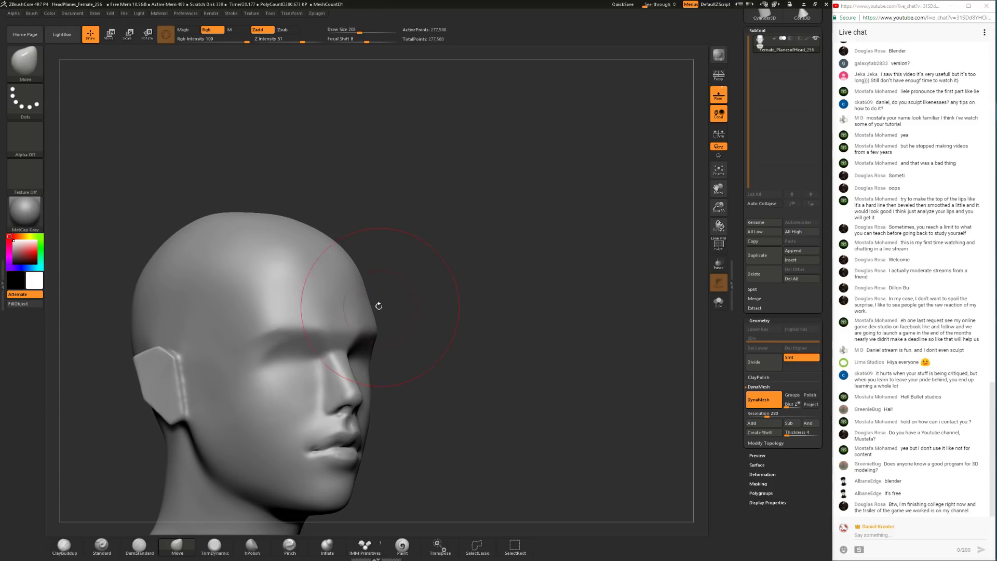
pyautogui.moveTo(403, 294)
pyautogui.mouseDown()
pyautogui.moveTo(383, 323)
pyautogui.moveTo(358, 318)
pyautogui.moveTo(371, 317)
pyautogui.mouseUp()
pyautogui.press('space')
pyautogui.press('space')
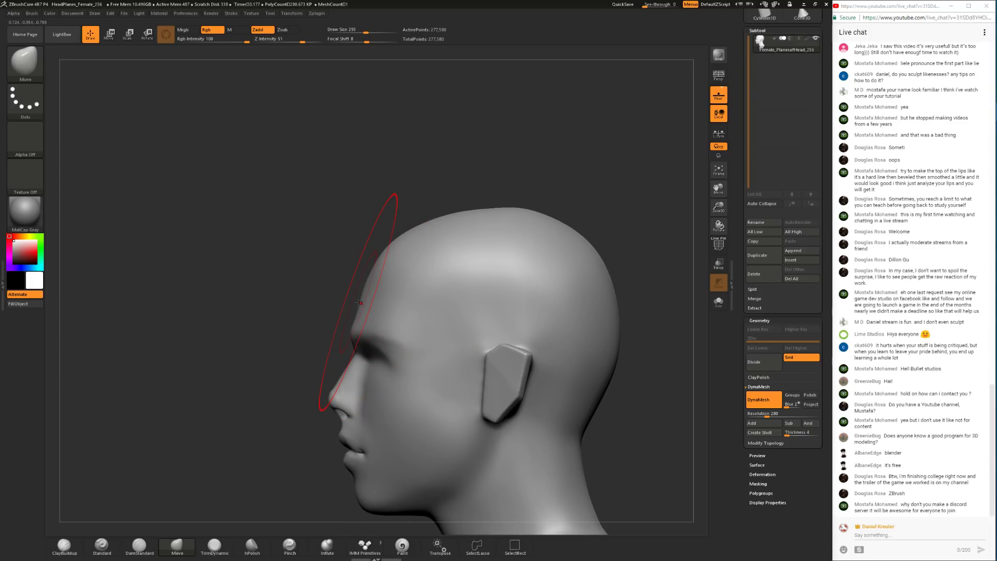
pyautogui.moveTo(312, 298)
pyautogui.mouseDown()
pyautogui.moveTo(294, 298)
pyautogui.moveTo(315, 275)
pyautogui.moveTo(493, 289)
pyautogui.mouseUp()
pyautogui.press('space')
pyautogui.moveTo(384, 317); pyautogui.dragTo(396, 329)
# Step: Flatten the brow ridge above the eye sockets and nose bridge with the TrimDynamic brush at a smaller draw size
pyautogui.click(215, 545)
pyautogui.moveTo(465, 294)
pyautogui.mouseDown()
pyautogui.moveTo(476, 282)
pyautogui.moveTo(463, 284)
pyautogui.mouseUp()
pyautogui.press('space')
pyautogui.moveTo(472, 285); pyautogui.dragTo(445, 305)
pyautogui.press('space')
pyautogui.moveTo(403, 330)
pyautogui.mouseDown()
pyautogui.moveTo(379, 338)
pyautogui.moveTo(392, 333)
pyautogui.mouseUp()
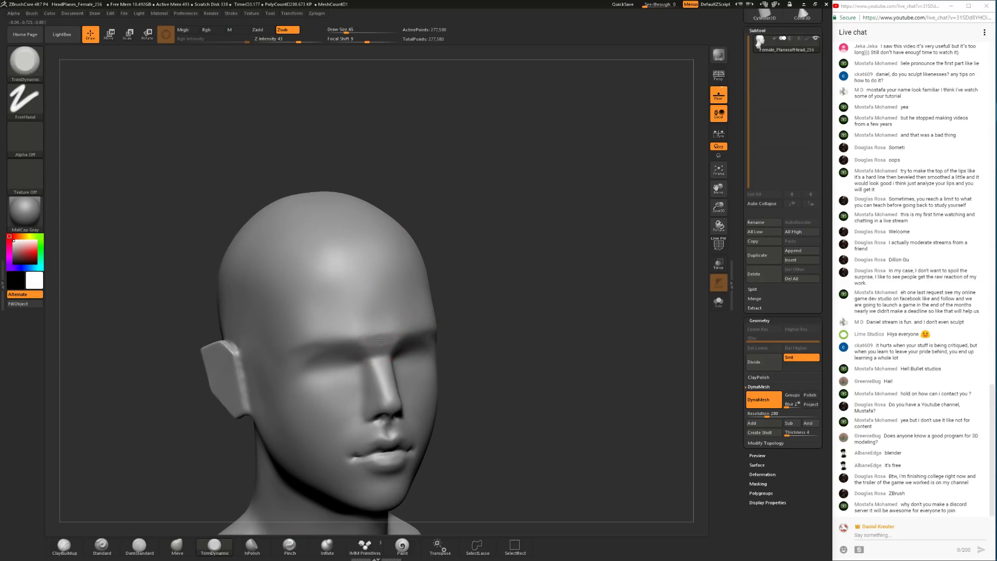
pyautogui.moveTo(443, 322)
pyautogui.mouseDown()
pyautogui.moveTo(376, 329)
pyautogui.moveTo(393, 330)
pyautogui.mouseUp()
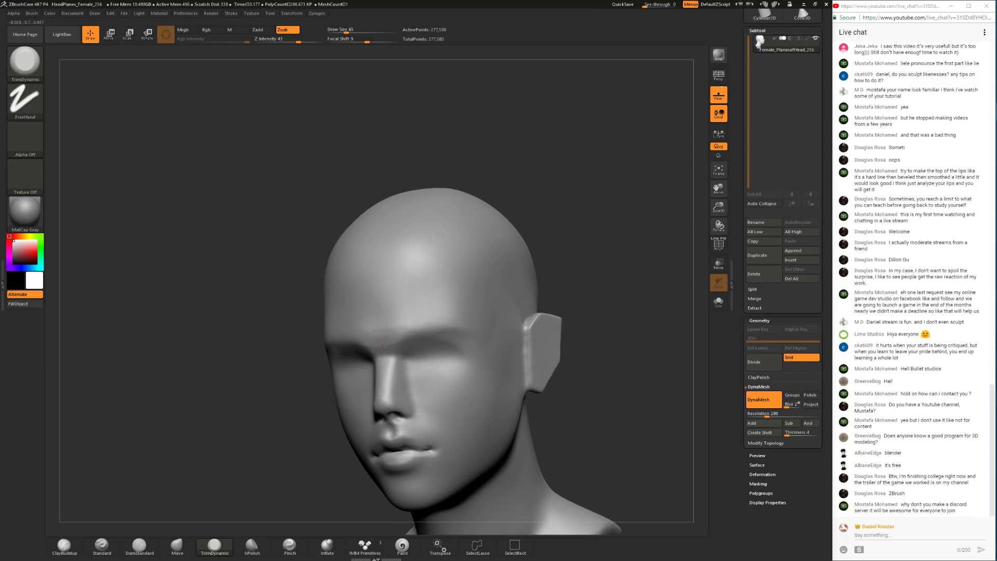
pyautogui.moveTo(262, 414); pyautogui.dragTo(428, 384)
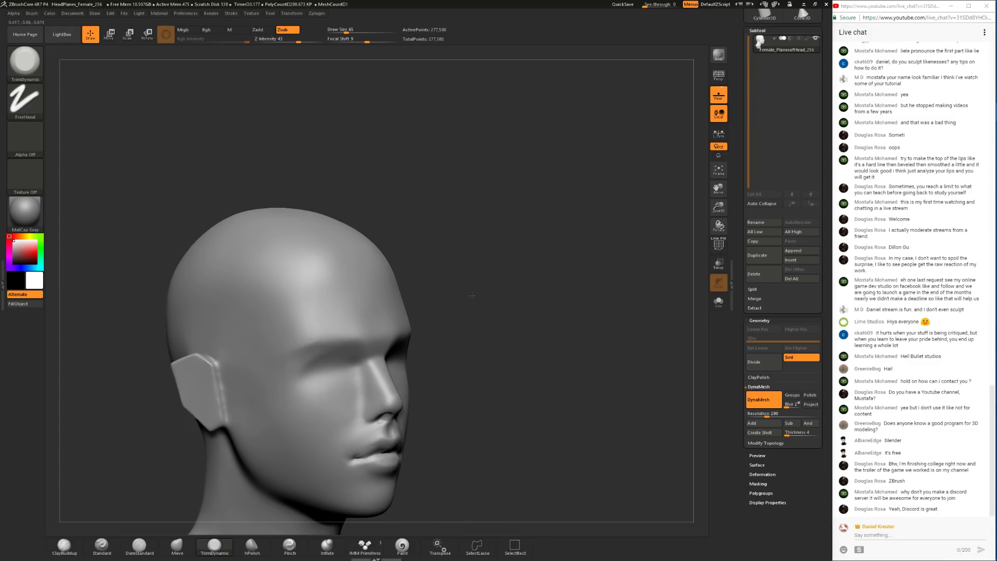
pyautogui.moveTo(474, 293); pyautogui.dragTo(362, 334)
pyautogui.moveTo(562, 248); pyautogui.dragTo(358, 280)
pyautogui.keyDown('alt'); pyautogui.moveTo(258, 351); pyautogui.dragTo(223, 296); pyautogui.keyUp('alt')
pyautogui.moveTo(125, 358); pyautogui.dragTo(364, 373)
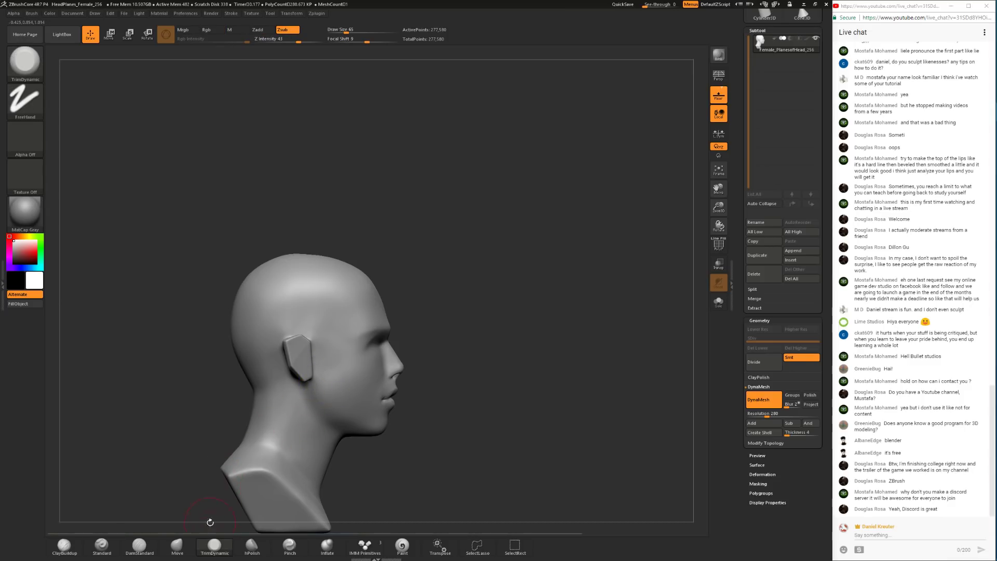
# Step: Build up the nostril wing and the area beside it with the ClayBuildup brush, raising the draw size from 33 to 43
pyautogui.click(179, 548)
pyautogui.keyDown('alt'); pyautogui.moveTo(452, 343); pyautogui.dragTo(467, 402); pyautogui.keyUp('alt')
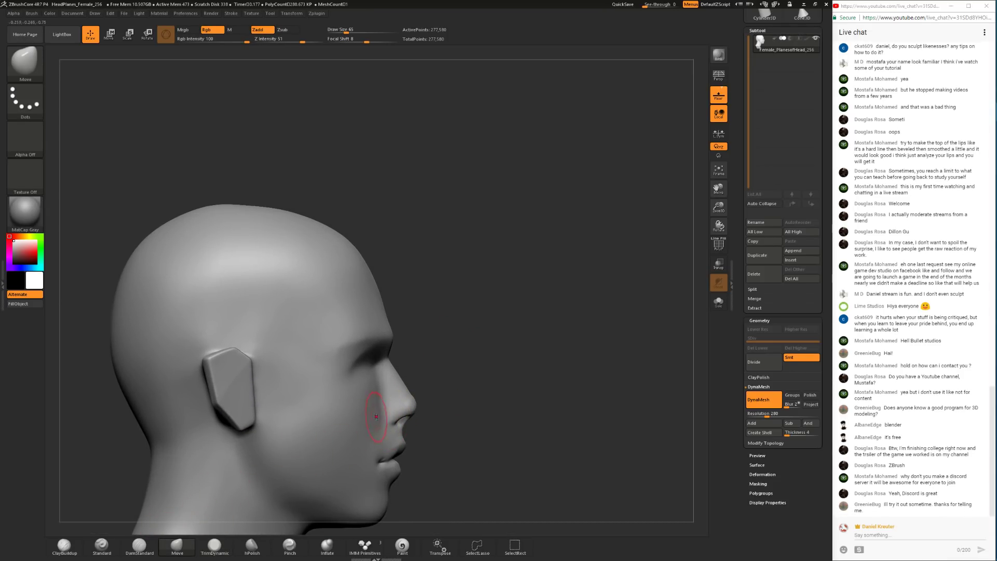
pyautogui.click(64, 546)
pyautogui.moveTo(433, 392); pyautogui.dragTo(425, 395)
pyautogui.press('space')
pyautogui.click(427, 397)
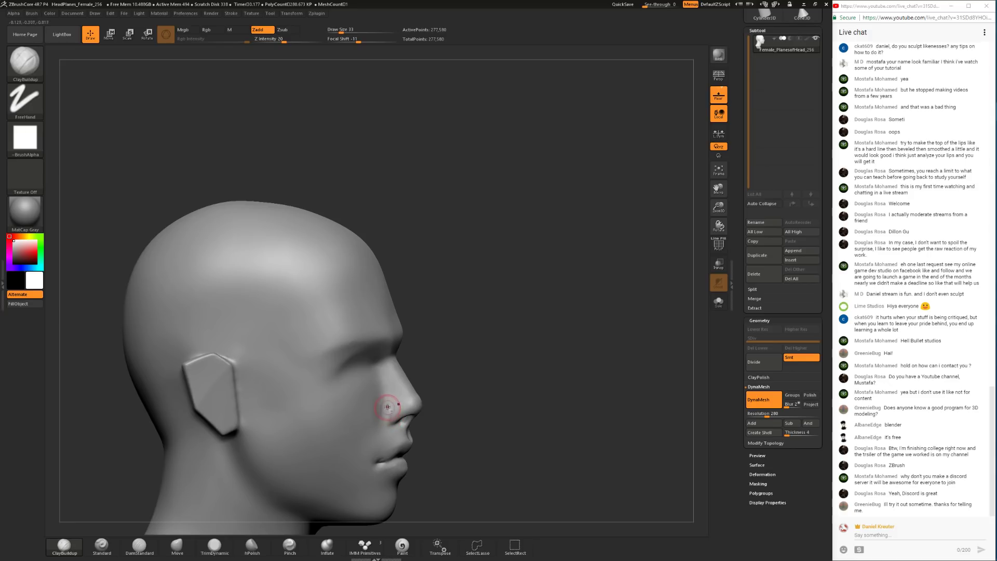
pyautogui.moveTo(481, 387)
pyautogui.mouseDown()
pyautogui.moveTo(442, 382)
pyautogui.moveTo(482, 384)
pyautogui.mouseUp()
pyautogui.press('space')
pyautogui.click(459, 383)
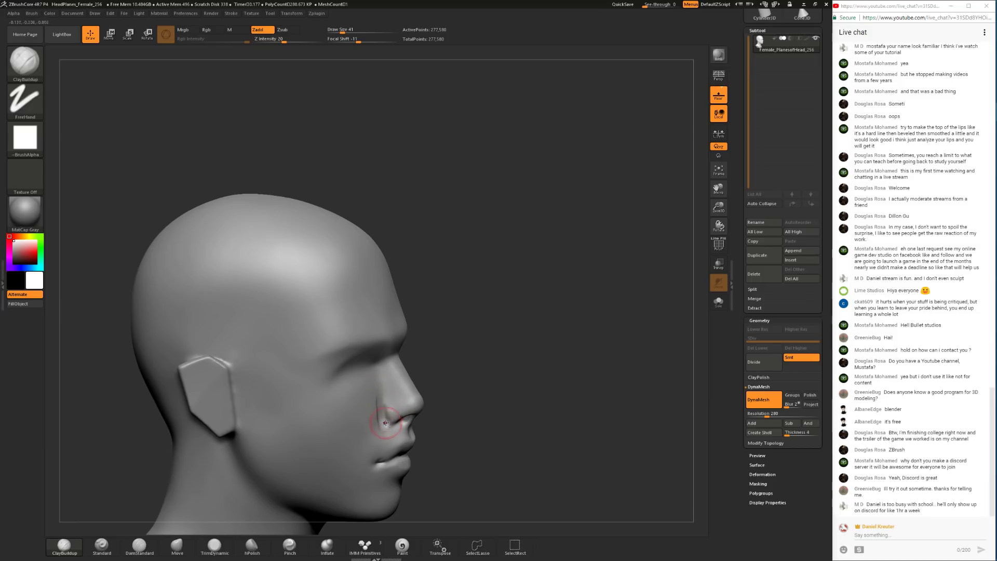
pyautogui.moveTo(466, 400); pyautogui.dragTo(444, 402)
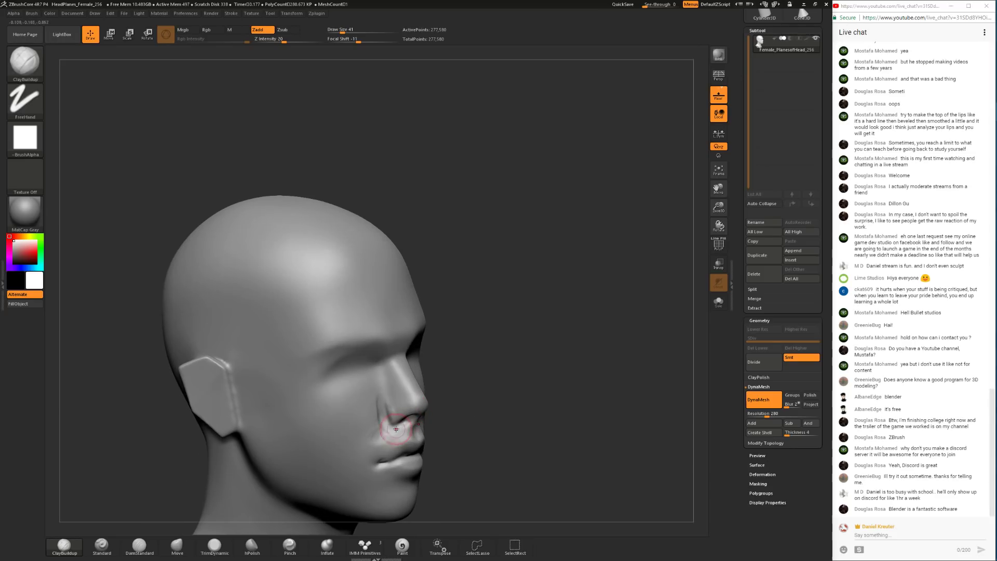
# Step: Add volume between the nostril and the mouth corner with a larger ClayBuildup brush, then smooth it into the cheek
pyautogui.press('space')
pyautogui.click(384, 434)
pyautogui.press('space')
pyautogui.click(384, 426)
pyautogui.moveTo(384, 431); pyautogui.dragTo(401, 433)
pyautogui.press('shift')
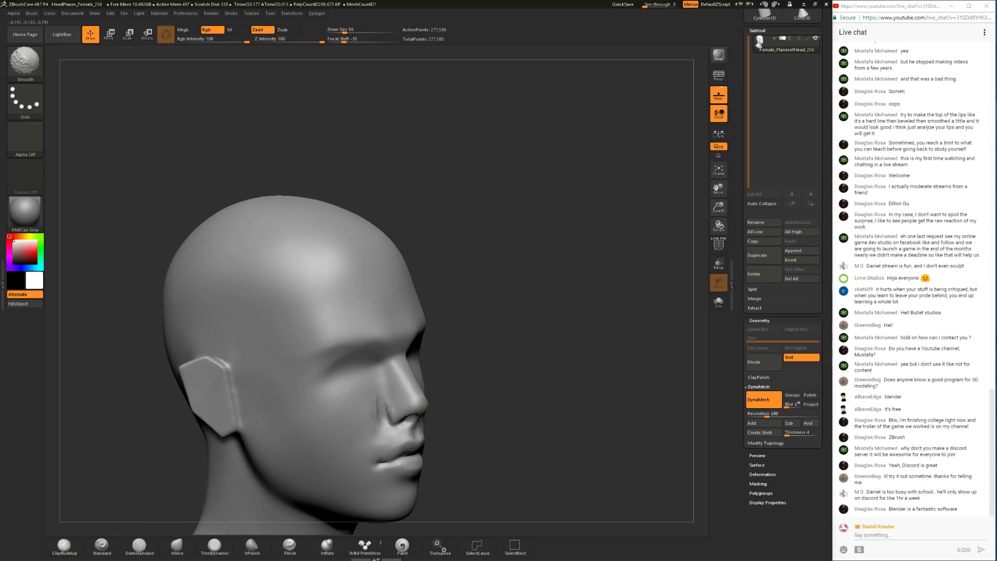
pyautogui.moveTo(383, 414); pyautogui.dragTo(420, 425)
pyautogui.click(414, 426)
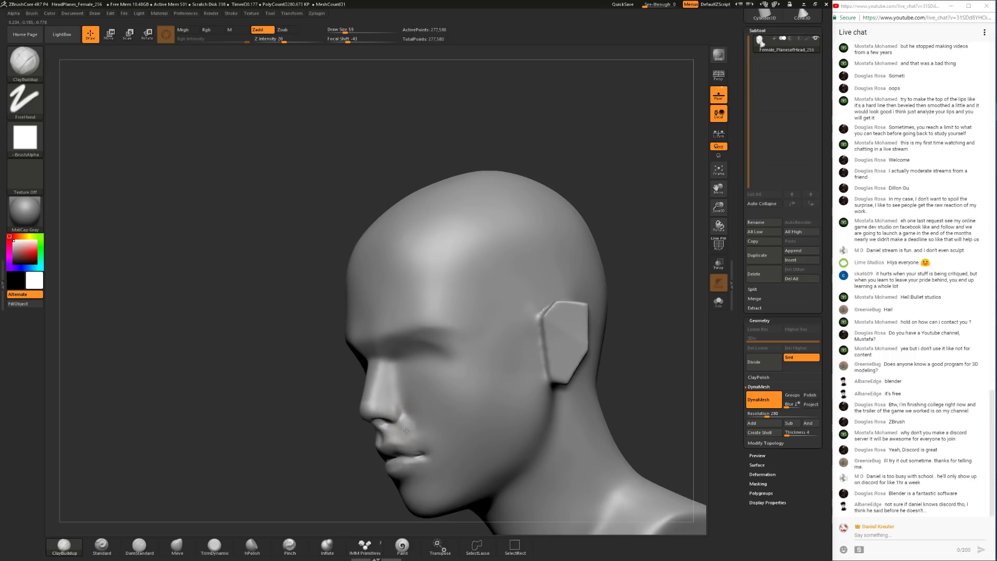
pyautogui.moveTo(283, 485); pyautogui.dragTo(334, 456)
pyautogui.press('shift')
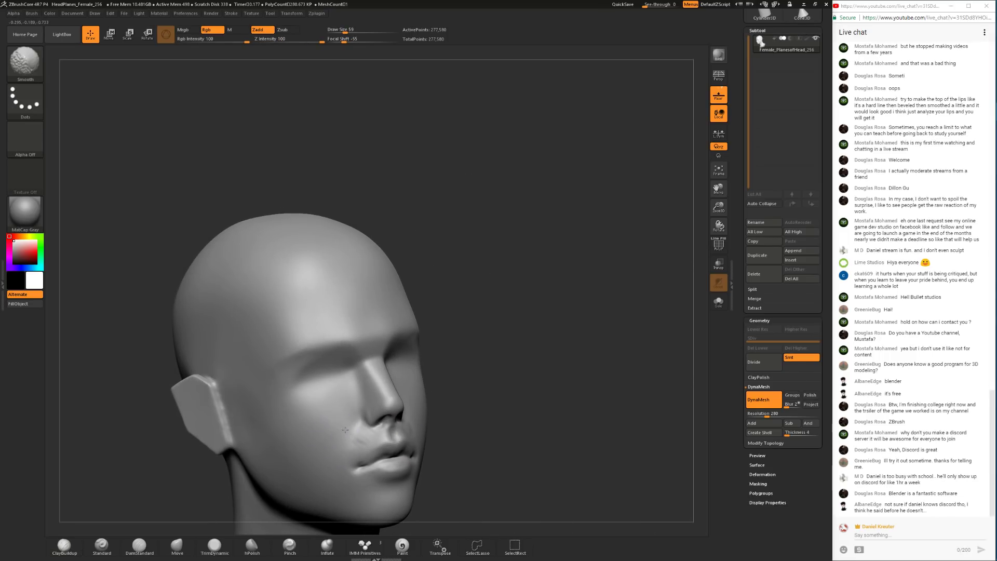
# Step: Adjust the shape of the lower face with the Move brush at draw size 108
pyautogui.moveTo(478, 416)
pyautogui.keyDown('alt'); pyautogui.mouseDown()
pyautogui.moveTo(479, 379)
pyautogui.moveTo(299, 431)
pyautogui.moveTo(250, 401)
pyautogui.moveTo(434, 391)
pyautogui.moveTo(418, 399)
pyautogui.moveTo(447, 408)
pyautogui.mouseUp(); pyautogui.keyUp('alt')
pyautogui.click(177, 545)
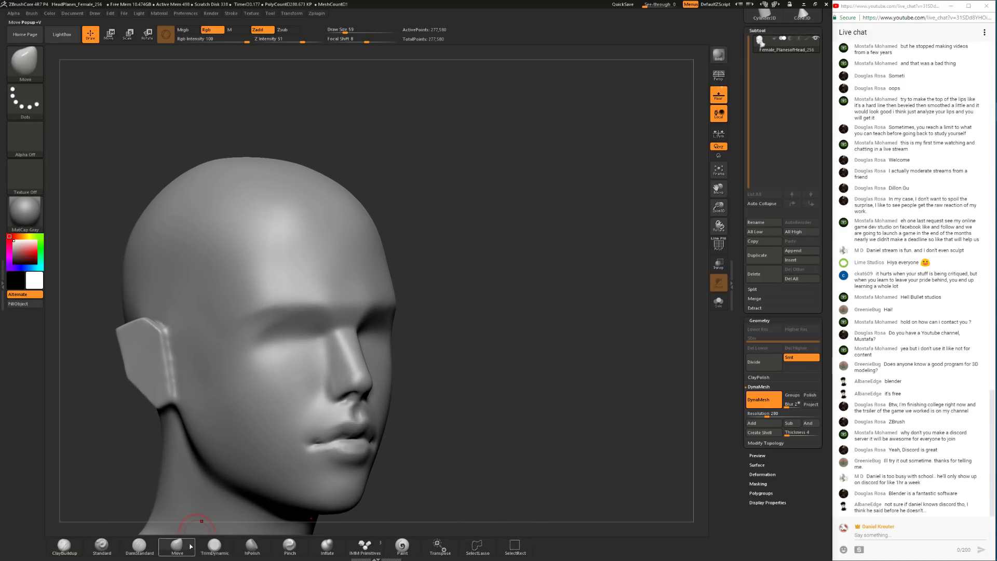
pyautogui.moveTo(466, 442); pyautogui.dragTo(427, 443)
pyautogui.press('space')
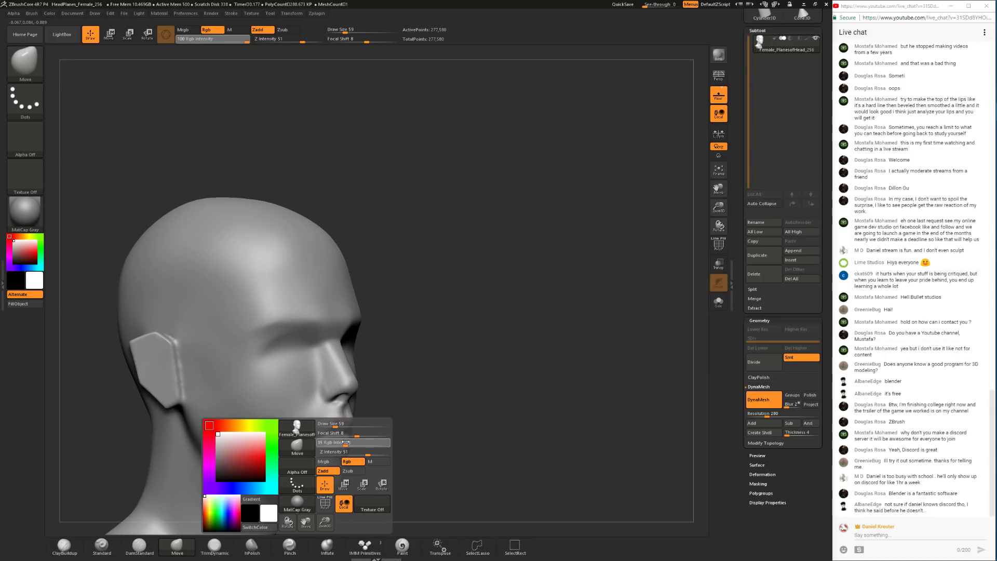
pyautogui.moveTo(340, 442)
pyautogui.mouseDown()
pyautogui.moveTo(325, 442)
pyautogui.moveTo(341, 424)
pyautogui.mouseUp()
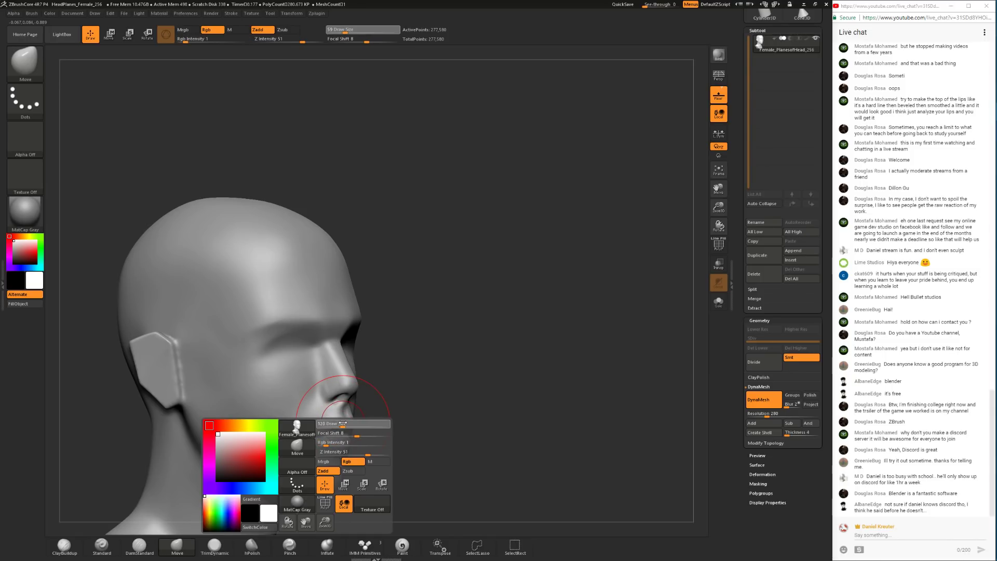
pyautogui.moveTo(423, 441); pyautogui.dragTo(398, 439)
pyautogui.moveTo(398, 439)
pyautogui.keyDown('alt'); pyautogui.mouseDown()
pyautogui.moveTo(400, 393)
pyautogui.moveTo(447, 408)
pyautogui.moveTo(441, 423)
pyautogui.mouseUp(); pyautogui.keyUp('alt')
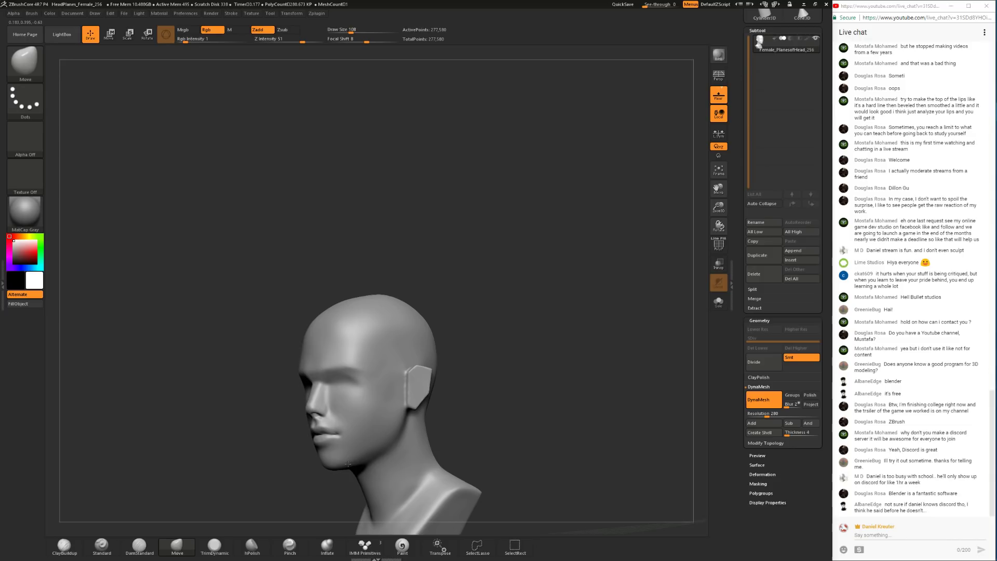
pyautogui.moveTo(351, 461)
pyautogui.mouseDown()
pyautogui.moveTo(410, 395)
pyautogui.moveTo(172, 497)
pyautogui.moveTo(226, 462)
pyautogui.mouseUp()
# Step: Refine the base of the nose and the nostril wings with the Move brush at draw size 94, working from below
pyautogui.click(63, 545)
pyautogui.keyDown('alt'); pyautogui.moveTo(495, 340); pyautogui.dragTo(405, 397); pyautogui.keyUp('alt')
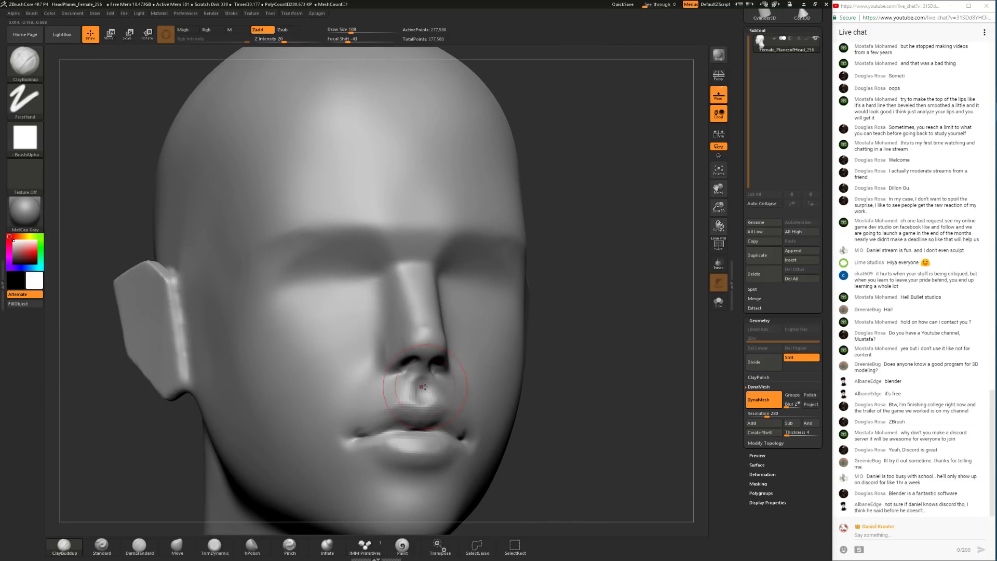
pyautogui.click(177, 545)
pyautogui.moveTo(147, 462); pyautogui.dragTo(257, 434)
pyautogui.moveTo(562, 422); pyautogui.dragTo(512, 387)
pyautogui.press('space')
pyautogui.moveTo(511, 337); pyautogui.dragTo(510, 336)
pyautogui.moveTo(626, 363)
pyautogui.mouseDown()
pyautogui.moveTo(625, 406)
pyautogui.moveTo(623, 360)
pyautogui.moveTo(635, 405)
pyautogui.moveTo(617, 350)
pyautogui.moveTo(638, 349)
pyautogui.moveTo(628, 329)
pyautogui.moveTo(603, 329)
pyautogui.moveTo(610, 323)
pyautogui.mouseUp()
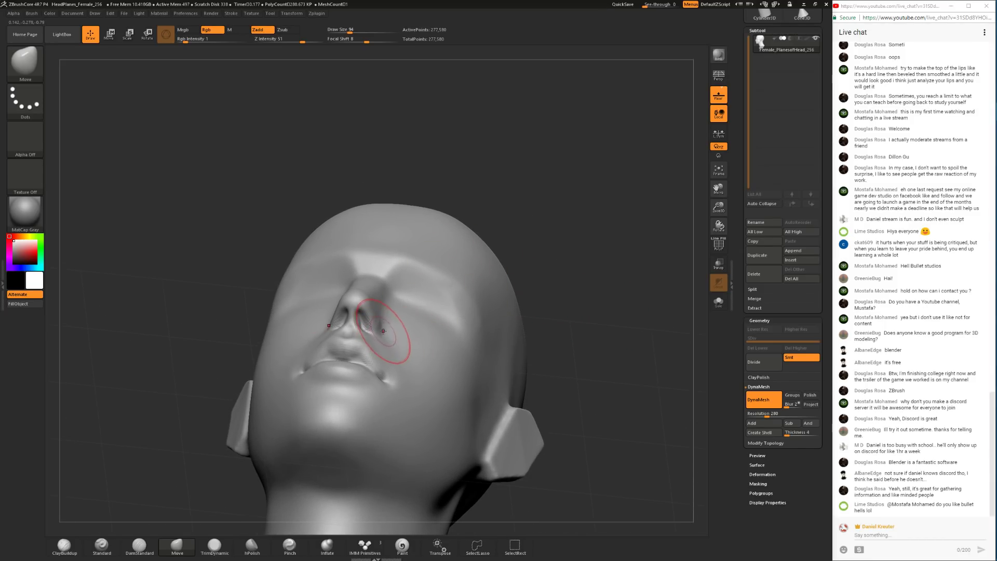
# Step: Carve the crease around the nostril wing with the DamStandard brush at draw size 43 and smooth the cheek beside it
pyautogui.moveTo(218, 332); pyautogui.dragTo(226, 430)
pyautogui.click(155, 548)
pyautogui.press('space')
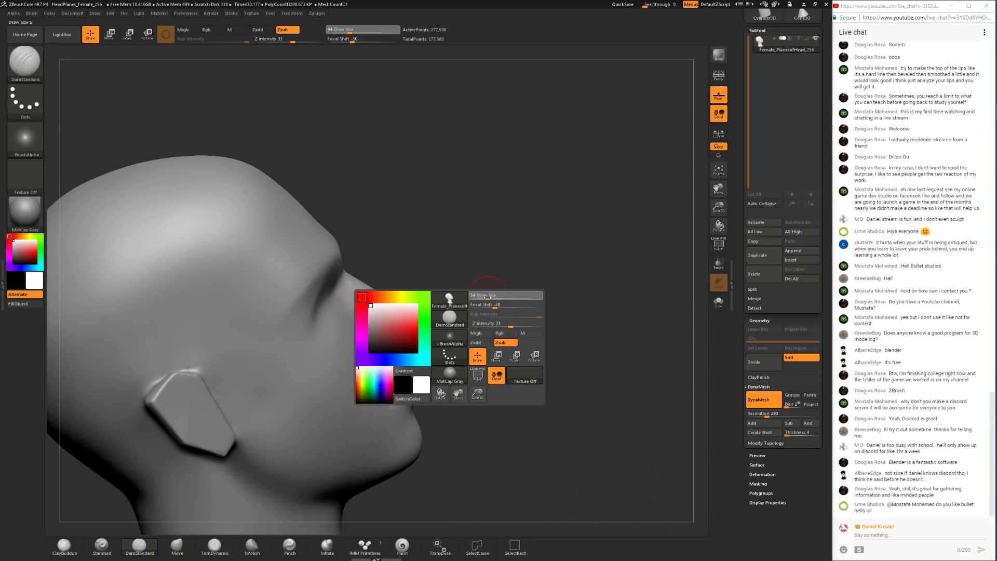
pyautogui.moveTo(483, 300); pyautogui.dragTo(337, 339)
pyautogui.moveTo(490, 255)
pyautogui.mouseDown()
pyautogui.moveTo(453, 252)
pyautogui.moveTo(495, 252)
pyautogui.mouseUp()
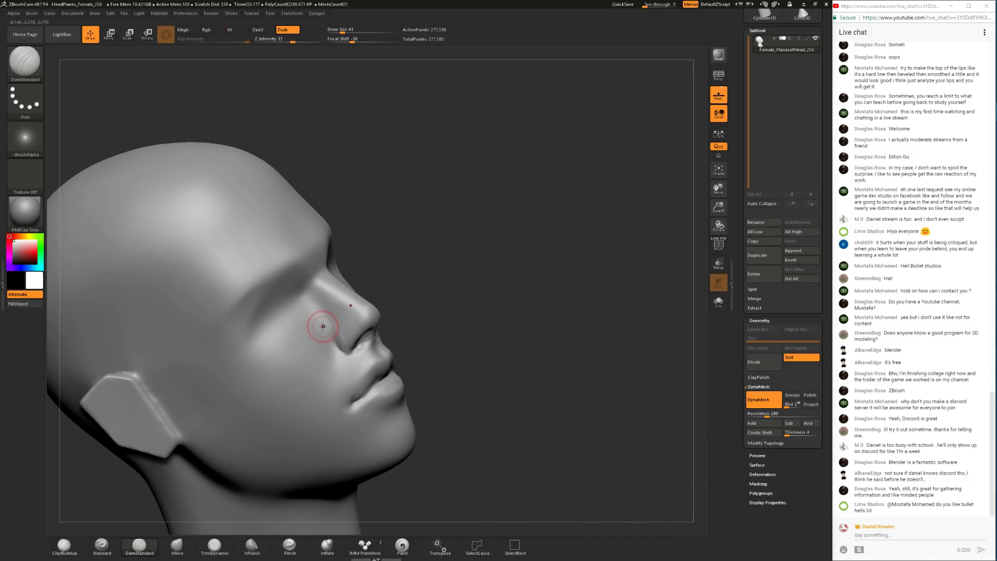
pyautogui.moveTo(465, 283)
pyautogui.keyDown('alt'); pyautogui.mouseDown()
pyautogui.moveTo(450, 247)
pyautogui.moveTo(427, 300)
pyautogui.moveTo(450, 285)
pyautogui.moveTo(454, 380)
pyautogui.mouseUp(); pyautogui.keyUp('alt')
pyautogui.keyDown('shift'); pyautogui.moveTo(314, 328); pyautogui.dragTo(320, 342); pyautogui.keyUp('shift')
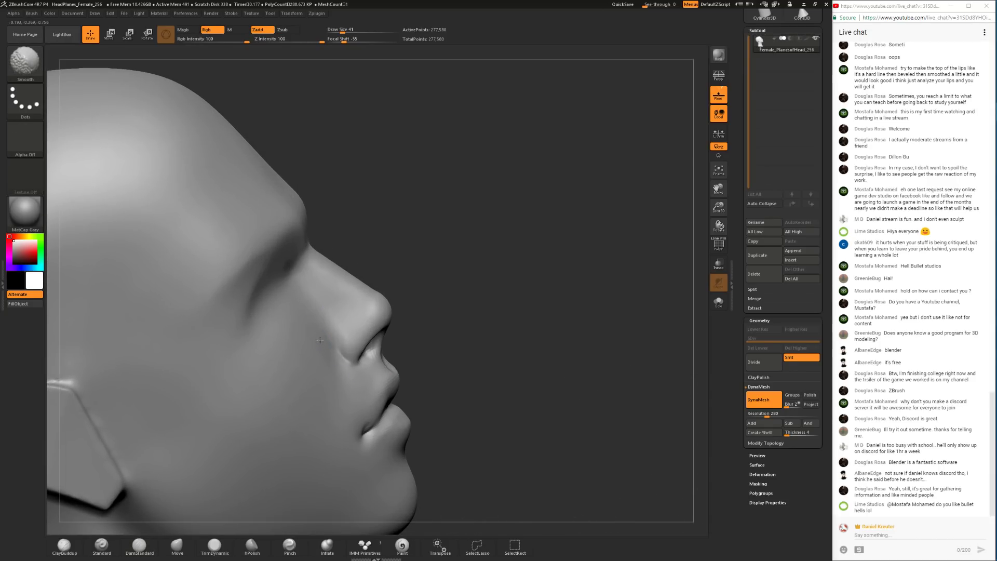
# Step: Carve a crease down the side of the nose from the inner eye corner with the DamStandard brush
pyautogui.moveTo(470, 268); pyautogui.dragTo(442, 259)
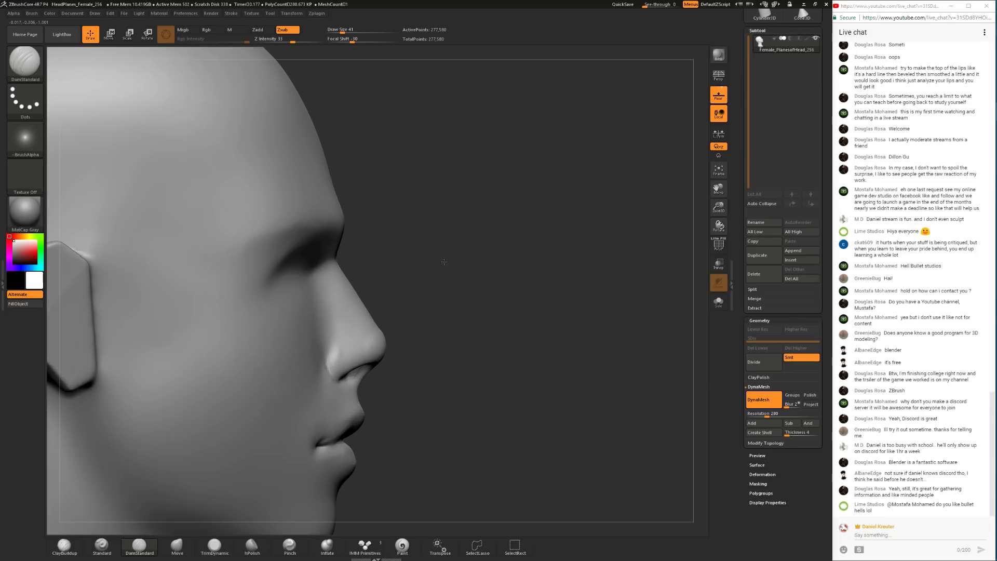
pyautogui.moveTo(453, 300)
pyautogui.keyDown('alt'); pyautogui.mouseDown()
pyautogui.moveTo(437, 270)
pyautogui.moveTo(431, 312)
pyautogui.moveTo(293, 313)
pyautogui.mouseUp(); pyautogui.keyUp('alt')
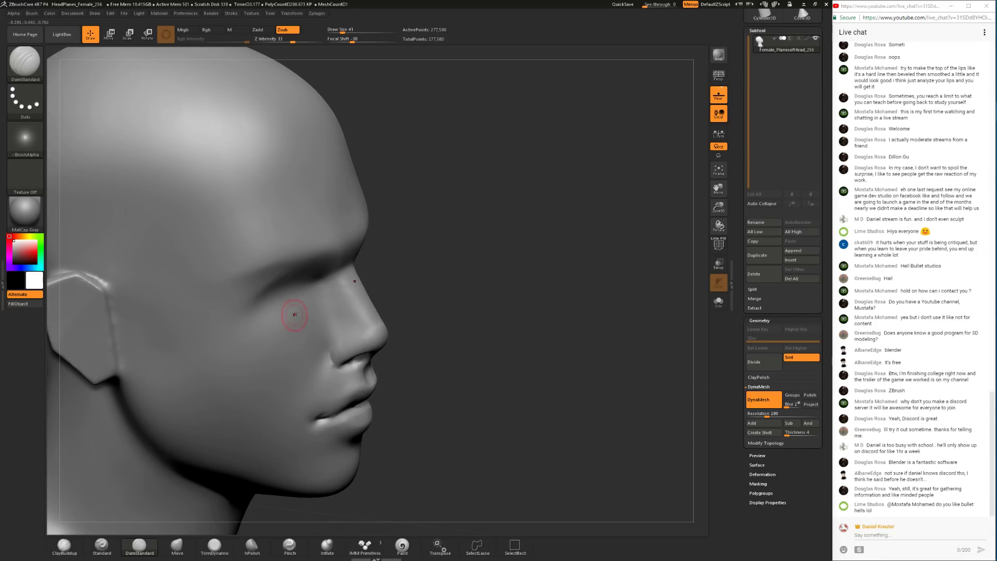
pyautogui.moveTo(315, 279); pyautogui.dragTo(325, 323)
pyautogui.keyDown('alt'); pyautogui.moveTo(417, 298); pyautogui.dragTo(392, 291); pyautogui.keyUp('alt')
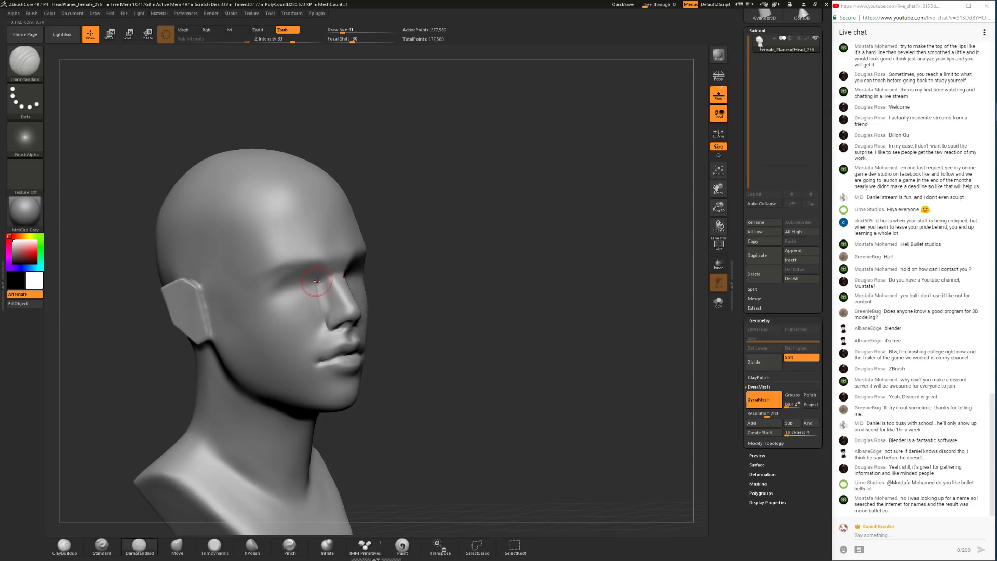
pyautogui.moveTo(384, 295)
pyautogui.mouseDown()
pyautogui.moveTo(277, 296)
pyautogui.moveTo(376, 299)
pyautogui.mouseUp()
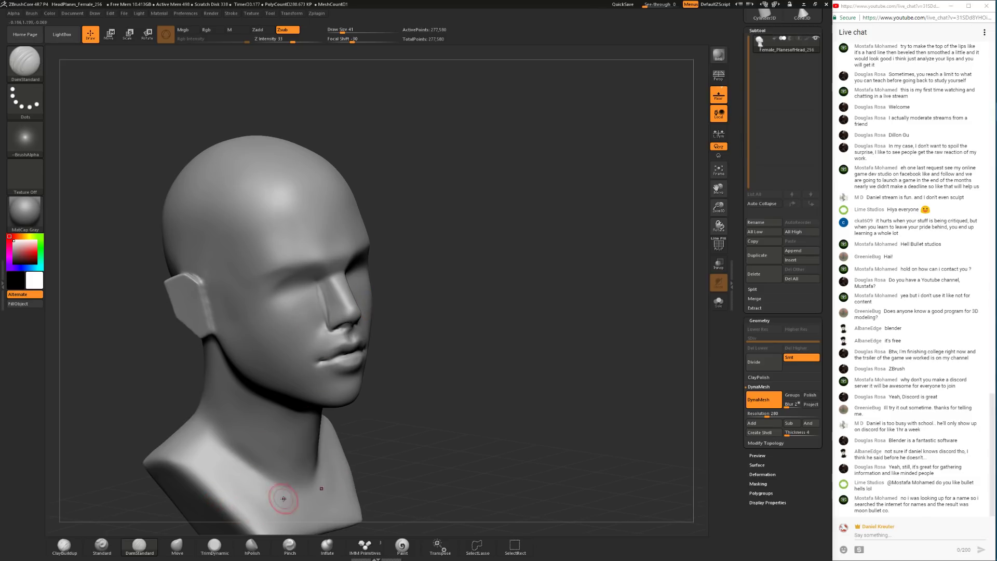
pyautogui.moveTo(391, 409); pyautogui.dragTo(371, 373)
# Step: Reshape the cheek area beside the nose with a large Move brush, working from below and from the side
pyautogui.click(177, 546)
pyautogui.moveTo(169, 475); pyautogui.dragTo(314, 454)
pyautogui.moveTo(407, 248)
pyautogui.mouseDown()
pyautogui.moveTo(470, 235)
pyautogui.moveTo(404, 266)
pyautogui.mouseUp()
pyautogui.press('space')
pyautogui.moveTo(439, 213); pyautogui.dragTo(443, 213)
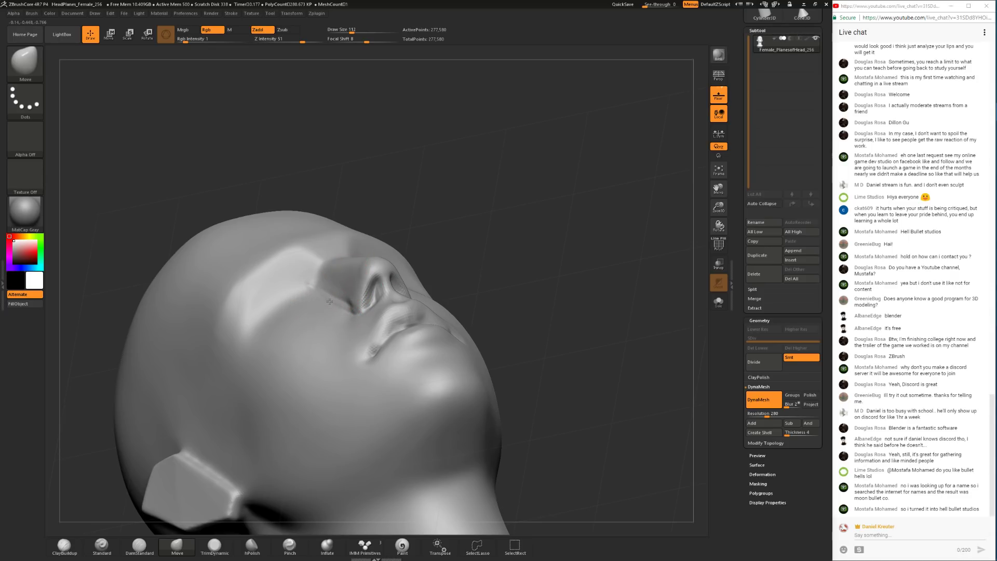
pyautogui.moveTo(445, 213)
pyautogui.mouseDown()
pyautogui.moveTo(462, 250)
pyautogui.moveTo(468, 221)
pyautogui.moveTo(416, 215)
pyautogui.moveTo(464, 215)
pyautogui.moveTo(449, 207)
pyautogui.moveTo(436, 234)
pyautogui.moveTo(450, 220)
pyautogui.moveTo(448, 244)
pyautogui.moveTo(203, 363)
pyautogui.moveTo(235, 361)
pyautogui.moveTo(324, 317)
pyautogui.moveTo(402, 263)
pyautogui.moveTo(418, 306)
pyautogui.moveTo(328, 326)
pyautogui.mouseUp()
pyautogui.press('space')
pyautogui.press('space')
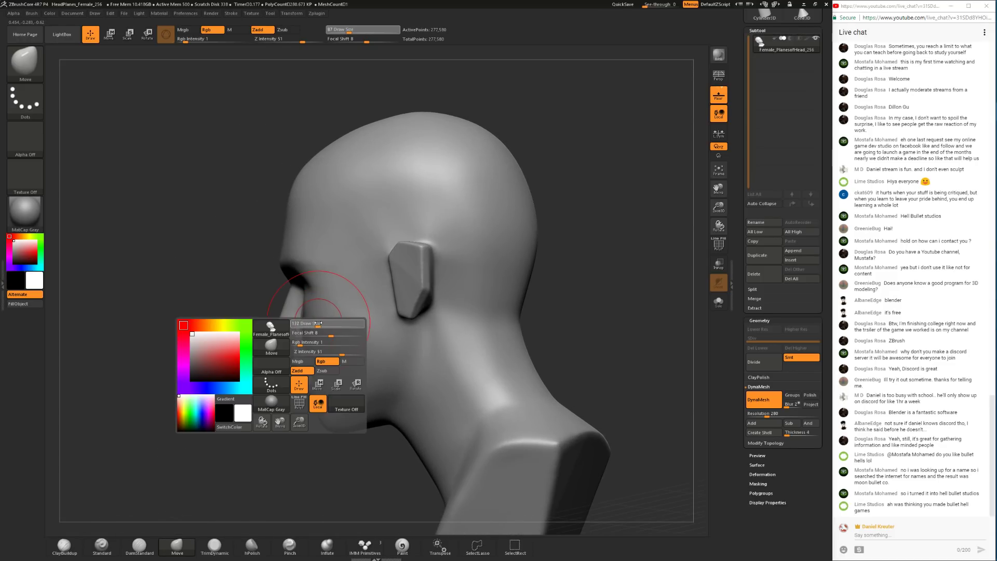
pyautogui.moveTo(218, 370)
pyautogui.mouseDown()
pyautogui.moveTo(259, 387)
pyautogui.moveTo(214, 367)
pyautogui.moveTo(311, 359)
pyautogui.mouseUp()
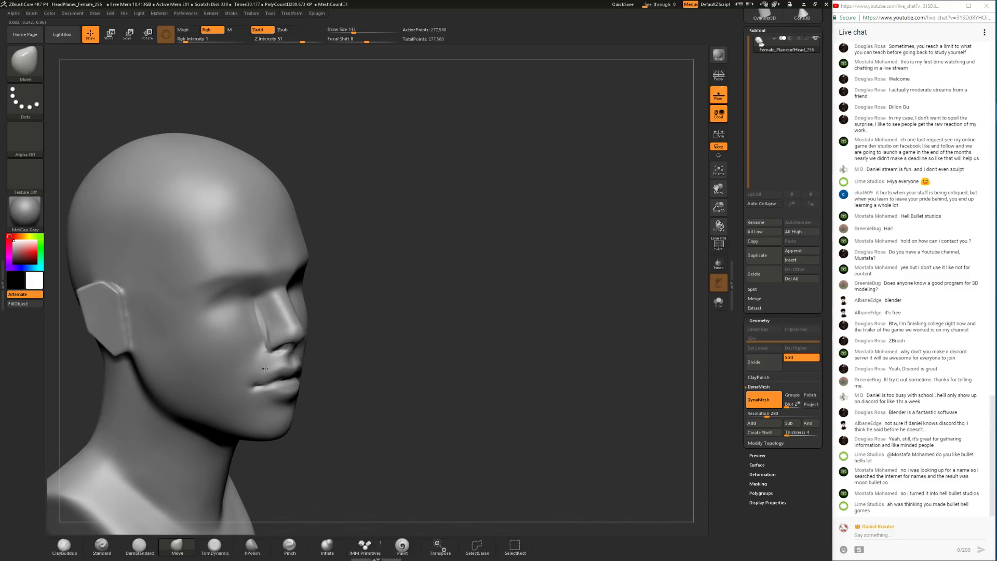
pyautogui.moveTo(349, 327)
pyautogui.keyDown('alt'); pyautogui.mouseDown()
pyautogui.moveTo(340, 306)
pyautogui.moveTo(326, 334)
pyautogui.moveTo(312, 332)
pyautogui.moveTo(364, 336)
pyautogui.moveTo(342, 351)
pyautogui.mouseUp(); pyautogui.keyUp('alt')
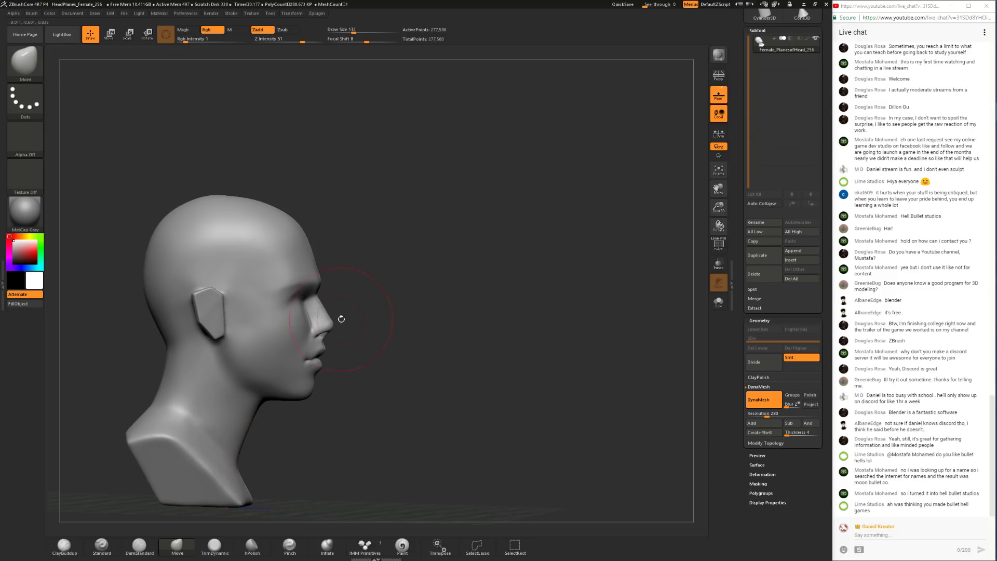
# Step: Flatten the top of the shoulders with the TrimDynamic brush at draw size 77 and smooth the surface
pyautogui.click(216, 543)
pyautogui.moveTo(260, 486); pyautogui.dragTo(360, 387)
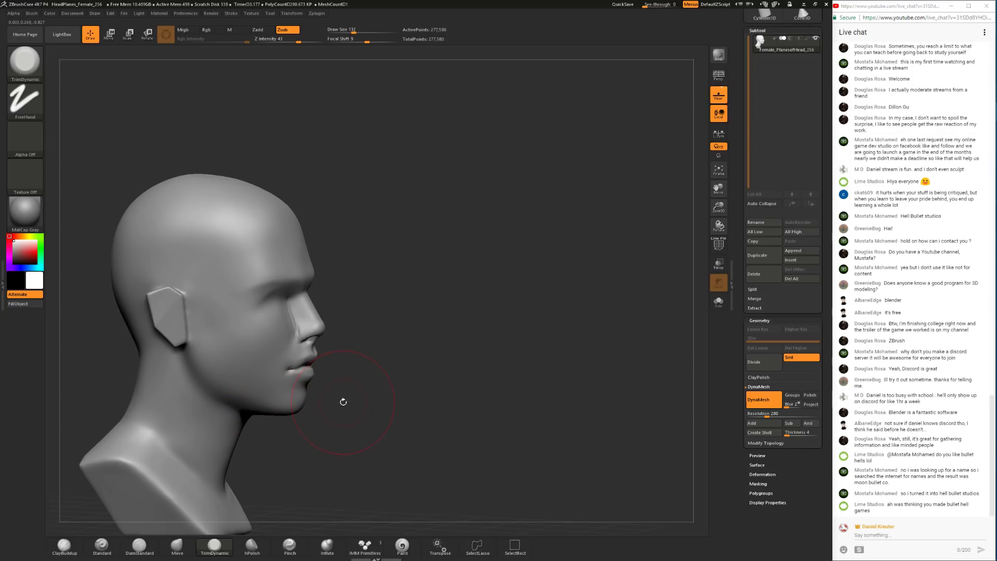
pyautogui.moveTo(246, 484)
pyautogui.mouseDown()
pyautogui.moveTo(248, 473)
pyautogui.moveTo(250, 489)
pyautogui.mouseUp()
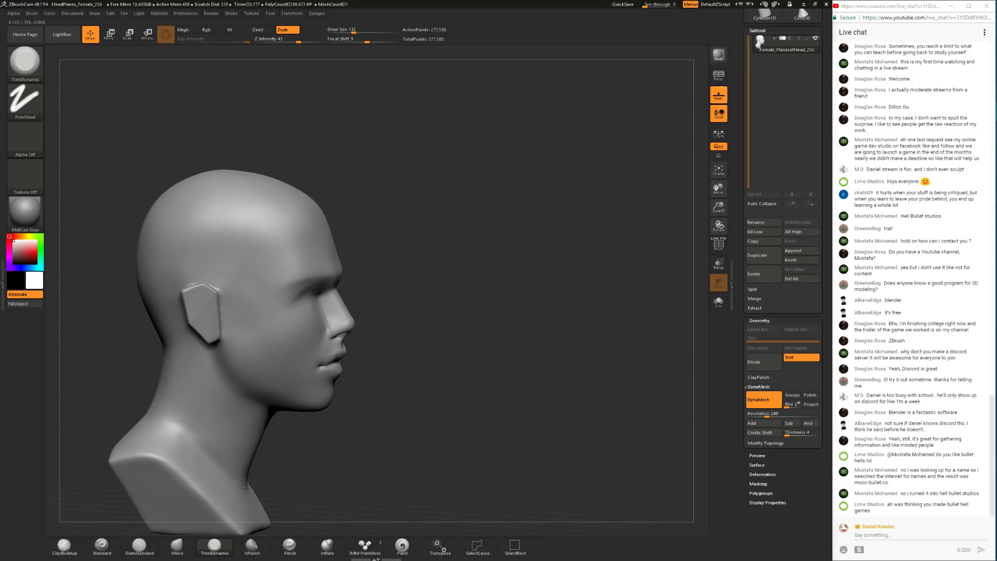
pyautogui.moveTo(279, 457)
pyautogui.mouseDown()
pyautogui.moveTo(323, 434)
pyautogui.moveTo(333, 384)
pyautogui.moveTo(212, 535)
pyautogui.mouseUp()
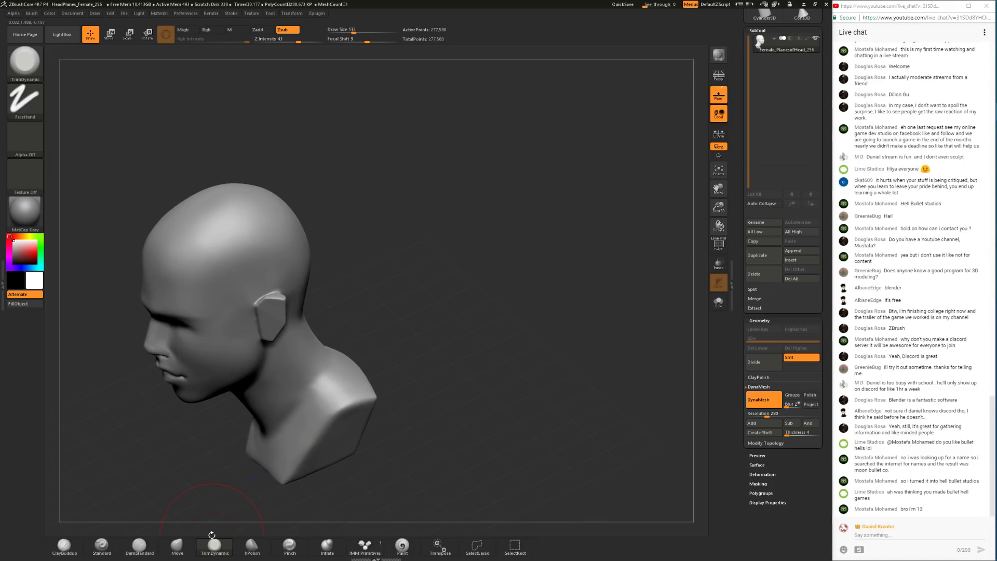
pyautogui.moveTo(319, 393)
pyautogui.mouseDown(button='right')
pyautogui.moveTo(358, 384)
pyautogui.moveTo(358, 394)
pyautogui.mouseUp(button='right')
pyautogui.rightClick(331, 393)
pyautogui.keyDown('shift'); pyautogui.moveTo(336, 394); pyautogui.dragTo(332, 392); pyautogui.keyUp('shift')
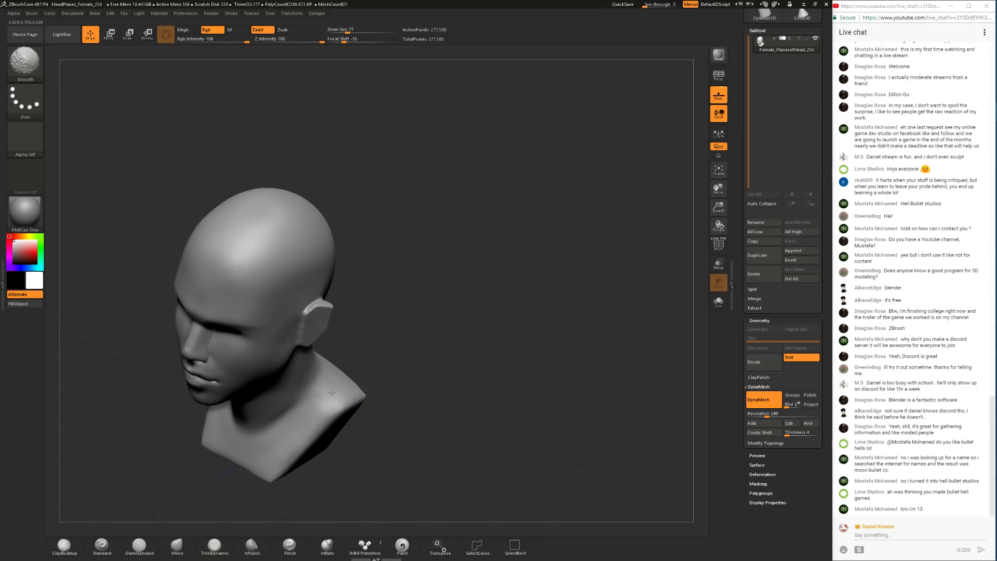
pyautogui.moveTo(377, 353); pyautogui.dragTo(397, 304, button='right')
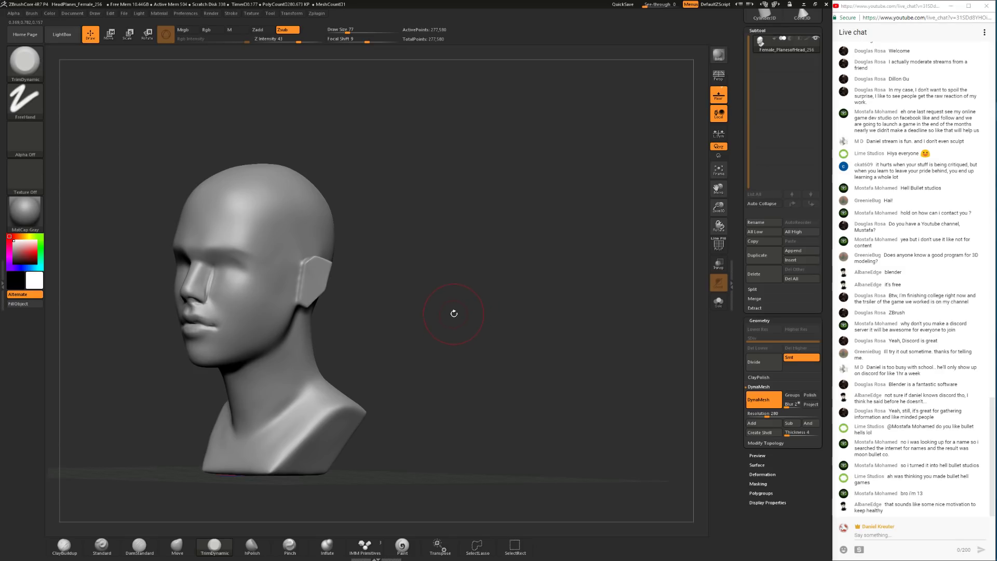
pyautogui.moveTo(486, 291); pyautogui.dragTo(402, 369, button='right')
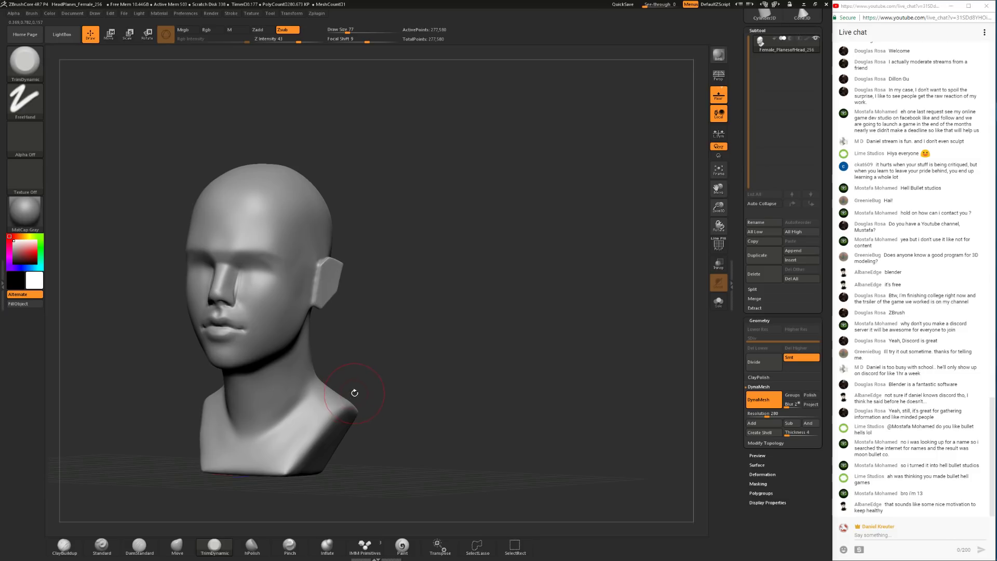
pyautogui.moveTo(388, 393)
pyautogui.mouseDown(button='right')
pyautogui.moveTo(383, 438)
pyautogui.moveTo(372, 438)
pyautogui.moveTo(394, 431)
pyautogui.moveTo(360, 417)
pyautogui.mouseUp(button='right')
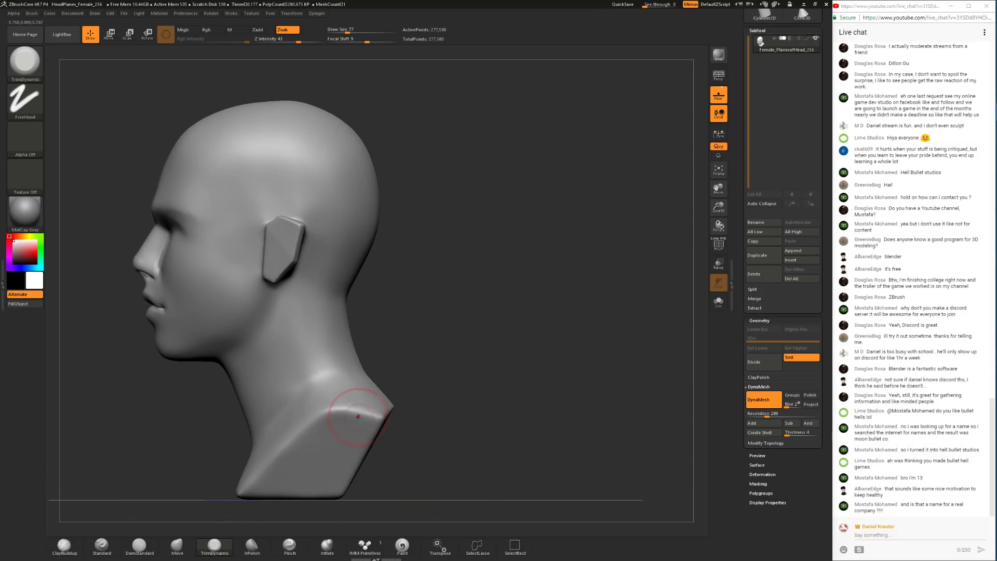
# Step: Polish the transition between the neck and shoulder with the hPolish brush at draw size 77
pyautogui.click(176, 544)
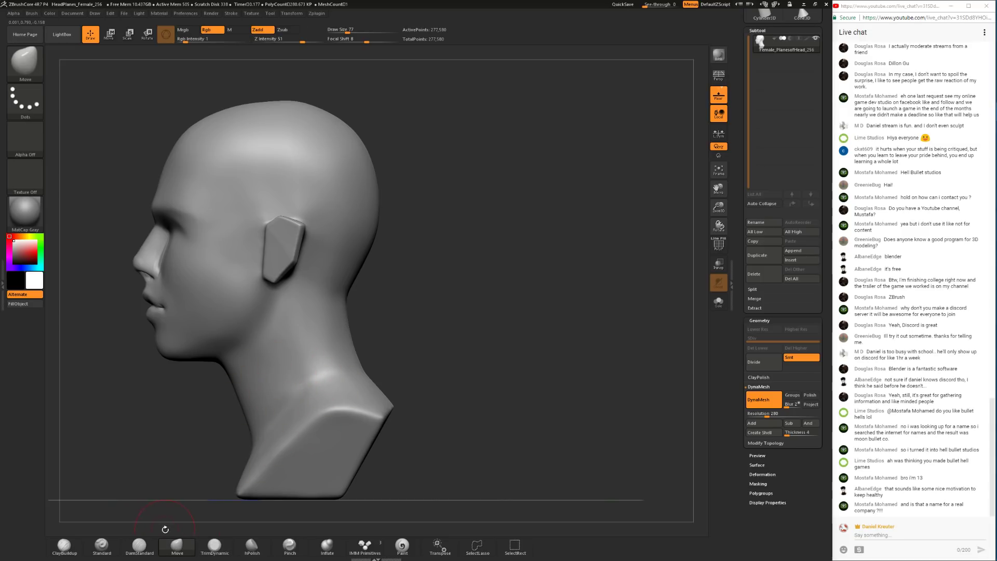
pyautogui.click(238, 548)
pyautogui.moveTo(469, 293)
pyautogui.mouseDown()
pyautogui.moveTo(501, 305)
pyautogui.moveTo(500, 281)
pyautogui.moveTo(492, 347)
pyautogui.moveTo(490, 338)
pyautogui.mouseUp()
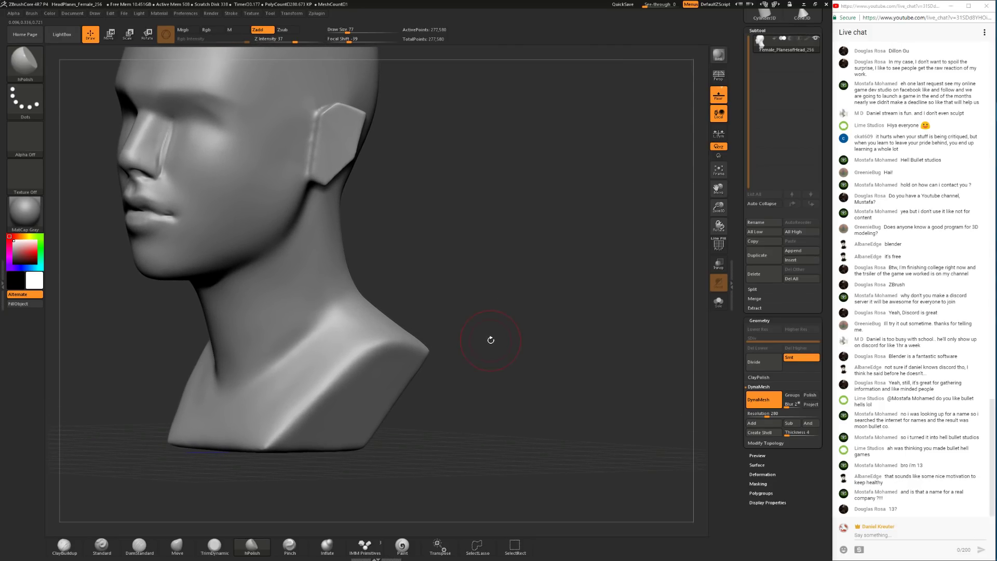
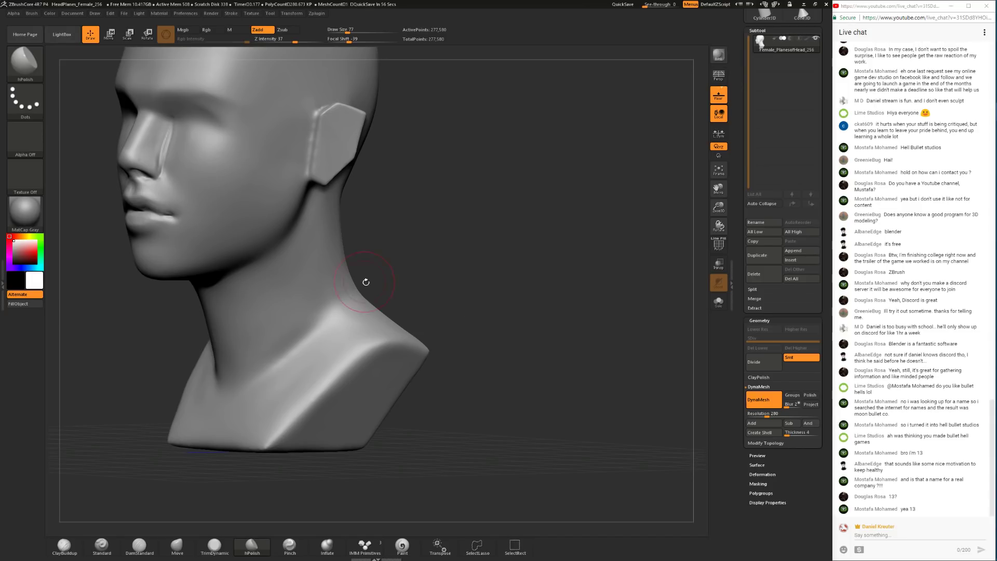
pyautogui.keyDown('shift'); pyautogui.moveTo(460, 260); pyautogui.dragTo(438, 284); pyautogui.keyUp('shift')
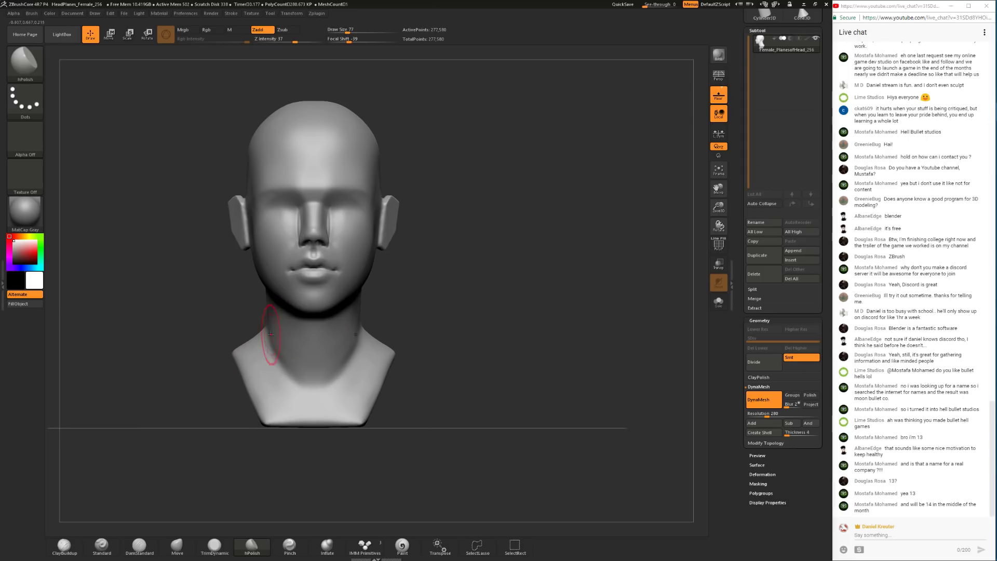
# Step: Reshape the sides and back of the neck with the Move brush at draw size 158, working from front and profile
pyautogui.click(177, 547)
pyautogui.press('space')
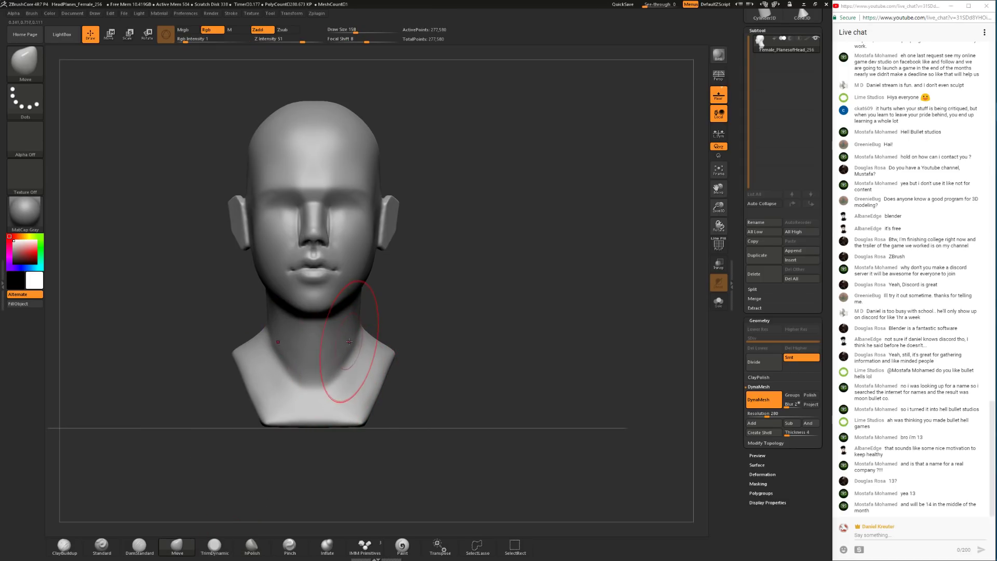
pyautogui.moveTo(439, 297)
pyautogui.mouseDown()
pyautogui.moveTo(400, 291)
pyautogui.moveTo(394, 252)
pyautogui.moveTo(403, 263)
pyautogui.mouseUp()
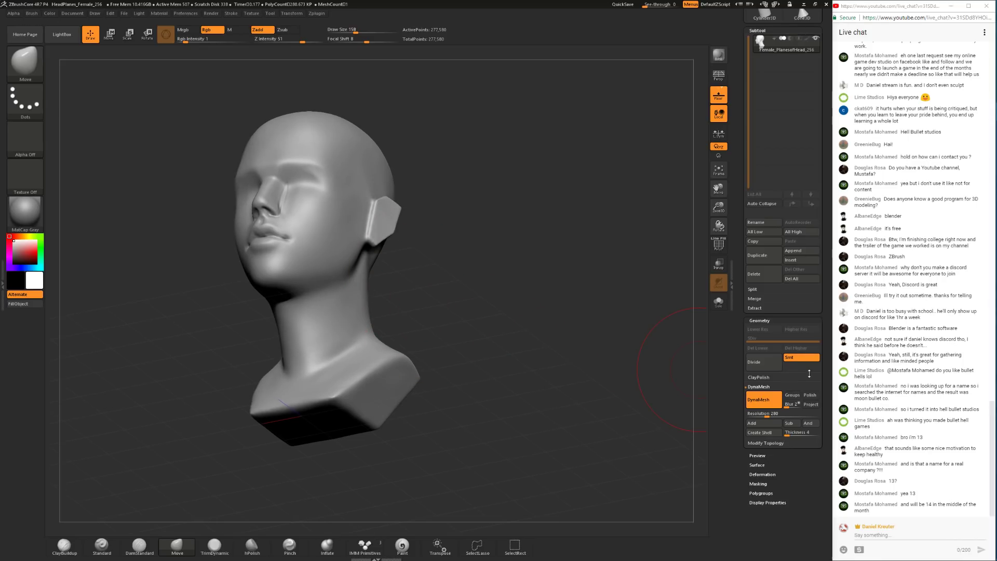
pyautogui.moveTo(437, 320)
pyautogui.mouseDown()
pyautogui.moveTo(392, 280)
pyautogui.moveTo(363, 296)
pyautogui.mouseUp()
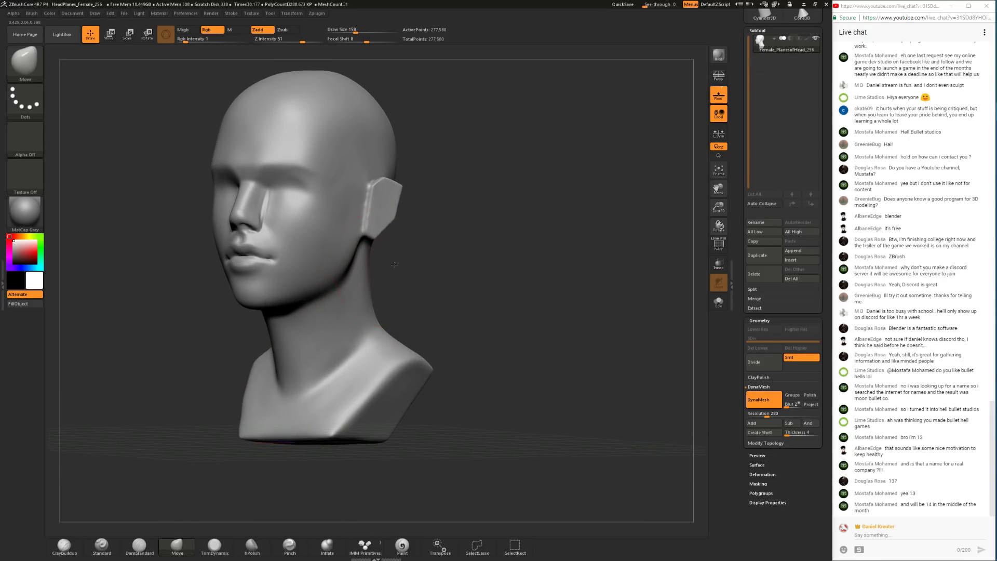
pyautogui.moveTo(395, 266); pyautogui.dragTo(370, 262)
pyautogui.moveTo(188, 425); pyautogui.dragTo(423, 378)
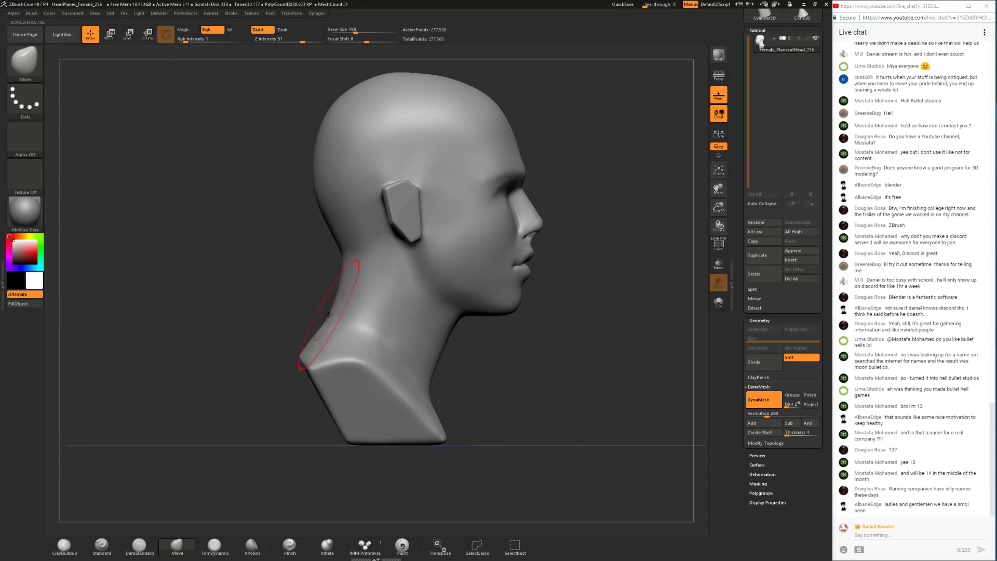
pyautogui.moveTo(301, 301); pyautogui.dragTo(407, 296)
pyautogui.moveTo(335, 309); pyautogui.dragTo(332, 317)
pyautogui.moveTo(332, 319); pyautogui.dragTo(332, 325, button='right')
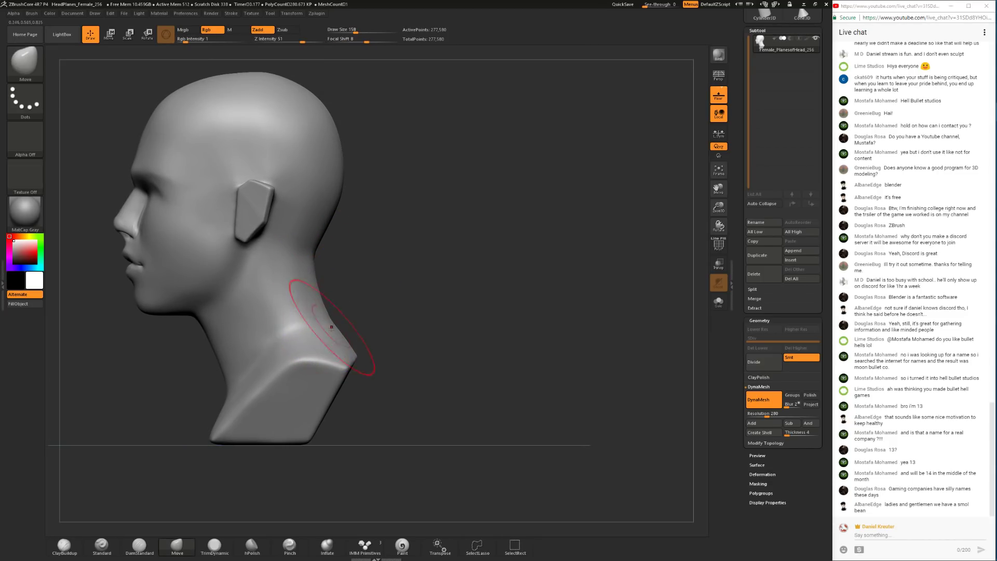
# Step: Flatten the planes of the shoulders and upper back with the TrimDynamic brush at draw sizes 104 and 167
pyautogui.click(215, 545)
pyautogui.moveTo(393, 322); pyautogui.dragTo(415, 370)
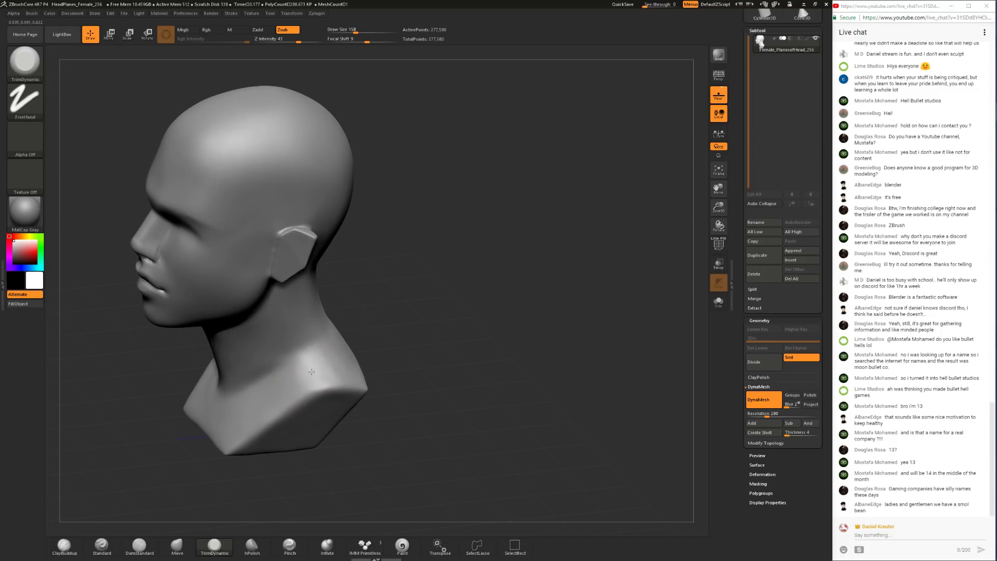
pyautogui.press('space')
pyautogui.moveTo(380, 322); pyautogui.dragTo(368, 361)
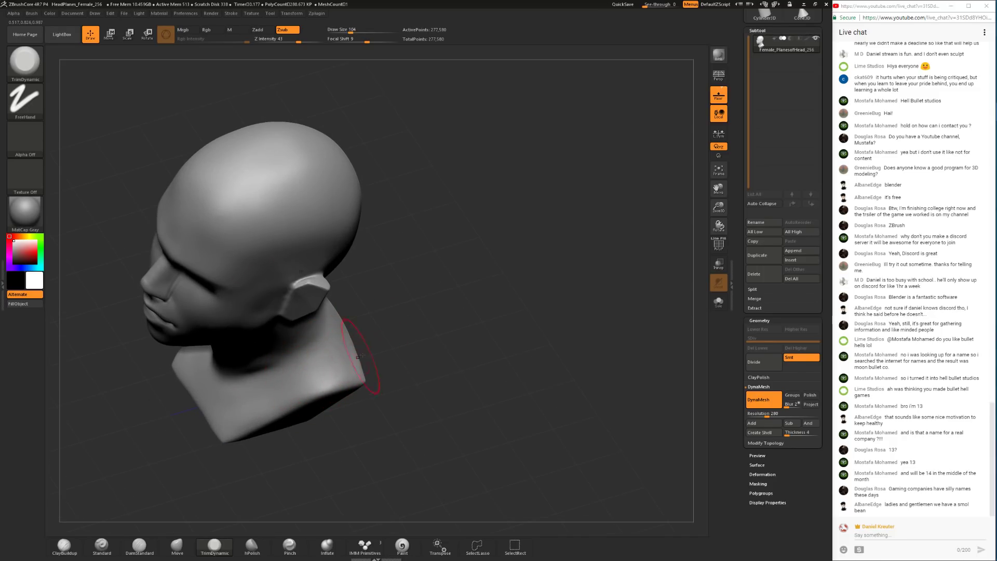
pyautogui.moveTo(396, 369); pyautogui.dragTo(416, 382)
pyautogui.moveTo(334, 400)
pyautogui.mouseDown()
pyautogui.moveTo(389, 291)
pyautogui.moveTo(412, 288)
pyautogui.moveTo(426, 262)
pyautogui.mouseUp()
pyautogui.press('space')
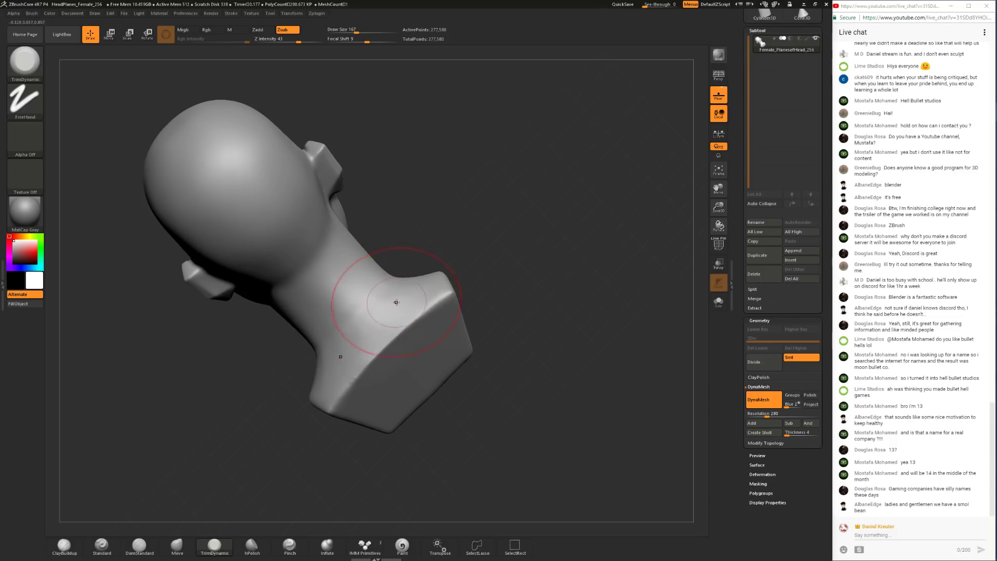
pyautogui.moveTo(490, 231)
pyautogui.mouseDown()
pyautogui.moveTo(490, 216)
pyautogui.moveTo(417, 230)
pyautogui.moveTo(251, 464)
pyautogui.mouseUp()
# Step: Build up the neck and shoulder area with the ClayBuildup brush and polish it with hPolish at draw size 104
pyautogui.click(64, 545)
pyautogui.moveTo(196, 396)
pyautogui.mouseDown()
pyautogui.moveTo(208, 389)
pyautogui.moveTo(188, 388)
pyautogui.moveTo(218, 410)
pyautogui.moveTo(137, 448)
pyautogui.mouseUp()
pyautogui.click(252, 545)
pyautogui.moveTo(452, 329); pyautogui.dragTo(388, 329)
pyautogui.press('space')
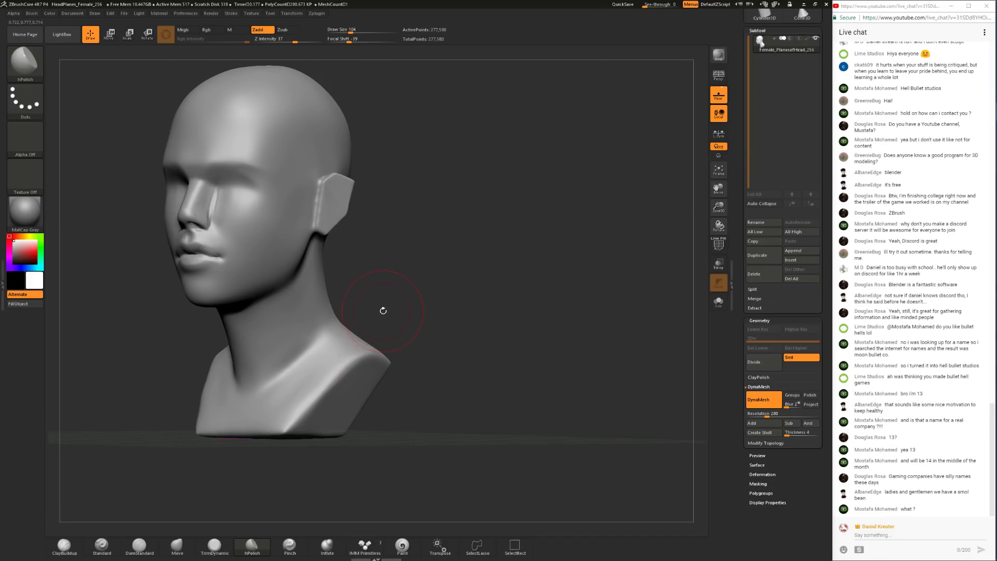
# Step: Undo the last hPolish stroke on the shoulder base and refine the neck with the brush at draw size 56
pyautogui.moveTo(383, 309); pyautogui.dragTo(349, 349)
pyautogui.moveTo(304, 391); pyautogui.dragTo(289, 391)
pyautogui.hotkey('ctrl', 'z')
pyautogui.moveTo(391, 296); pyautogui.dragTo(448, 310)
pyautogui.moveTo(418, 356)
pyautogui.mouseDown()
pyautogui.moveTo(295, 392)
pyautogui.moveTo(240, 429)
pyautogui.moveTo(333, 415)
pyautogui.mouseUp()
pyautogui.press('space')
pyautogui.moveTo(349, 295); pyautogui.dragTo(356, 274)
pyautogui.moveTo(579, 260)
pyautogui.mouseDown()
pyautogui.moveTo(535, 249)
pyautogui.moveTo(566, 231)
pyautogui.moveTo(515, 264)
pyautogui.mouseUp()
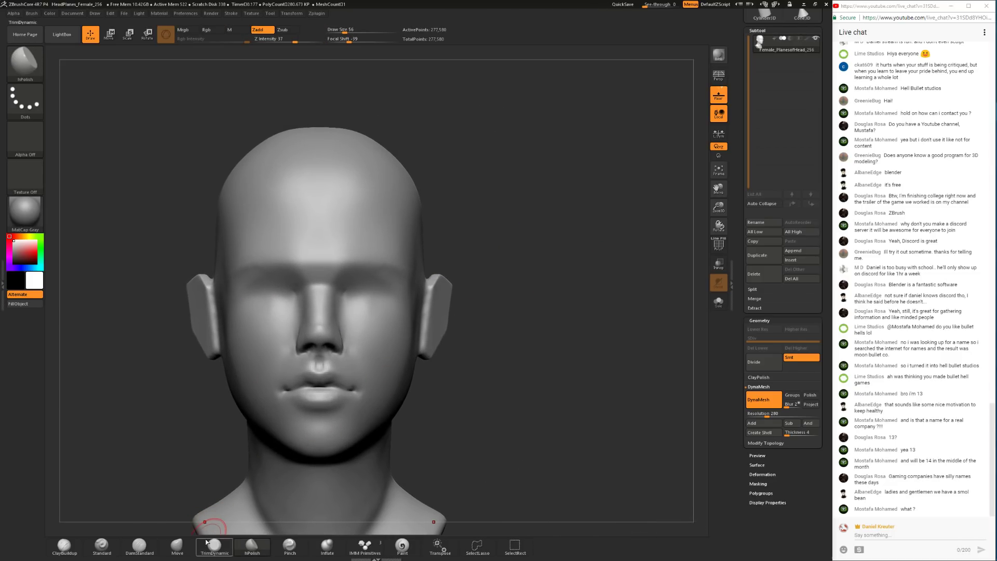
# Step: Adjust the side contours of the skull, cheeks and jaw from the front with the Move brush at draw size 177
pyautogui.click(178, 545)
pyautogui.press('space')
pyautogui.moveTo(414, 200); pyautogui.dragTo(430, 200)
pyautogui.press('space')
pyautogui.moveTo(452, 300)
pyautogui.mouseDown()
pyautogui.moveTo(441, 311)
pyautogui.moveTo(449, 329)
pyautogui.mouseUp()
pyautogui.keyDown('shift'); pyautogui.moveTo(474, 361); pyautogui.dragTo(480, 337); pyautogui.keyUp('shift')
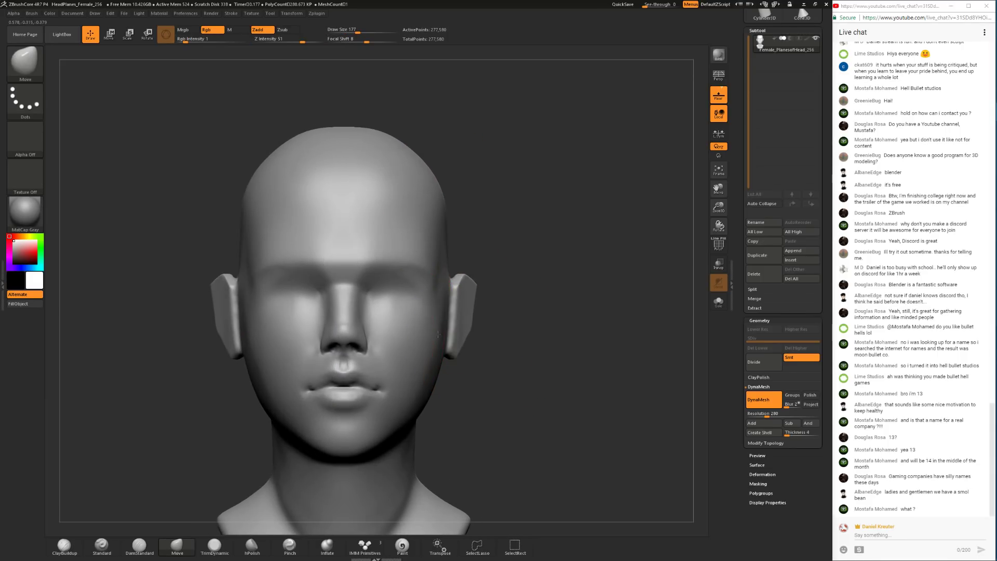
pyautogui.press('space')
pyautogui.moveTo(419, 389); pyautogui.dragTo(425, 389)
# Step: Flatten the side planes of the face with the TrimDynamic and hPolish brushes at draw size 116
pyautogui.click(219, 554)
pyautogui.moveTo(477, 410)
pyautogui.keyDown('alt'); pyautogui.mouseDown()
pyautogui.moveTo(468, 361)
pyautogui.moveTo(416, 365)
pyautogui.mouseUp(); pyautogui.keyUp('alt')
pyautogui.press('space')
pyautogui.moveTo(552, 338)
pyautogui.keyDown('alt'); pyautogui.mouseDown()
pyautogui.moveTo(560, 369)
pyautogui.moveTo(496, 355)
pyautogui.mouseUp(); pyautogui.keyUp('alt')
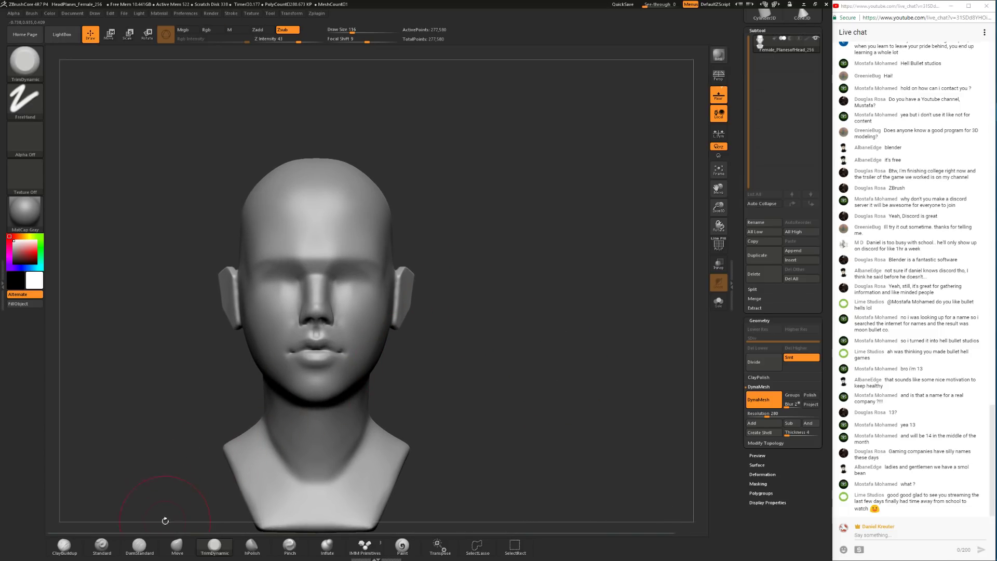
pyautogui.click(252, 545)
pyautogui.moveTo(412, 383)
pyautogui.mouseDown()
pyautogui.moveTo(414, 338)
pyautogui.moveTo(423, 361)
pyautogui.moveTo(384, 356)
pyautogui.mouseUp()
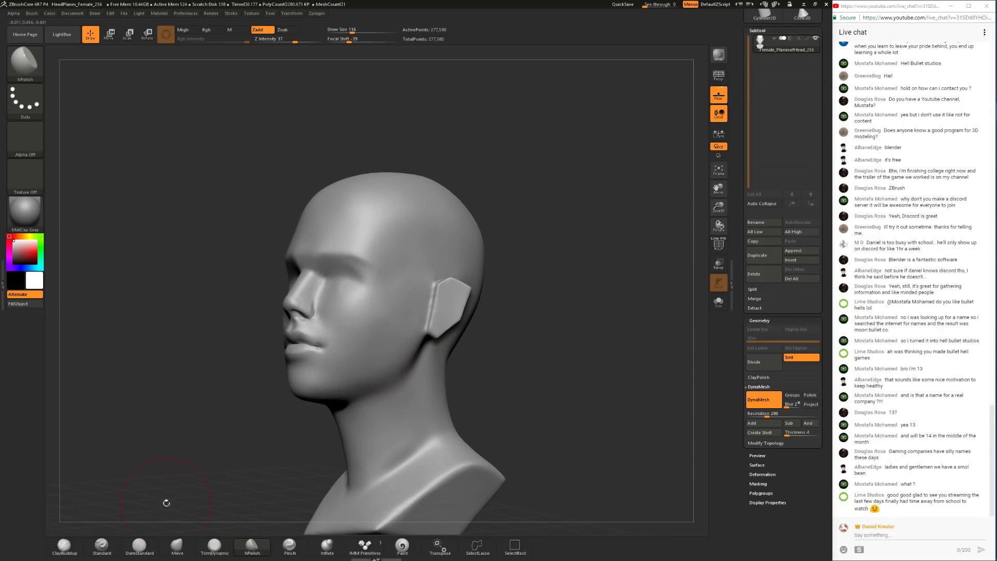
# Step: Add volume to the cheek with the ClayBuildup brush, and flatten and smooth it at draw size 62
pyautogui.click(64, 547)
pyautogui.moveTo(223, 408); pyautogui.dragTo(278, 396)
pyautogui.press('space')
pyautogui.moveTo(391, 320)
pyautogui.mouseDown()
pyautogui.moveTo(351, 355)
pyautogui.moveTo(373, 341)
pyautogui.mouseUp()
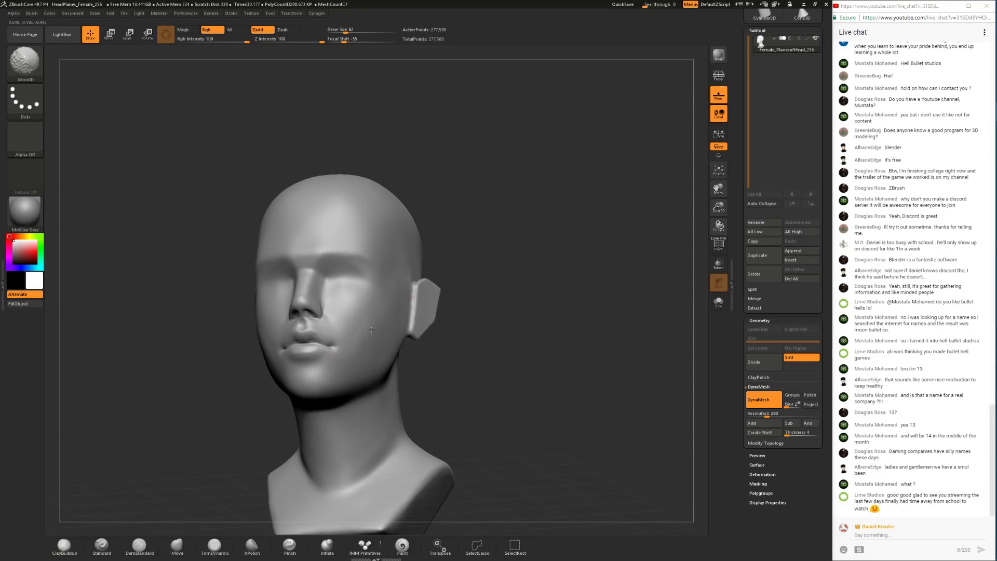
pyautogui.moveTo(467, 327)
pyautogui.keyDown('shift'); pyautogui.mouseDown()
pyautogui.moveTo(386, 330)
pyautogui.moveTo(437, 326)
pyautogui.mouseUp(); pyautogui.keyUp('shift')
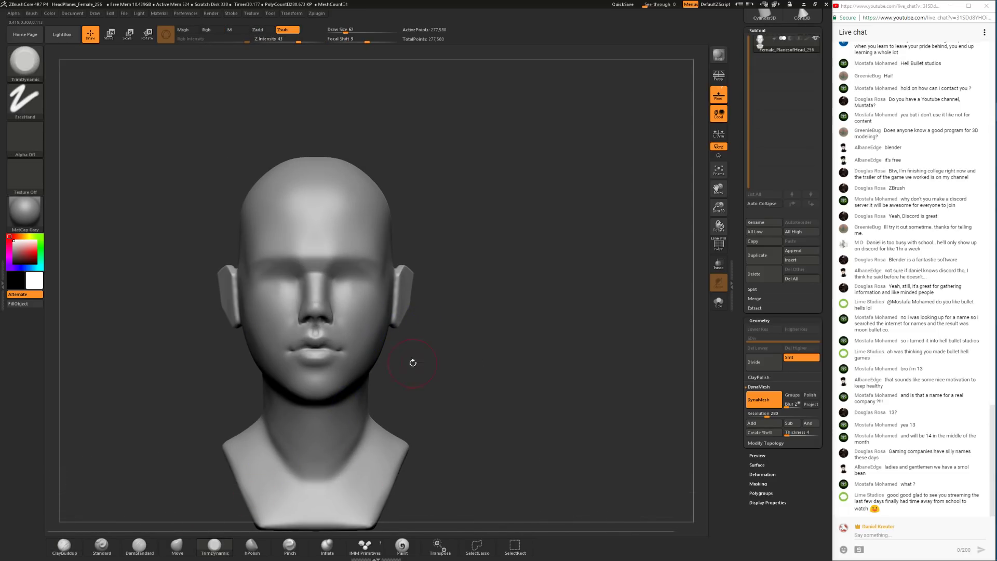
# Step: Flatten the cheek and jaw plane with the TrimDynamic brush at draw size 108 and smooth the cheek
pyautogui.moveTo(403, 364); pyautogui.dragTo(478, 347)
pyautogui.press('space')
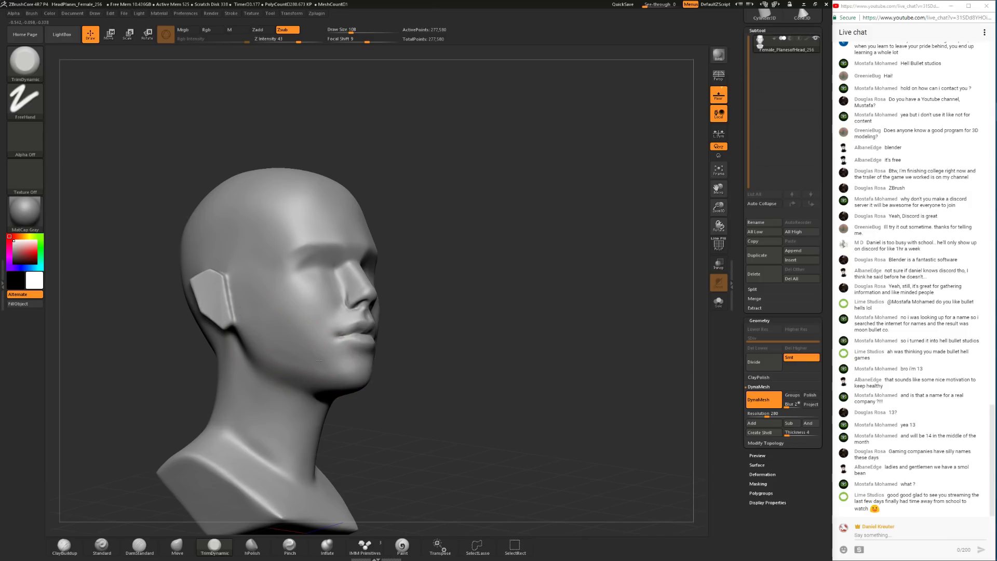
pyautogui.keyDown('shift'); pyautogui.moveTo(309, 347); pyautogui.dragTo(314, 337); pyautogui.keyUp('shift')
pyautogui.moveTo(561, 348); pyautogui.dragTo(480, 342)
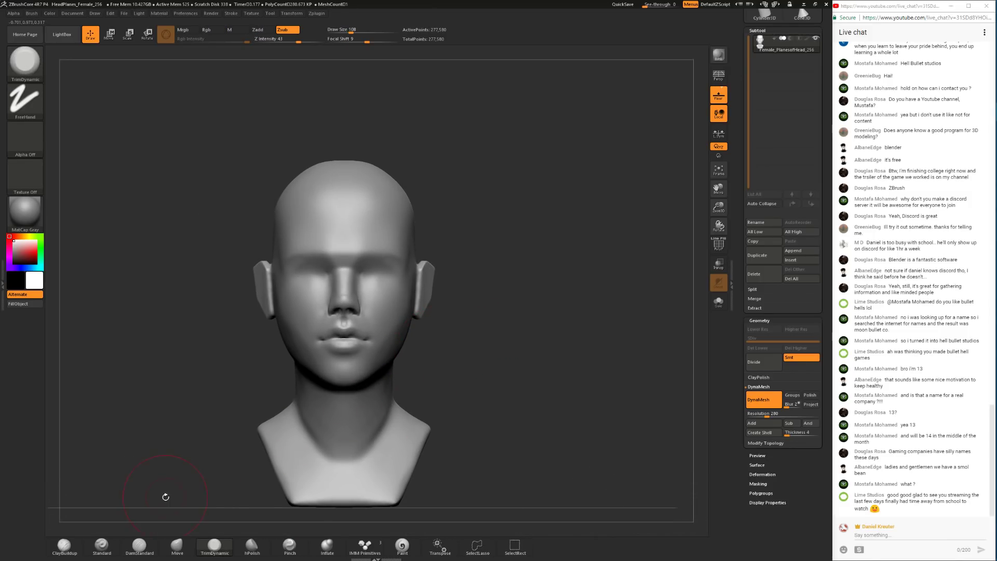
# Step: Reshape the lower cheek beside the mouth with the Move brush at draw size 77
pyautogui.click(177, 546)
pyautogui.press('space')
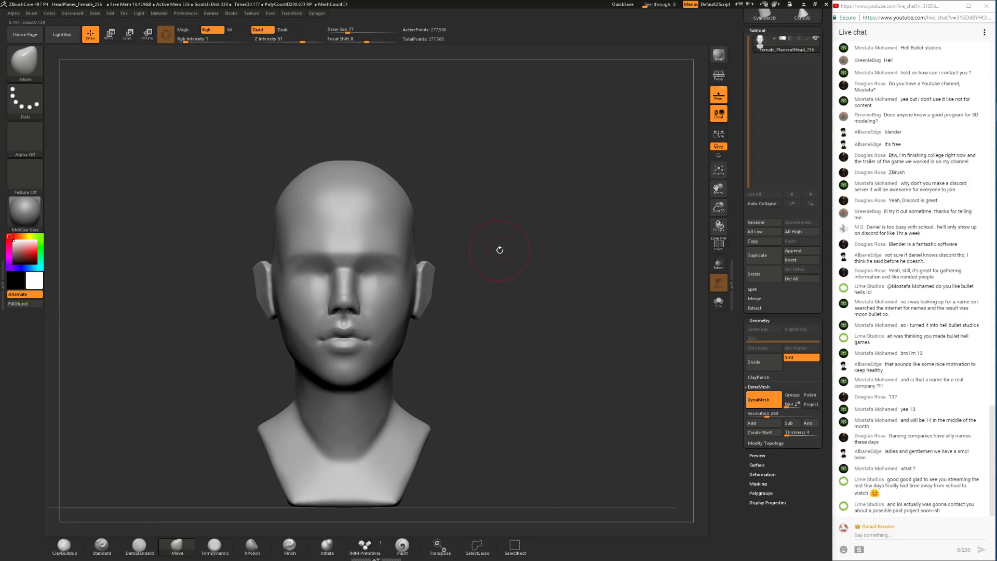
pyautogui.moveTo(518, 276); pyautogui.dragTo(355, 336)
pyautogui.press('shift')
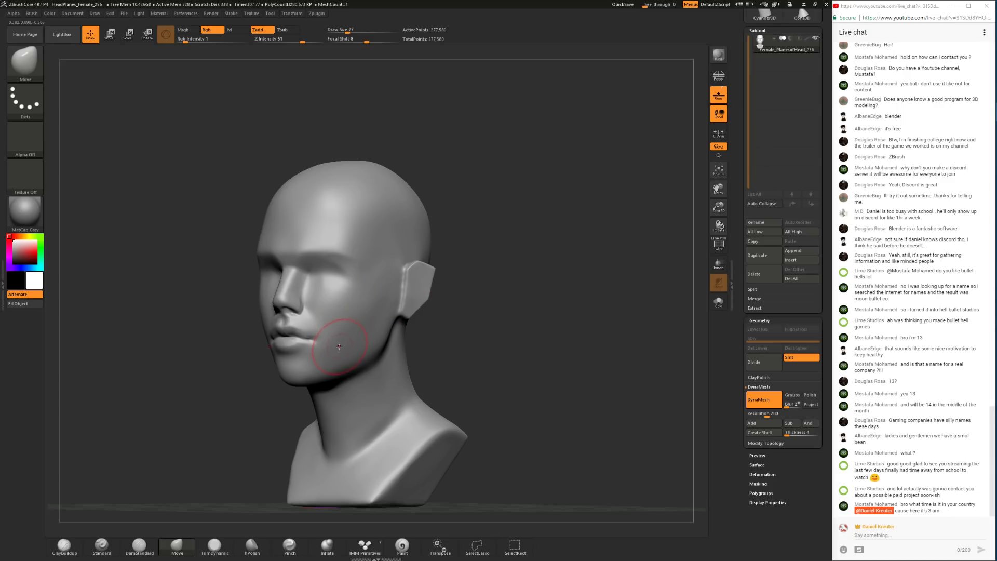
# Step: Flatten the cheek planes with the TrimDynamic brush at draw size 77, working from both sides of the face
pyautogui.click(215, 547)
pyautogui.moveTo(260, 373); pyautogui.dragTo(476, 332)
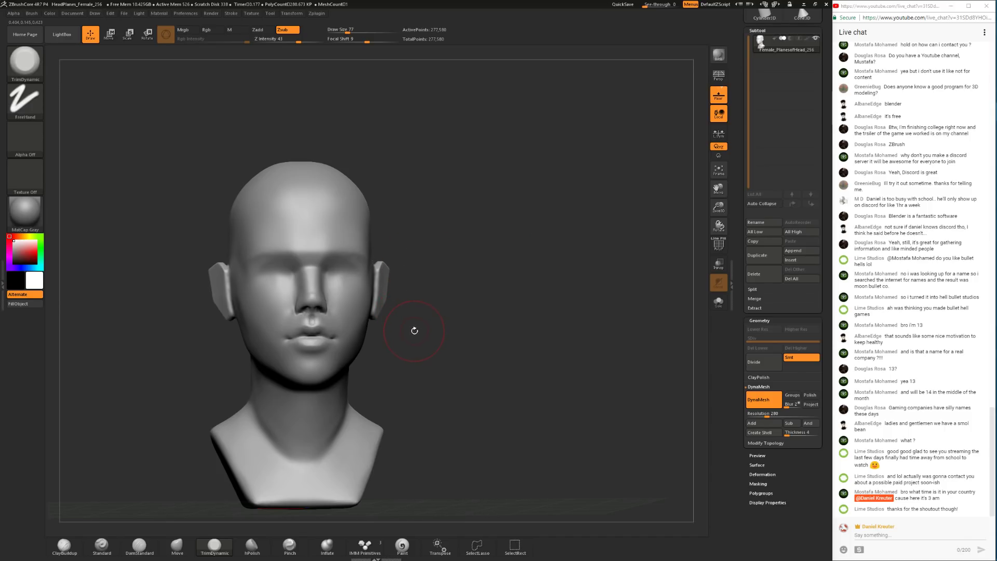
pyautogui.moveTo(435, 361); pyautogui.dragTo(429, 367)
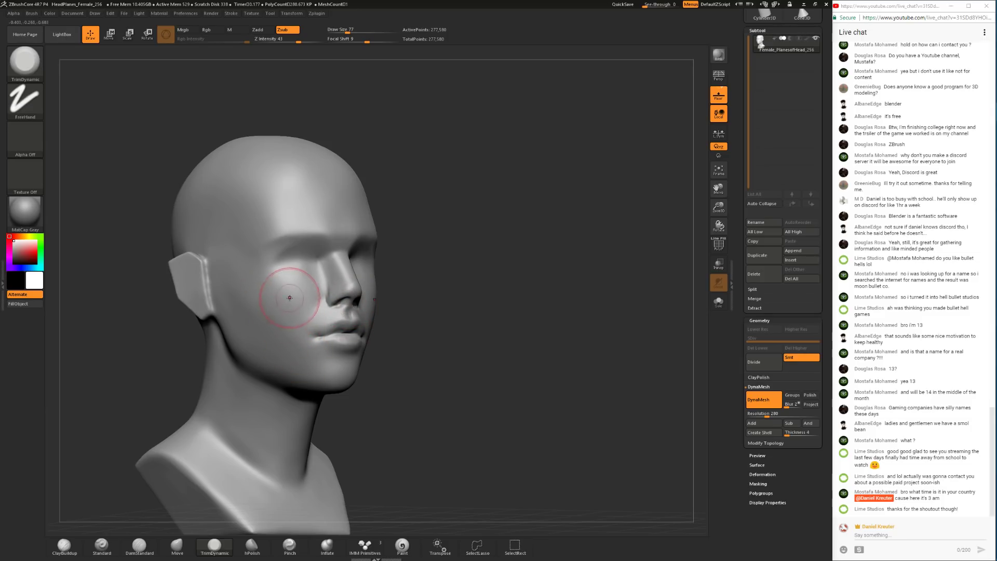
pyautogui.press('shift')
pyautogui.moveTo(416, 363); pyautogui.dragTo(397, 410)
# Step: Refine and smooth the area around the mouth corner with the TrimDynamic brush at draw size 46
pyautogui.press('space')
pyautogui.moveTo(369, 324); pyautogui.dragTo(350, 327)
pyautogui.keyDown('shift'); pyautogui.moveTo(347, 328); pyautogui.dragTo(349, 333); pyautogui.keyUp('shift')
pyautogui.press('shift')
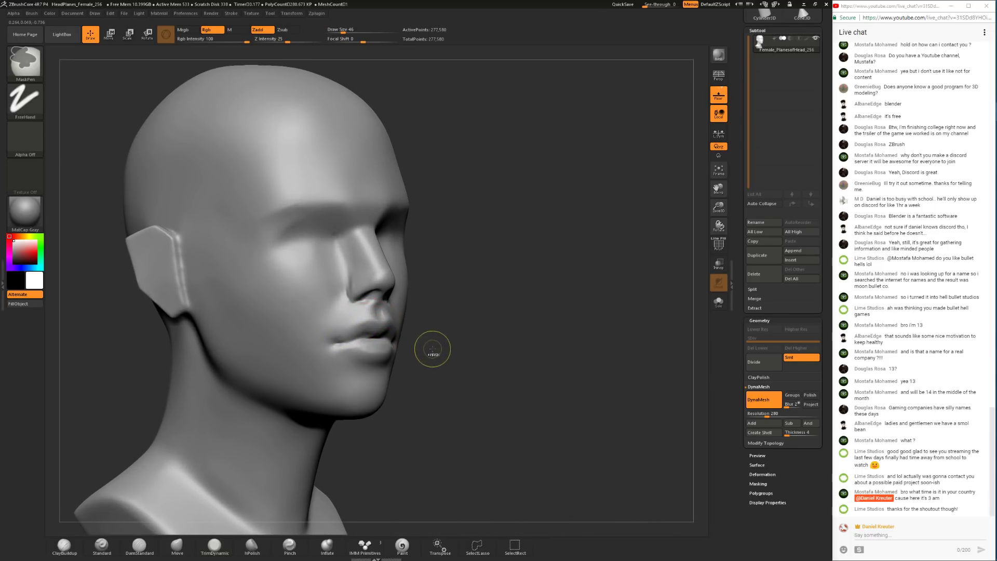
pyautogui.click(376, 559)
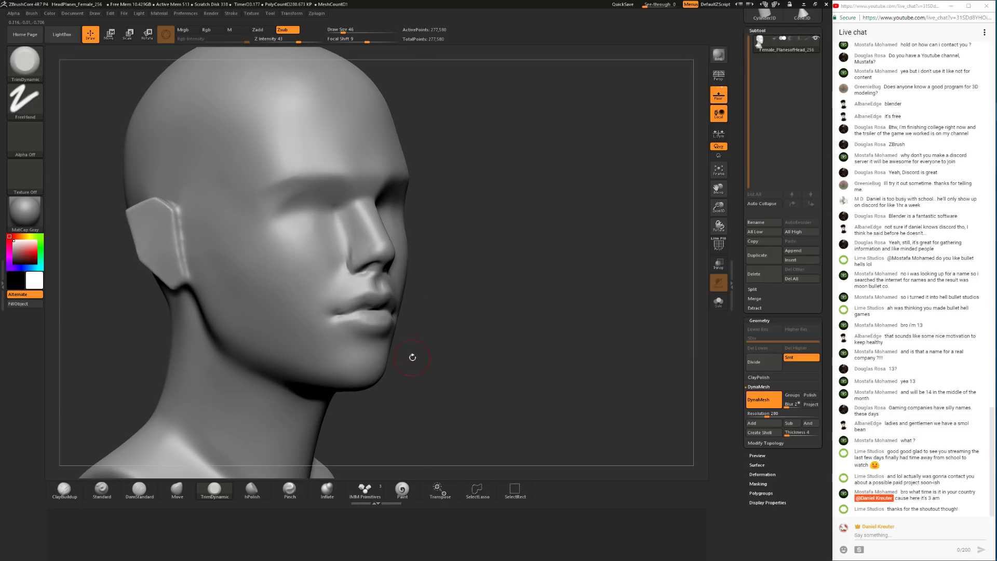
pyautogui.click(398, 506)
pyautogui.moveTo(400, 501); pyautogui.dragTo(350, 511)
# Step: Switch to the DamStandard brush at draw size 27 and turn the head to a straight front view
pyautogui.click(139, 545)
pyautogui.press('space')
pyautogui.moveTo(456, 327); pyautogui.dragTo(331, 342)
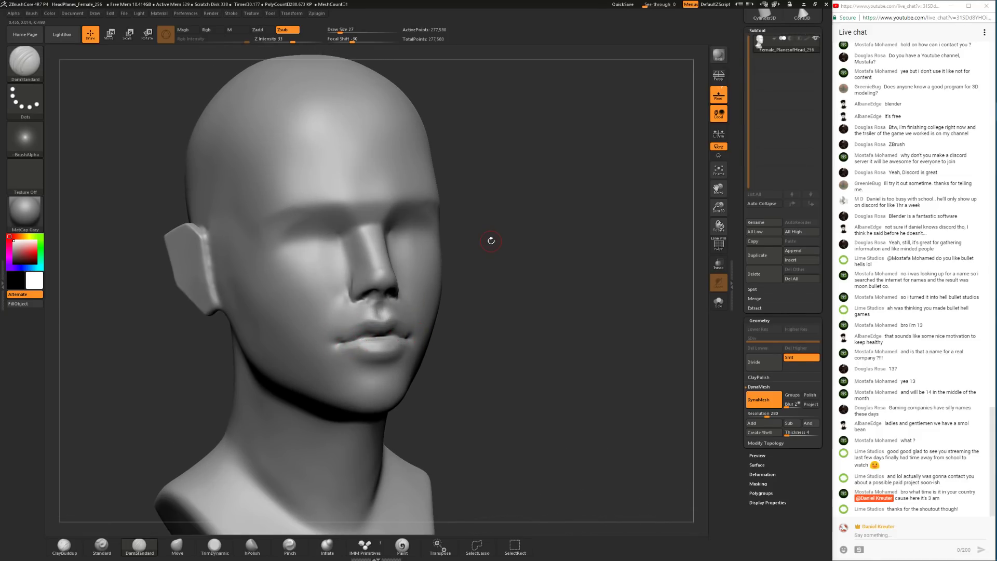
pyautogui.moveTo(517, 249); pyautogui.dragTo(425, 252)
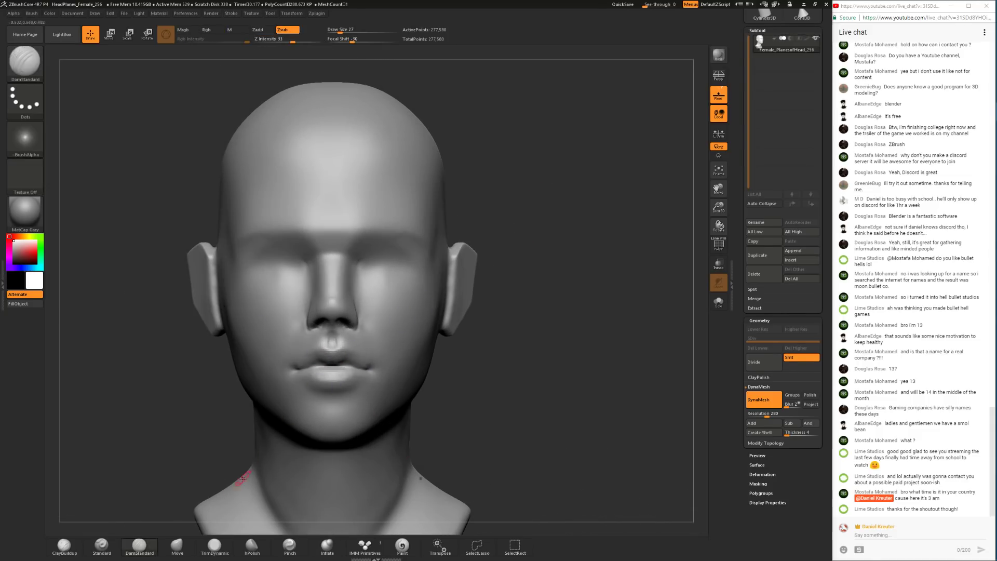
# Step: Adjust the area between the nose and upper lip with the Move brush at draw size 50
pyautogui.click(177, 545)
pyautogui.press('space')
pyautogui.moveTo(332, 338); pyautogui.dragTo(346, 339)
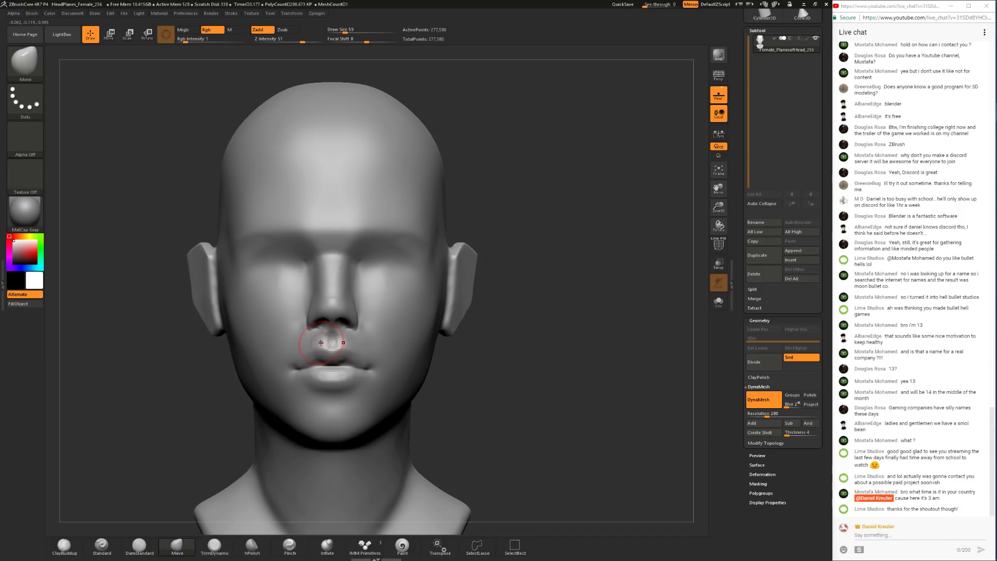
pyautogui.keyDown('alt'); pyautogui.moveTo(474, 361); pyautogui.dragTo(435, 377); pyautogui.keyUp('alt')
pyautogui.moveTo(435, 377); pyautogui.dragTo(381, 380)
pyautogui.moveTo(381, 380); pyautogui.dragTo(384, 447, button='right')
pyautogui.moveTo(385, 447)
pyautogui.mouseDown()
pyautogui.moveTo(375, 448)
pyautogui.moveTo(380, 416)
pyautogui.moveTo(347, 442)
pyautogui.moveTo(363, 426)
pyautogui.moveTo(348, 419)
pyautogui.mouseUp()
# Step: Reshape the lower face with the Move brush at draw size 68, working from three-quarter and front angles
pyautogui.press('space')
pyautogui.moveTo(387, 367)
pyautogui.mouseDown()
pyautogui.moveTo(389, 379)
pyautogui.moveTo(372, 371)
pyautogui.mouseUp()
pyautogui.moveTo(344, 365); pyautogui.dragTo(440, 365, button='right')
pyautogui.press('space')
pyautogui.click(382, 364)
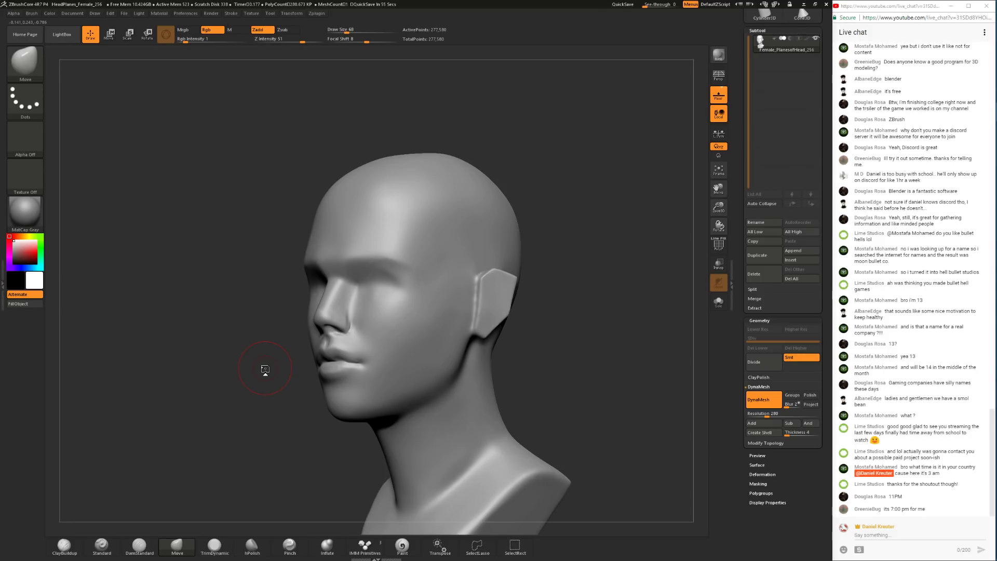
pyautogui.moveTo(530, 325); pyautogui.dragTo(499, 318, button='right')
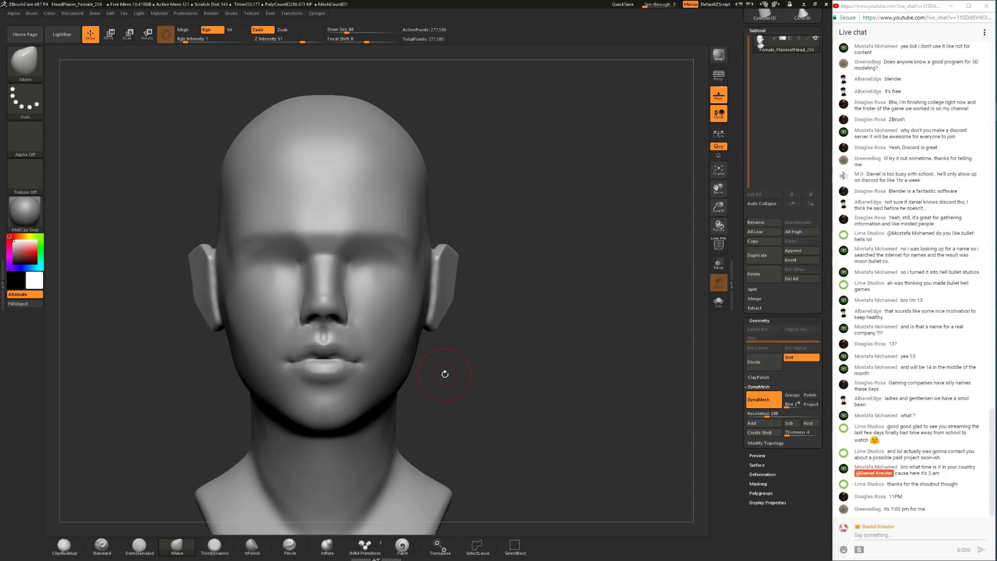
pyautogui.moveTo(479, 366); pyautogui.dragTo(556, 362, button='right')
pyautogui.press('shift')
# Step: Build up the lower nose bridge with the ClayBuildup brush at draw size 44
pyautogui.click(64, 545)
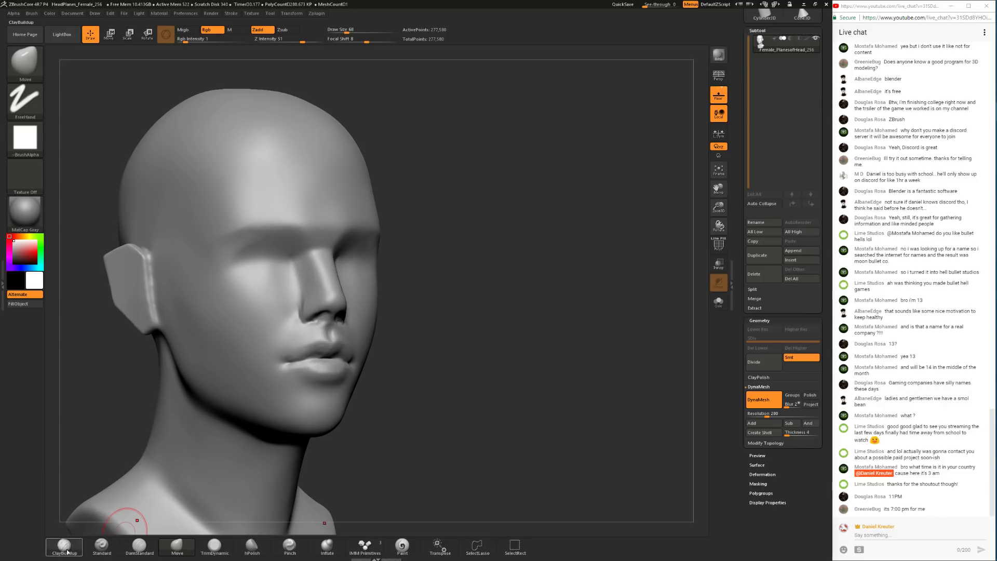
pyautogui.press('space')
pyautogui.moveTo(477, 333); pyautogui.dragTo(473, 333)
pyautogui.moveTo(508, 312); pyautogui.dragTo(383, 307, button='right')
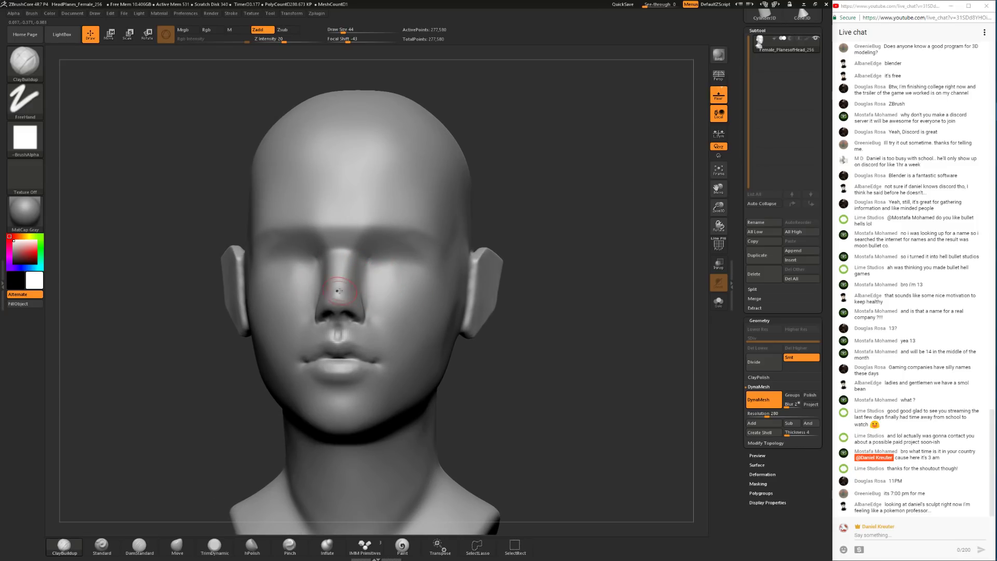
pyautogui.moveTo(343, 294); pyautogui.dragTo(338, 294)
pyautogui.keyDown('ctrl'); pyautogui.moveTo(458, 350); pyautogui.dragTo(487, 390, button='right'); pyautogui.keyUp('ctrl')
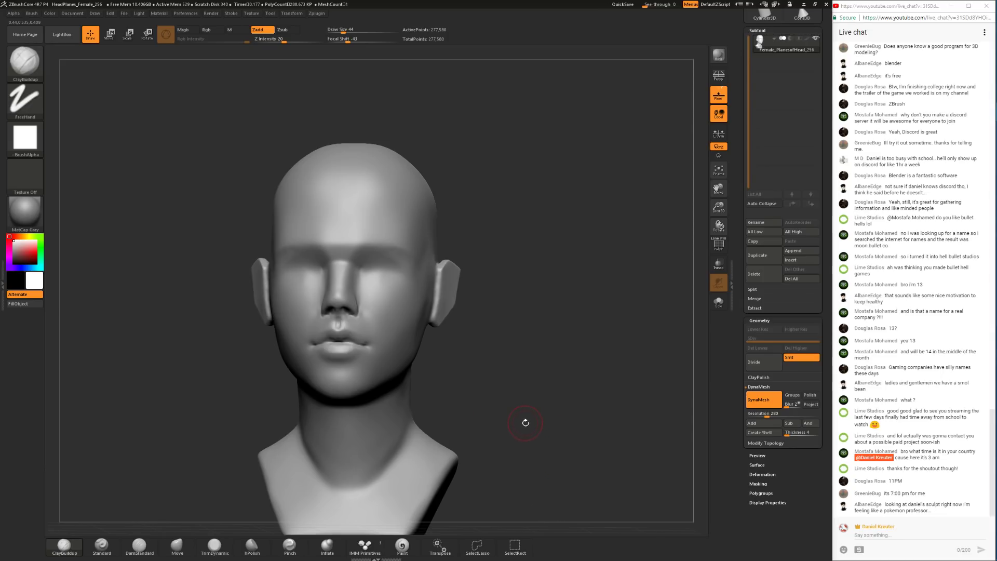
pyautogui.keyDown('shift'); pyautogui.moveTo(522, 430); pyautogui.dragTo(508, 412, button='right'); pyautogui.keyUp('shift')
# Step: Reshape the jaw and side of the face with the Move brush at draw size 97
pyautogui.click(177, 545)
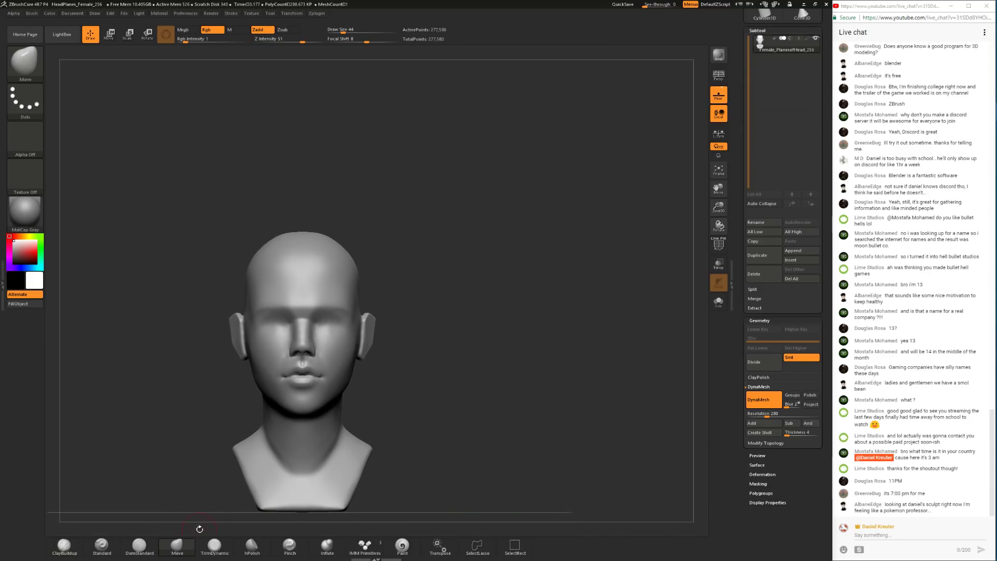
pyautogui.press('space')
pyautogui.moveTo(390, 234); pyautogui.dragTo(396, 235)
pyautogui.moveTo(358, 329); pyautogui.dragTo(354, 337)
pyautogui.moveTo(425, 338); pyautogui.dragTo(402, 347)
pyautogui.press('space')
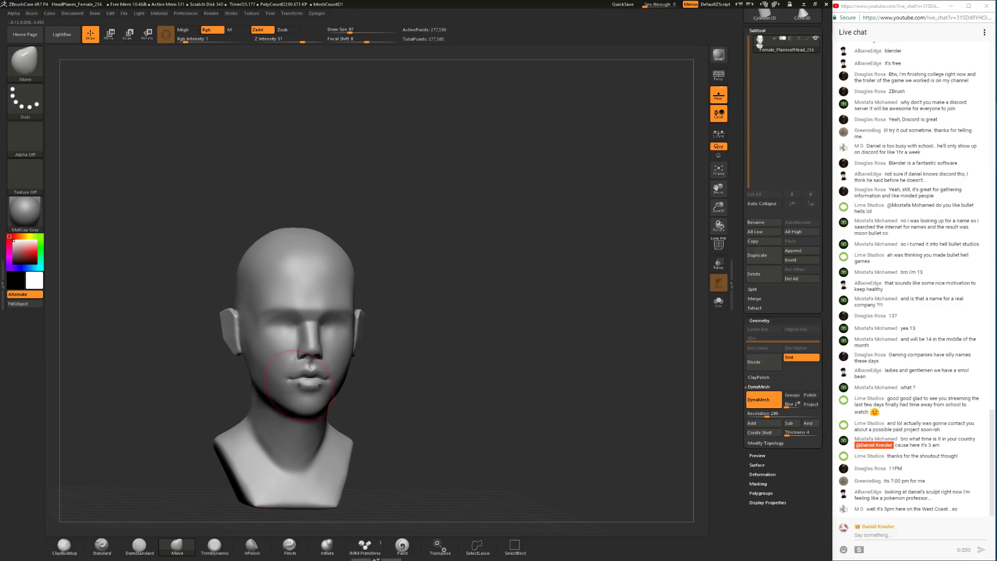
# Step: Sculpt the brow and eye socket area with the ClayBuildup brush at draw size 54 and smooth the brow
pyautogui.click(68, 547)
pyautogui.keyDown('shift'); pyautogui.moveTo(432, 353); pyautogui.dragTo(410, 351); pyautogui.keyUp('shift')
pyautogui.press('space')
pyautogui.moveTo(317, 316); pyautogui.dragTo(308, 317)
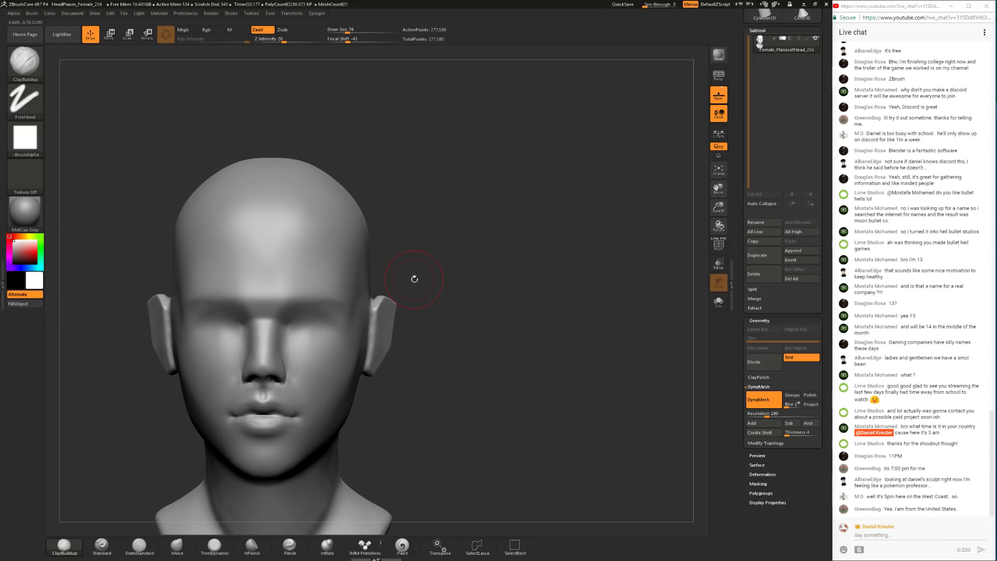
pyautogui.press('space')
pyautogui.moveTo(412, 280); pyautogui.dragTo(409, 281)
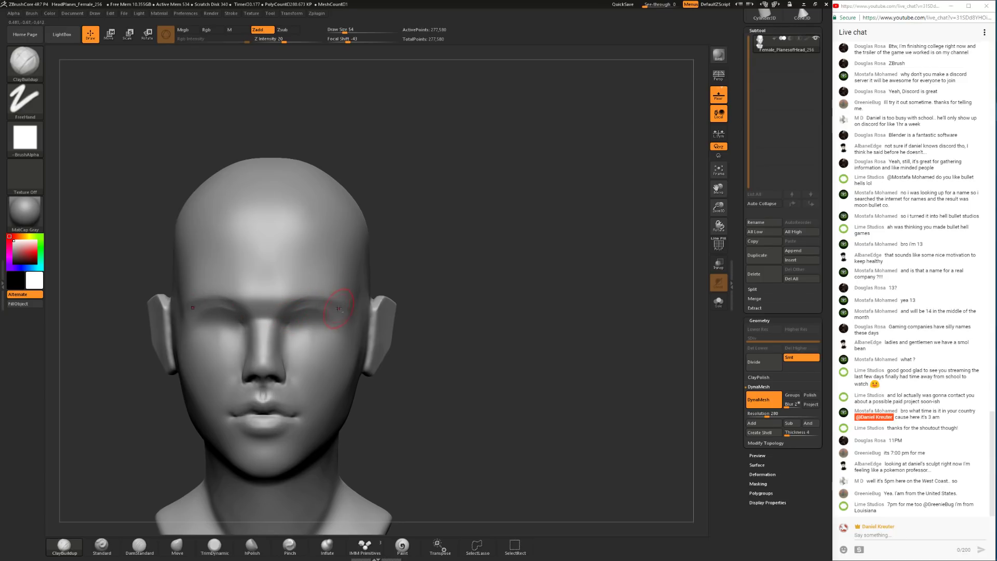
pyautogui.press('shift')
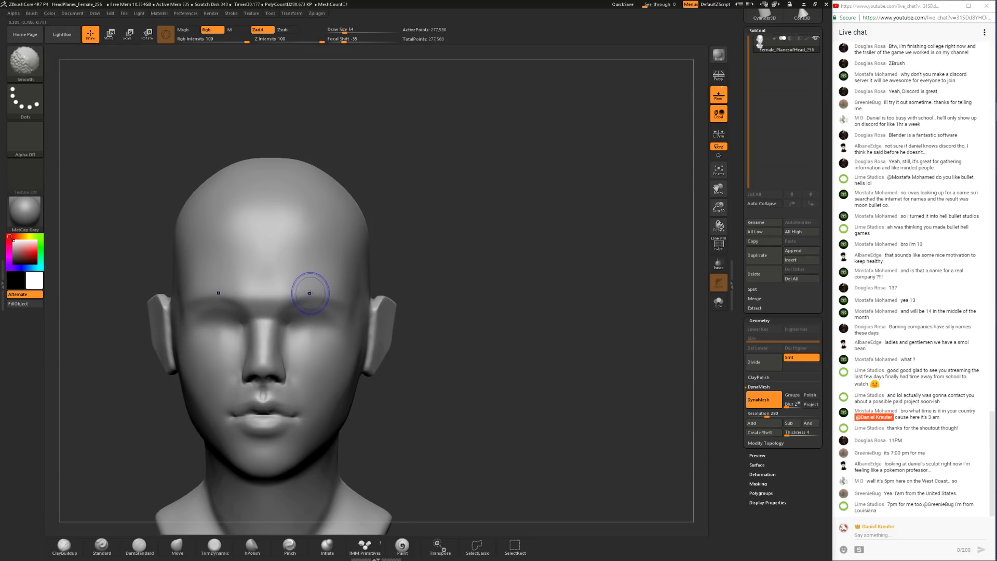
# Step: Build up the forehead above the brows with ClayBuildup at focal shift 11, enlarging the draw size to 94
pyautogui.press('space')
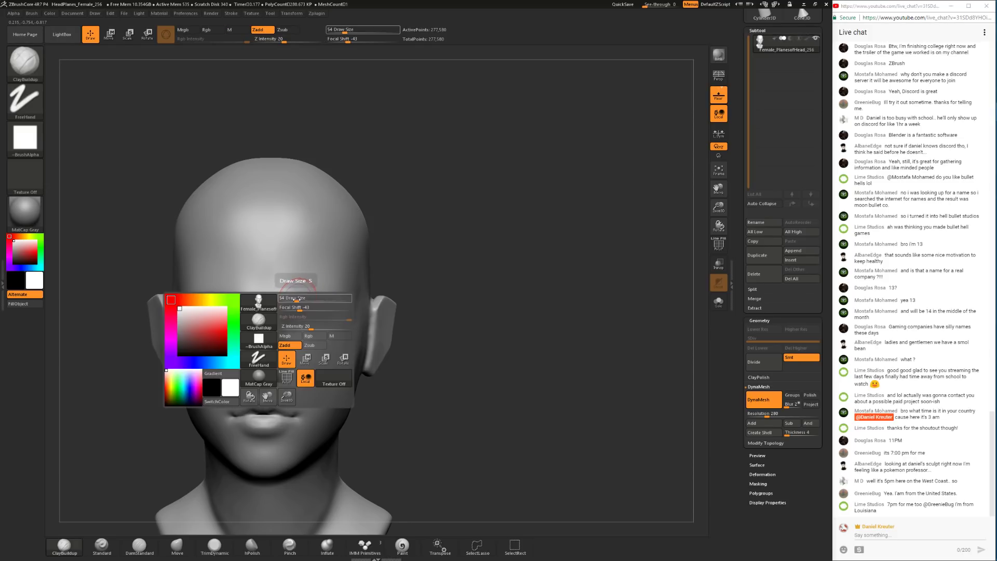
pyautogui.moveTo(303, 308)
pyautogui.mouseDown()
pyautogui.moveTo(313, 307)
pyautogui.moveTo(300, 299)
pyautogui.moveTo(320, 304)
pyautogui.mouseUp()
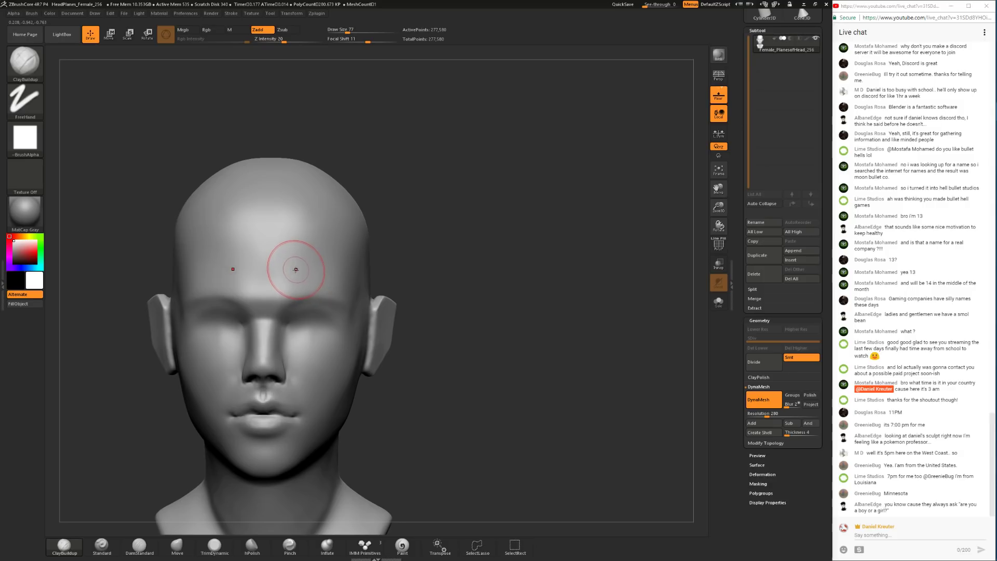
pyautogui.press('space')
pyautogui.moveTo(301, 295); pyautogui.dragTo(305, 294)
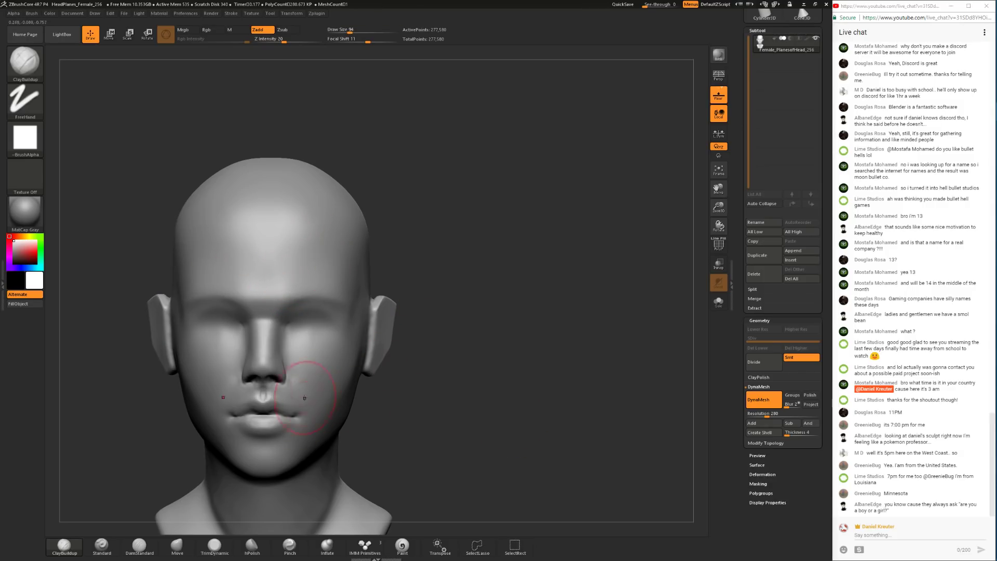
# Step: Adjust the jawline where it meets the neck with the Move brush at draw size 71
pyautogui.click(177, 546)
pyautogui.moveTo(427, 378)
pyautogui.mouseDown()
pyautogui.moveTo(404, 399)
pyautogui.moveTo(352, 401)
pyautogui.mouseUp()
pyautogui.press('space')
pyautogui.moveTo(418, 404); pyautogui.dragTo(341, 418)
pyautogui.moveTo(340, 417); pyautogui.dragTo(343, 416, button='right')
pyautogui.keyDown('shift'); pyautogui.moveTo(307, 335); pyautogui.dragTo(303, 347); pyautogui.keyUp('shift')
pyautogui.moveTo(225, 465); pyautogui.dragTo(230, 458)
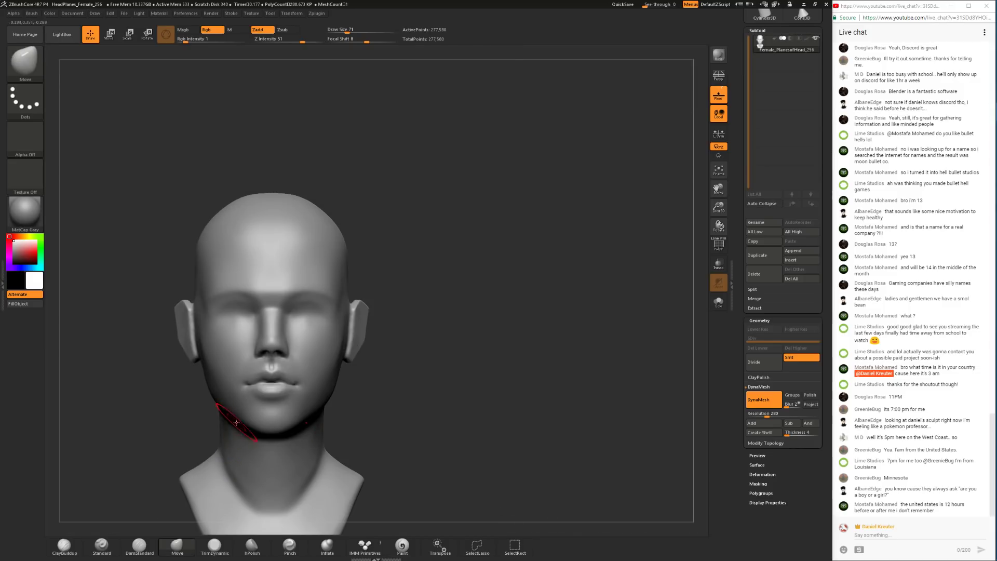
# Step: Reshape the neck and shoulder slope with the Move brush at draw size 116 and smooth the shoulders
pyautogui.click(213, 546)
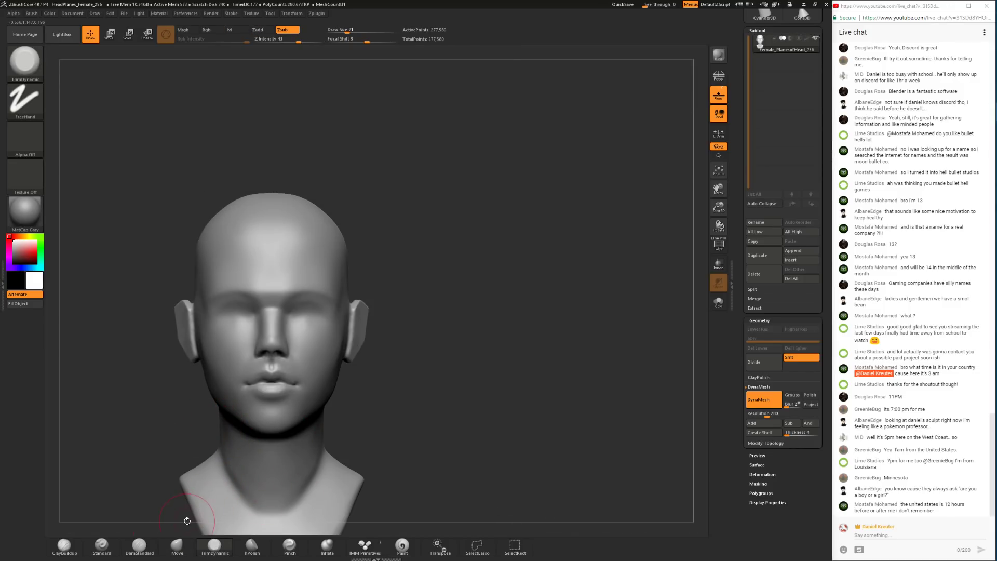
pyautogui.click(177, 546)
pyautogui.moveTo(354, 389); pyautogui.dragTo(339, 393, button='right')
pyautogui.press('space')
pyautogui.moveTo(340, 394); pyautogui.dragTo(345, 394)
pyautogui.moveTo(383, 410); pyautogui.dragTo(358, 400, button='right')
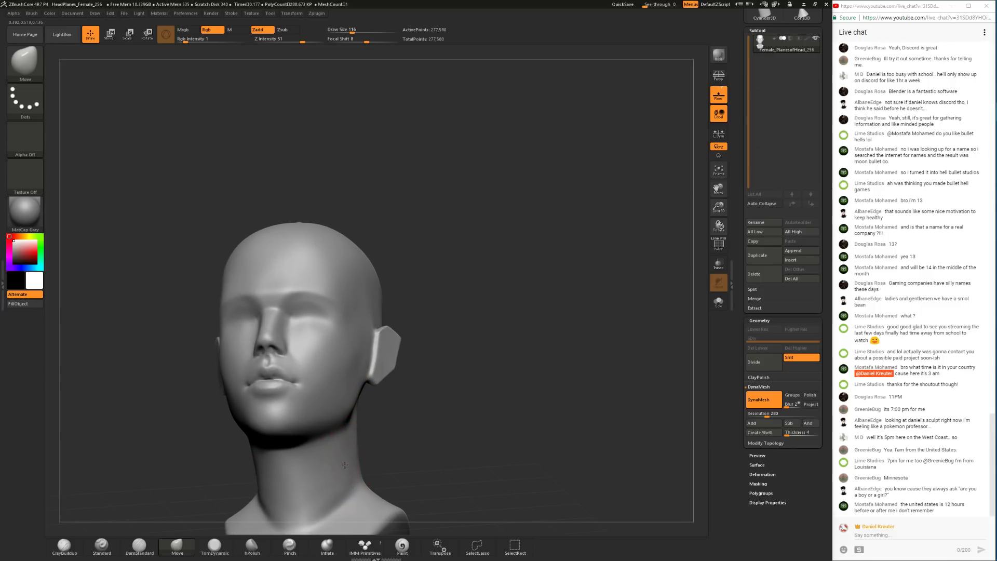
pyautogui.moveTo(343, 471); pyautogui.dragTo(355, 483, button='right')
pyautogui.moveTo(400, 453)
pyautogui.keyDown('alt'); pyautogui.mouseDown(button='right')
pyautogui.moveTo(373, 407)
pyautogui.moveTo(330, 420)
pyautogui.mouseUp(button='right'); pyautogui.keyUp('alt')
pyautogui.moveTo(187, 459)
pyautogui.mouseDown(button='right')
pyautogui.moveTo(203, 459)
pyautogui.moveTo(195, 400)
pyautogui.mouseUp(button='right')
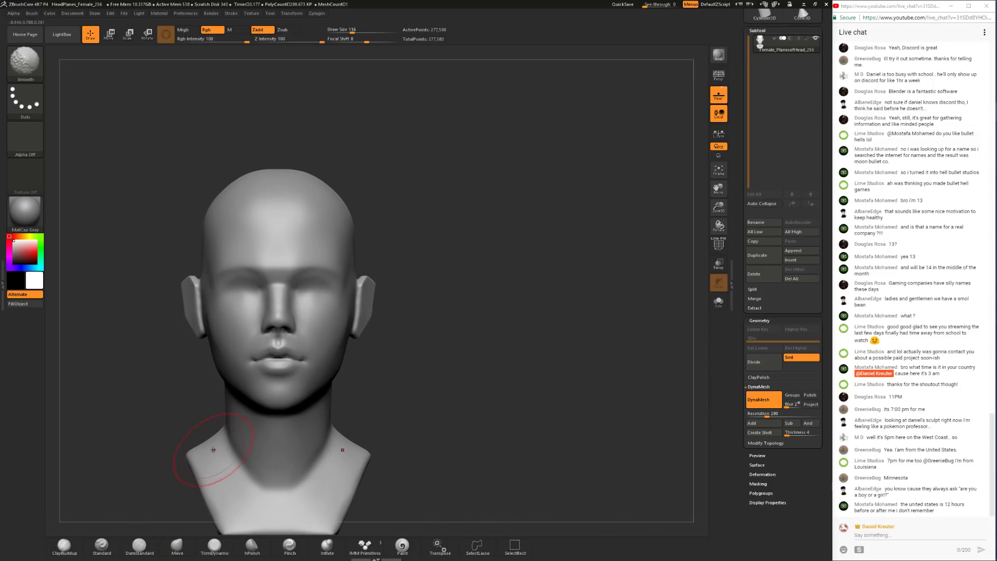
# Step: Flatten the temple and side of the skull with the TrimDynamic brush at draw size 116 and smooth it
pyautogui.click(214, 545)
pyautogui.moveTo(408, 288); pyautogui.dragTo(252, 352, button='right')
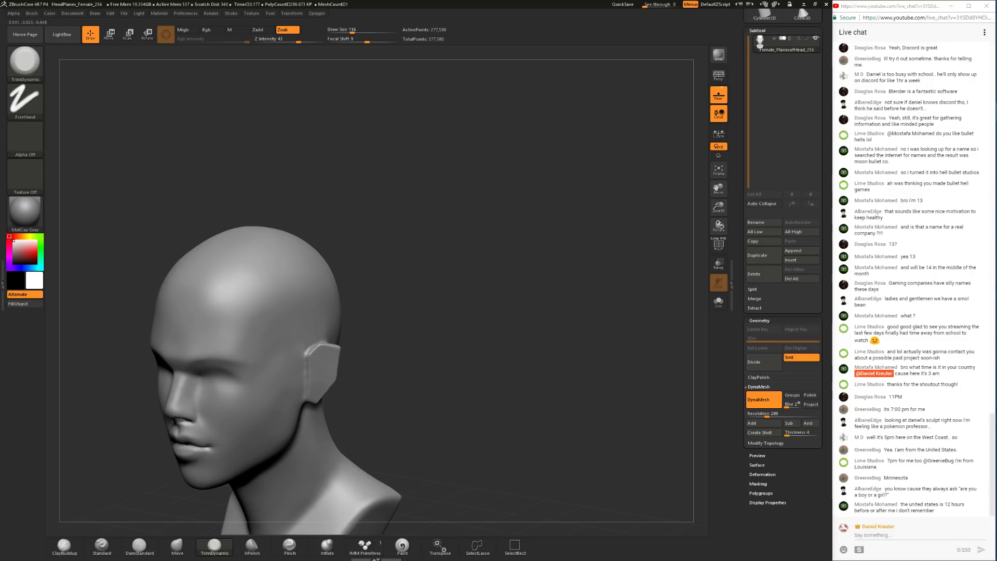
pyautogui.press('shift')
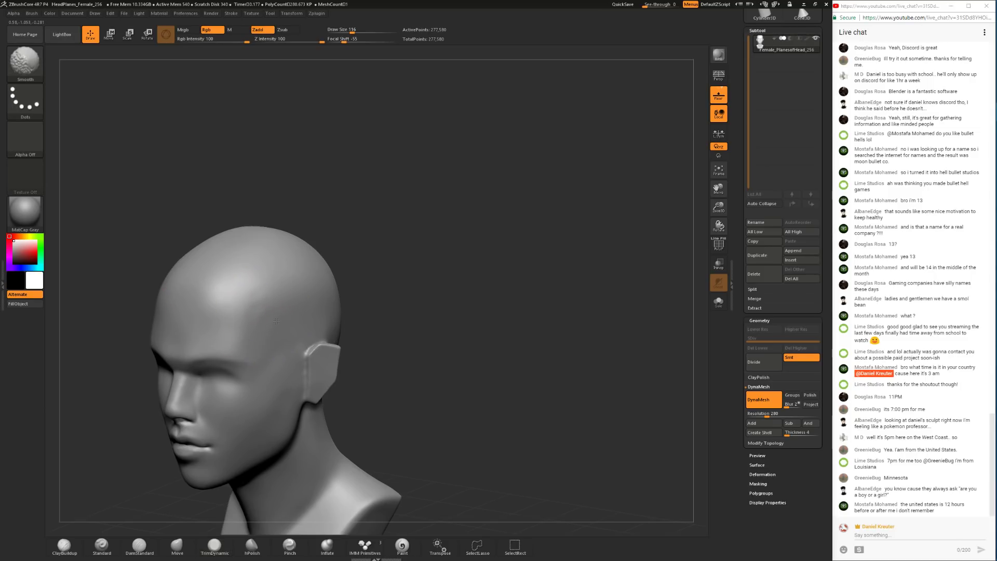
pyautogui.moveTo(356, 265); pyautogui.dragTo(446, 260)
pyautogui.keyDown('shift'); pyautogui.moveTo(297, 289); pyautogui.dragTo(373, 262); pyautogui.keyUp('shift')
pyautogui.moveTo(417, 421)
pyautogui.keyDown('alt'); pyautogui.mouseDown()
pyautogui.moveTo(420, 313)
pyautogui.moveTo(374, 318)
pyautogui.moveTo(384, 337)
pyautogui.mouseUp(); pyautogui.keyUp('alt')
pyautogui.press('space')
pyautogui.moveTo(260, 288); pyautogui.dragTo(255, 284)
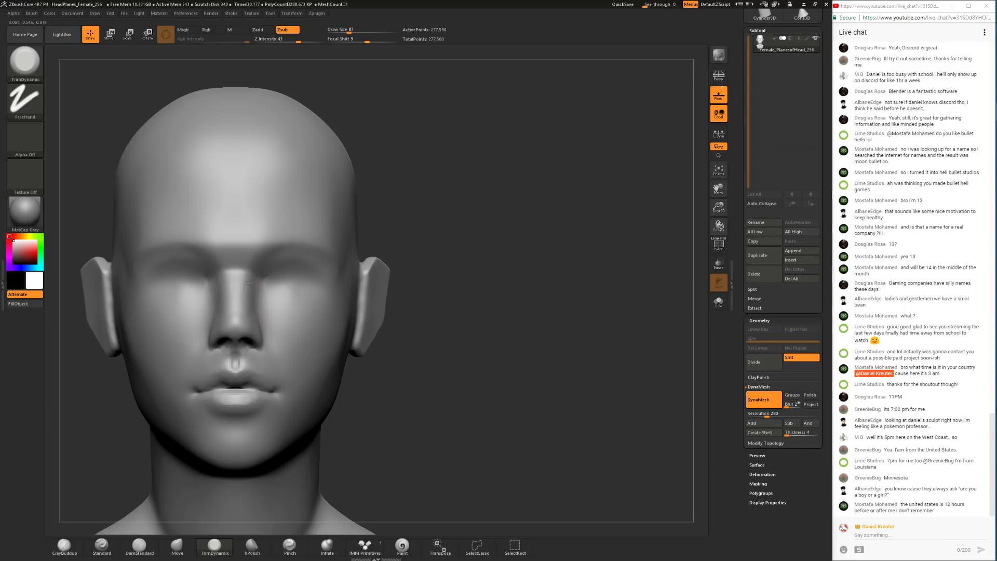
pyautogui.hotkey('ctrl', 'z')
# Step: Adjust the eye socket and brow with the Move brush at draw size 154 and the side of the nose at 101
pyautogui.click(177, 545)
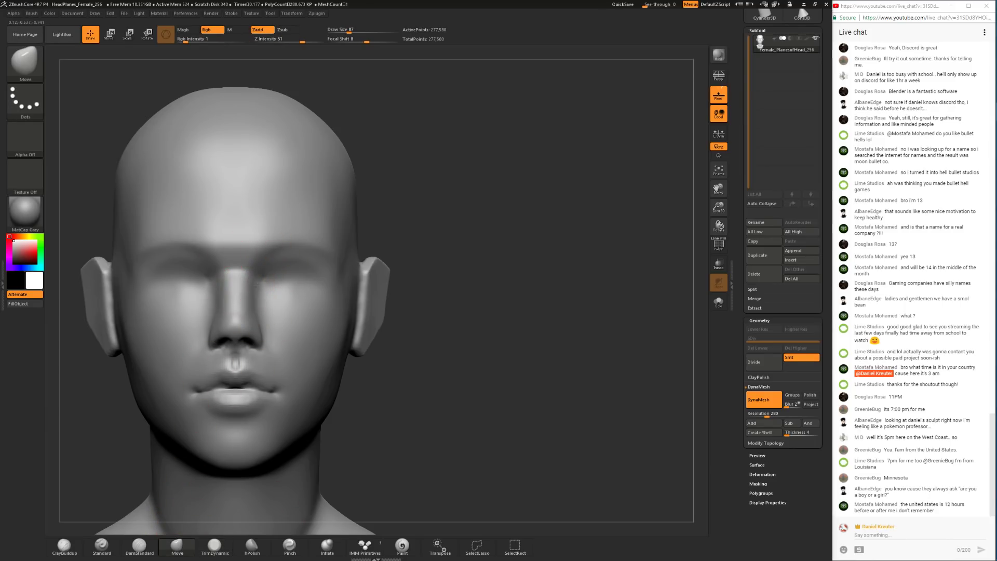
pyautogui.press('space')
pyautogui.moveTo(252, 285); pyautogui.dragTo(261, 283)
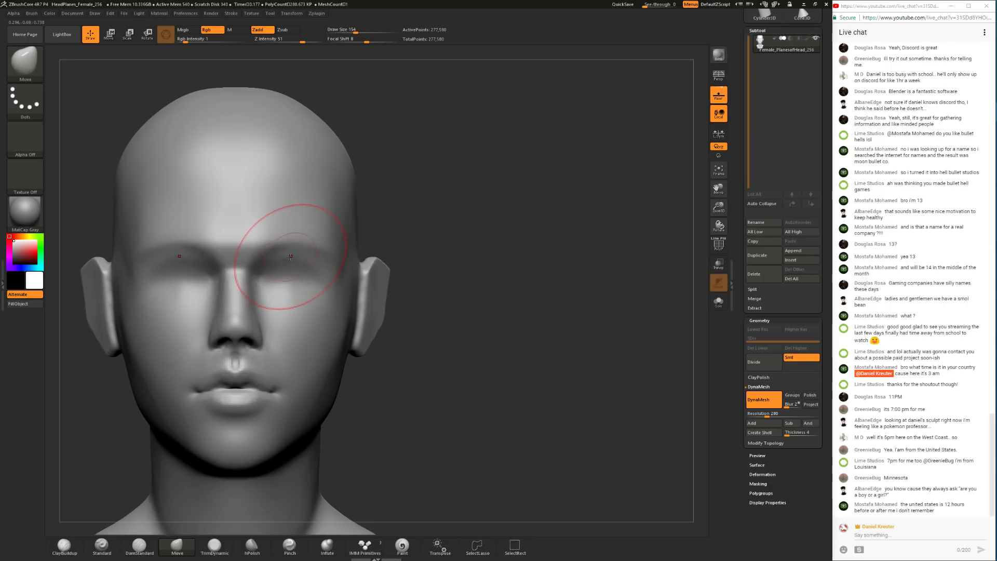
pyautogui.press('space')
pyautogui.moveTo(271, 336); pyautogui.dragTo(265, 335)
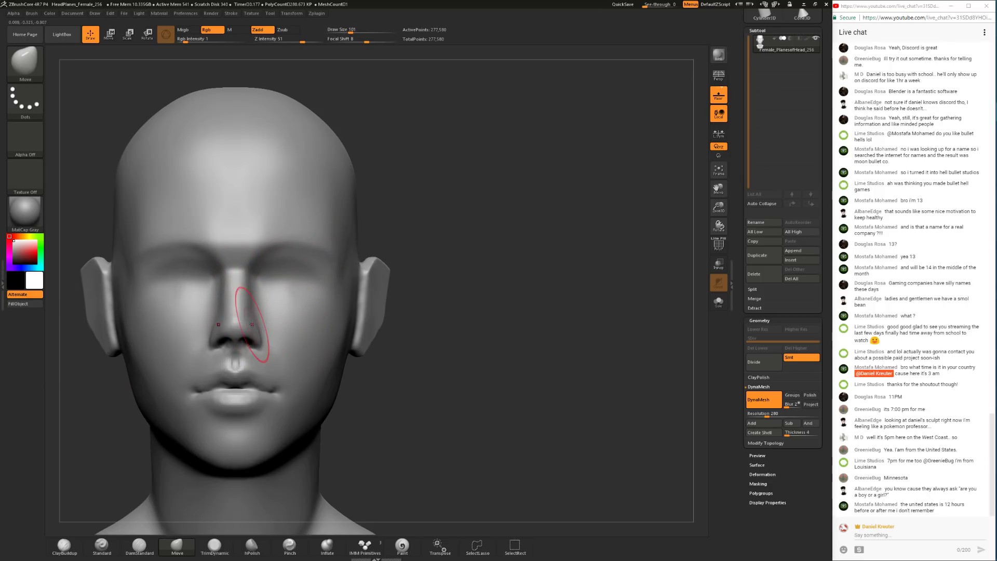
pyautogui.moveTo(356, 396)
pyautogui.mouseDown()
pyautogui.moveTo(469, 398)
pyautogui.moveTo(460, 400)
pyautogui.mouseUp()
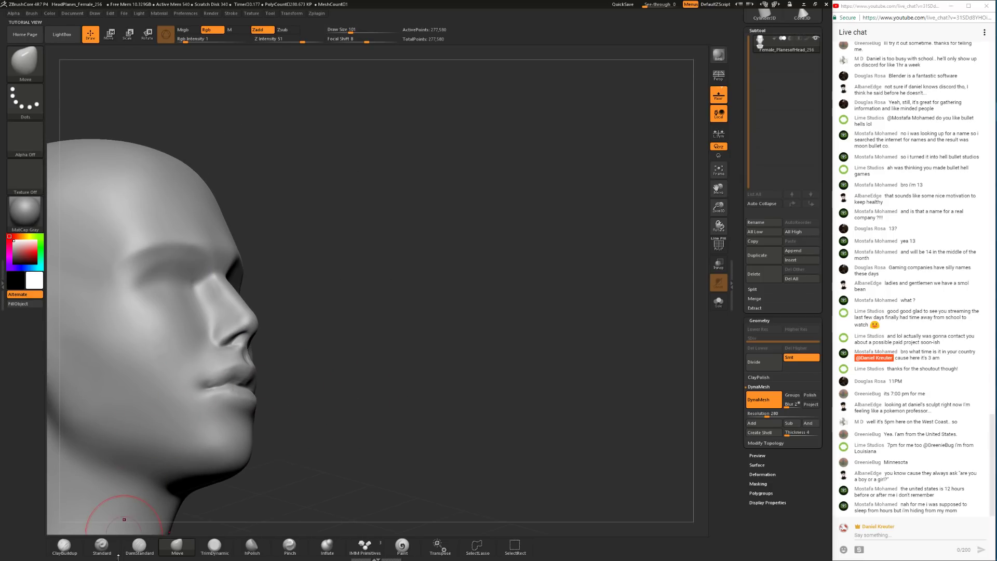
# Step: Refine the nose tip with the ClayBuildup brush at draw size 16
pyautogui.click(76, 544)
pyautogui.press('space')
pyautogui.moveTo(333, 341); pyautogui.dragTo(319, 341)
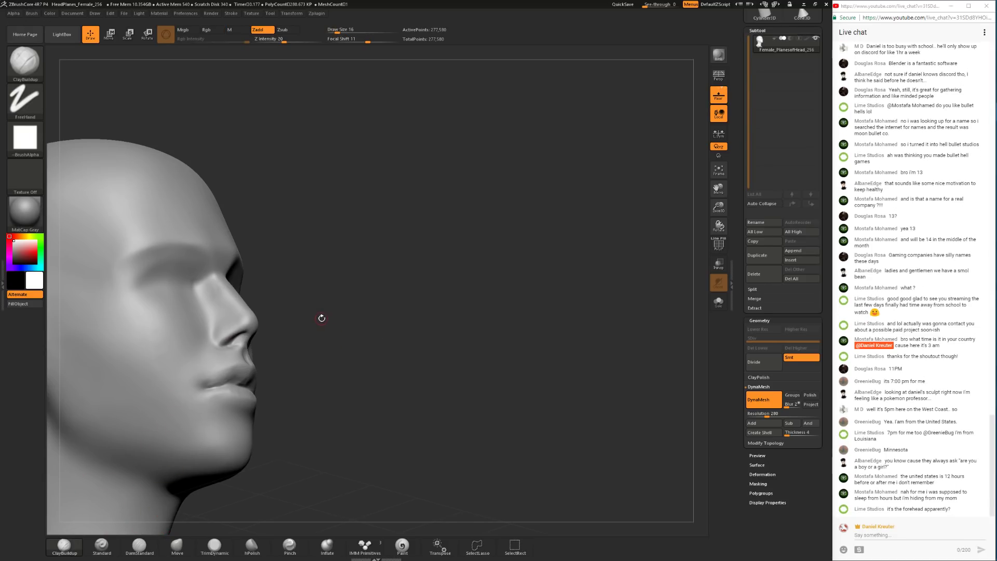
pyautogui.moveTo(362, 302); pyautogui.dragTo(386, 304)
pyautogui.keyDown('alt'); pyautogui.moveTo(359, 350); pyautogui.dragTo(410, 319); pyautogui.keyUp('alt')
pyautogui.keyDown('alt'); pyautogui.moveTo(415, 320); pyautogui.dragTo(454, 312); pyautogui.keyUp('alt')
pyautogui.moveTo(455, 311)
pyautogui.mouseDown()
pyautogui.moveTo(450, 322)
pyautogui.moveTo(463, 271)
pyautogui.moveTo(441, 272)
pyautogui.moveTo(504, 280)
pyautogui.moveTo(470, 306)
pyautogui.mouseUp()
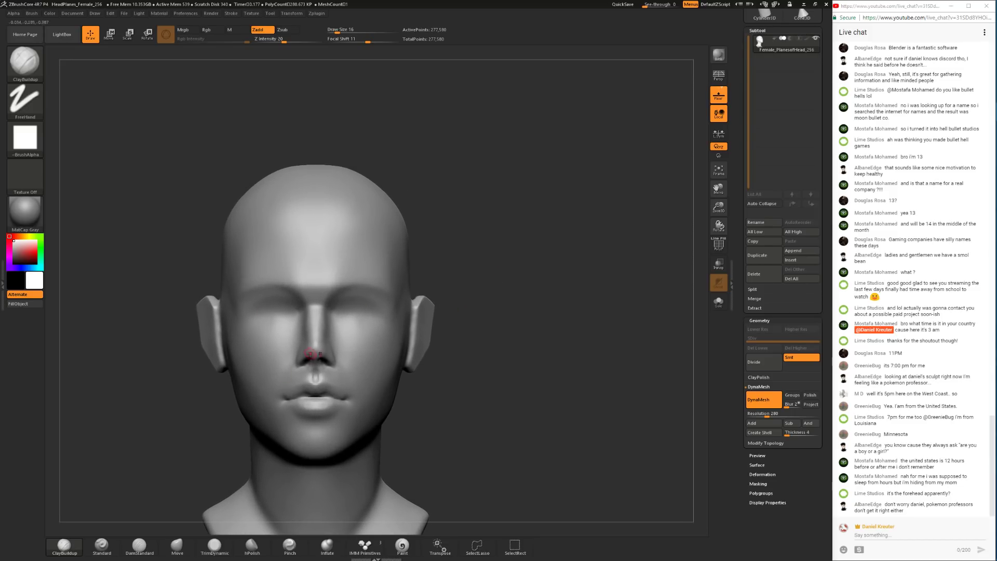
# Step: Examine the forehead profile and nose planes from side, three-quarter and front angles with the TrimDynamic brush at draw size 16
pyautogui.click(161, 554)
pyautogui.moveTo(450, 318)
pyautogui.keyDown('alt'); pyautogui.mouseDown()
pyautogui.moveTo(475, 283)
pyautogui.moveTo(450, 255)
pyautogui.moveTo(449, 218)
pyautogui.moveTo(450, 276)
pyautogui.moveTo(416, 276)
pyautogui.moveTo(422, 297)
pyautogui.moveTo(498, 306)
pyautogui.moveTo(456, 304)
pyautogui.moveTo(489, 278)
pyautogui.moveTo(435, 285)
pyautogui.moveTo(474, 292)
pyautogui.moveTo(447, 335)
pyautogui.moveTo(431, 335)
pyautogui.mouseUp(); pyautogui.keyUp('alt')
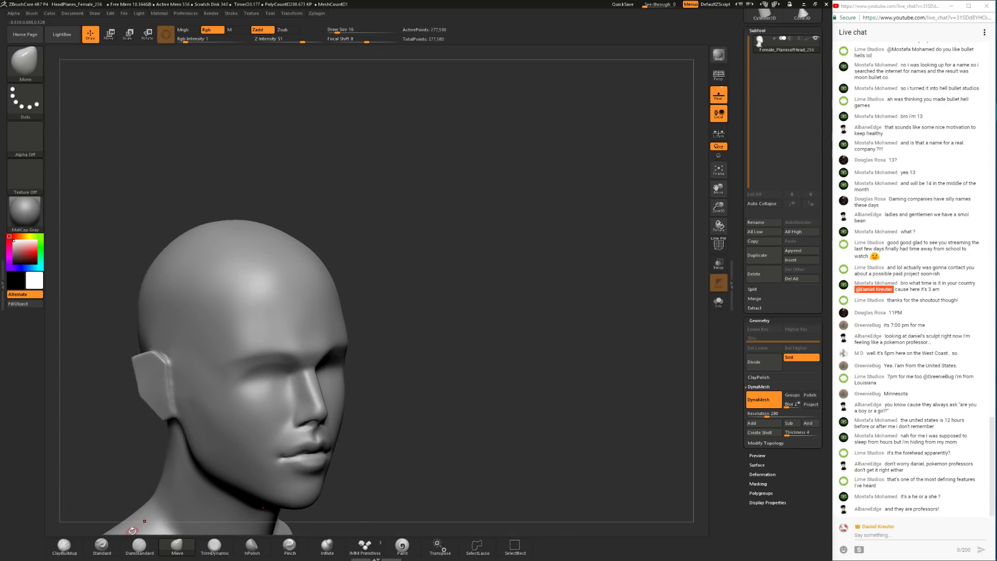
pyautogui.click(215, 545)
pyautogui.moveTo(378, 361)
pyautogui.mouseDown()
pyautogui.moveTo(407, 352)
pyautogui.moveTo(361, 333)
pyautogui.mouseUp()
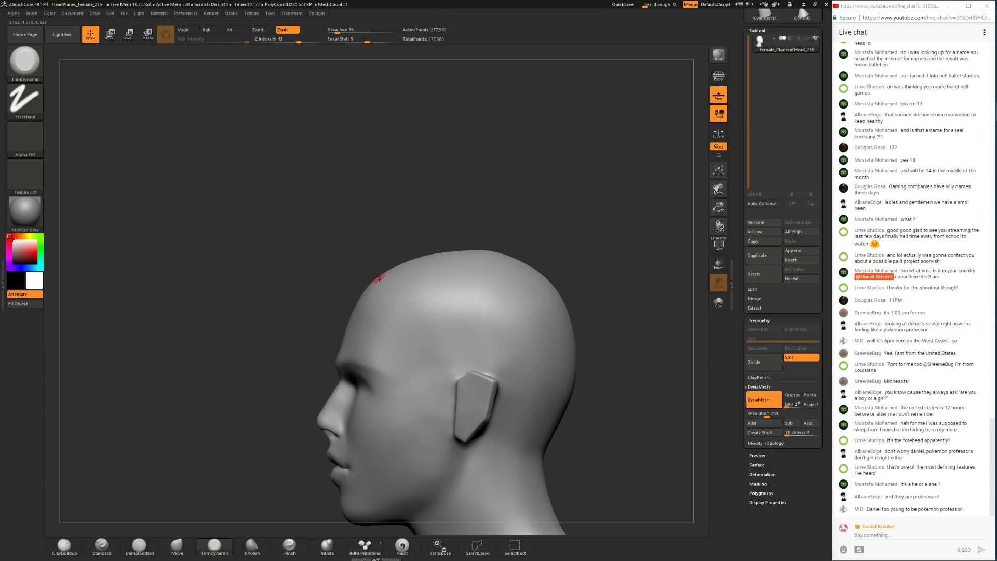
pyautogui.moveTo(370, 297); pyautogui.dragTo(406, 298, button='right')
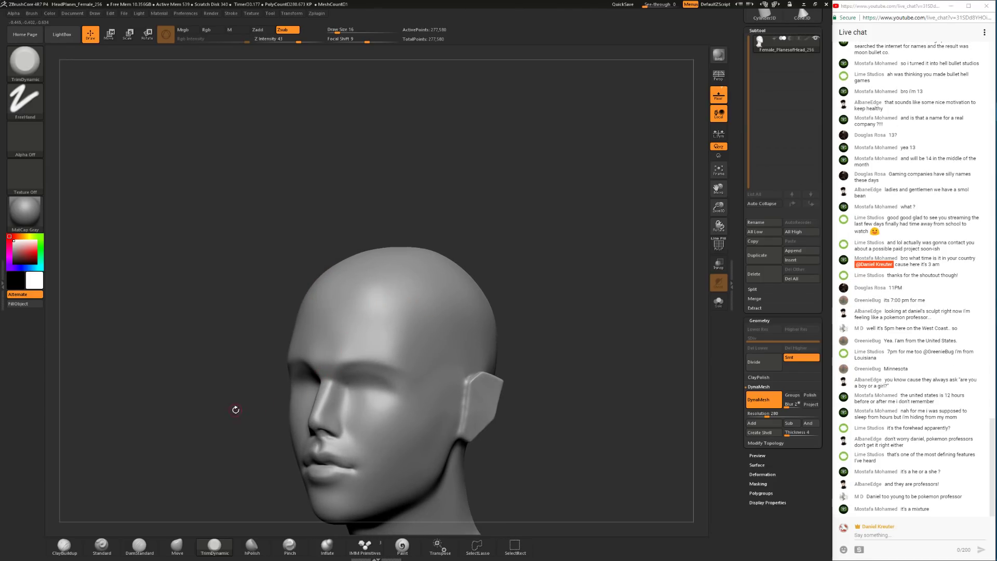
pyautogui.moveTo(241, 410); pyautogui.dragTo(281, 409, button='right')
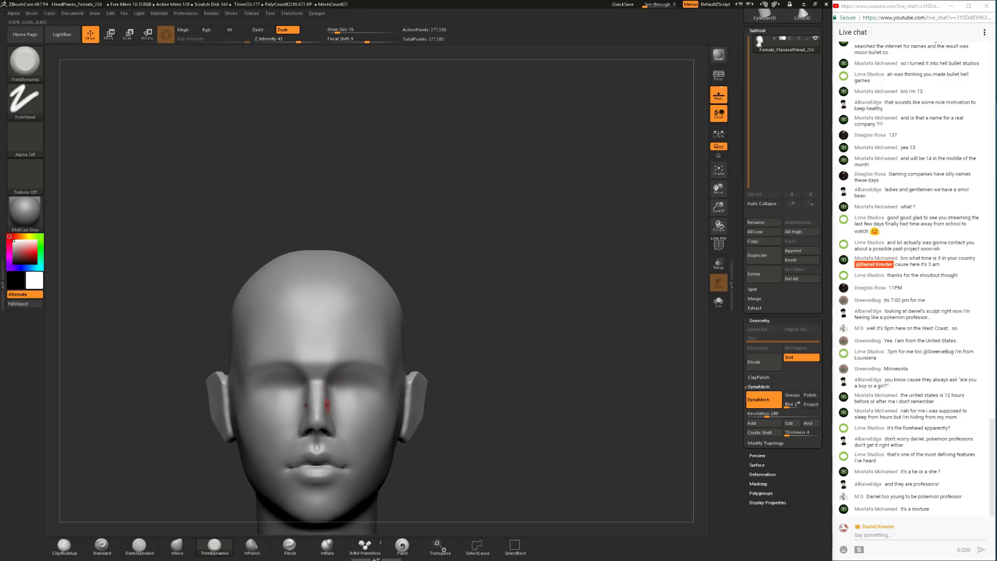
# Step: Examine the forehead and brow from three-quarter, side and front angles with the Move brush at draw size 35
pyautogui.click(179, 545)
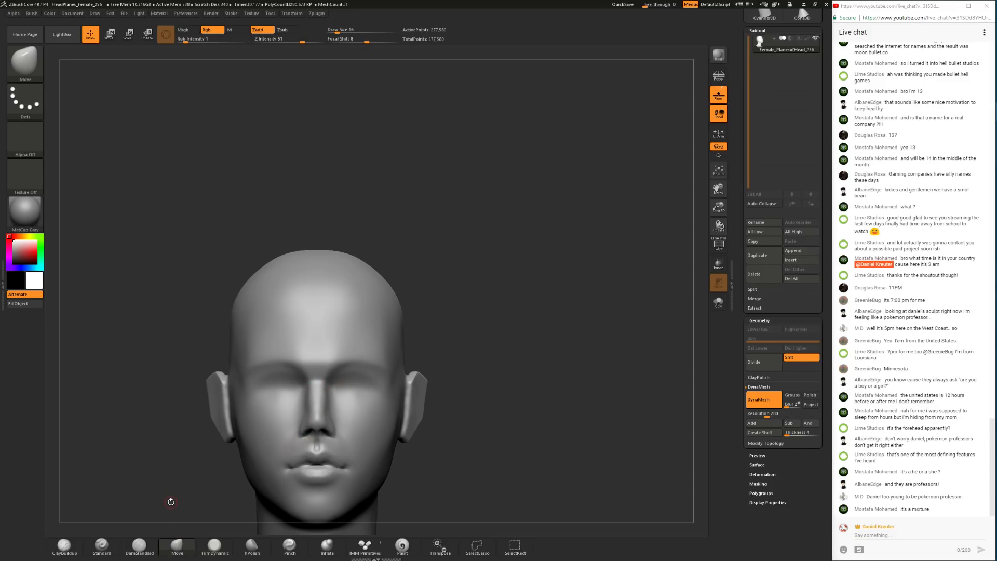
pyautogui.moveTo(171, 501); pyautogui.dragTo(220, 496)
pyautogui.press('space')
pyautogui.click(295, 444)
pyautogui.click(293, 426)
pyautogui.click(295, 426)
pyautogui.moveTo(294, 445); pyautogui.dragTo(282, 445)
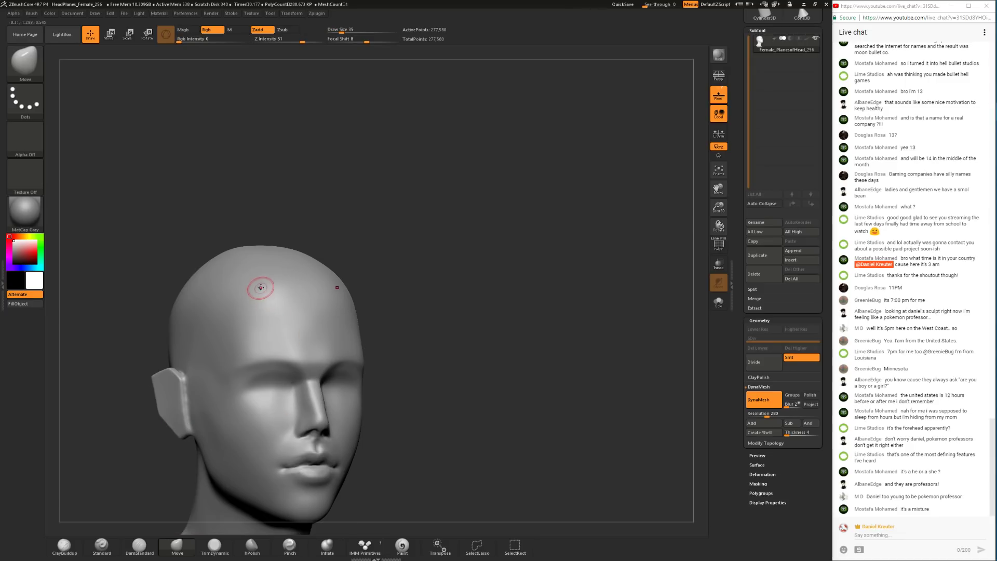
pyautogui.moveTo(383, 262); pyautogui.dragTo(309, 271)
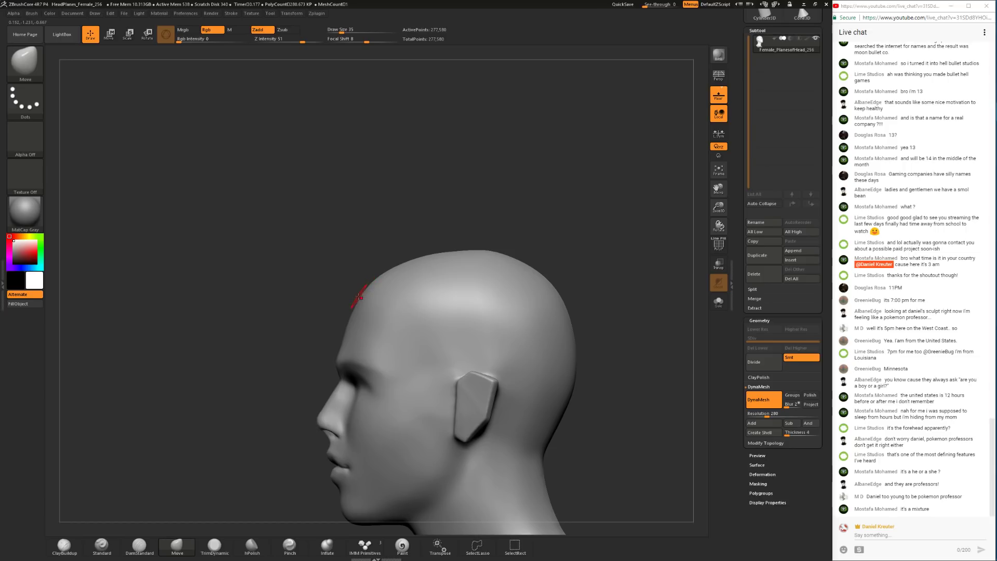
pyautogui.moveTo(317, 327); pyautogui.dragTo(359, 337)
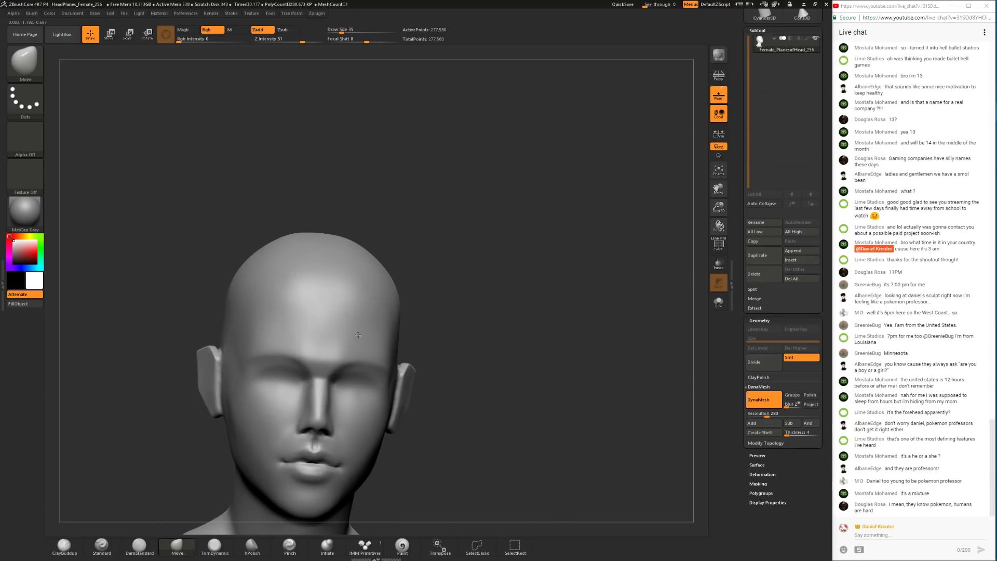
pyautogui.keyDown('shift'); pyautogui.moveTo(441, 285); pyautogui.dragTo(435, 283); pyautogui.keyUp('shift')
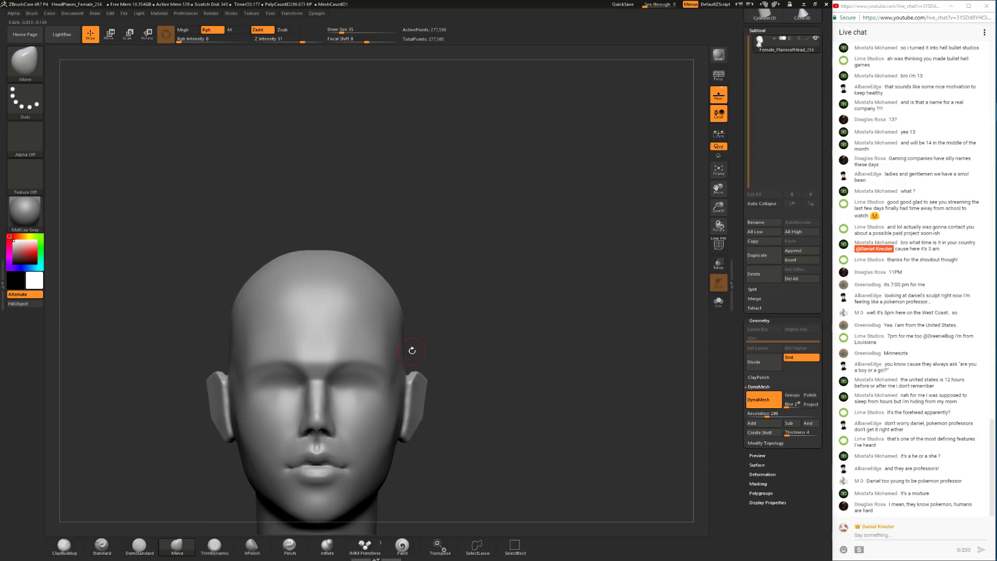
# Step: Adjust the middle of the face around the eyes and nose with the Move brush, starting at draw size 116
pyautogui.press('space')
pyautogui.moveTo(450, 331); pyautogui.dragTo(464, 330)
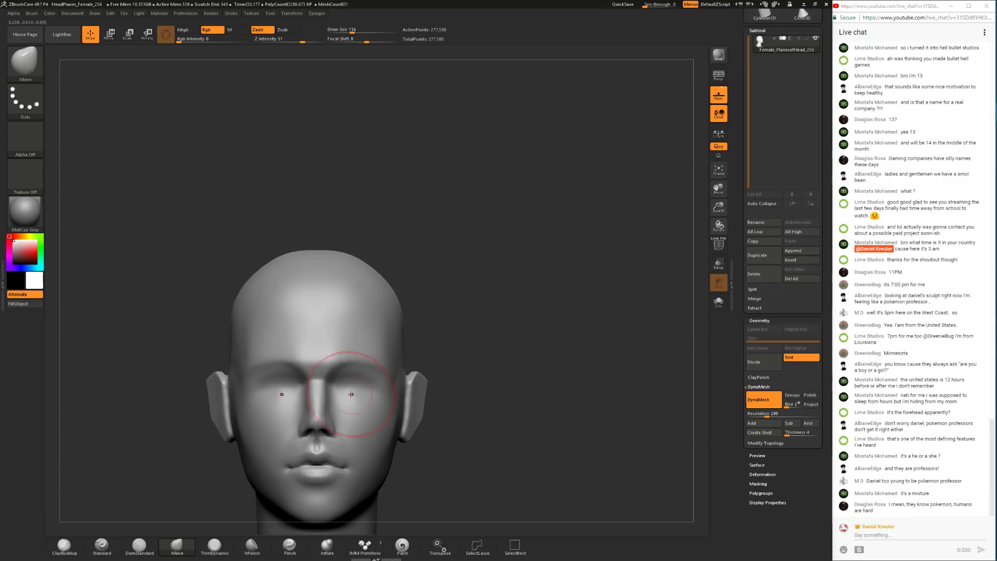
pyautogui.moveTo(419, 454)
pyautogui.keyDown('alt'); pyautogui.mouseDown()
pyautogui.moveTo(405, 405)
pyautogui.moveTo(399, 441)
pyautogui.mouseUp(); pyautogui.keyUp('alt')
pyautogui.press('space')
pyautogui.click(316, 414)
pyautogui.press('space')
pyautogui.moveTo(272, 414); pyautogui.dragTo(275, 414)
pyautogui.keyDown('alt'); pyautogui.moveTo(393, 437); pyautogui.dragTo(429, 407); pyautogui.keyUp('alt')
# Step: Raise the upper lip slightly with the Move brush at draw size 90 and check it from a three-quarter angle
pyautogui.press('space')
pyautogui.moveTo(265, 418); pyautogui.dragTo(266, 418)
pyautogui.moveTo(305, 423); pyautogui.dragTo(305, 417)
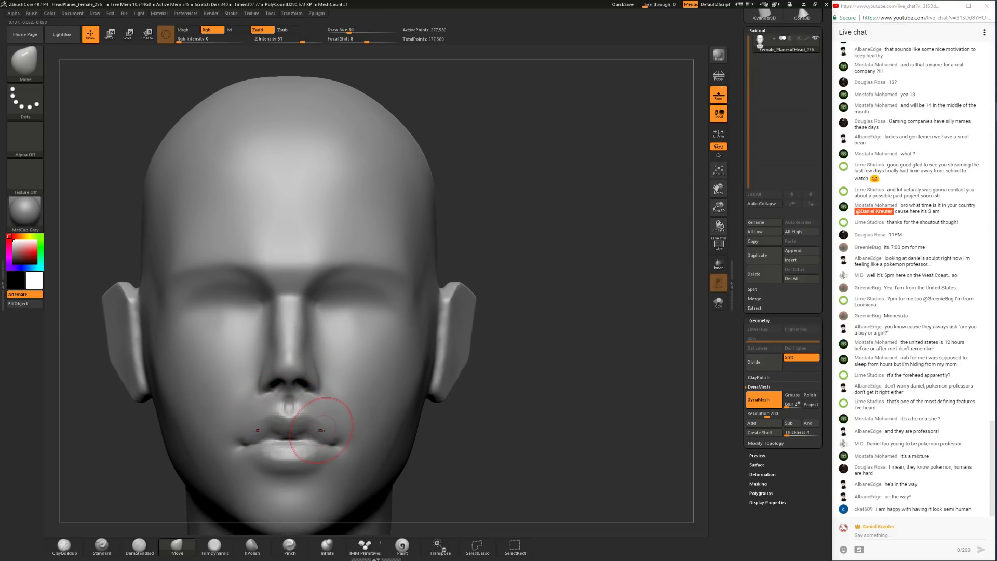
pyautogui.keyDown('alt'); pyautogui.moveTo(465, 449); pyautogui.dragTo(454, 407); pyautogui.keyUp('alt')
pyautogui.press('space')
pyautogui.moveTo(315, 414); pyautogui.dragTo(312, 415)
pyautogui.moveTo(460, 433); pyautogui.dragTo(405, 440)
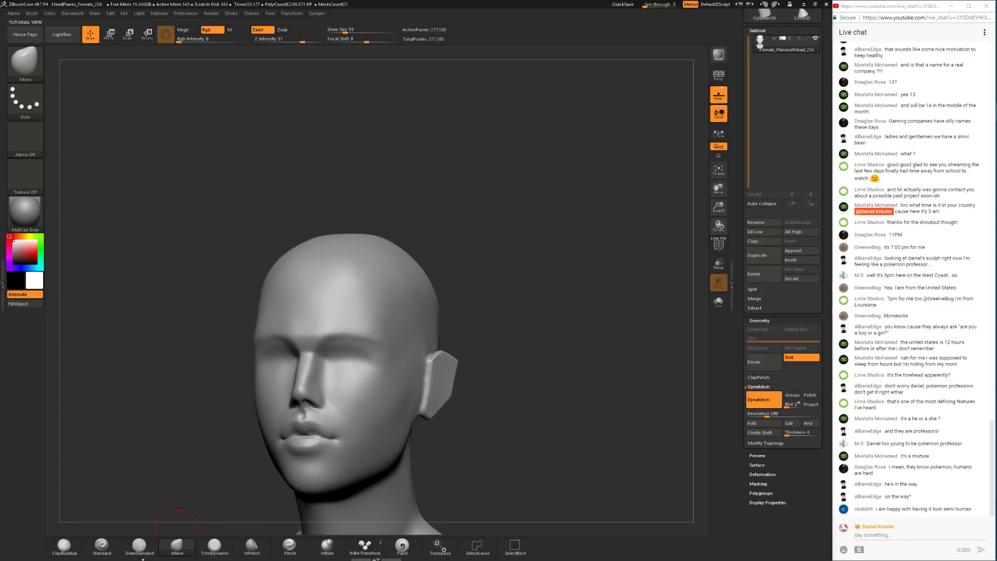
# Step: Refine the creases around the mouth with the DamStandard brush at draw size 33
pyautogui.click(139, 546)
pyautogui.moveTo(171, 465)
pyautogui.keyDown('alt'); pyautogui.mouseDown()
pyautogui.moveTo(177, 504)
pyautogui.moveTo(122, 501)
pyautogui.mouseUp(); pyautogui.keyUp('alt')
pyautogui.press('space')
pyautogui.moveTo(345, 383); pyautogui.dragTo(340, 383)
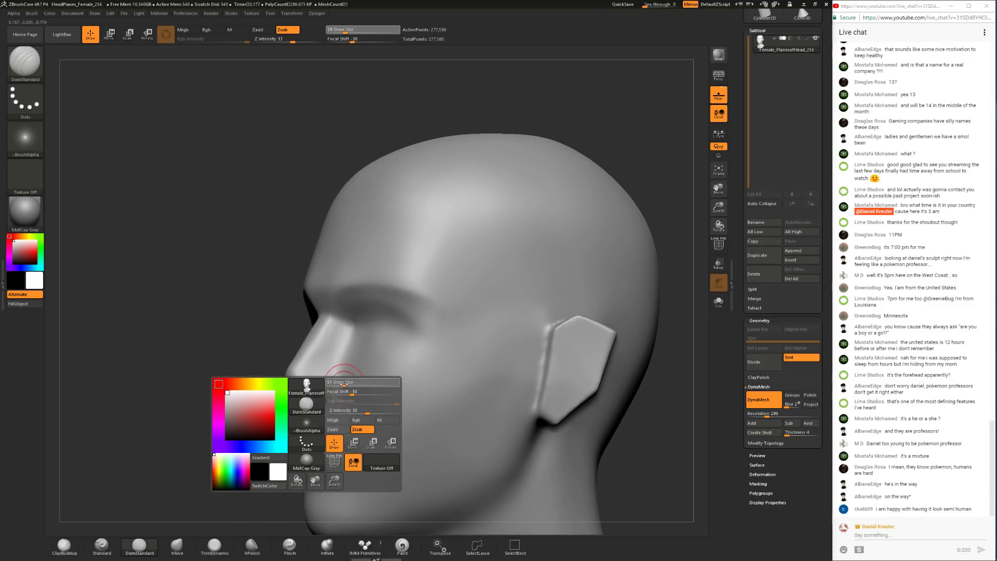
pyautogui.moveTo(208, 457); pyautogui.dragTo(263, 422)
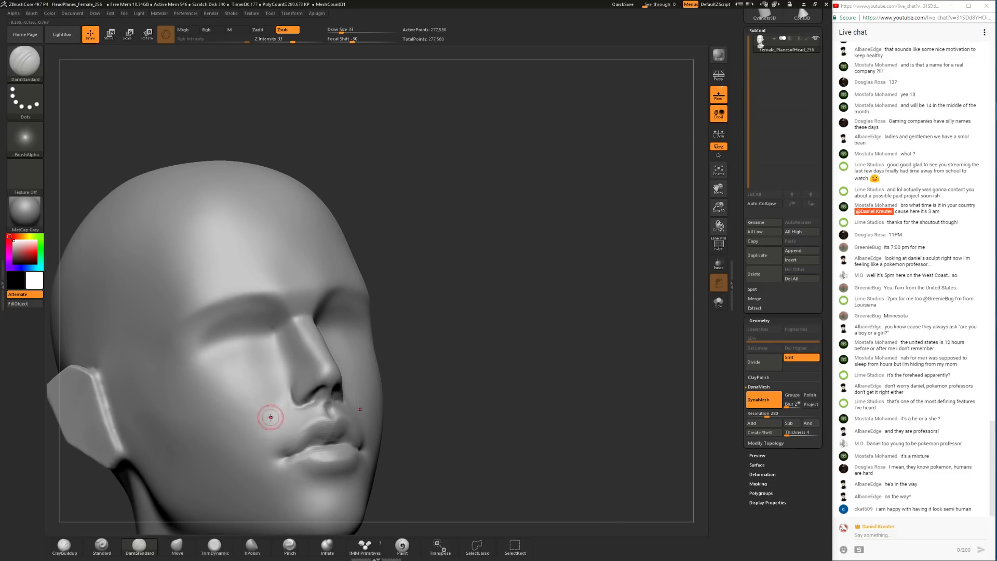
# Step: Refine the side of the face with the ClayBuildup brush at draw size 68 and smooth the outer brow
pyautogui.click(64, 545)
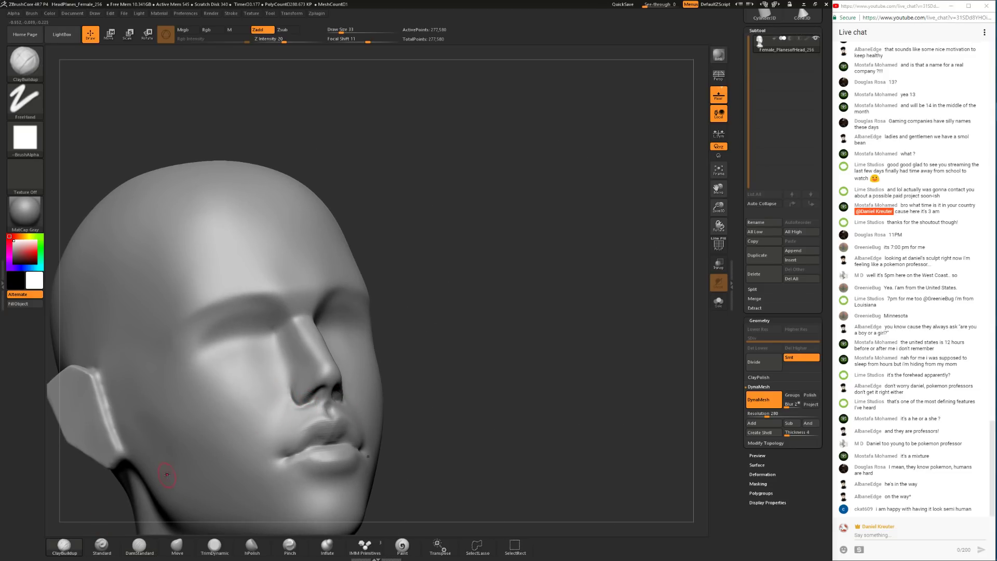
pyautogui.press('space')
pyautogui.moveTo(301, 389); pyautogui.dragTo(311, 373)
pyautogui.moveTo(474, 343)
pyautogui.keyDown('alt'); pyautogui.mouseDown()
pyautogui.moveTo(451, 363)
pyautogui.moveTo(410, 371)
pyautogui.mouseUp(); pyautogui.keyUp('alt')
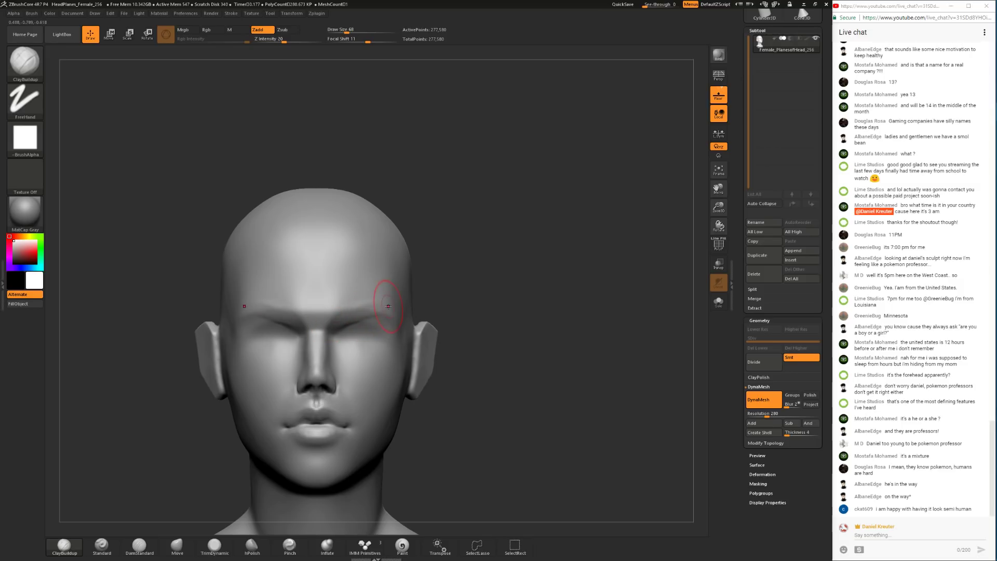
pyautogui.moveTo(378, 306)
pyautogui.keyDown('shift'); pyautogui.mouseDown()
pyautogui.moveTo(333, 324)
pyautogui.moveTo(367, 312)
pyautogui.mouseUp(); pyautogui.keyUp('shift')
pyautogui.press('space')
pyautogui.moveTo(519, 312); pyautogui.dragTo(457, 302)
pyautogui.keyDown('alt'); pyautogui.moveTo(457, 301); pyautogui.dragTo(447, 280); pyautogui.keyUp('alt')
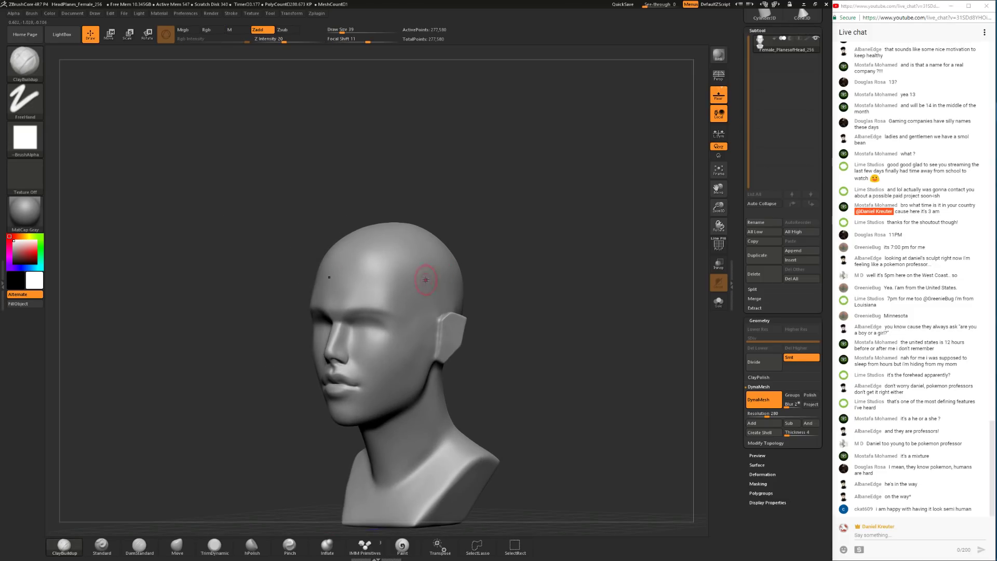
# Step: Adjust the jaw and neck contours with the Move brush from several angles
pyautogui.click(184, 550)
pyautogui.moveTo(490, 383)
pyautogui.mouseDown()
pyautogui.moveTo(389, 427)
pyautogui.moveTo(434, 401)
pyautogui.moveTo(445, 410)
pyautogui.moveTo(430, 462)
pyautogui.mouseUp()
pyautogui.press('space')
pyautogui.click(472, 415)
pyautogui.keyDown('alt'); pyautogui.moveTo(492, 385); pyautogui.dragTo(399, 458); pyautogui.keyUp('alt')
pyautogui.moveTo(258, 482); pyautogui.dragTo(392, 398)
pyautogui.moveTo(435, 440); pyautogui.dragTo(393, 461)
pyautogui.moveTo(373, 483); pyautogui.dragTo(397, 473)
pyautogui.press('space')
pyautogui.click(371, 469)
pyautogui.moveTo(380, 423)
pyautogui.mouseDown()
pyautogui.moveTo(395, 410)
pyautogui.moveTo(373, 415)
pyautogui.moveTo(400, 415)
pyautogui.moveTo(338, 437)
pyautogui.mouseUp()
pyautogui.moveTo(425, 447)
pyautogui.mouseDown()
pyautogui.moveTo(359, 444)
pyautogui.moveTo(333, 423)
pyautogui.moveTo(363, 416)
pyautogui.mouseUp()
# Step: Pull the mouth corners inward and adjust the chin with the Move brush at draw size 77
pyautogui.press('space')
pyautogui.moveTo(362, 367); pyautogui.dragTo(356, 367)
pyautogui.moveTo(413, 342); pyautogui.dragTo(408, 344)
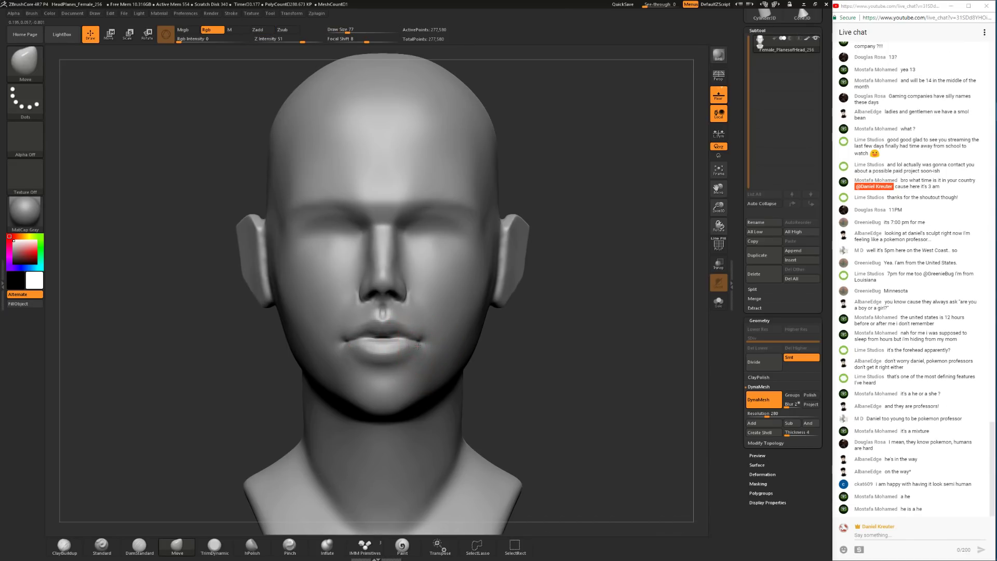
pyautogui.moveTo(404, 379); pyautogui.dragTo(412, 361)
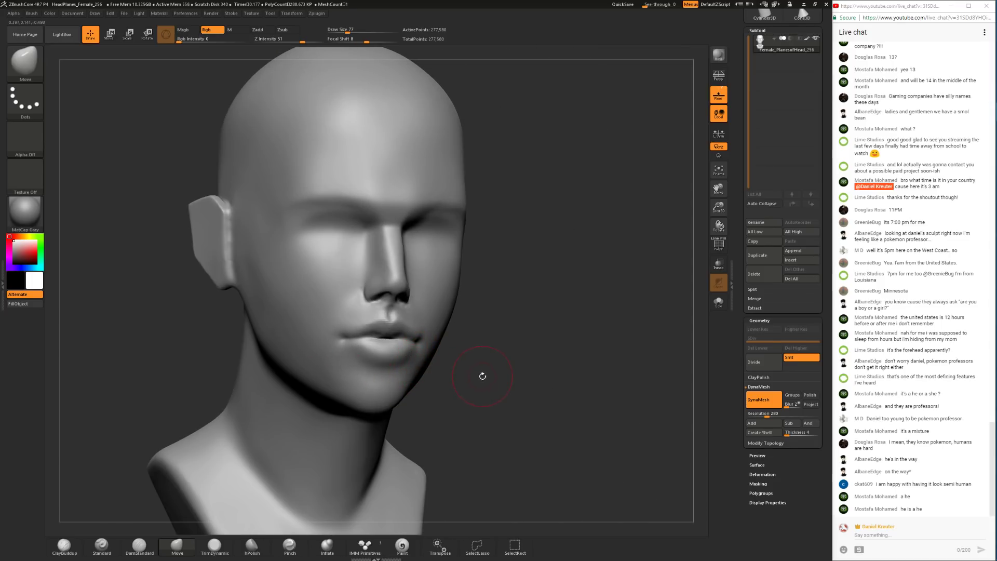
# Step: Flatten the front plane of the chin below the lower lip with the TrimDynamic brush
pyautogui.click(214, 546)
pyautogui.moveTo(557, 347)
pyautogui.mouseDown()
pyautogui.moveTo(541, 355)
pyautogui.moveTo(555, 348)
pyautogui.moveTo(540, 339)
pyautogui.mouseUp()
pyautogui.press('s')
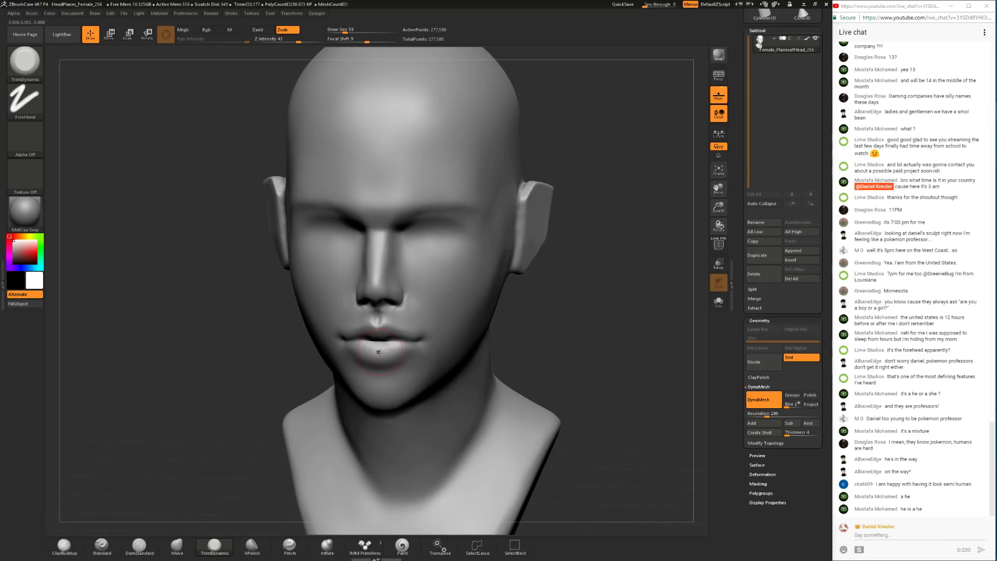
pyautogui.moveTo(238, 401)
pyautogui.mouseDown()
pyautogui.moveTo(371, 372)
pyautogui.moveTo(368, 393)
pyautogui.moveTo(229, 393)
pyautogui.mouseUp()
pyautogui.moveTo(386, 382); pyautogui.dragTo(372, 389)
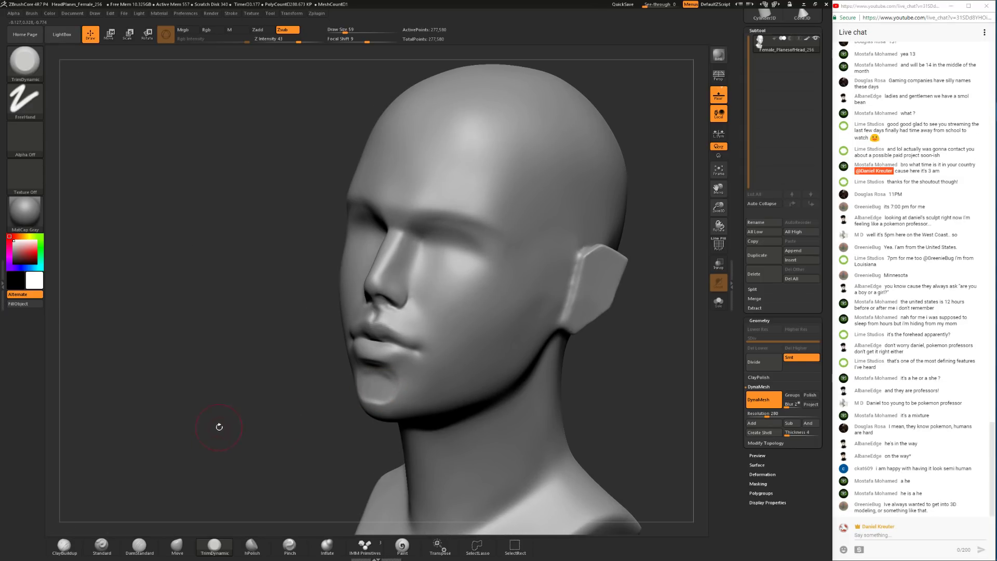
# Step: Build up the chin with the ClayBuildup brush and smooth its surface
pyautogui.click(64, 545)
pyautogui.moveTo(384, 395)
pyautogui.mouseDown()
pyautogui.moveTo(378, 387)
pyautogui.moveTo(383, 401)
pyautogui.mouseUp()
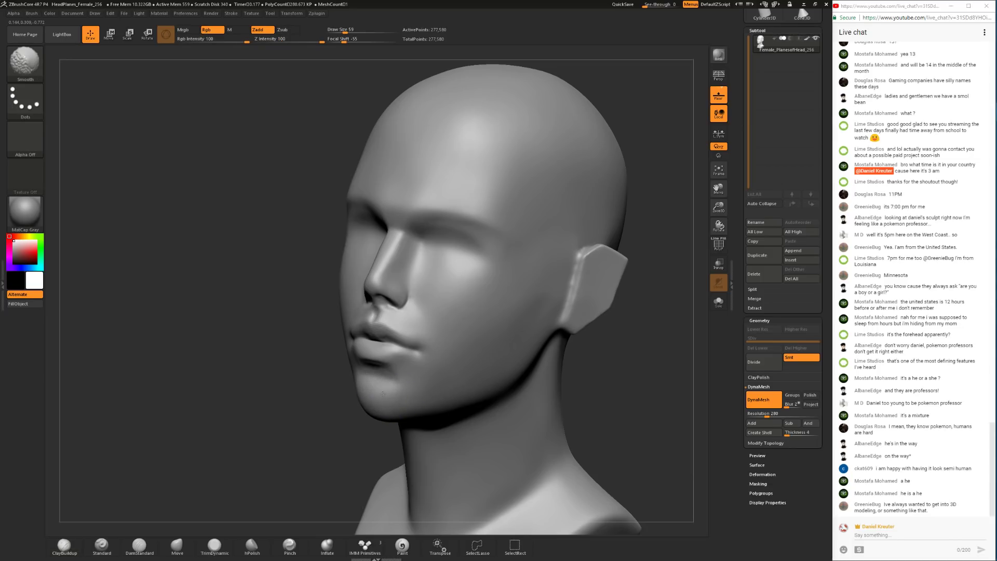
pyautogui.moveTo(283, 427)
pyautogui.mouseDown()
pyautogui.moveTo(384, 388)
pyautogui.moveTo(433, 384)
pyautogui.moveTo(402, 370)
pyautogui.moveTo(426, 373)
pyautogui.moveTo(433, 397)
pyautogui.mouseUp()
# Step: Refine the jawline and side of the chin with the ClayBuildup brush at draw sizes 97 and 54, smoothing the strokes
pyautogui.press('space')
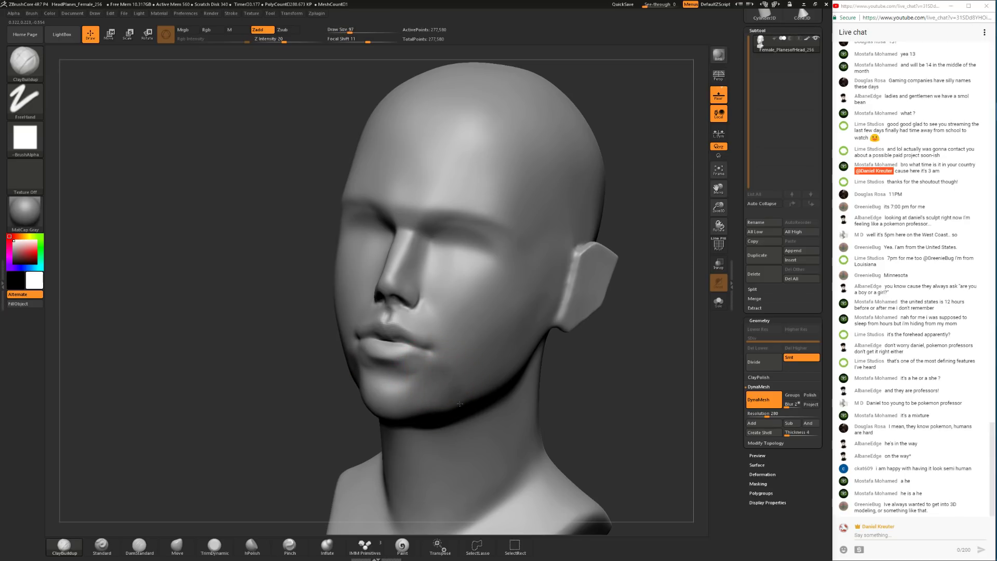
pyautogui.click(214, 545)
pyautogui.keyDown('alt'); pyautogui.moveTo(341, 420); pyautogui.dragTo(381, 453); pyautogui.keyUp('alt')
pyautogui.click(64, 545)
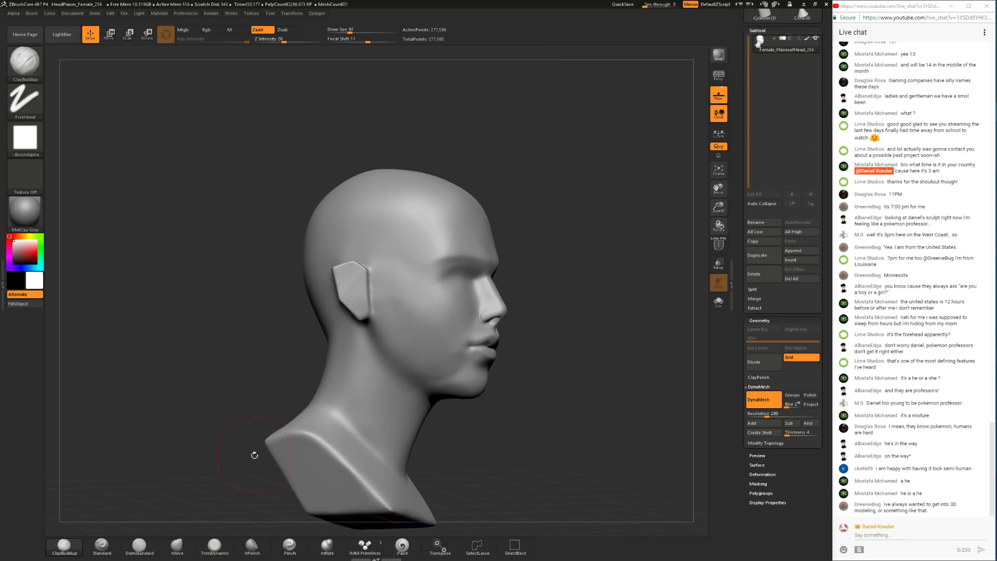
pyautogui.moveTo(514, 400); pyautogui.dragTo(401, 422)
pyautogui.press('space')
pyautogui.moveTo(511, 379); pyautogui.dragTo(504, 369)
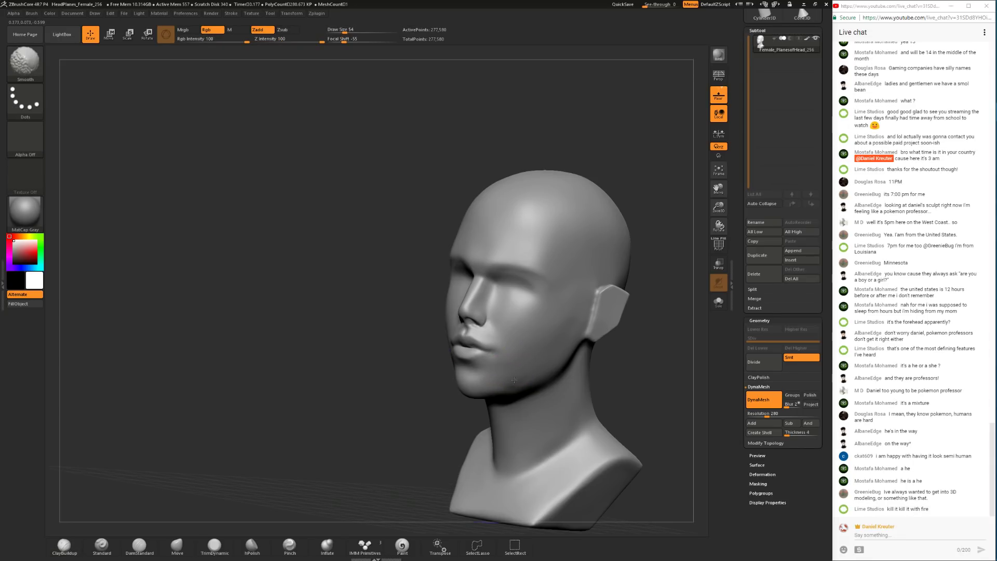
pyautogui.keyDown('shift'); pyautogui.moveTo(341, 408); pyautogui.dragTo(267, 408); pyautogui.keyUp('shift')
pyautogui.moveTo(498, 390); pyautogui.dragTo(480, 386)
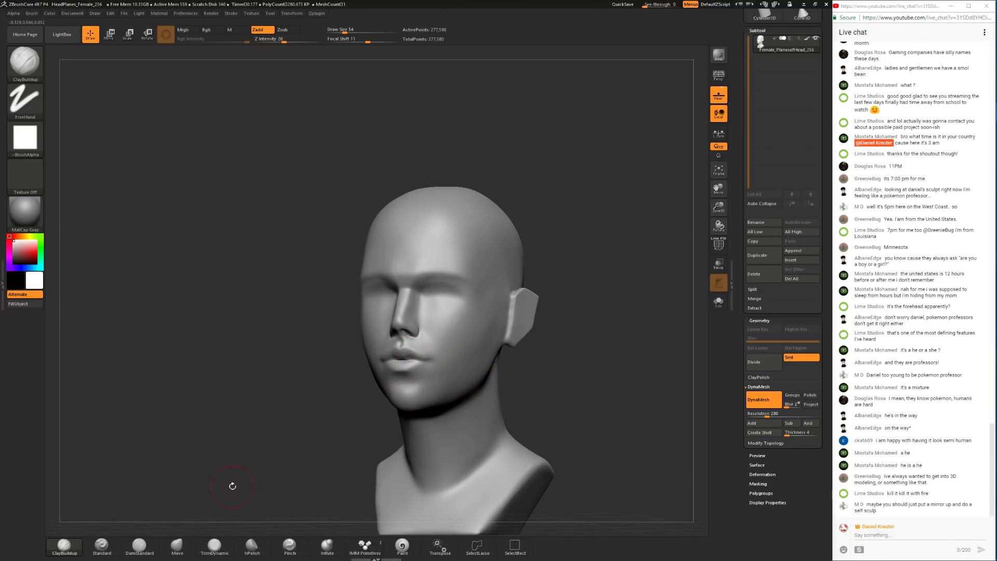
# Step: Sharpen the mouth corners with the DamStandard brush at draw size 49 and smooth around them
pyautogui.click(152, 546)
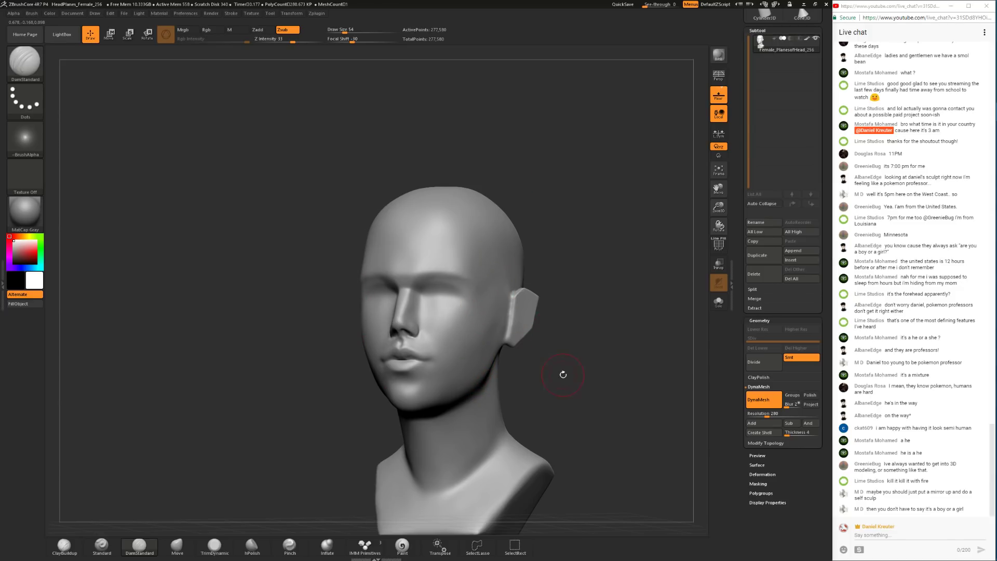
pyautogui.press('space')
pyautogui.moveTo(580, 396); pyautogui.dragTo(583, 396)
pyautogui.moveTo(585, 351)
pyautogui.mouseDown()
pyautogui.moveTo(602, 354)
pyautogui.moveTo(558, 415)
pyautogui.mouseUp()
pyautogui.press('space')
pyautogui.moveTo(457, 328); pyautogui.dragTo(439, 326)
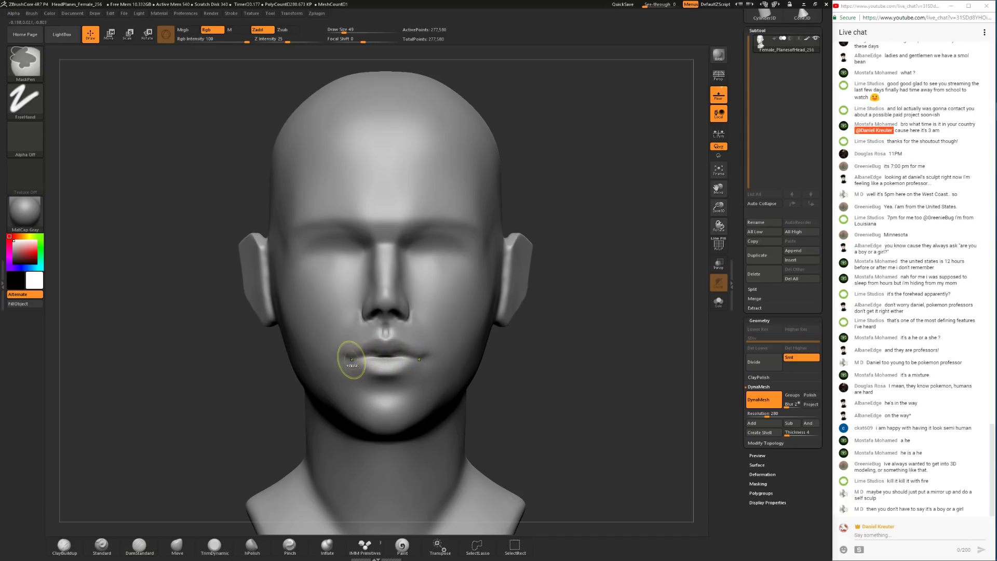
pyautogui.click(213, 546)
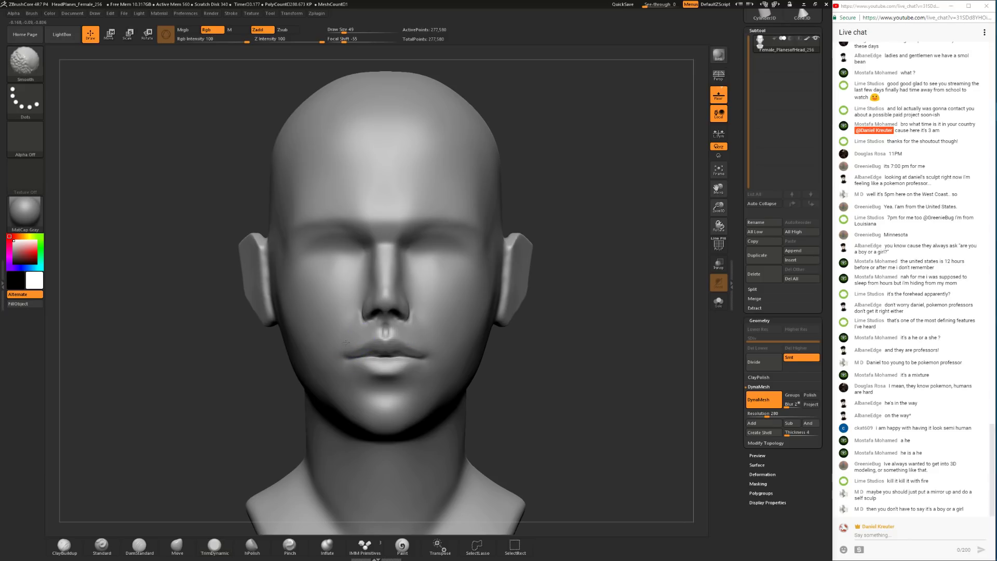
# Step: Pull the lower lip downward with the Move brush at draw size 49
pyautogui.moveTo(569, 405); pyautogui.dragTo(485, 394)
pyautogui.moveTo(297, 375)
pyautogui.mouseDown()
pyautogui.moveTo(407, 377)
pyautogui.moveTo(351, 362)
pyautogui.moveTo(375, 387)
pyautogui.moveTo(402, 386)
pyautogui.moveTo(382, 404)
pyautogui.mouseUp()
pyautogui.click(64, 546)
pyautogui.click(177, 547)
pyautogui.moveTo(355, 365); pyautogui.dragTo(356, 375)
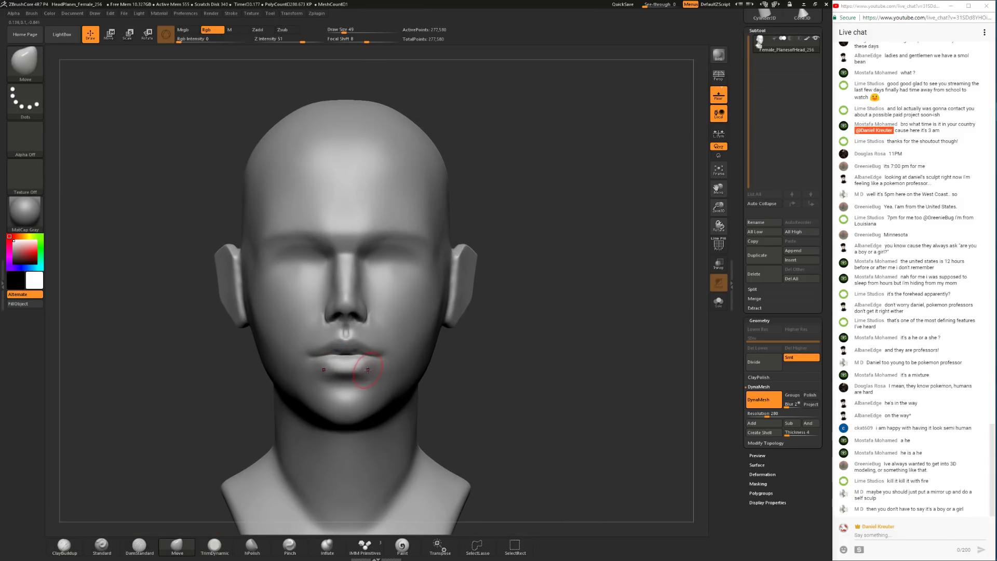
# Step: Build up the area beside the mouth and chin with the ClayBuildup brush at draw size 71 and smooth it
pyautogui.click(65, 545)
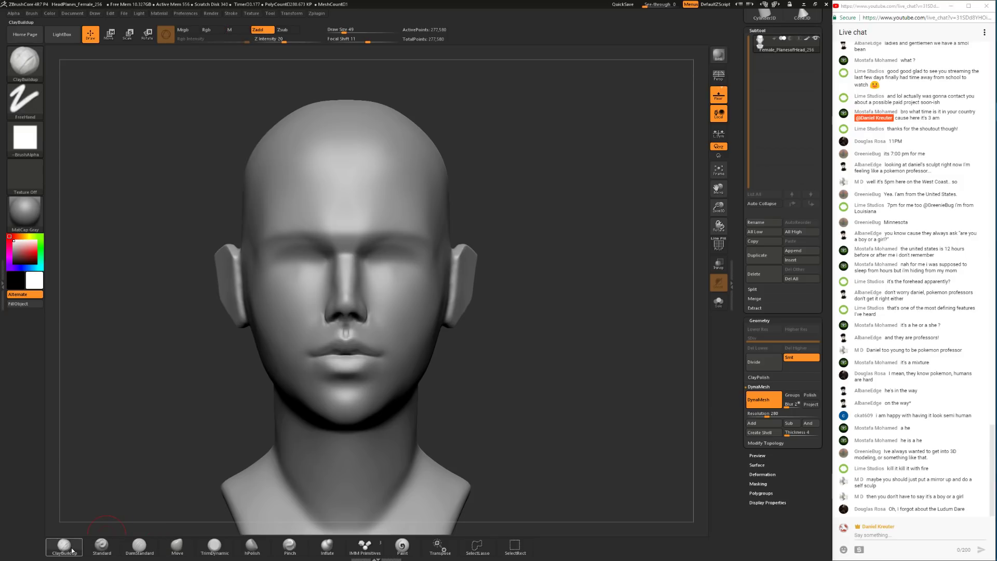
pyautogui.press('space')
pyautogui.moveTo(545, 349)
pyautogui.mouseDown()
pyautogui.moveTo(519, 350)
pyautogui.moveTo(549, 351)
pyautogui.mouseUp()
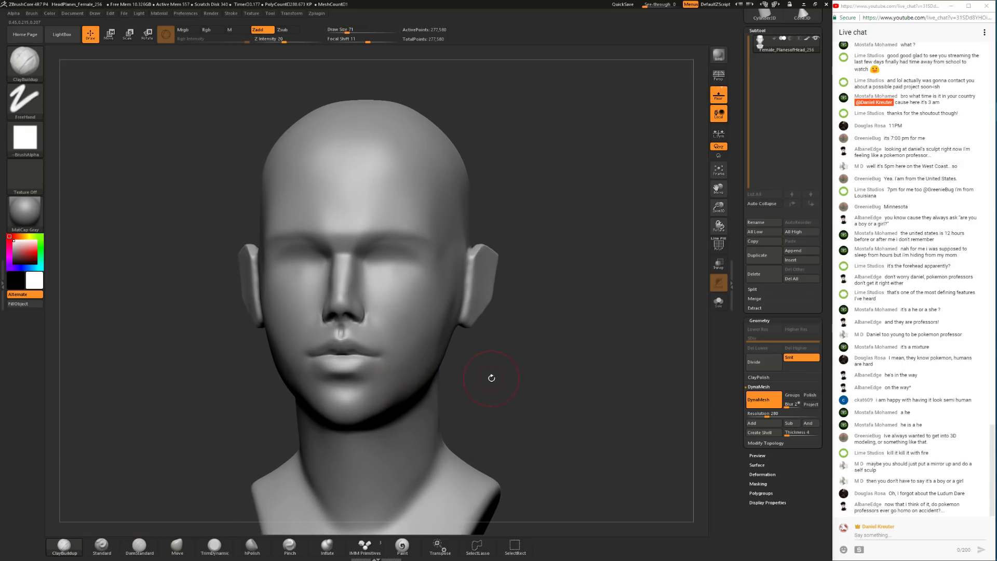
pyautogui.moveTo(535, 395)
pyautogui.mouseDown()
pyautogui.moveTo(525, 367)
pyautogui.moveTo(524, 380)
pyautogui.moveTo(431, 377)
pyautogui.mouseUp()
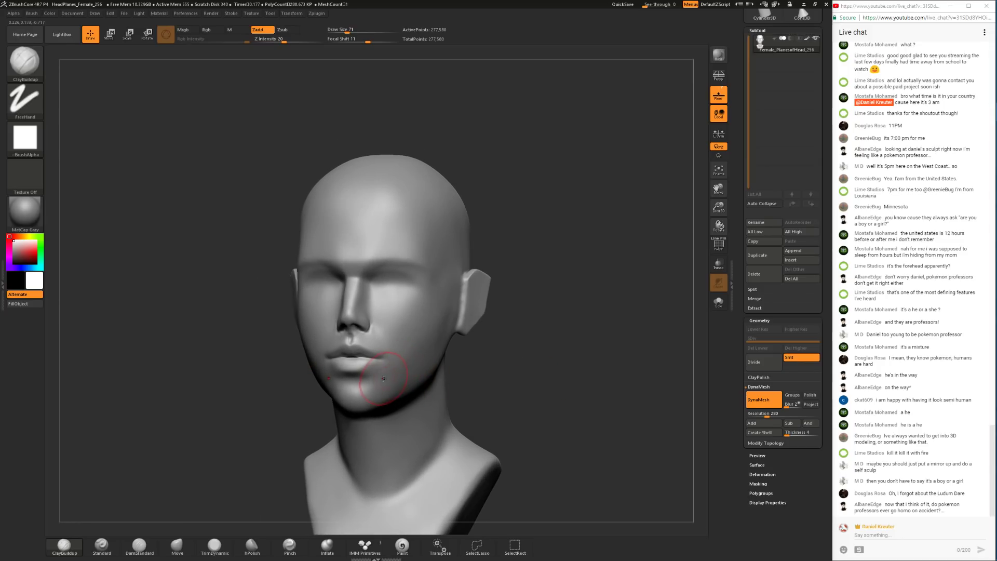
pyautogui.press('shift')
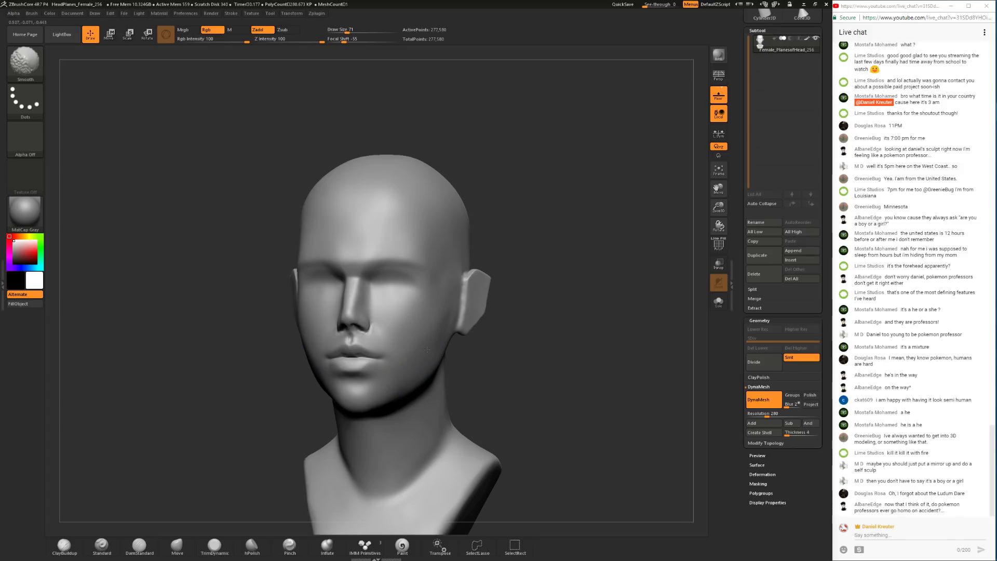
# Step: Refine the planes of the chin and underside of the jaw with the TrimDynamic brush at draw size 71
pyautogui.moveTo(231, 500); pyautogui.dragTo(388, 445)
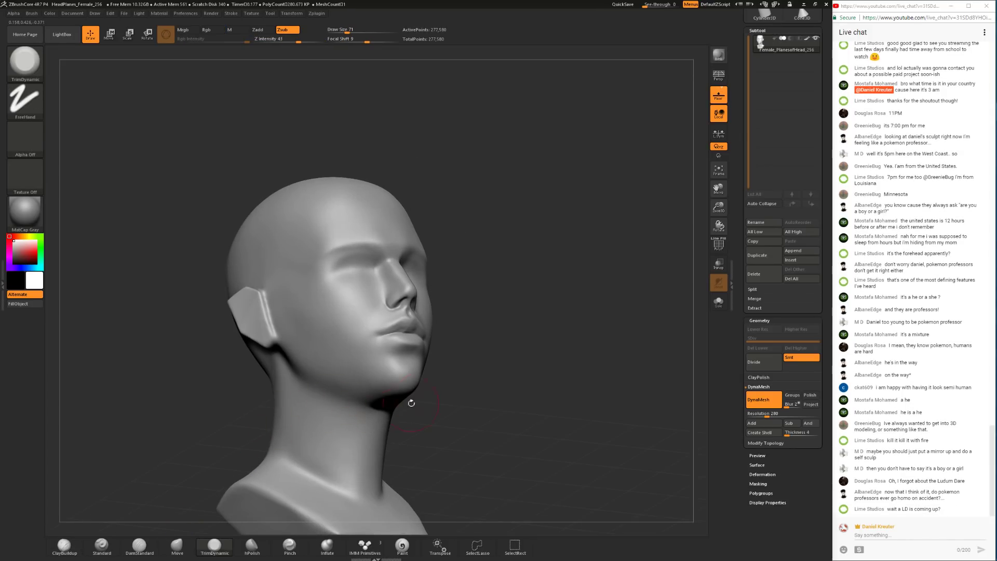
pyautogui.moveTo(556, 398); pyautogui.dragTo(415, 388)
pyautogui.press('ctrl')
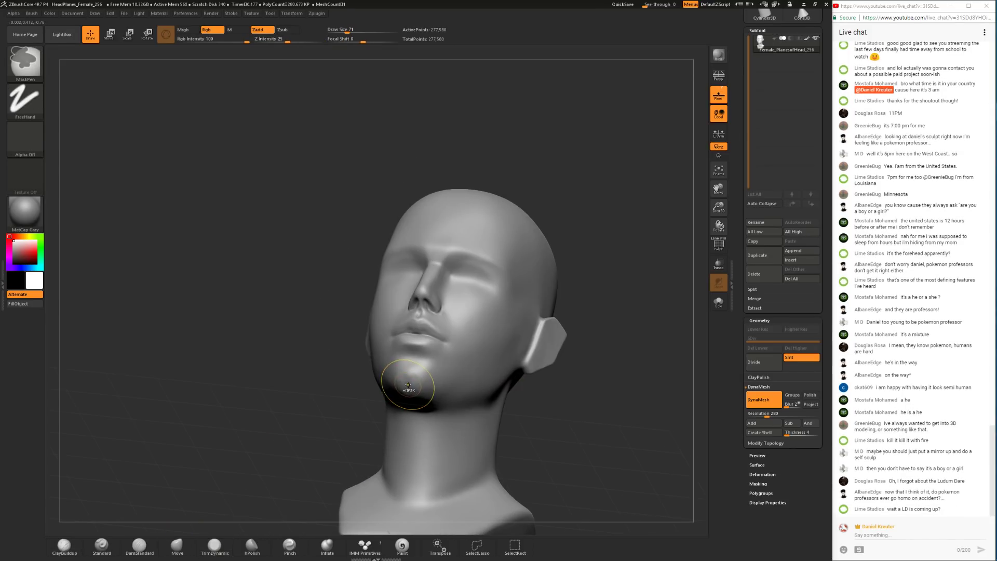
pyautogui.moveTo(229, 410); pyautogui.dragTo(345, 421)
pyautogui.press('shift')
pyautogui.moveTo(449, 422); pyautogui.dragTo(336, 401)
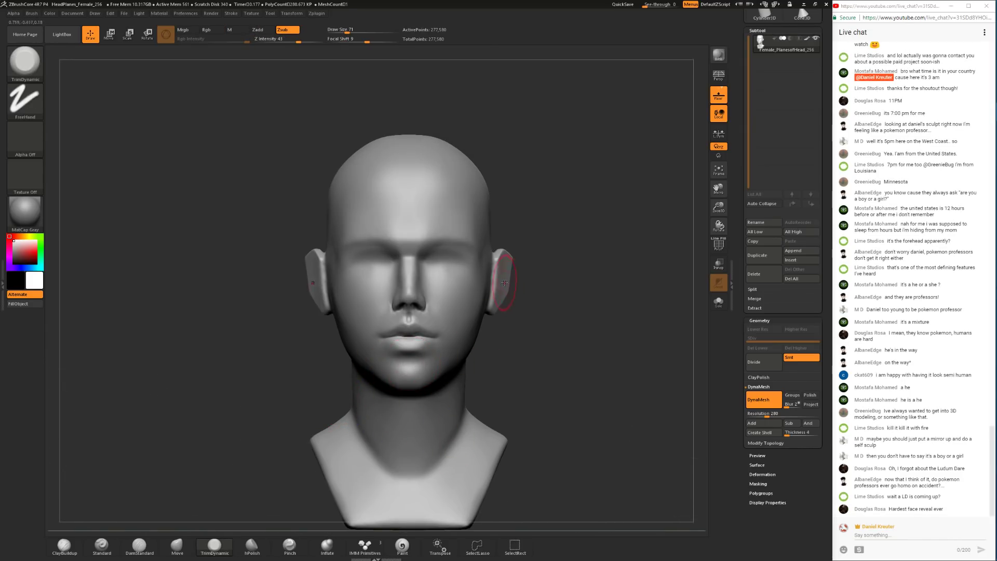
# Step: Flatten the underside of the jaw and upper neck with the TrimDynamic brush at focal shift 0 and draw size 120, and smooth it
pyautogui.keyDown('alt'); pyautogui.moveTo(555, 369); pyautogui.dragTo(471, 374); pyautogui.keyUp('alt')
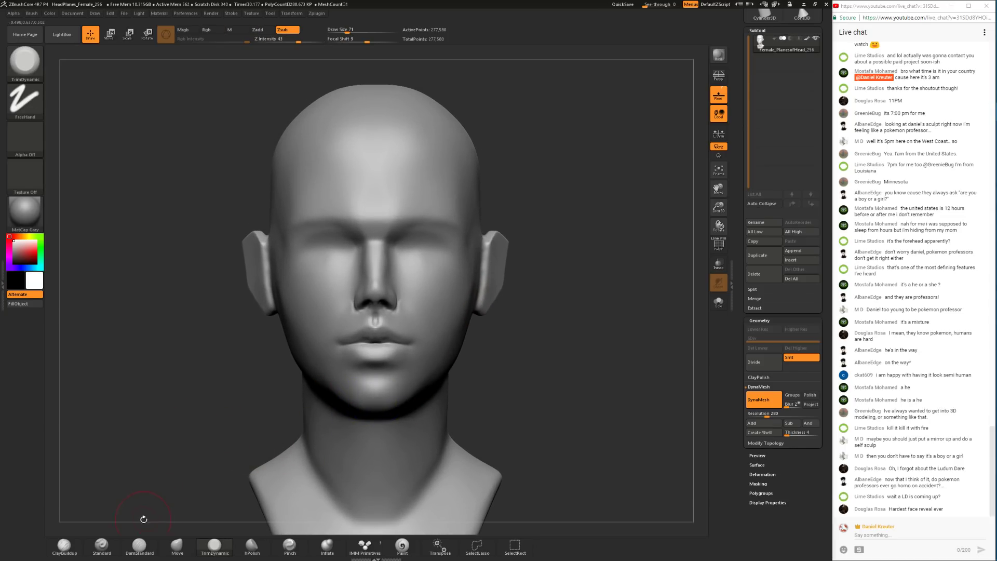
pyautogui.click(65, 545)
pyautogui.keyDown('alt'); pyautogui.moveTo(555, 385); pyautogui.dragTo(514, 364); pyautogui.keyUp('alt')
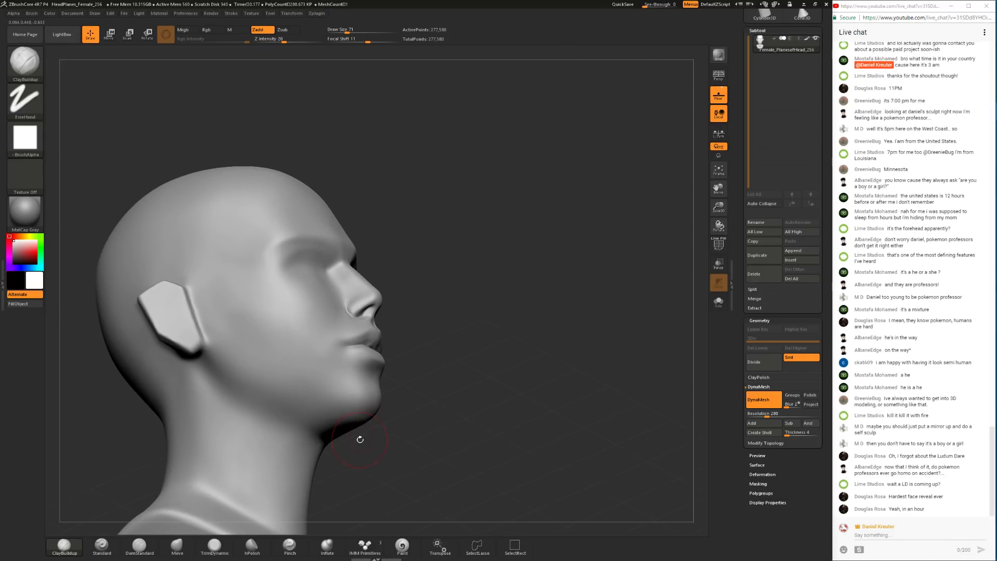
pyautogui.click(215, 546)
pyautogui.moveTo(358, 511); pyautogui.dragTo(362, 478)
pyautogui.press('space')
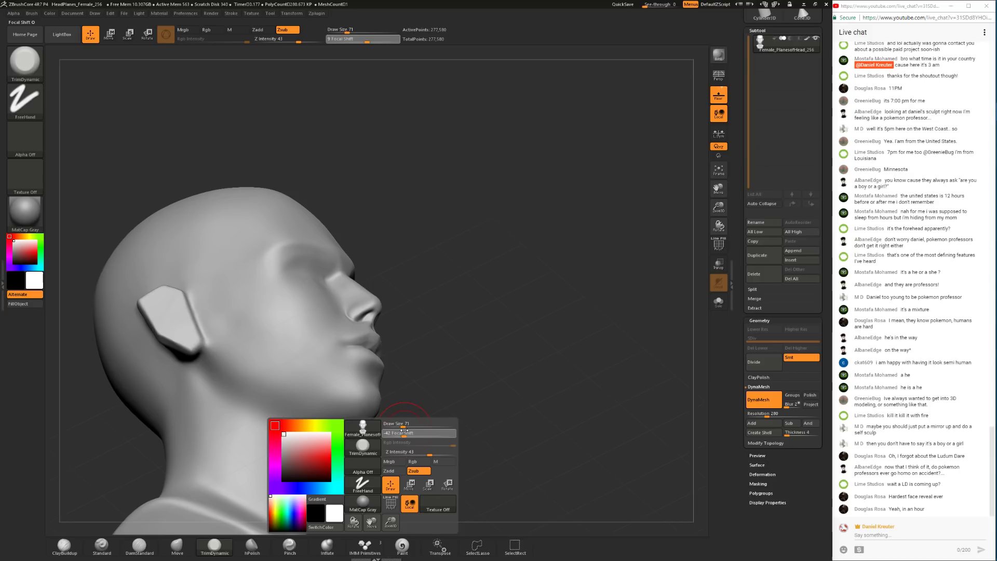
pyautogui.moveTo(404, 432)
pyautogui.mouseDown()
pyautogui.moveTo(419, 433)
pyautogui.moveTo(409, 423)
pyautogui.mouseUp()
pyautogui.moveTo(409, 424); pyautogui.dragTo(405, 392)
pyautogui.moveTo(323, 406)
pyautogui.mouseDown()
pyautogui.moveTo(332, 420)
pyautogui.moveTo(321, 425)
pyautogui.mouseUp()
pyautogui.moveTo(418, 429); pyautogui.dragTo(350, 382)
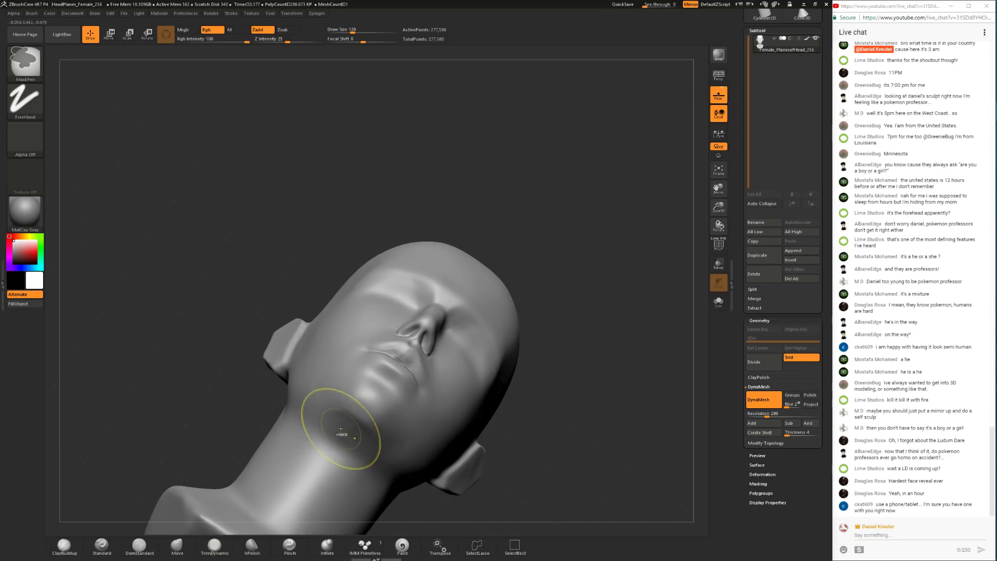
pyautogui.moveTo(401, 418); pyautogui.dragTo(442, 429)
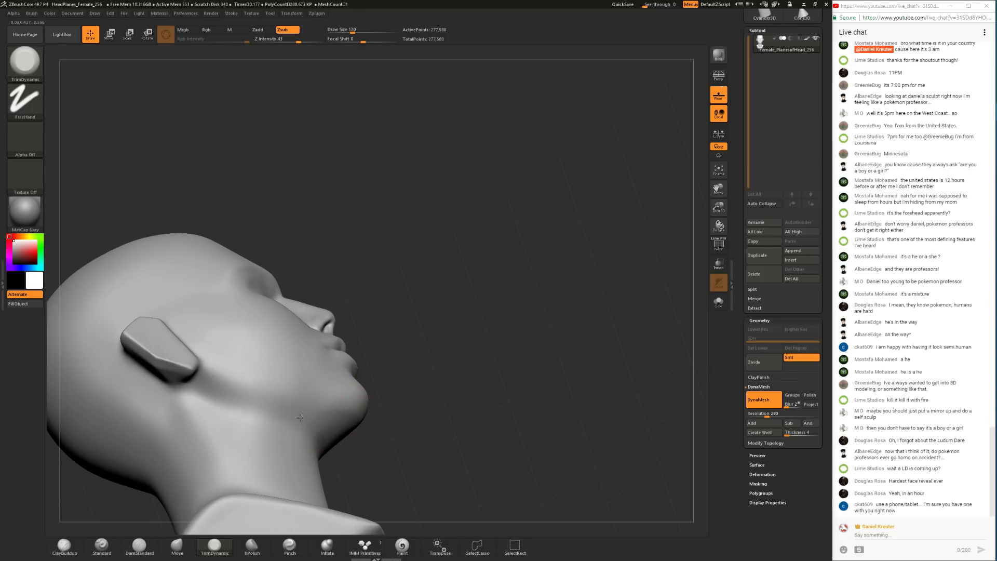
pyautogui.moveTo(442, 403)
pyautogui.mouseDown()
pyautogui.moveTo(322, 400)
pyautogui.moveTo(345, 416)
pyautogui.mouseUp()
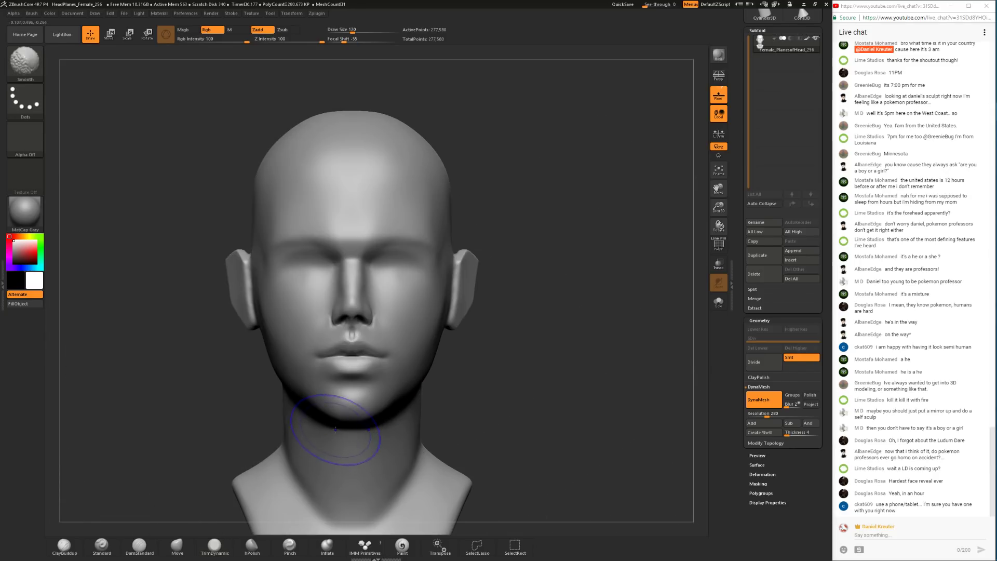
pyautogui.moveTo(500, 397); pyautogui.dragTo(428, 387)
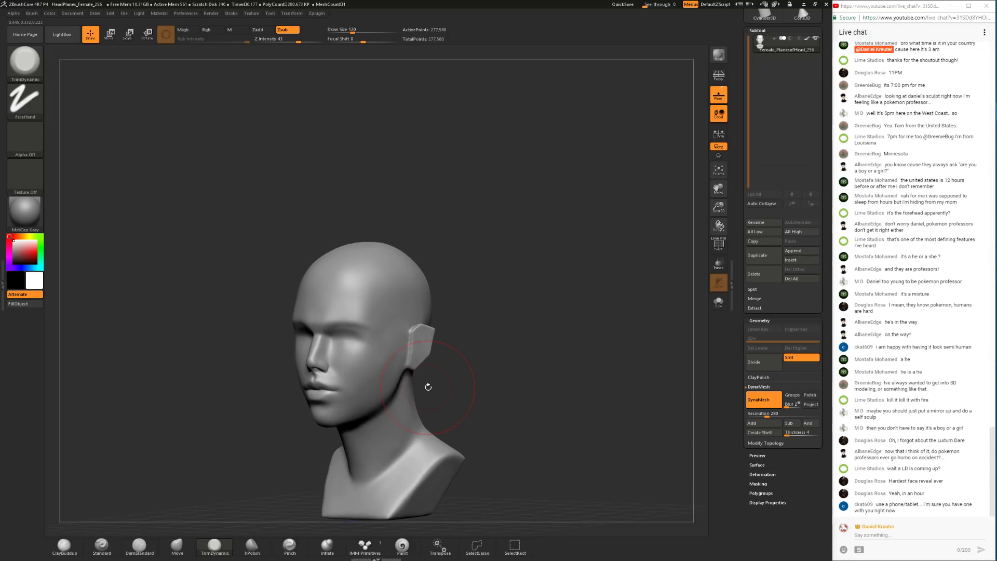
# Step: Flatten the forehead and side of the skull with the TrimDynamic brush at draw size 120 and smooth the transitions
pyautogui.click(65, 545)
pyautogui.moveTo(429, 338)
pyautogui.keyDown('shift'); pyautogui.mouseDown()
pyautogui.moveTo(460, 329)
pyautogui.moveTo(388, 271)
pyautogui.mouseUp(); pyautogui.keyUp('shift')
pyautogui.click(224, 540)
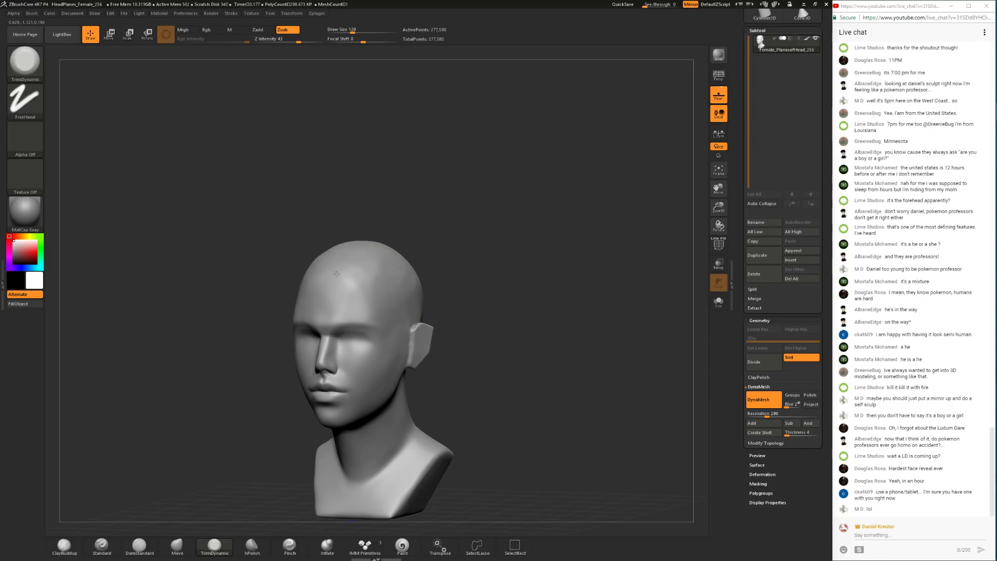
pyautogui.moveTo(417, 221); pyautogui.dragTo(432, 234)
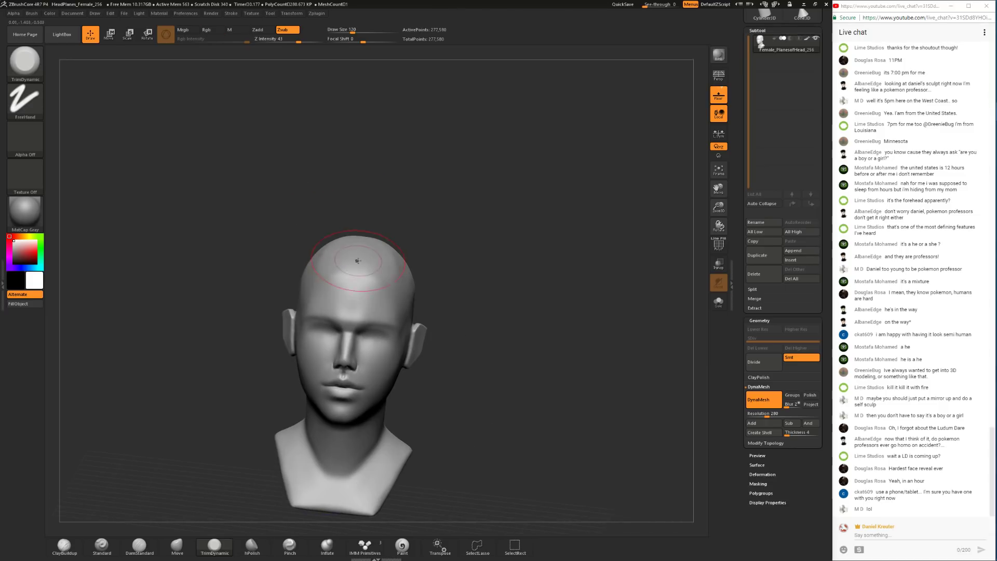
pyautogui.moveTo(434, 270); pyautogui.dragTo(372, 300)
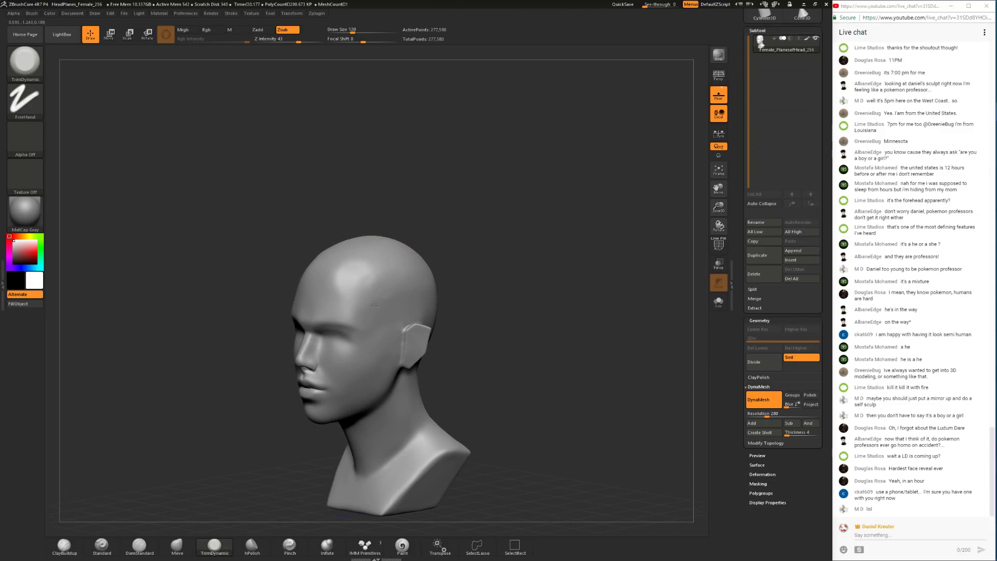
pyautogui.press('shift')
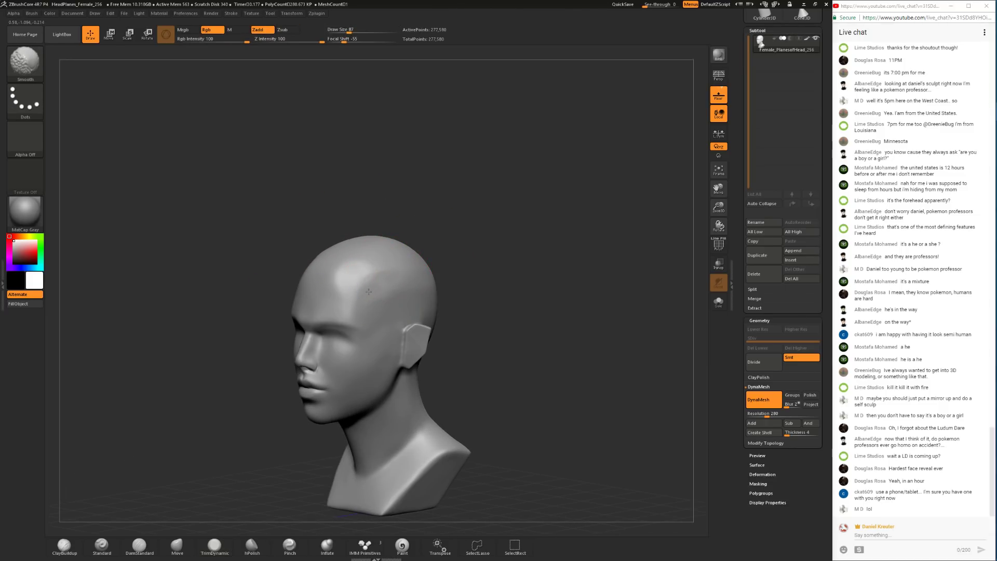
pyautogui.moveTo(460, 261); pyautogui.dragTo(519, 236)
# Step: Refine the brow and temple planes with the TrimDynamic brush at draw size 44 and smooth the forehead with a larger brush
pyautogui.press('space')
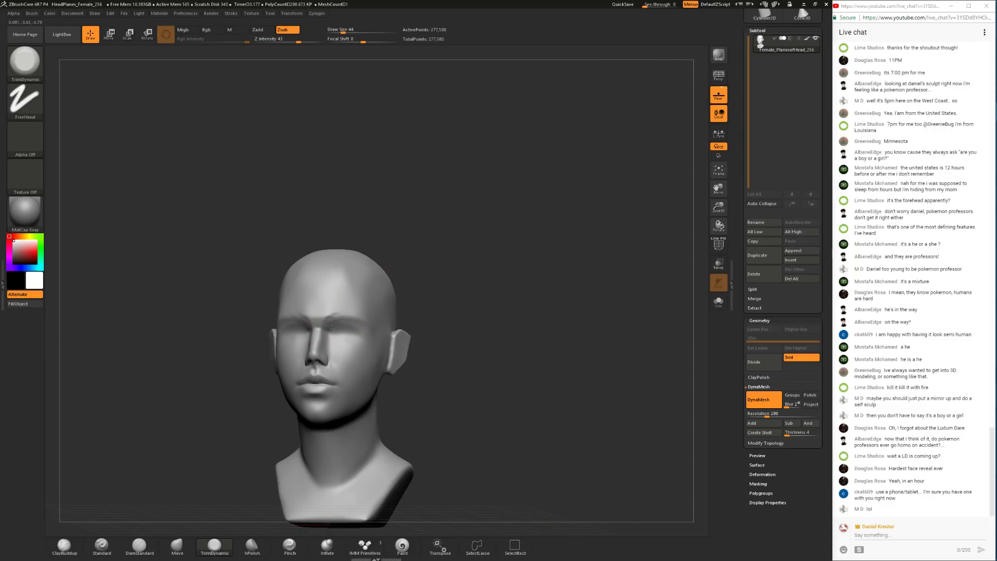
pyautogui.moveTo(358, 333); pyautogui.dragTo(332, 322)
pyautogui.moveTo(421, 291)
pyautogui.keyDown('shift'); pyautogui.mouseDown()
pyautogui.moveTo(457, 276)
pyautogui.moveTo(351, 294)
pyautogui.mouseUp(); pyautogui.keyUp('shift')
pyautogui.press('space')
pyautogui.moveTo(350, 285); pyautogui.dragTo(357, 283)
pyautogui.press('shift')
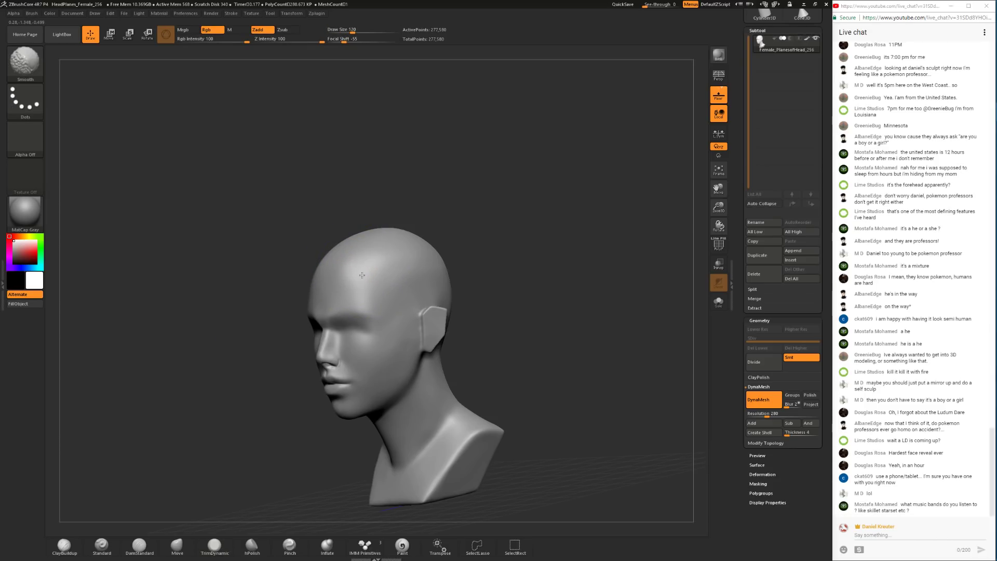
pyautogui.moveTo(172, 452); pyautogui.dragTo(227, 460)
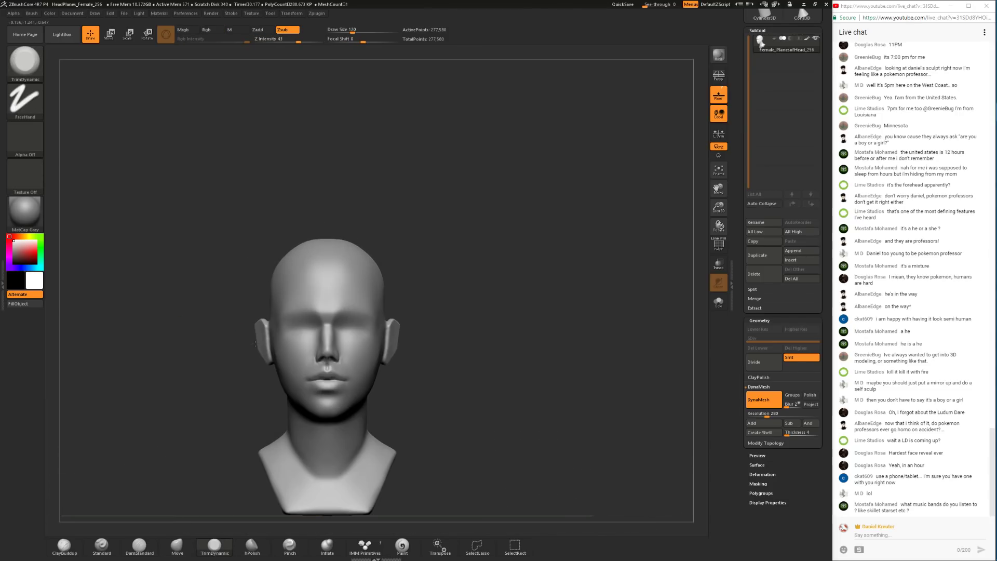
# Step: Adjust the cheeks, mouth area and nose with the Move brush at draw sizes 116 and 94
pyautogui.click(177, 545)
pyautogui.press('space')
pyautogui.moveTo(352, 382); pyautogui.dragTo(355, 381)
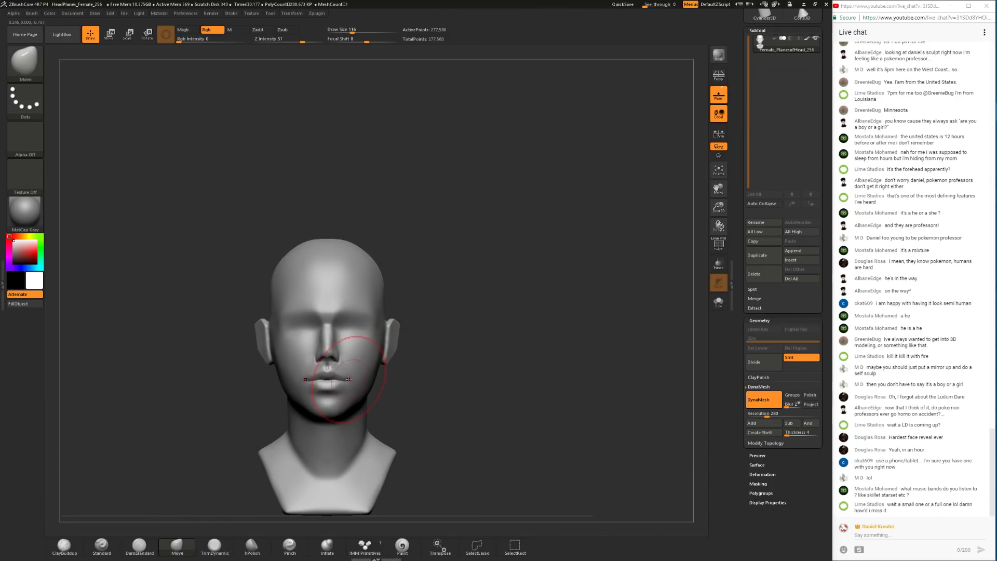
pyautogui.moveTo(435, 379)
pyautogui.mouseDown()
pyautogui.moveTo(488, 381)
pyautogui.moveTo(317, 413)
pyautogui.moveTo(312, 426)
pyautogui.mouseUp()
pyautogui.press('space')
pyautogui.moveTo(360, 378); pyautogui.dragTo(354, 378)
pyautogui.moveTo(329, 346); pyautogui.dragTo(326, 361)
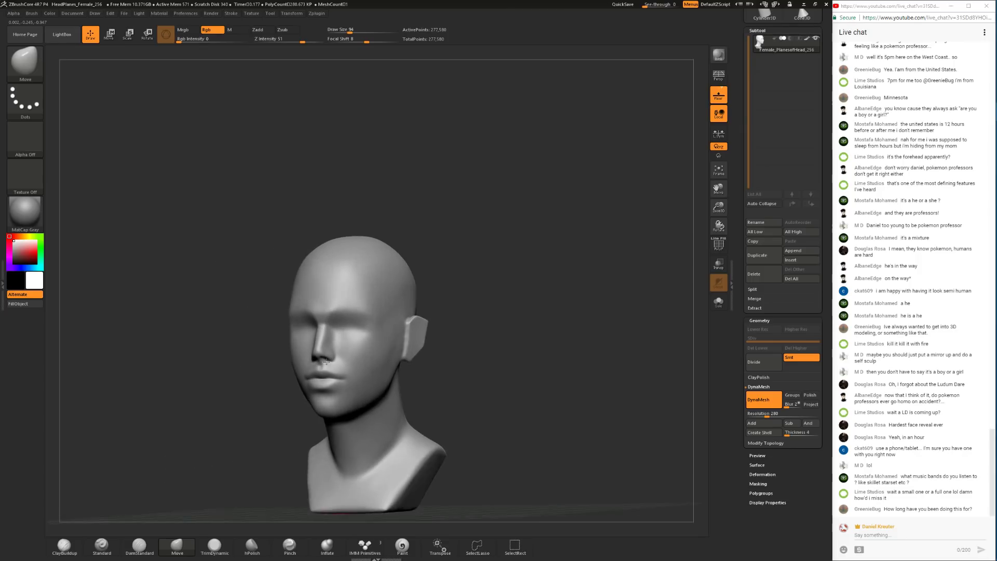
# Step: Set the DynaMesh resolution to 232 and remesh the head
pyautogui.moveTo(326, 362); pyautogui.dragTo(333, 365, button='right')
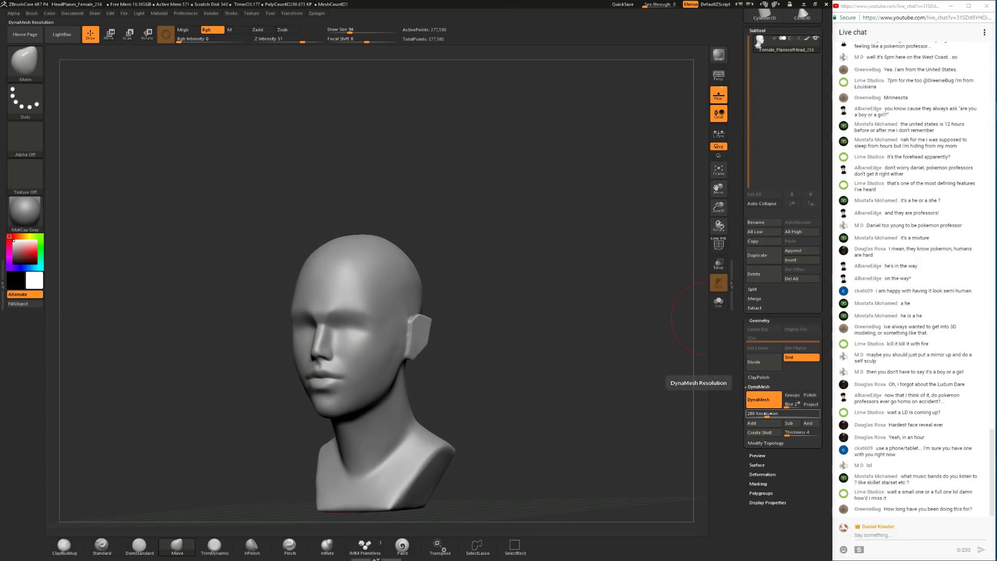
pyautogui.moveTo(767, 414); pyautogui.dragTo(763, 415)
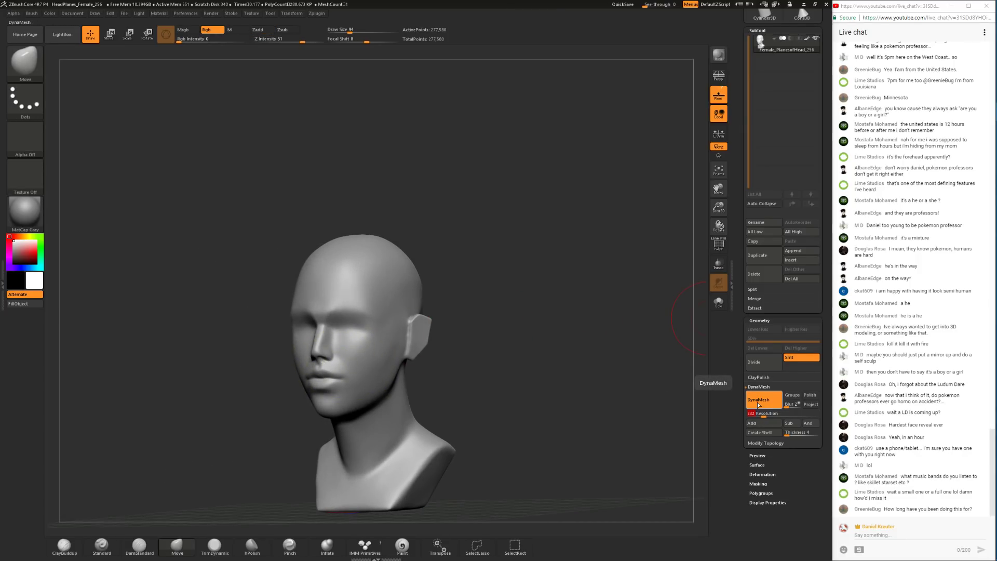
pyautogui.click(756, 400)
# Step: Reshape the facial profile around the lips, nose and brow with the Move brush at draw sizes from 77 to 97
pyautogui.keyDown('shift'); pyautogui.moveTo(463, 401); pyautogui.dragTo(483, 441); pyautogui.keyUp('shift')
pyautogui.moveTo(149, 405); pyautogui.dragTo(340, 372)
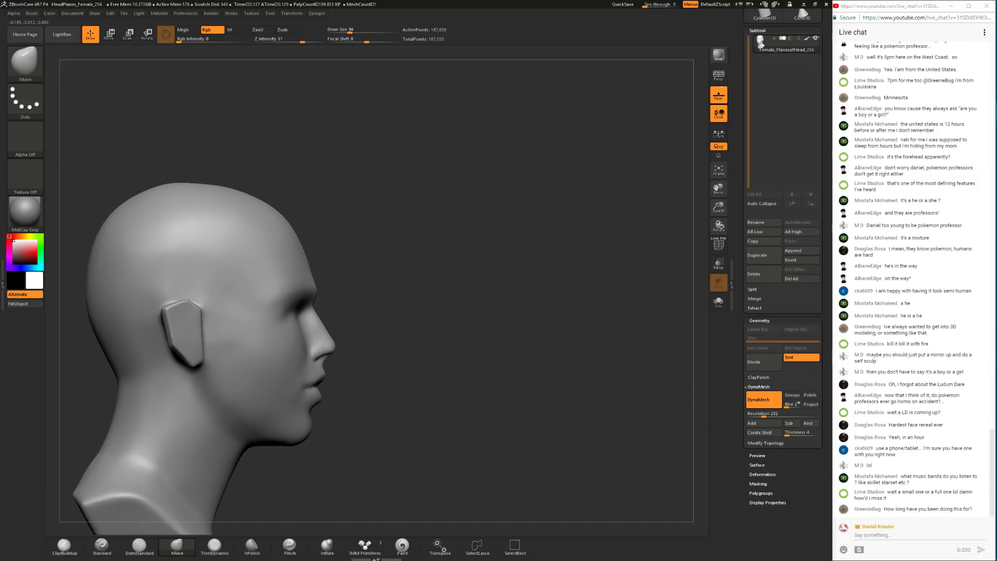
pyautogui.press('space')
pyautogui.moveTo(333, 398); pyautogui.dragTo(331, 398)
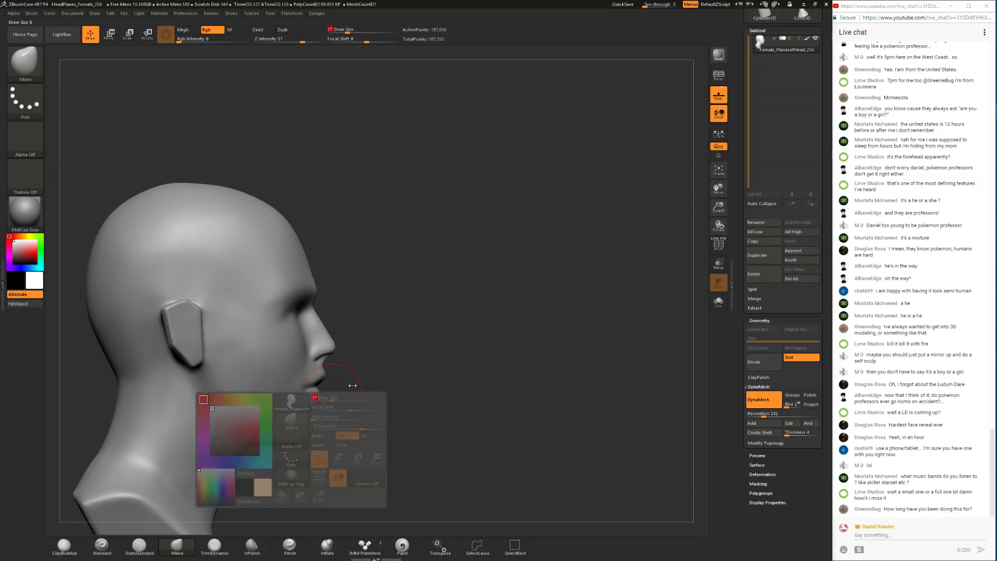
pyautogui.keyDown('ctrl'); pyautogui.moveTo(349, 384); pyautogui.dragTo(333, 383, button='right'); pyautogui.keyUp('ctrl')
pyautogui.press('space')
pyautogui.moveTo(346, 341); pyautogui.dragTo(358, 341)
pyautogui.moveTo(340, 337); pyautogui.dragTo(327, 306)
pyautogui.keyDown('ctrl'); pyautogui.moveTo(360, 301); pyautogui.dragTo(343, 260, button='right'); pyautogui.keyUp('ctrl')
pyautogui.press('space')
pyautogui.moveTo(346, 333)
pyautogui.mouseDown()
pyautogui.moveTo(329, 365)
pyautogui.moveTo(325, 352)
pyautogui.moveTo(209, 420)
pyautogui.mouseUp()
pyautogui.press('space')
pyautogui.press('space')
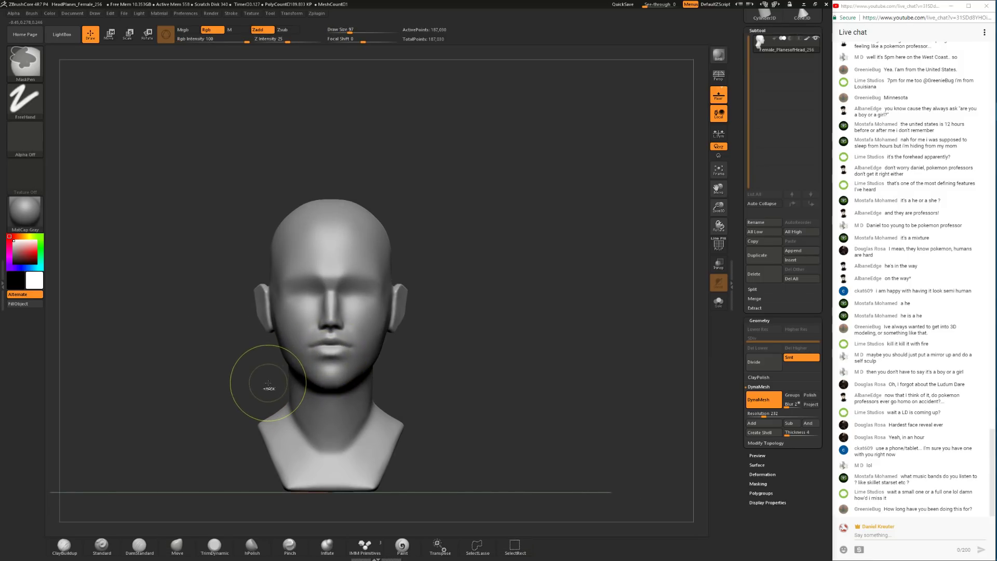
# Step: Puff out the eye sockets beside the nose bridge with the Inflate brush at draw size 97
pyautogui.moveTo(232, 389)
pyautogui.keyDown('shift'); pyautogui.mouseDown()
pyautogui.moveTo(264, 386)
pyautogui.moveTo(233, 388)
pyautogui.mouseUp(); pyautogui.keyUp('shift')
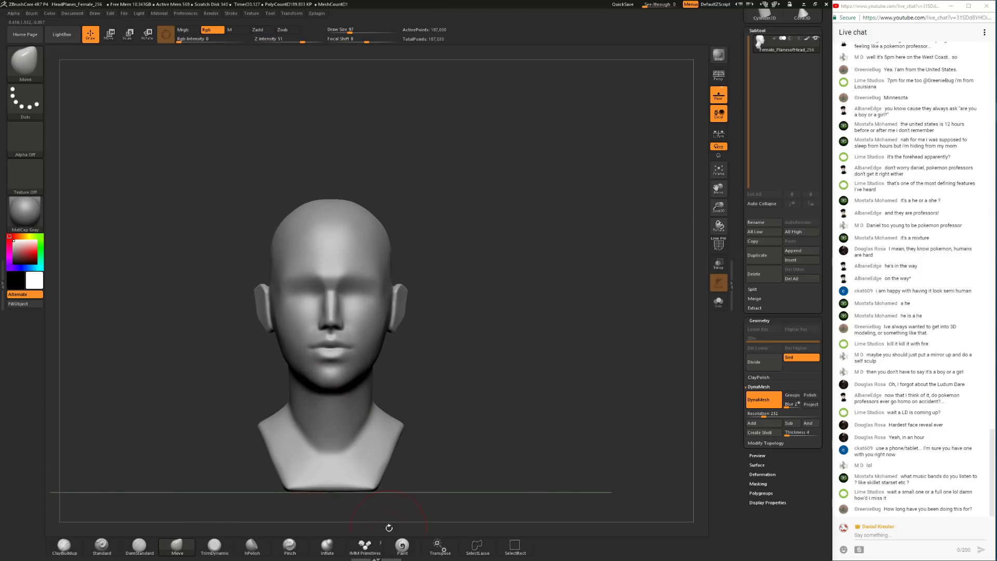
pyautogui.click(327, 546)
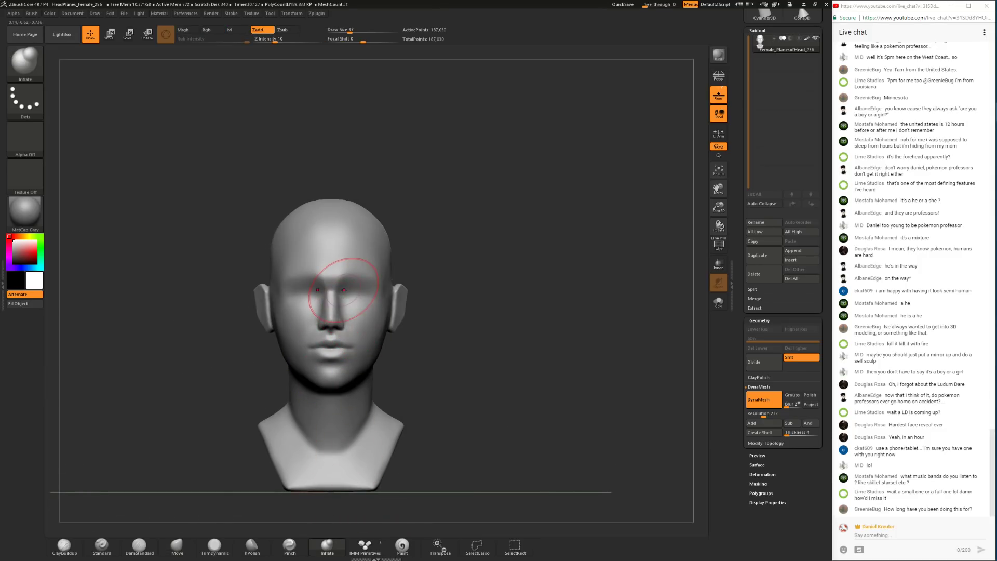
pyautogui.keyDown('shift'); pyautogui.moveTo(173, 422); pyautogui.dragTo(211, 422); pyautogui.keyUp('shift')
# Step: Refine the side of the nose and the nostril with the TrimDynamic brush at draw size 97, undoing unwanted strokes and smoothing the area
pyautogui.click(215, 546)
pyautogui.moveTo(460, 292)
pyautogui.keyDown('alt'); pyautogui.mouseDown()
pyautogui.moveTo(471, 345)
pyautogui.moveTo(448, 298)
pyautogui.moveTo(441, 320)
pyautogui.mouseUp(); pyautogui.keyUp('alt')
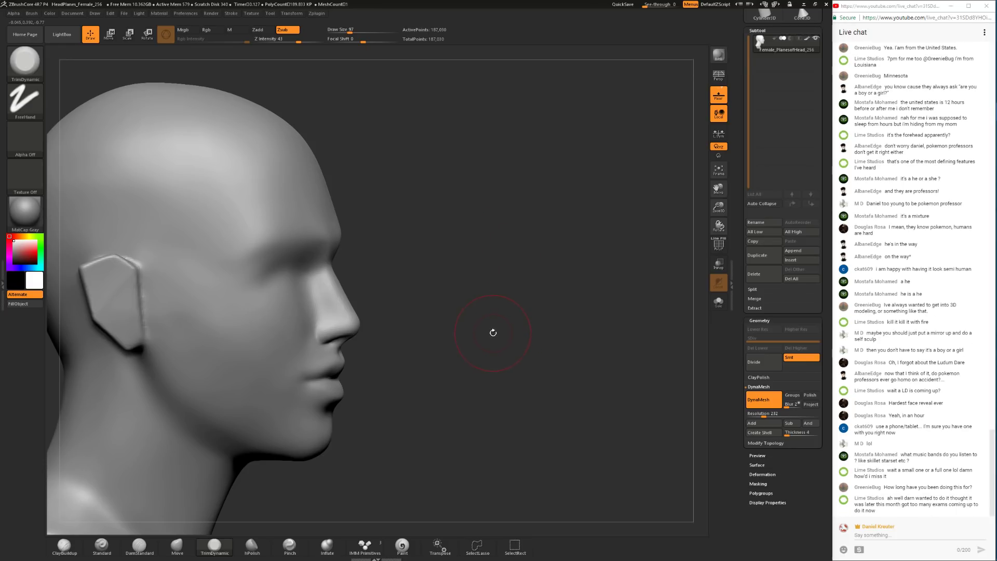
pyautogui.moveTo(431, 312); pyautogui.dragTo(320, 274)
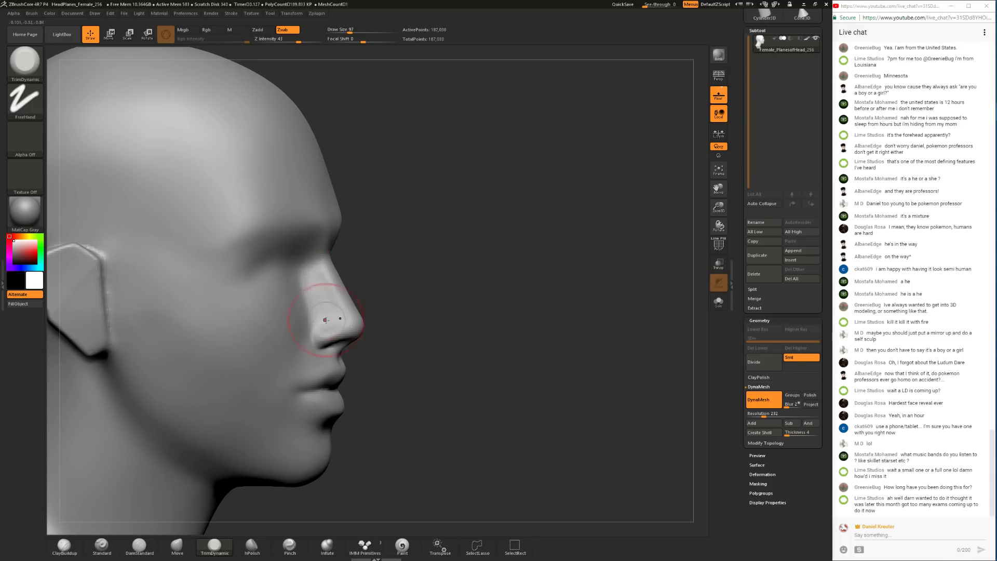
pyautogui.hotkey('ctrl', 'z')
pyautogui.hotkey('ctrl', 'z')
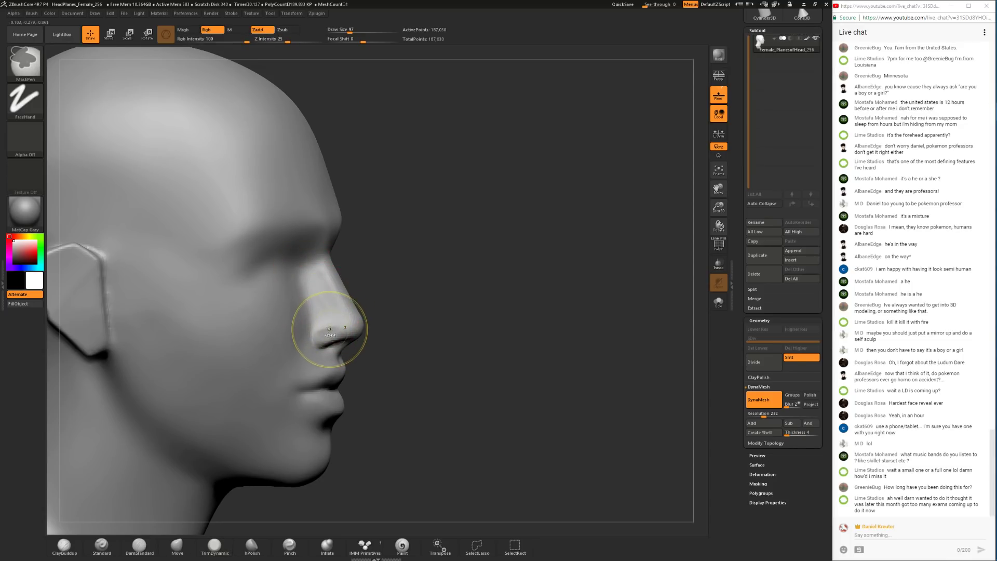
pyautogui.moveTo(327, 332); pyautogui.dragTo(403, 283)
pyautogui.keyDown('shift'); pyautogui.moveTo(323, 332); pyautogui.dragTo(338, 340); pyautogui.keyUp('shift')
pyautogui.moveTo(461, 333)
pyautogui.keyDown('alt'); pyautogui.mouseDown()
pyautogui.moveTo(469, 295)
pyautogui.moveTo(389, 297)
pyautogui.moveTo(456, 289)
pyautogui.moveTo(436, 307)
pyautogui.mouseUp(); pyautogui.keyUp('alt')
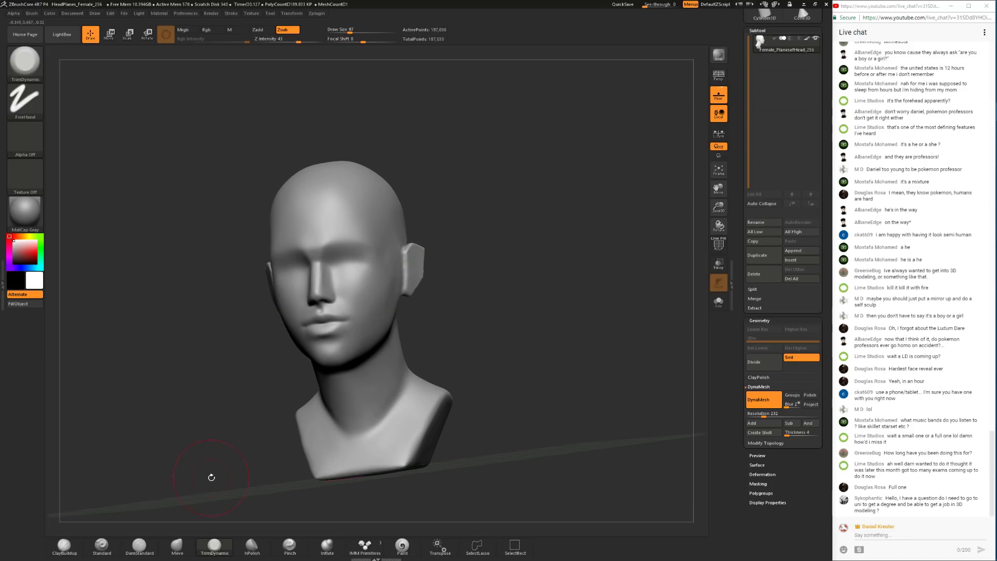
# Step: Build up the cheek beside the nose with the ClayBuildup brush at draw size 37 and smooth it
pyautogui.moveTo(214, 472); pyautogui.dragTo(240, 463)
pyautogui.click(75, 554)
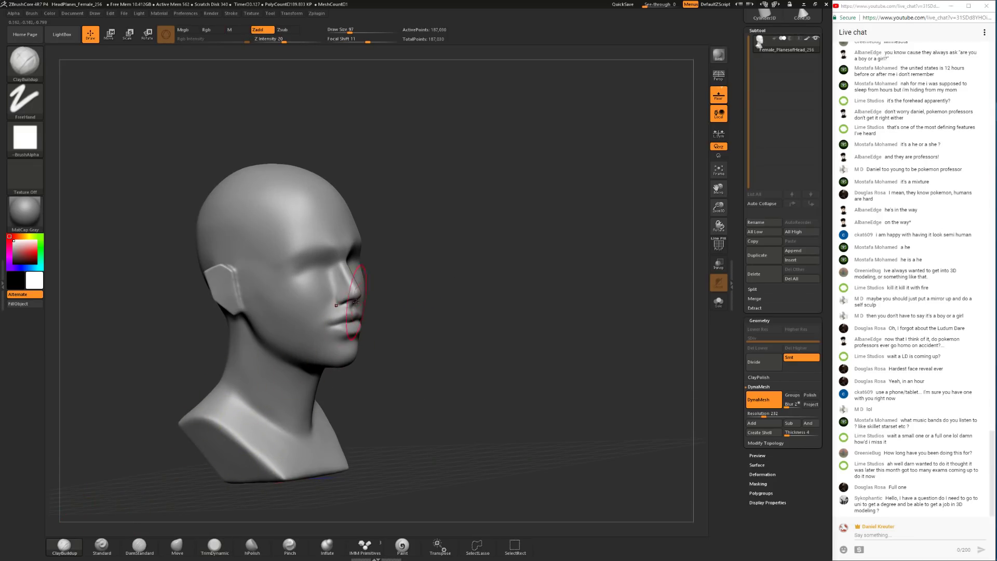
pyautogui.press('space')
pyautogui.moveTo(318, 284); pyautogui.dragTo(314, 284)
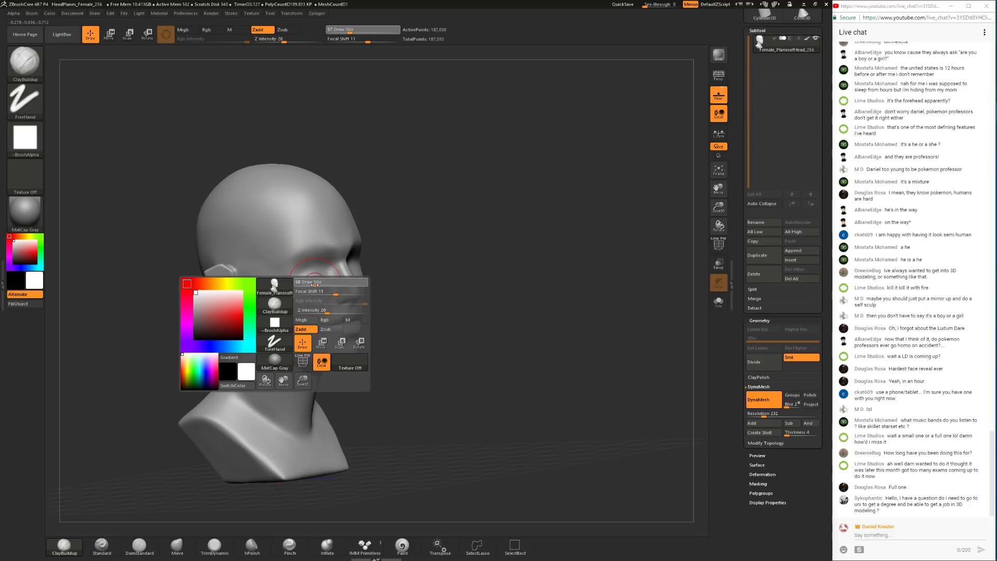
pyautogui.press('space')
pyautogui.moveTo(442, 301); pyautogui.dragTo(361, 308)
pyautogui.moveTo(467, 301)
pyautogui.mouseDown()
pyautogui.moveTo(367, 291)
pyautogui.moveTo(358, 310)
pyautogui.mouseUp()
pyautogui.press('space')
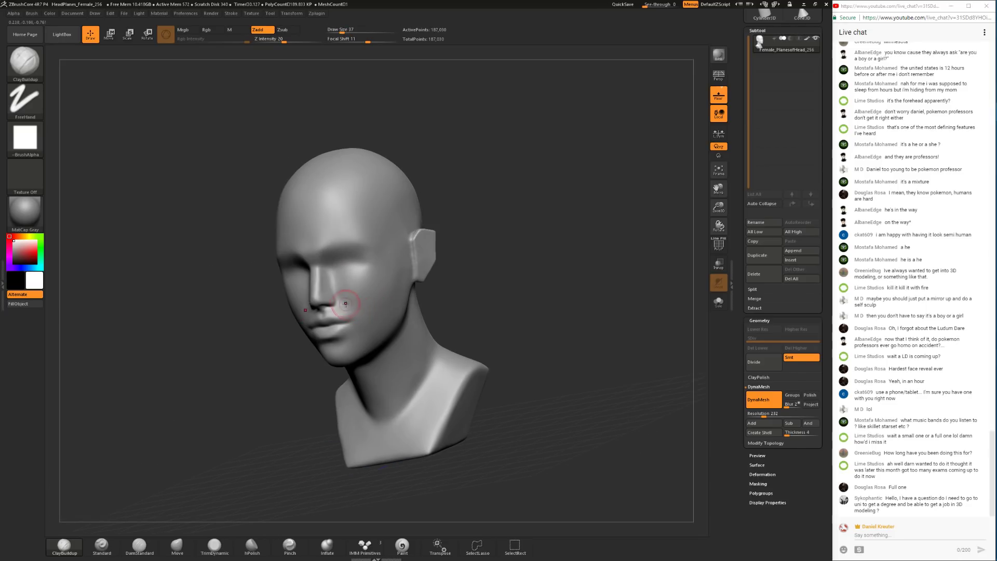
pyautogui.press('shift')
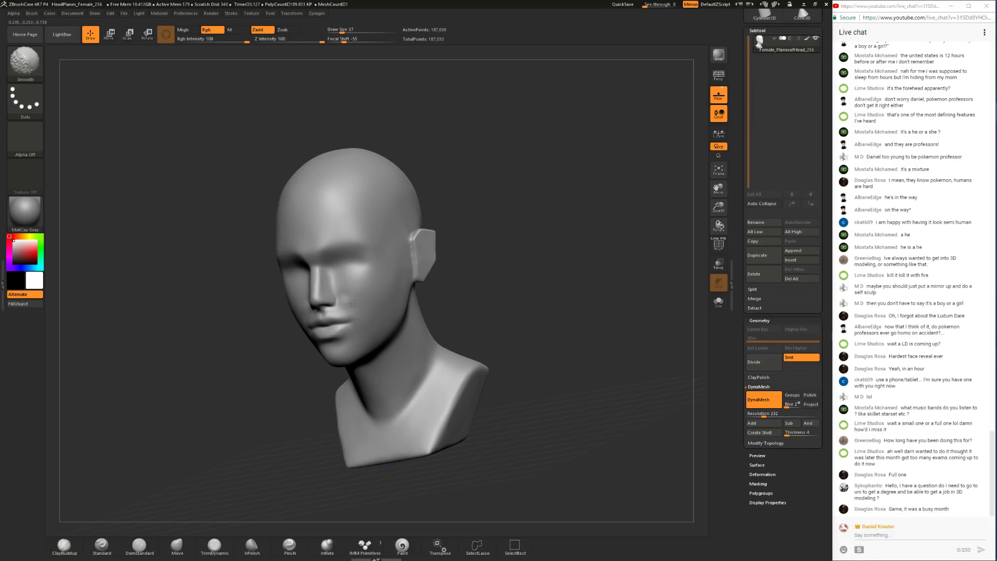
# Step: Build up the cheek and jawline with the ClayBuildup brush at draw size 87 and smooth the jaw
pyautogui.press('space')
pyautogui.moveTo(365, 310); pyautogui.dragTo(373, 311)
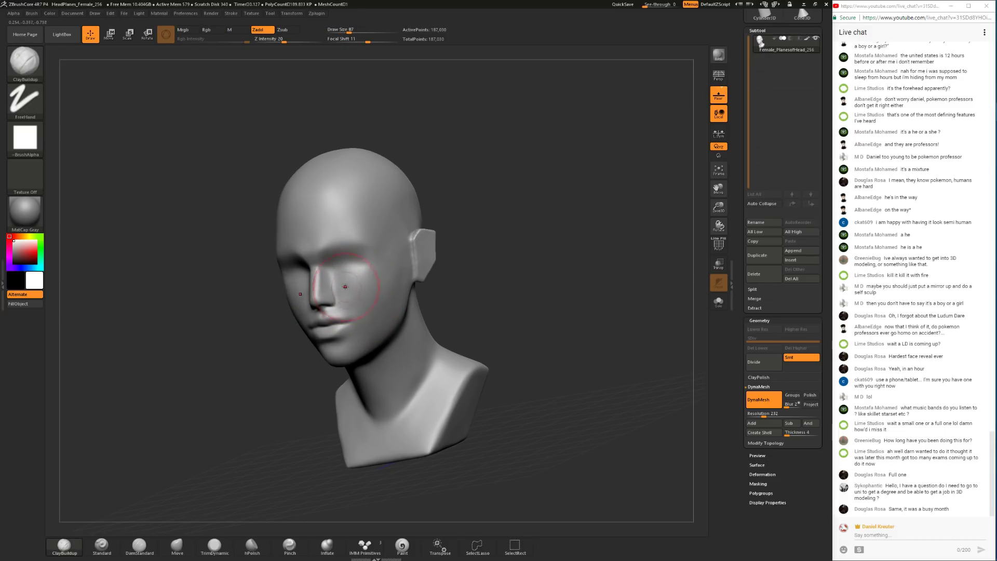
pyautogui.moveTo(443, 300); pyautogui.dragTo(397, 307)
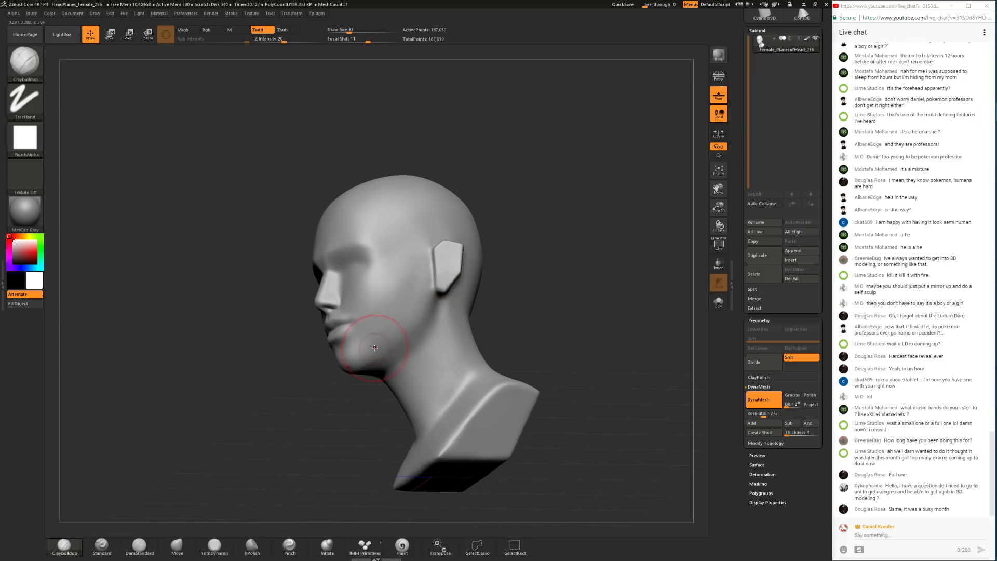
pyautogui.moveTo(255, 397); pyautogui.dragTo(315, 378)
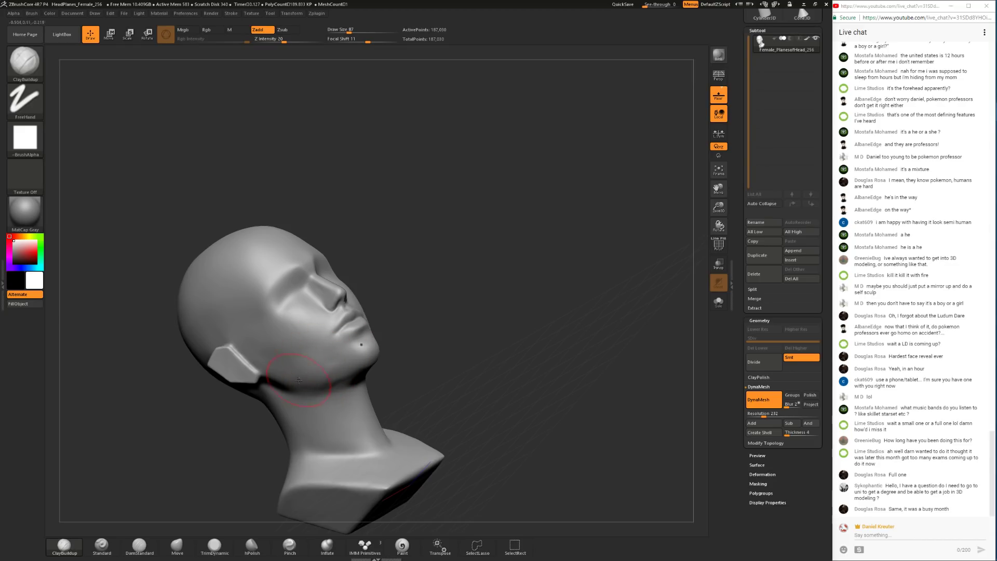
pyautogui.press('shift')
pyautogui.moveTo(435, 480); pyautogui.dragTo(385, 364)
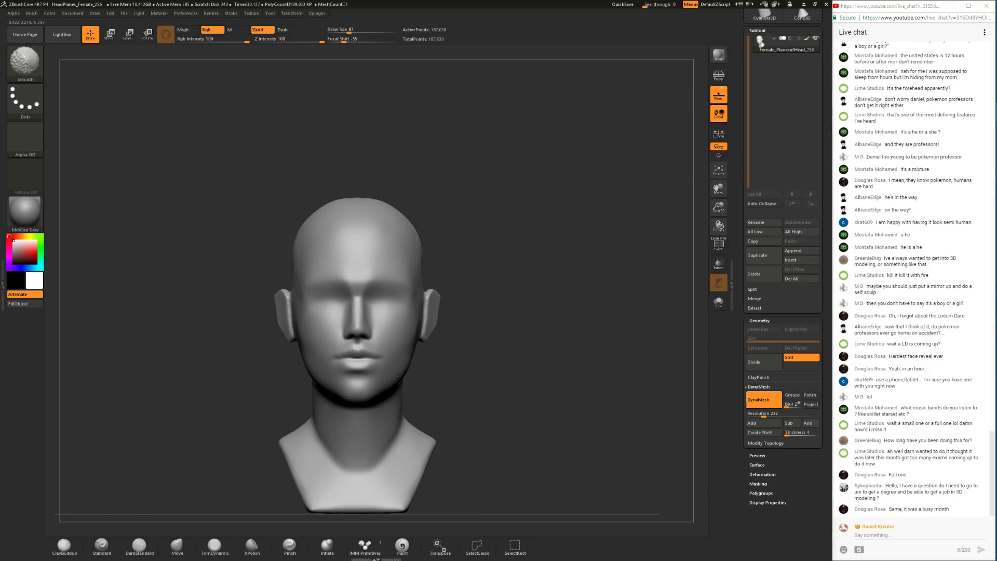
# Step: Build up the cheek and jaw with the ClayBuildup brush at draw size 77 and smooth the side of the face
pyautogui.moveTo(380, 404)
pyautogui.mouseDown()
pyautogui.moveTo(325, 413)
pyautogui.moveTo(376, 410)
pyautogui.mouseUp()
pyautogui.press('space')
pyautogui.press('shift')
pyautogui.moveTo(319, 423)
pyautogui.mouseDown()
pyautogui.moveTo(306, 427)
pyautogui.moveTo(460, 420)
pyautogui.mouseUp()
pyautogui.keyDown('shift'); pyautogui.moveTo(318, 344); pyautogui.dragTo(280, 327); pyautogui.keyUp('shift')
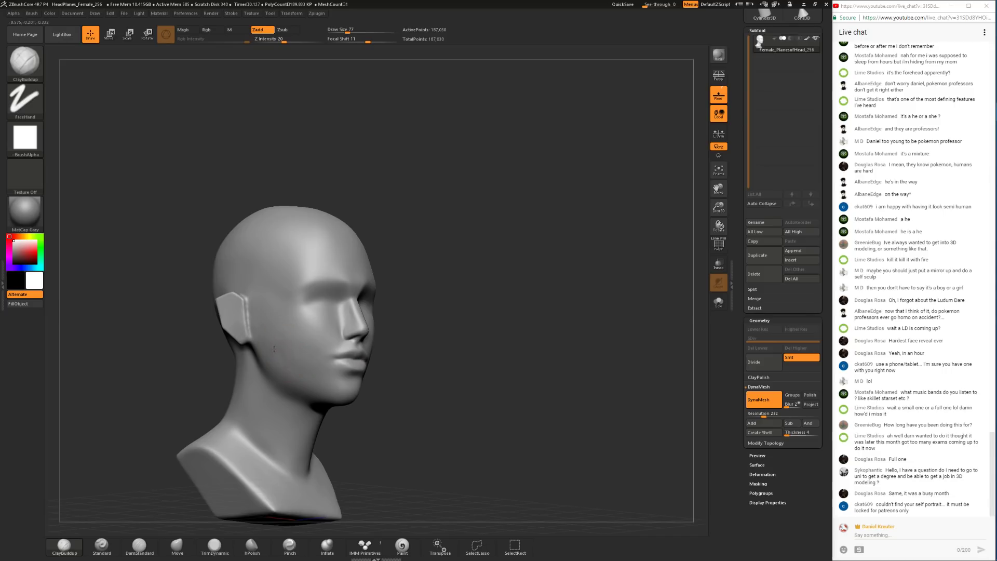
pyautogui.press('shift')
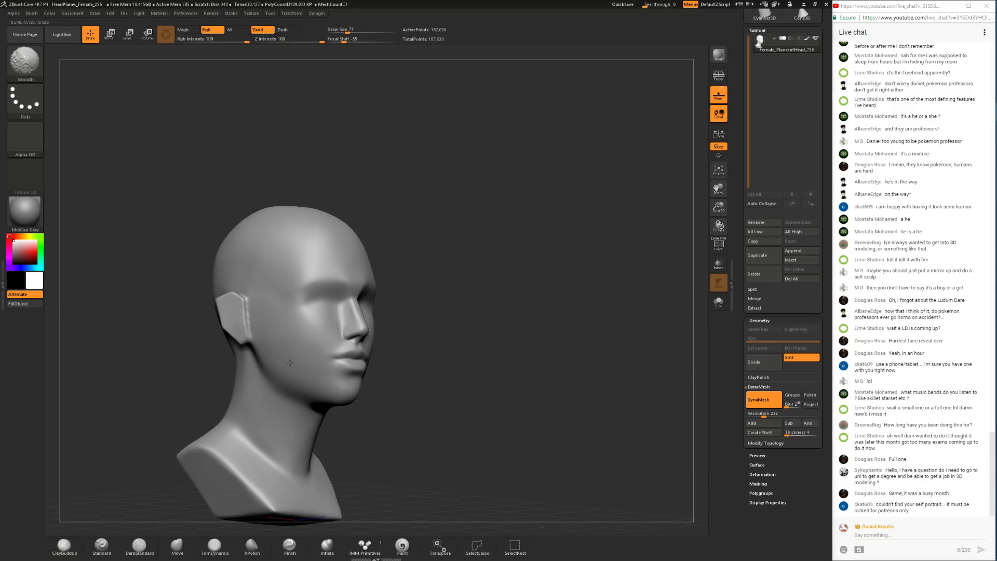
pyautogui.moveTo(427, 374)
pyautogui.keyDown('shift'); pyautogui.mouseDown()
pyautogui.moveTo(465, 356)
pyautogui.moveTo(446, 338)
pyautogui.mouseUp(); pyautogui.keyUp('shift')
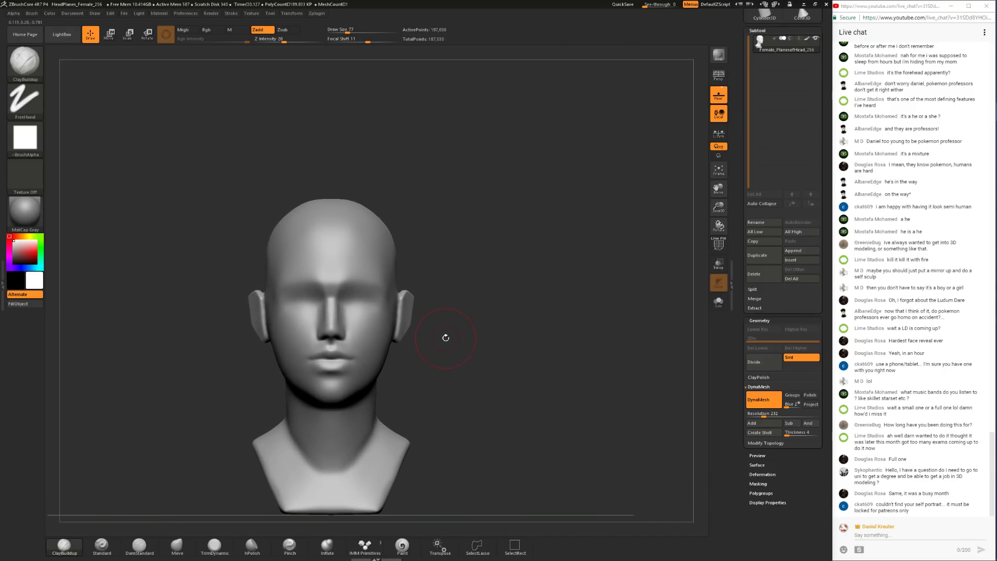
pyautogui.moveTo(492, 368)
pyautogui.mouseDown()
pyautogui.moveTo(474, 367)
pyautogui.moveTo(529, 369)
pyautogui.moveTo(510, 382)
pyautogui.moveTo(478, 356)
pyautogui.moveTo(469, 412)
pyautogui.mouseUp()
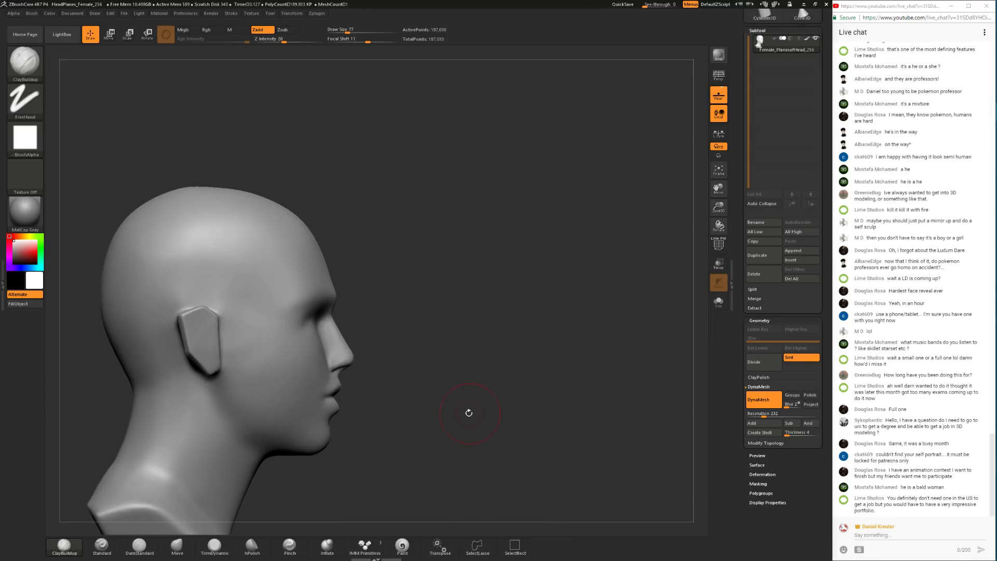
# Step: Flatten the brow and lower forehead with the TrimDynamic brush at draw size 77 and smooth the area above the nose
pyautogui.click(215, 546)
pyautogui.moveTo(405, 291)
pyautogui.mouseDown()
pyautogui.moveTo(434, 262)
pyautogui.moveTo(455, 266)
pyautogui.mouseUp()
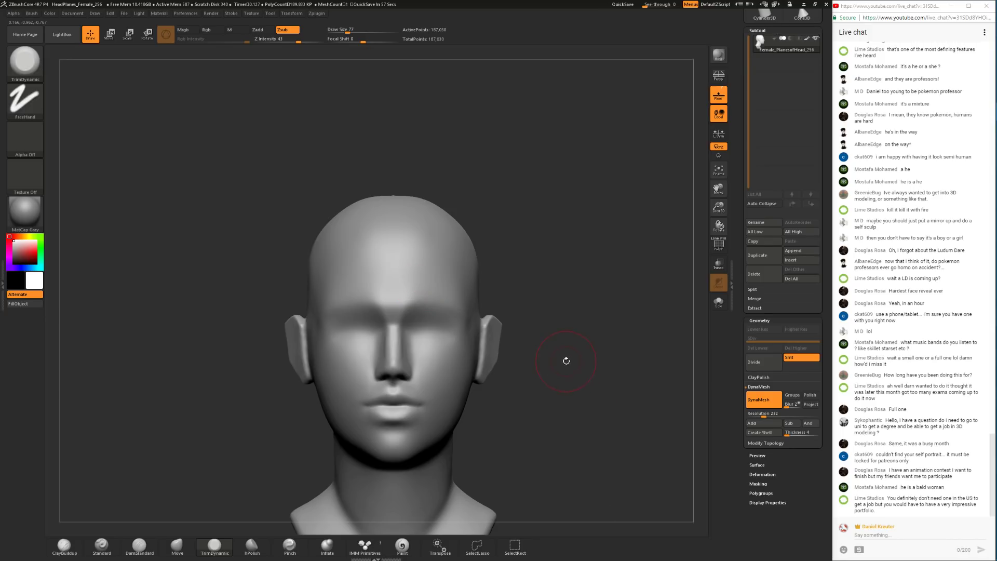
pyautogui.moveTo(569, 390)
pyautogui.mouseDown()
pyautogui.moveTo(588, 436)
pyautogui.moveTo(561, 423)
pyautogui.moveTo(535, 364)
pyautogui.moveTo(539, 350)
pyautogui.moveTo(527, 348)
pyautogui.moveTo(524, 287)
pyautogui.moveTo(470, 316)
pyautogui.moveTo(472, 334)
pyautogui.mouseUp()
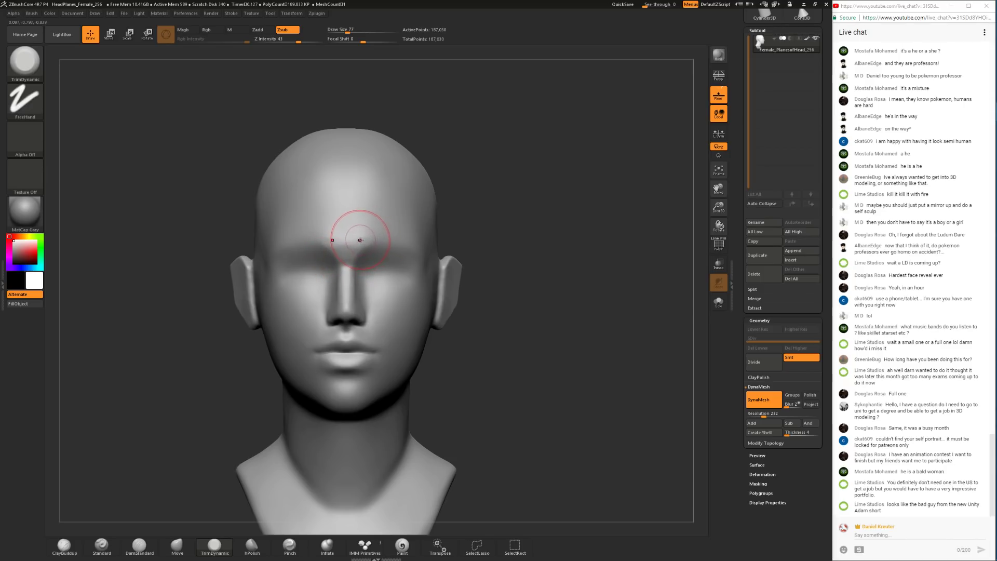
pyautogui.press('shift')
pyautogui.keyDown('shift'); pyautogui.moveTo(349, 223); pyautogui.dragTo(341, 233); pyautogui.keyUp('shift')
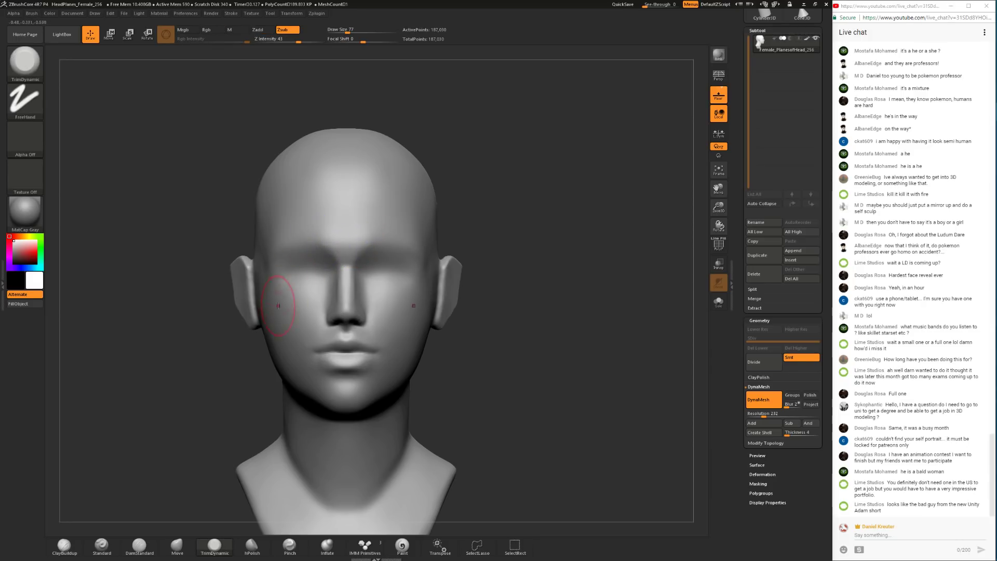
# Step: Build up the outer eye socket with the ClayBuildup brush at draw size 77 and smooth it into the temple
pyautogui.click(64, 545)
pyautogui.moveTo(192, 370)
pyautogui.mouseDown()
pyautogui.moveTo(332, 250)
pyautogui.moveTo(286, 271)
pyautogui.mouseUp()
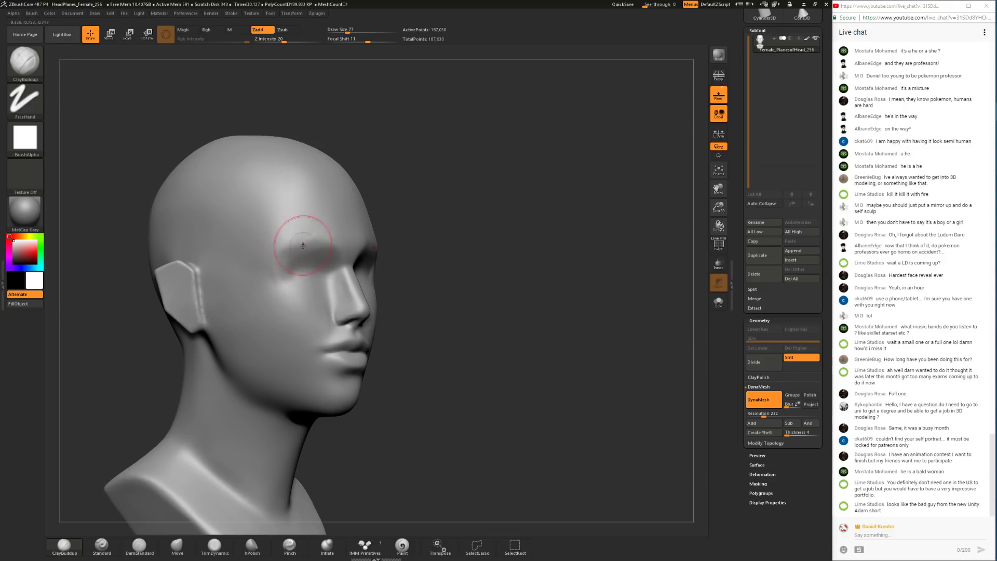
pyautogui.moveTo(439, 270); pyautogui.dragTo(400, 273)
pyautogui.keyDown('shift'); pyautogui.moveTo(270, 251); pyautogui.dragTo(278, 250); pyautogui.keyUp('shift')
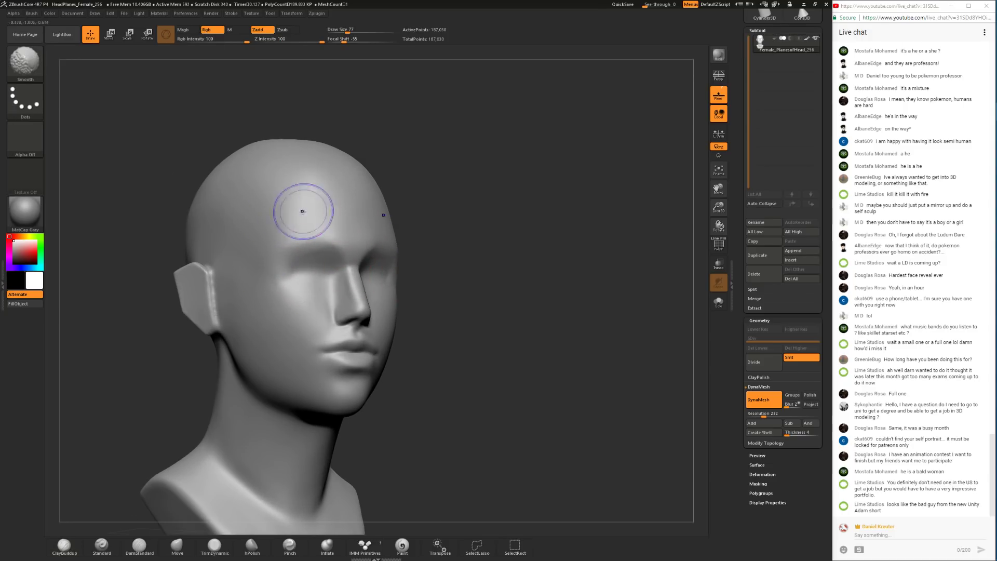
pyautogui.moveTo(537, 234)
pyautogui.mouseDown()
pyautogui.moveTo(530, 208)
pyautogui.moveTo(558, 216)
pyautogui.moveTo(545, 227)
pyautogui.mouseUp()
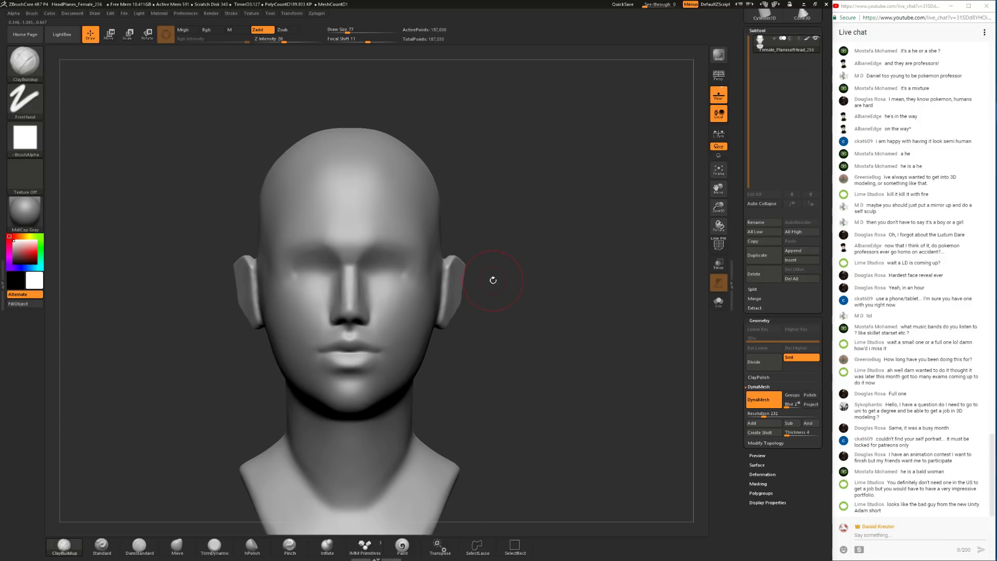
# Step: Add volume to the eye area with the ClayBuildup brush at draw size 44 and smooth it
pyautogui.moveTo(494, 286)
pyautogui.mouseDown()
pyautogui.moveTo(507, 275)
pyautogui.moveTo(500, 307)
pyautogui.moveTo(539, 342)
pyautogui.moveTo(511, 305)
pyautogui.moveTo(522, 311)
pyautogui.moveTo(478, 322)
pyautogui.mouseUp()
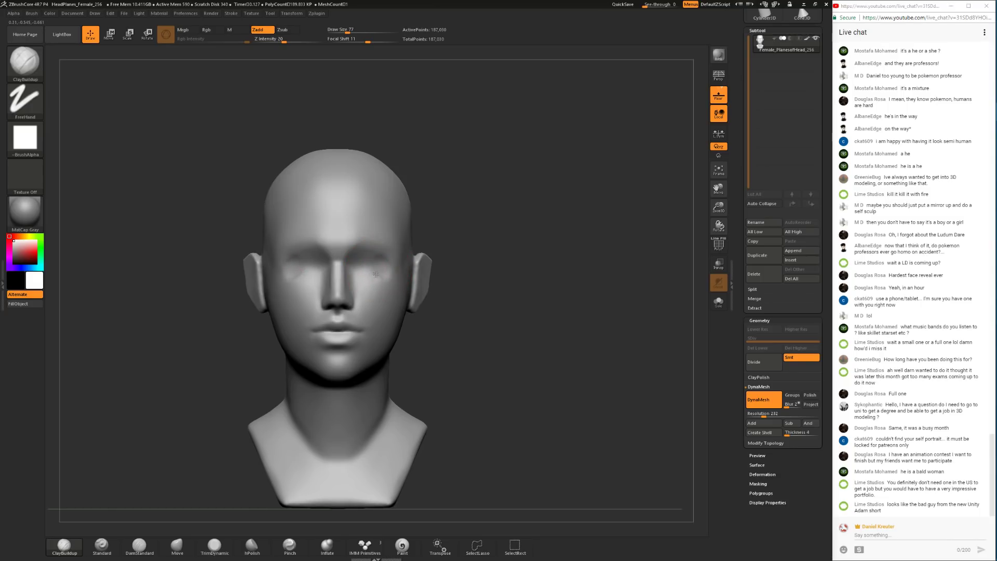
pyautogui.press('space')
pyautogui.click(378, 269)
pyautogui.press('shift')
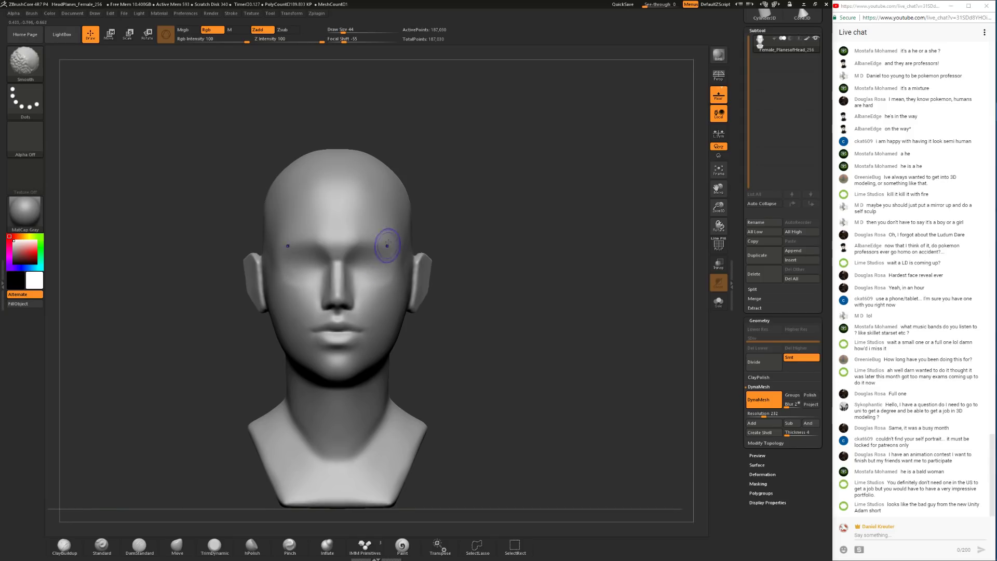
# Step: Reshape the outer brow and eye region with the Move brush at draw size 116
pyautogui.click(177, 544)
pyautogui.moveTo(457, 337); pyautogui.dragTo(377, 328)
pyautogui.press('space')
pyautogui.moveTo(413, 278)
pyautogui.mouseDown()
pyautogui.moveTo(416, 269)
pyautogui.moveTo(418, 278)
pyautogui.moveTo(387, 268)
pyautogui.moveTo(393, 247)
pyautogui.mouseUp()
pyautogui.press('space')
pyautogui.moveTo(166, 343)
pyautogui.mouseDown()
pyautogui.moveTo(293, 376)
pyautogui.moveTo(273, 378)
pyautogui.moveTo(211, 463)
pyautogui.mouseUp()
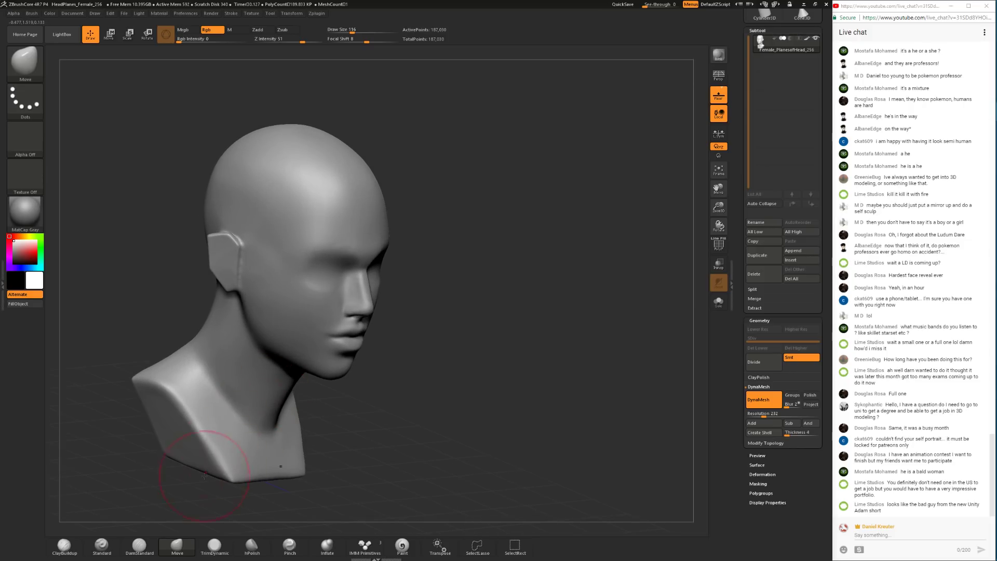
# Step: Flatten the brow ridge above the eye sockets with the TrimDynamic brush at draw size 71
pyautogui.click(218, 551)
pyautogui.keyDown('shift'); pyautogui.moveTo(438, 313); pyautogui.dragTo(445, 289); pyautogui.keyUp('shift')
pyautogui.press('space')
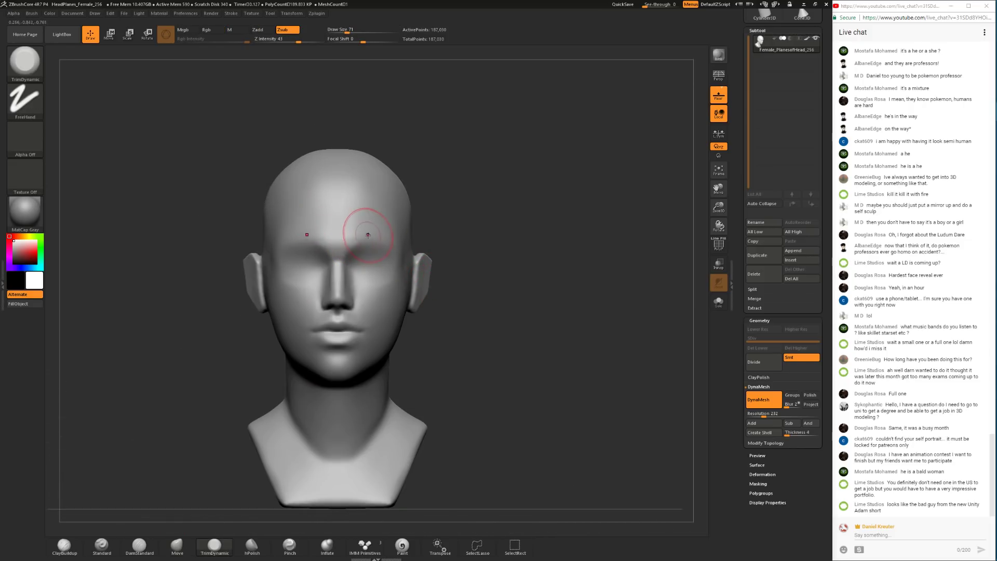
pyautogui.moveTo(476, 189); pyautogui.dragTo(249, 257)
pyautogui.moveTo(206, 483); pyautogui.dragTo(203, 500)
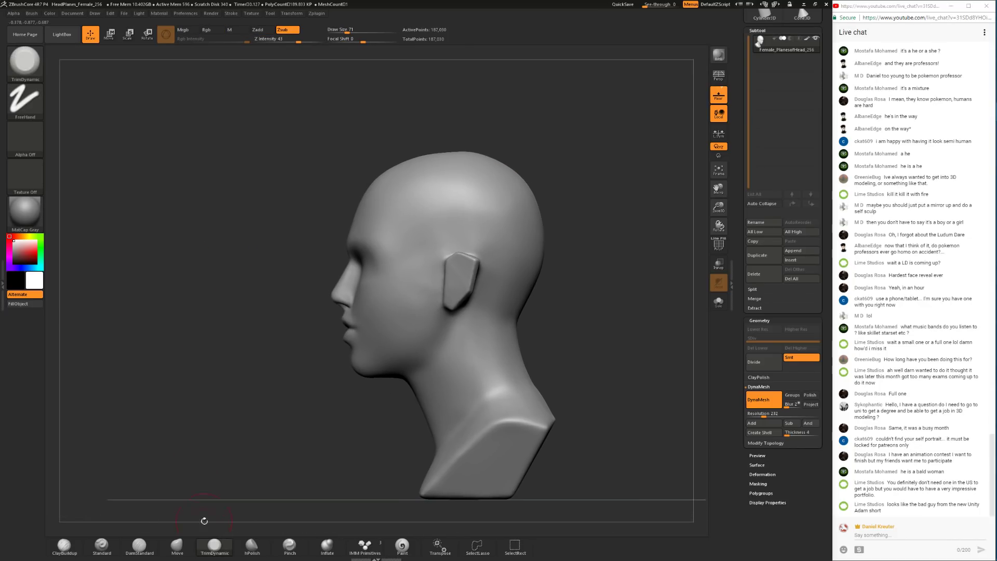
# Step: Build up the front and underside of the chin with the ClayBuildup brush at draw size 108
pyautogui.moveTo(242, 408); pyautogui.dragTo(623, 382)
pyautogui.keyDown('alt'); pyautogui.moveTo(498, 311); pyautogui.dragTo(499, 358); pyautogui.keyUp('alt')
pyautogui.moveTo(468, 353); pyautogui.dragTo(364, 382)
pyautogui.keyDown('alt'); pyautogui.moveTo(441, 398); pyautogui.dragTo(450, 345); pyautogui.keyUp('alt')
pyautogui.moveTo(450, 344); pyautogui.dragTo(291, 347)
pyautogui.moveTo(278, 449); pyautogui.dragTo(349, 382)
pyautogui.click(64, 546)
pyautogui.moveTo(410, 399)
pyautogui.keyDown('alt'); pyautogui.mouseDown()
pyautogui.moveTo(417, 365)
pyautogui.moveTo(358, 372)
pyautogui.mouseUp(); pyautogui.keyUp('alt')
pyautogui.press('space')
pyautogui.press('space')
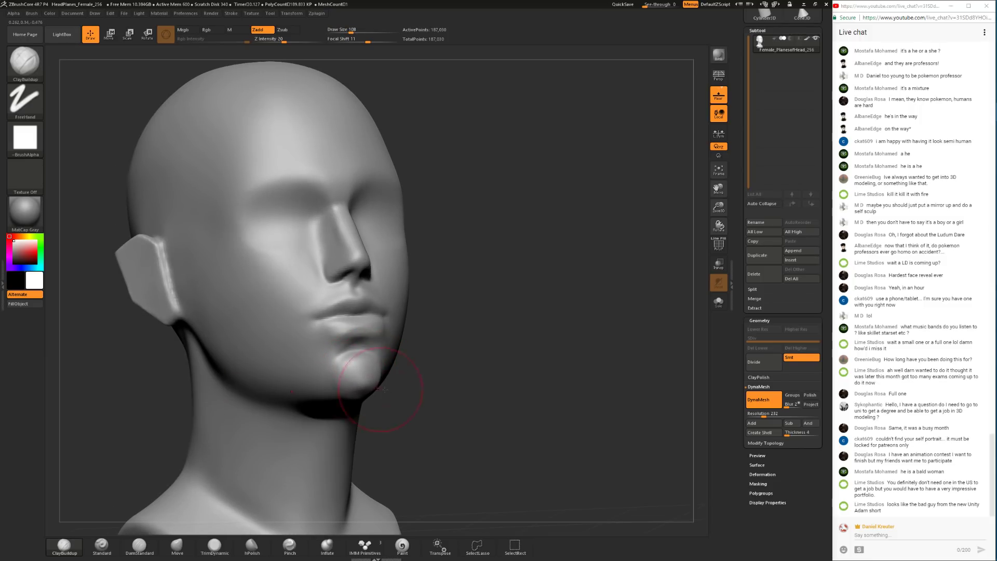
pyautogui.moveTo(421, 392); pyautogui.dragTo(366, 390)
pyautogui.moveTo(299, 432)
pyautogui.mouseDown()
pyautogui.moveTo(391, 409)
pyautogui.moveTo(363, 381)
pyautogui.mouseUp()
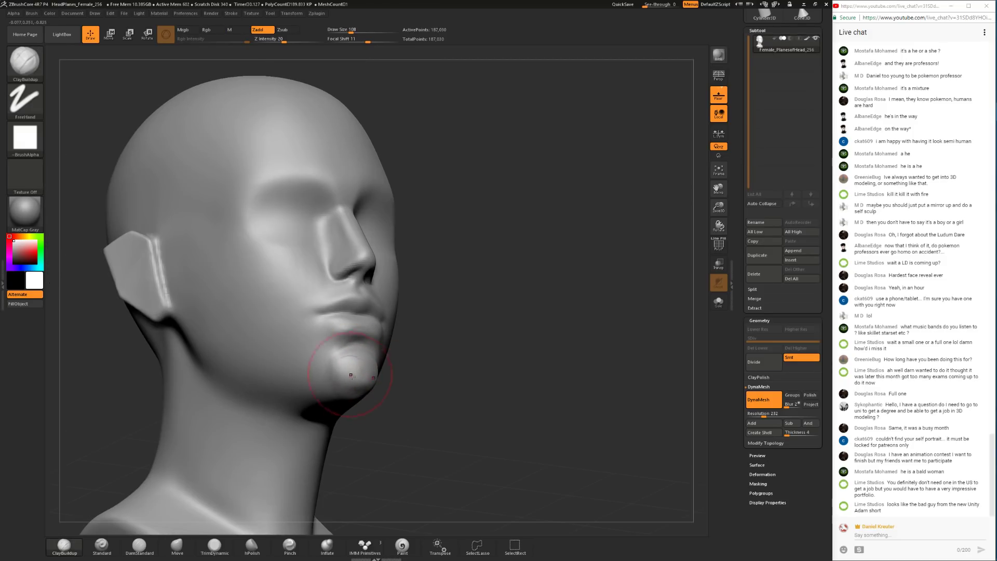
pyautogui.moveTo(388, 421); pyautogui.dragTo(315, 396)
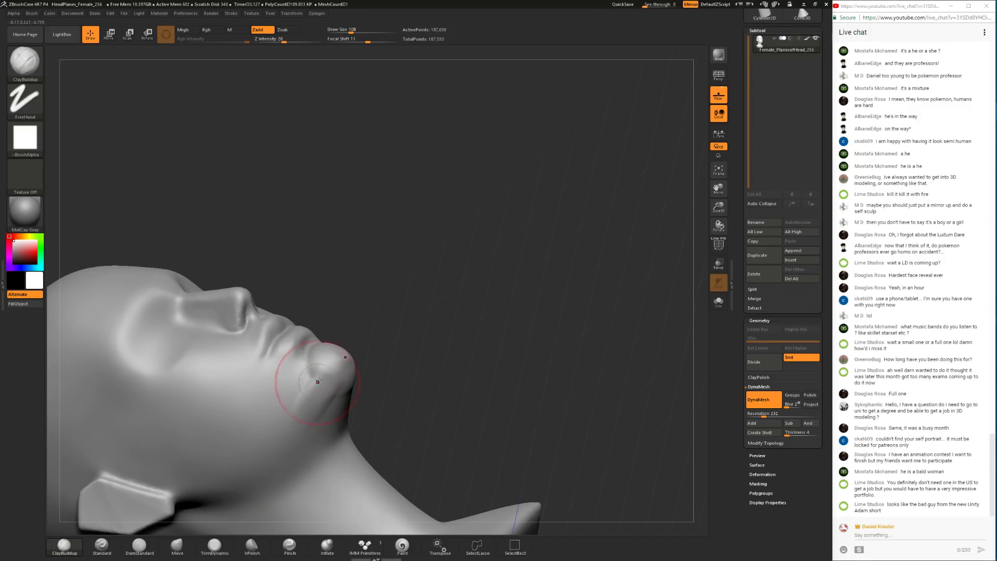
# Step: Flatten the chin and its underside with the TrimDynamic brush at draw size 108
pyautogui.click(214, 545)
pyautogui.moveTo(371, 310); pyautogui.dragTo(330, 367)
pyautogui.moveTo(407, 305); pyautogui.dragTo(351, 354)
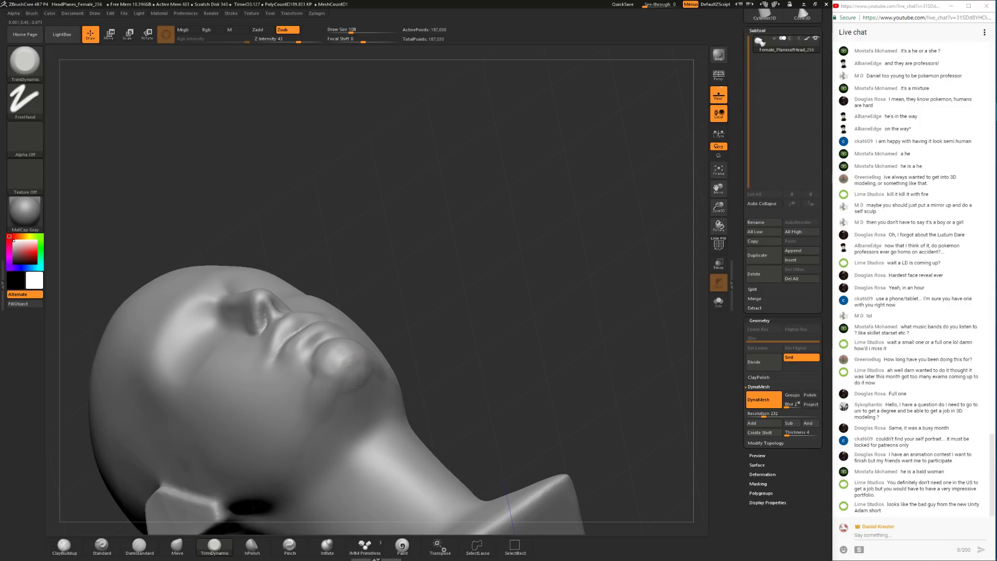
# Step: Fill out the underside of the chin with the ClayBuildup brush at draw size 62 and smooth the chin
pyautogui.click(64, 546)
pyautogui.press('s')
pyautogui.moveTo(371, 395); pyautogui.dragTo(363, 394)
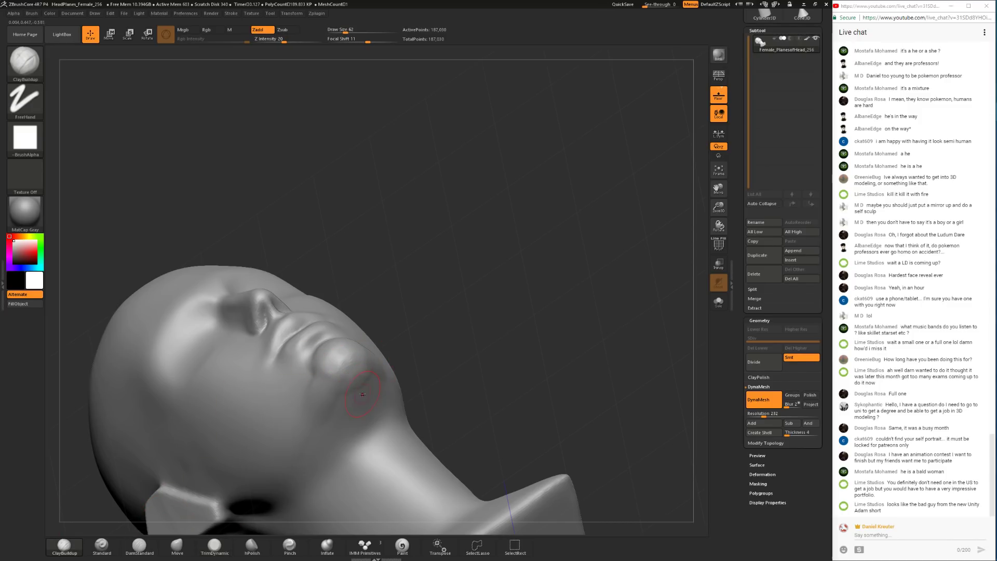
pyautogui.press('shift')
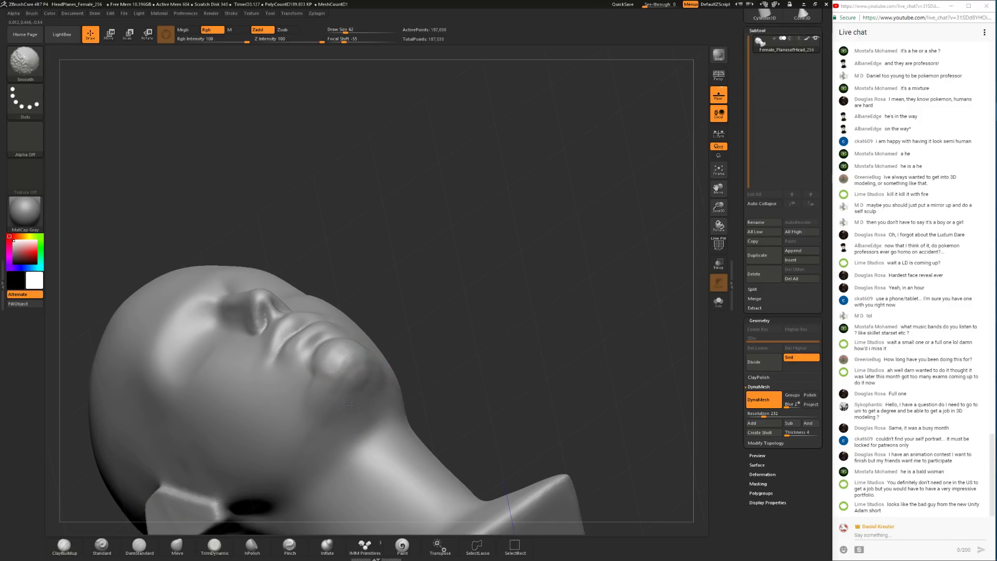
pyautogui.keyDown('shift'); pyautogui.moveTo(349, 375); pyautogui.dragTo(324, 375); pyautogui.keyUp('shift')
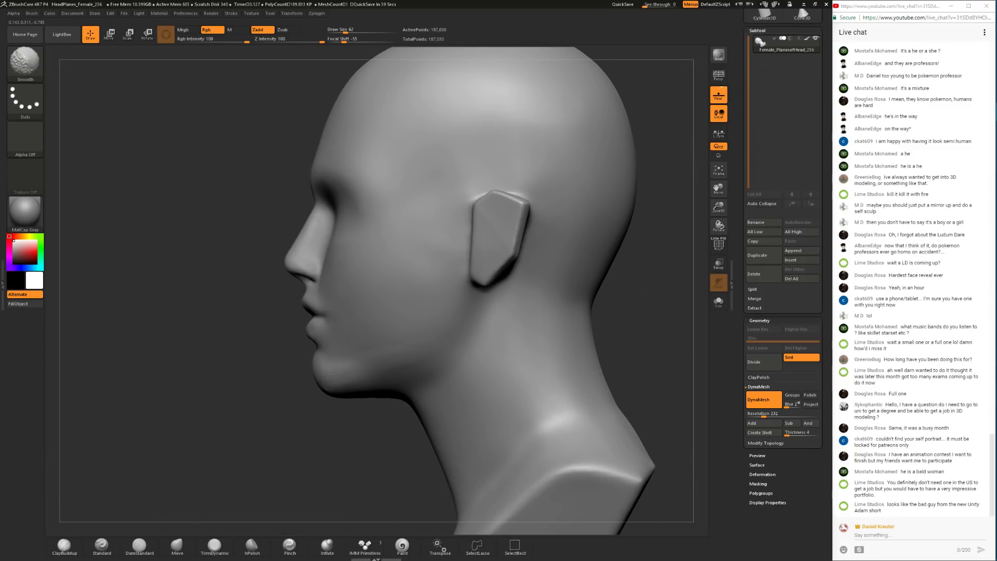
pyautogui.moveTo(333, 414)
pyautogui.mouseDown()
pyautogui.moveTo(305, 404)
pyautogui.moveTo(355, 412)
pyautogui.moveTo(332, 441)
pyautogui.mouseUp()
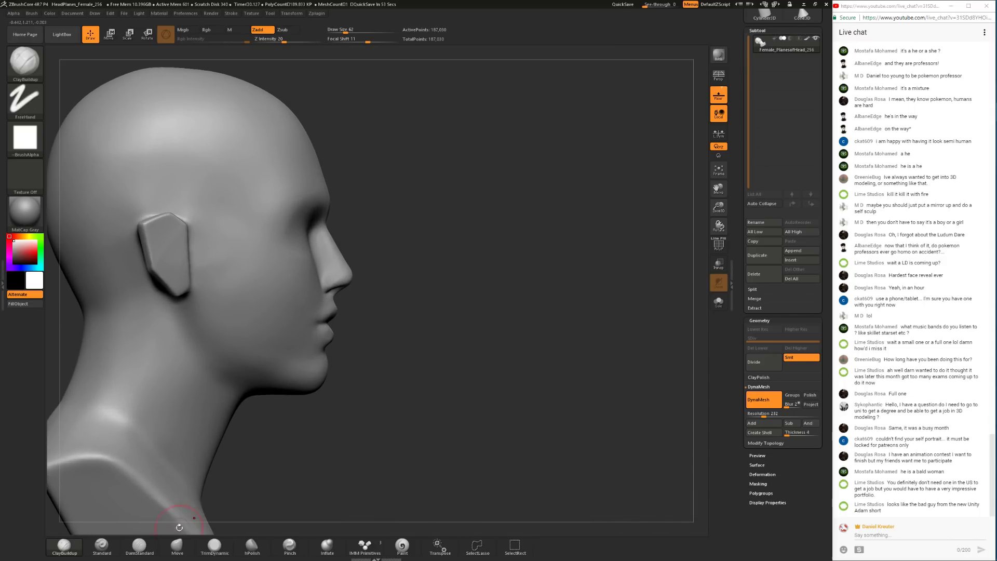
# Step: Adjust the lips in profile with the Move brush, reducing the draw size from 124 to 101 and 74
pyautogui.click(176, 545)
pyautogui.press('space')
pyautogui.moveTo(355, 308); pyautogui.dragTo(362, 304)
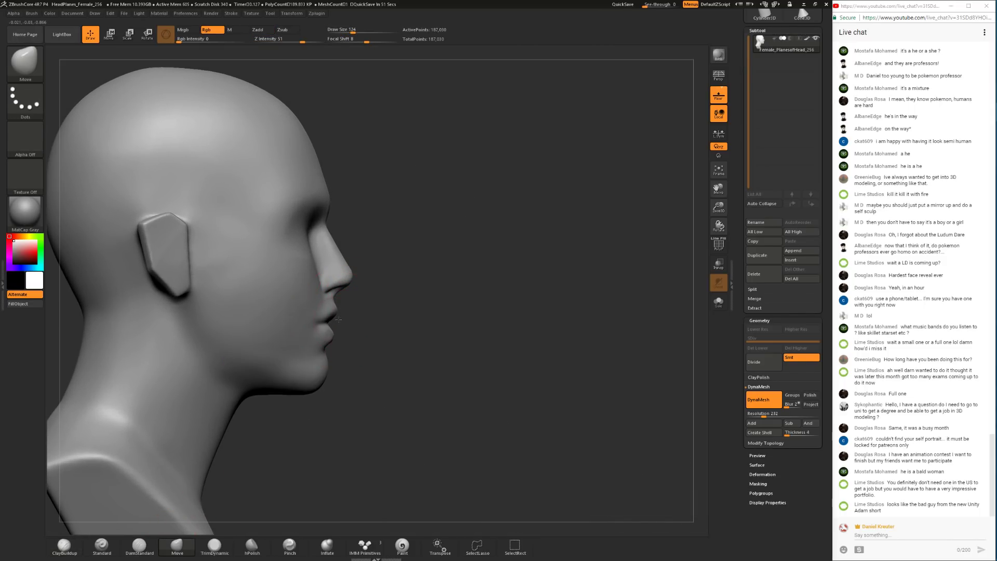
pyautogui.press('space')
pyautogui.moveTo(332, 336); pyautogui.dragTo(330, 336)
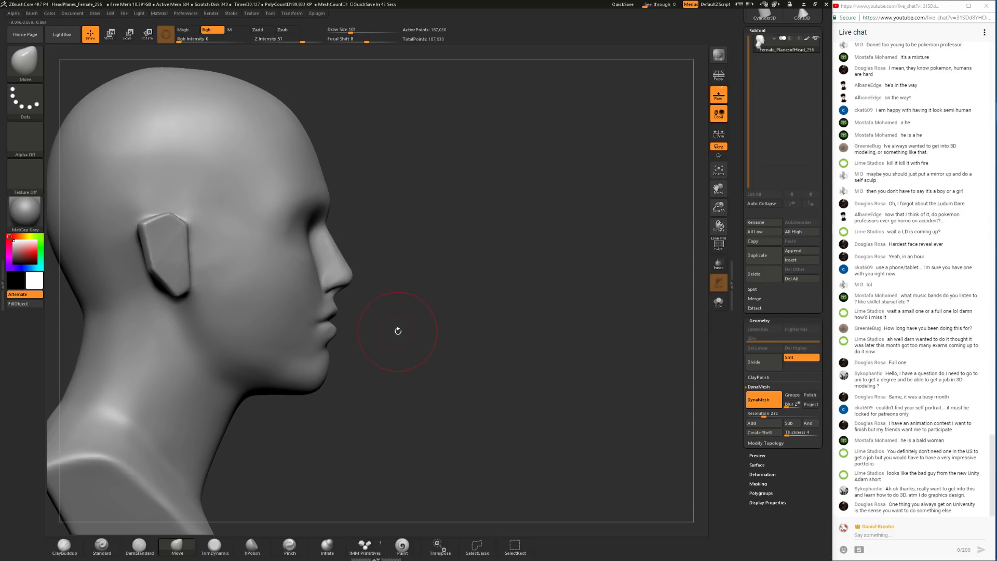
pyautogui.moveTo(399, 330)
pyautogui.mouseDown()
pyautogui.moveTo(282, 349)
pyautogui.moveTo(332, 363)
pyautogui.mouseUp()
pyautogui.press('space')
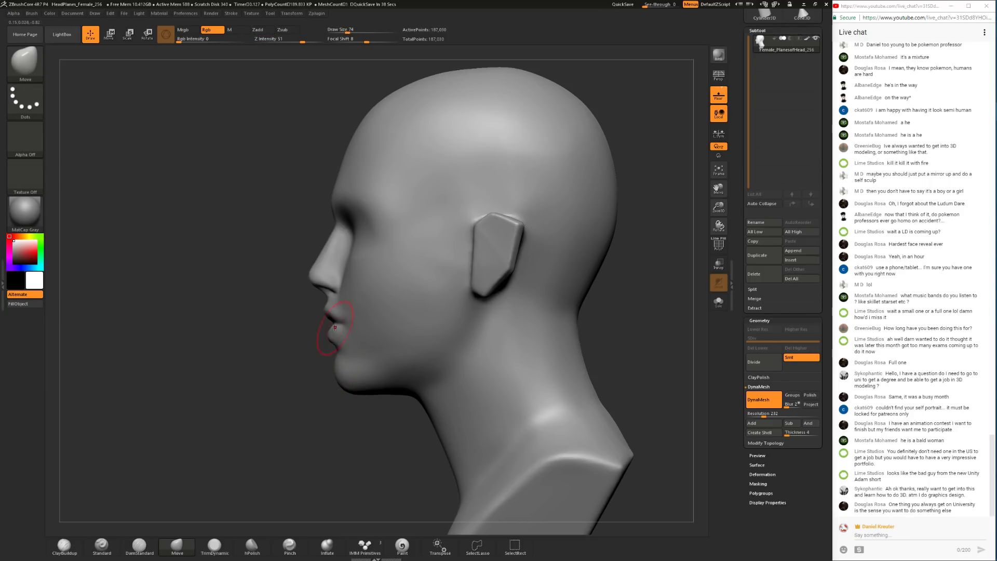
pyautogui.moveTo(318, 330); pyautogui.dragTo(215, 457)
# Step: Flatten the surface of the lower lip with the TrimDynamic brush, starting at draw size 74
pyautogui.click(214, 545)
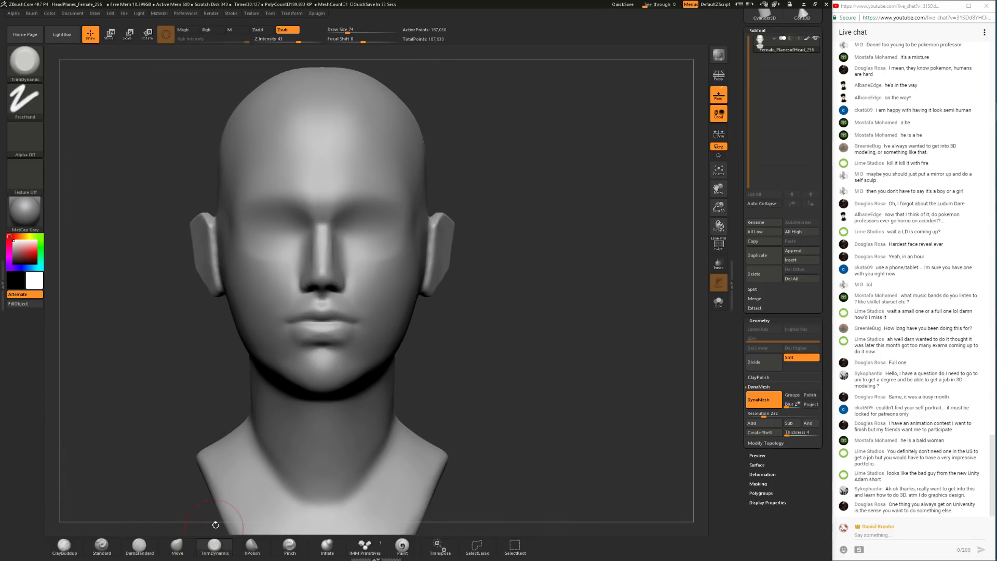
pyautogui.moveTo(306, 333); pyautogui.dragTo(308, 341)
pyautogui.press('space')
pyautogui.moveTo(439, 349)
pyautogui.mouseDown()
pyautogui.moveTo(332, 344)
pyautogui.moveTo(435, 325)
pyautogui.moveTo(397, 280)
pyautogui.moveTo(301, 301)
pyautogui.mouseUp()
# Step: Carve the line between the lips and the mouth corners with the DamStandard brush and smooth the edges
pyautogui.click(149, 552)
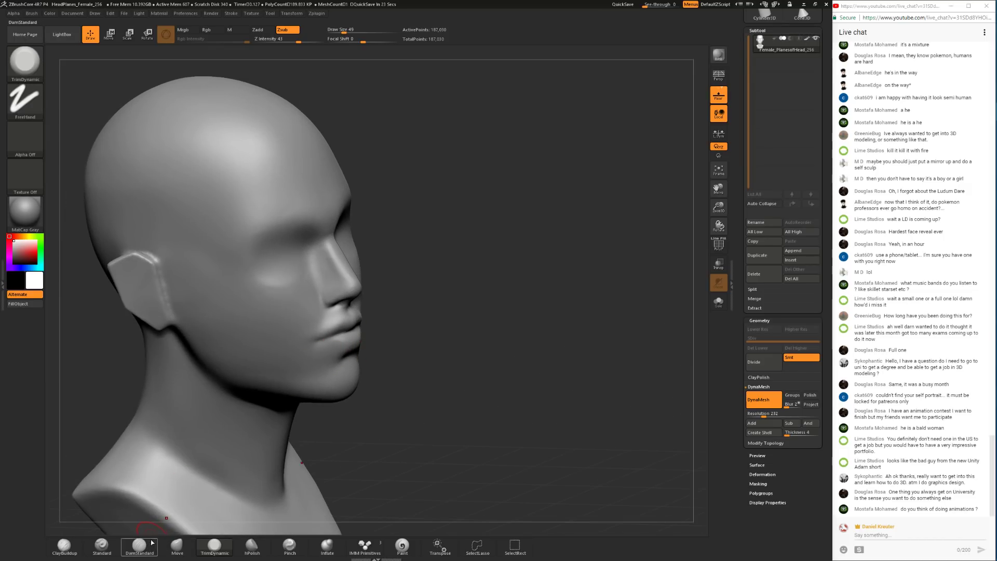
pyautogui.moveTo(419, 331)
pyautogui.keyDown('alt'); pyautogui.mouseDown()
pyautogui.moveTo(424, 345)
pyautogui.moveTo(386, 342)
pyautogui.mouseUp(); pyautogui.keyUp('alt')
pyautogui.moveTo(284, 339)
pyautogui.mouseDown()
pyautogui.moveTo(328, 328)
pyautogui.moveTo(326, 337)
pyautogui.moveTo(295, 341)
pyautogui.moveTo(327, 335)
pyautogui.moveTo(316, 330)
pyautogui.mouseUp()
pyautogui.keyDown('alt'); pyautogui.moveTo(440, 332); pyautogui.dragTo(417, 317); pyautogui.keyUp('alt')
pyautogui.moveTo(417, 316)
pyautogui.mouseDown()
pyautogui.moveTo(377, 314)
pyautogui.moveTo(397, 311)
pyautogui.mouseUp()
pyautogui.press('space')
pyautogui.moveTo(312, 342); pyautogui.dragTo(310, 341)
pyautogui.keyDown('alt'); pyautogui.moveTo(422, 313); pyautogui.dragTo(424, 333); pyautogui.keyUp('alt')
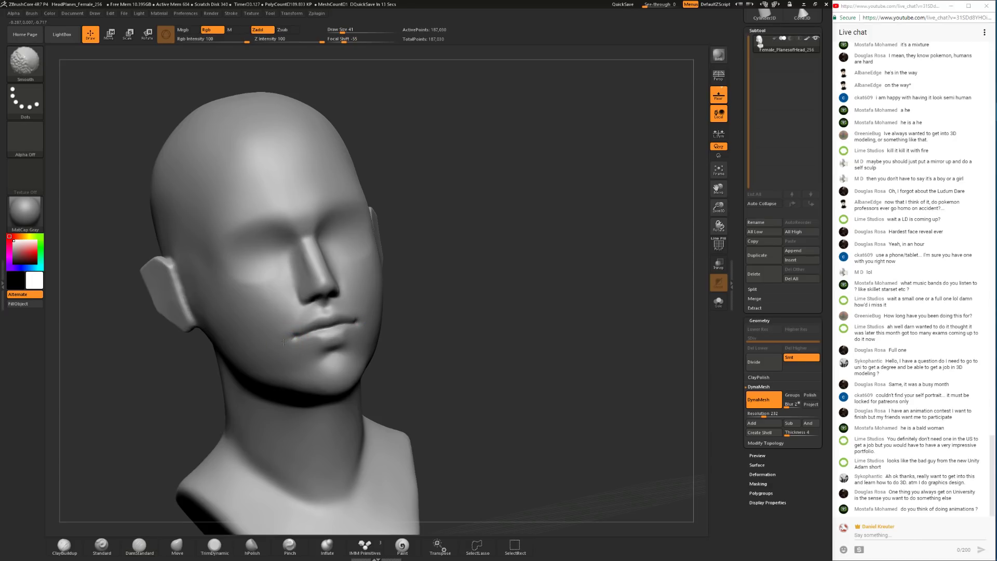
# Step: Build up the area between the nostril and upper lip with the ClayBuildup brush at draw size 43 and smooth it
pyautogui.click(64, 545)
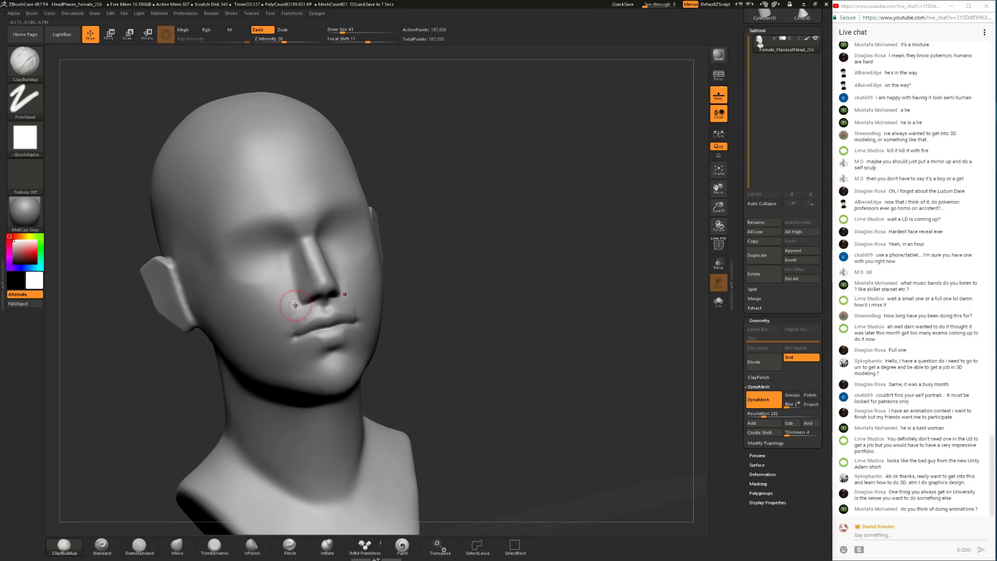
pyautogui.keyDown('shift'); pyautogui.moveTo(289, 318); pyautogui.dragTo(305, 314); pyautogui.keyUp('shift')
pyautogui.moveTo(509, 374); pyautogui.dragTo(374, 371)
pyautogui.moveTo(62, 527); pyautogui.dragTo(156, 531)
# Step: Flatten the area around the upper lip with the TrimDynamic brush at draw size 43 and smooth the mouth corner
pyautogui.click(215, 545)
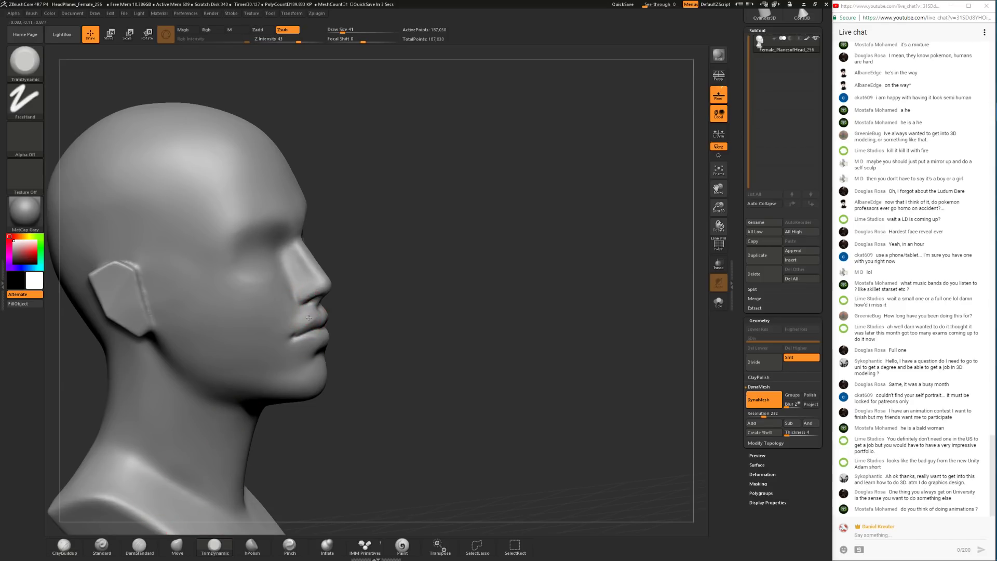
pyautogui.moveTo(381, 282)
pyautogui.mouseDown()
pyautogui.moveTo(342, 294)
pyautogui.moveTo(338, 358)
pyautogui.mouseUp()
pyautogui.keyDown('shift'); pyautogui.moveTo(293, 326); pyautogui.dragTo(294, 338); pyautogui.keyUp('shift')
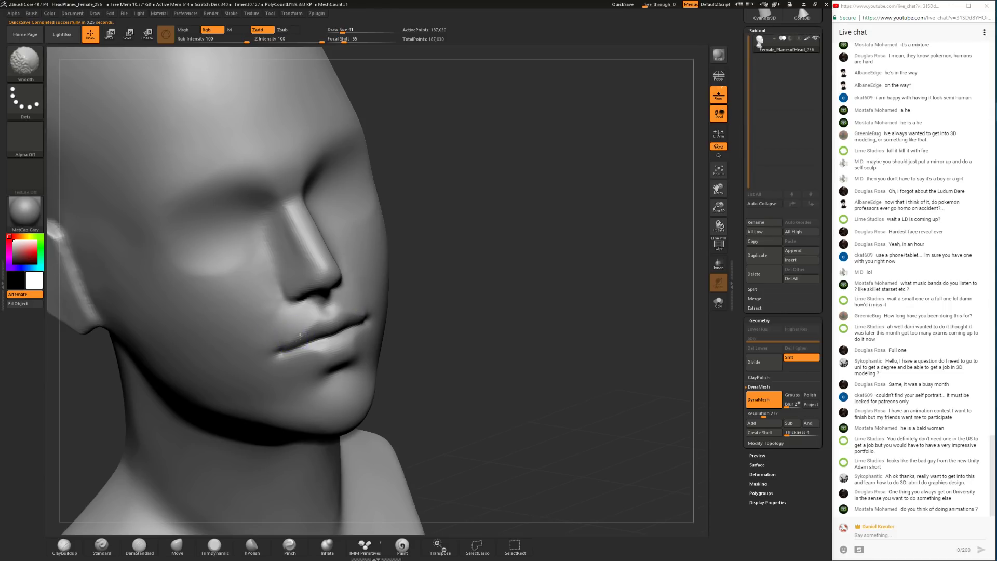
pyautogui.keyDown('alt'); pyautogui.moveTo(434, 290); pyautogui.dragTo(421, 250); pyautogui.keyUp('alt')
# Step: Build up the skin above the mouth corner and below the nose with the ClayBuildup brush at draw size 51, smoothing it
pyautogui.click(64, 545)
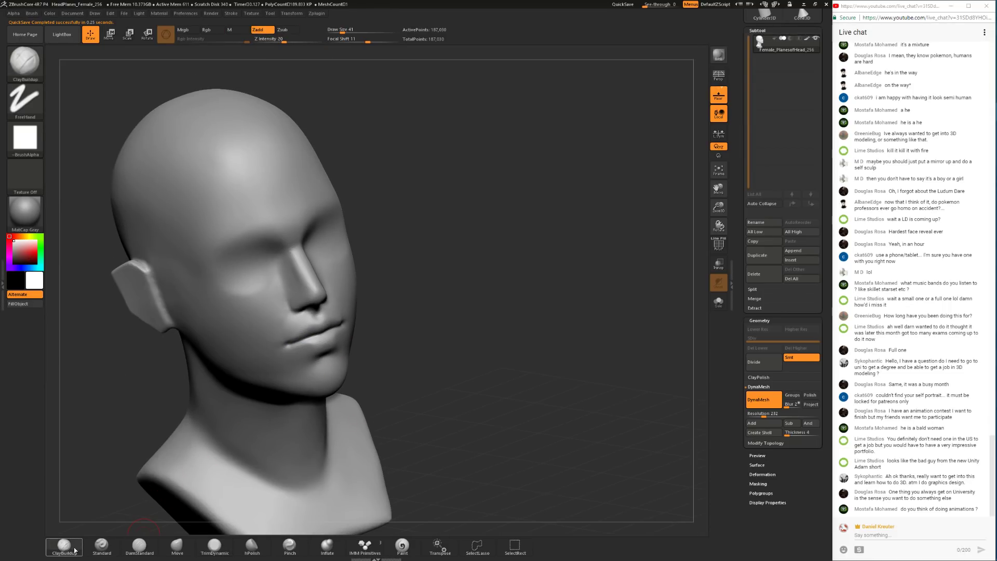
pyautogui.press('space')
pyautogui.moveTo(289, 329); pyautogui.dragTo(291, 328)
pyautogui.press('shift')
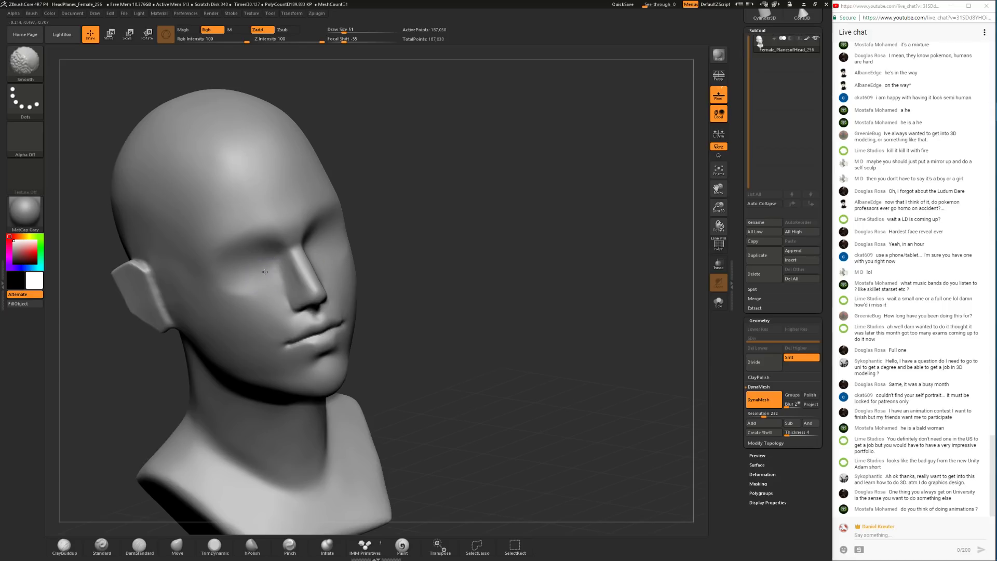
pyautogui.moveTo(403, 270)
pyautogui.mouseDown()
pyautogui.moveTo(401, 239)
pyautogui.moveTo(411, 312)
pyautogui.moveTo(382, 303)
pyautogui.mouseUp()
pyautogui.moveTo(400, 358); pyautogui.dragTo(306, 384)
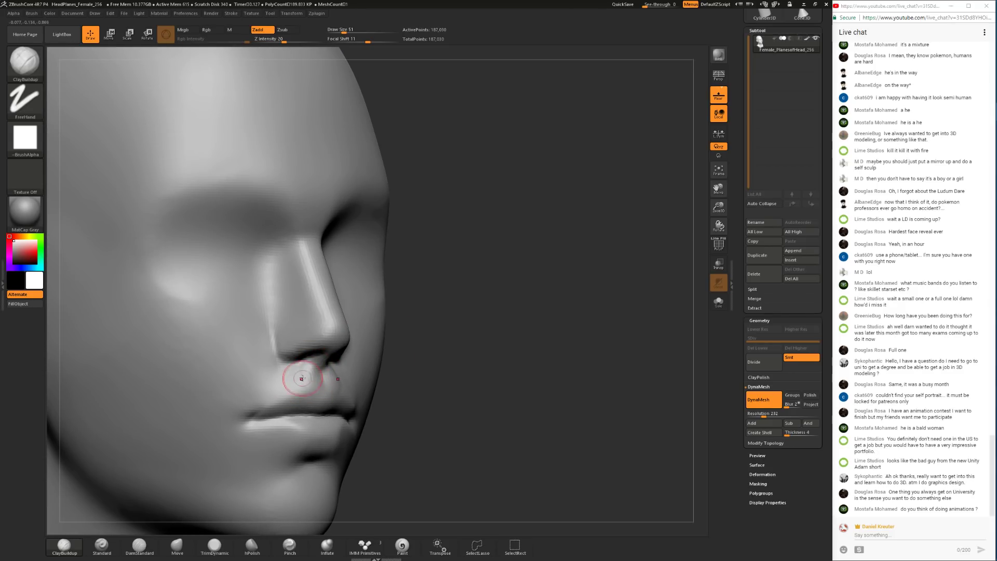
# Step: Adjust the contour of the cheeks with the Move brush at draw size 124, working from several angles
pyautogui.moveTo(412, 383)
pyautogui.keyDown('alt'); pyautogui.mouseDown()
pyautogui.moveTo(405, 363)
pyautogui.moveTo(351, 354)
pyautogui.moveTo(331, 436)
pyautogui.moveTo(390, 426)
pyautogui.moveTo(394, 415)
pyautogui.mouseUp(); pyautogui.keyUp('alt')
pyautogui.click(177, 546)
pyautogui.moveTo(550, 416)
pyautogui.mouseDown()
pyautogui.moveTo(385, 407)
pyautogui.moveTo(369, 442)
pyautogui.mouseUp()
pyautogui.press('space')
pyautogui.moveTo(402, 360); pyautogui.dragTo(410, 361)
pyautogui.moveTo(424, 316); pyautogui.dragTo(446, 353)
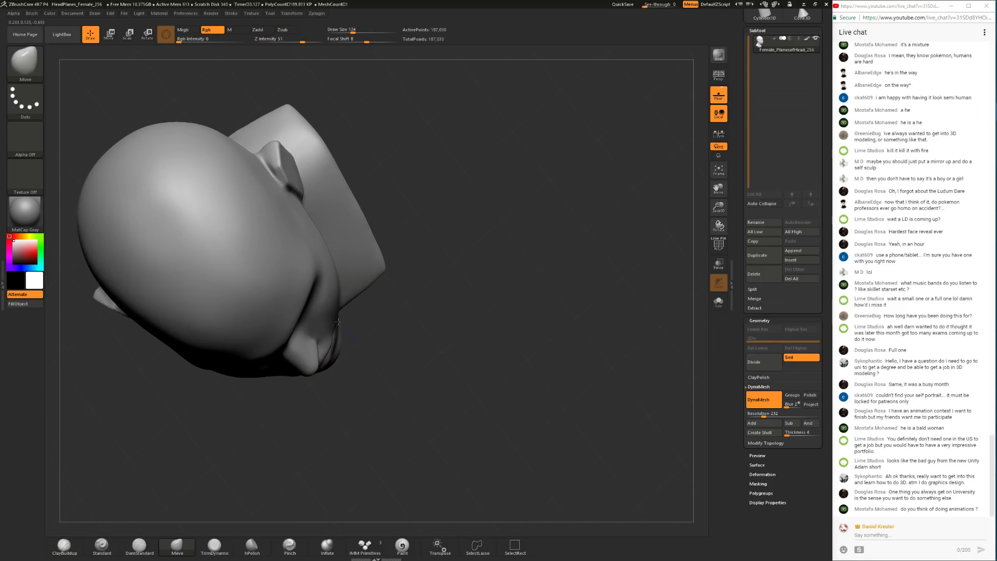
pyautogui.moveTo(356, 312); pyautogui.dragTo(339, 301)
pyautogui.moveTo(412, 350); pyautogui.dragTo(414, 258)
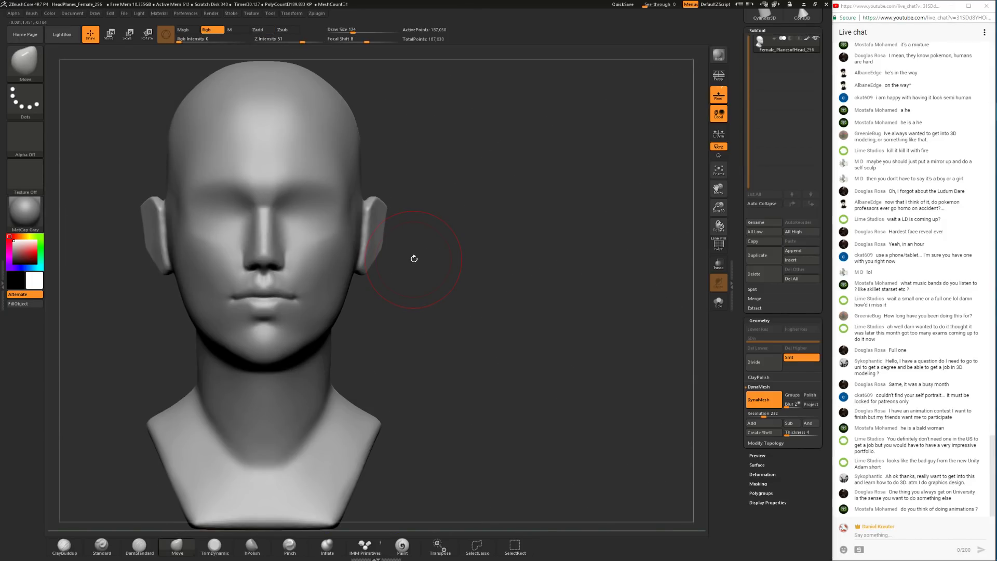
pyautogui.moveTo(506, 376)
pyautogui.keyDown('alt'); pyautogui.mouseDown()
pyautogui.moveTo(502, 340)
pyautogui.moveTo(504, 367)
pyautogui.moveTo(513, 365)
pyautogui.moveTo(349, 425)
pyautogui.moveTo(357, 398)
pyautogui.moveTo(347, 430)
pyautogui.moveTo(345, 414)
pyautogui.moveTo(372, 414)
pyautogui.moveTo(356, 427)
pyautogui.mouseUp(); pyautogui.keyUp('alt')
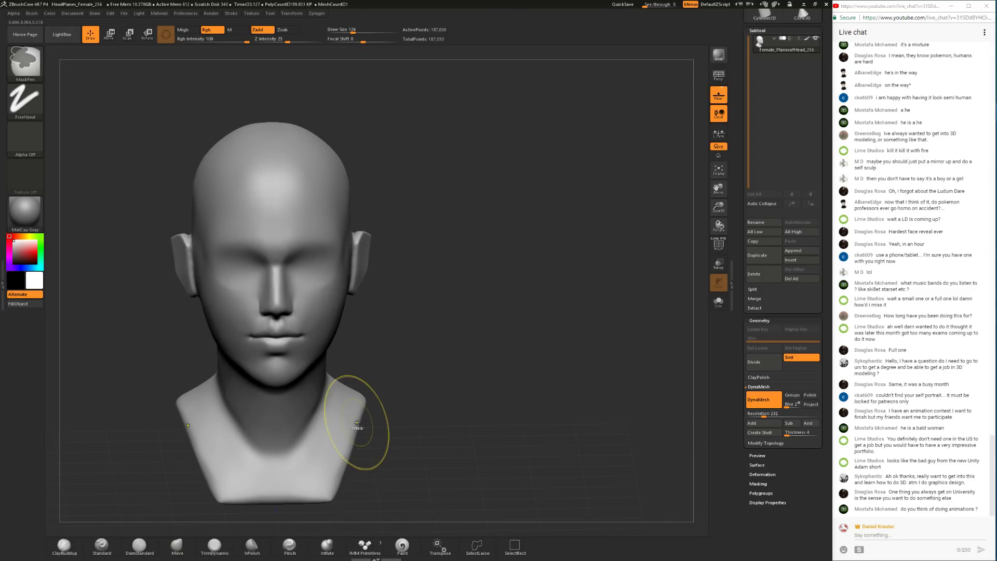
# Step: Enlarge the brush shelf area and smooth the cheek surfaces at draw size 56
pyautogui.click(368, 559)
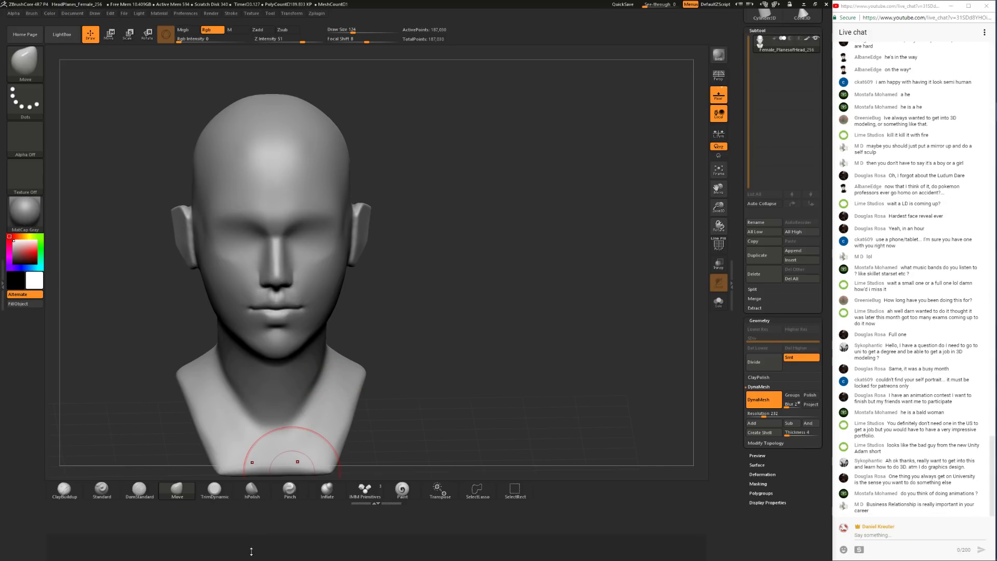
pyautogui.click(228, 505)
pyautogui.click(215, 529)
pyautogui.press('space')
pyautogui.moveTo(441, 293); pyautogui.dragTo(323, 295)
pyautogui.press('space')
pyautogui.keyDown('shift'); pyautogui.moveTo(313, 278); pyautogui.dragTo(311, 275); pyautogui.keyUp('shift')
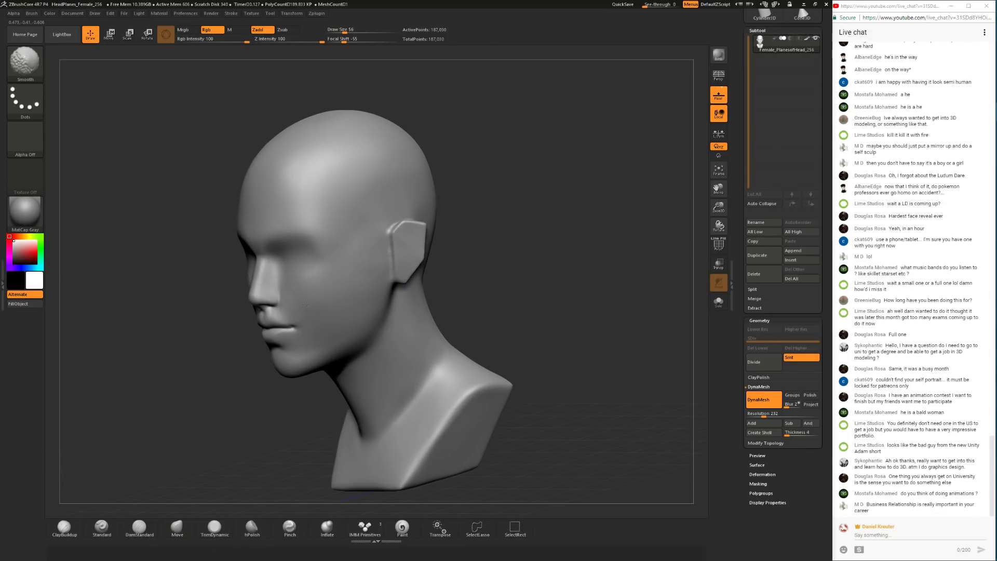
pyautogui.moveTo(202, 303); pyautogui.dragTo(324, 308)
pyautogui.keyDown('shift'); pyautogui.moveTo(221, 324); pyautogui.dragTo(241, 322); pyautogui.keyUp('shift')
# Step: Flatten the area between the nose and upper lip with the TrimDynamic brush at draw size 56 and smooth the cheek
pyautogui.keyDown('alt'); pyautogui.moveTo(345, 312); pyautogui.dragTo(311, 346); pyautogui.keyUp('alt')
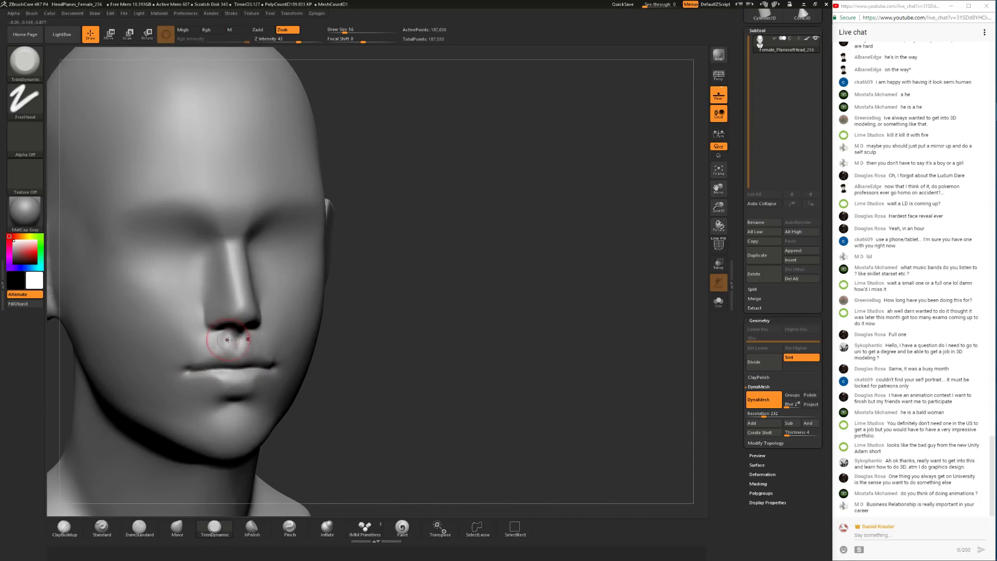
pyautogui.moveTo(205, 346)
pyautogui.mouseDown()
pyautogui.moveTo(187, 338)
pyautogui.moveTo(240, 341)
pyautogui.mouseUp()
pyautogui.keyDown('alt'); pyautogui.moveTo(405, 338); pyautogui.dragTo(374, 313); pyautogui.keyUp('alt')
pyautogui.moveTo(374, 313)
pyautogui.mouseDown()
pyautogui.moveTo(311, 345)
pyautogui.moveTo(259, 350)
pyautogui.mouseUp()
pyautogui.keyDown('alt'); pyautogui.moveTo(147, 426); pyautogui.dragTo(154, 396); pyautogui.keyUp('alt')
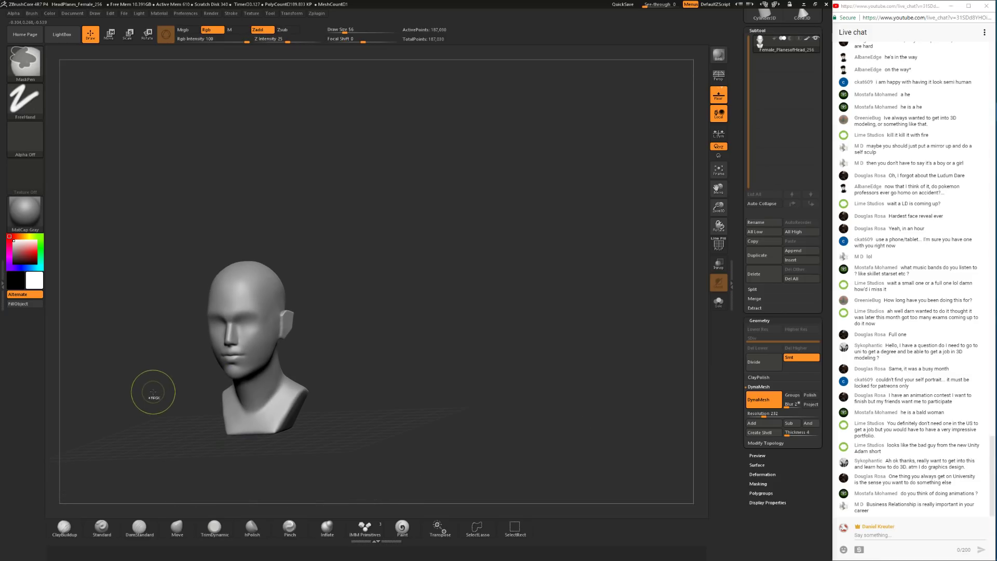
pyautogui.moveTo(161, 436)
pyautogui.mouseDown()
pyautogui.moveTo(195, 351)
pyautogui.moveTo(150, 428)
pyautogui.mouseUp()
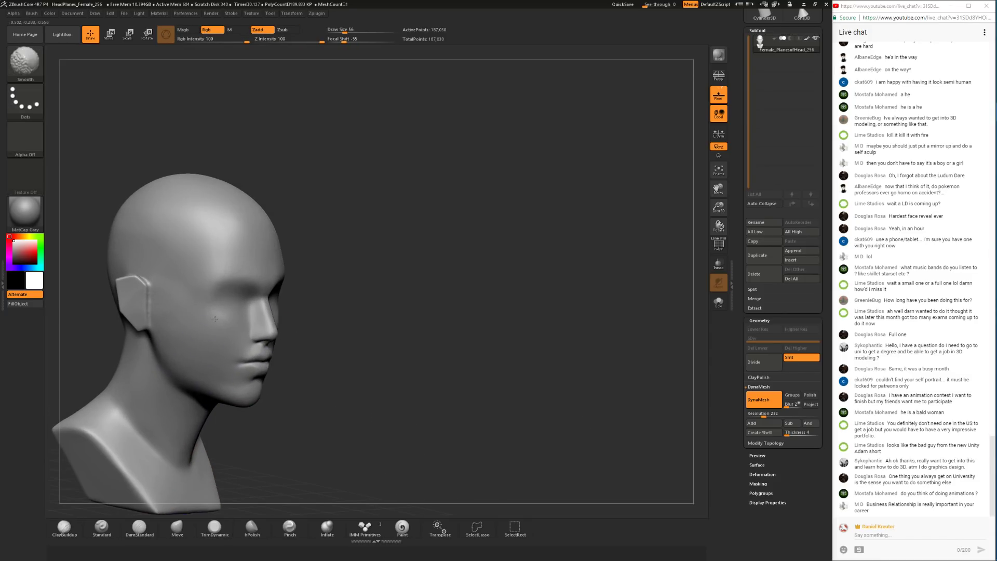
pyautogui.moveTo(226, 323); pyautogui.dragTo(310, 299)
# Step: Adjust the outline of the head with the Move brush at draw size 120
pyautogui.click(176, 528)
pyautogui.moveTo(179, 415); pyautogui.dragTo(304, 291)
pyautogui.press('space')
pyautogui.moveTo(344, 239); pyautogui.dragTo(354, 239)
pyautogui.moveTo(324, 269)
pyautogui.mouseDown()
pyautogui.moveTo(302, 263)
pyautogui.moveTo(303, 253)
pyautogui.mouseUp()
pyautogui.press('shift')
pyautogui.moveTo(189, 461); pyautogui.dragTo(64, 416)
# Step: Mark the inner and outer corners of the eyes with the ClayBuildup brush at draw size 18
pyautogui.click(79, 527)
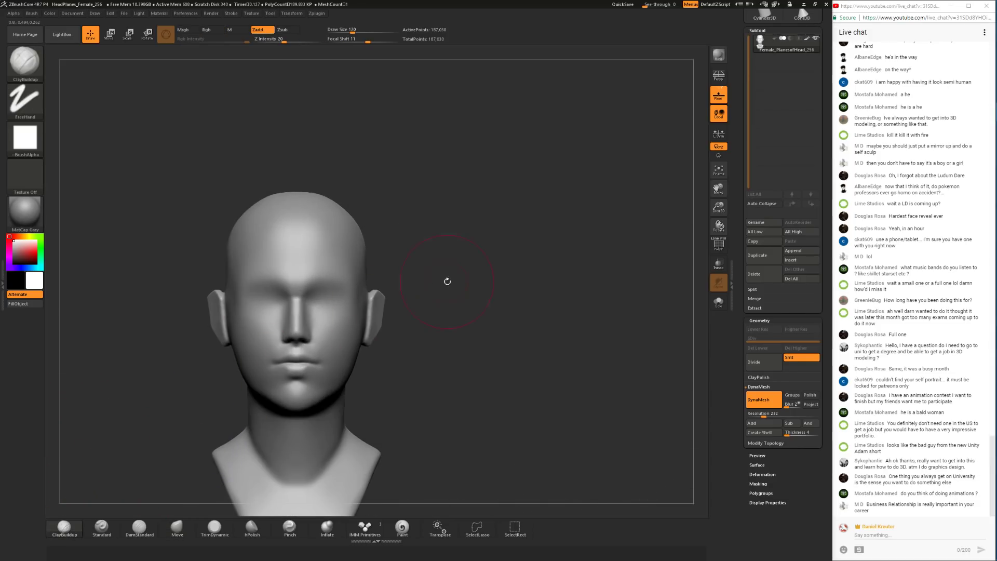
pyautogui.keyDown('alt'); pyautogui.moveTo(419, 290); pyautogui.dragTo(484, 330); pyautogui.keyUp('alt')
pyautogui.press('space')
pyautogui.moveTo(452, 291); pyautogui.dragTo(432, 289)
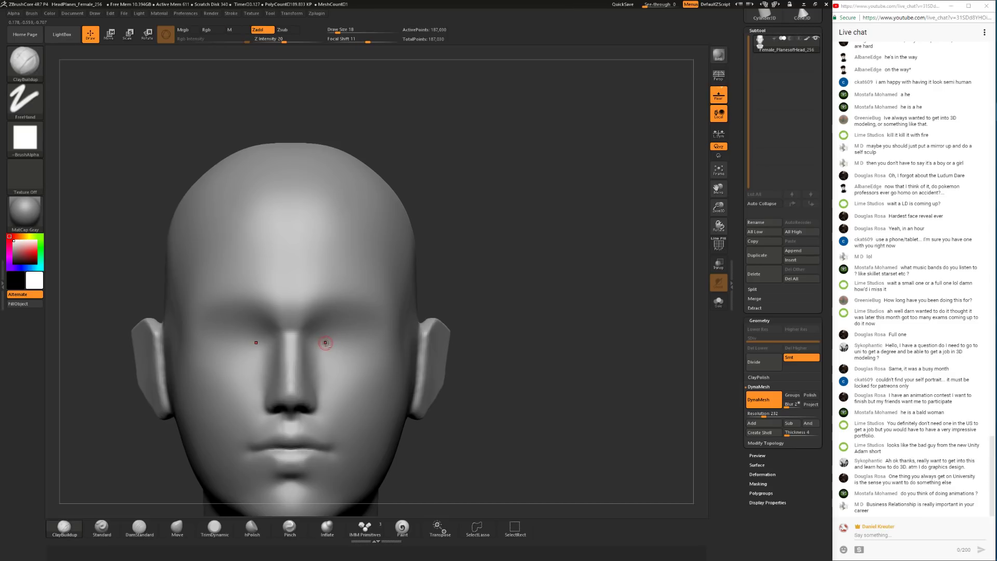
pyautogui.moveTo(322, 347); pyautogui.dragTo(322, 349)
# Step: Try to sculpt the upper and lower eyelids between the corner marks with a larger ClayBuildup brush, and undo the strokes
pyautogui.press('space')
pyautogui.moveTo(322, 353)
pyautogui.mouseDown()
pyautogui.moveTo(371, 347)
pyautogui.moveTo(373, 335)
pyautogui.moveTo(379, 345)
pyautogui.moveTo(349, 342)
pyautogui.mouseUp()
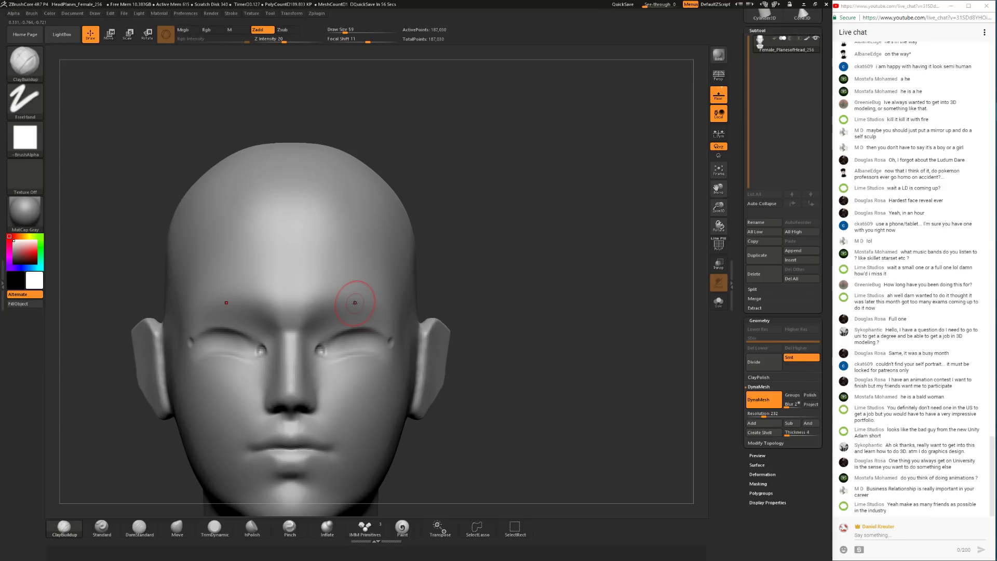
pyautogui.keyDown('alt'); pyautogui.moveTo(519, 342); pyautogui.dragTo(544, 329); pyautogui.keyUp('alt')
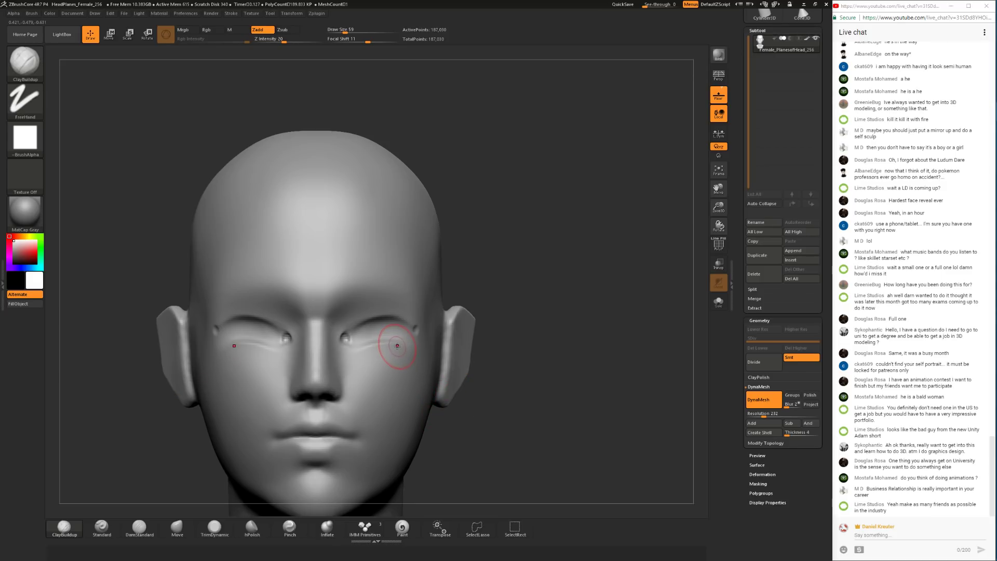
pyautogui.press('ctrl')
pyautogui.hotkey('ctrl', 'z')
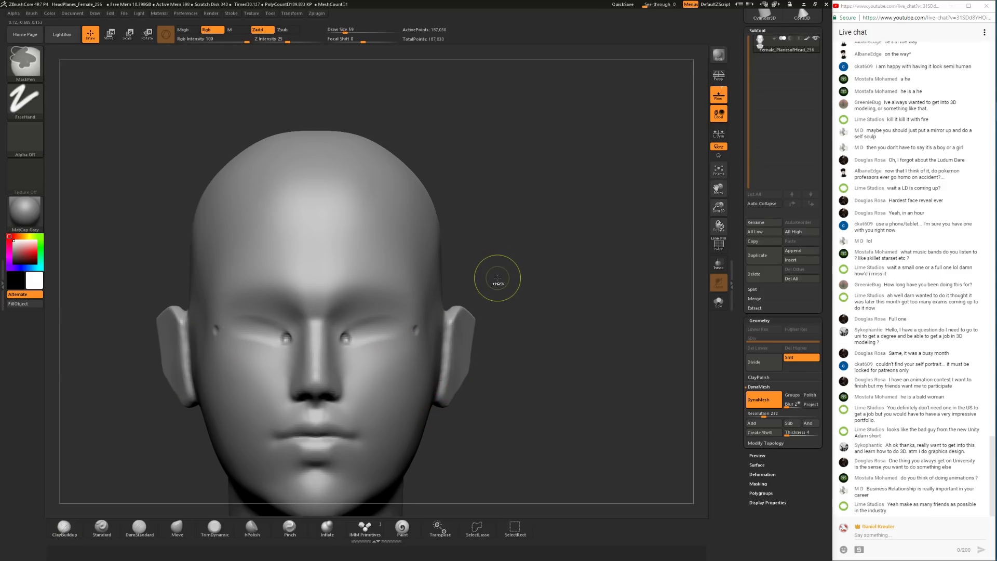
pyautogui.hotkey('ctrl', 'z')
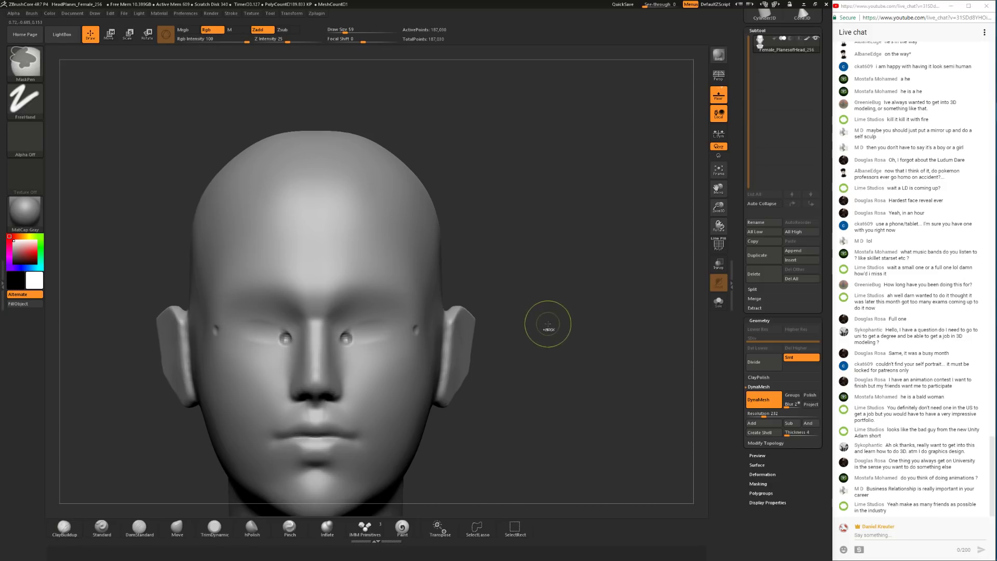
# Step: Adjust the shape of the lips with the Move brush at draw size 39
pyautogui.keyDown('alt'); pyautogui.moveTo(643, 348); pyautogui.dragTo(613, 335); pyautogui.keyUp('alt')
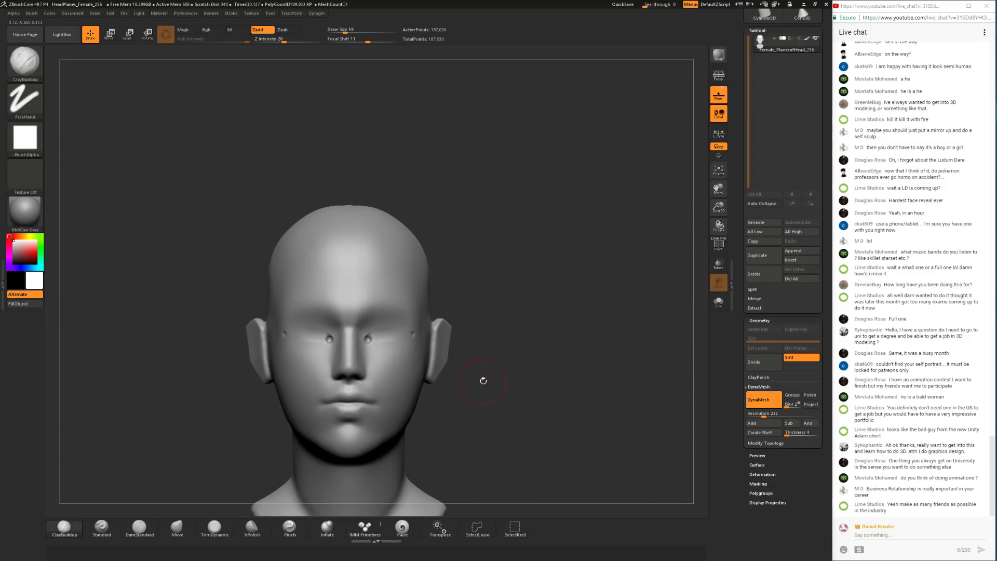
pyautogui.click(177, 536)
pyautogui.press('space')
pyautogui.moveTo(363, 392); pyautogui.dragTo(356, 411)
pyautogui.hotkey('ctrl', 'z')
pyautogui.press('space')
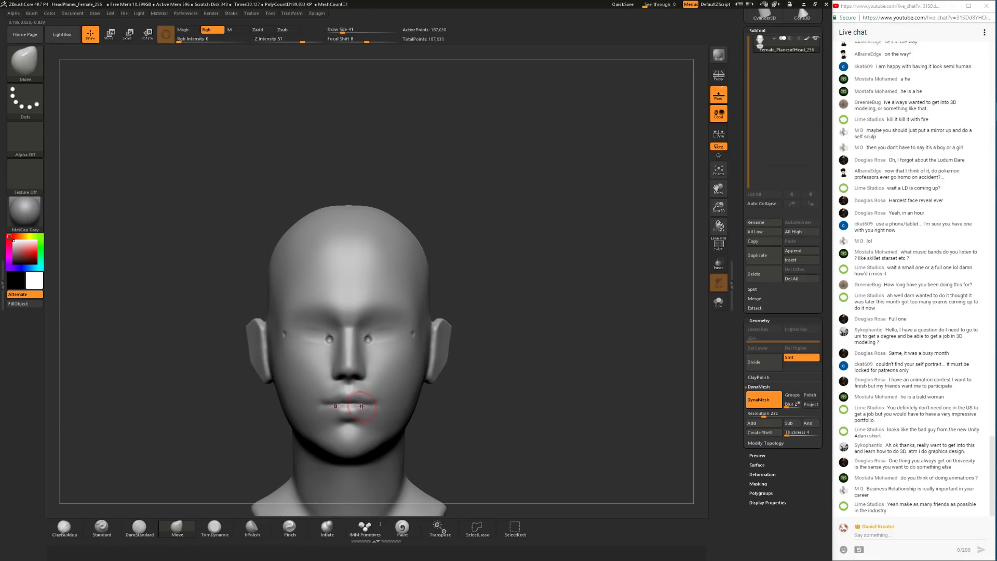
pyautogui.press('space')
pyautogui.moveTo(356, 407); pyautogui.dragTo(351, 402)
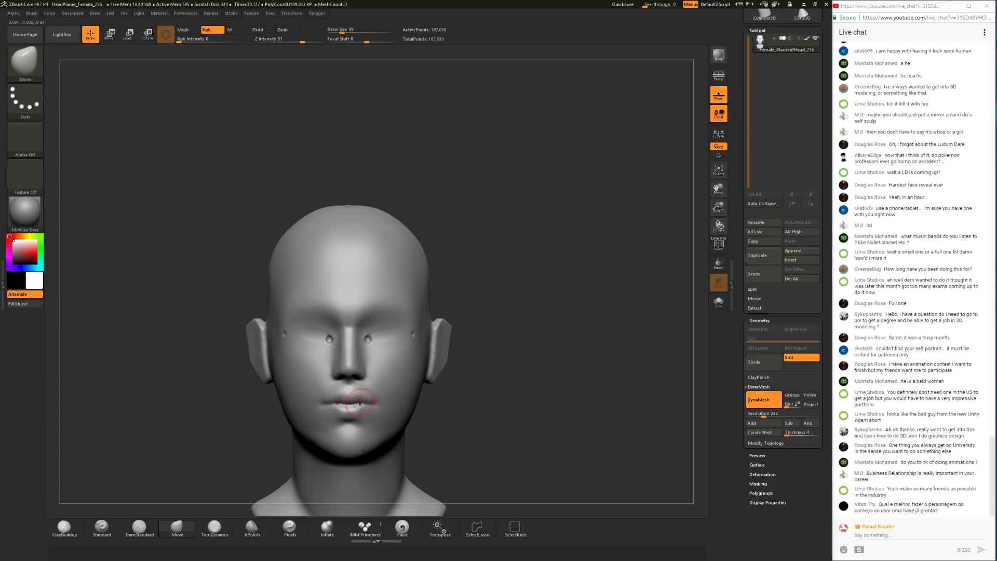
# Step: Reshape the cheeks and jaw with the Move brush, enlarging the draw size to 104
pyautogui.moveTo(485, 419); pyautogui.dragTo(448, 435)
pyautogui.press('space')
pyautogui.moveTo(401, 409); pyautogui.dragTo(409, 408)
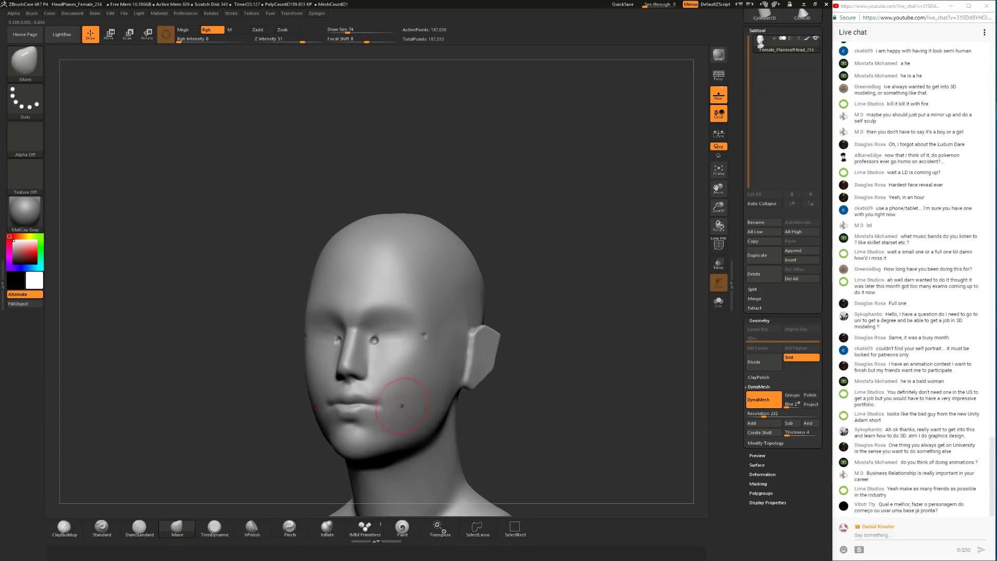
pyautogui.moveTo(313, 442); pyautogui.dragTo(300, 447)
pyautogui.press('space')
pyautogui.press('space')
pyautogui.moveTo(507, 432)
pyautogui.mouseDown()
pyautogui.moveTo(332, 447)
pyautogui.moveTo(376, 424)
pyautogui.mouseUp()
pyautogui.moveTo(315, 447); pyautogui.dragTo(385, 459)
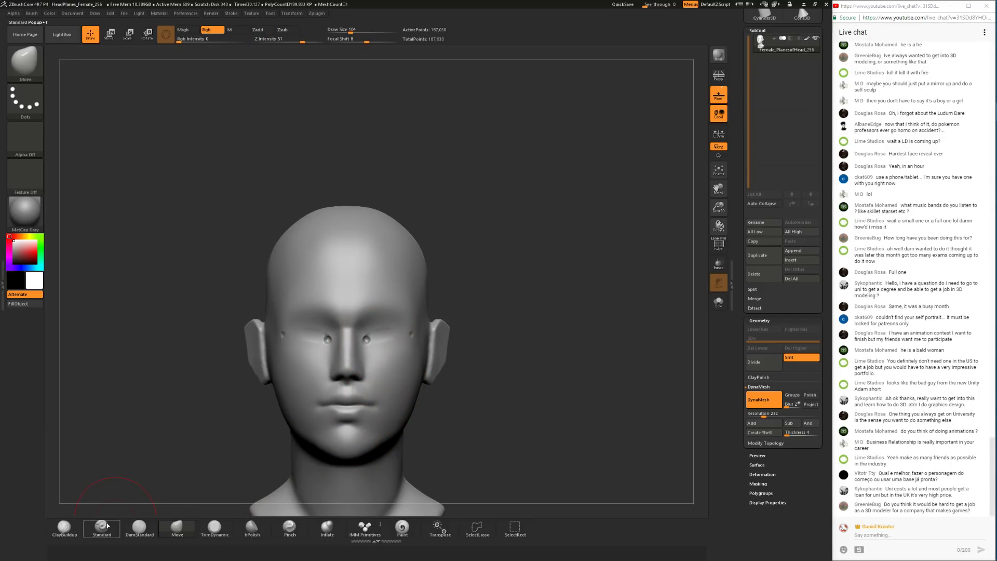
# Step: Build up the eye volumes and carve the hollow beneath the brow with the ClayBuildup brush at draw size 39
pyautogui.click(64, 527)
pyautogui.press('space')
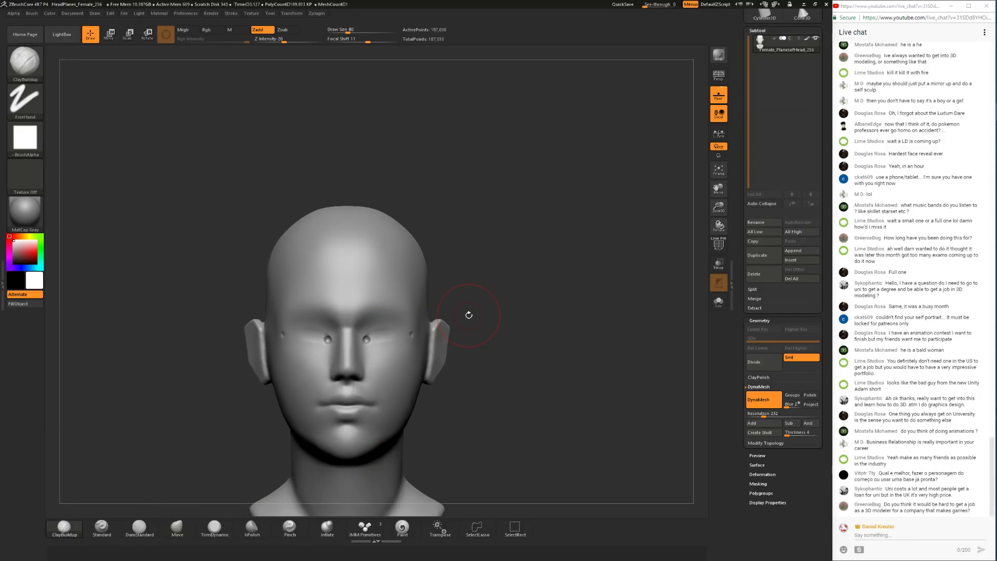
pyautogui.press('space')
pyautogui.moveTo(469, 315); pyautogui.dragTo(462, 315)
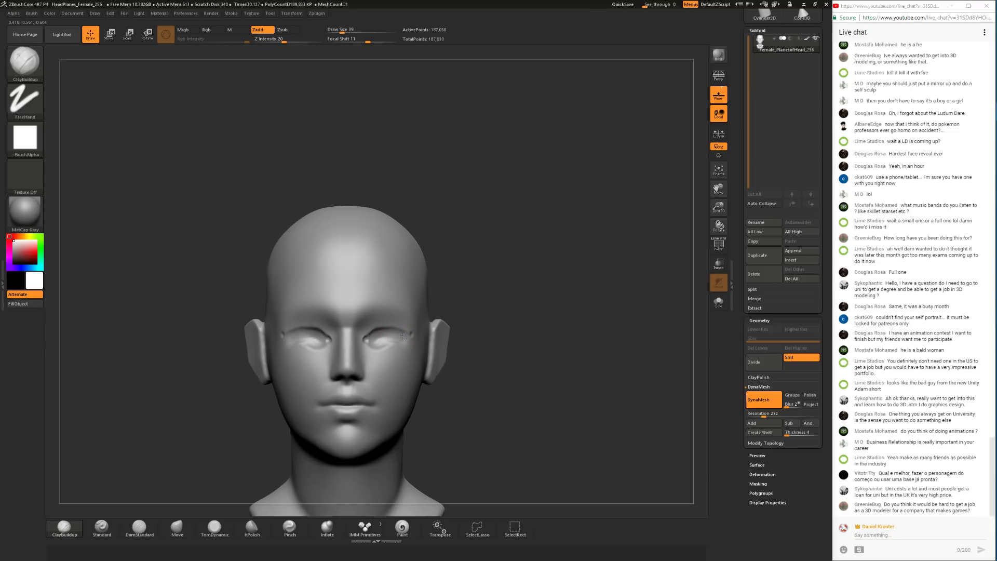
pyautogui.press('ctrl')
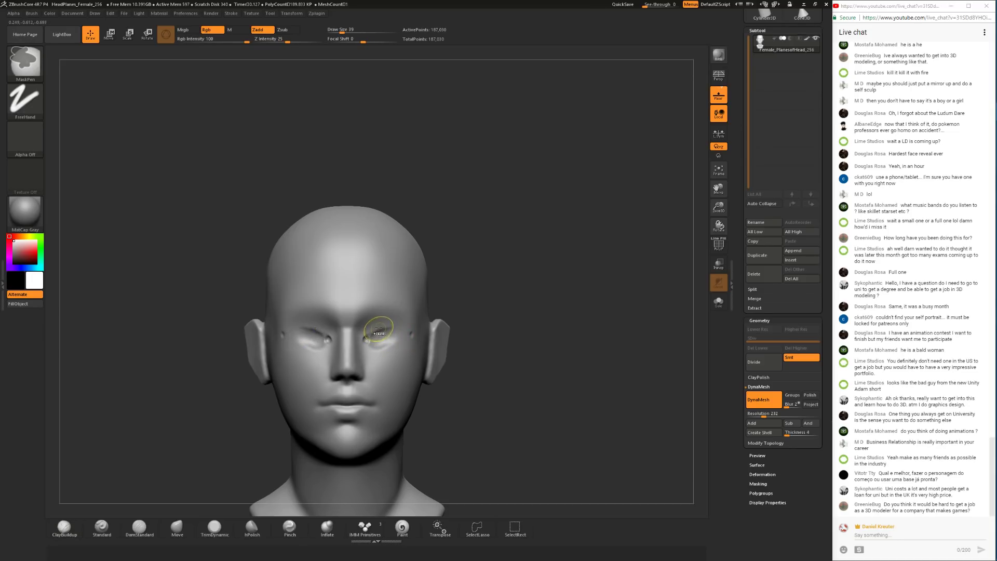
pyautogui.moveTo(375, 330)
pyautogui.keyDown('alt'); pyautogui.mouseDown()
pyautogui.moveTo(399, 327)
pyautogui.moveTo(374, 328)
pyautogui.mouseUp(); pyautogui.keyUp('alt')
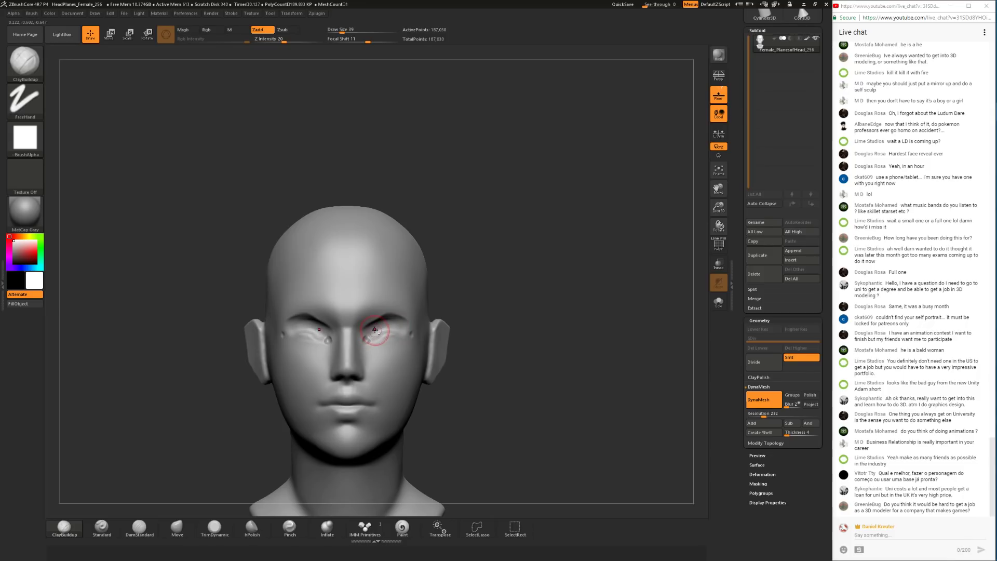
pyautogui.moveTo(376, 320)
pyautogui.mouseDown()
pyautogui.moveTo(393, 318)
pyautogui.moveTo(382, 349)
pyautogui.moveTo(401, 328)
pyautogui.moveTo(371, 332)
pyautogui.mouseUp()
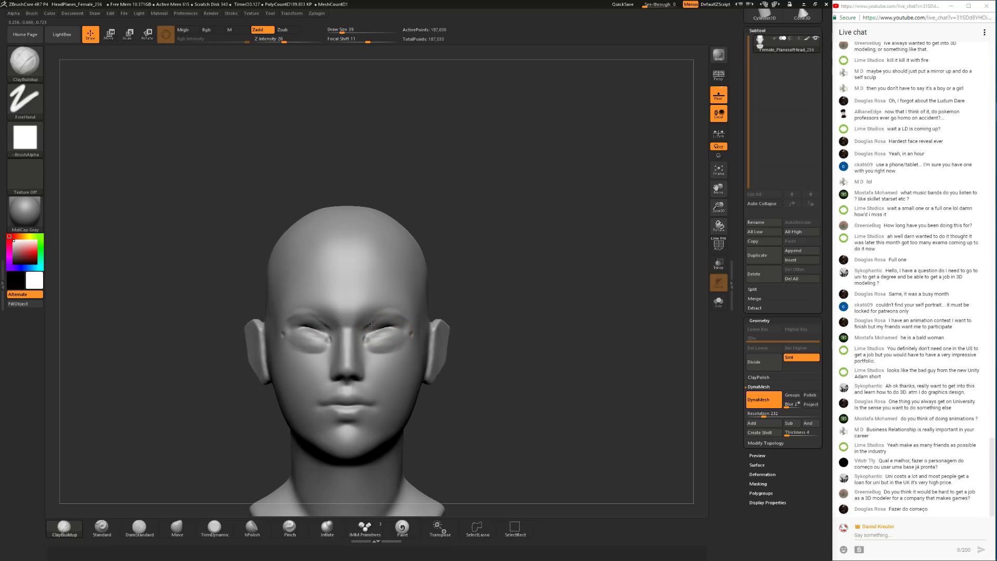
# Step: Smooth the eye area and rebuild the eyeball bulge below the brow with the ClayBuildup brush
pyautogui.press('shift')
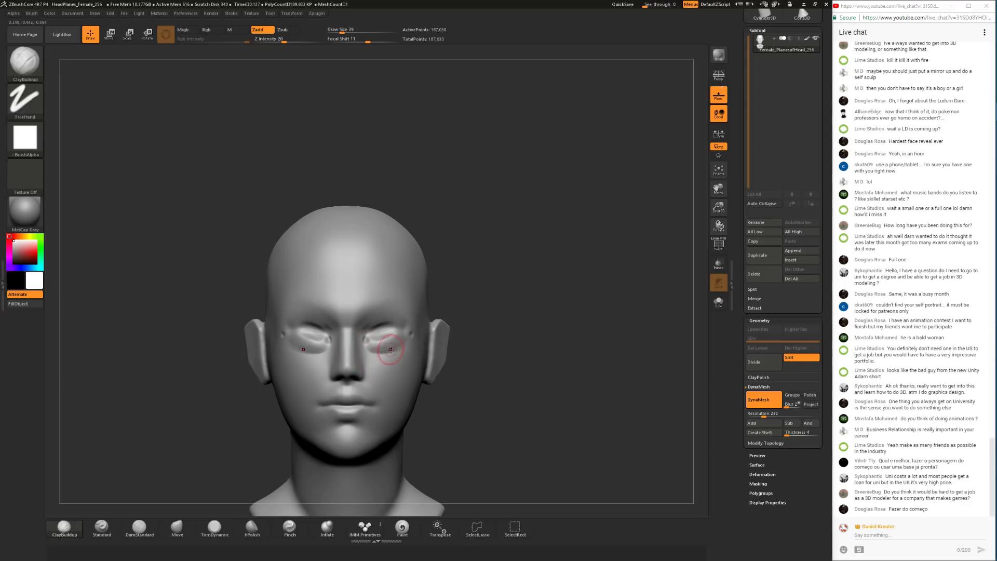
pyautogui.moveTo(385, 337); pyautogui.dragTo(396, 334)
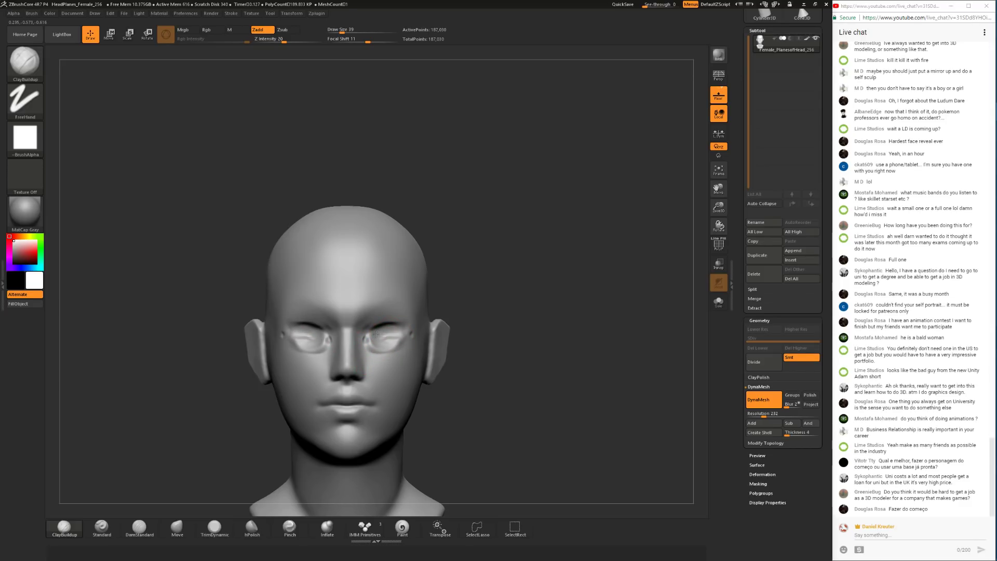
pyautogui.press('space')
pyautogui.click(381, 328)
pyautogui.moveTo(468, 317); pyautogui.dragTo(379, 323)
# Step: Flatten the eye volumes with the TrimDynamic brush at draw size 56 and smooth the area around them
pyautogui.click(214, 528)
pyautogui.moveTo(221, 387); pyautogui.dragTo(250, 387)
pyautogui.press('space')
pyautogui.click(401, 327)
pyautogui.press('space')
pyautogui.click(399, 328)
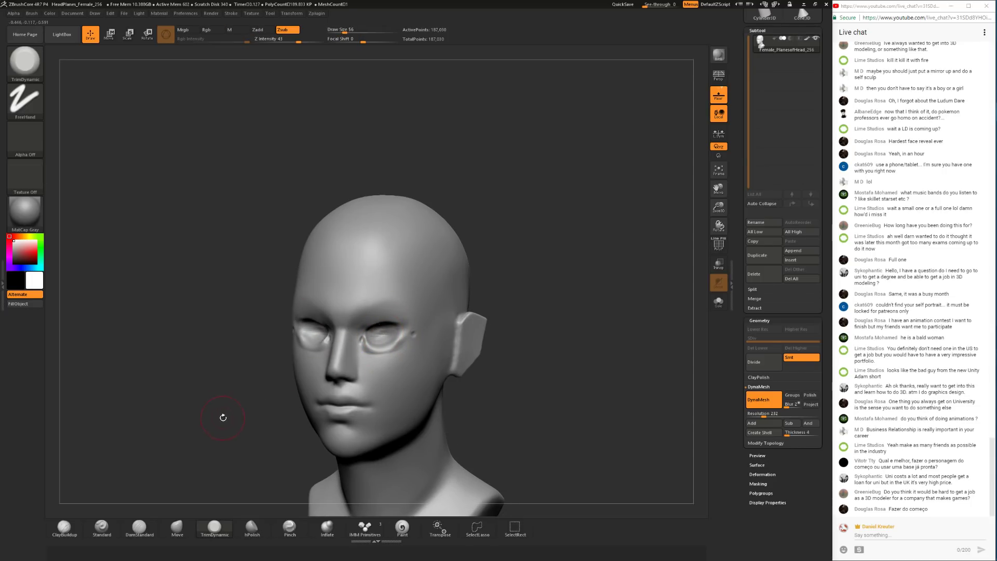
pyautogui.keyDown('shift'); pyautogui.moveTo(221, 417); pyautogui.dragTo(183, 444); pyautogui.keyUp('shift')
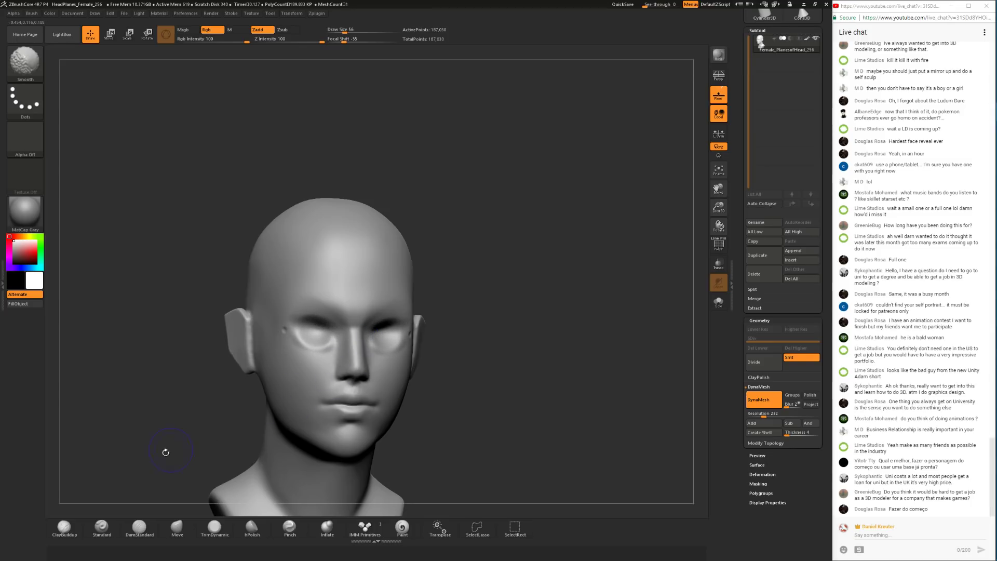
# Step: Build up the brow above the eye sockets with the ClayBuildup brush and smooth it
pyautogui.moveTo(445, 310); pyautogui.dragTo(403, 315)
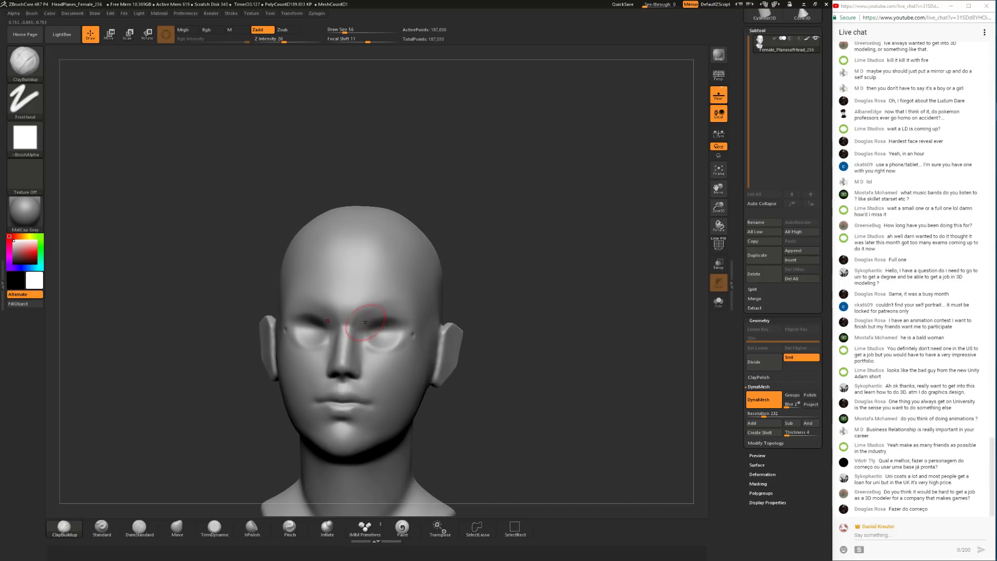
pyautogui.press('space')
pyautogui.moveTo(381, 312); pyautogui.dragTo(398, 308)
pyautogui.moveTo(460, 306); pyautogui.dragTo(408, 296)
pyautogui.keyDown('shift'); pyautogui.moveTo(407, 294); pyautogui.dragTo(414, 314); pyautogui.keyUp('shift')
# Step: Flatten the eye volumes and the area beneath them with a larger TrimDynamic brush, smoothing toward the cheek
pyautogui.click(215, 527)
pyautogui.moveTo(236, 397)
pyautogui.mouseDown()
pyautogui.moveTo(404, 291)
pyautogui.moveTo(380, 335)
pyautogui.mouseUp()
pyautogui.press('space')
pyautogui.press('space')
pyautogui.press('space')
pyautogui.moveTo(318, 321)
pyautogui.mouseDown()
pyautogui.moveTo(453, 312)
pyautogui.moveTo(386, 341)
pyautogui.mouseUp()
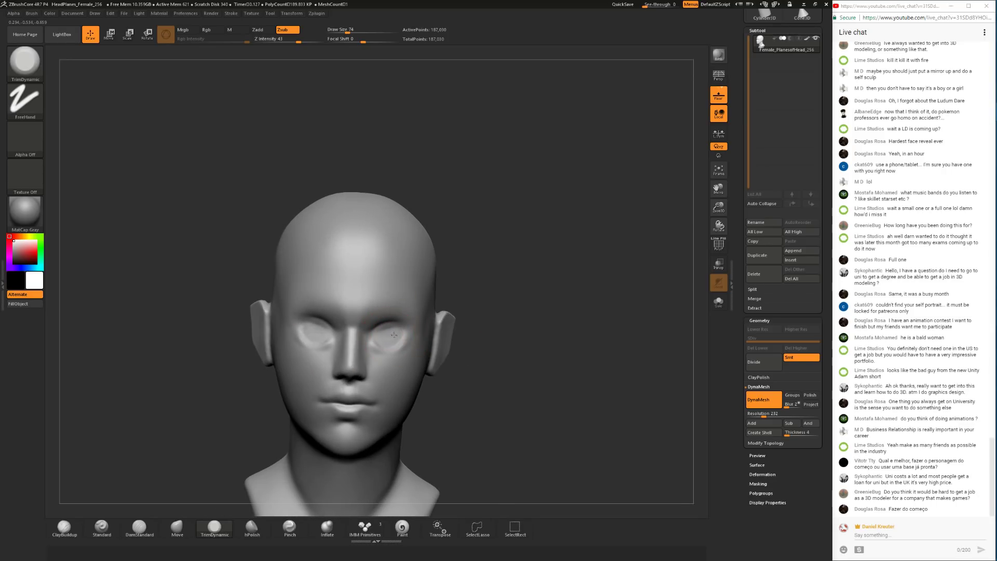
pyautogui.moveTo(394, 337); pyautogui.dragTo(396, 358)
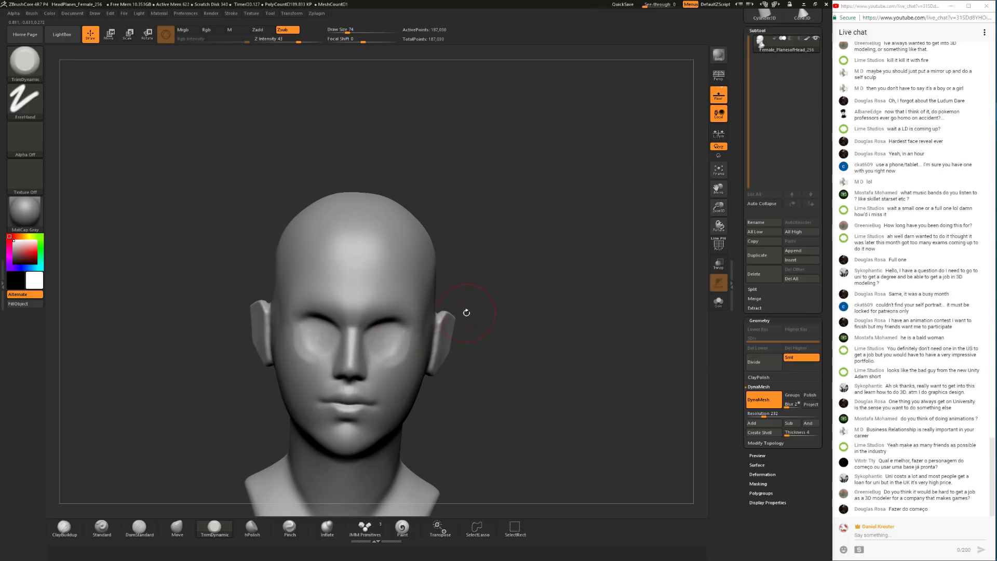
pyautogui.moveTo(462, 313); pyautogui.dragTo(391, 363)
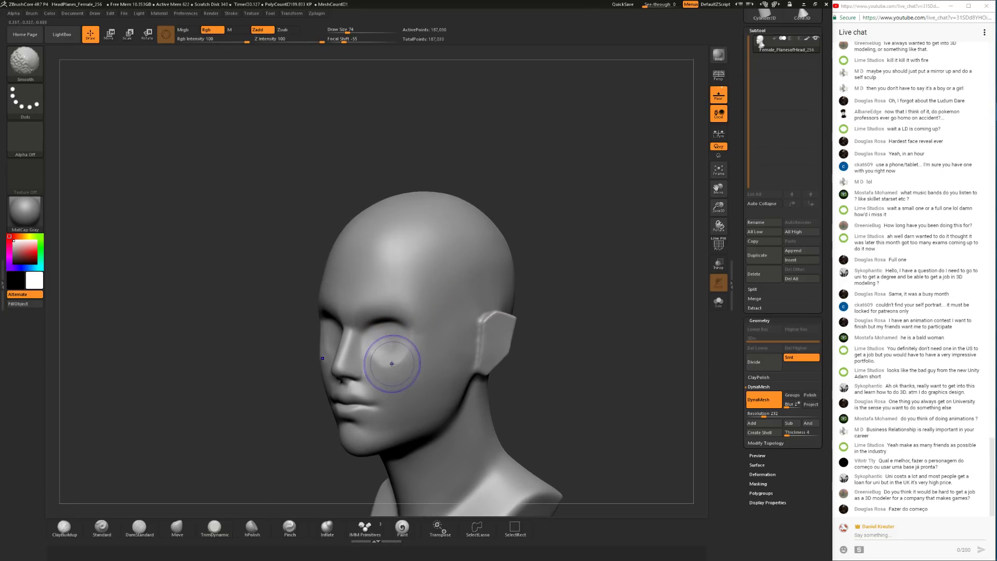
# Step: Turn on perspective view and build up the eye area with the ClayBuildup brush at draw size 46, smoothing it
pyautogui.click(718, 76)
pyautogui.moveTo(597, 250); pyautogui.dragTo(413, 340)
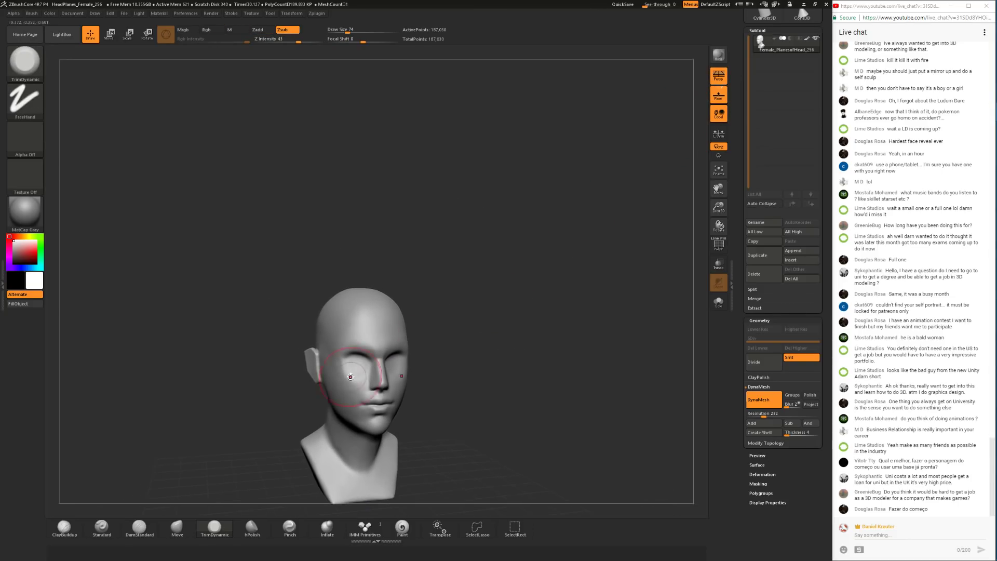
pyautogui.click(64, 527)
pyautogui.moveTo(396, 396)
pyautogui.mouseDown()
pyautogui.moveTo(441, 374)
pyautogui.moveTo(430, 346)
pyautogui.moveTo(407, 340)
pyautogui.mouseUp()
pyautogui.press('space')
pyautogui.moveTo(243, 445); pyautogui.dragTo(302, 426)
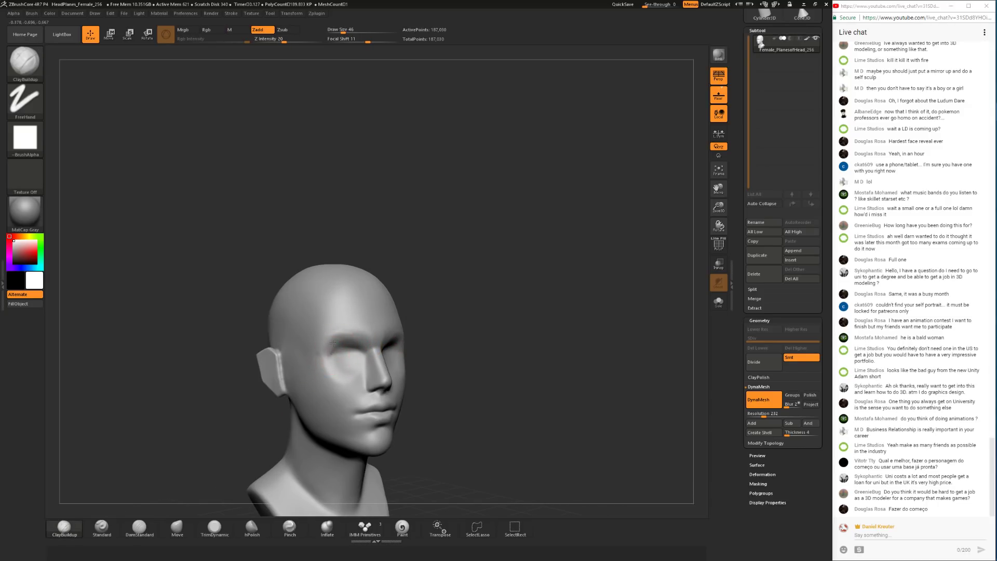
pyautogui.press('shift')
# Step: Flatten the cheek beside the eye and the brow area with the TrimDynamic brush, starting at draw size 87, and smooth the cheek
pyautogui.click(214, 526)
pyautogui.press('space')
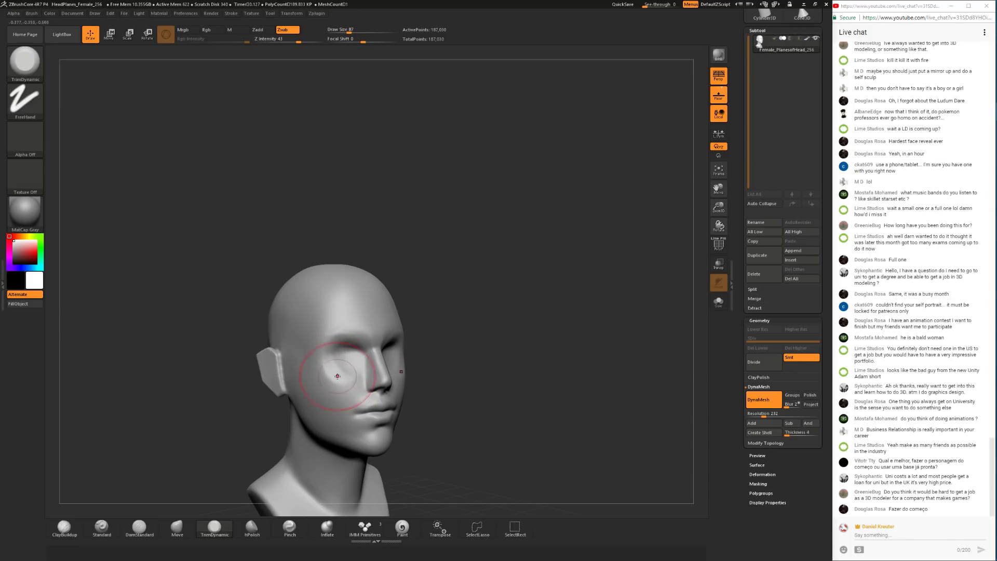
pyautogui.moveTo(461, 364); pyautogui.dragTo(432, 373)
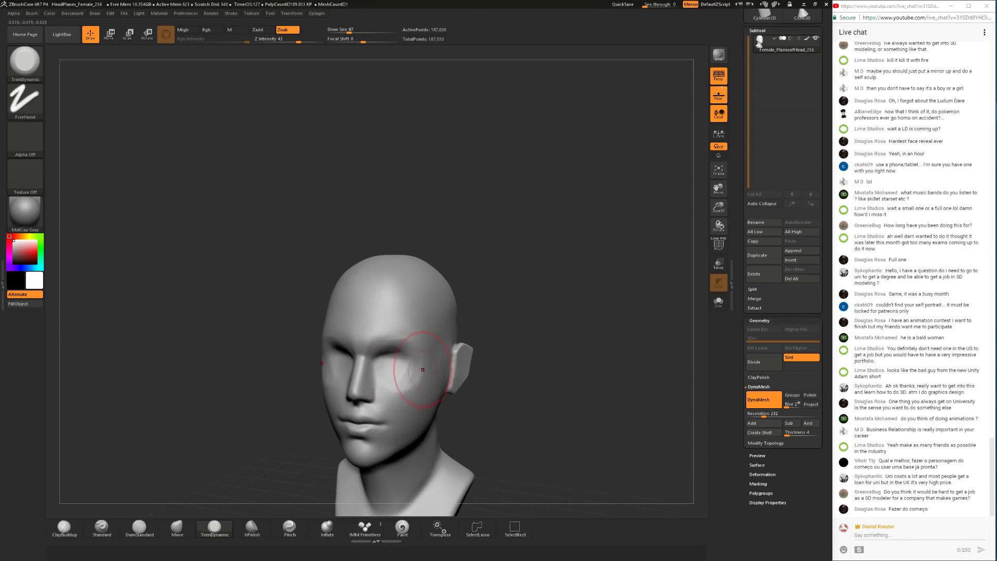
pyautogui.press('space')
pyautogui.press('shift')
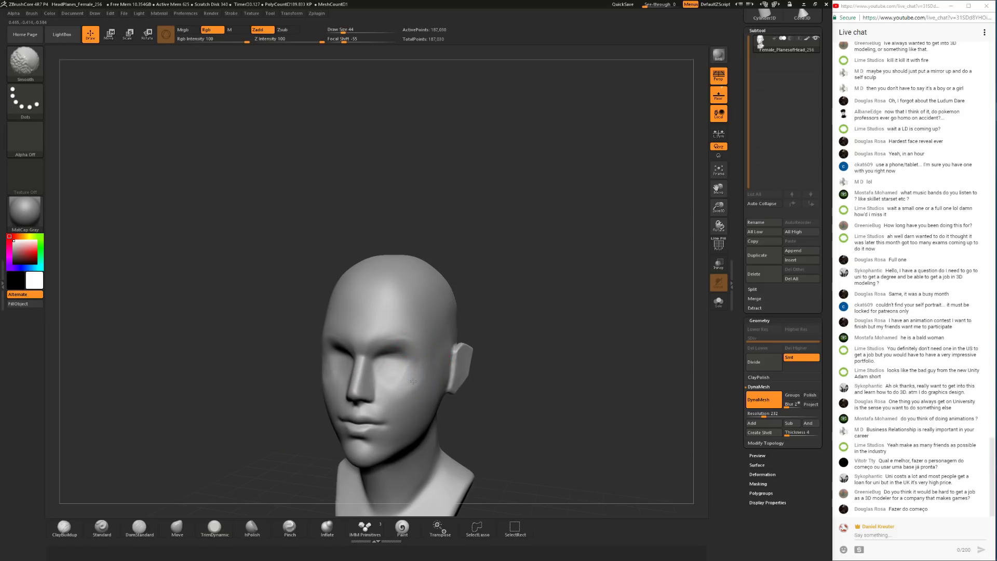
pyautogui.keyDown('shift'); pyautogui.moveTo(407, 379); pyautogui.dragTo(417, 370); pyautogui.keyUp('shift')
pyautogui.moveTo(513, 285)
pyautogui.mouseDown()
pyautogui.moveTo(561, 275)
pyautogui.moveTo(509, 288)
pyautogui.moveTo(527, 276)
pyautogui.moveTo(529, 299)
pyautogui.moveTo(532, 249)
pyautogui.moveTo(530, 262)
pyautogui.moveTo(509, 272)
pyautogui.moveTo(528, 268)
pyautogui.mouseUp()
pyautogui.press('space')
pyautogui.moveTo(413, 313)
pyautogui.mouseDown()
pyautogui.moveTo(421, 313)
pyautogui.moveTo(379, 300)
pyautogui.moveTo(397, 304)
pyautogui.mouseUp()
pyautogui.keyDown('alt'); pyautogui.moveTo(263, 401); pyautogui.dragTo(250, 366); pyautogui.keyUp('alt')
pyautogui.moveTo(460, 260)
pyautogui.mouseDown()
pyautogui.moveTo(567, 271)
pyautogui.moveTo(602, 287)
pyautogui.mouseUp()
# Step: Reshape the side of the face with a large Move brush, adjusting it from both three-quarter sides
pyautogui.click(177, 527)
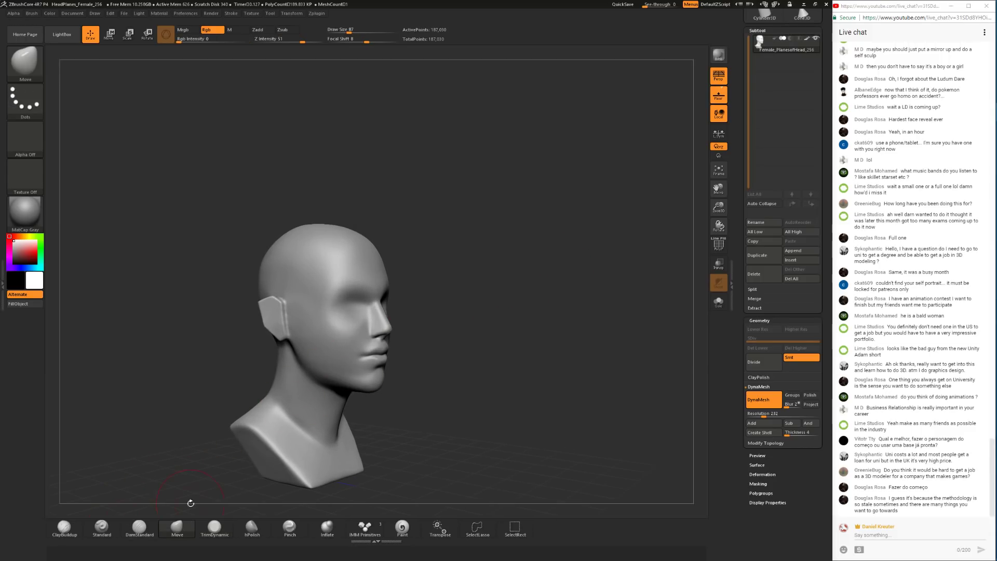
pyautogui.moveTo(467, 319); pyautogui.dragTo(448, 306)
pyautogui.press('space')
pyautogui.click(402, 327)
pyautogui.moveTo(511, 332); pyautogui.dragTo(415, 351)
pyautogui.press('space')
pyautogui.click(460, 330)
pyautogui.moveTo(468, 329); pyautogui.dragTo(415, 358)
# Step: Refine the jaw and neck shape with the Move brush at draw size 104, smoothing the neck and checking the profile
pyautogui.press('space')
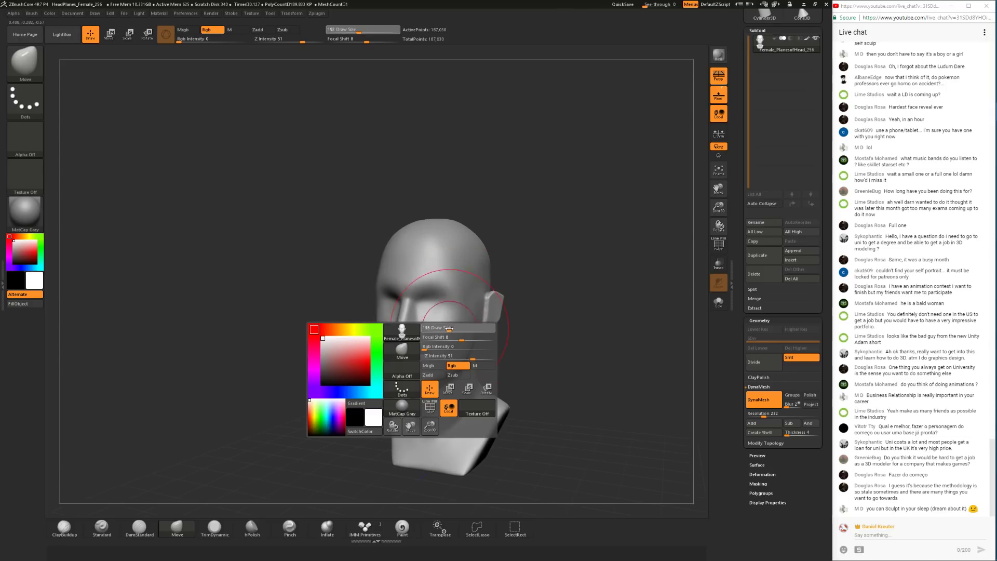
pyautogui.click(448, 329)
pyautogui.moveTo(304, 427); pyautogui.dragTo(423, 422)
pyautogui.keyDown('shift'); pyautogui.moveTo(369, 408); pyautogui.dragTo(374, 426); pyautogui.keyUp('shift')
pyautogui.moveTo(586, 340)
pyautogui.mouseDown()
pyautogui.moveTo(397, 318)
pyautogui.moveTo(291, 363)
pyautogui.moveTo(340, 383)
pyautogui.moveTo(421, 383)
pyautogui.moveTo(343, 387)
pyautogui.moveTo(382, 390)
pyautogui.moveTo(405, 426)
pyautogui.mouseUp()
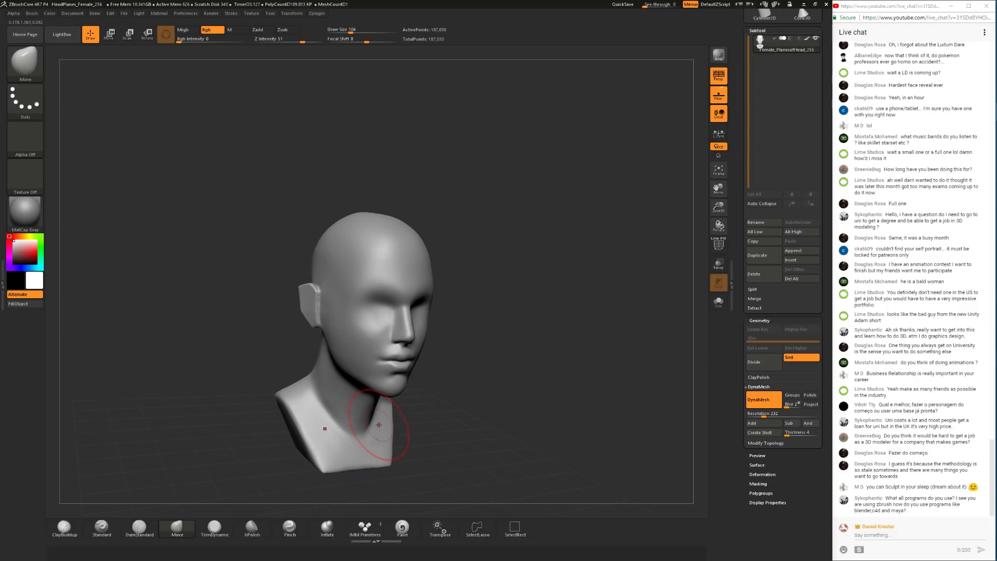
pyautogui.moveTo(506, 414)
pyautogui.mouseDown()
pyautogui.moveTo(427, 401)
pyautogui.moveTo(554, 369)
pyautogui.moveTo(566, 318)
pyautogui.moveTo(538, 318)
pyautogui.moveTo(543, 341)
pyautogui.moveTo(499, 337)
pyautogui.mouseUp()
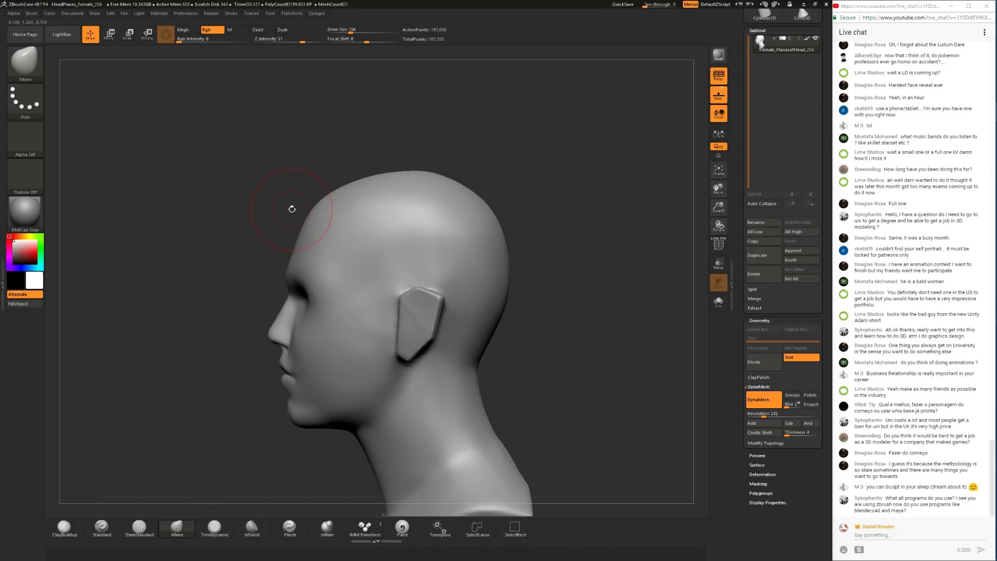
# Step: Flatten the side of the forehead with the TrimDynamic brush at draw size 62
pyautogui.click(214, 528)
pyautogui.moveTo(183, 427); pyautogui.dragTo(258, 416)
pyautogui.press('space')
pyautogui.moveTo(417, 258)
pyautogui.mouseDown()
pyautogui.moveTo(391, 255)
pyautogui.moveTo(403, 271)
pyautogui.mouseUp()
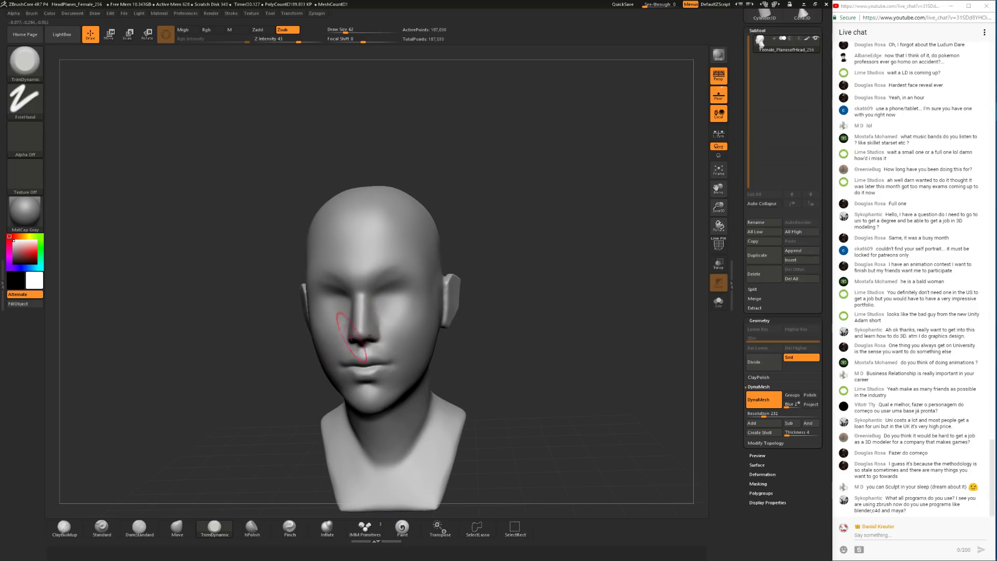
# Step: Build up the eye volumes inside the sockets with the ClayBuildup brush at draw size 25
pyautogui.click(64, 527)
pyautogui.moveTo(530, 294)
pyautogui.mouseDown()
pyautogui.moveTo(504, 266)
pyautogui.moveTo(491, 311)
pyautogui.mouseUp()
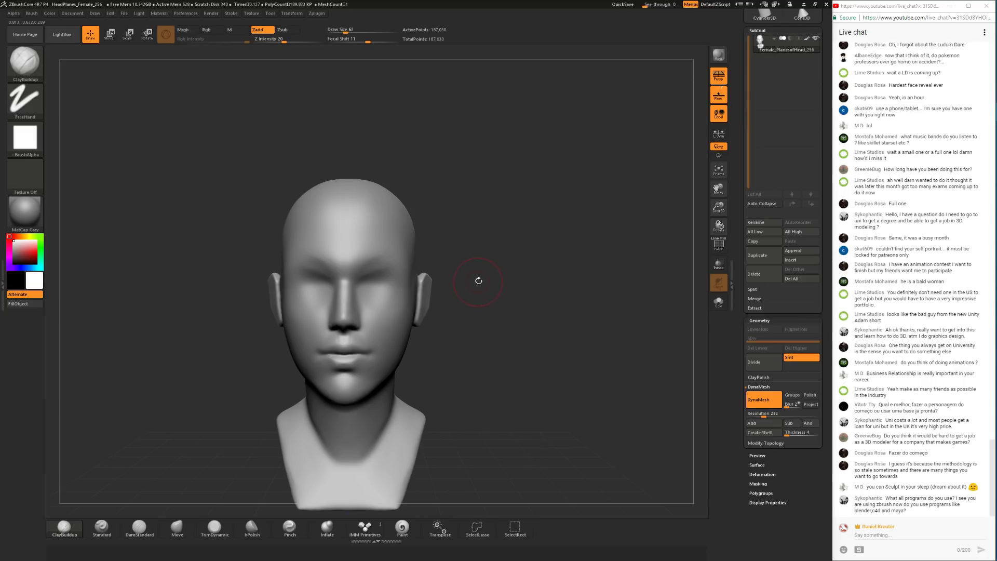
pyautogui.moveTo(487, 258); pyautogui.dragTo(475, 280)
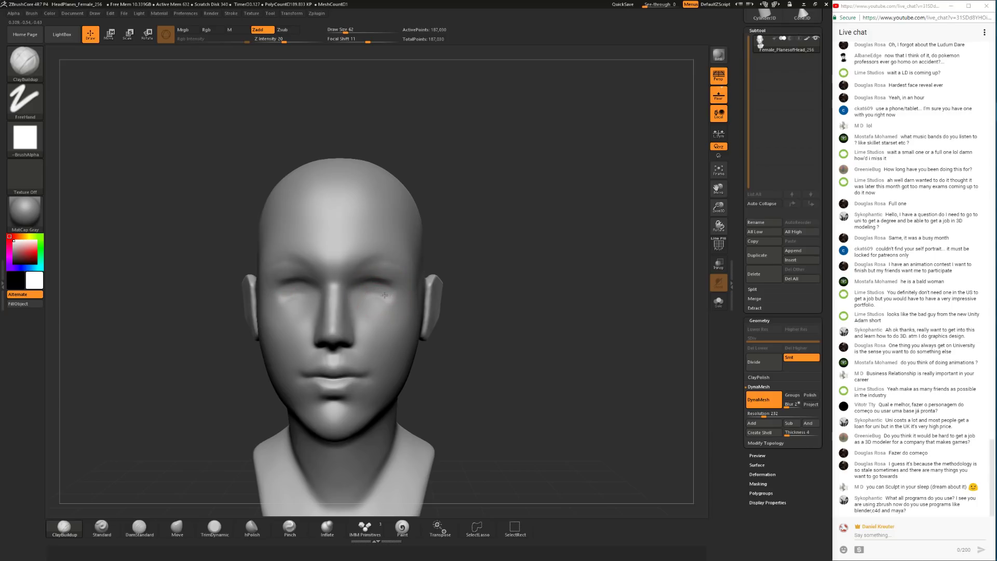
pyautogui.press('space')
pyautogui.moveTo(374, 294); pyautogui.dragTo(364, 289)
pyautogui.press('space')
pyautogui.moveTo(456, 266)
pyautogui.mouseDown()
pyautogui.moveTo(517, 260)
pyautogui.moveTo(410, 286)
pyautogui.mouseUp()
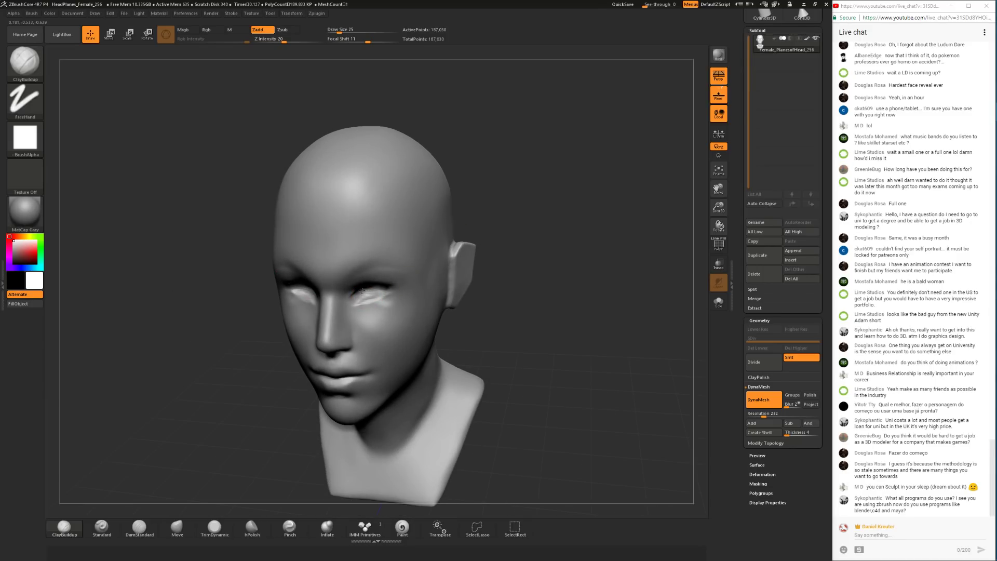
pyautogui.moveTo(532, 263); pyautogui.dragTo(558, 233)
# Step: Pull the outer corner of the eyes back with the Move brush at draw size 54, working from the side
pyautogui.click(177, 528)
pyautogui.moveTo(519, 317)
pyautogui.mouseDown()
pyautogui.moveTo(560, 311)
pyautogui.moveTo(467, 312)
pyautogui.mouseUp()
pyautogui.moveTo(299, 356); pyautogui.dragTo(275, 365)
pyautogui.press('space')
pyautogui.click(312, 314)
pyautogui.moveTo(312, 303); pyautogui.dragTo(356, 305)
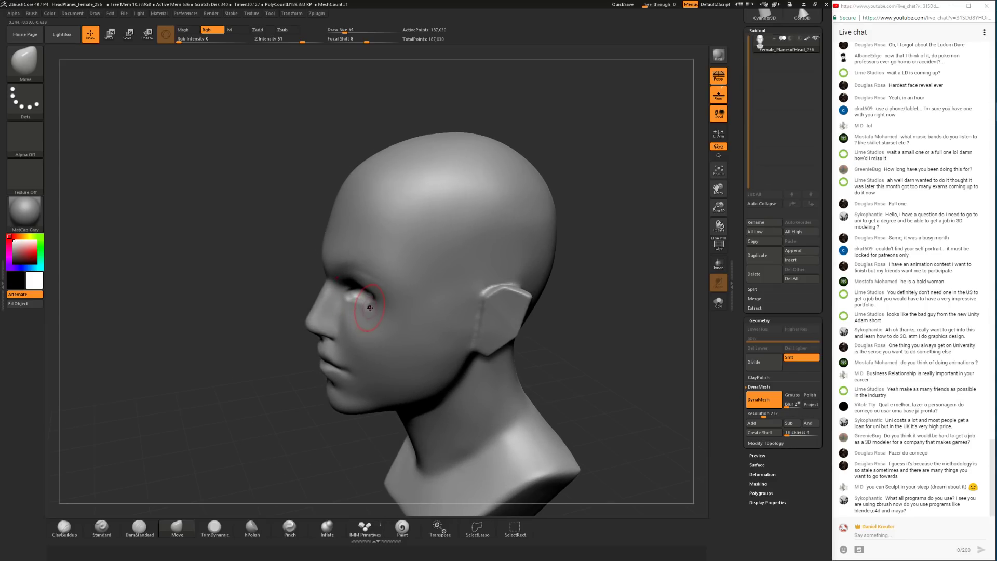
# Step: Adjust the eye shape from the three-quarter and front views with a smaller Move brush
pyautogui.moveTo(223, 354)
pyautogui.mouseDown()
pyautogui.moveTo(281, 338)
pyautogui.moveTo(424, 340)
pyautogui.mouseUp()
pyautogui.press('space')
pyautogui.moveTo(358, 290)
pyautogui.mouseDown()
pyautogui.moveTo(441, 260)
pyautogui.moveTo(470, 261)
pyautogui.mouseUp()
pyautogui.moveTo(403, 311); pyautogui.dragTo(399, 313)
pyautogui.moveTo(446, 222)
pyautogui.mouseDown()
pyautogui.moveTo(483, 275)
pyautogui.moveTo(527, 285)
pyautogui.moveTo(491, 281)
pyautogui.mouseUp()
pyautogui.press('ctrl')
pyautogui.press('ctrl')
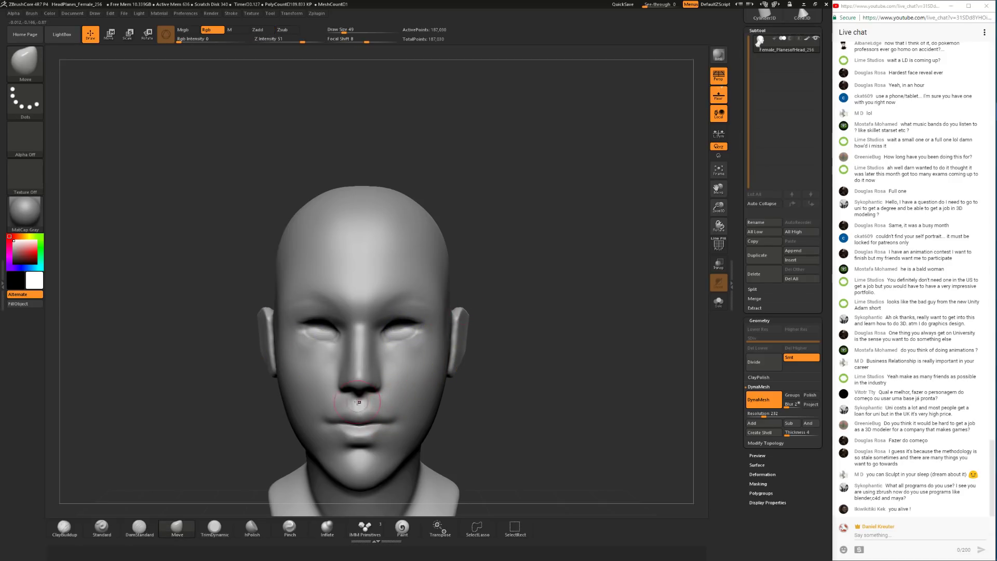
# Step: Shift the area beneath the eyes with the Move brush at draw size 62
pyautogui.press('space')
pyautogui.moveTo(386, 345); pyautogui.dragTo(406, 344)
pyautogui.press('space')
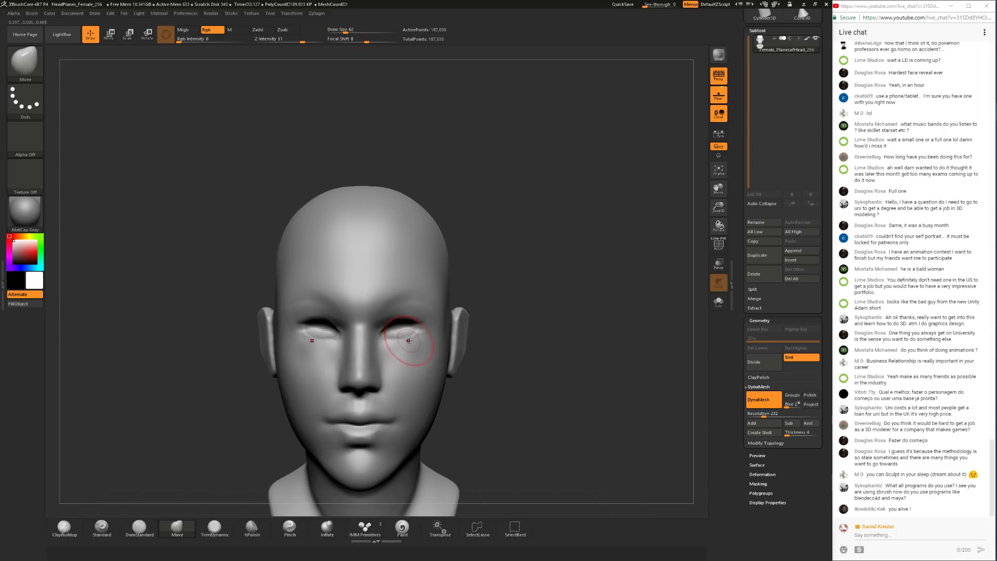
pyautogui.moveTo(534, 327); pyautogui.dragTo(485, 319)
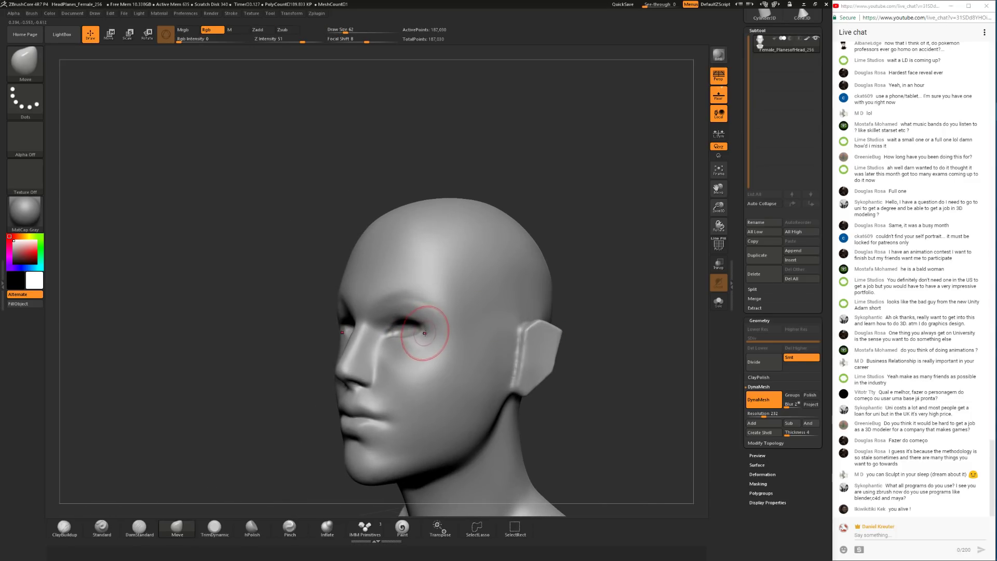
# Step: Carve the outer corners of the eyes with the DamStandard brush at draw size 35 and smooth them
pyautogui.click(126, 529)
pyautogui.press('space')
pyautogui.moveTo(285, 307)
pyautogui.mouseDown()
pyautogui.moveTo(447, 310)
pyautogui.moveTo(430, 331)
pyautogui.mouseUp()
pyautogui.moveTo(540, 283)
pyautogui.mouseDown()
pyautogui.moveTo(508, 286)
pyautogui.moveTo(594, 279)
pyautogui.mouseUp()
pyautogui.moveTo(531, 289); pyautogui.dragTo(483, 299)
pyautogui.moveTo(425, 327)
pyautogui.keyDown('shift'); pyautogui.mouseDown()
pyautogui.moveTo(430, 337)
pyautogui.moveTo(427, 329)
pyautogui.mouseUp(); pyautogui.keyUp('shift')
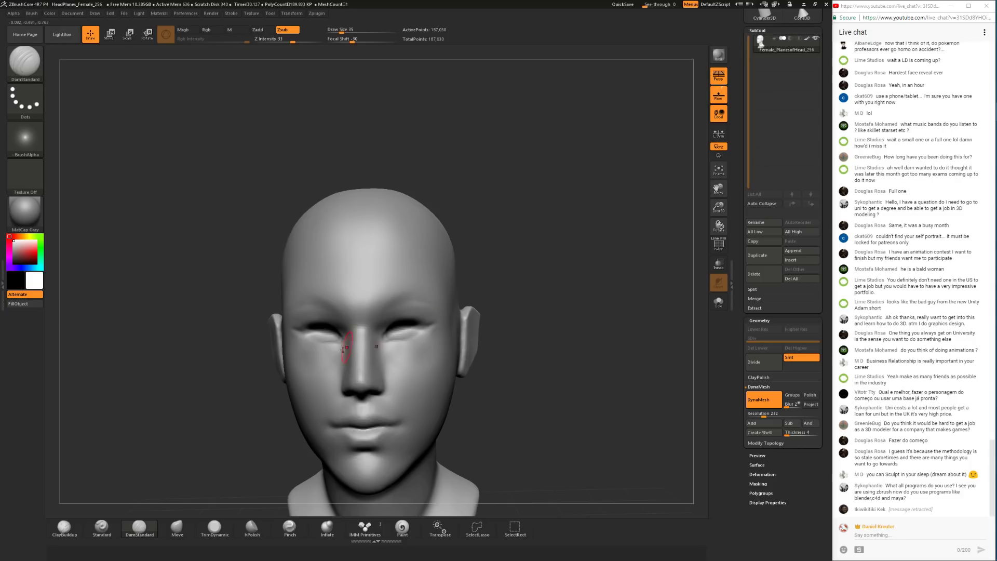
# Step: Build up the lower eyelids toward the outer corners with the ClayBuildup brush and smooth the strokes
pyautogui.click(64, 527)
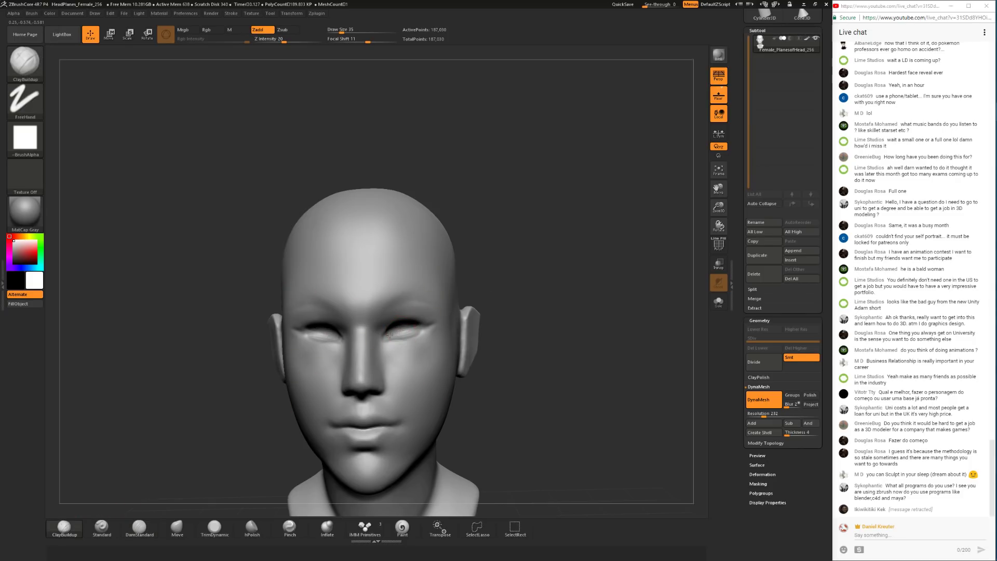
pyautogui.moveTo(472, 277)
pyautogui.mouseDown()
pyautogui.moveTo(512, 239)
pyautogui.moveTo(540, 249)
pyautogui.moveTo(486, 272)
pyautogui.mouseUp()
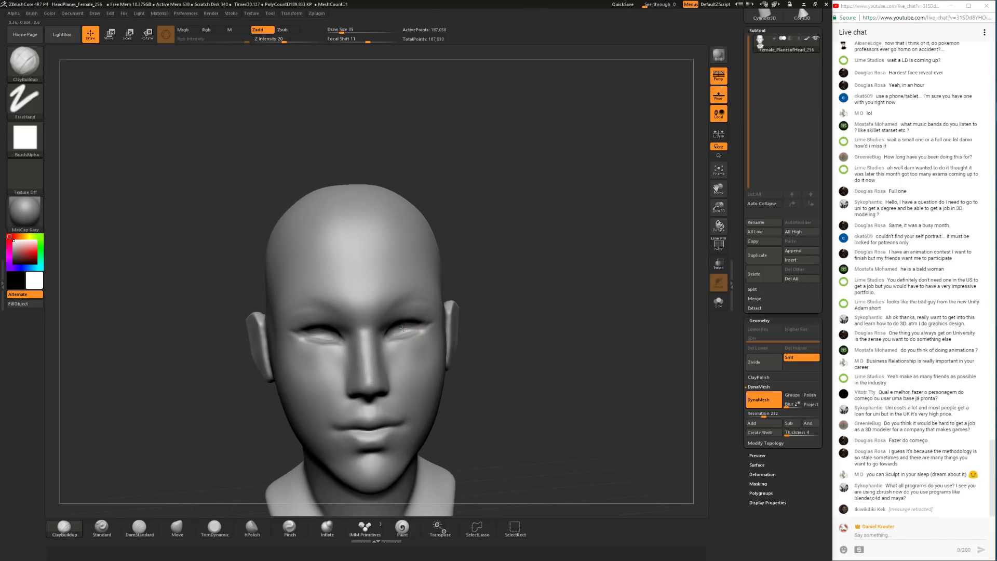
pyautogui.moveTo(499, 280); pyautogui.dragTo(458, 289)
pyautogui.press('space')
pyautogui.moveTo(418, 340); pyautogui.dragTo(425, 341)
pyautogui.moveTo(423, 341)
pyautogui.keyDown('shift'); pyautogui.mouseDown()
pyautogui.moveTo(410, 339)
pyautogui.moveTo(403, 363)
pyautogui.moveTo(406, 347)
pyautogui.mouseUp(); pyautogui.keyUp('shift')
# Step: Shape the lower edge of the eye socket and its outer corner with a larger ClayBuildup brush
pyautogui.press('space')
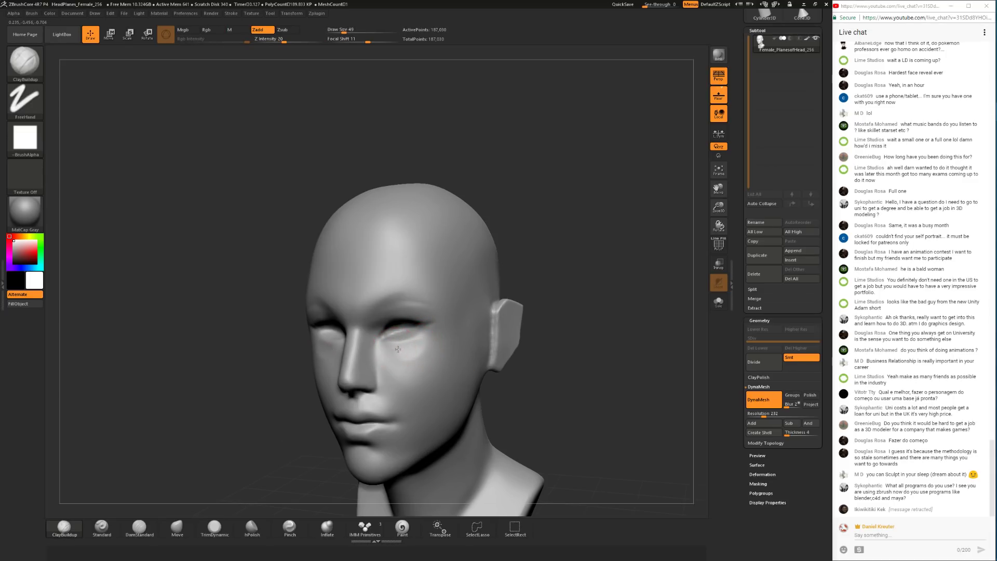
pyautogui.moveTo(400, 353); pyautogui.dragTo(397, 355)
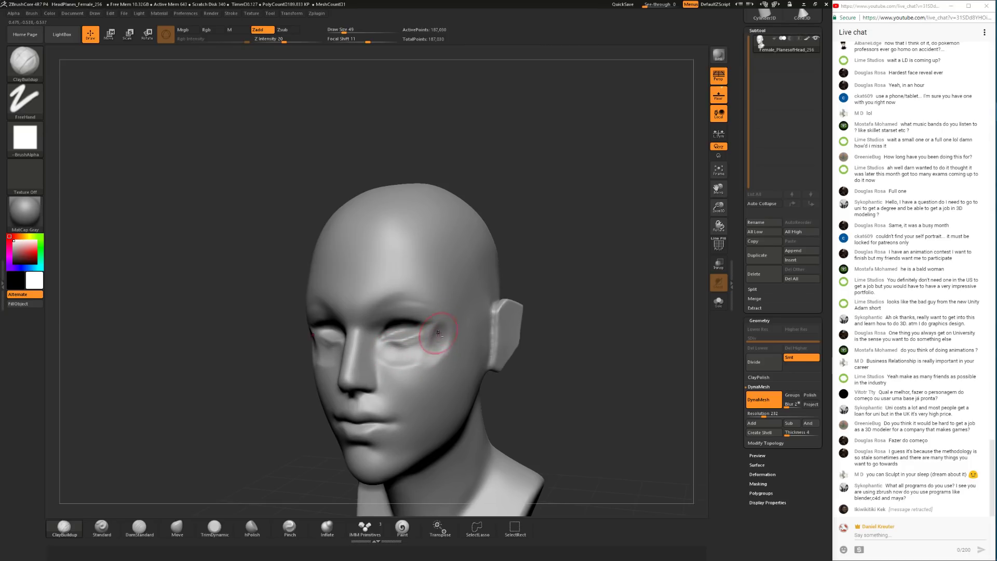
pyautogui.moveTo(446, 319); pyautogui.dragTo(431, 354)
# Step: Set the ClayBuildup brush's focal shift to -15, then fill the upper cheek beneath the eye and smooth it
pyautogui.press('space')
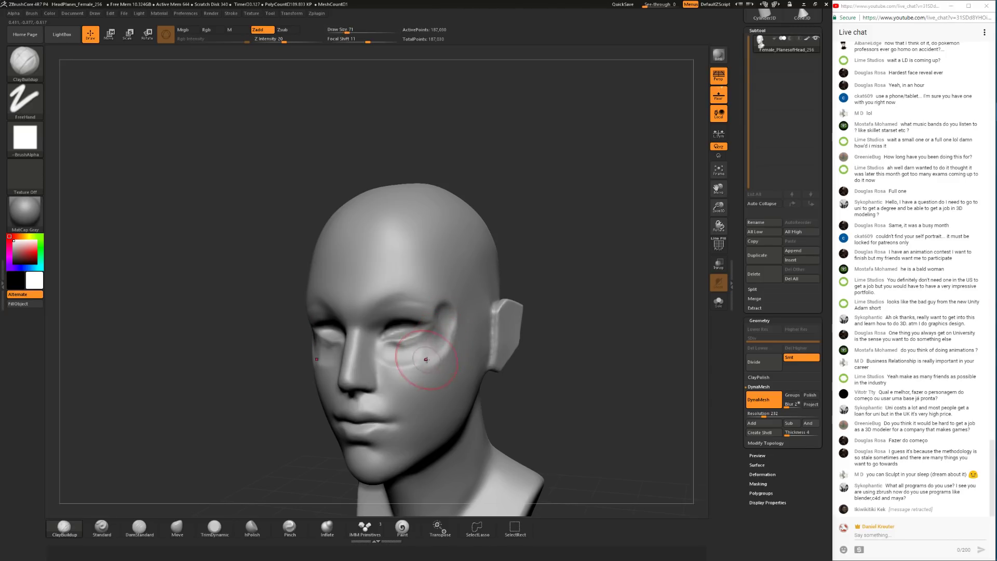
pyautogui.press('o')
pyautogui.moveTo(292, 402); pyautogui.dragTo(281, 402)
pyautogui.press('s')
pyautogui.moveTo(431, 356); pyautogui.dragTo(428, 356)
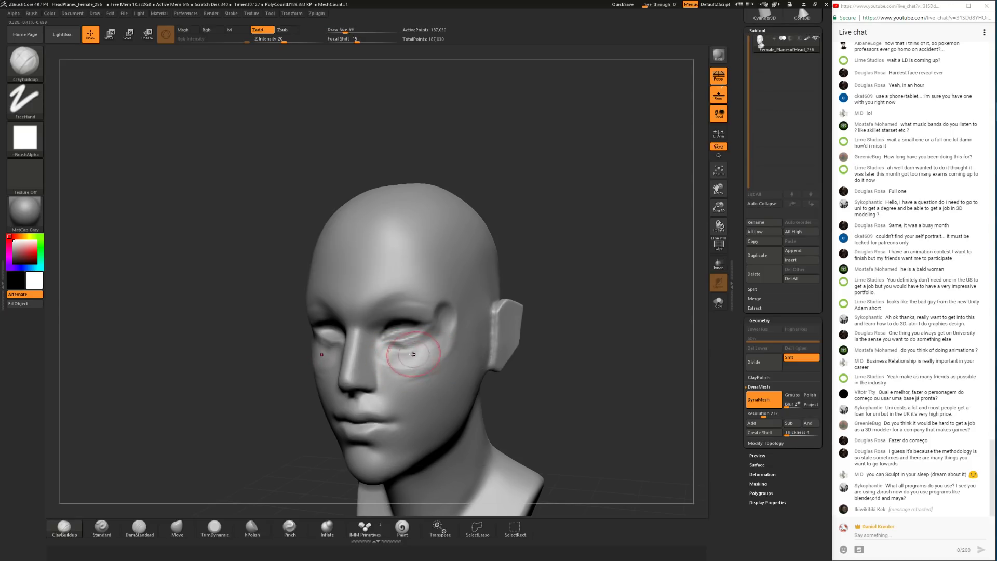
pyautogui.press('shift')
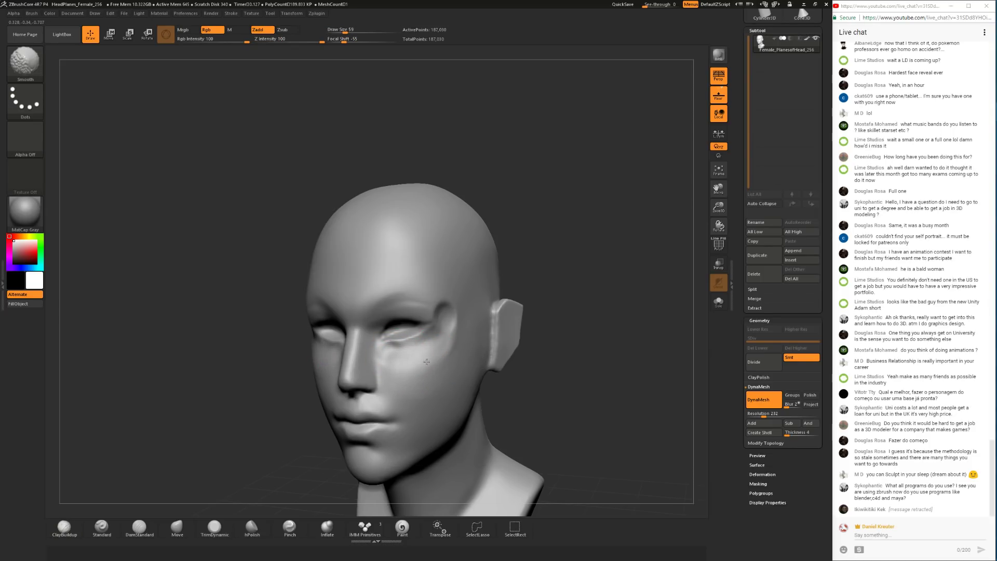
# Step: Work the temple beside the outer brow with the ClayBuildup brush, enlarging it to draw size 81, and smooth the strokes
pyautogui.moveTo(568, 263)
pyautogui.keyDown('alt'); pyautogui.mouseDown()
pyautogui.moveTo(568, 275)
pyautogui.moveTo(597, 265)
pyautogui.moveTo(483, 257)
pyautogui.mouseUp(); pyautogui.keyUp('alt')
pyautogui.moveTo(430, 313)
pyautogui.mouseDown()
pyautogui.moveTo(454, 327)
pyautogui.moveTo(453, 312)
pyautogui.mouseUp()
pyautogui.press('space')
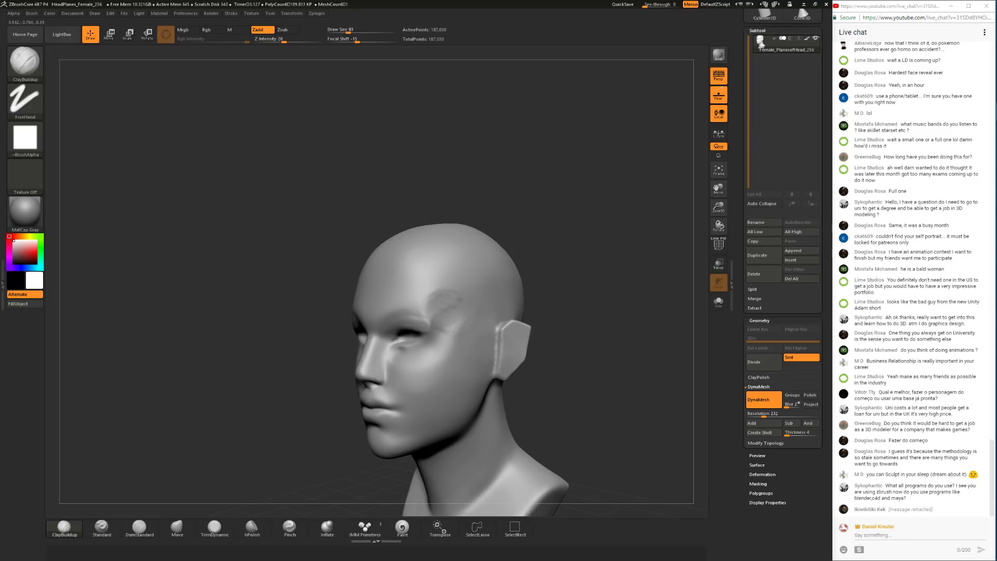
pyautogui.moveTo(565, 250)
pyautogui.mouseDown()
pyautogui.moveTo(582, 240)
pyautogui.moveTo(571, 248)
pyautogui.mouseUp()
pyautogui.moveTo(464, 290)
pyautogui.keyDown('shift'); pyautogui.mouseDown()
pyautogui.moveTo(472, 307)
pyautogui.moveTo(456, 287)
pyautogui.moveTo(460, 299)
pyautogui.mouseUp(); pyautogui.keyUp('shift')
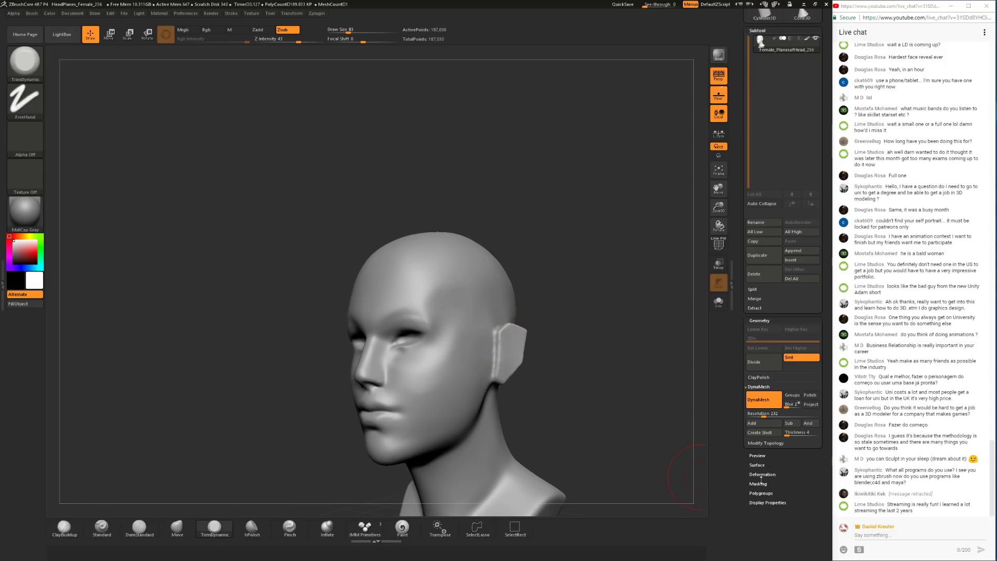
# Step: Refine the outer end of the brow with the ClayBuildup brush at draw size 44 and smooth it
pyautogui.moveTo(592, 296)
pyautogui.mouseDown()
pyautogui.moveTo(627, 329)
pyautogui.moveTo(516, 312)
pyautogui.mouseUp()
pyautogui.moveTo(218, 363); pyautogui.dragTo(348, 376)
pyautogui.click(64, 527)
pyautogui.press('space')
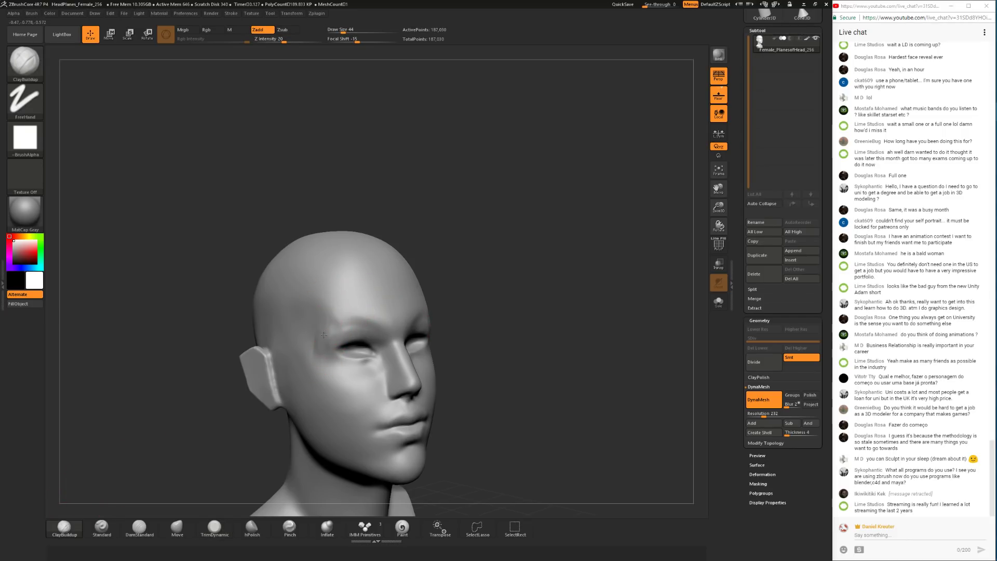
pyautogui.press('shift')
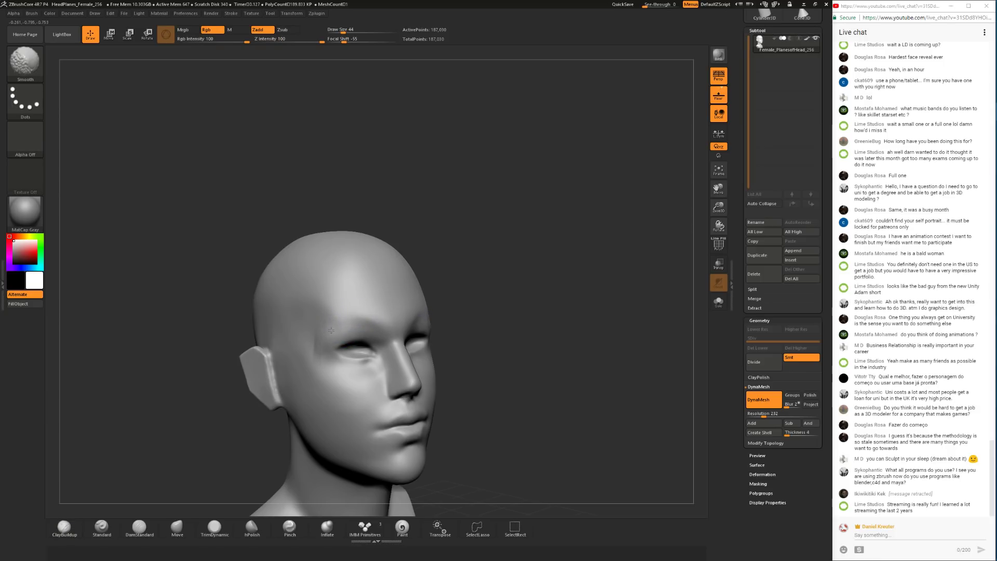
pyautogui.moveTo(499, 338); pyautogui.dragTo(397, 330)
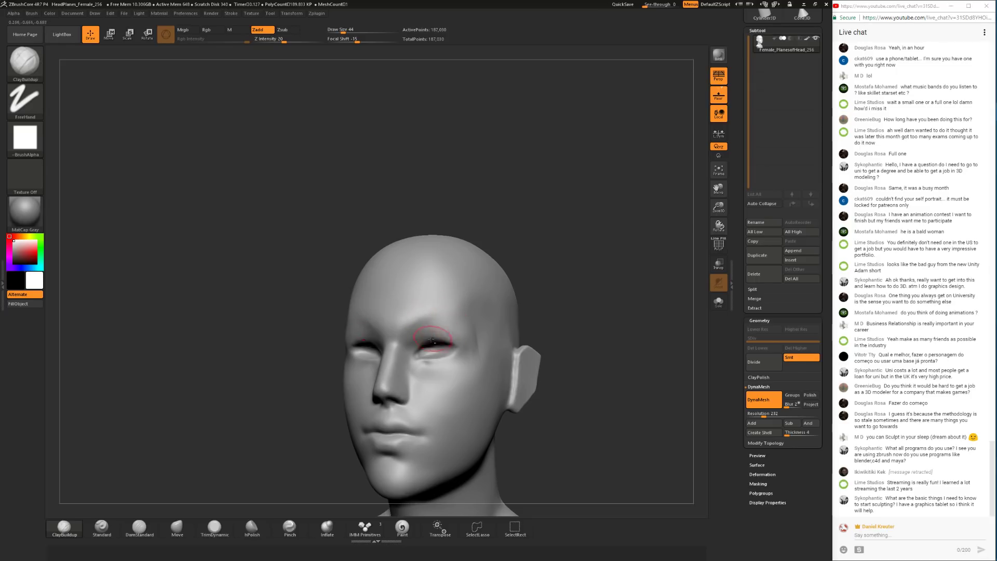
# Step: Deepen the upper eye sockets and define the brow ridge and upper eyelids with ClayBuildup, smoothing between the brows
pyautogui.moveTo(420, 336)
pyautogui.keyDown('alt'); pyautogui.mouseDown()
pyautogui.moveTo(407, 326)
pyautogui.moveTo(423, 322)
pyautogui.mouseUp(); pyautogui.keyUp('alt')
pyautogui.moveTo(538, 297)
pyautogui.mouseDown()
pyautogui.moveTo(550, 287)
pyautogui.moveTo(534, 281)
pyautogui.mouseUp()
pyautogui.moveTo(446, 316); pyautogui.dragTo(418, 327)
pyautogui.moveTo(534, 285)
pyautogui.mouseDown()
pyautogui.moveTo(557, 297)
pyautogui.moveTo(466, 300)
pyautogui.mouseUp()
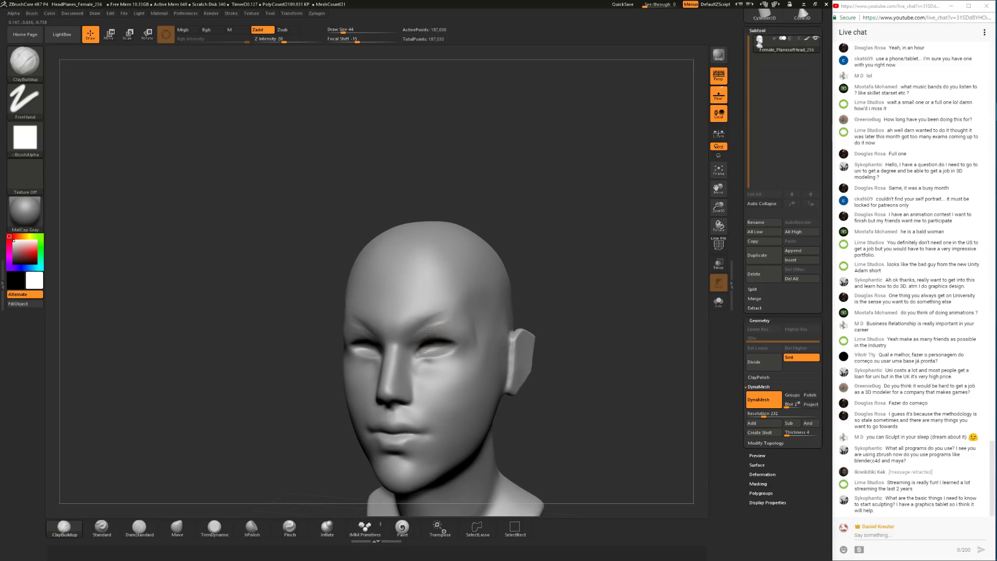
pyautogui.moveTo(414, 347); pyautogui.dragTo(426, 340)
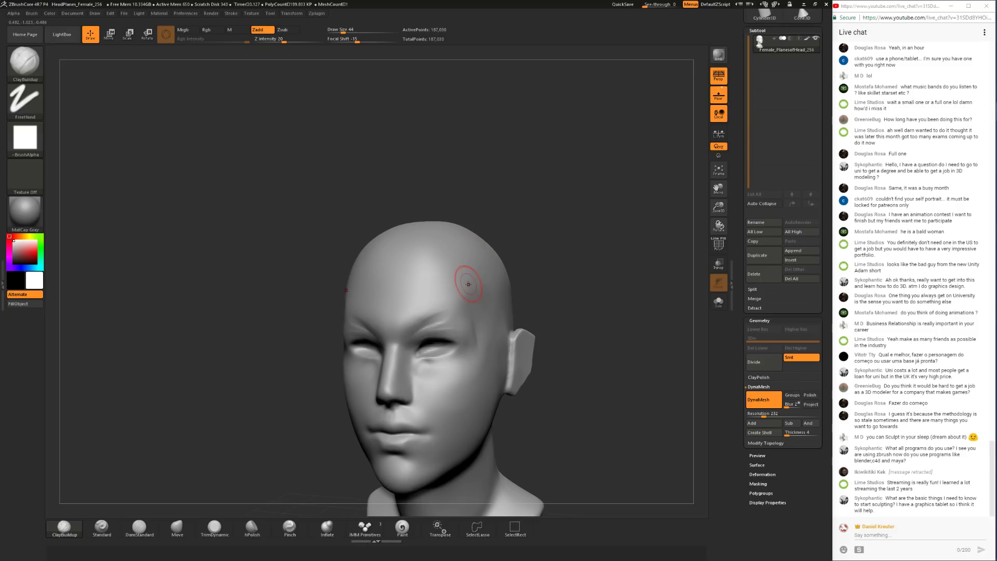
pyautogui.keyDown('shift'); pyautogui.moveTo(545, 285); pyautogui.dragTo(438, 166); pyautogui.keyUp('shift')
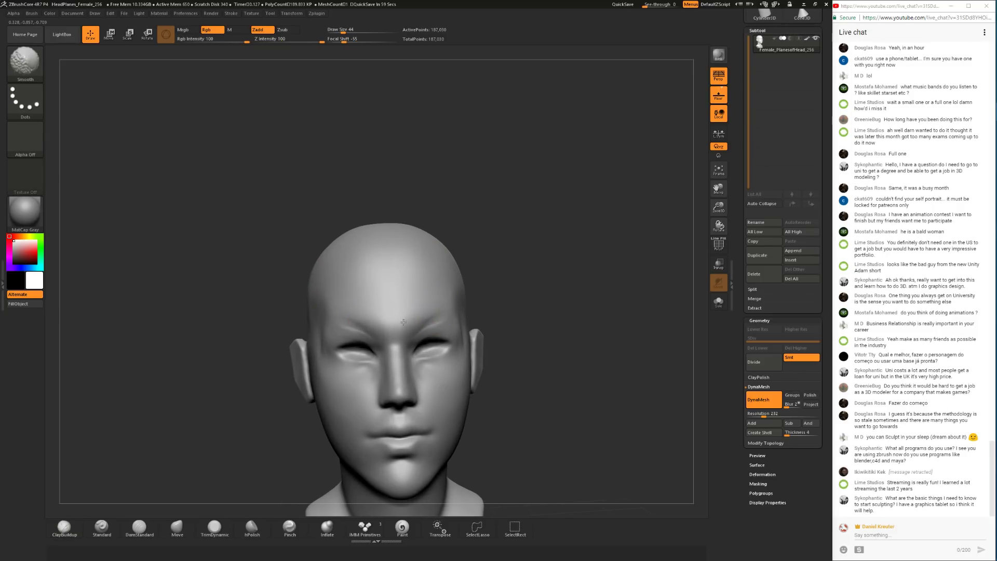
pyautogui.moveTo(537, 293); pyautogui.dragTo(538, 298)
# Step: Adjust the width of the head and face from the front with the Move brush at draw size 116
pyautogui.press('space')
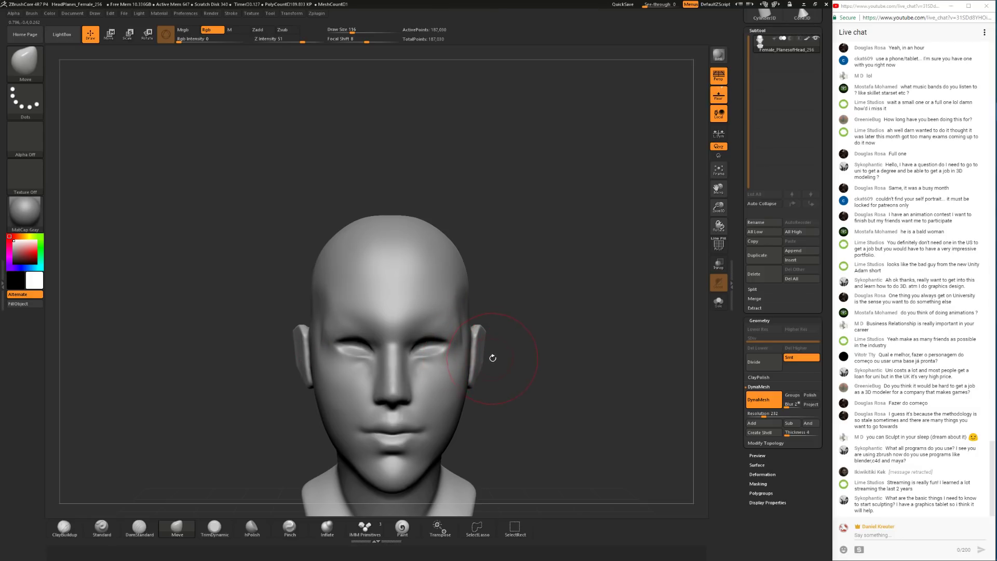
pyautogui.press('space')
pyautogui.moveTo(497, 326)
pyautogui.mouseDown()
pyautogui.moveTo(525, 322)
pyautogui.moveTo(499, 323)
pyautogui.mouseUp()
# Step: Smooth the outer brow and flatten the temples with the TrimDynamic brush at draw size 167
pyautogui.click(213, 528)
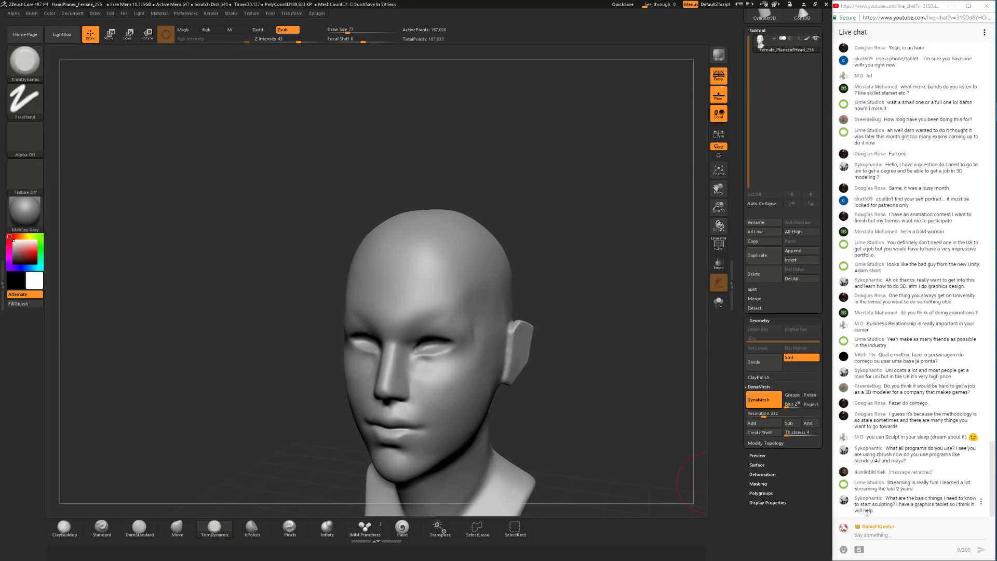
pyautogui.moveTo(472, 323)
pyautogui.keyDown('shift'); pyautogui.mouseDown()
pyautogui.moveTo(472, 337)
pyautogui.moveTo(472, 317)
pyautogui.mouseUp(); pyautogui.keyUp('shift')
pyautogui.keyDown('shift'); pyautogui.moveTo(544, 278); pyautogui.dragTo(524, 279); pyautogui.keyUp('shift')
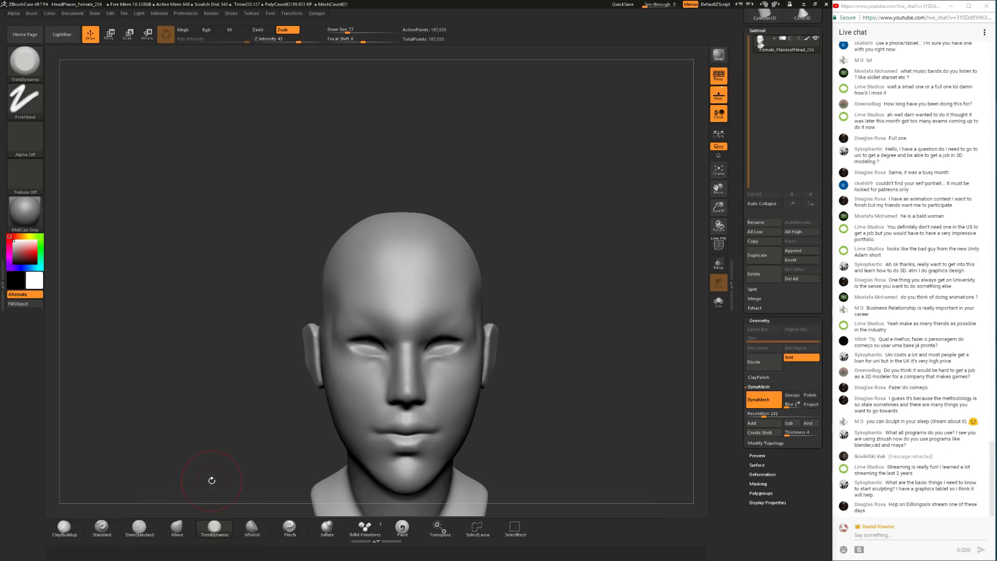
pyautogui.moveTo(213, 467); pyautogui.dragTo(264, 463)
pyautogui.press('space')
pyautogui.moveTo(369, 314); pyautogui.dragTo(380, 313)
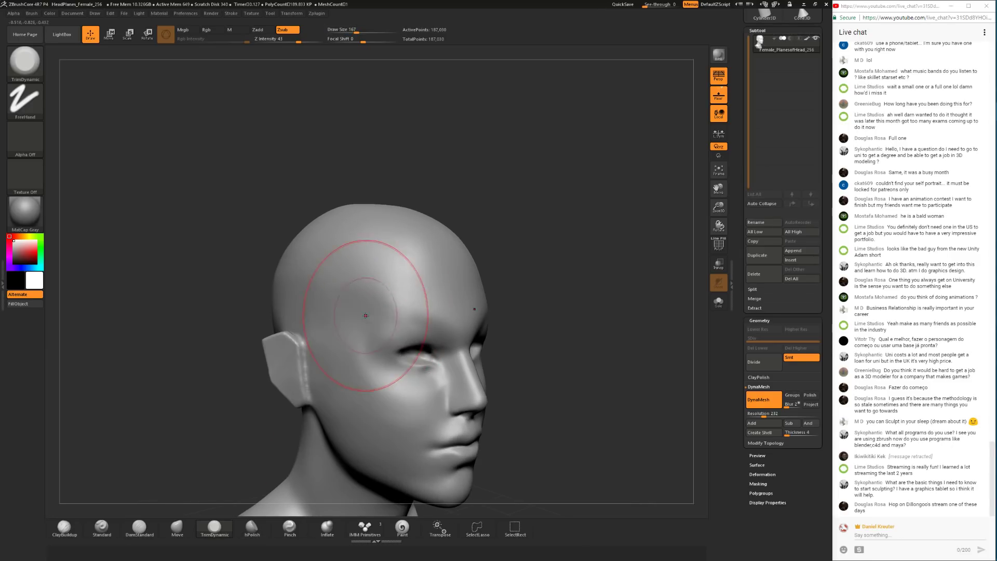
# Step: Build up the temple and outer eye area with the ClayBuildup brush at draw size 54 and smooth it
pyautogui.moveTo(514, 291)
pyautogui.mouseDown()
pyautogui.moveTo(575, 296)
pyautogui.moveTo(585, 249)
pyautogui.moveTo(623, 277)
pyautogui.moveTo(571, 291)
pyautogui.moveTo(549, 360)
pyautogui.mouseUp()
pyautogui.click(65, 527)
pyautogui.moveTo(171, 416); pyautogui.dragTo(312, 392)
pyautogui.press('space')
pyautogui.moveTo(422, 328); pyautogui.dragTo(363, 327)
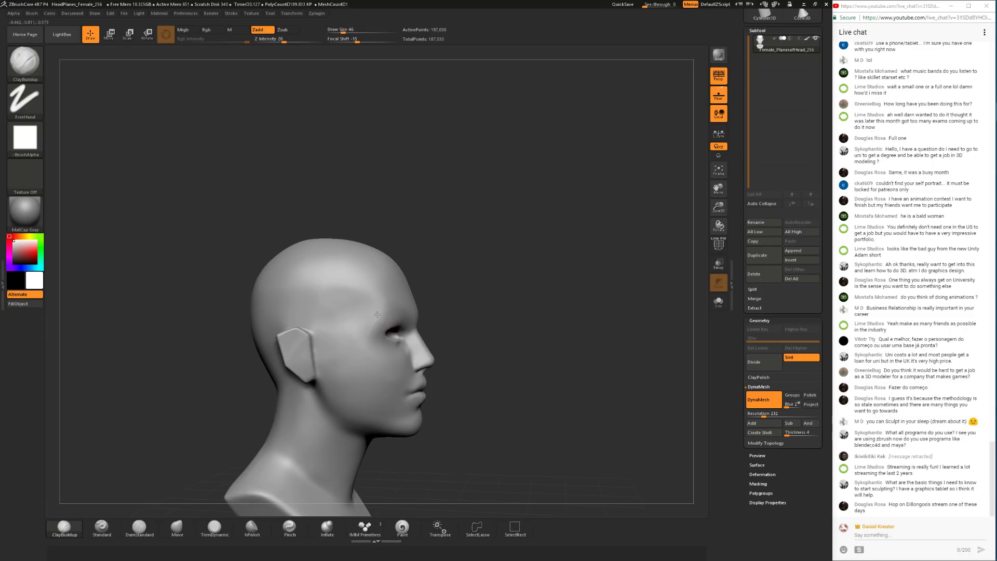
pyautogui.moveTo(556, 307); pyautogui.dragTo(408, 291)
pyautogui.moveTo(289, 384); pyautogui.dragTo(327, 399)
pyautogui.press('space')
pyautogui.moveTo(364, 344); pyautogui.dragTo(370, 334)
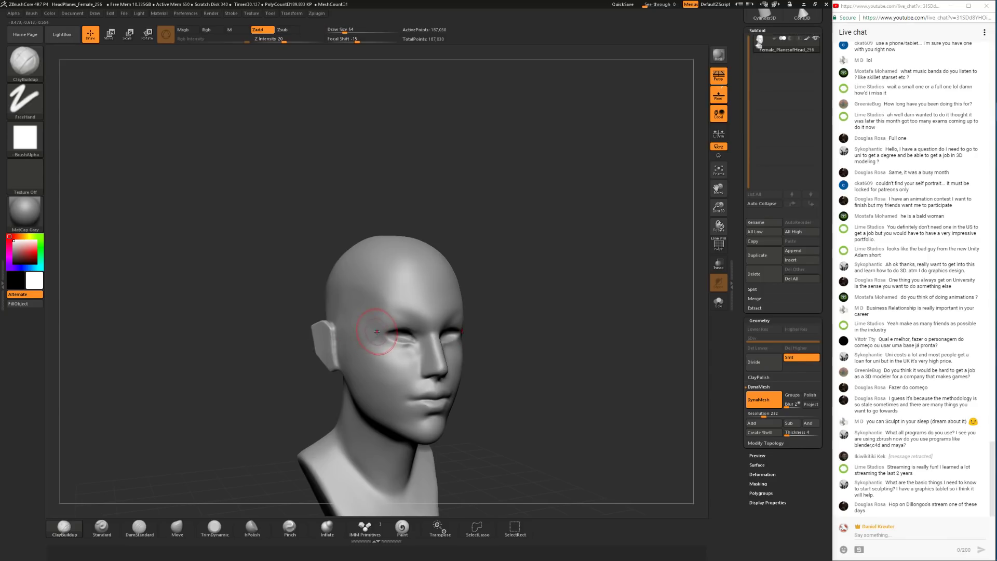
pyautogui.press('shift')
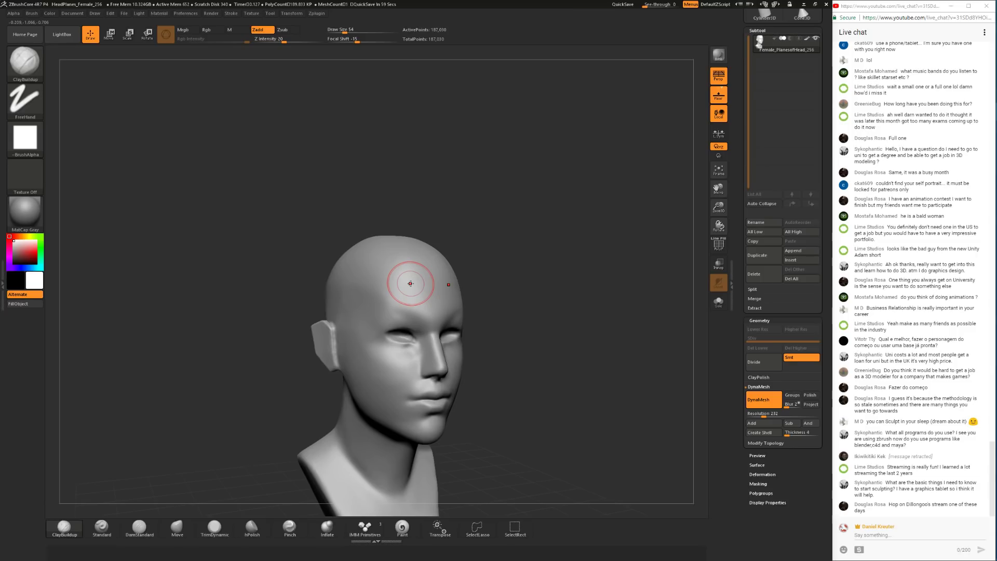
pyautogui.press('shift')
pyautogui.press('shift')
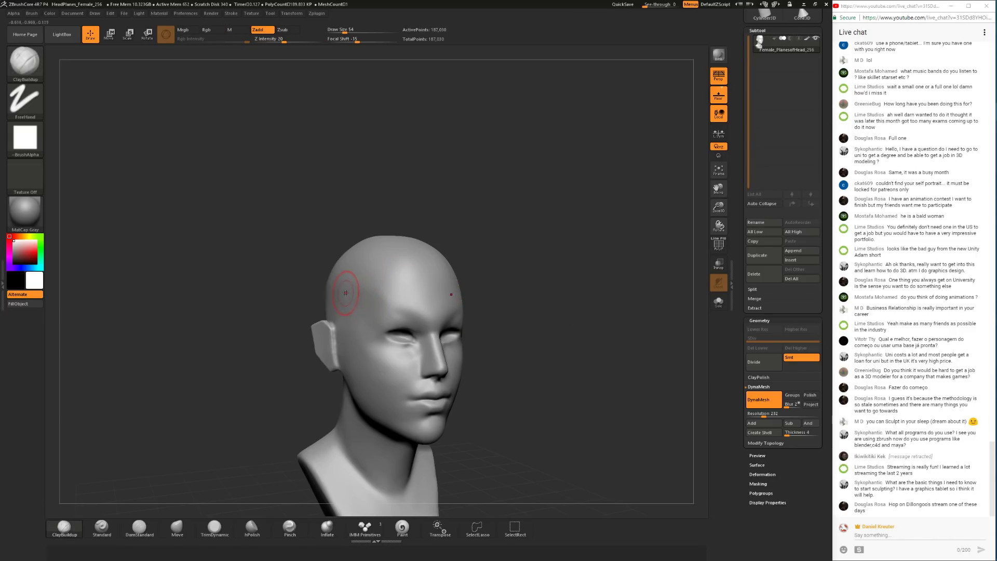
# Step: Fill and smooth the area between the outer eye corner and the cheekbone with ClayBuildup at draw size 54
pyautogui.moveTo(474, 229); pyautogui.dragTo(370, 318)
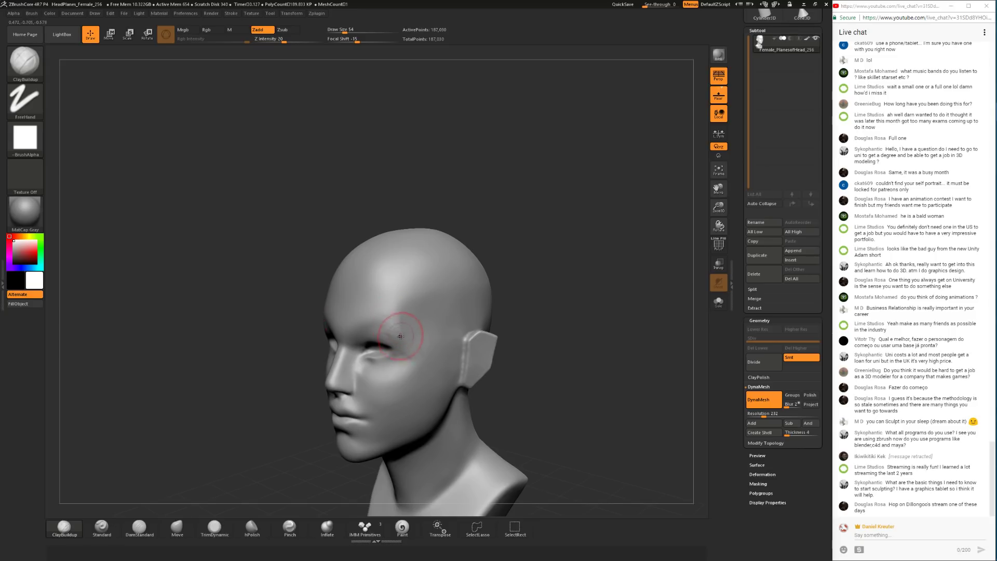
pyautogui.press('shift')
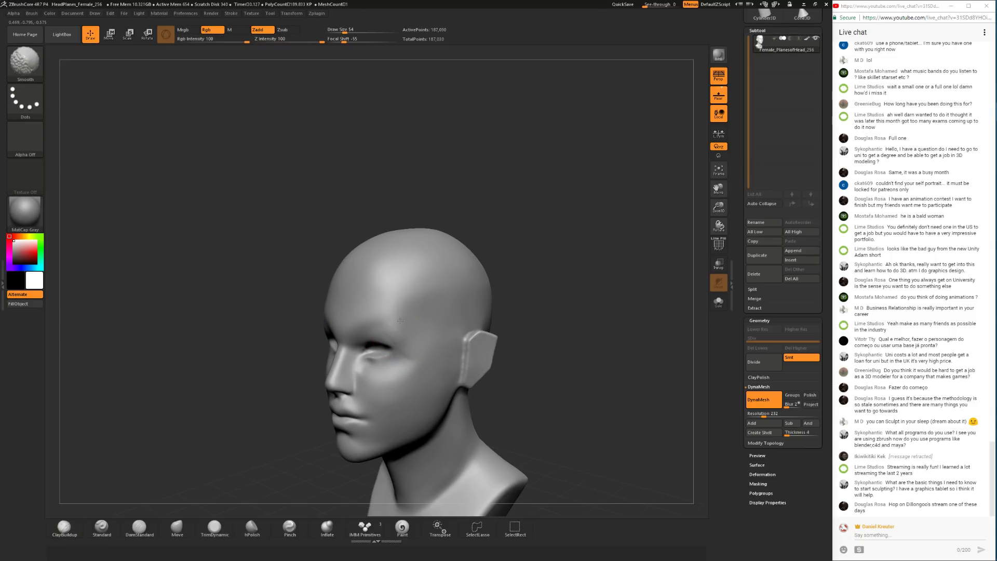
pyautogui.moveTo(508, 293)
pyautogui.mouseDown()
pyautogui.moveTo(556, 290)
pyautogui.moveTo(501, 280)
pyautogui.mouseUp()
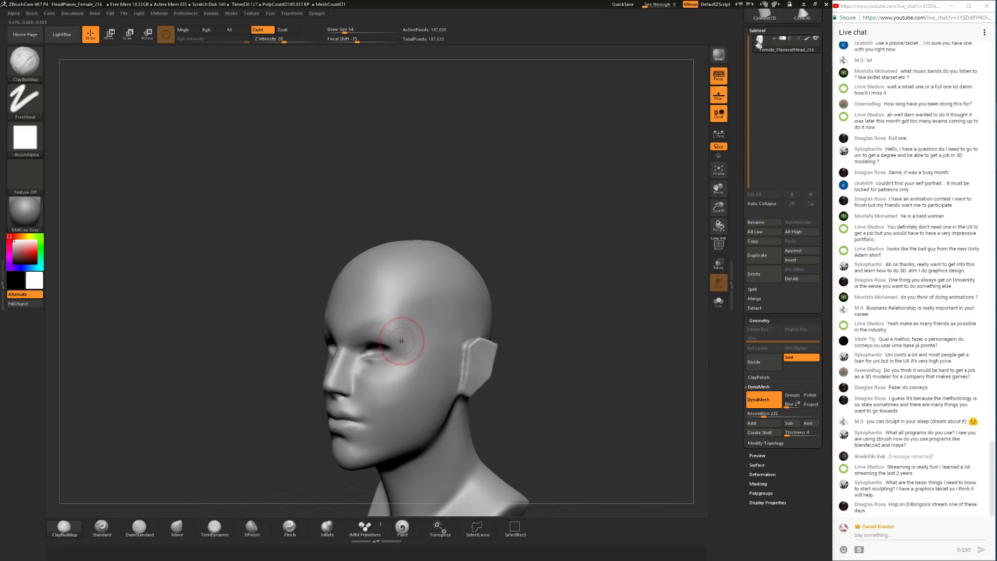
pyautogui.moveTo(408, 357); pyautogui.dragTo(400, 333)
pyautogui.moveTo(396, 369); pyautogui.dragTo(401, 363)
pyautogui.press('shift')
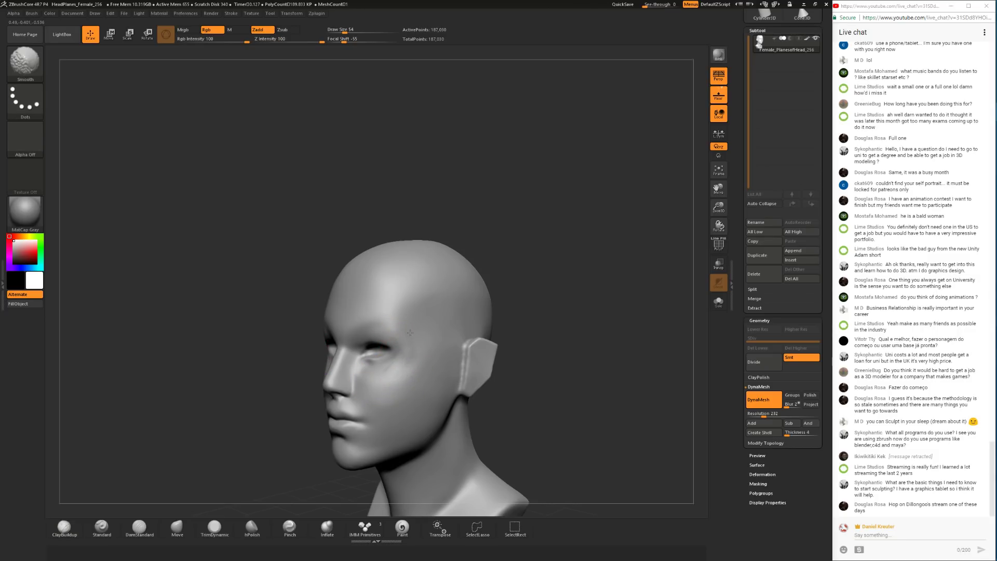
pyautogui.moveTo(521, 290); pyautogui.dragTo(383, 396)
pyautogui.press('shift')
# Step: Refine the area below the eyes beside the nose with lower-intensity ClayBuildup at draw size 29 and smooth it
pyautogui.press('space')
pyautogui.click(407, 372)
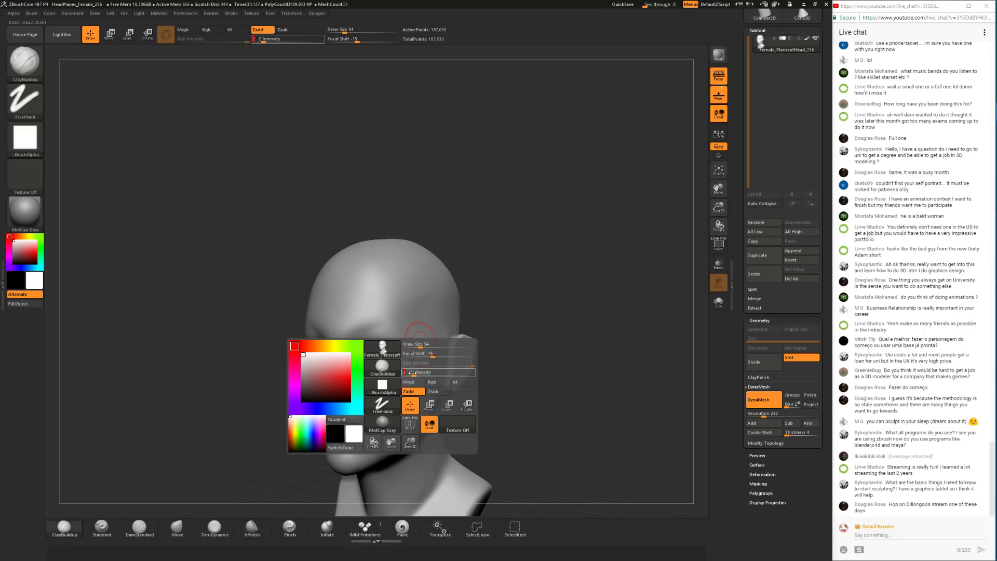
pyautogui.moveTo(423, 346); pyautogui.dragTo(417, 347)
pyautogui.press('shift')
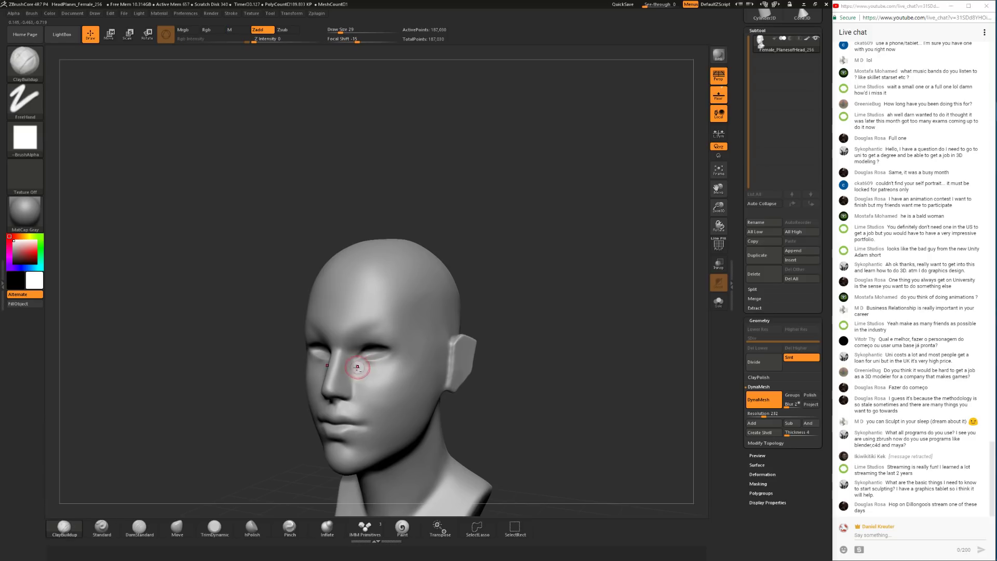
pyautogui.keyDown('shift'); pyautogui.moveTo(494, 314); pyautogui.dragTo(407, 278); pyautogui.keyUp('shift')
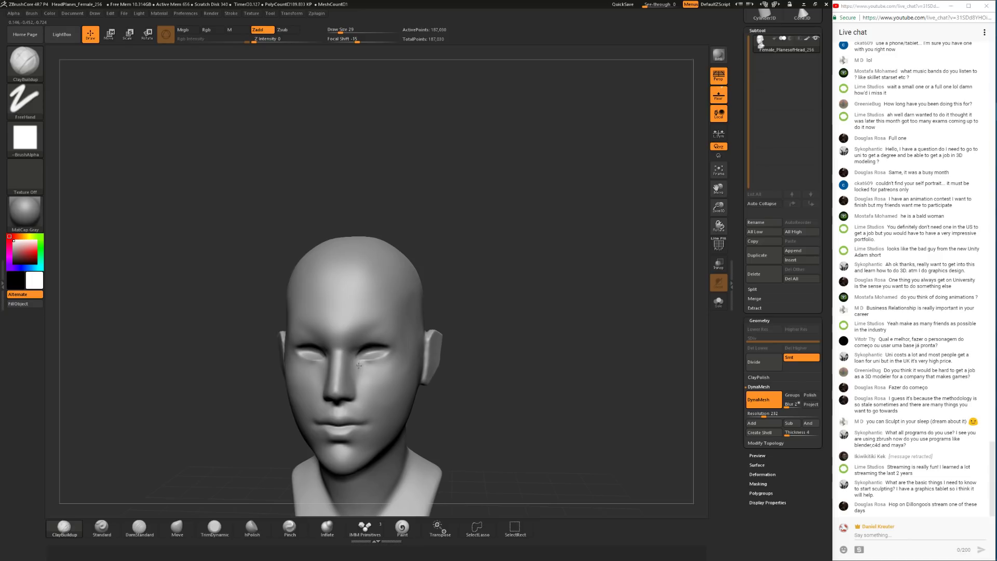
pyautogui.press('space')
pyautogui.moveTo(370, 364); pyautogui.dragTo(366, 363)
pyautogui.moveTo(250, 436); pyautogui.dragTo(325, 364)
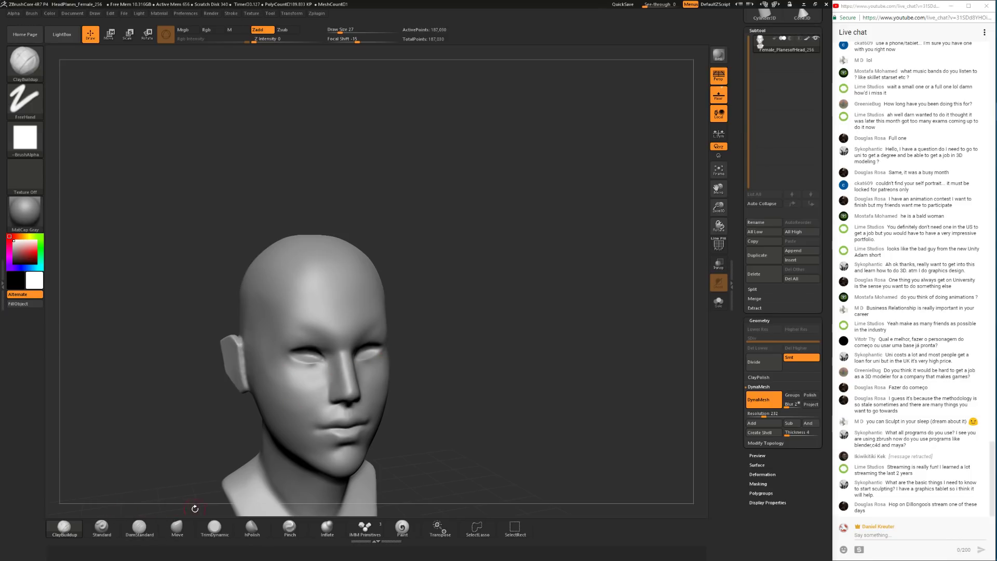
# Step: Adjust the overall shape of the face and forehead with the Move brush at draw size 108
pyautogui.click(177, 529)
pyautogui.moveTo(483, 363)
pyautogui.keyDown('alt'); pyautogui.mouseDown()
pyautogui.moveTo(501, 403)
pyautogui.moveTo(429, 408)
pyautogui.mouseUp(); pyautogui.keyUp('alt')
pyautogui.press('space')
pyautogui.moveTo(367, 354); pyautogui.dragTo(369, 356)
pyautogui.press('space')
pyautogui.moveTo(501, 416)
pyautogui.mouseDown()
pyautogui.moveTo(499, 397)
pyautogui.moveTo(537, 374)
pyautogui.moveTo(475, 375)
pyautogui.moveTo(525, 378)
pyautogui.mouseUp()
pyautogui.press('space')
pyautogui.moveTo(526, 378)
pyautogui.mouseDown()
pyautogui.moveTo(540, 378)
pyautogui.moveTo(522, 377)
pyautogui.mouseUp()
pyautogui.press('space')
pyautogui.moveTo(522, 377); pyautogui.dragTo(528, 377)
pyautogui.moveTo(519, 295); pyautogui.dragTo(556, 291)
pyautogui.moveTo(480, 316); pyautogui.dragTo(427, 330)
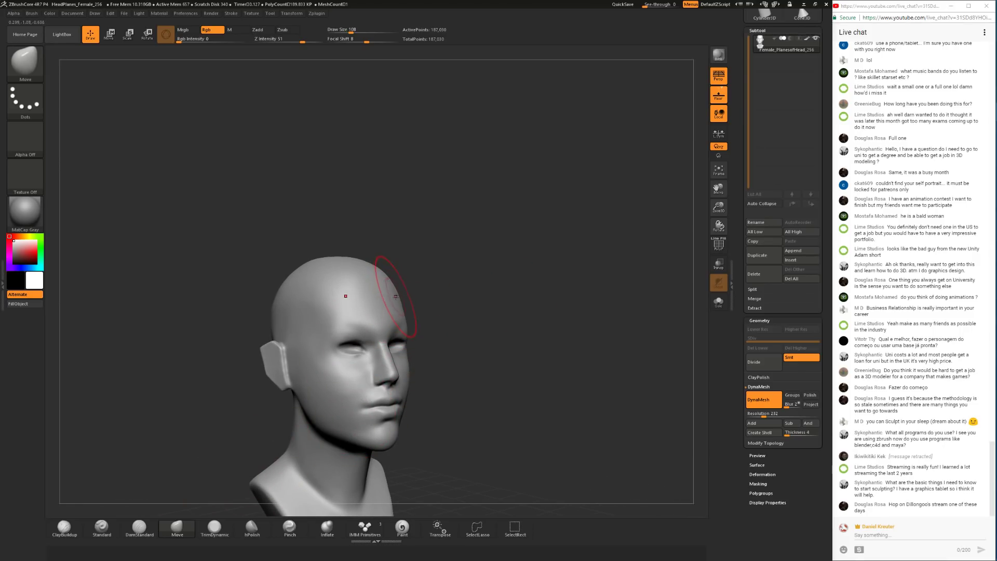
pyautogui.moveTo(428, 301); pyautogui.dragTo(237, 312)
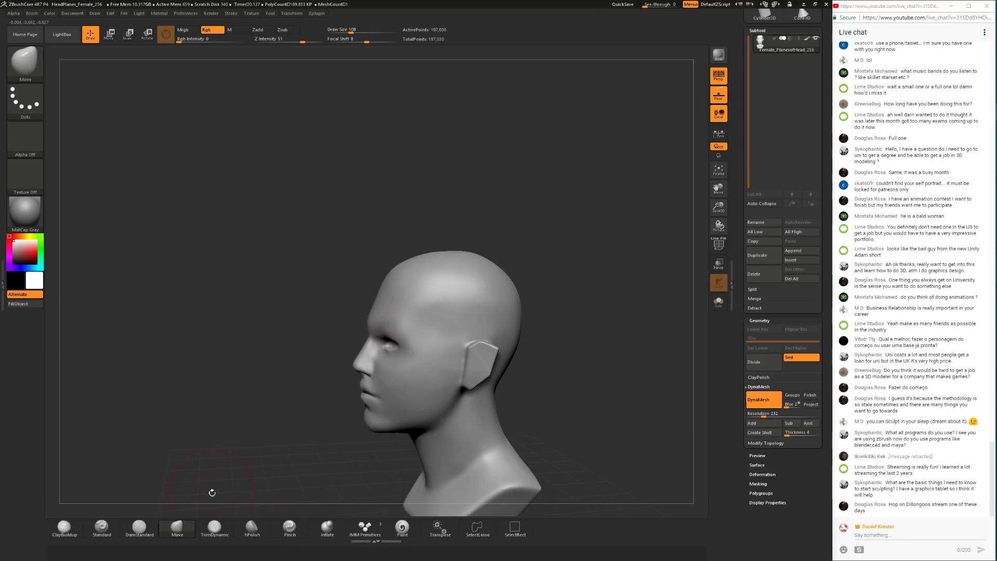
# Step: Flatten the side of the forehead and temple with the TrimDynamic brush at draw size 108
pyautogui.click(214, 529)
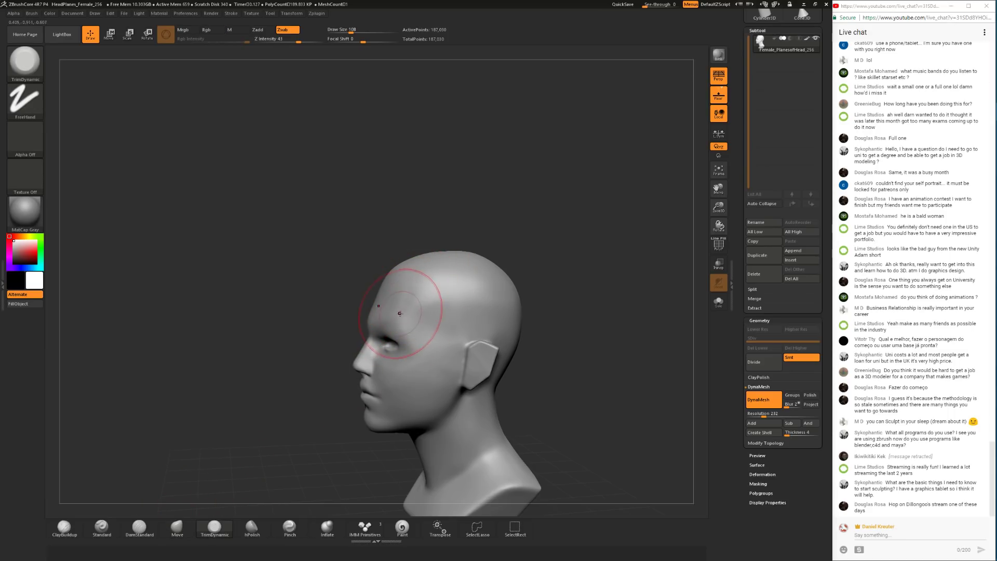
pyautogui.moveTo(349, 249); pyautogui.dragTo(425, 290)
pyautogui.moveTo(501, 291)
pyautogui.keyDown('shift'); pyautogui.mouseDown()
pyautogui.moveTo(517, 288)
pyautogui.moveTo(415, 374)
pyautogui.moveTo(446, 415)
pyautogui.moveTo(240, 479)
pyautogui.moveTo(292, 441)
pyautogui.mouseUp(); pyautogui.keyUp('shift')
# Step: Reshape the side of the skull with the Move brush at draw size 108, working from both sides
pyautogui.click(177, 526)
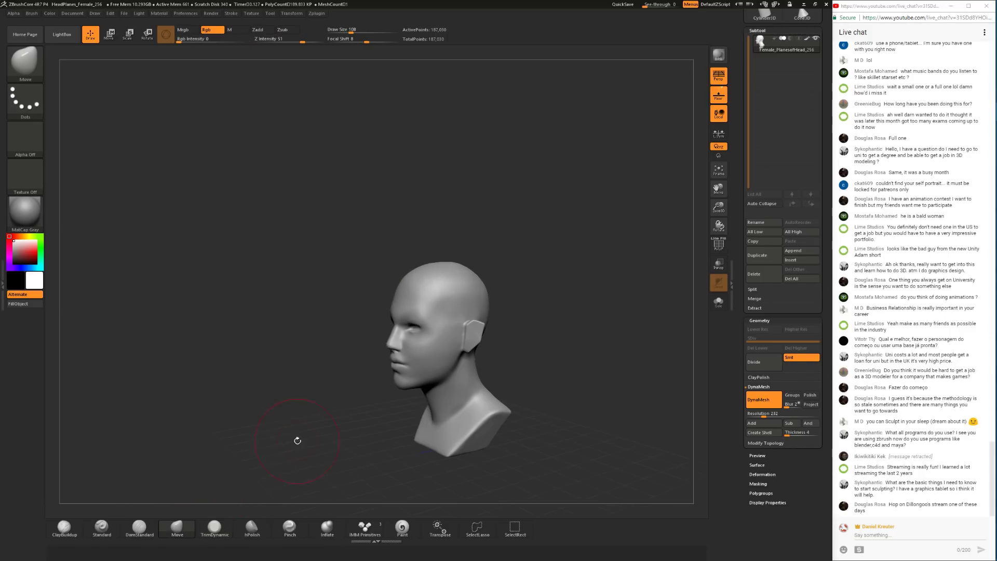
pyautogui.moveTo(349, 343)
pyautogui.mouseDown()
pyautogui.moveTo(395, 332)
pyautogui.moveTo(410, 307)
pyautogui.mouseUp()
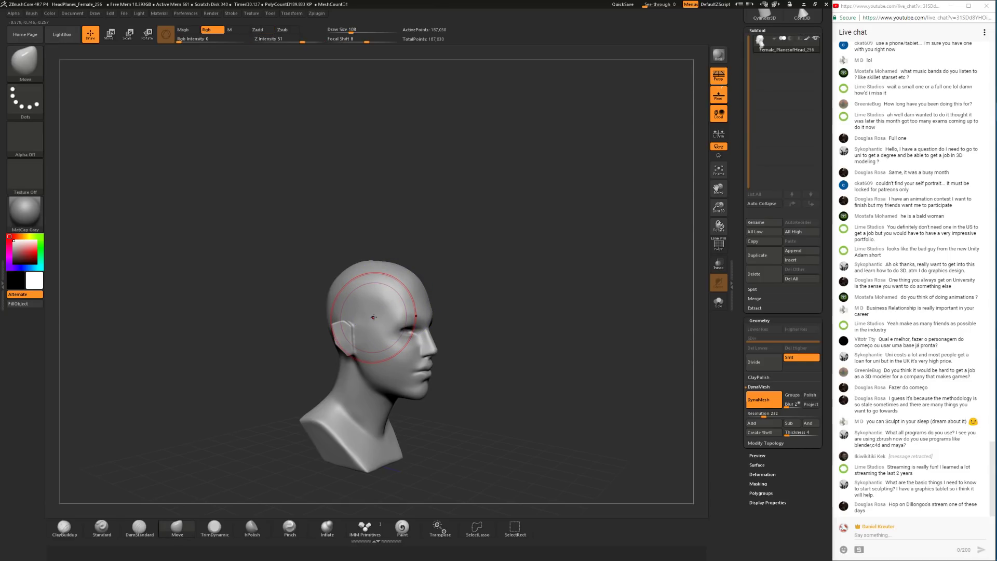
pyautogui.keyDown('shift'); pyautogui.moveTo(387, 276); pyautogui.dragTo(375, 285); pyautogui.keyUp('shift')
pyautogui.moveTo(474, 239); pyautogui.dragTo(311, 249)
pyautogui.keyDown('shift'); pyautogui.moveTo(461, 342); pyautogui.dragTo(460, 352); pyautogui.keyUp('shift')
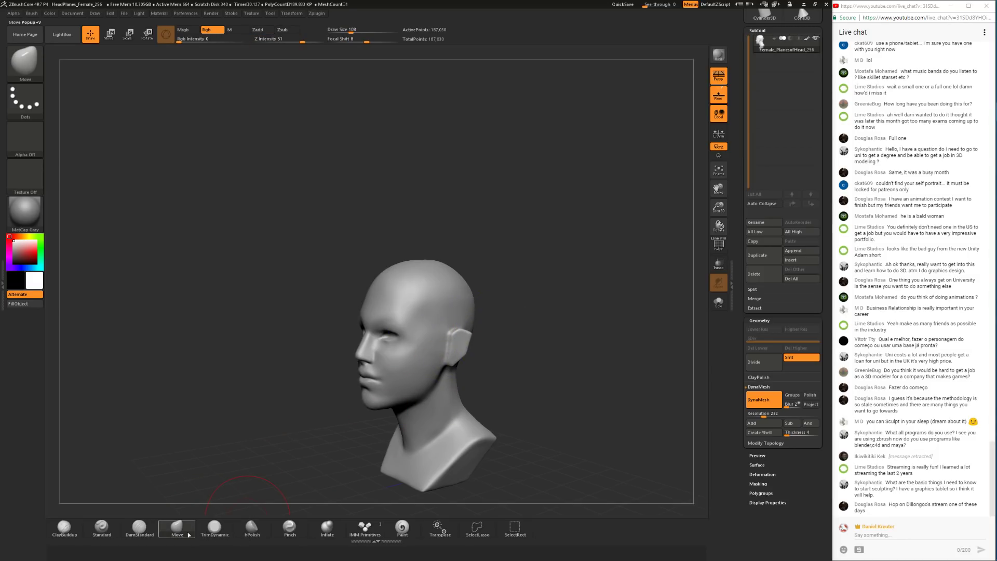
# Step: Round the outline of the blocky ear with the Move brush at draw size 37 and reposition it with a larger brush
pyautogui.moveTo(574, 337)
pyautogui.keyDown('alt'); pyautogui.mouseDown()
pyautogui.moveTo(583, 379)
pyautogui.moveTo(524, 411)
pyautogui.mouseUp(); pyautogui.keyUp('alt')
pyautogui.press('space')
pyautogui.moveTo(568, 358); pyautogui.dragTo(568, 358)
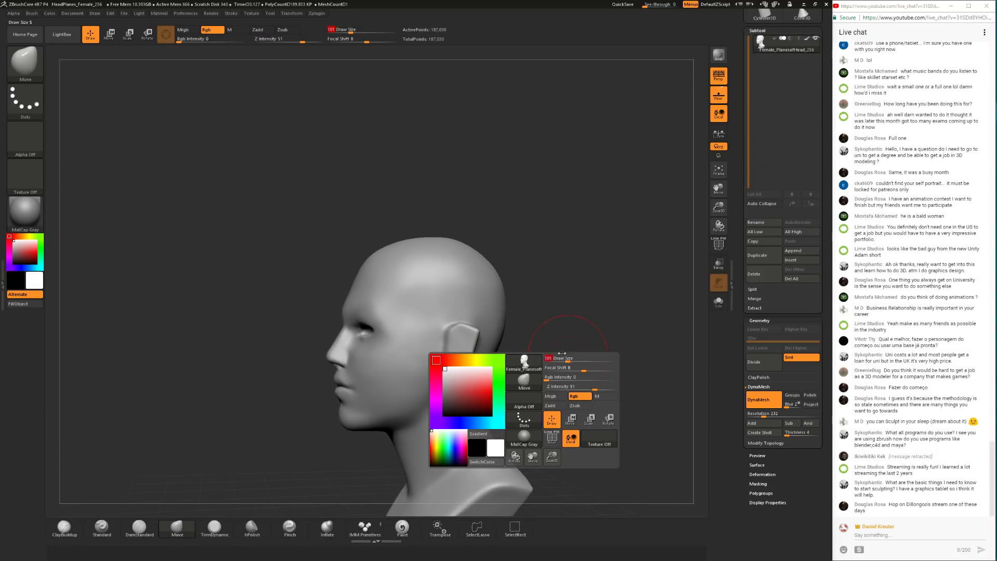
pyautogui.press('space')
pyautogui.moveTo(468, 358); pyautogui.dragTo(467, 327)
pyautogui.press('space')
pyautogui.press('space')
pyautogui.moveTo(476, 332); pyautogui.dragTo(473, 328)
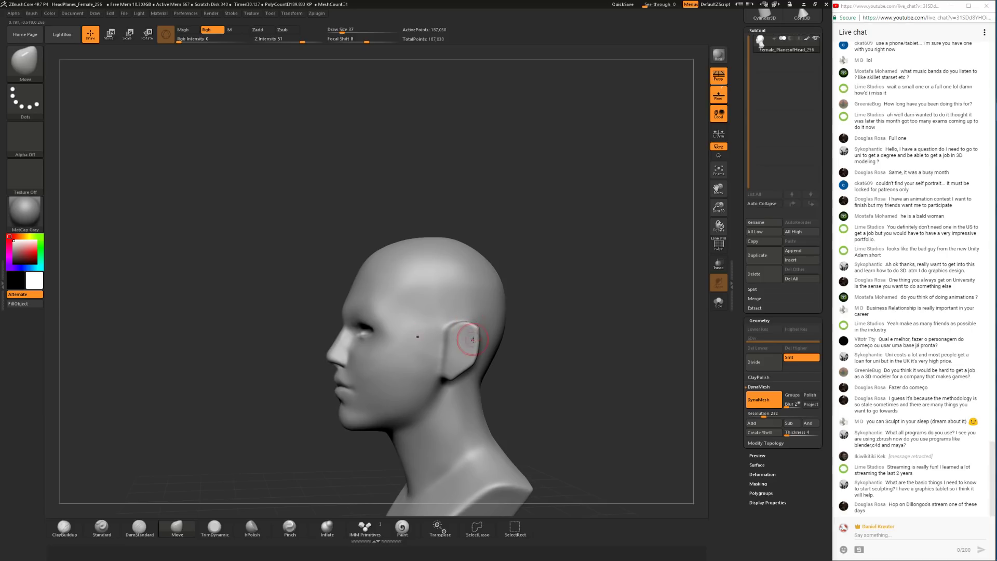
pyautogui.press('space')
pyautogui.click(487, 339)
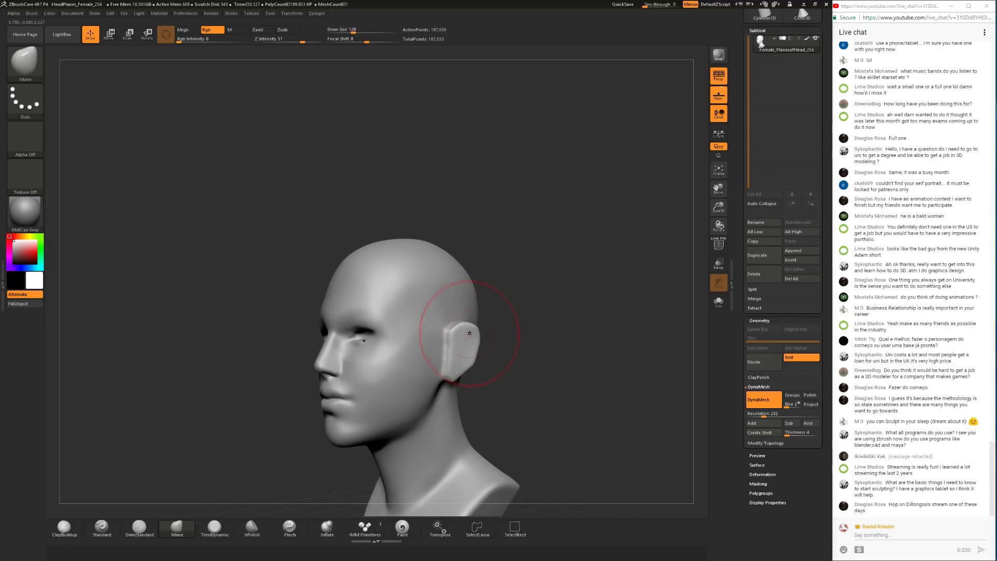
pyautogui.keyDown('shift'); pyautogui.moveTo(513, 339); pyautogui.dragTo(475, 352); pyautogui.keyUp('shift')
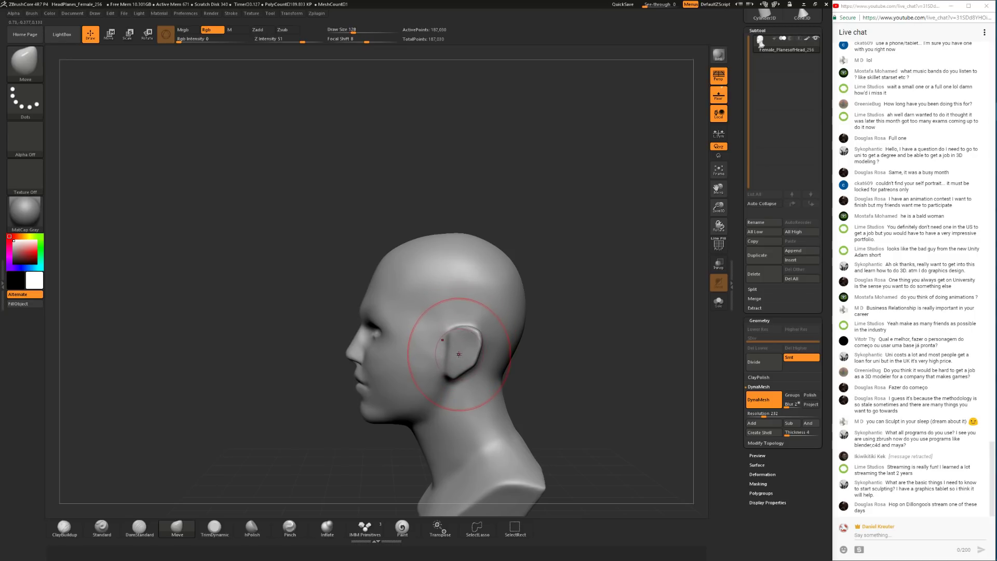
pyautogui.moveTo(543, 359); pyautogui.dragTo(655, 374)
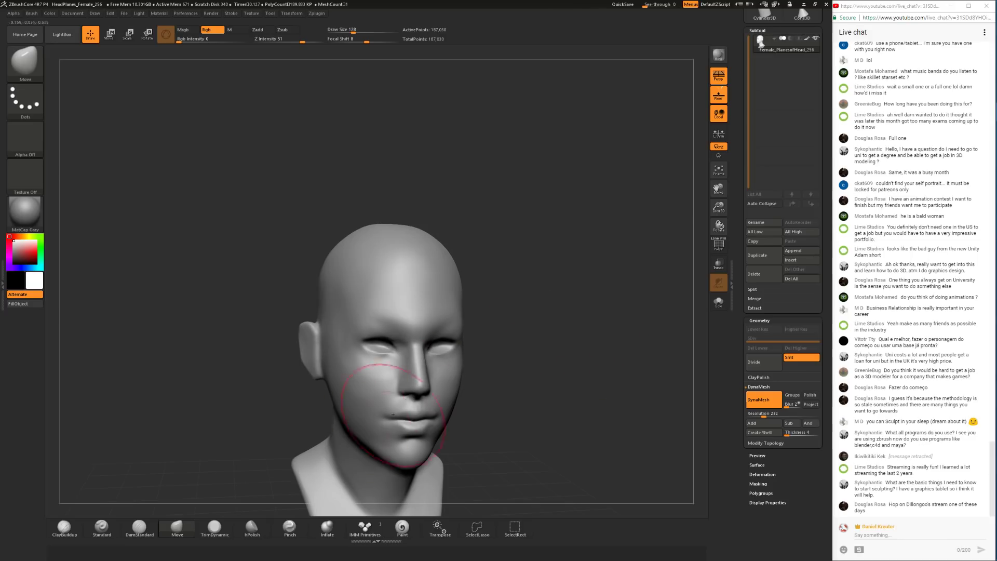
# Step: Flatten the outer surface of the ear with the TrimDynamic brush at draw size 56
pyautogui.click(215, 527)
pyautogui.moveTo(514, 357)
pyautogui.mouseDown()
pyautogui.moveTo(532, 343)
pyautogui.moveTo(464, 352)
pyautogui.mouseUp()
pyautogui.press('space')
pyautogui.press('space')
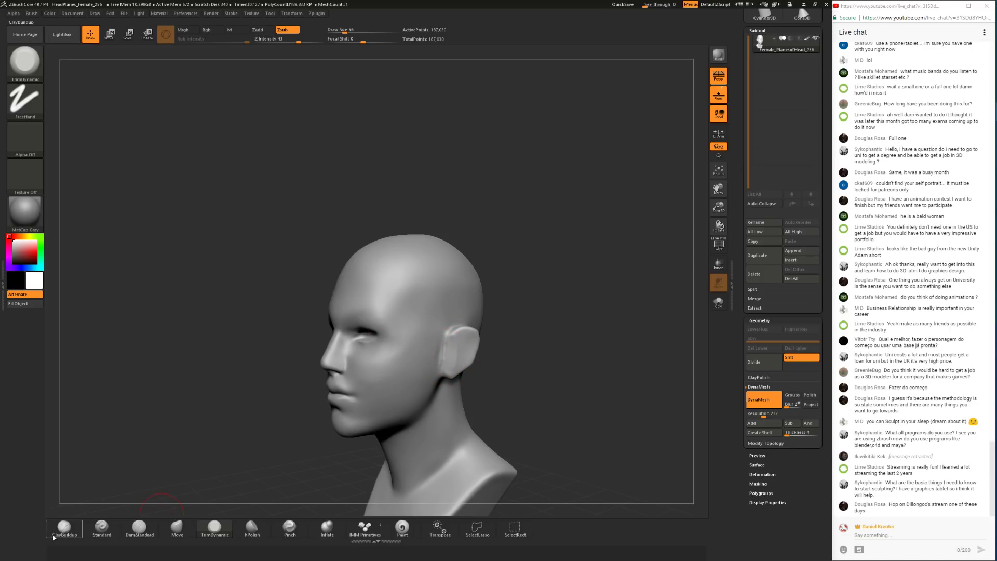
# Step: Blend the front edge of the ear into the cheek with ClayBuildup at draw size 29 and smooth it
pyautogui.click(65, 527)
pyautogui.press('space')
pyautogui.moveTo(462, 352); pyautogui.dragTo(450, 353)
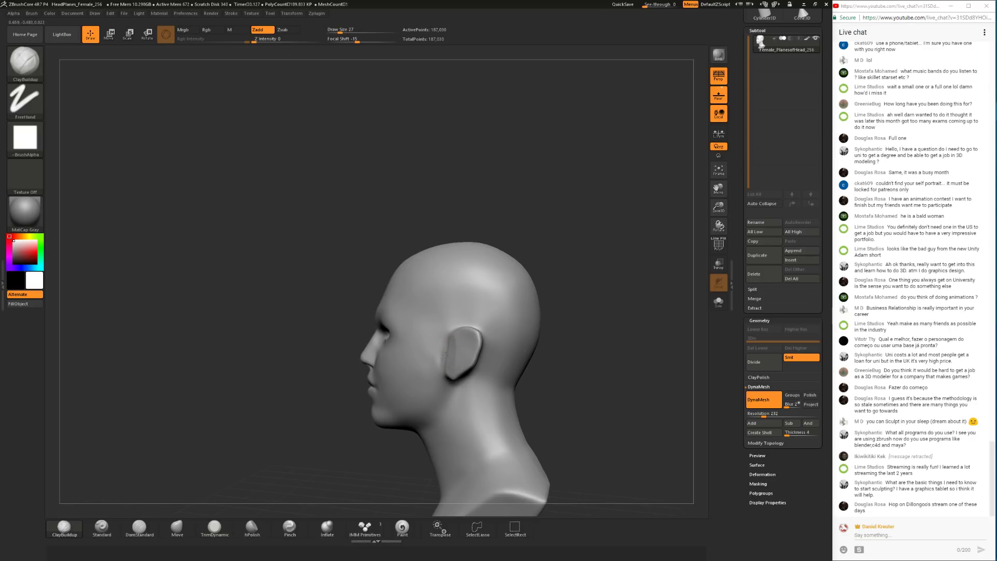
pyautogui.moveTo(361, 398); pyautogui.dragTo(414, 394)
pyautogui.press('space')
pyautogui.moveTo(461, 339); pyautogui.dragTo(442, 366)
pyautogui.press('ctrl')
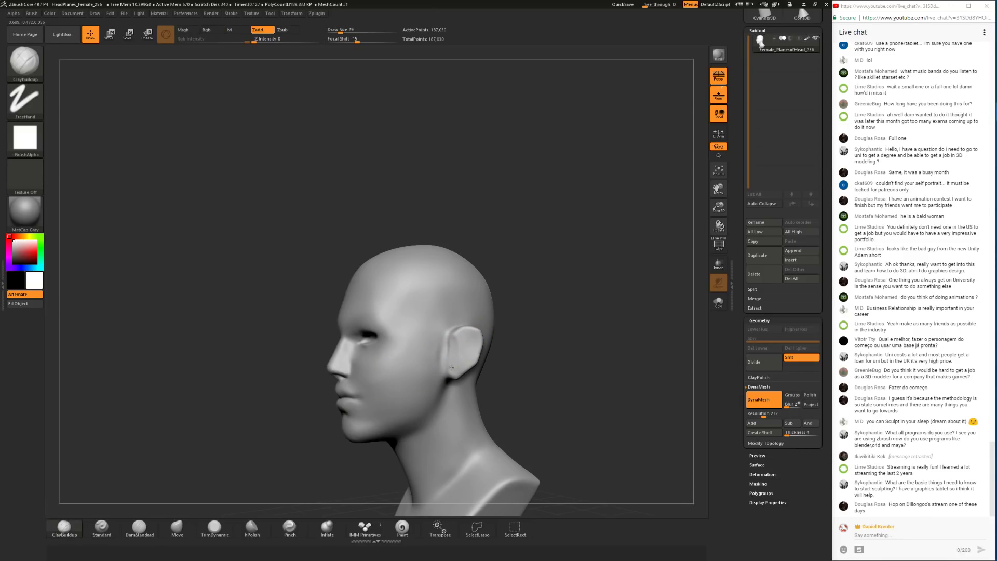
pyautogui.press('ctrl')
pyautogui.press('shift')
# Step: Build up the front of the ear with ClayBuildup at Z intensity 23 and smooth the transition
pyautogui.press('space')
pyautogui.moveTo(450, 387)
pyautogui.mouseDown()
pyautogui.moveTo(469, 397)
pyautogui.moveTo(450, 368)
pyautogui.moveTo(457, 338)
pyautogui.mouseUp()
pyautogui.press('space')
pyautogui.press('space')
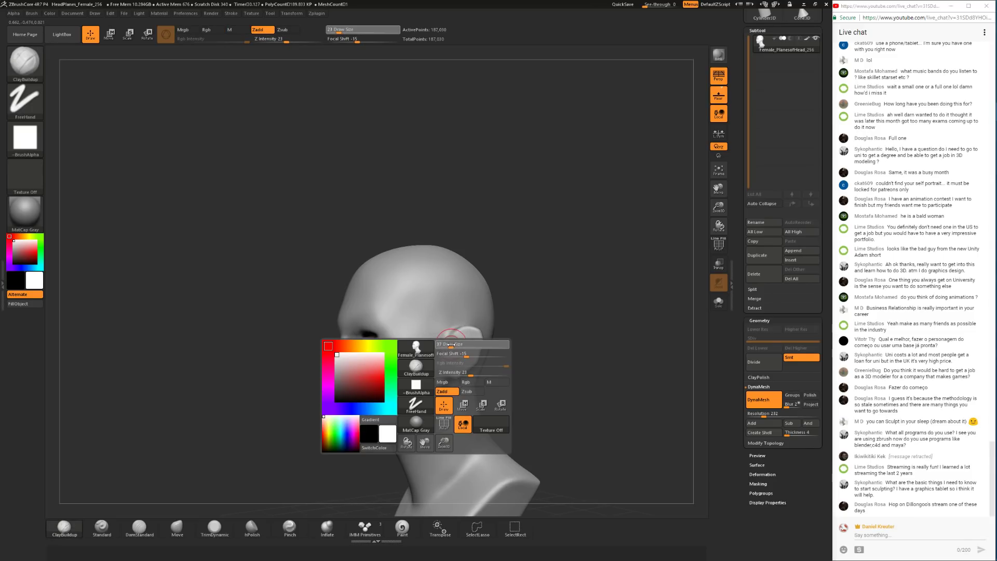
pyautogui.press('shift')
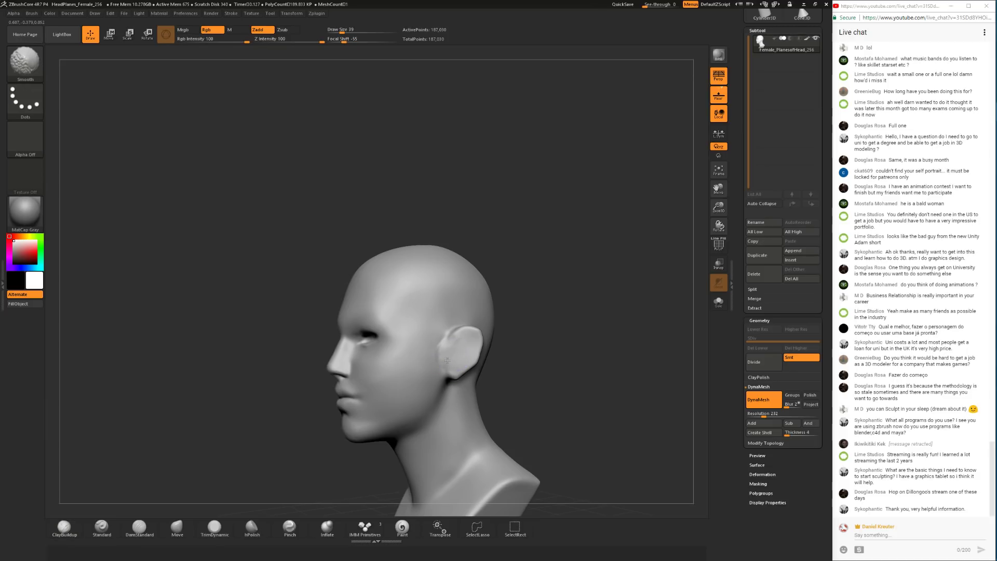
# Step: Shape the back of the ear where it meets the skull with ClayBuildup and smooth it
pyautogui.moveTo(538, 337)
pyautogui.keyDown('alt'); pyautogui.mouseDown()
pyautogui.moveTo(535, 294)
pyautogui.moveTo(577, 301)
pyautogui.moveTo(618, 291)
pyautogui.moveTo(552, 382)
pyautogui.moveTo(597, 301)
pyautogui.mouseUp(); pyautogui.keyUp('alt')
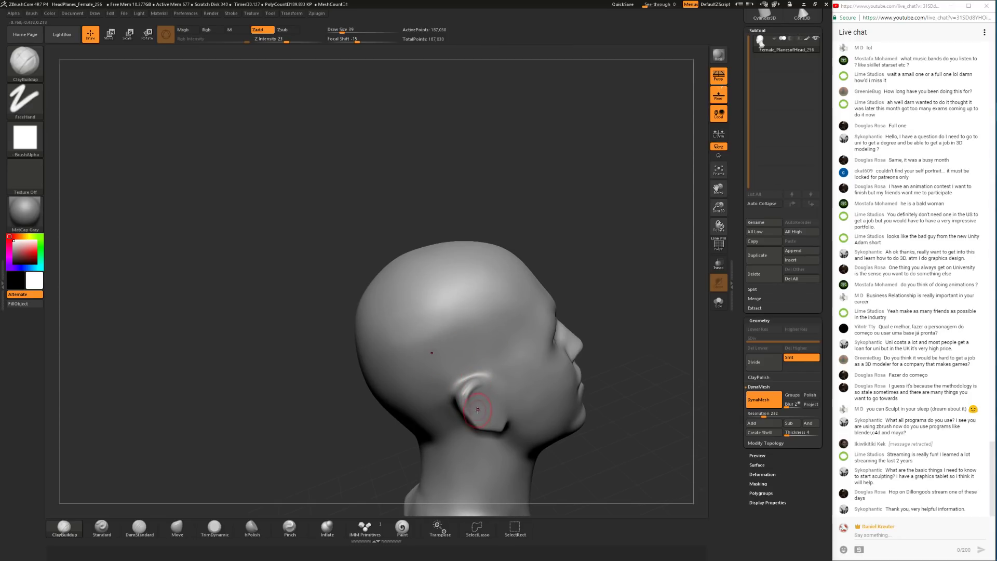
pyautogui.moveTo(631, 334); pyautogui.dragTo(590, 323)
pyautogui.keyDown('shift'); pyautogui.moveTo(455, 386); pyautogui.dragTo(457, 404); pyautogui.keyUp('shift')
pyautogui.moveTo(574, 319); pyautogui.dragTo(506, 318)
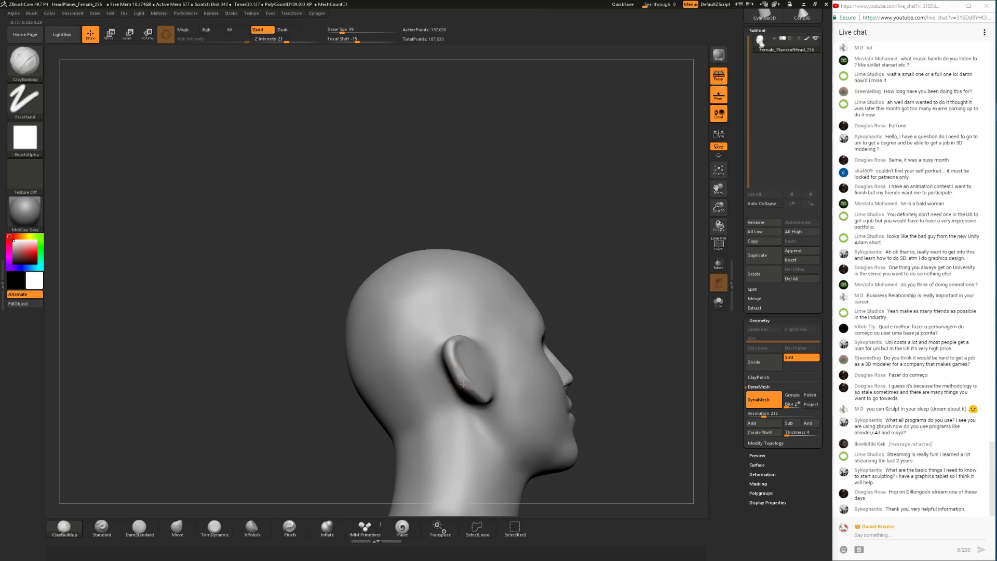
pyautogui.moveTo(467, 383); pyautogui.dragTo(579, 314)
# Step: Smooth the outer rim and lobe of the ear from behind
pyautogui.moveTo(579, 314); pyautogui.dragTo(552, 323, button='right')
pyautogui.keyDown('shift'); pyautogui.moveTo(465, 361); pyautogui.dragTo(472, 385); pyautogui.keyUp('shift')
pyautogui.moveTo(498, 400)
pyautogui.mouseDown(button='right')
pyautogui.moveTo(528, 366)
pyautogui.moveTo(496, 371)
pyautogui.mouseUp(button='right')
pyautogui.keyDown('shift'); pyautogui.moveTo(490, 378); pyautogui.dragTo(492, 402); pyautogui.keyUp('shift')
pyautogui.moveTo(455, 428)
pyautogui.mouseDown(button='right')
pyautogui.moveTo(488, 400)
pyautogui.moveTo(520, 415)
pyautogui.moveTo(491, 434)
pyautogui.mouseUp(button='right')
pyautogui.keyDown('shift'); pyautogui.moveTo(491, 363); pyautogui.dragTo(490, 400); pyautogui.keyUp('shift')
pyautogui.moveTo(403, 384); pyautogui.dragTo(574, 292, button='right')
# Step: Carve the inner hollow of the ear with ClayBuildup and smooth the surrounding forms
pyautogui.press('space')
pyautogui.moveTo(510, 373); pyautogui.dragTo(514, 373)
pyautogui.moveTo(511, 378); pyautogui.dragTo(492, 385, button='right')
pyautogui.moveTo(491, 385)
pyautogui.mouseDown()
pyautogui.moveTo(505, 366)
pyautogui.moveTo(493, 382)
pyautogui.moveTo(494, 367)
pyautogui.moveTo(499, 377)
pyautogui.mouseUp()
pyautogui.moveTo(459, 425)
pyautogui.mouseDown(button='right')
pyautogui.moveTo(385, 403)
pyautogui.moveTo(416, 434)
pyautogui.moveTo(483, 403)
pyautogui.mouseUp(button='right')
pyautogui.press('space')
pyautogui.moveTo(515, 390); pyautogui.dragTo(518, 397)
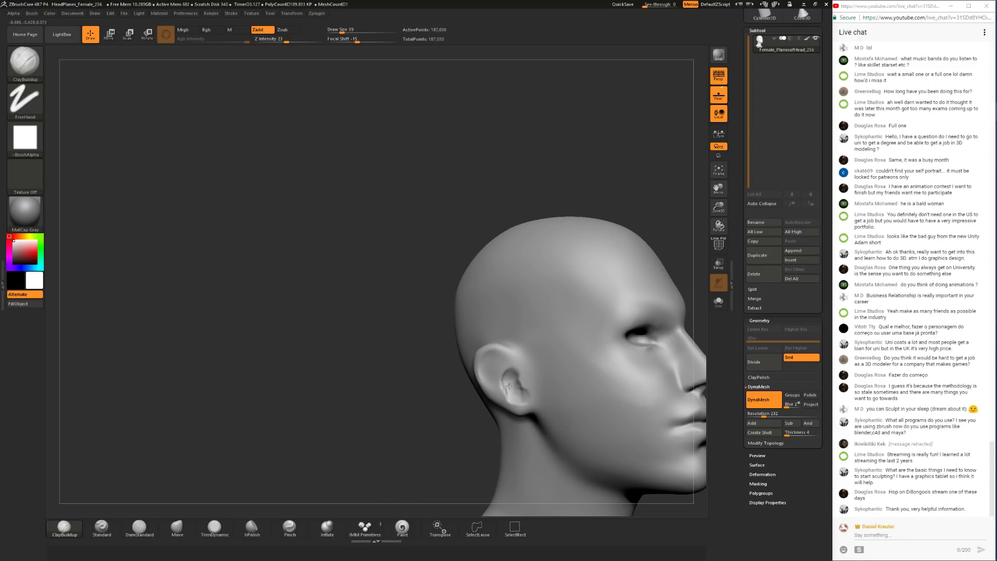
pyautogui.press('ctrl')
pyautogui.moveTo(436, 423); pyautogui.dragTo(520, 387)
pyautogui.moveTo(621, 291)
pyautogui.keyDown('alt'); pyautogui.mouseDown()
pyautogui.moveTo(627, 243)
pyautogui.moveTo(511, 386)
pyautogui.mouseUp(); pyautogui.keyUp('alt')
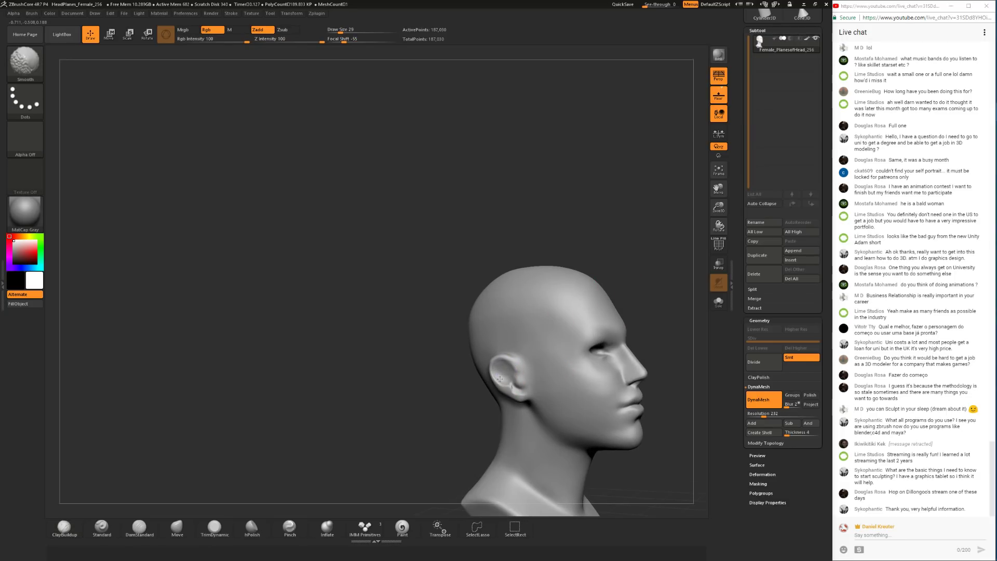
pyautogui.moveTo(681, 261); pyautogui.dragTo(505, 333)
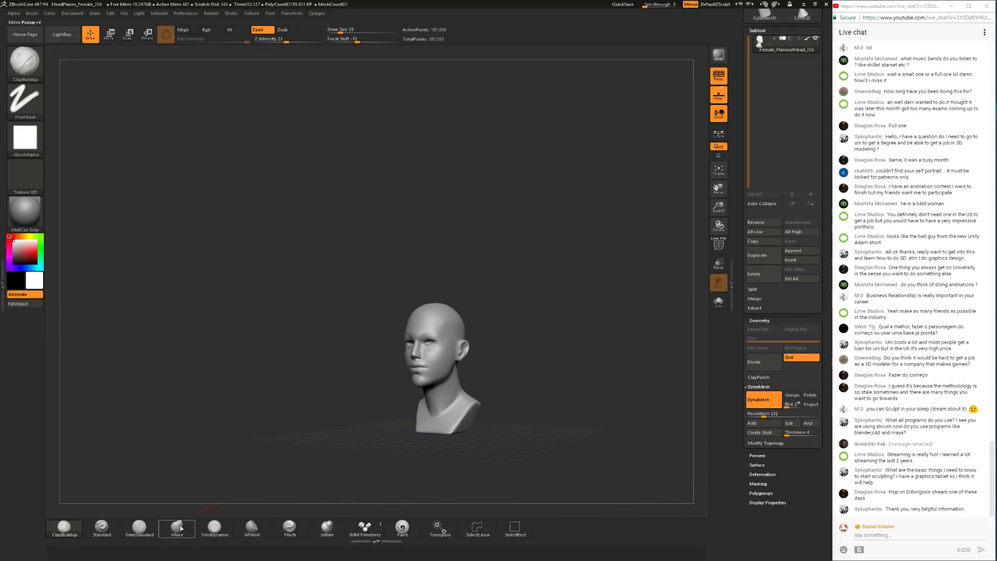
# Step: Adjust the head and face profile from the side with the Move brush at draw size 128
pyautogui.click(177, 527)
pyautogui.moveTo(258, 406)
pyautogui.mouseDown()
pyautogui.moveTo(291, 418)
pyautogui.moveTo(323, 403)
pyautogui.mouseUp()
pyautogui.press('ctrl')
pyautogui.keyDown('ctrl'); pyautogui.moveTo(472, 299); pyautogui.dragTo(494, 367, button='right'); pyautogui.keyUp('ctrl')
pyautogui.press('space')
pyautogui.moveTo(535, 342); pyautogui.dragTo(543, 342)
pyautogui.moveTo(463, 357); pyautogui.dragTo(469, 360)
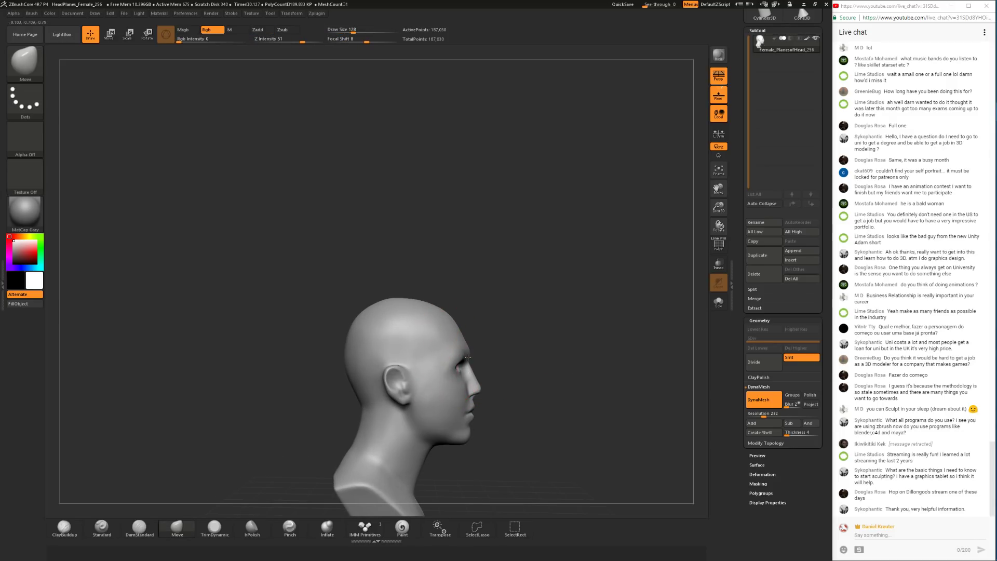
pyautogui.moveTo(563, 365); pyautogui.dragTo(478, 372)
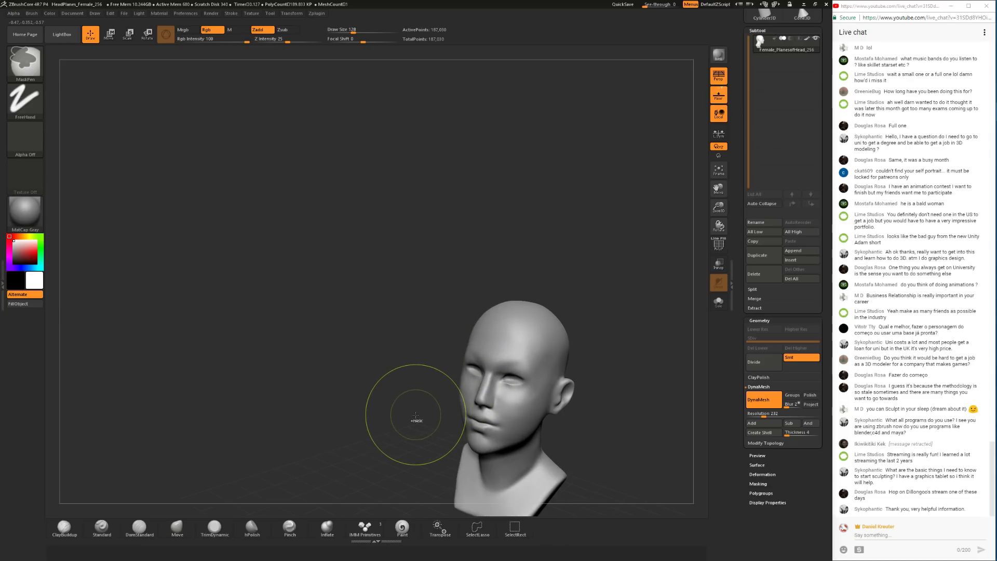
# Step: Reshape the top and back of the skull in side view with the Move brush at draw size 167
pyautogui.keyDown('ctrl'); pyautogui.moveTo(403, 432); pyautogui.dragTo(395, 385, button='right'); pyautogui.keyUp('ctrl')
pyautogui.moveTo(395, 385); pyautogui.dragTo(502, 447, button='right')
pyautogui.press('space')
pyautogui.moveTo(509, 408); pyautogui.dragTo(505, 407)
pyautogui.moveTo(504, 407)
pyautogui.mouseDown(button='right')
pyautogui.moveTo(479, 403)
pyautogui.moveTo(488, 348)
pyautogui.moveTo(444, 246)
pyautogui.moveTo(418, 233)
pyautogui.mouseUp(button='right')
pyautogui.press('space')
pyautogui.moveTo(381, 211)
pyautogui.mouseDown()
pyautogui.moveTo(393, 212)
pyautogui.moveTo(383, 206)
pyautogui.mouseUp()
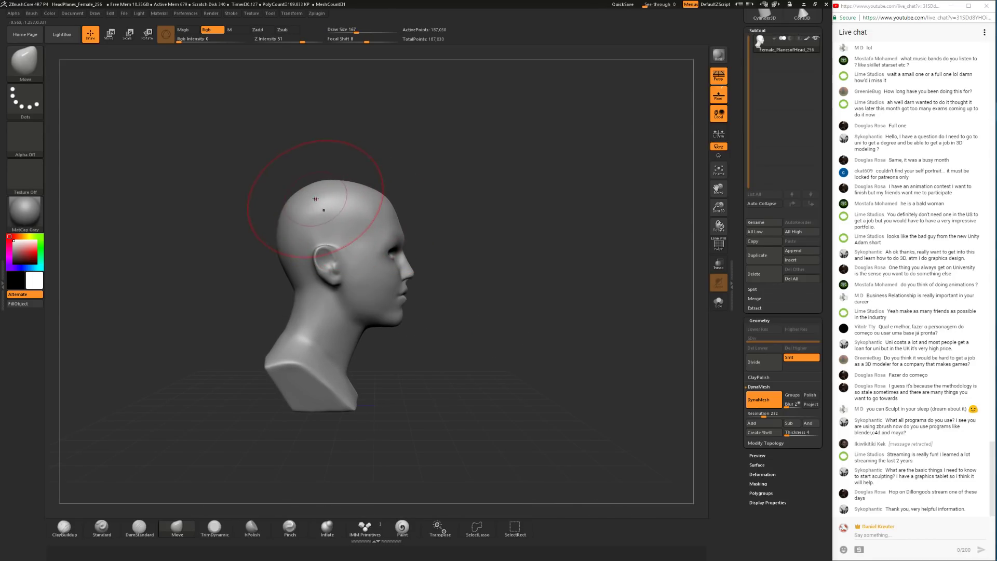
pyautogui.moveTo(322, 207)
pyautogui.mouseDown()
pyautogui.moveTo(316, 201)
pyautogui.moveTo(364, 201)
pyautogui.mouseUp()
pyautogui.moveTo(514, 218)
pyautogui.mouseDown(button='right')
pyautogui.moveTo(400, 215)
pyautogui.moveTo(351, 232)
pyautogui.mouseUp(button='right')
# Step: Refine the width of the skull, face and ears from the front with a smaller Move brush
pyautogui.press('space')
pyautogui.moveTo(353, 243); pyautogui.dragTo(377, 243)
pyautogui.moveTo(347, 312); pyautogui.dragTo(445, 305, button='right')
pyautogui.moveTo(445, 305); pyautogui.dragTo(466, 348, button='right')
pyautogui.keyDown('shift'); pyautogui.moveTo(418, 227); pyautogui.dragTo(438, 206, button='right'); pyautogui.keyUp('shift')
pyautogui.press('space')
pyautogui.moveTo(451, 215); pyautogui.dragTo(421, 211)
pyautogui.press('space')
pyautogui.press('space')
pyautogui.moveTo(450, 257); pyautogui.dragTo(470, 257)
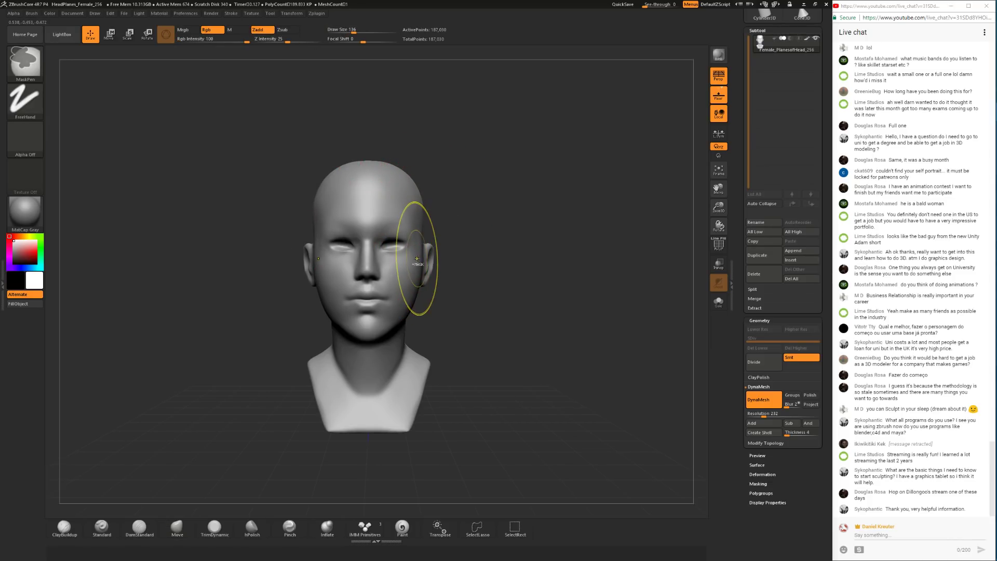
pyautogui.moveTo(456, 301)
pyautogui.mouseDown(button='right')
pyautogui.moveTo(432, 298)
pyautogui.moveTo(484, 308)
pyautogui.moveTo(468, 315)
pyautogui.mouseUp(button='right')
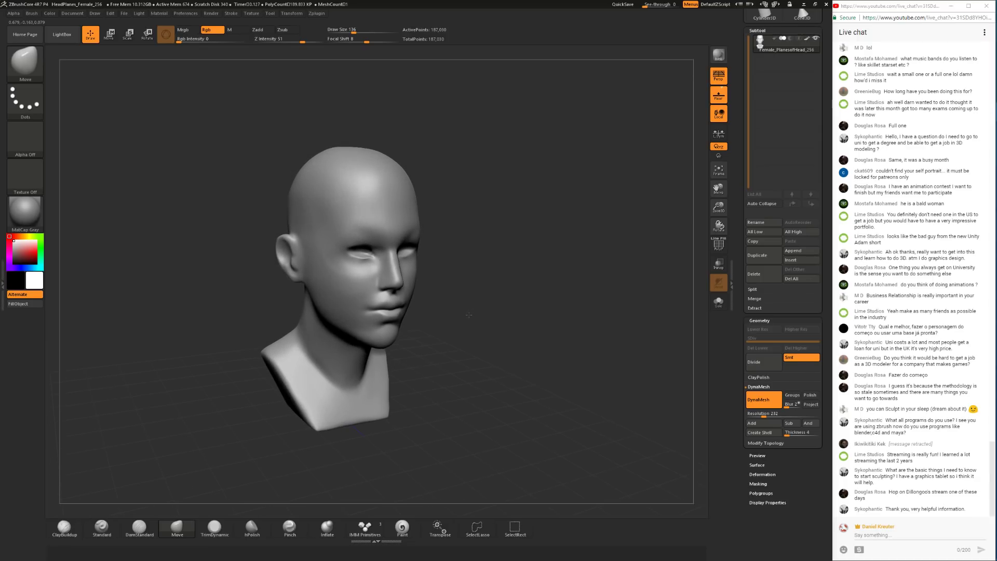
# Step: Select the ClayBuildup brush with a larger draw size and check the bust from three-quarter angles
pyautogui.moveTo(469, 315); pyautogui.dragTo(449, 318)
pyautogui.moveTo(493, 367); pyautogui.dragTo(441, 336)
pyautogui.click(65, 527)
pyautogui.moveTo(535, 333); pyautogui.dragTo(502, 301)
pyautogui.press('space')
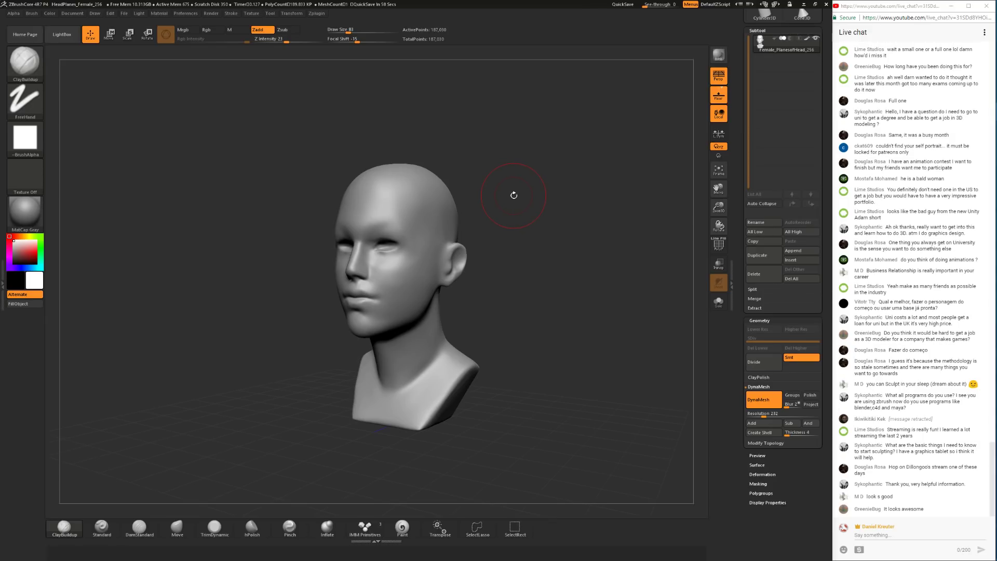
pyautogui.moveTo(995, 103)
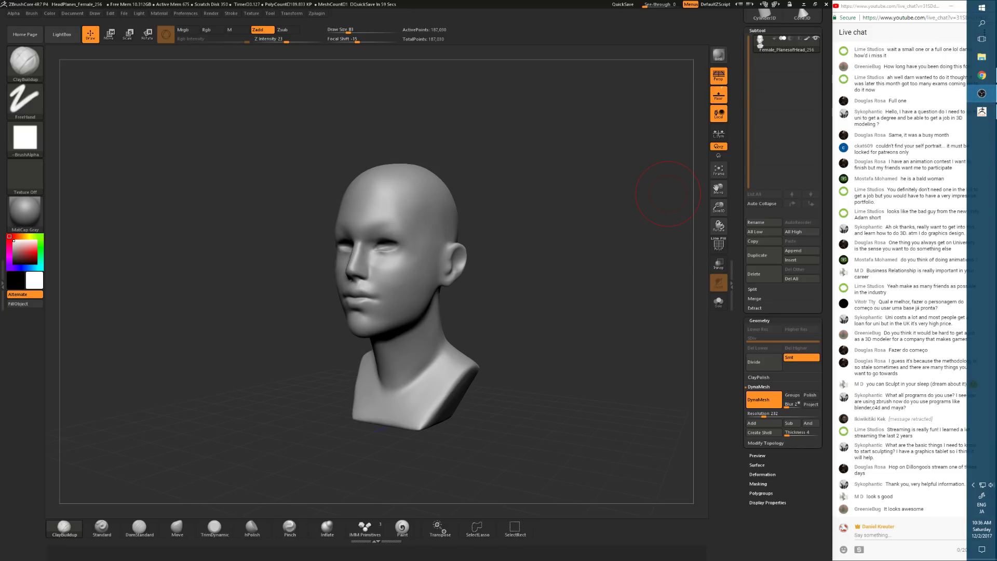